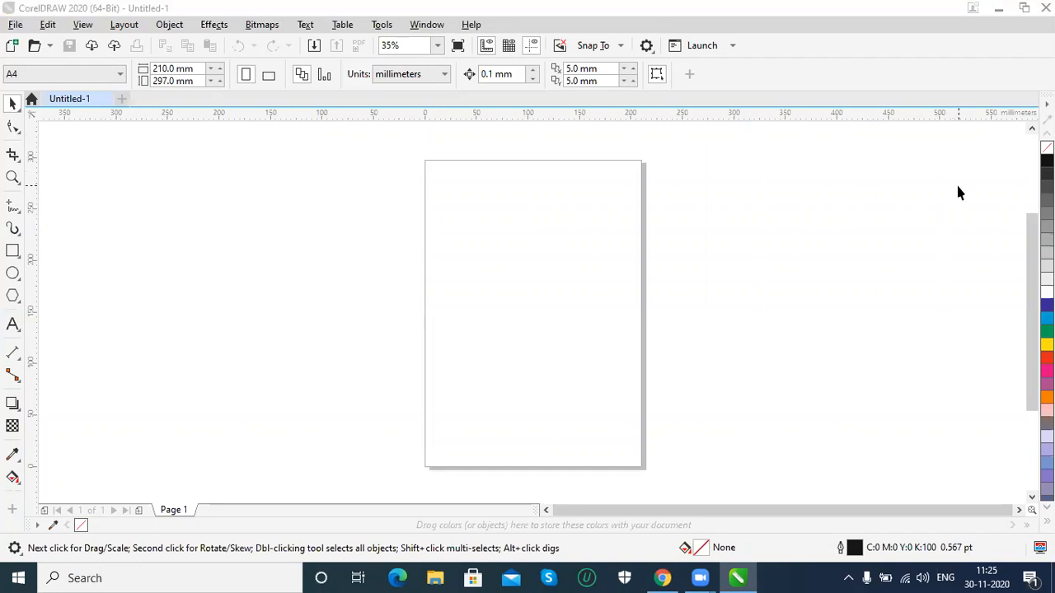
left_click_drag(439, 212, 555, 356)
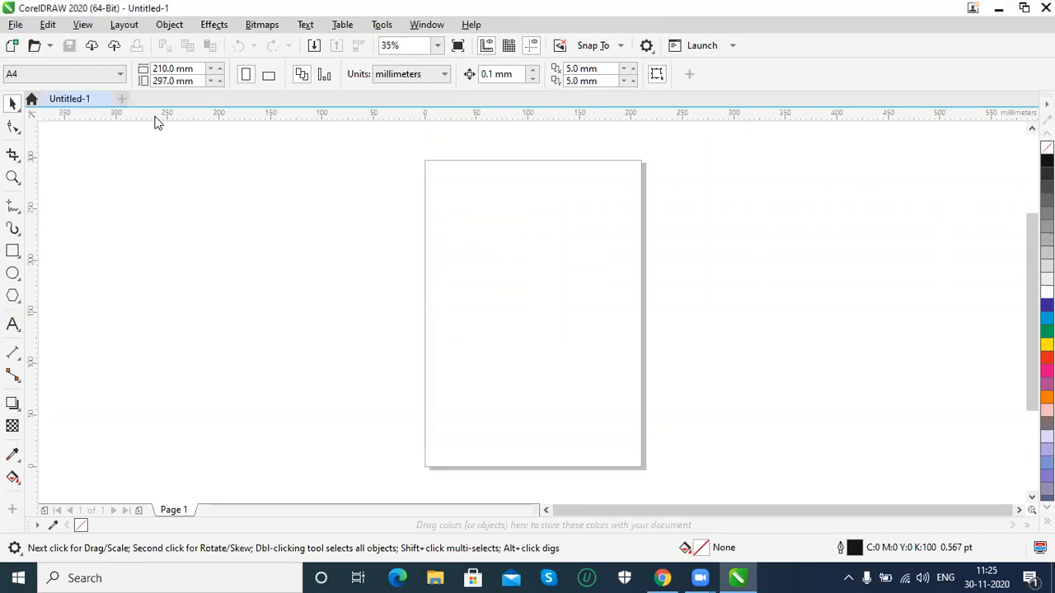
left_click(169, 24)
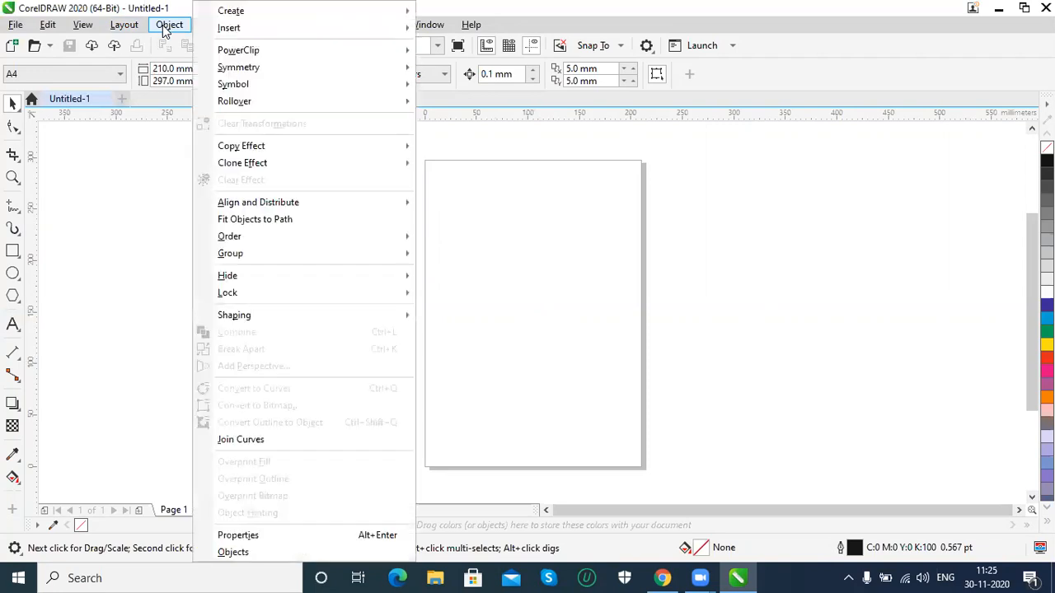
left_click(80, 236)
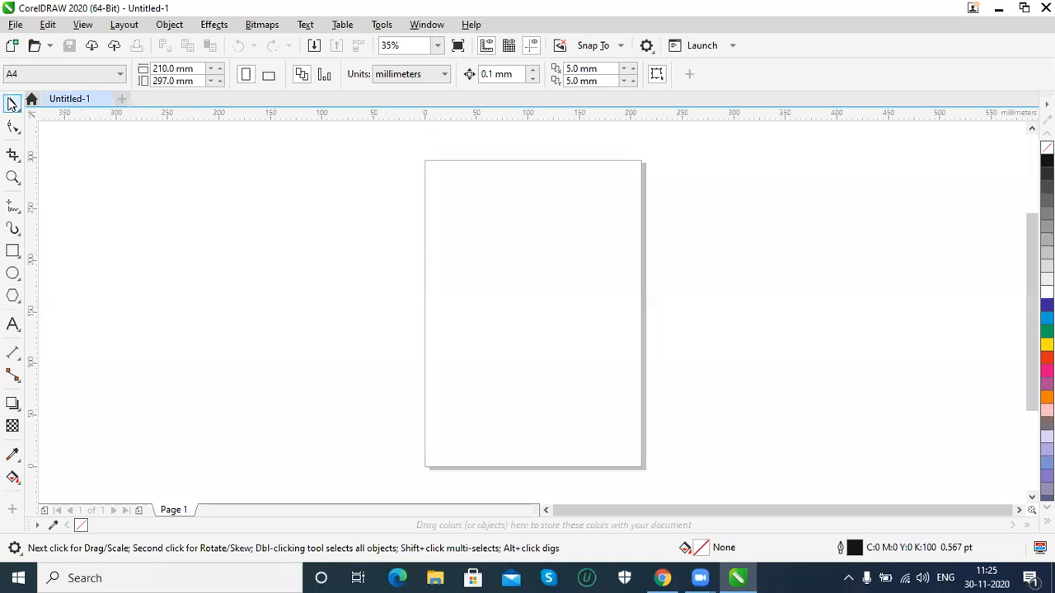
left_click(179, 26)
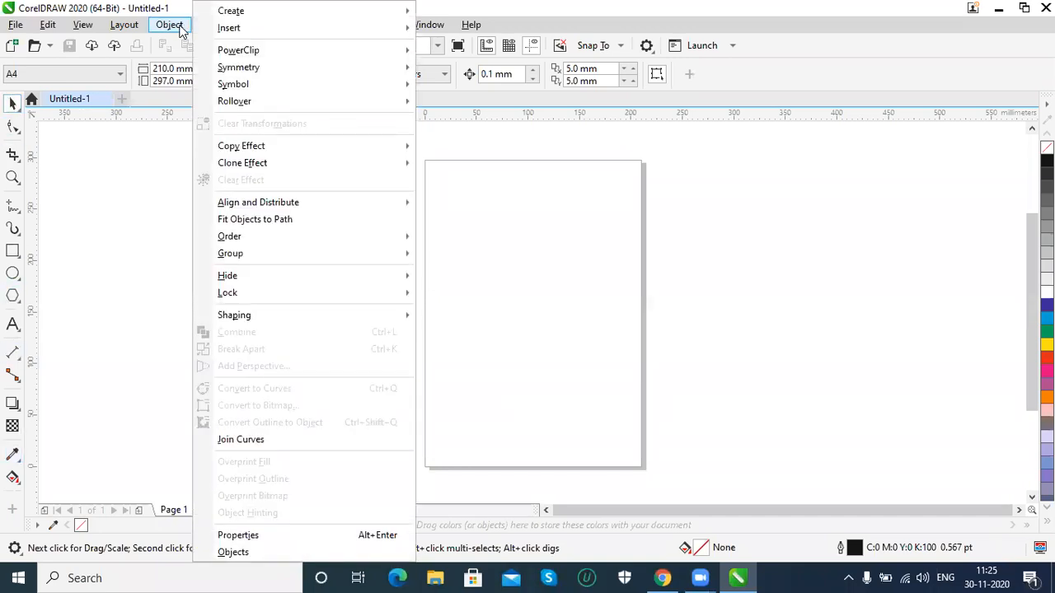
mouse_move(131, 29)
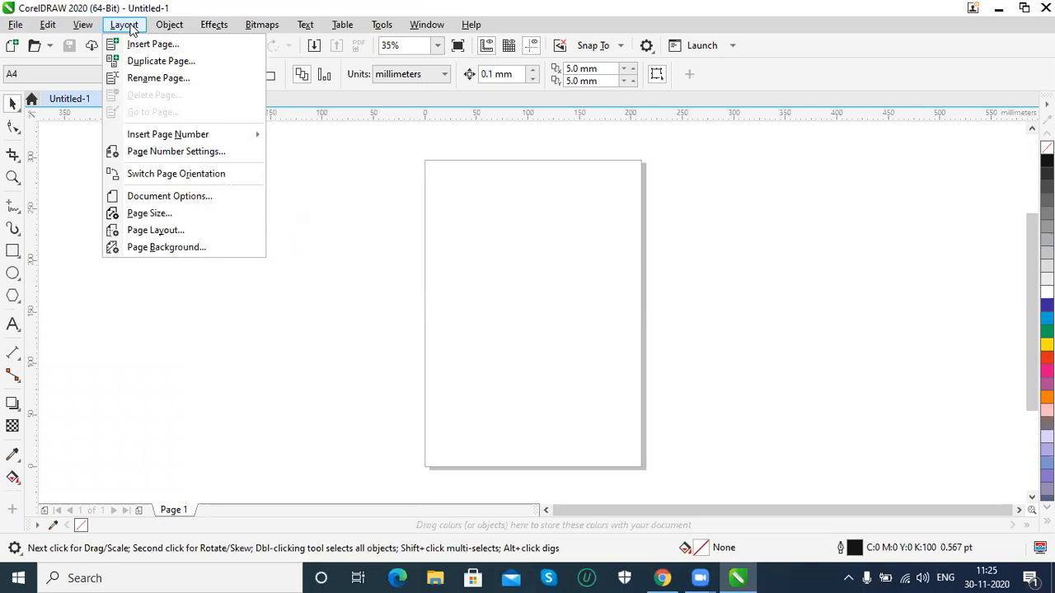
mouse_move(169, 25)
mouse_move(212, 29)
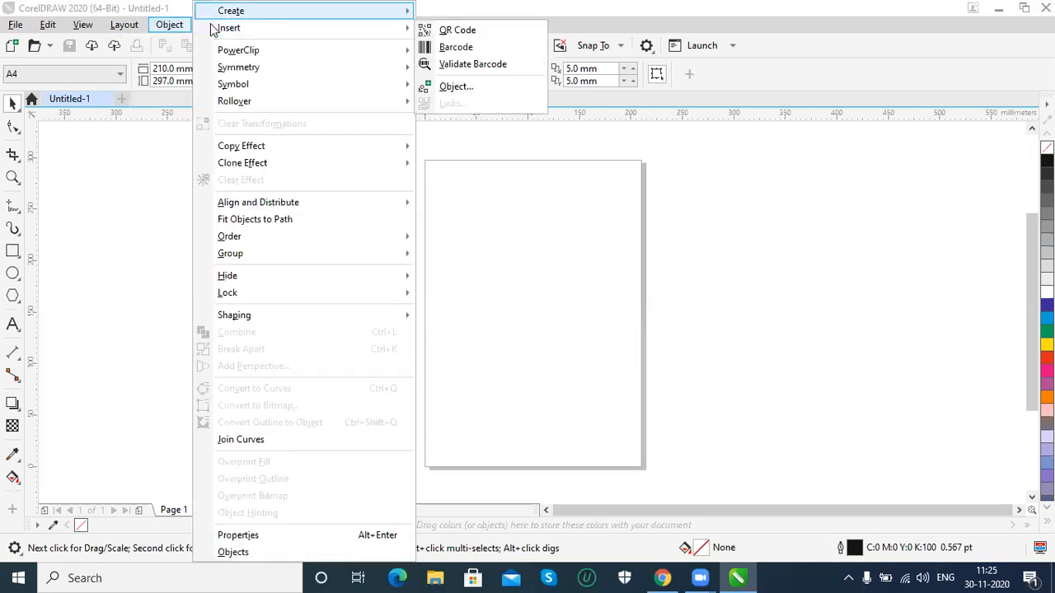
left_click(164, 25)
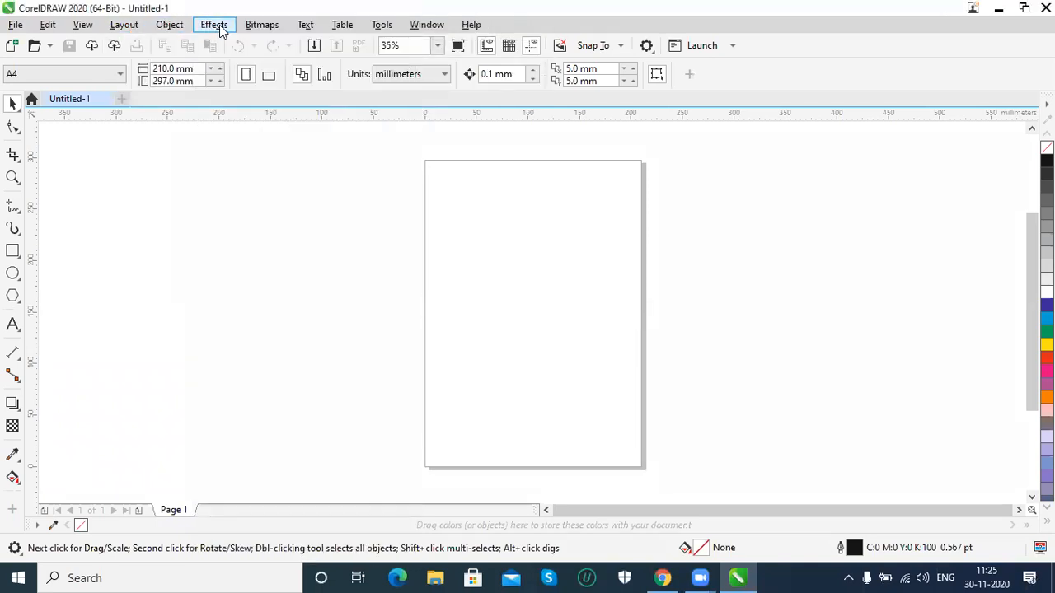
left_click(220, 25)
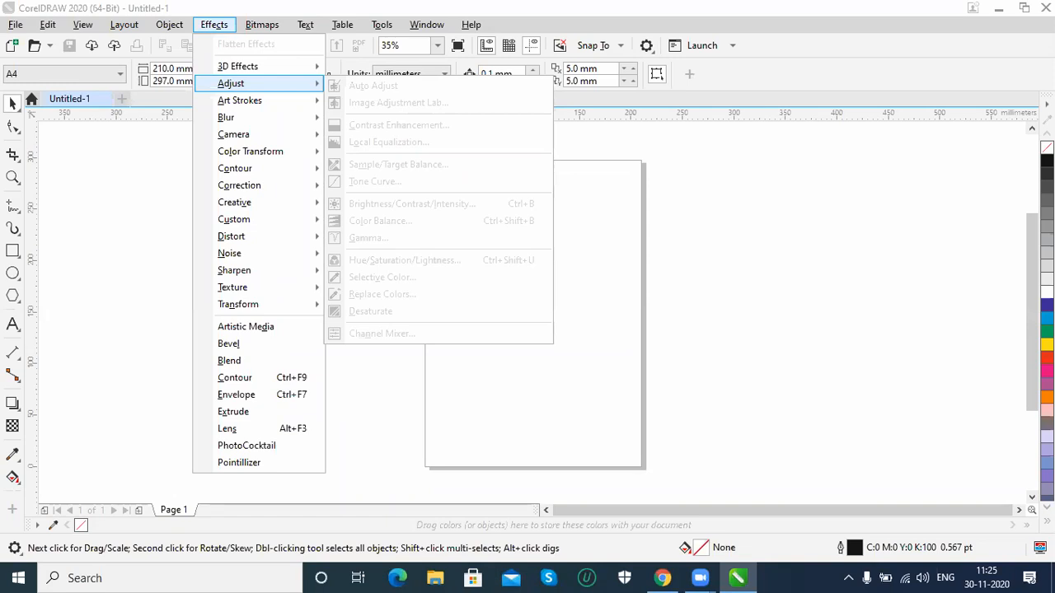
key("Escape")
key("Escape")
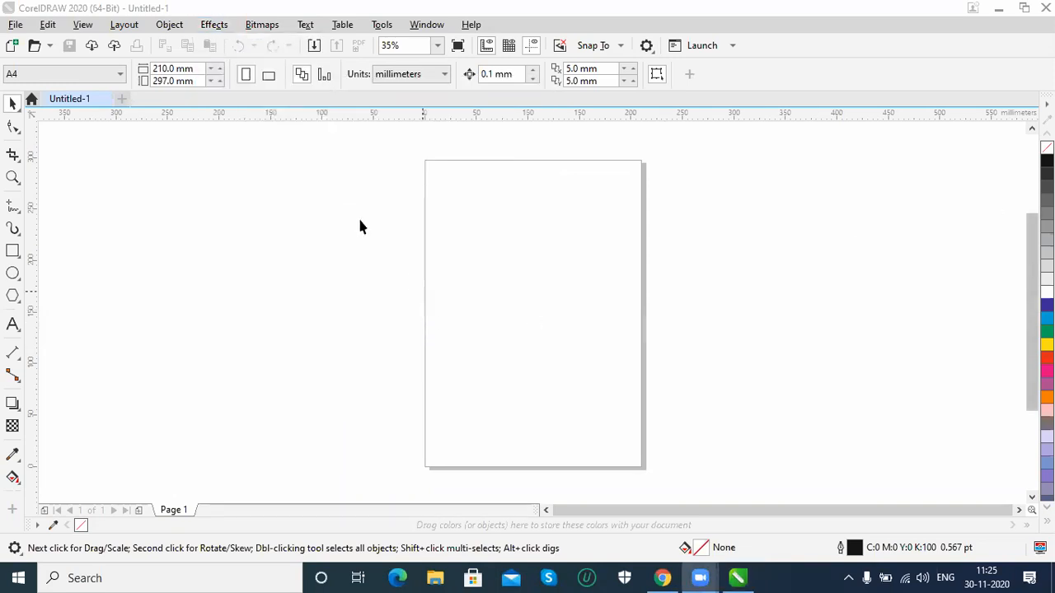
left_click(222, 30)
mouse_move(246, 75)
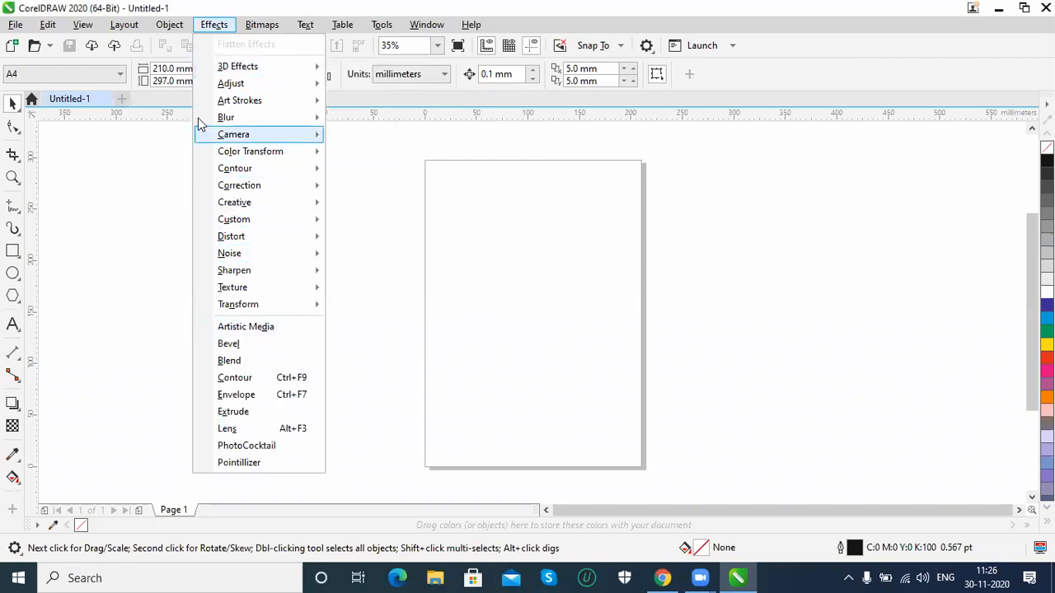
mouse_move(237, 169)
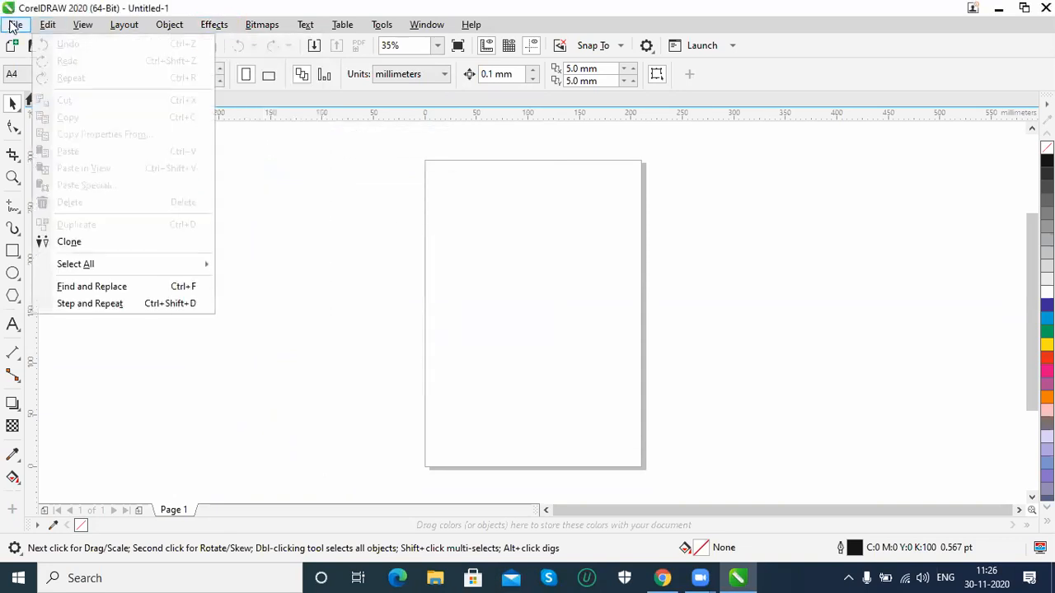
Import the image 12.jpg from the photoshop examples folder and place it on the page at about 180 × 187.5 mm
mouse_move(15, 25)
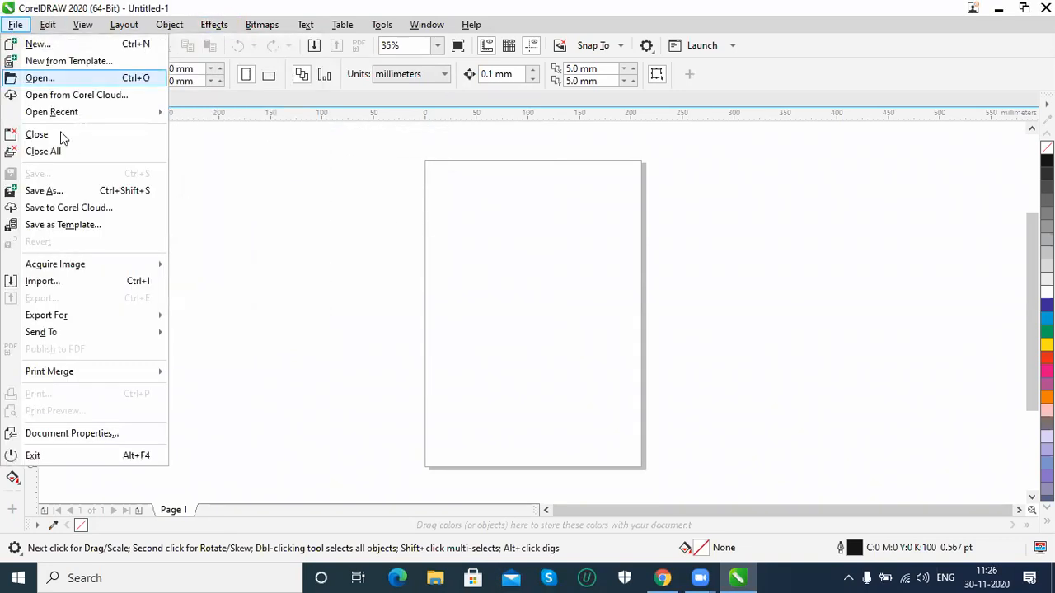
left_click(64, 279)
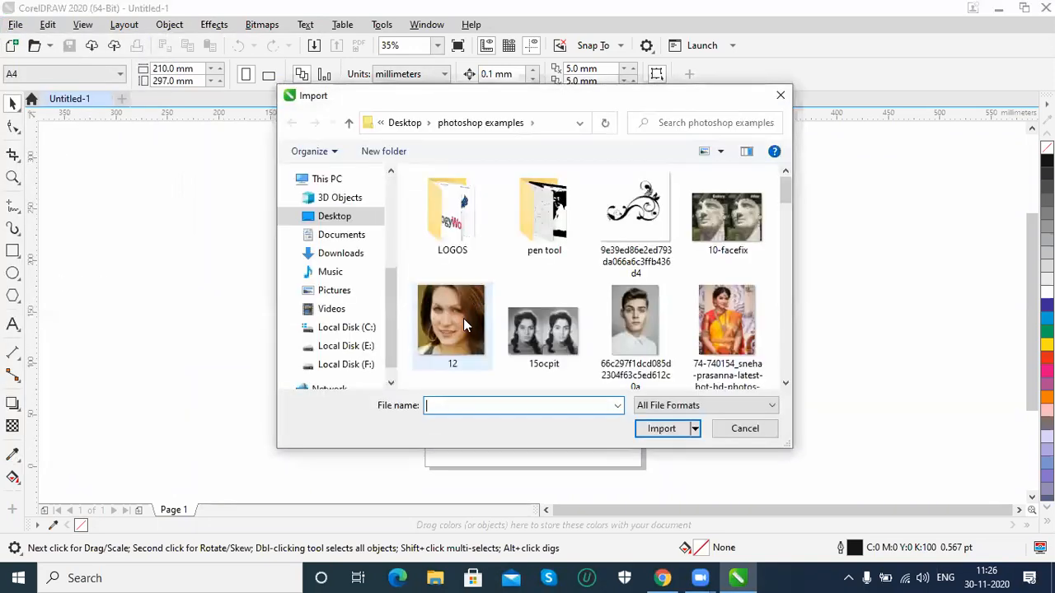
double_click(445, 317)
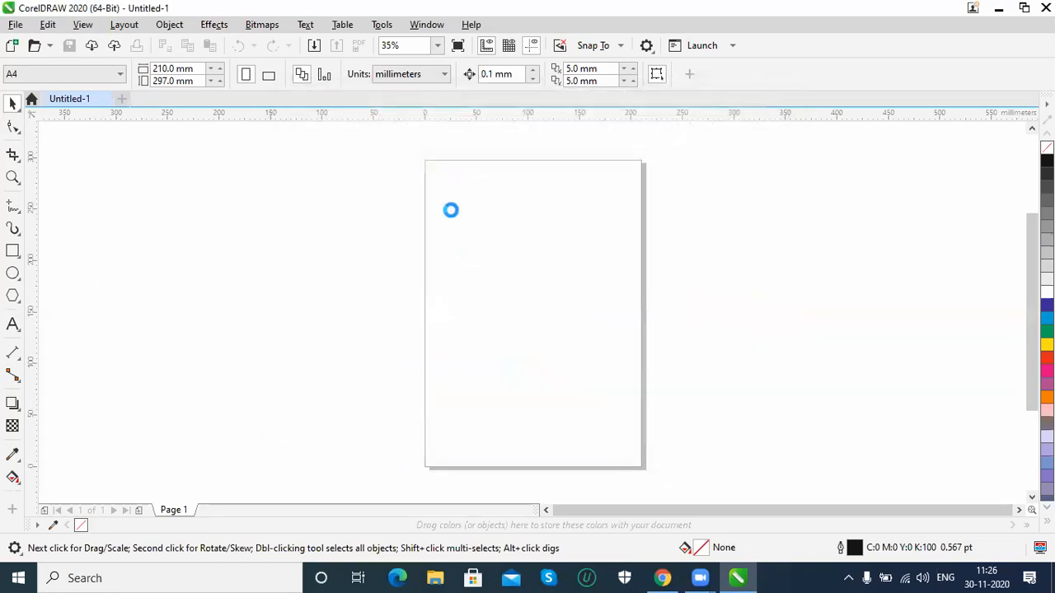
left_click_drag(442, 195, 624, 409)
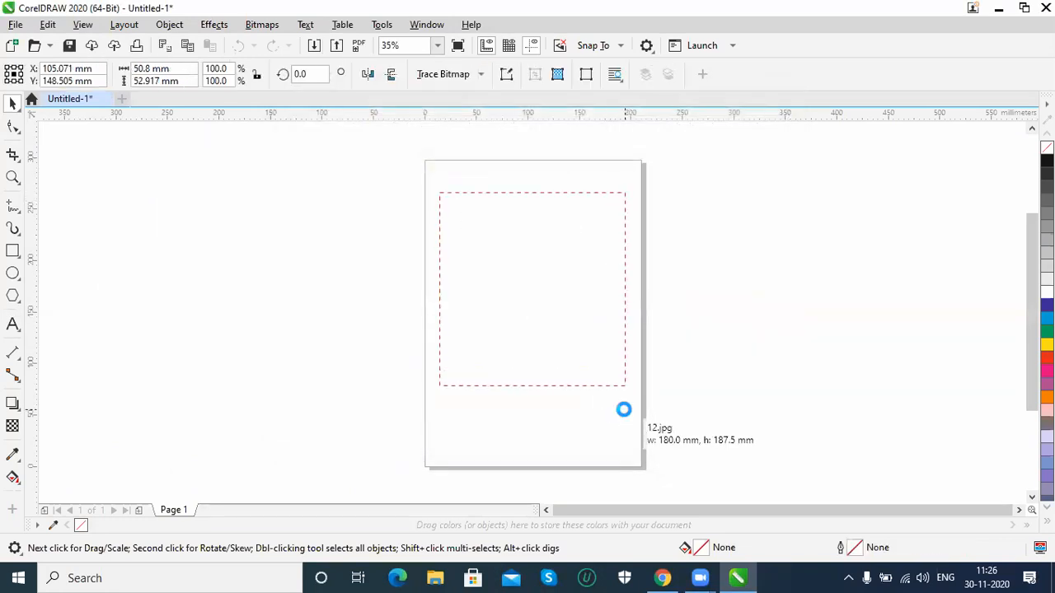
Try the 3D Rotate effect on the imported portrait by turning the preview cube, and leave without applying it
left_click(206, 27)
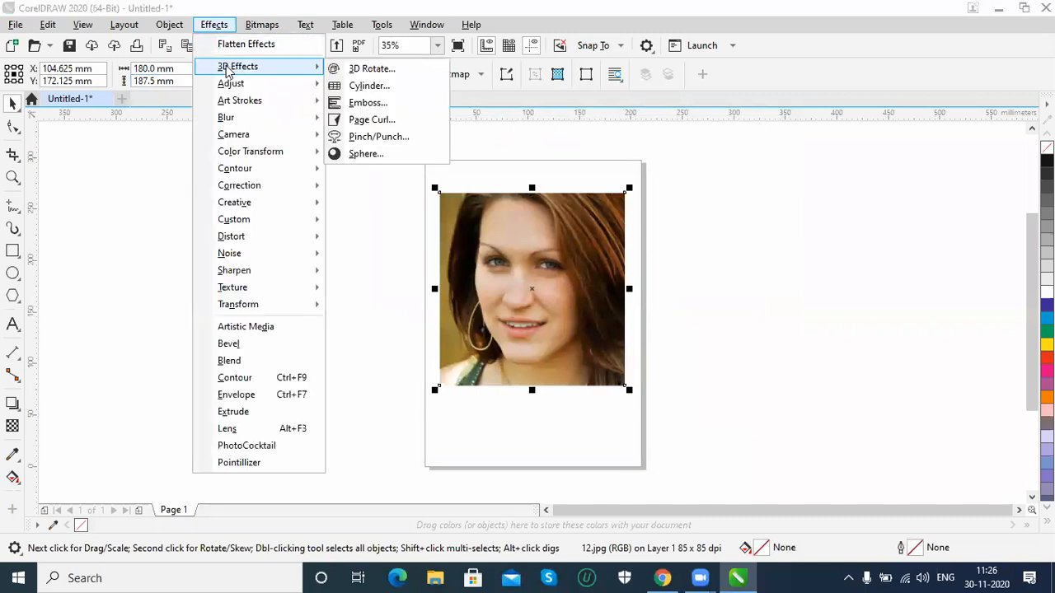
left_click(387, 72)
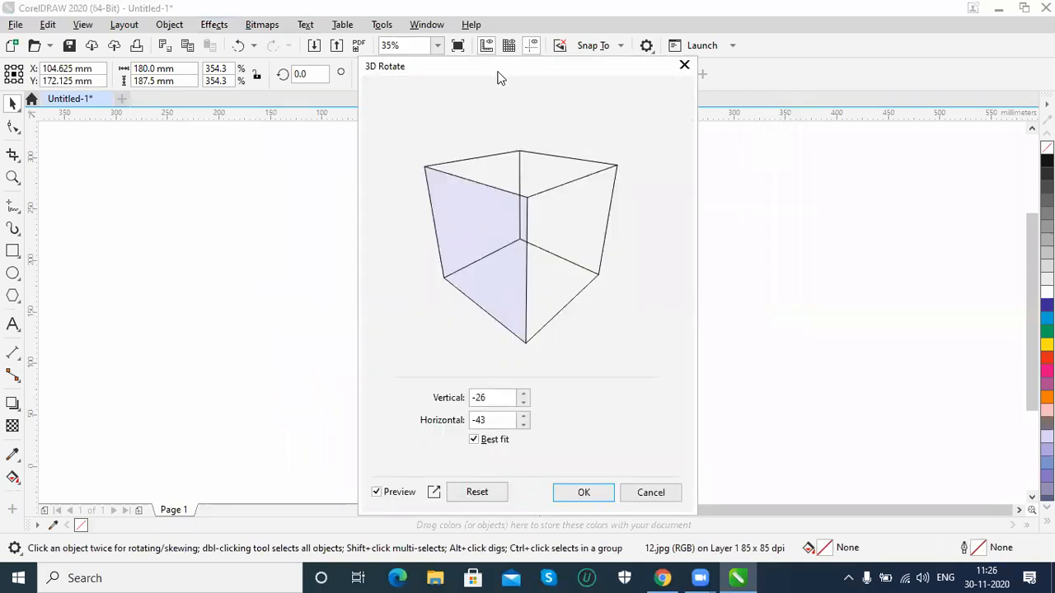
left_click_drag(519, 77, 797, 75)
left_click_drag(796, 219, 832, 233)
left_click(930, 490)
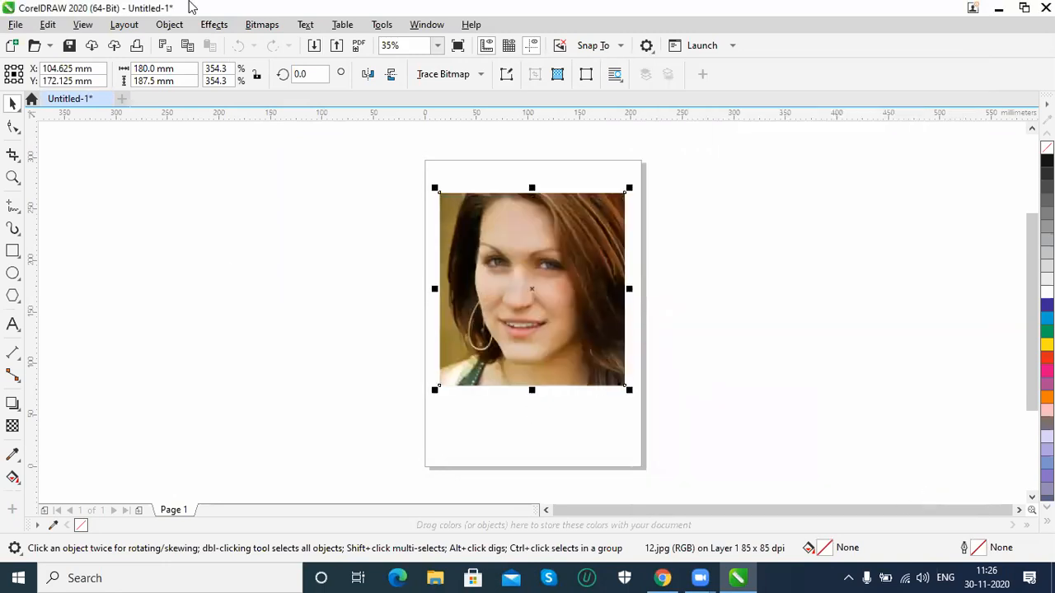
Preview the Cylinder effect on the portrait in Horizontal mode at -80 percent, and discard it
left_click(216, 25)
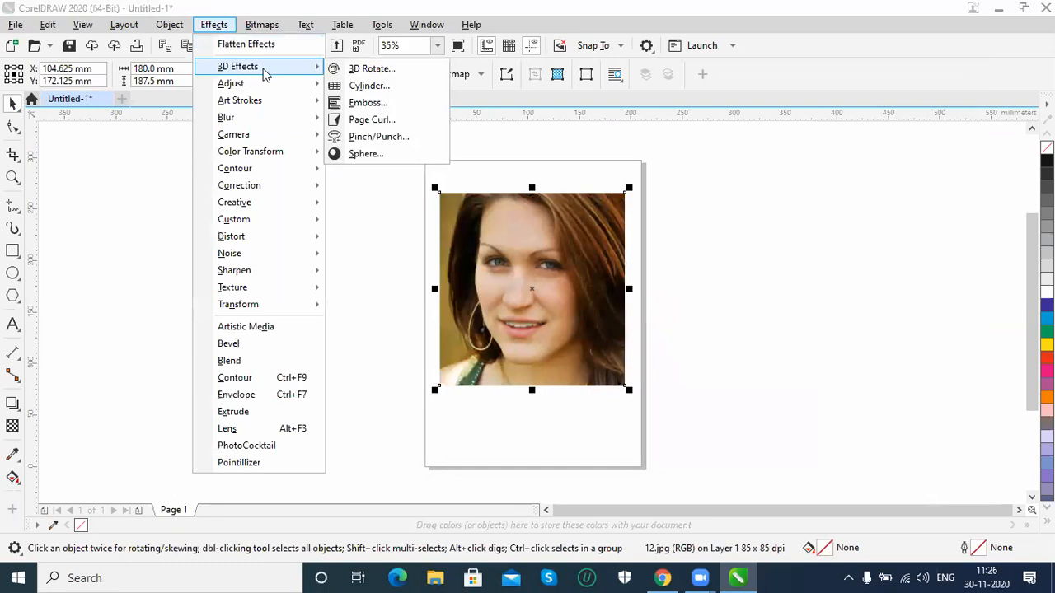
left_click(411, 92)
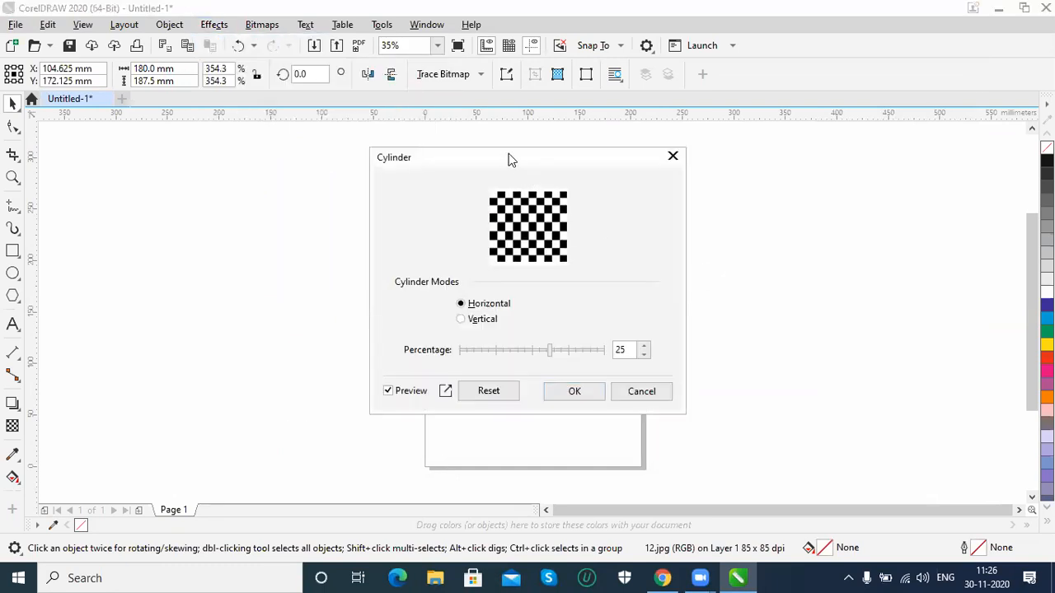
left_click_drag(508, 159, 745, 152)
left_click_drag(799, 350, 706, 348)
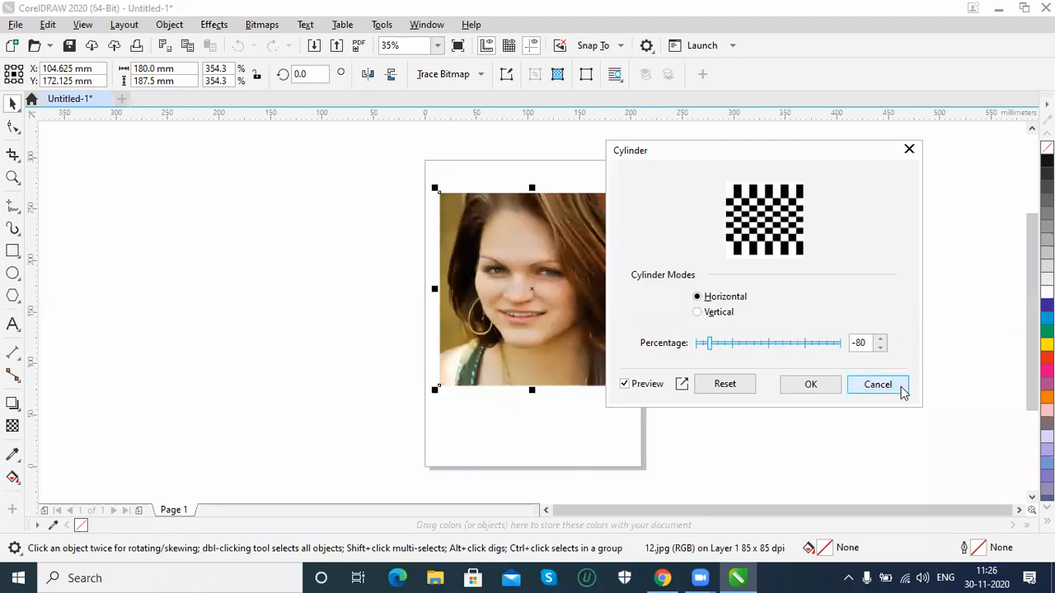
left_click(902, 393)
Preview the Emboss effect on the portrait with depth 7 and level 190, and discard it
left_click(226, 28)
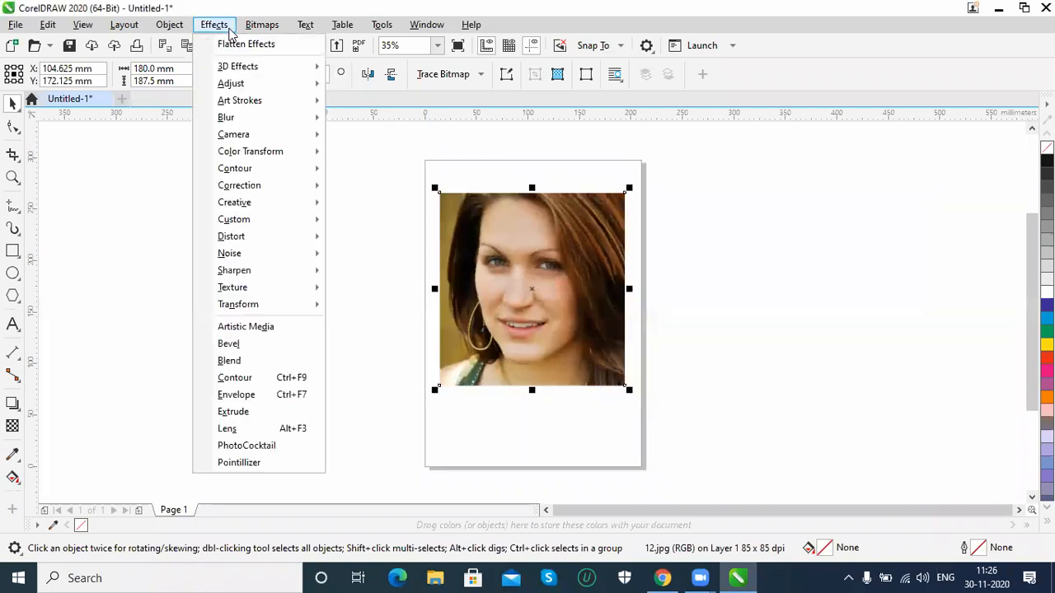
mouse_move(305, 66)
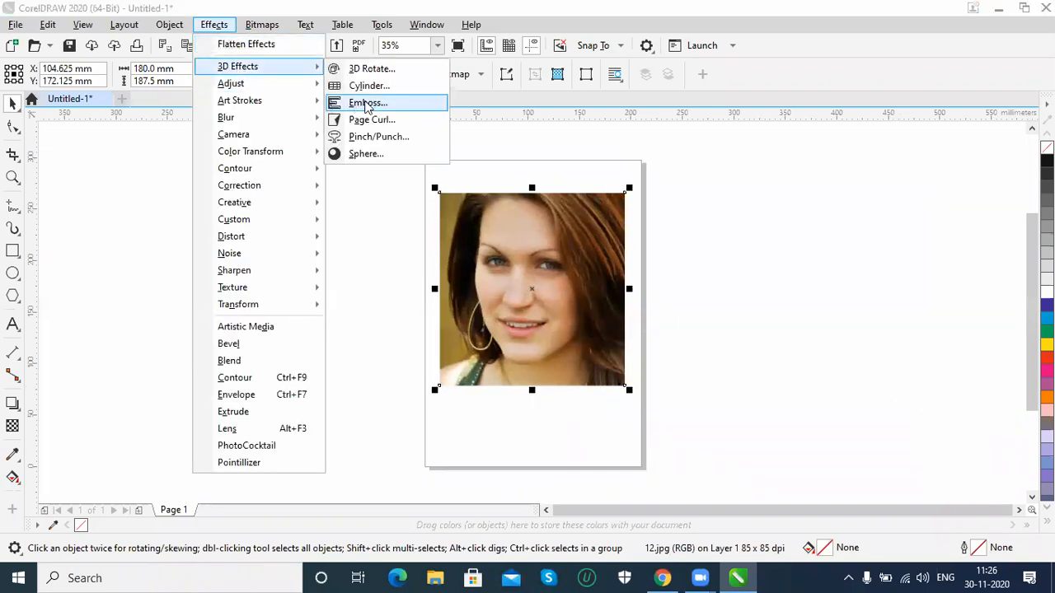
left_click(387, 107)
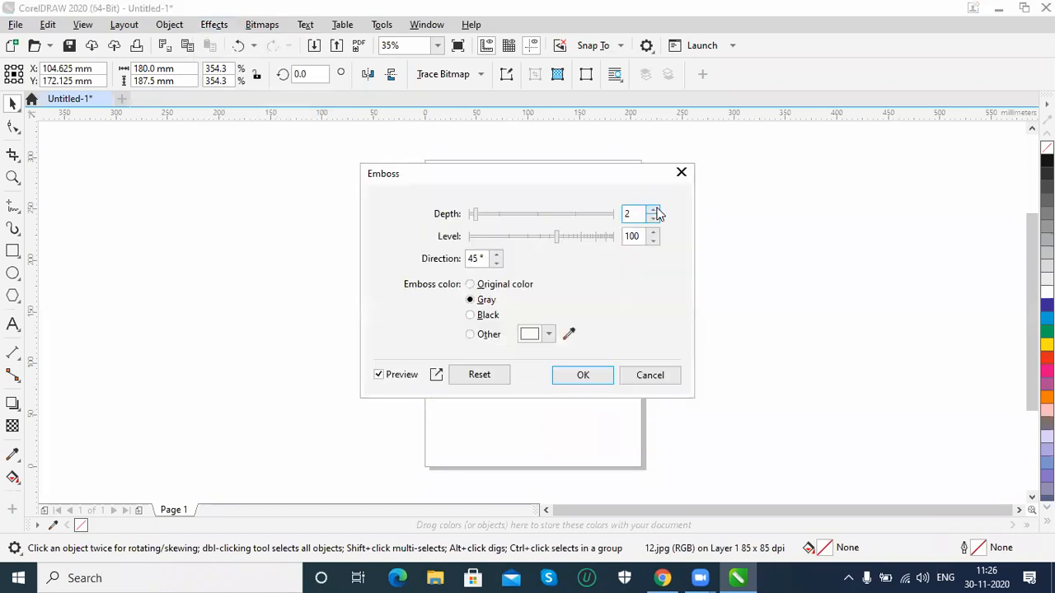
left_click_drag(503, 174, 763, 179)
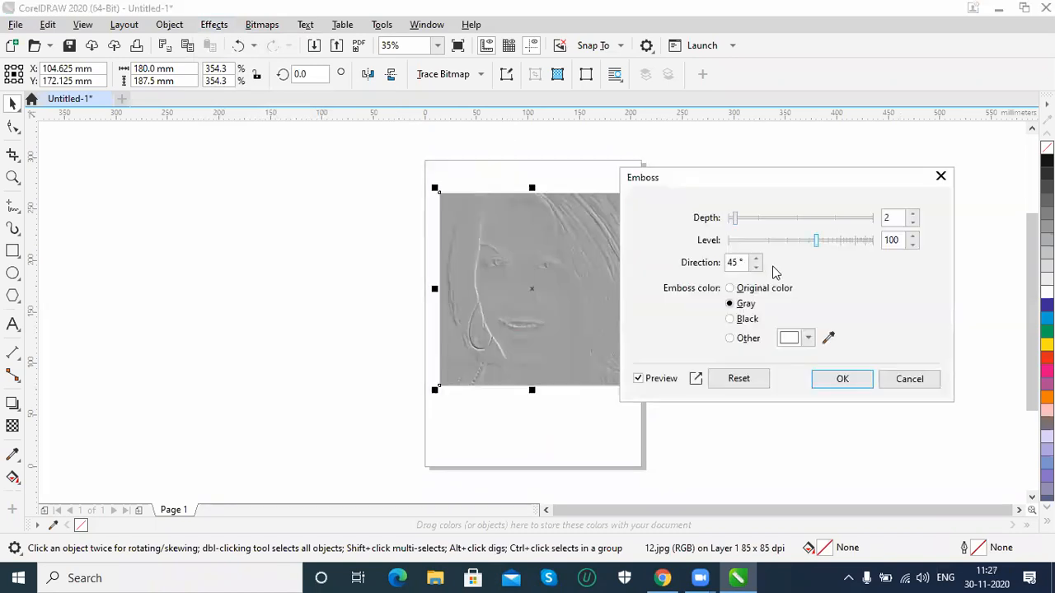
left_click_drag(734, 217, 839, 247)
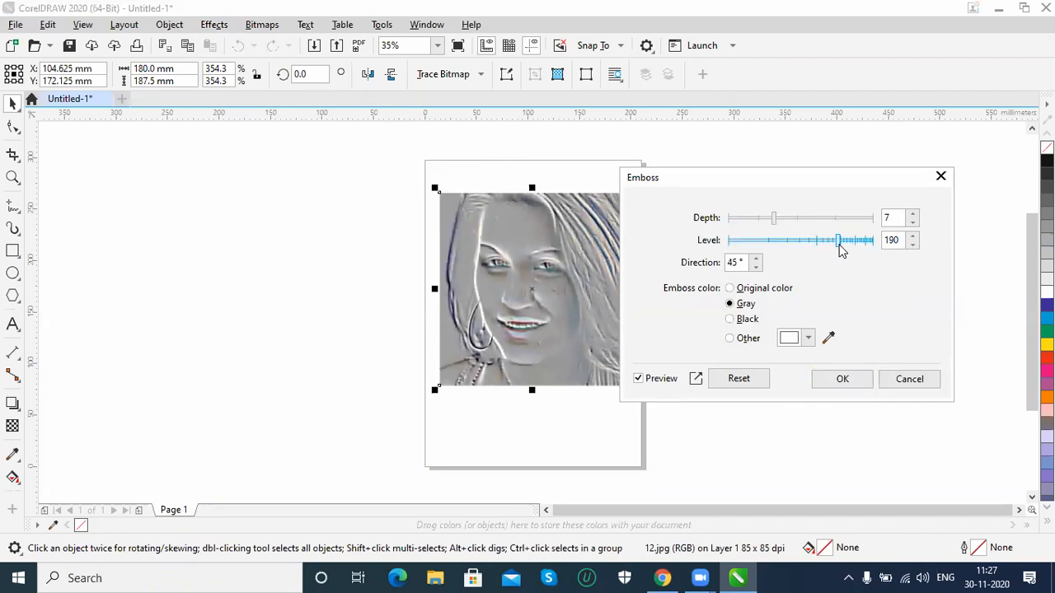
left_click(910, 379)
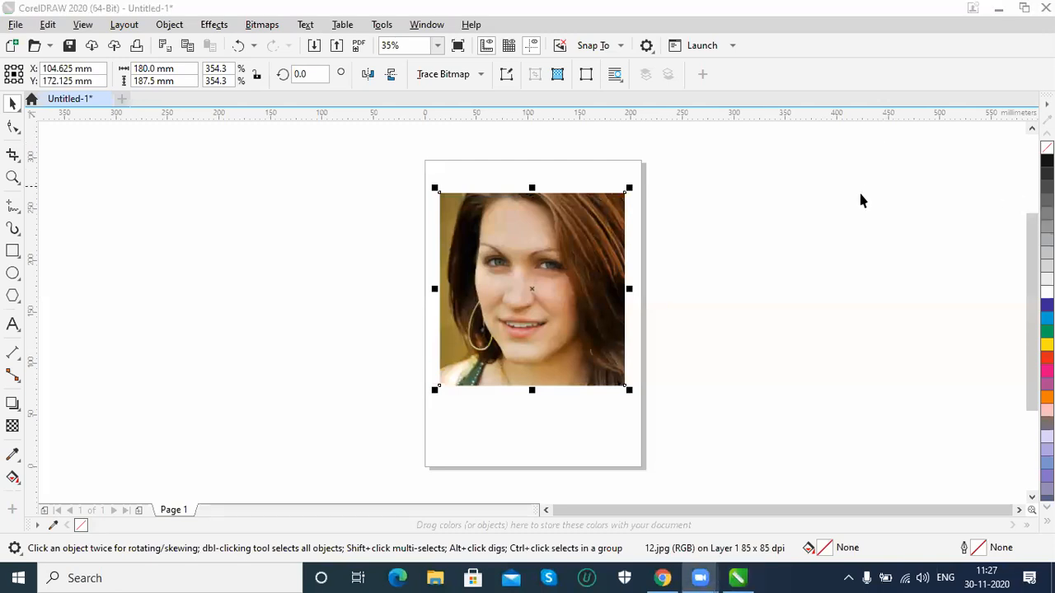
Preview the Page Curl effect on the portrait with width 85% and height 77%, and discard it
left_click(219, 28)
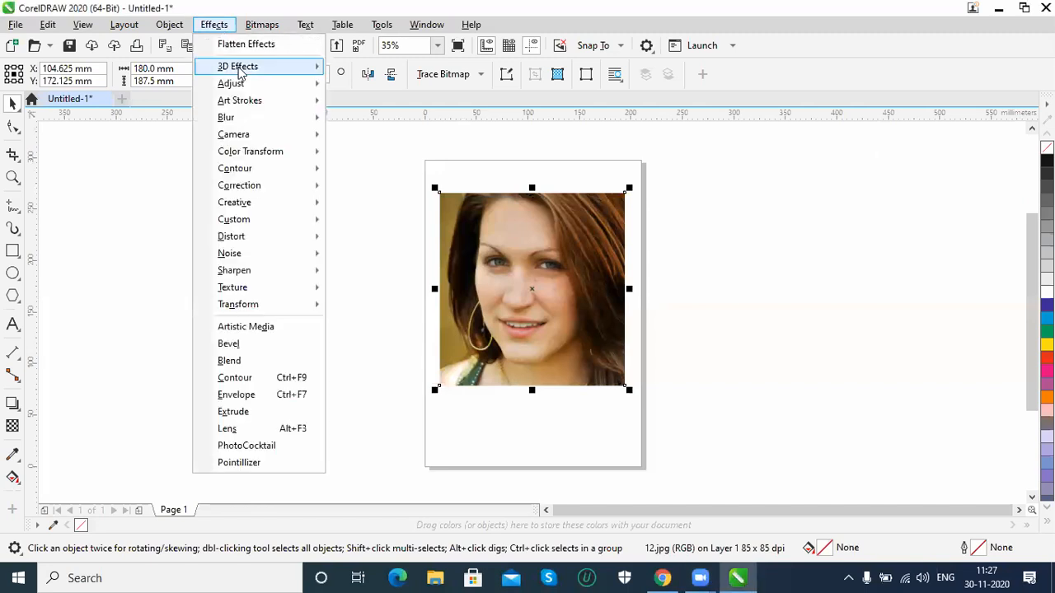
mouse_move(237, 69)
left_click(402, 121)
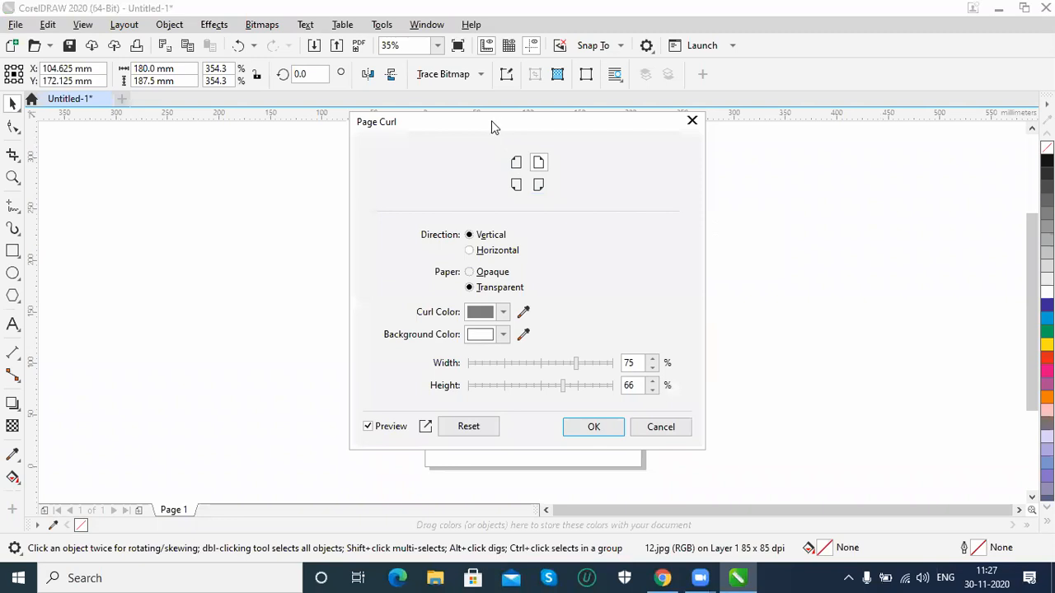
left_click_drag(500, 126, 781, 119)
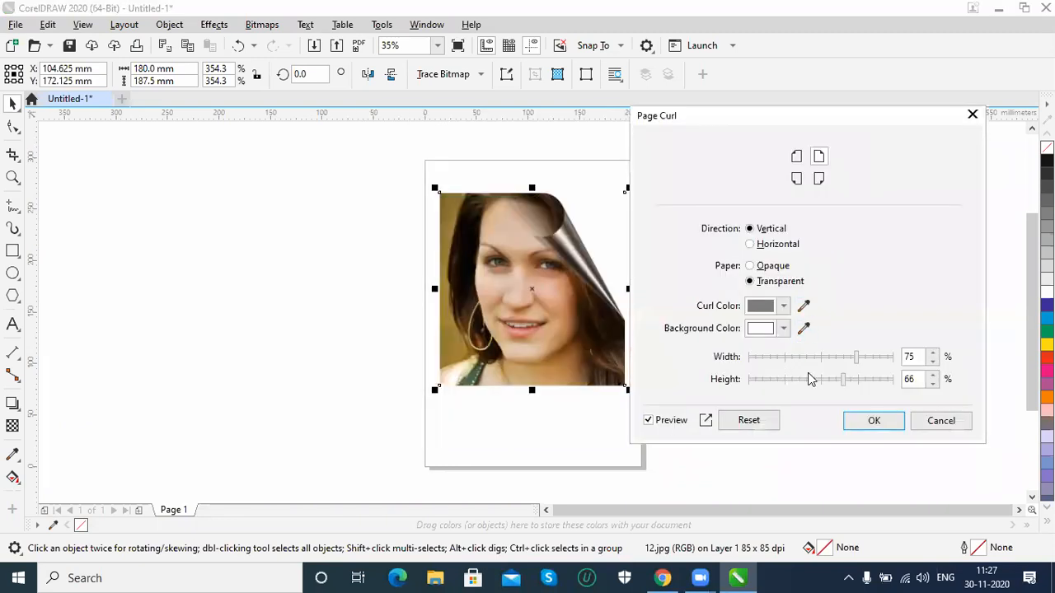
left_click_drag(845, 379, 873, 362)
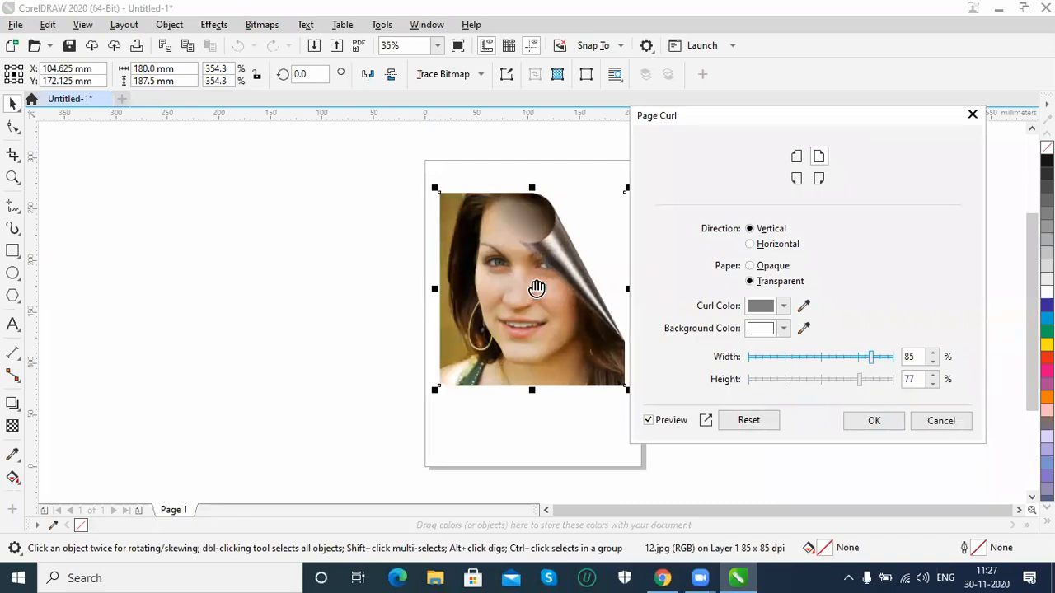
left_click(933, 422)
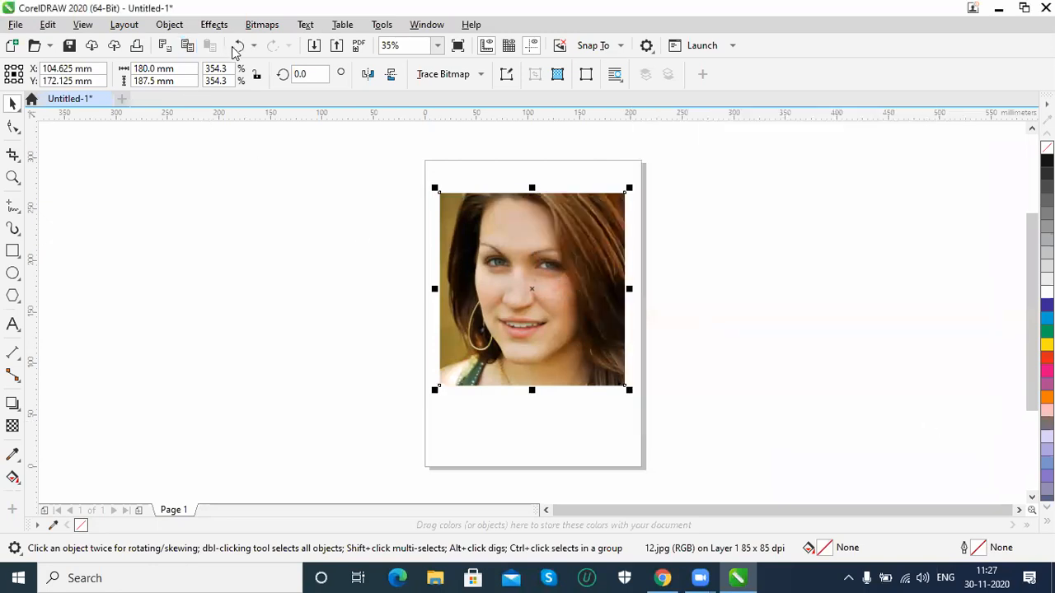
Preview the Pinch/Punch 3D effect on the portrait with its preset strength, and discard it
left_click(216, 25)
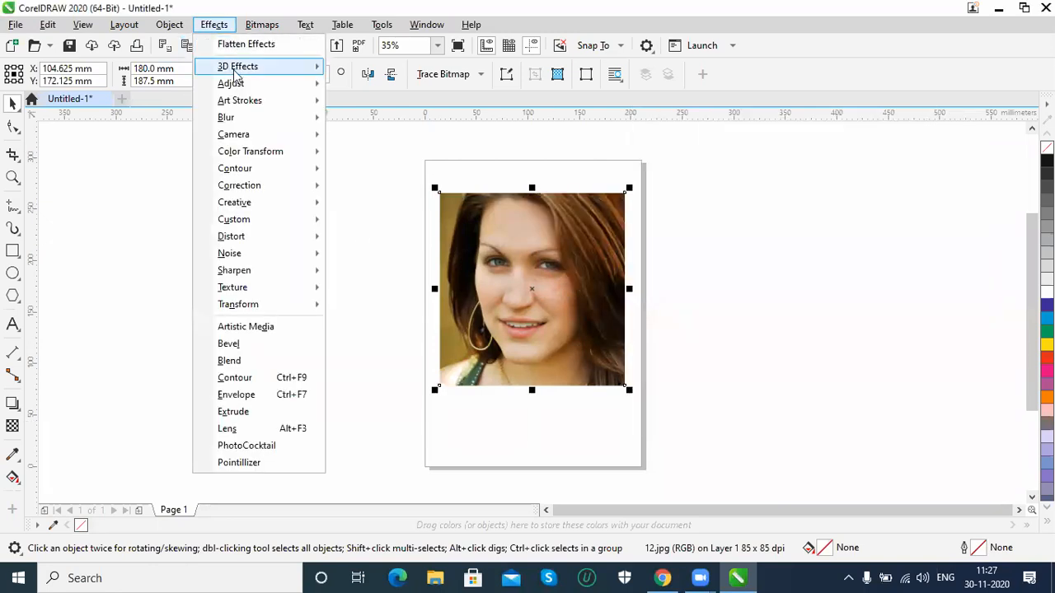
mouse_move(248, 67)
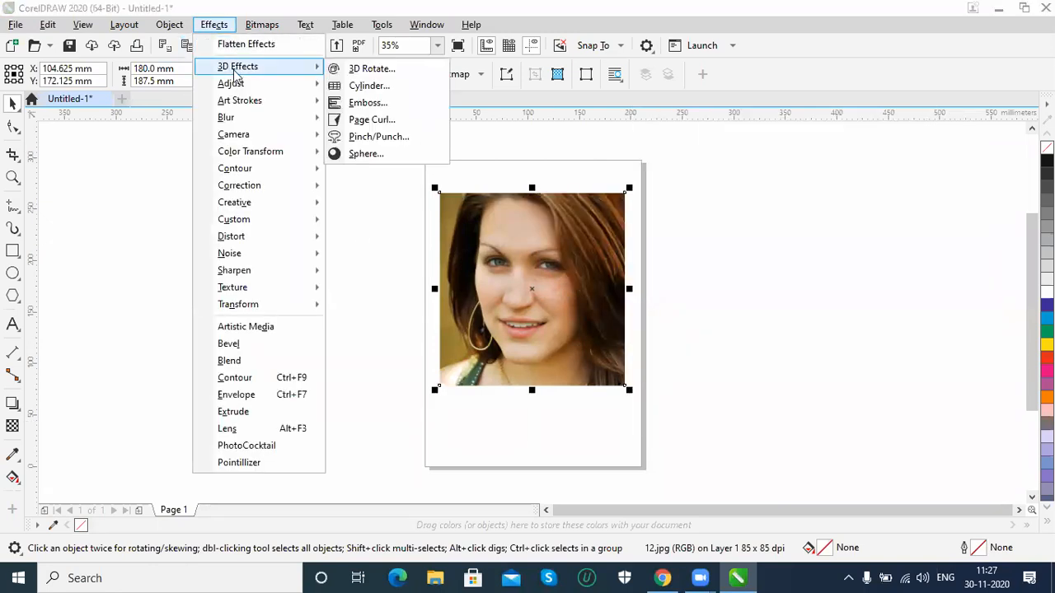
left_click(392, 138)
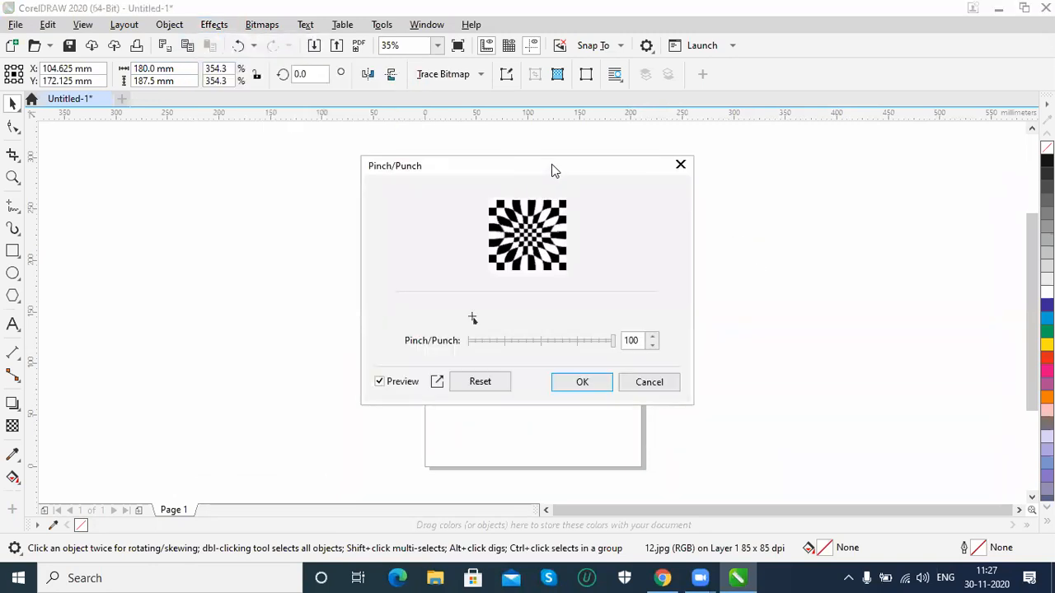
left_click_drag(553, 170, 854, 140)
key("Escape")
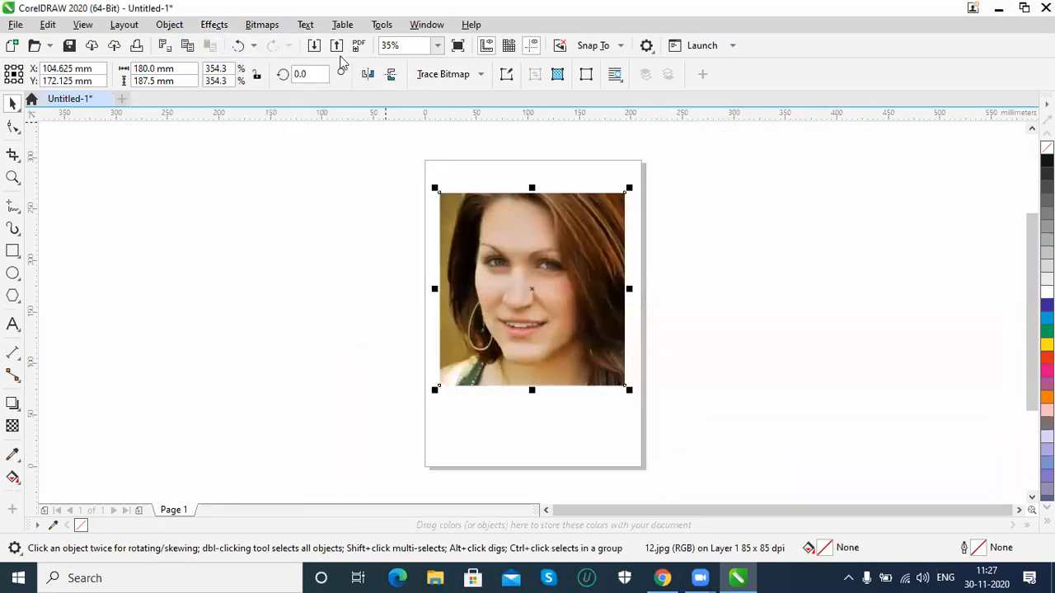
left_click(213, 24)
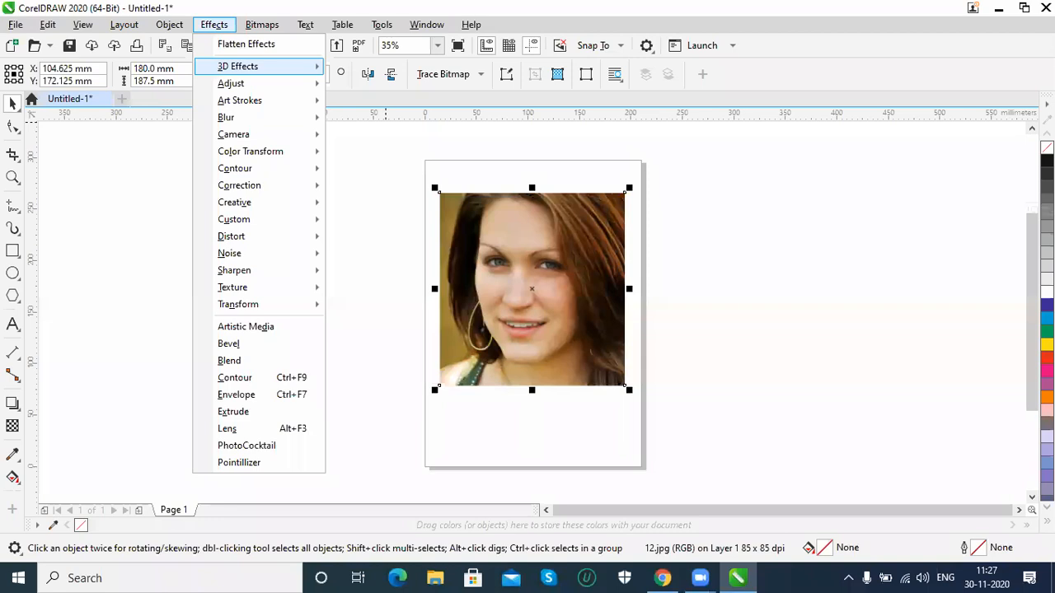
left_click(1038, 194)
left_click(260, 24)
left_click(169, 24)
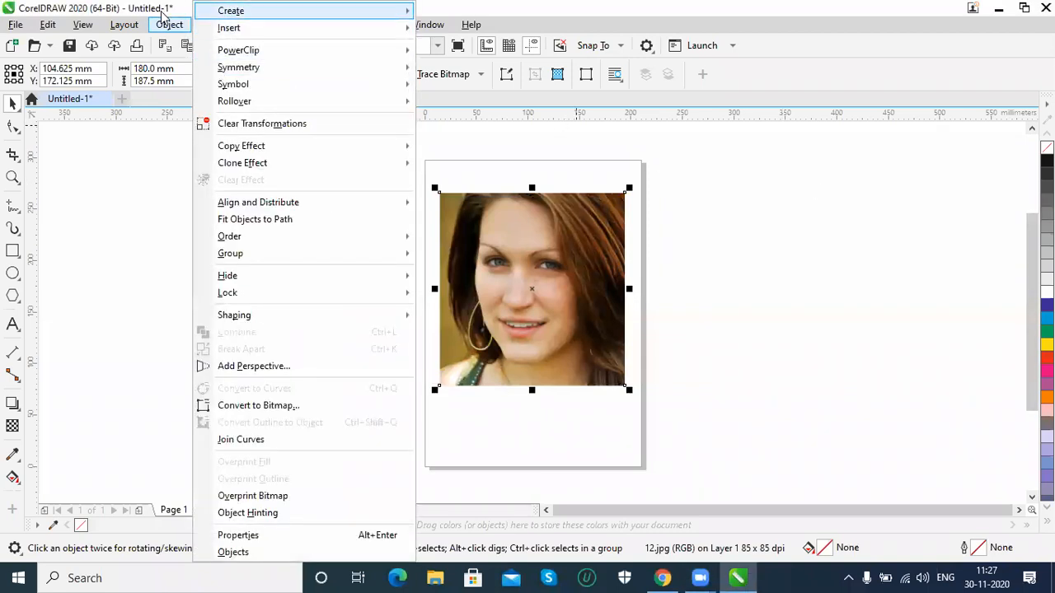
left_click(171, 25)
Try the Auto Adjust correction on the portrait, and undo it
left_click(212, 24)
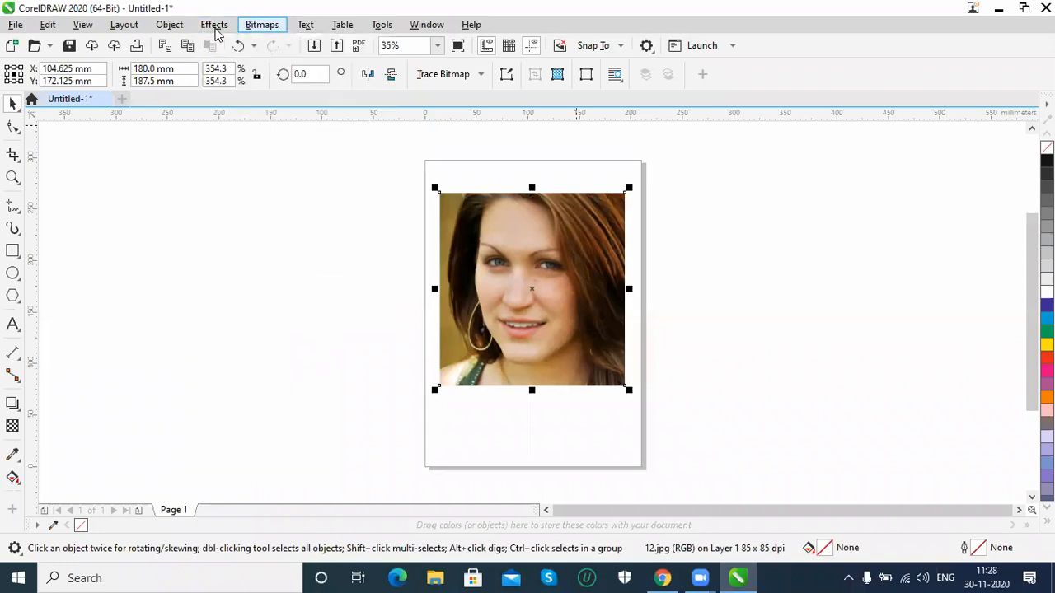
mouse_move(237, 72)
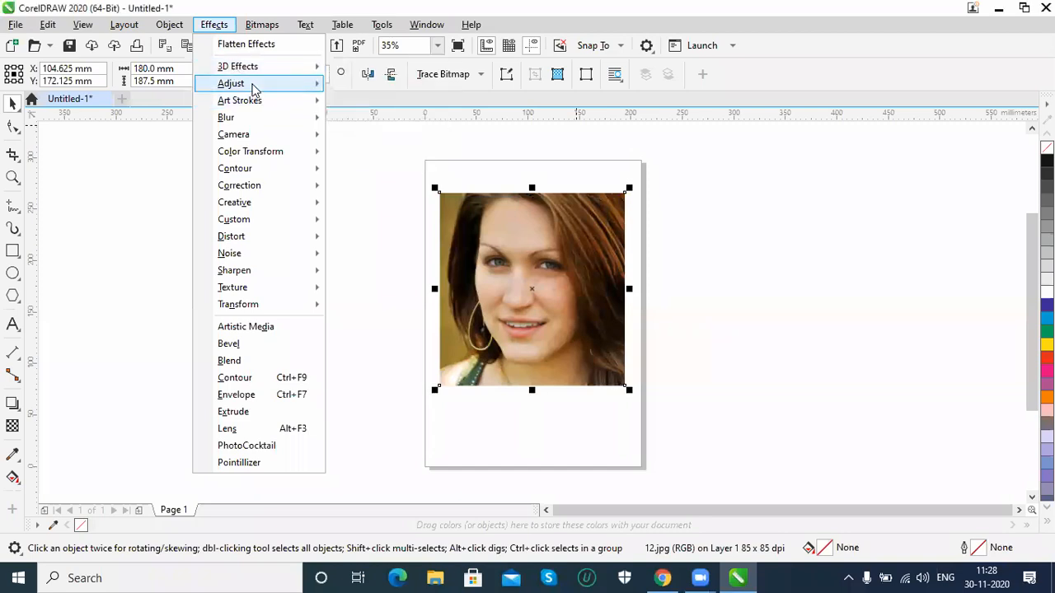
mouse_move(285, 85)
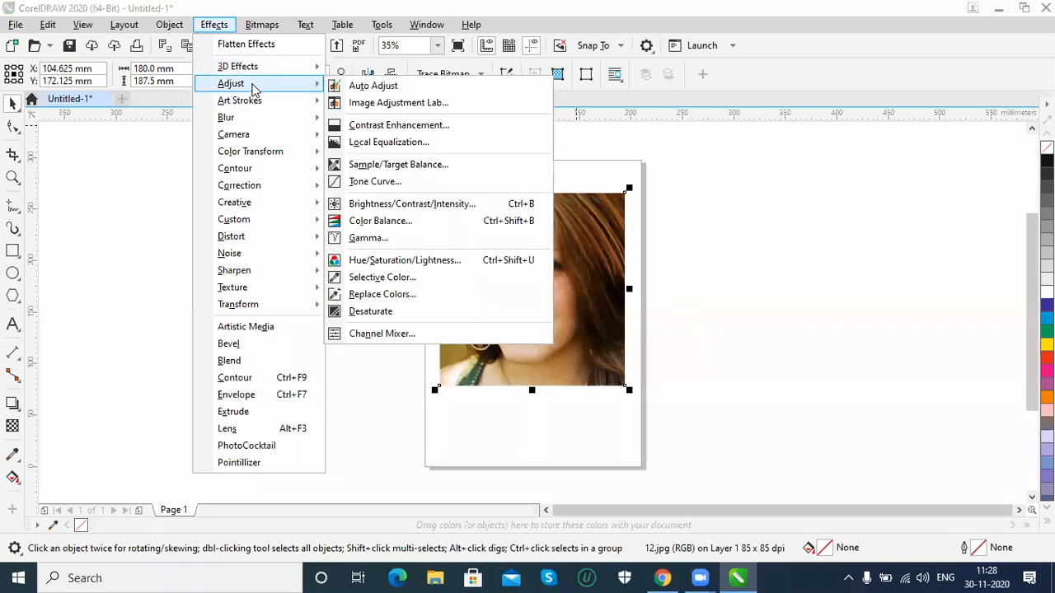
left_click(447, 87)
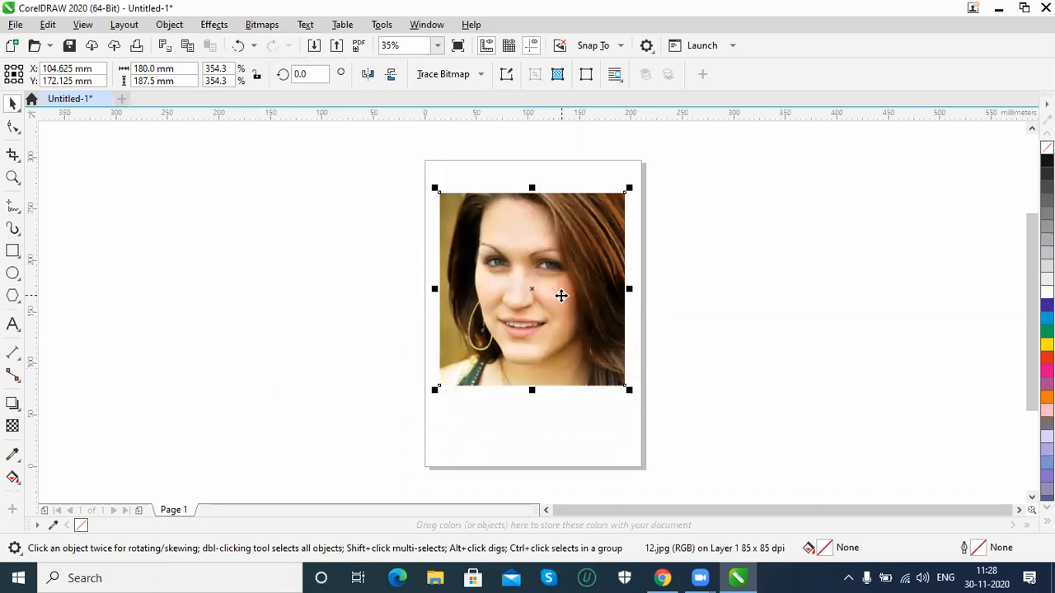
key("ctrl+z")
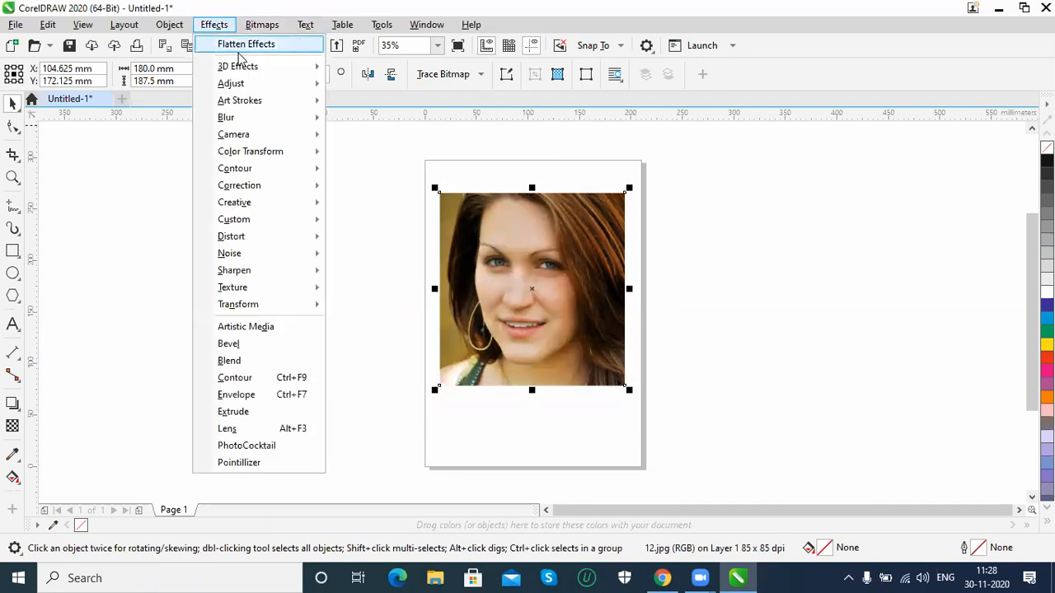
Preview Contrast Enhancement on the portrait with the output range compressed to 43–185, and discard it
mouse_move(232, 83)
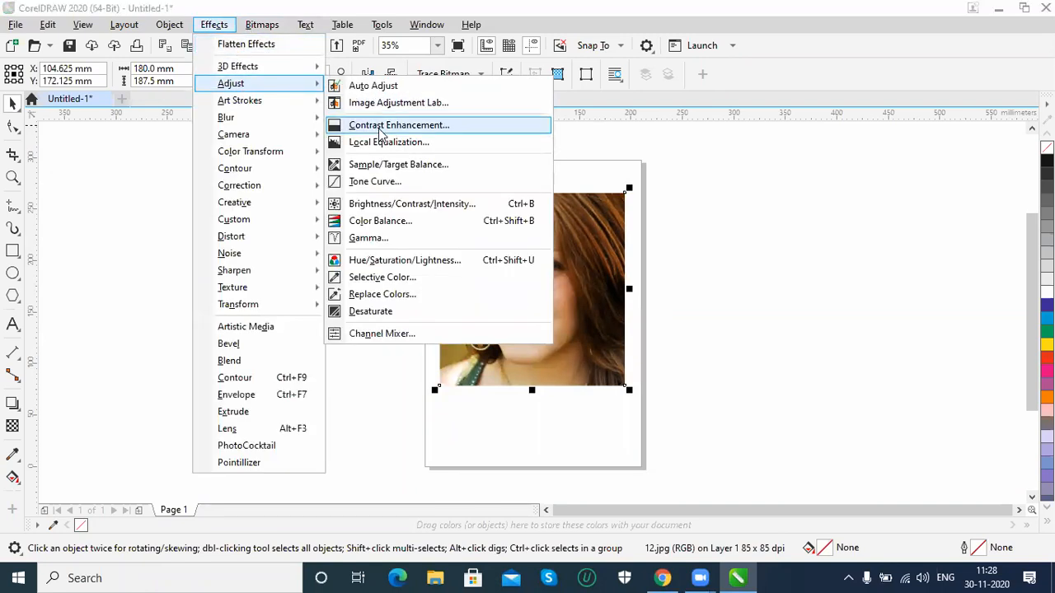
left_click(381, 128)
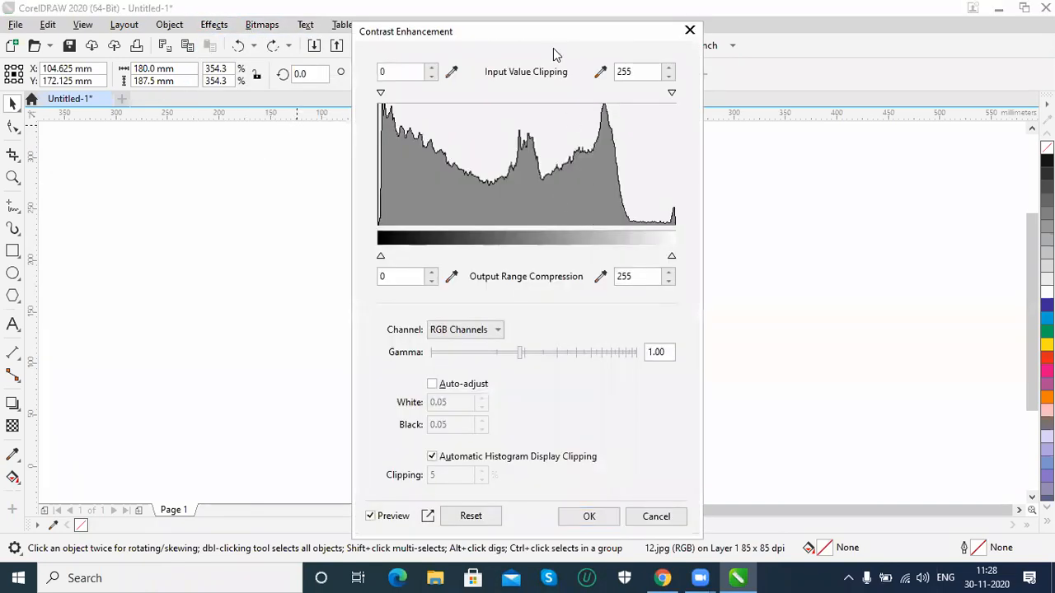
left_click_drag(450, 34, 780, 76)
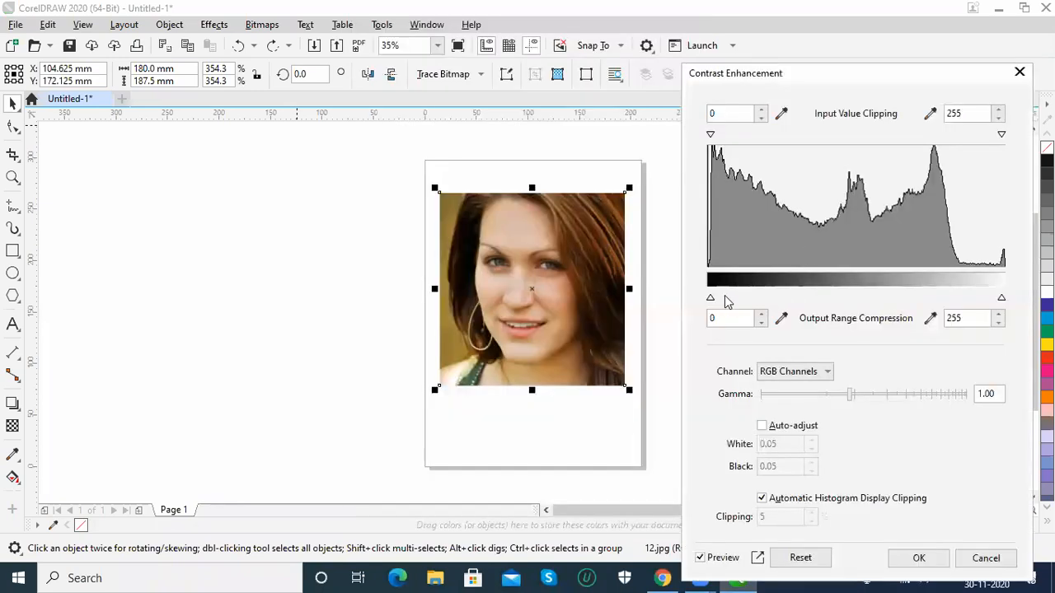
left_click_drag(712, 301, 759, 301)
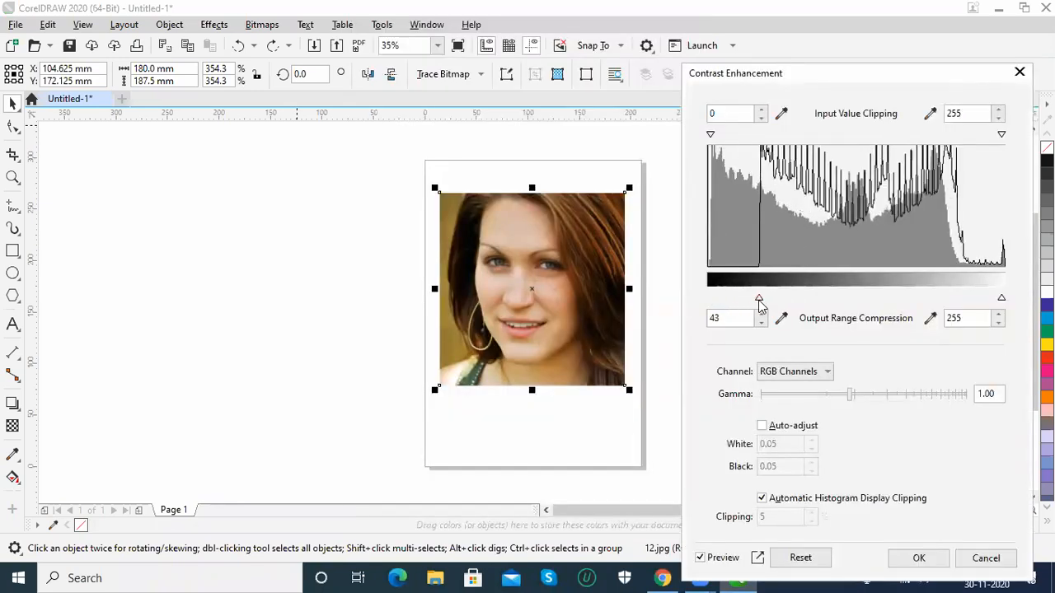
left_click_drag(1002, 301, 922, 301)
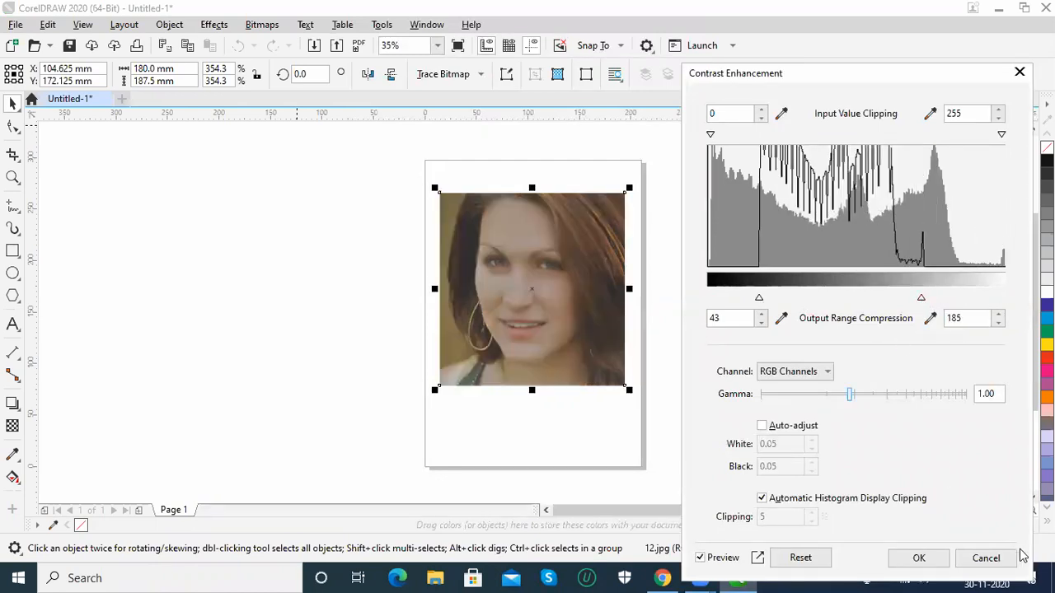
left_click(987, 558)
Preview the Charcoal art stroke on the portrait with size 8 and edge 2, and discard it
left_click(212, 25)
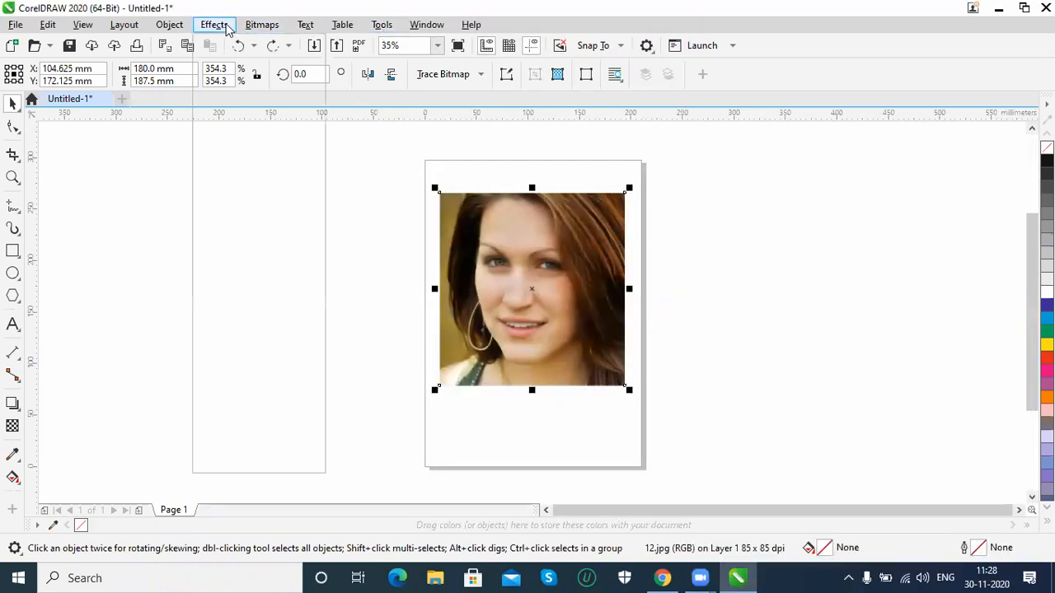
mouse_move(236, 86)
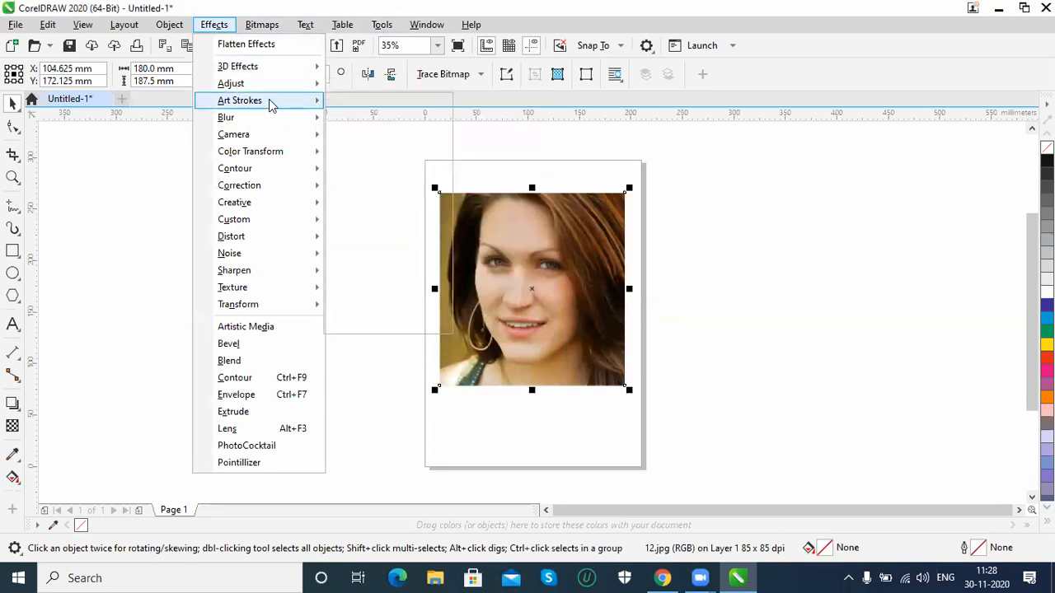
mouse_move(282, 100)
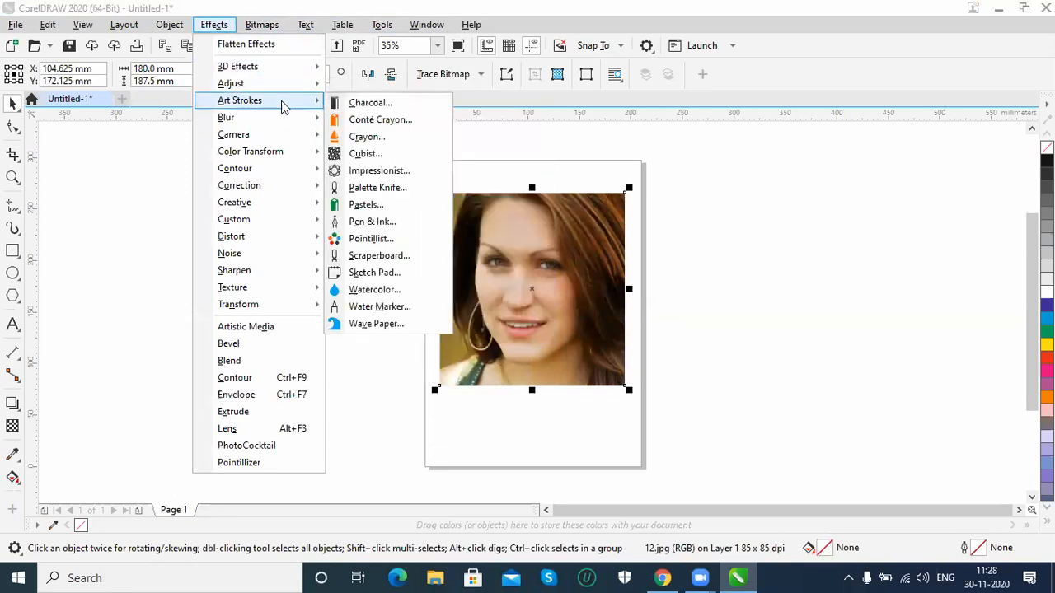
left_click(394, 108)
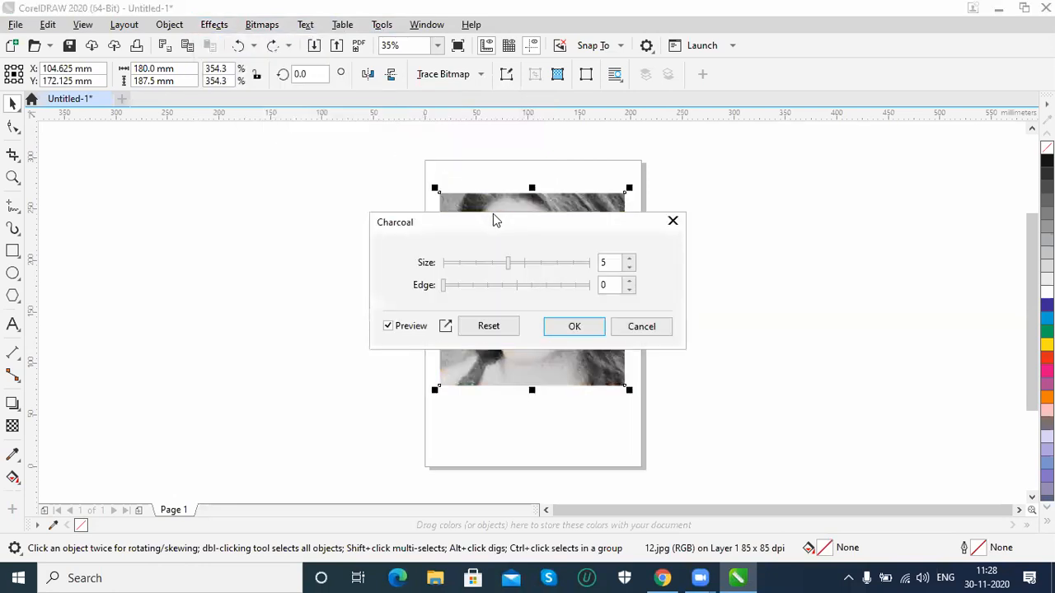
left_click_drag(497, 223, 792, 151)
left_click_drag(741, 219, 853, 200)
left_click(806, 193)
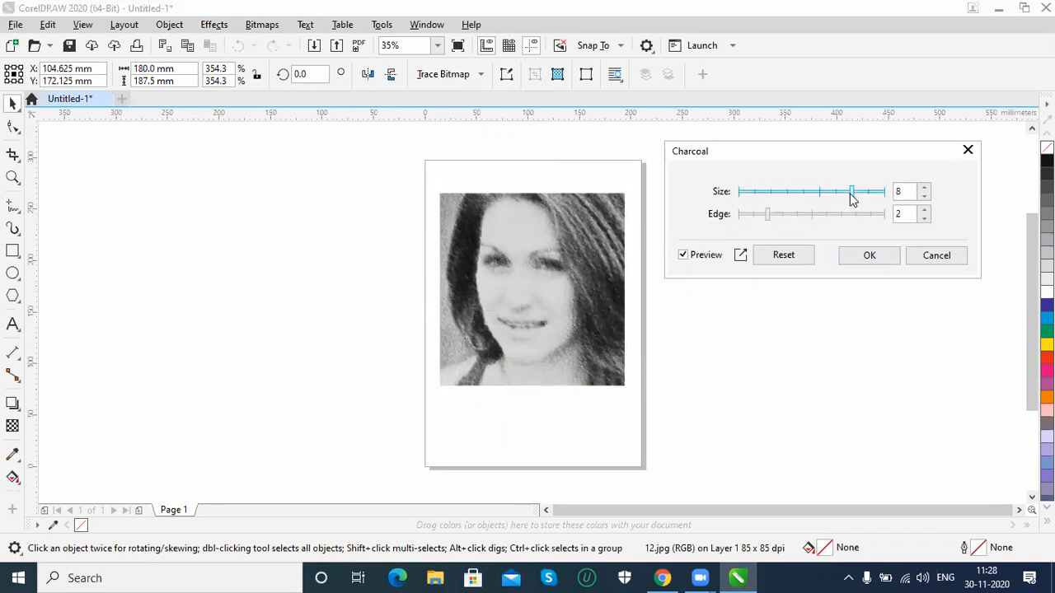
left_click(941, 258)
Preview the Pointillist art stroke on the portrait with its preset size and brightness, and discard it
left_click(214, 24)
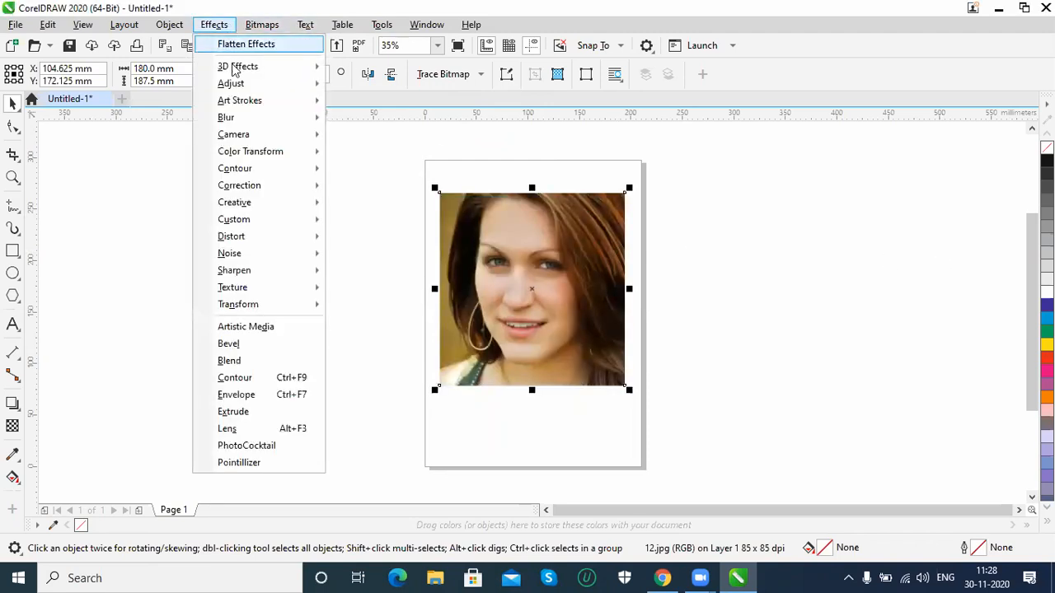
mouse_move(242, 102)
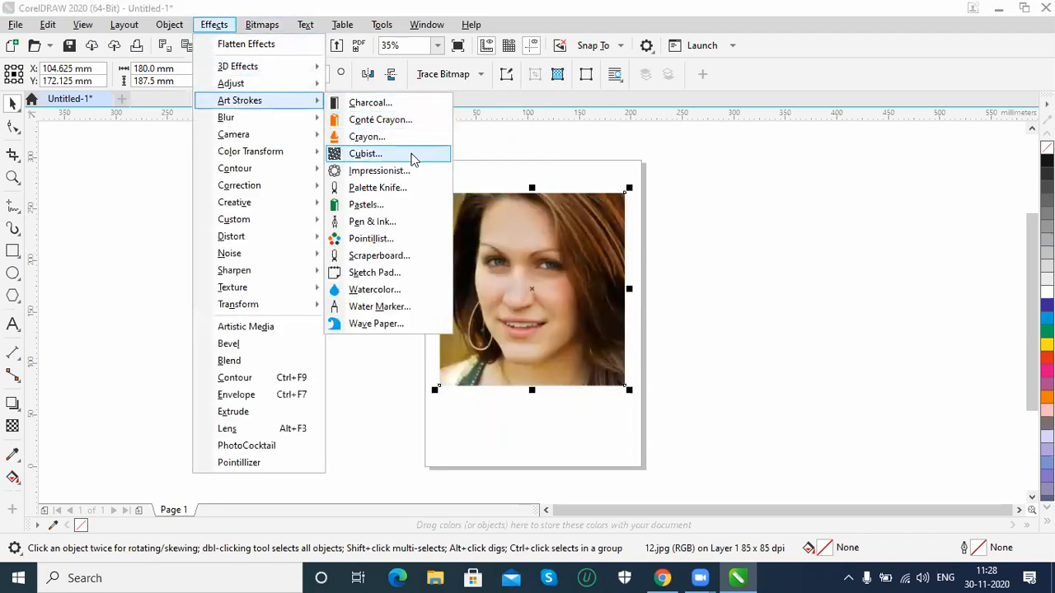
left_click(400, 238)
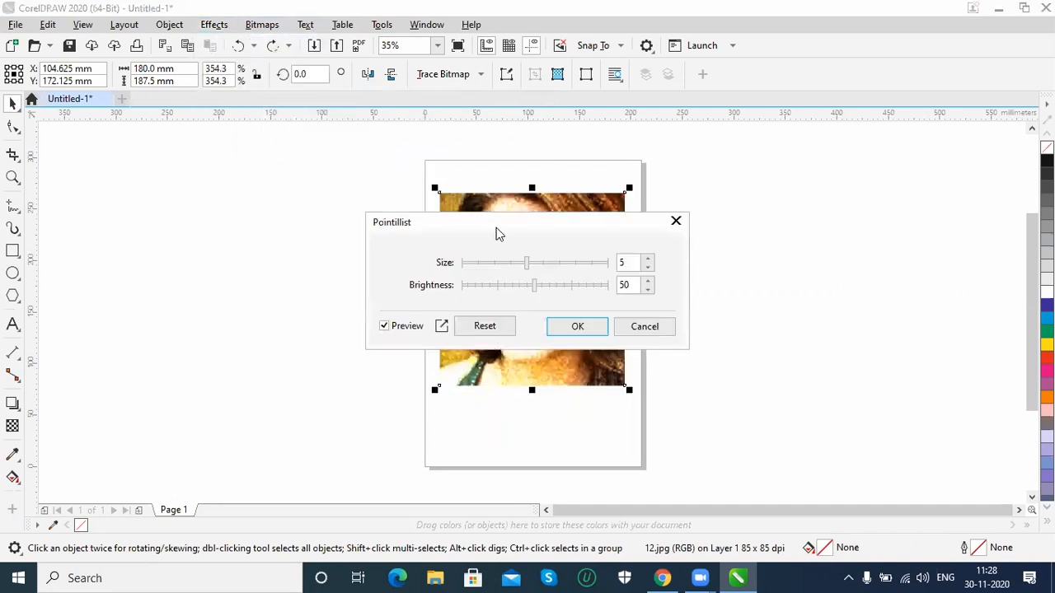
left_click_drag(496, 227, 762, 300)
left_click(904, 408)
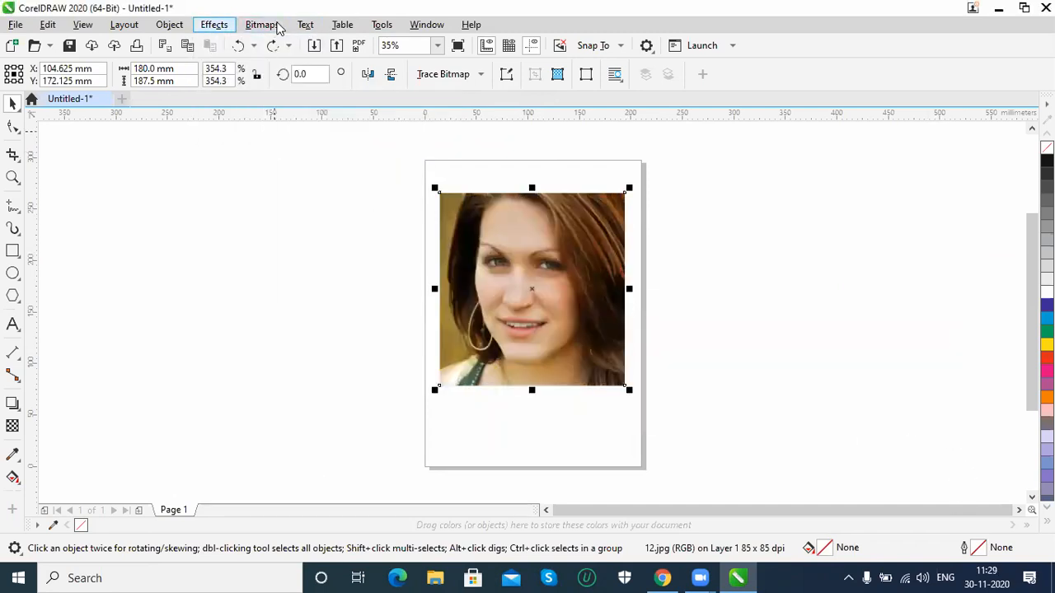
Preview the Directional Smooth blur on the portrait at 78 percent, and discard it
left_click(214, 24)
mouse_move(233, 120)
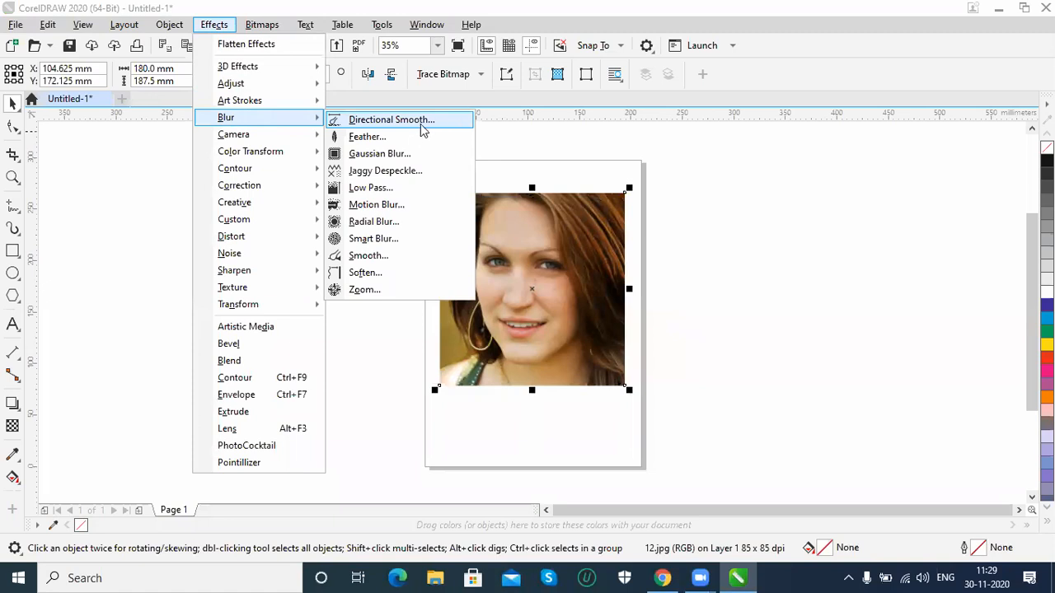
left_click(404, 122)
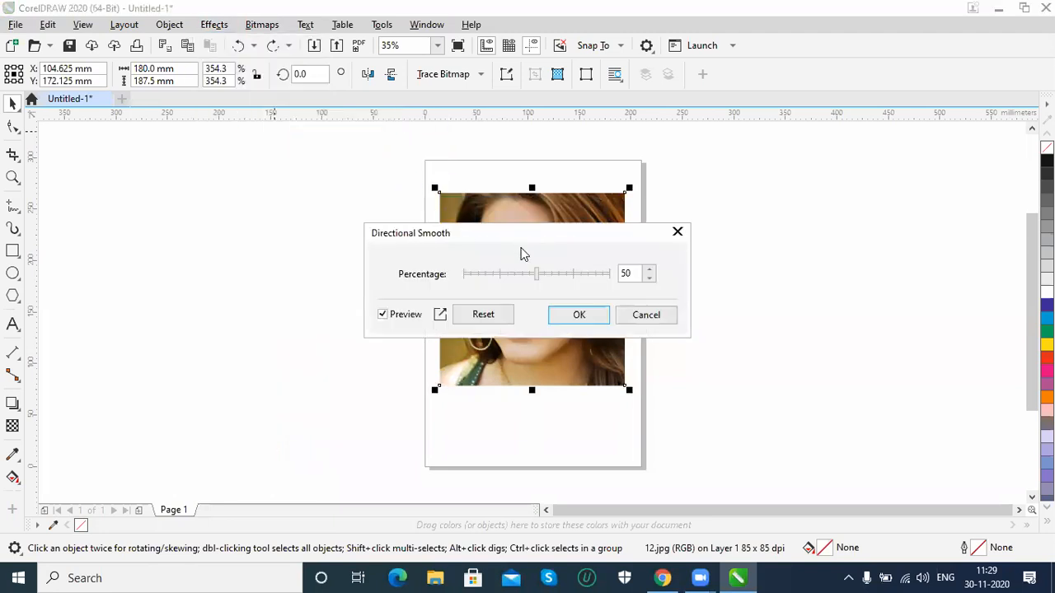
left_click_drag(519, 236, 622, 251)
left_click_drag(638, 287, 680, 288)
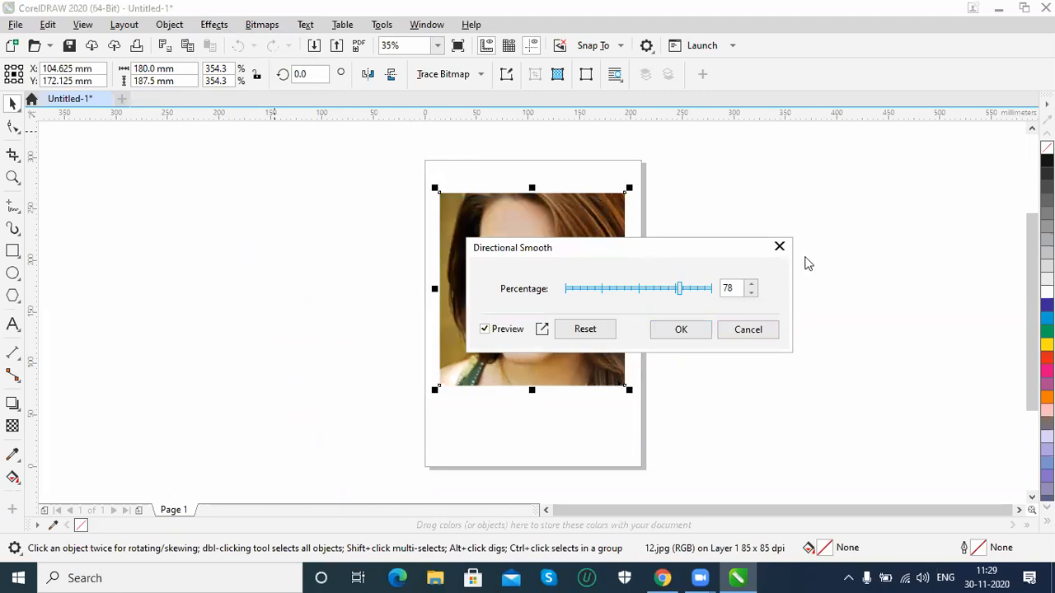
left_click(901, 331)
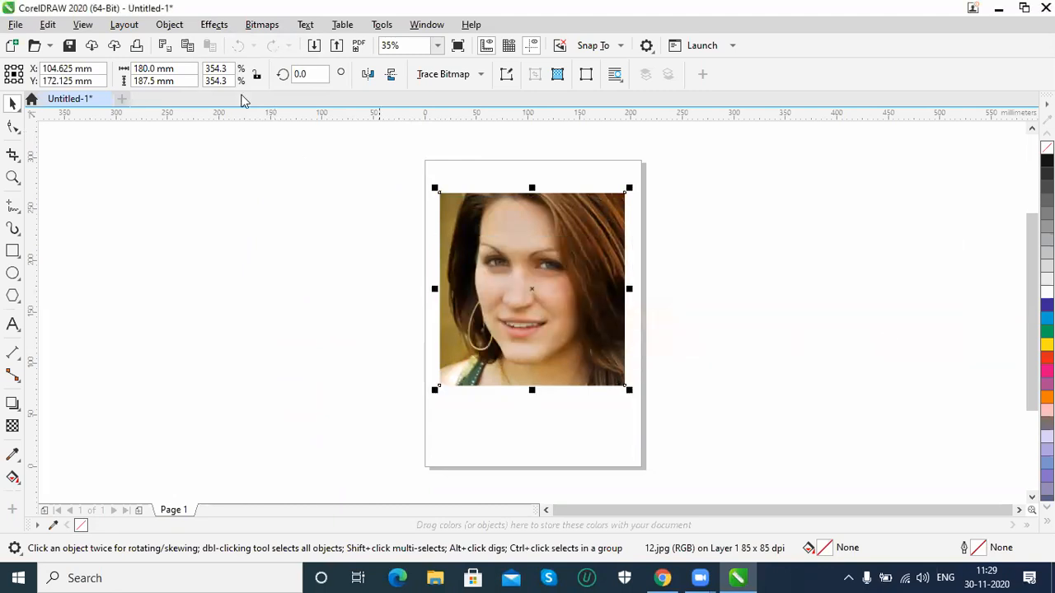
Preview the Gaussian Blur effect on the portrait with a radius of 31.8 pixels, and discard it
left_click(224, 26)
mouse_move(284, 118)
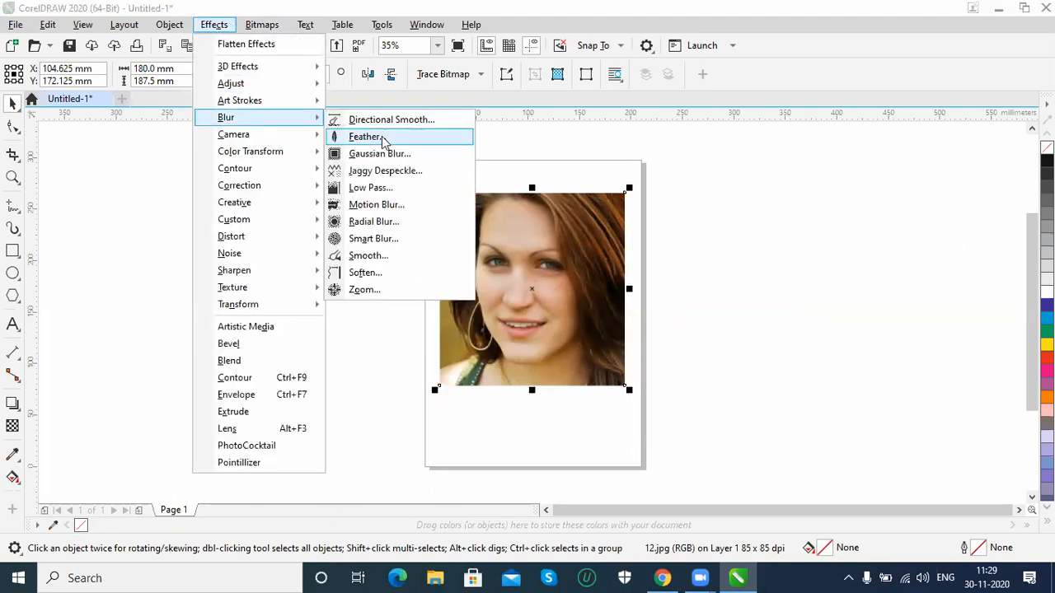
left_click(393, 157)
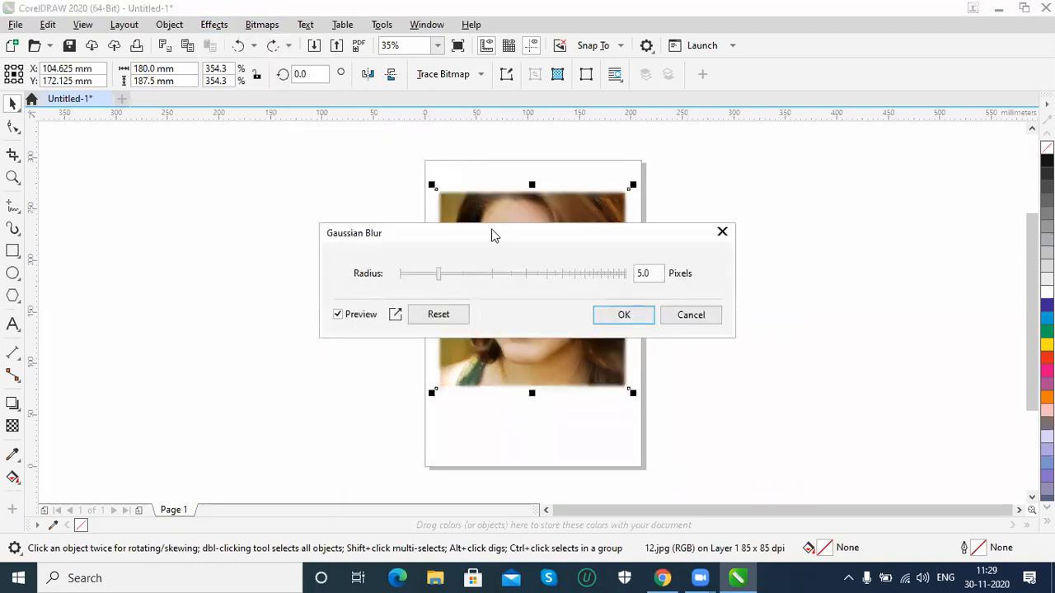
left_click_drag(507, 242, 873, 204)
left_click_drag(809, 239, 882, 239)
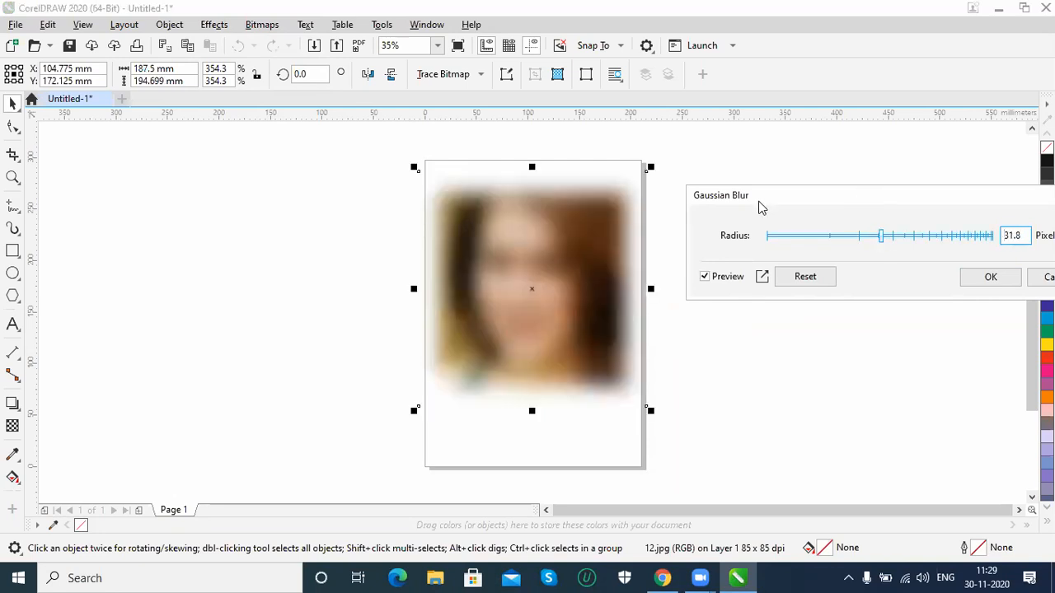
left_click_drag(758, 207, 649, 216)
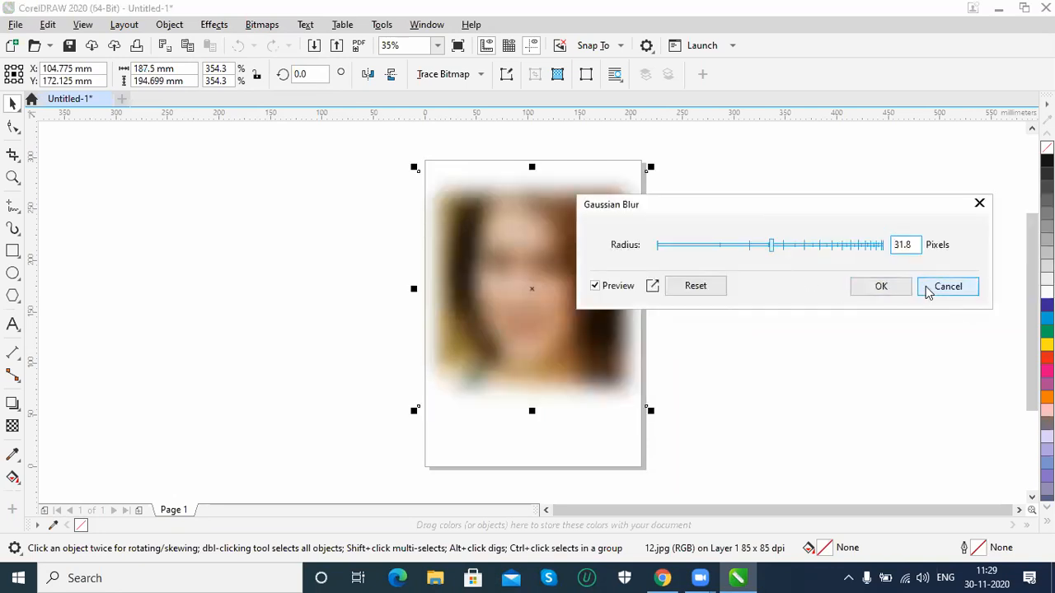
left_click(929, 293)
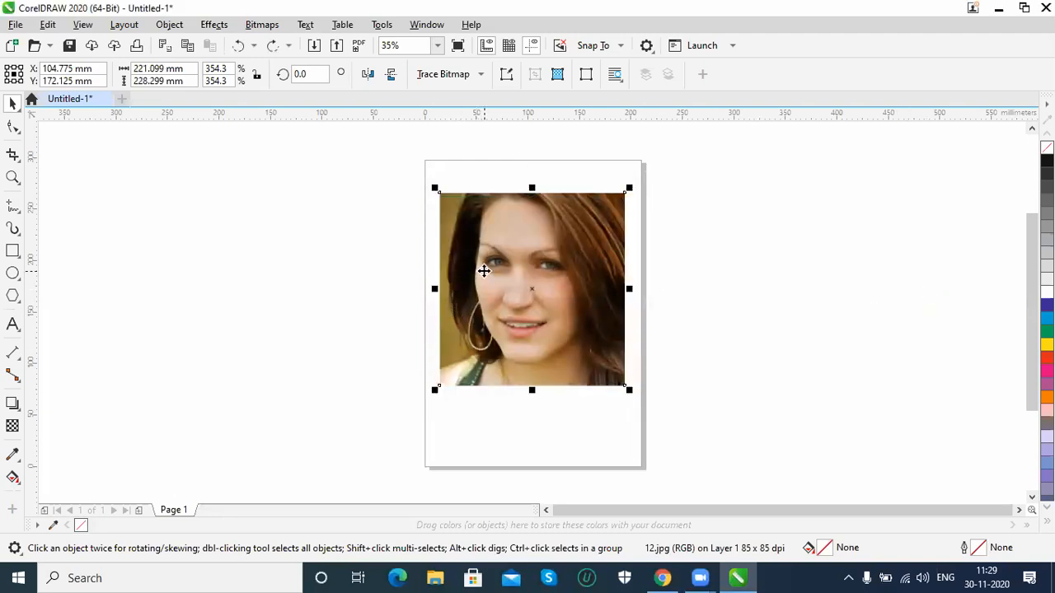
Preview the Colorize camera effect on the portrait with hue 59 and saturation 52 and with a different tint, and discard it
left_click(214, 24)
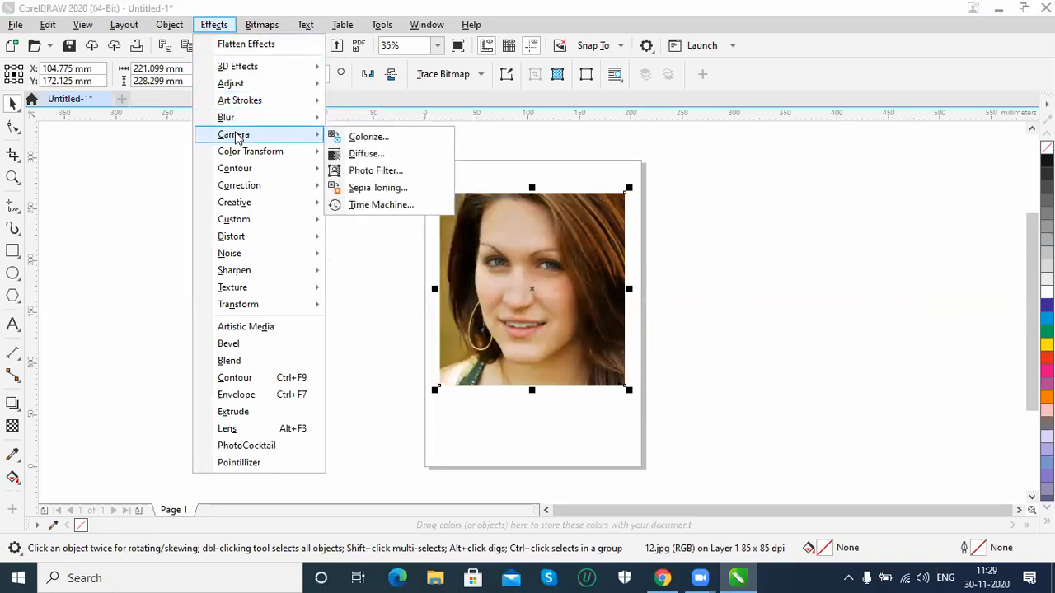
left_click(405, 137)
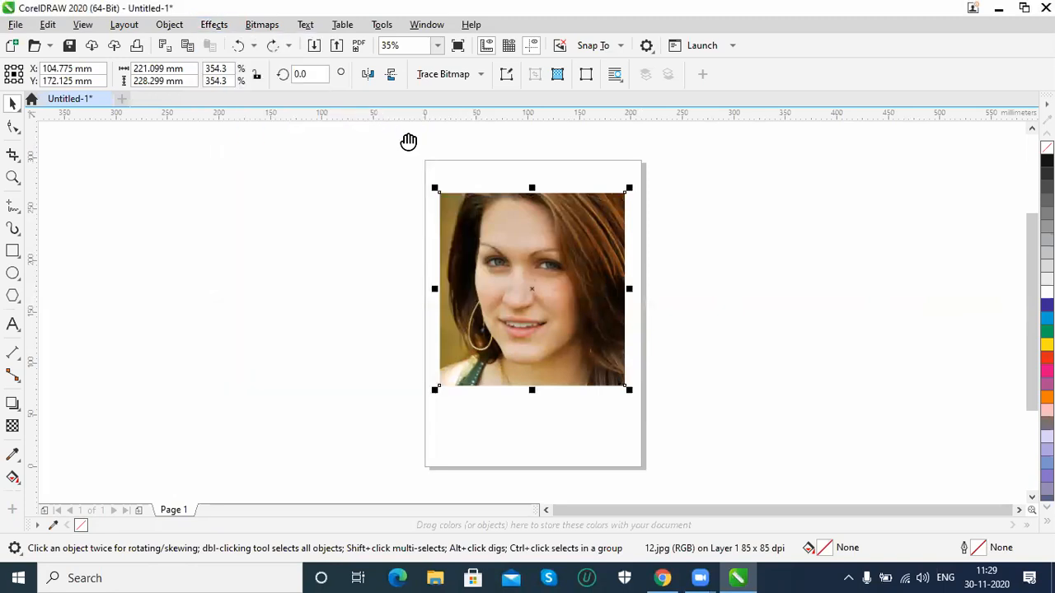
left_click_drag(515, 224, 824, 179)
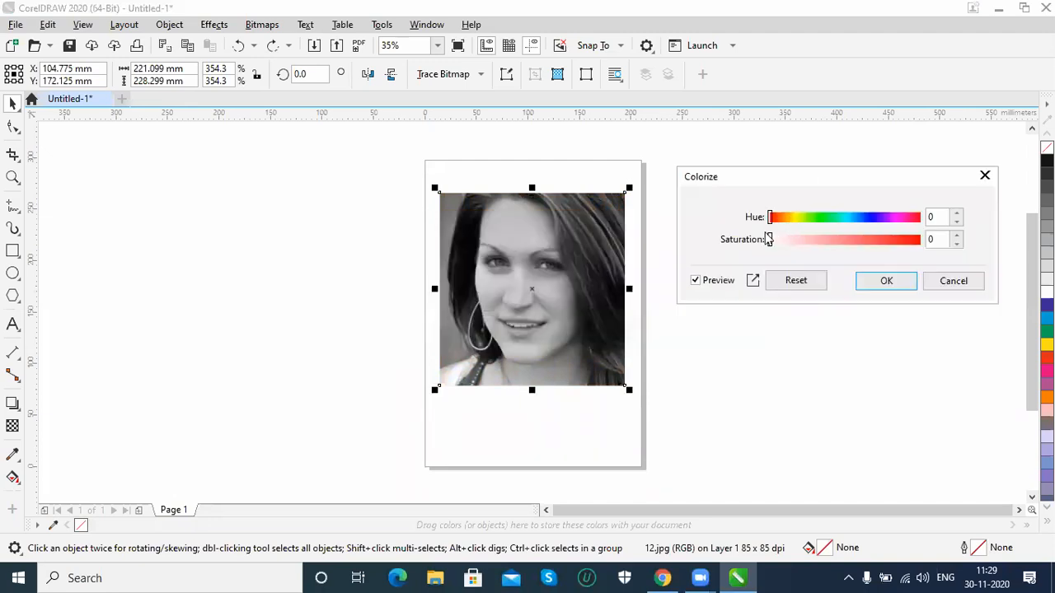
left_click_drag(772, 218, 849, 239)
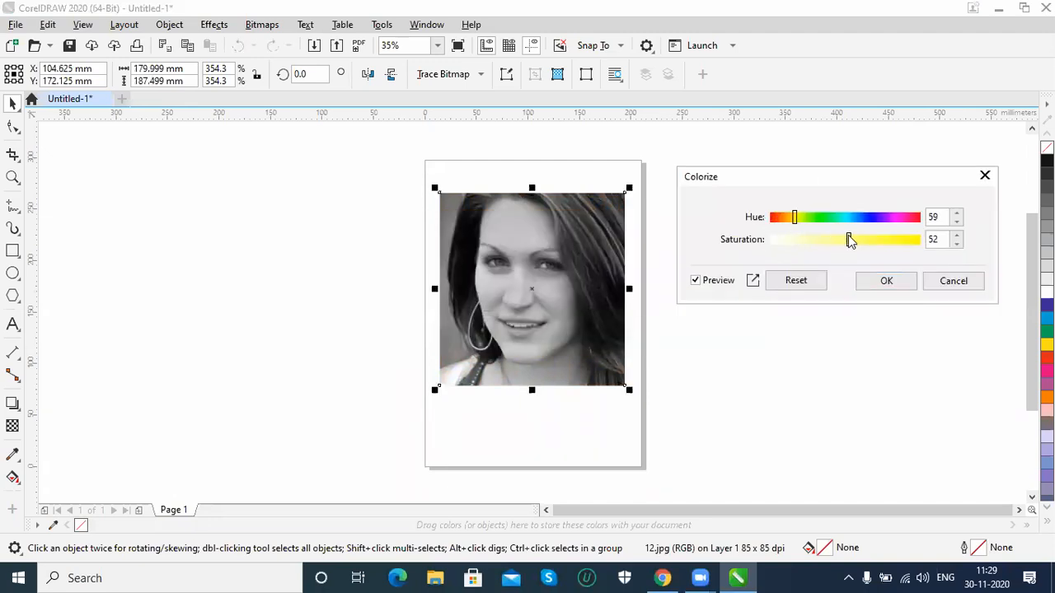
left_click_drag(796, 217, 894, 247)
left_click(940, 285)
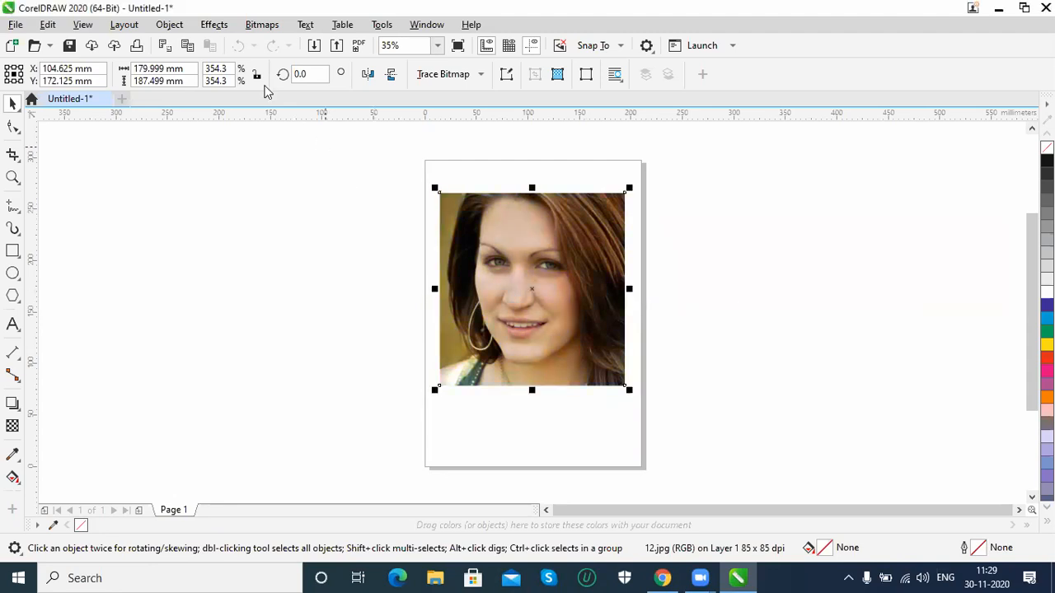
Preview the Bit Planes color transform on the portrait with all planes set to 3, and discard it
left_click(214, 24)
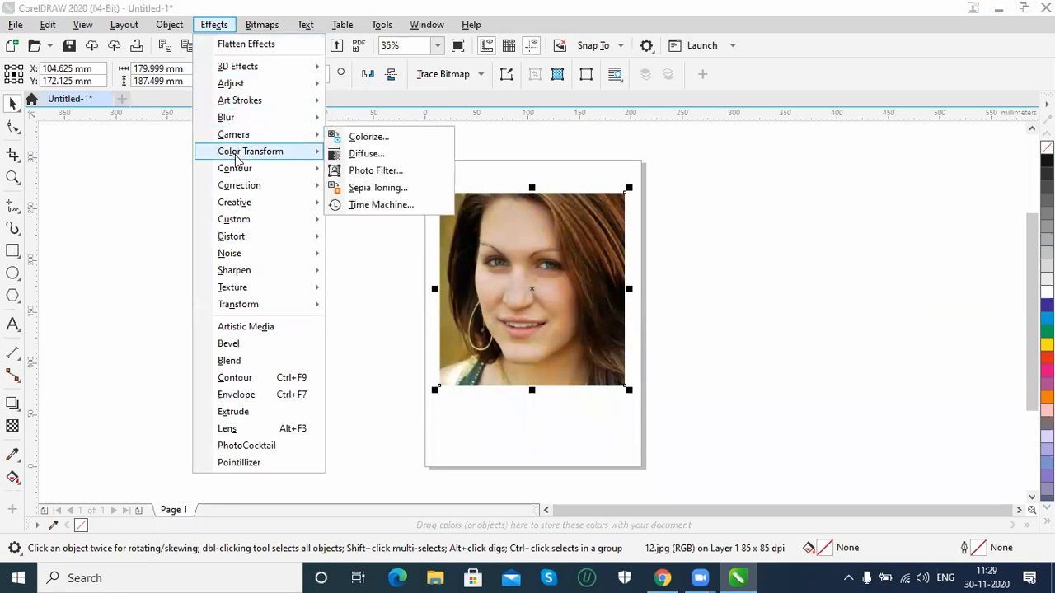
mouse_move(239, 159)
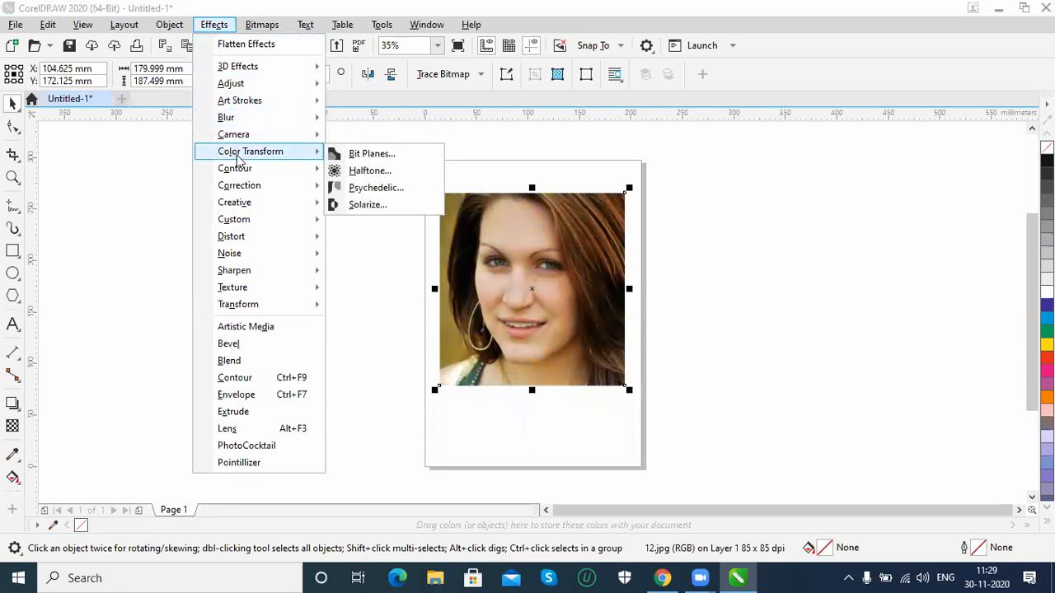
left_click(367, 155)
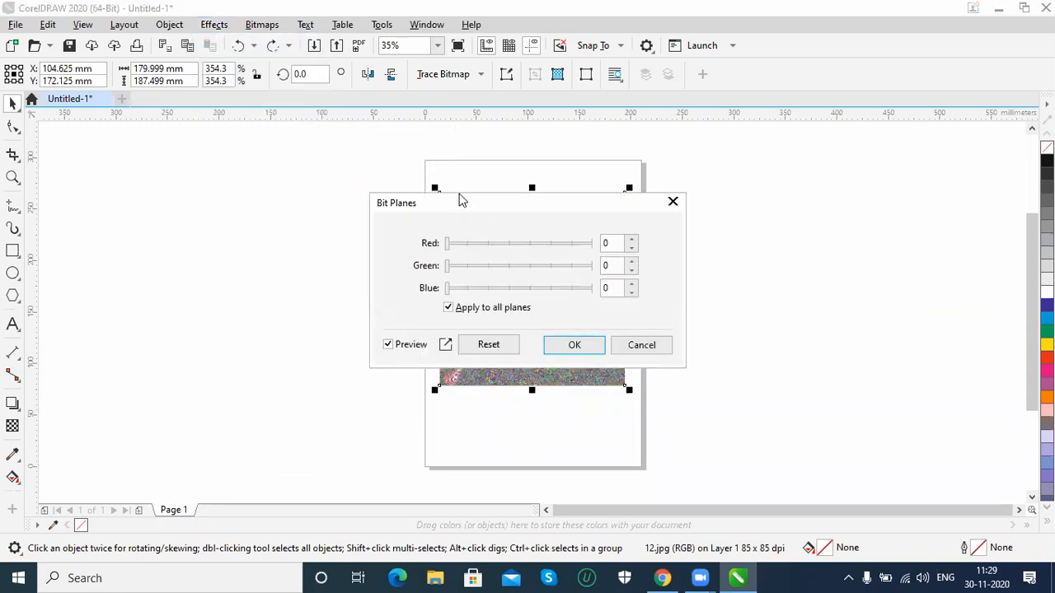
left_click_drag(471, 212, 717, 167)
left_click_drag(702, 206, 753, 205)
left_click(887, 301)
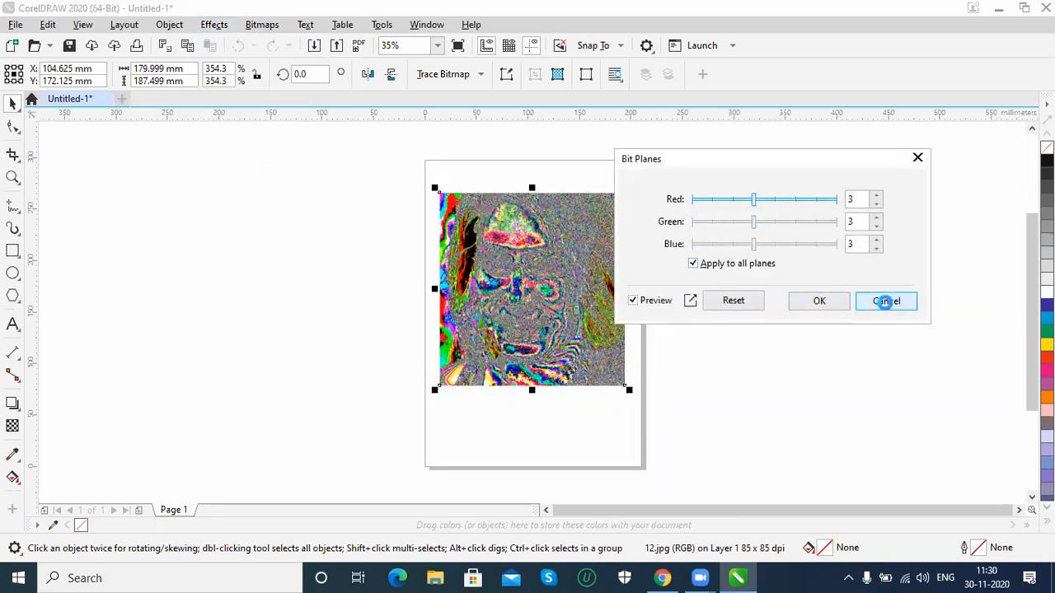
Preview the Edge Detect contour effect on the portrait with a white background and sensitivity 2, and discard it
left_click(214, 25)
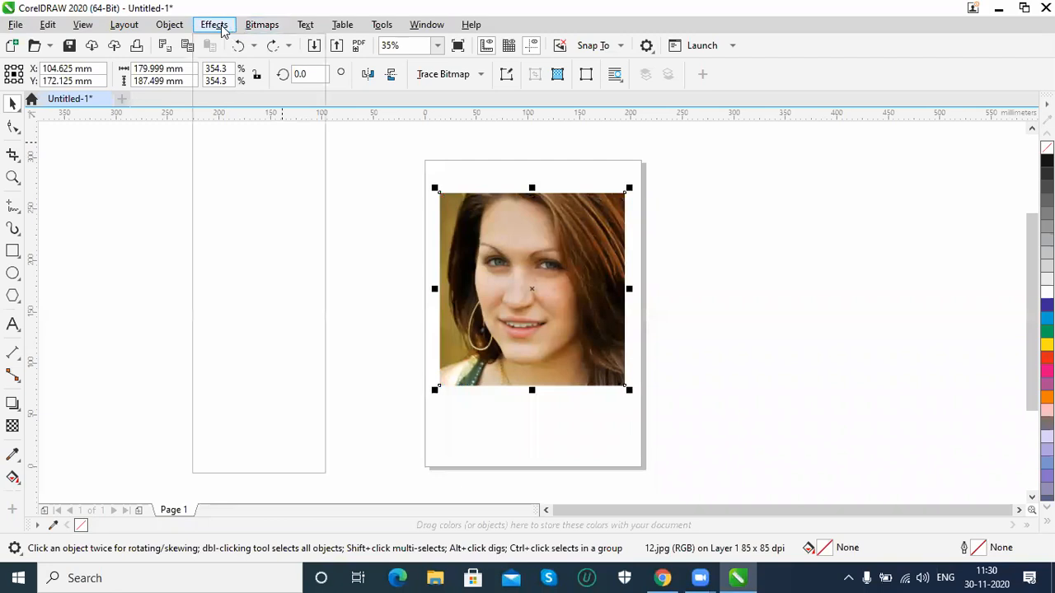
mouse_move(253, 170)
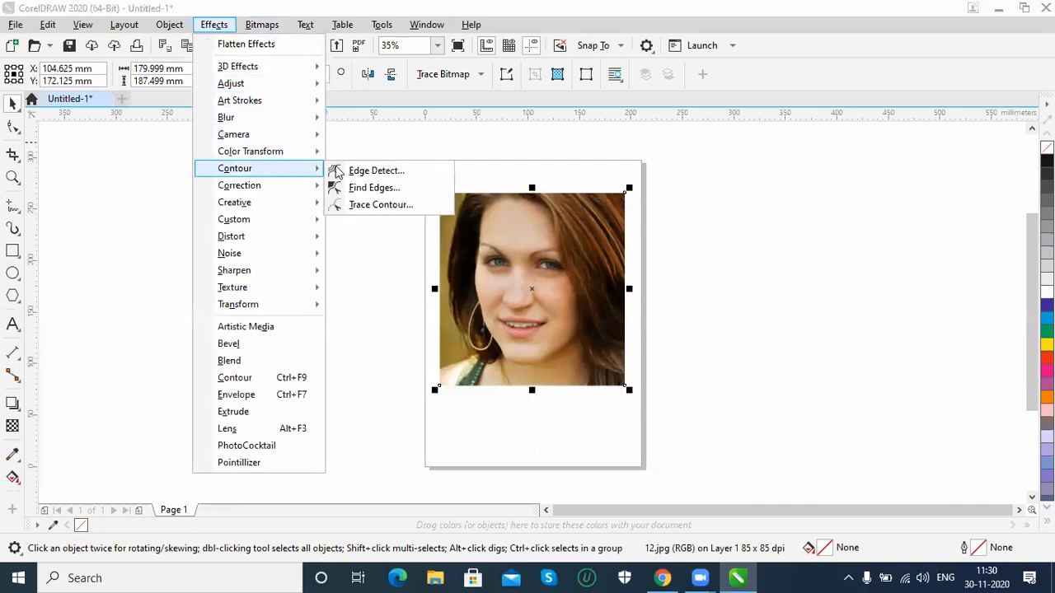
left_click(393, 170)
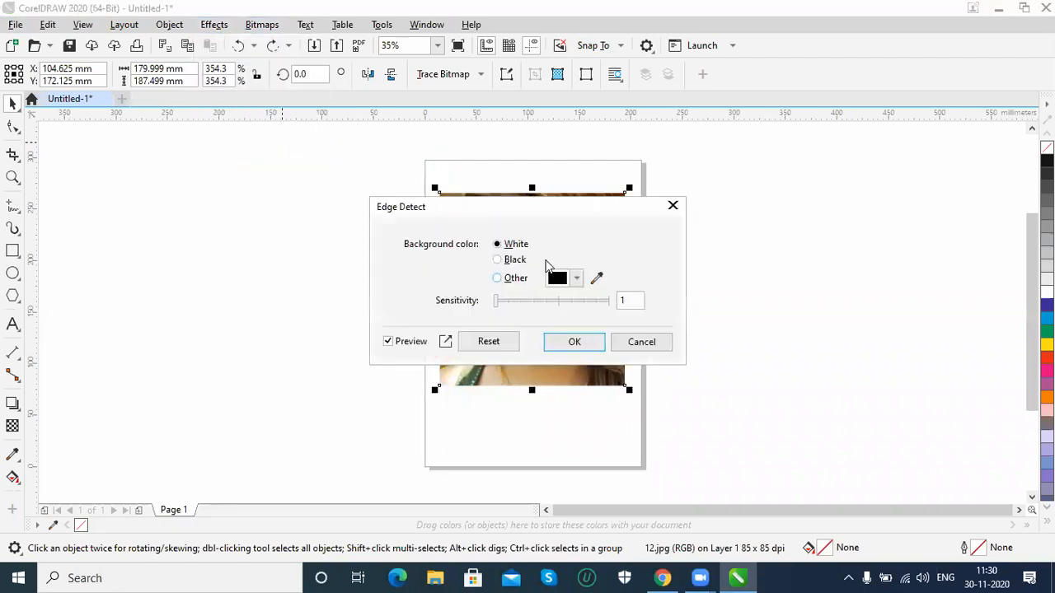
left_click_drag(536, 215, 838, 148)
left_click_drag(802, 236, 815, 239)
left_click(804, 195)
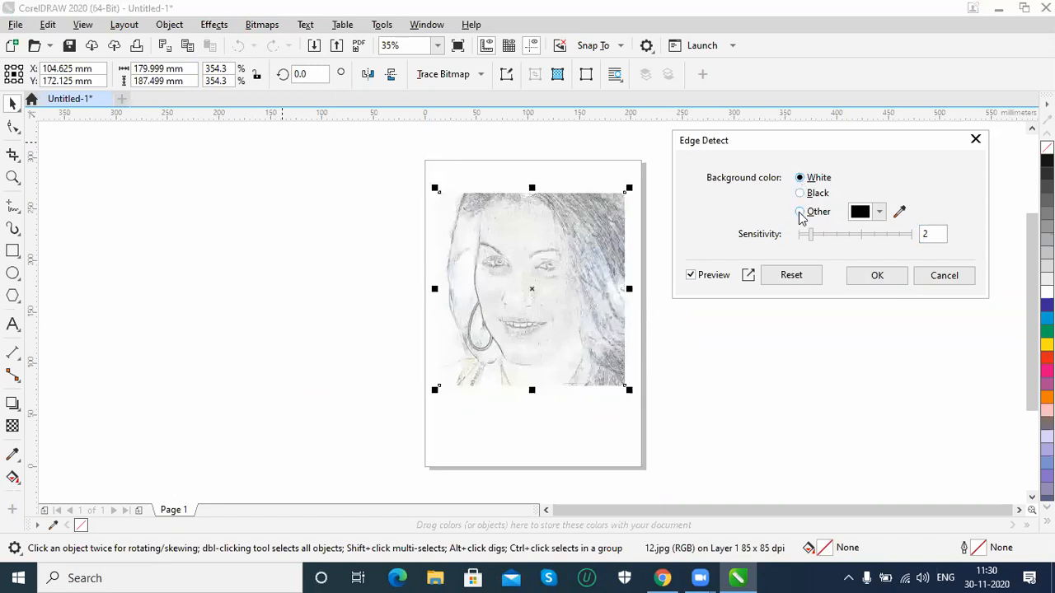
left_click(944, 276)
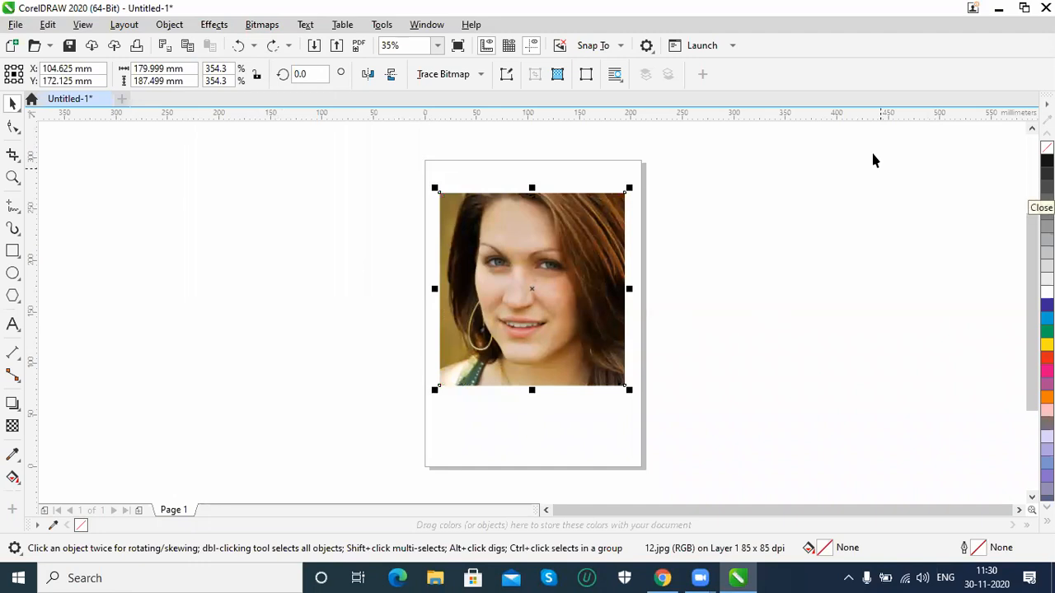
Preview the Dust and Scratch correction on the portrait with radius 9 and threshold 168, and discard it
left_click(216, 24)
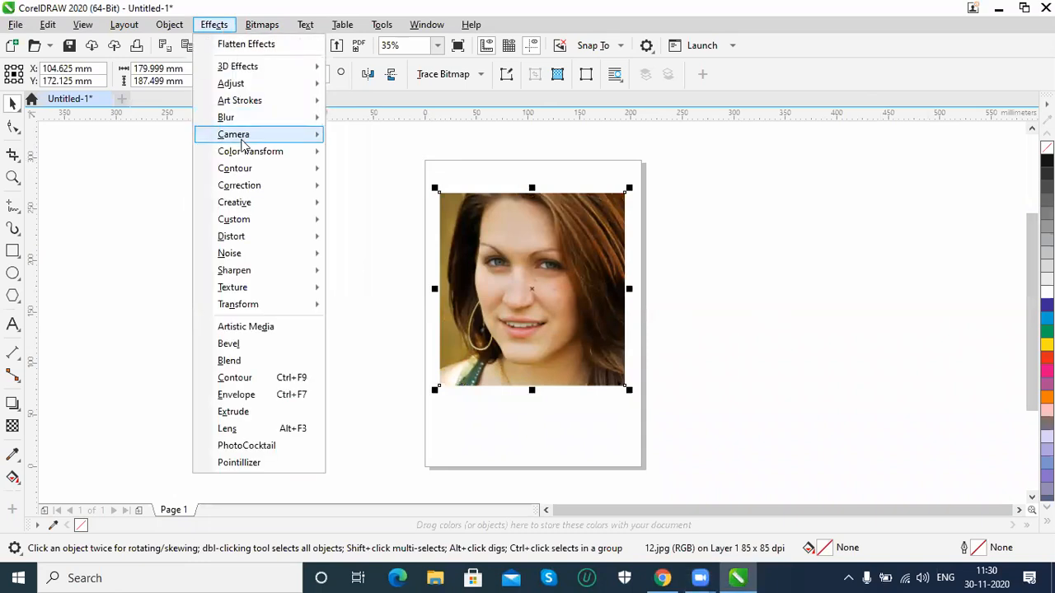
mouse_move(247, 188)
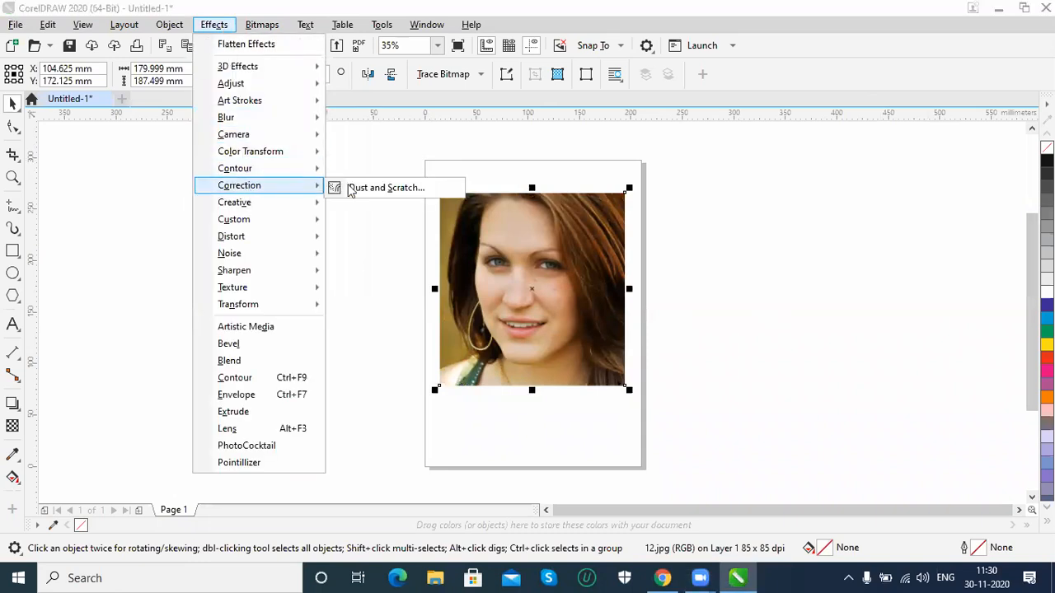
left_click(378, 189)
left_click_drag(488, 234, 811, 233)
left_click(785, 234)
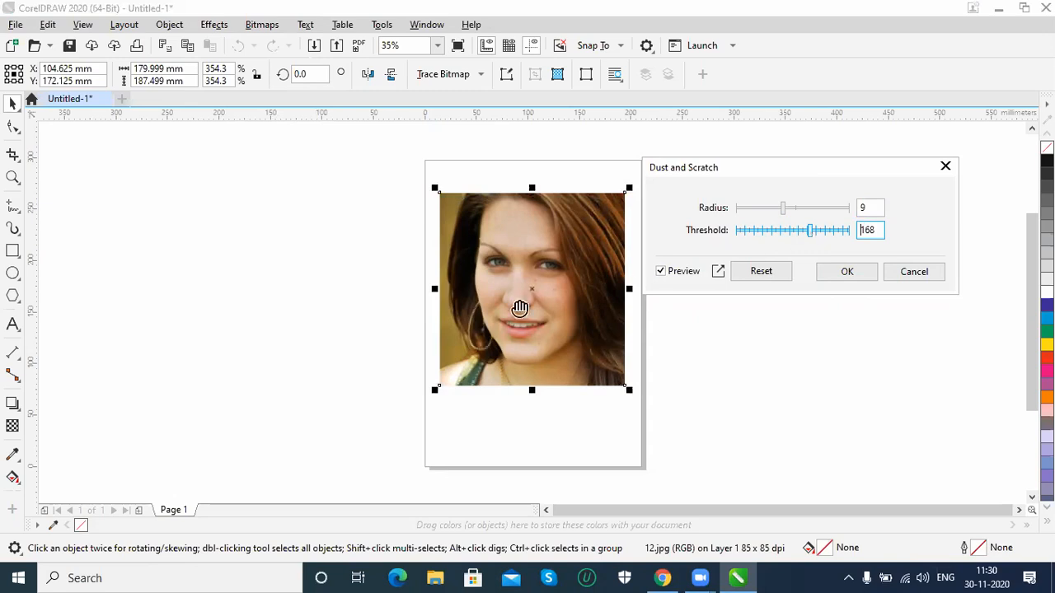
left_click(660, 272)
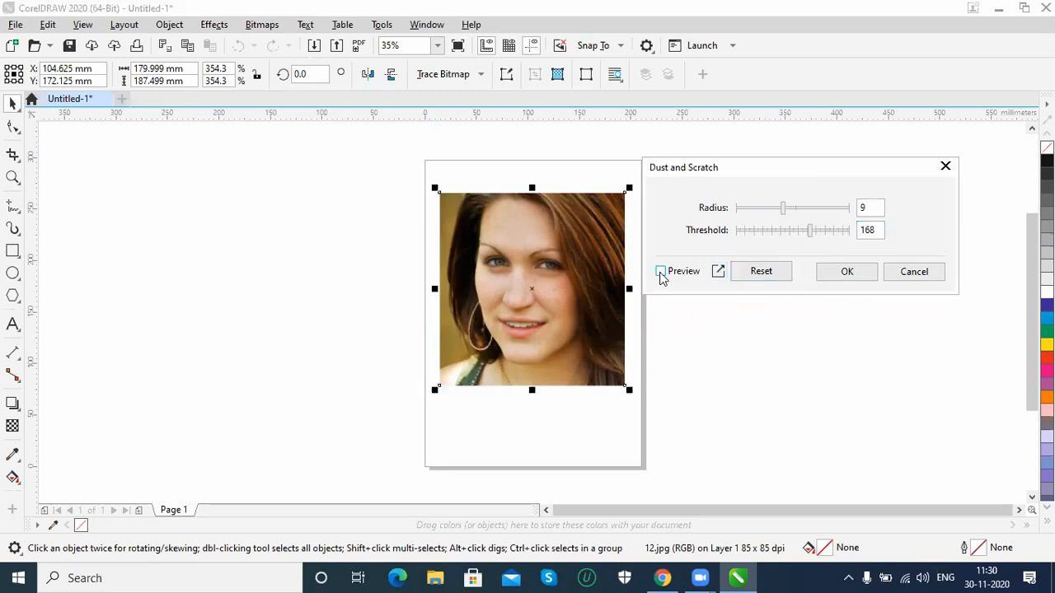
left_click(911, 276)
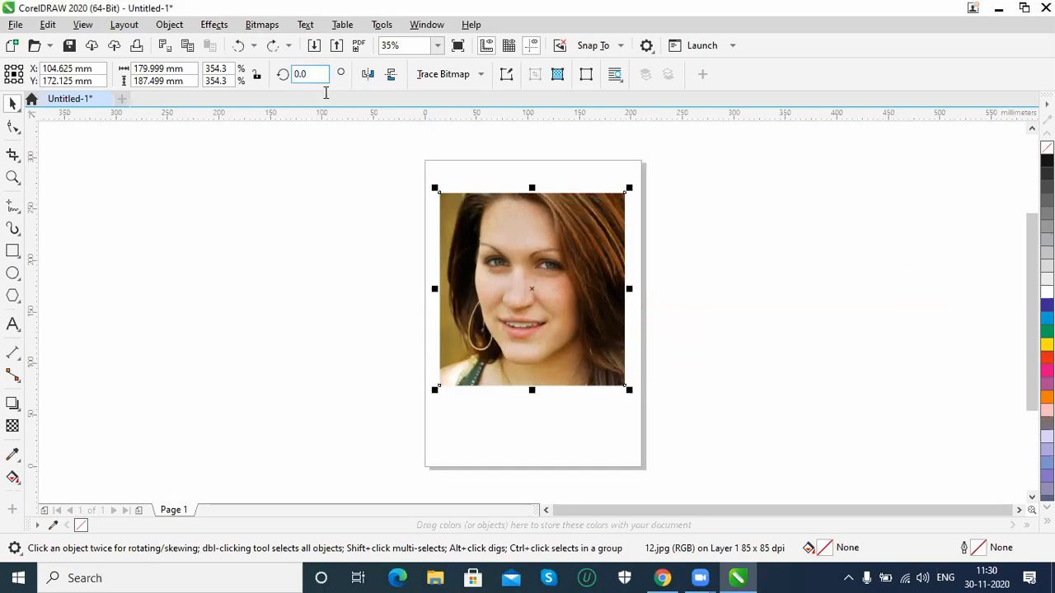
Try the Neon style of the creative Art Style effect on the portrait at intensity 100 and high detail, and discard it
left_click(214, 24)
mouse_move(266, 211)
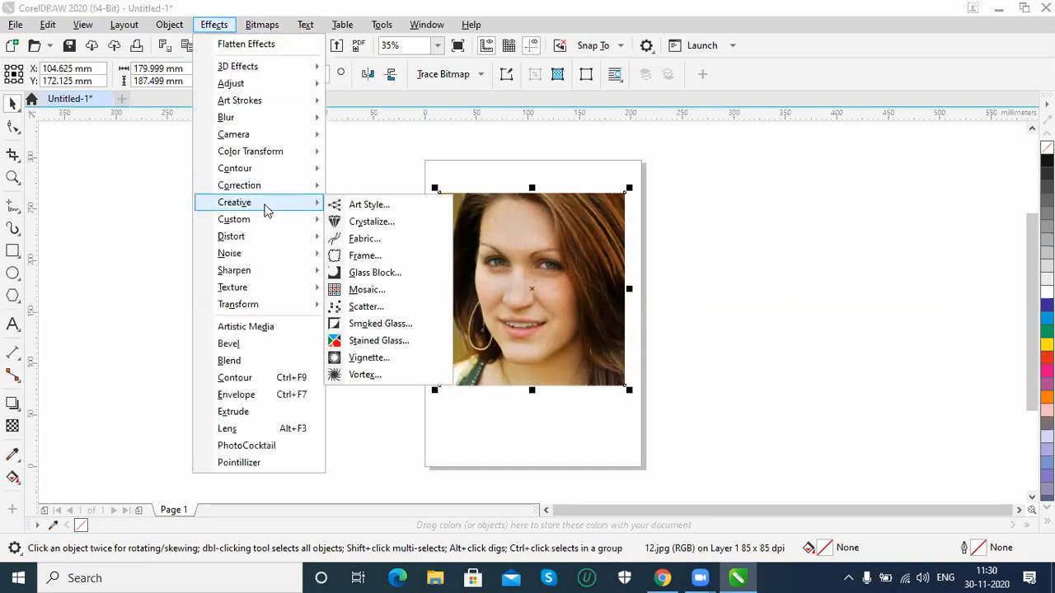
left_click(372, 208)
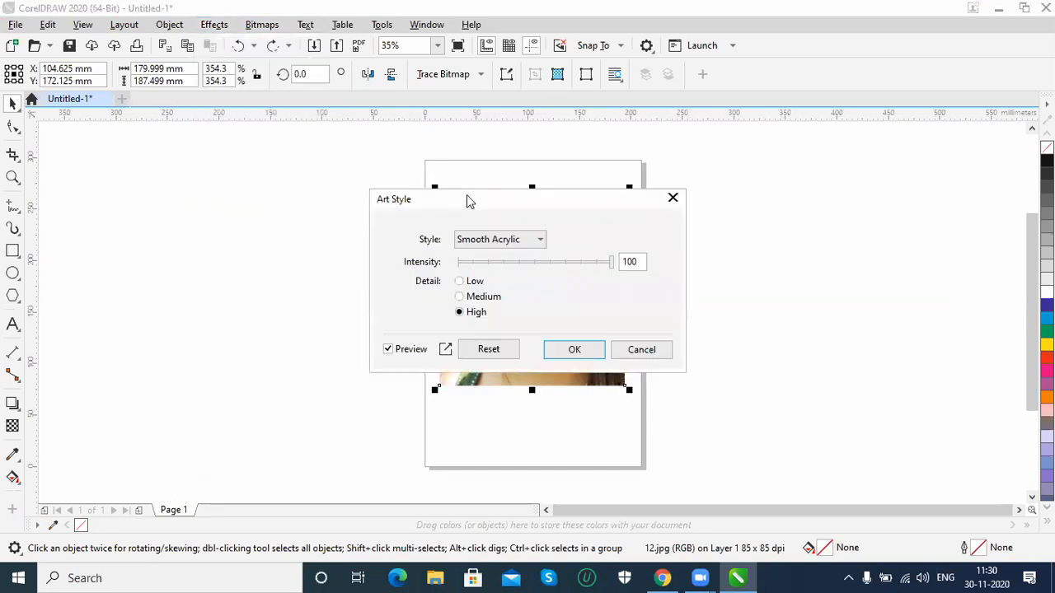
left_click_drag(469, 202, 742, 214)
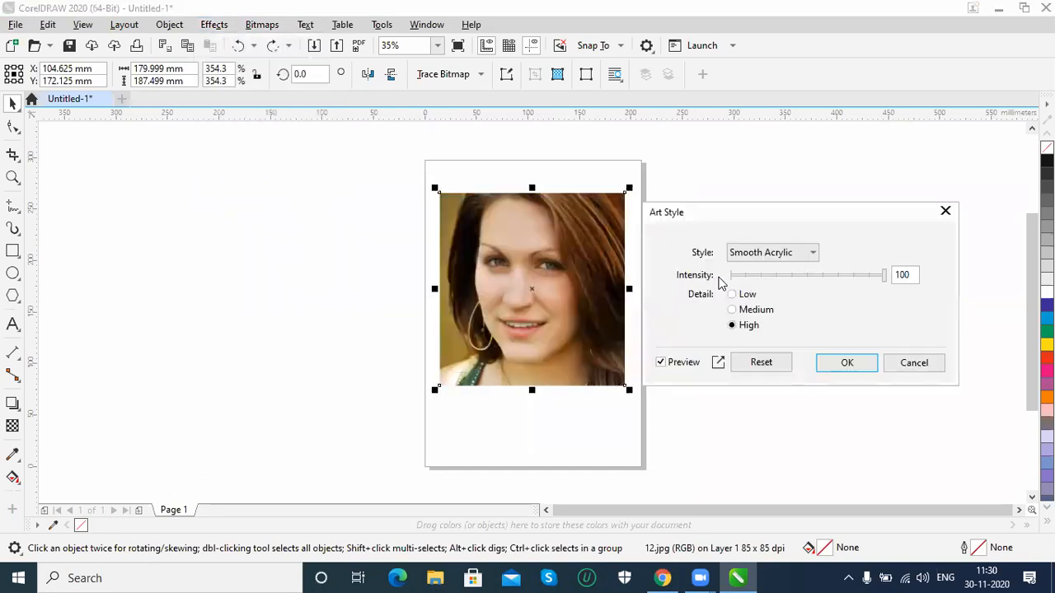
left_click(783, 252)
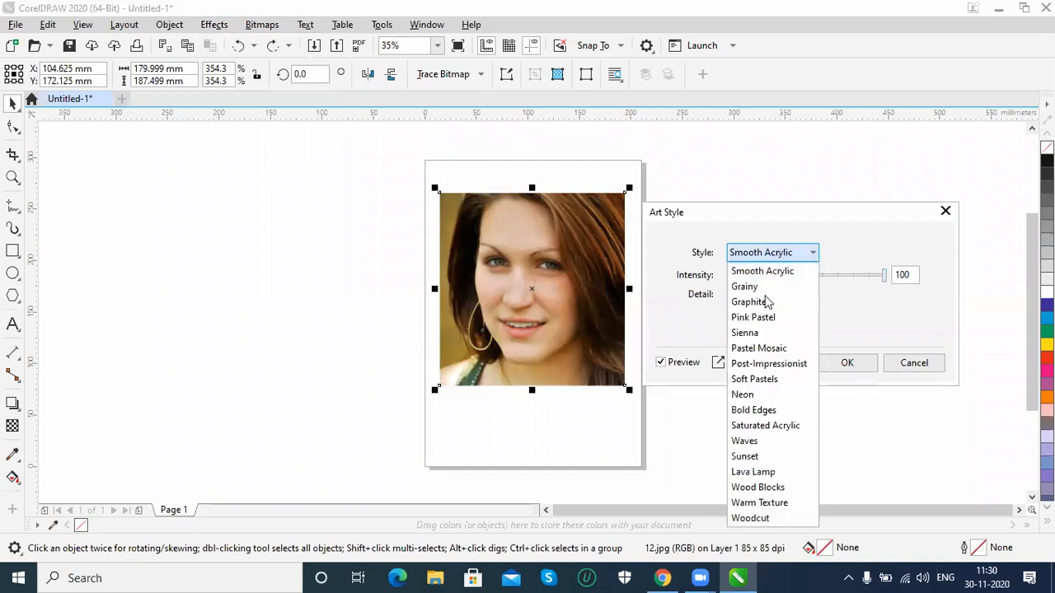
left_click(744, 395)
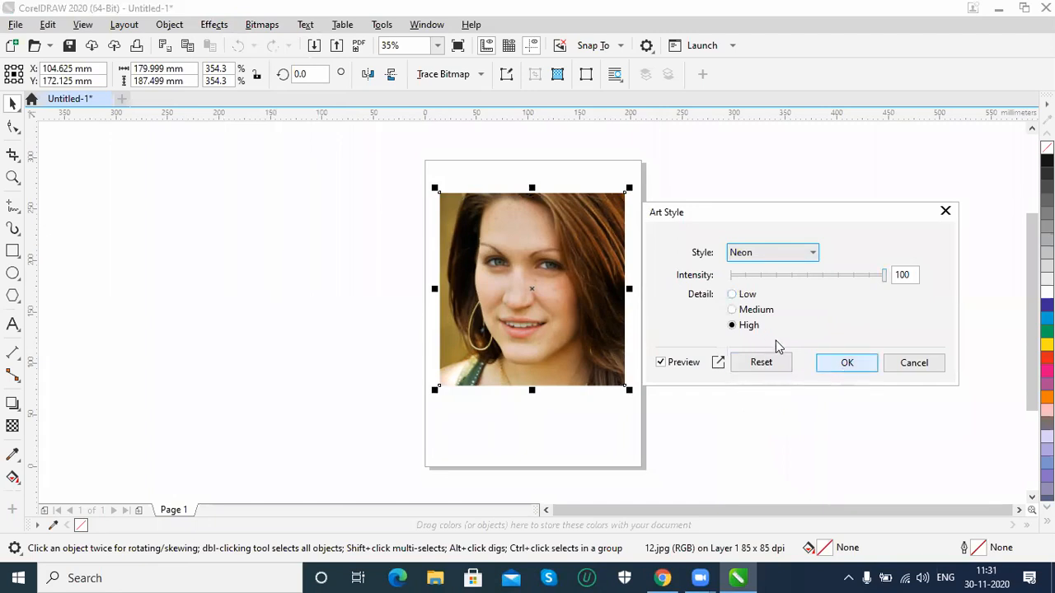
left_click(923, 365)
Preview the Cobblestone texture on the portrait with its preset roughness 10, size 20 and grout width 10, and discard it
left_click(214, 25)
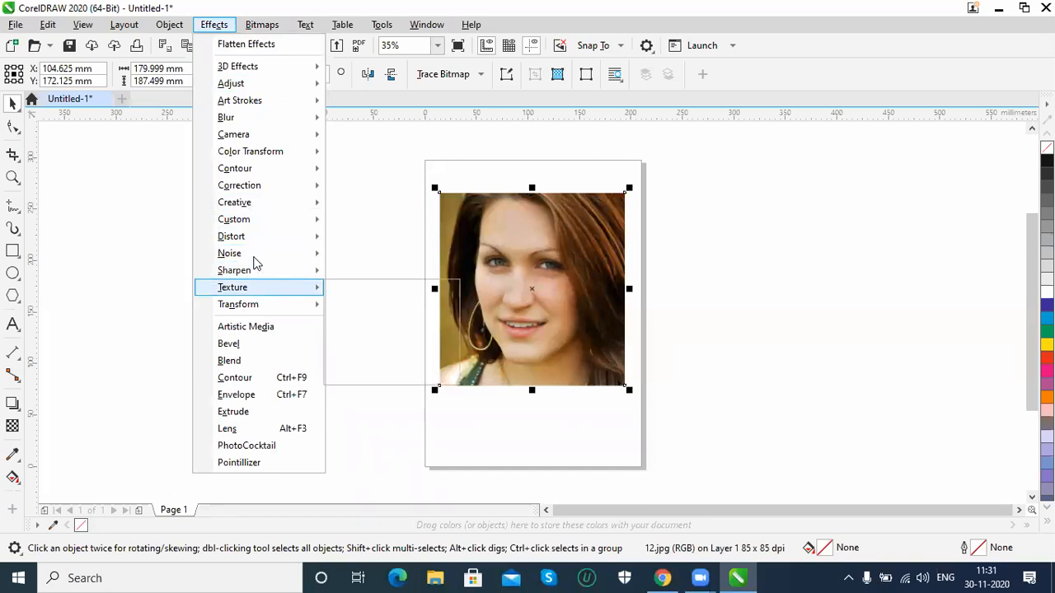
mouse_move(256, 253)
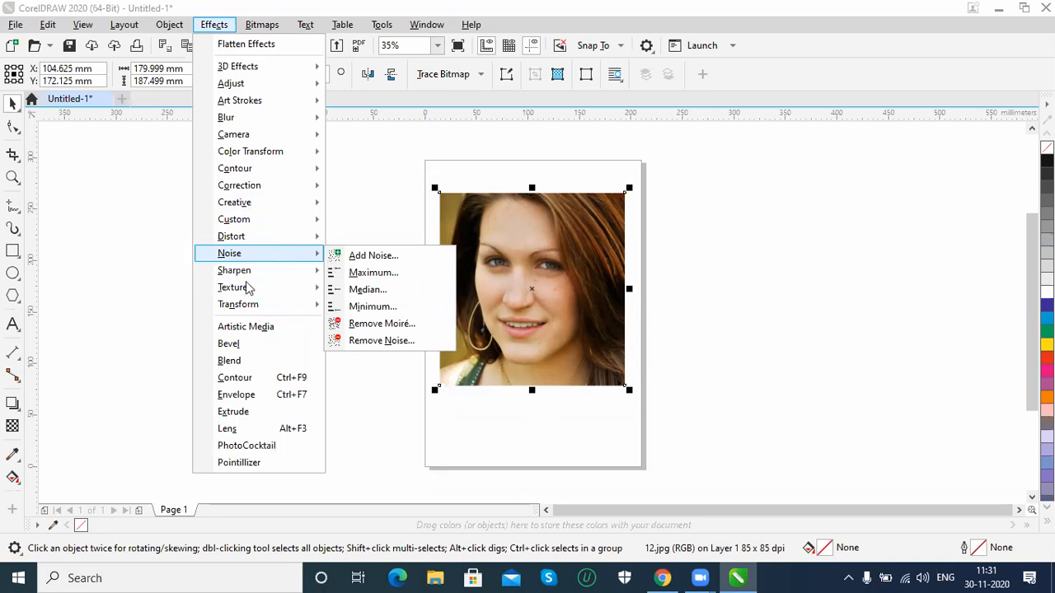
mouse_move(246, 288)
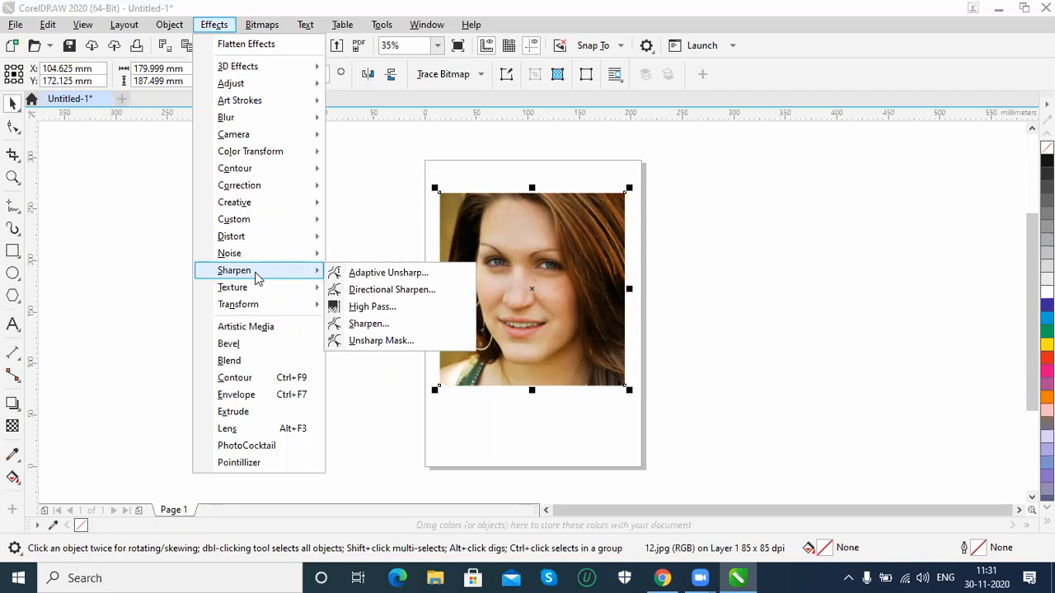
mouse_move(312, 289)
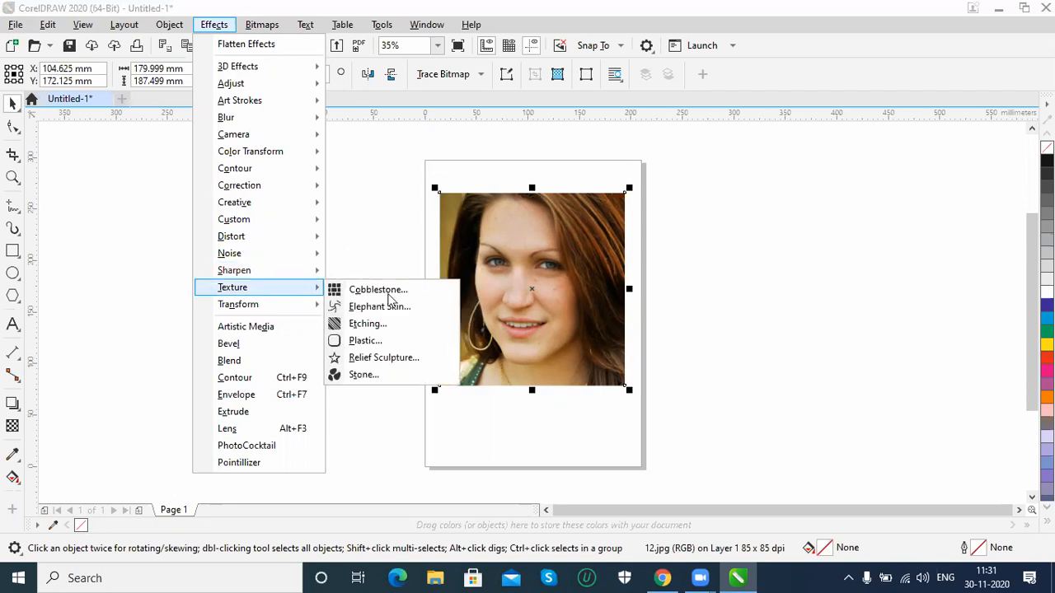
left_click(379, 290)
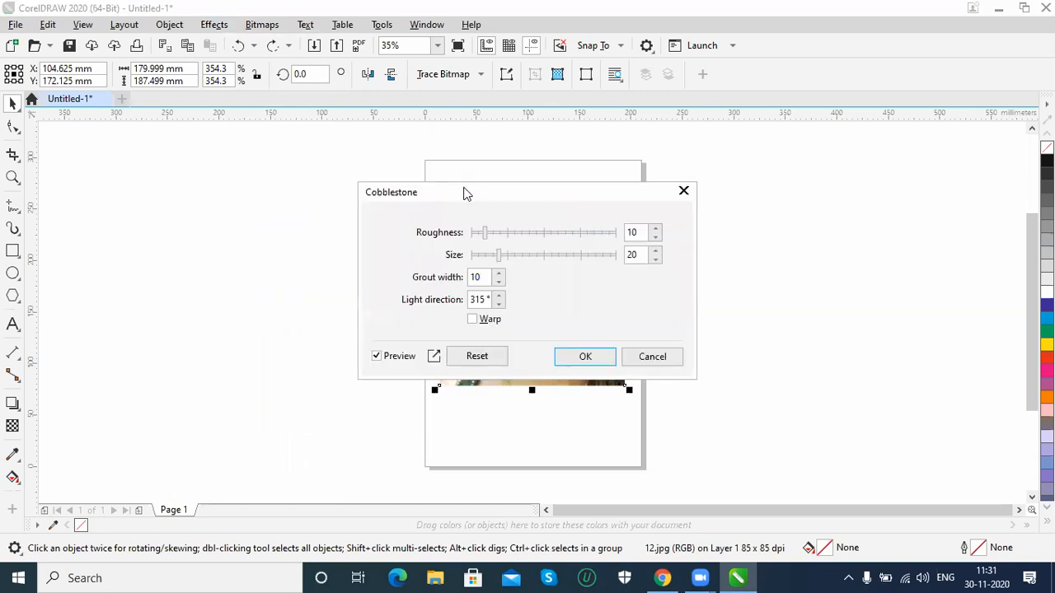
left_click_drag(460, 188, 695, 233)
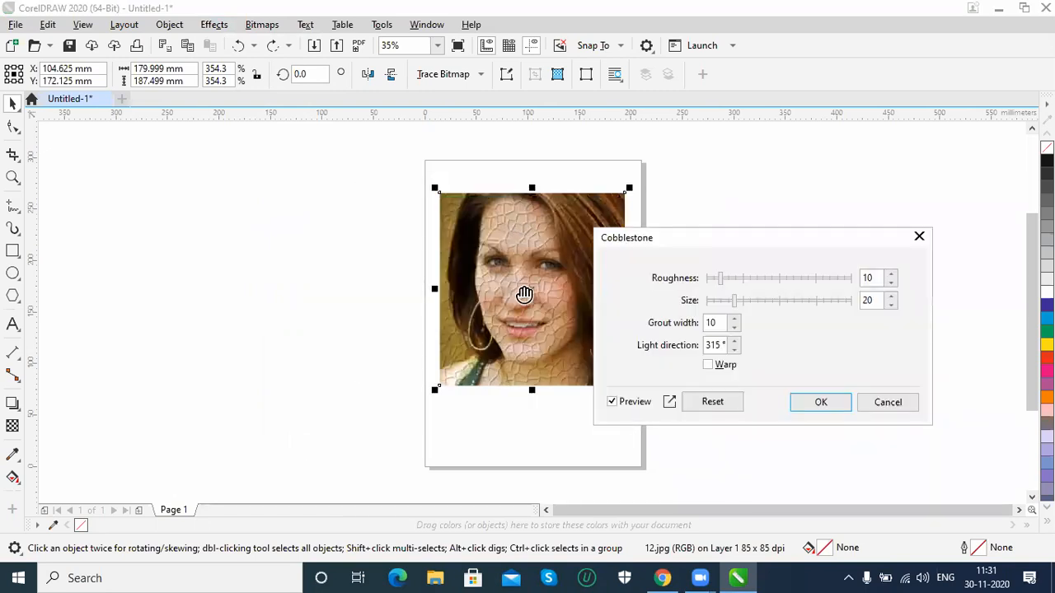
left_click(888, 403)
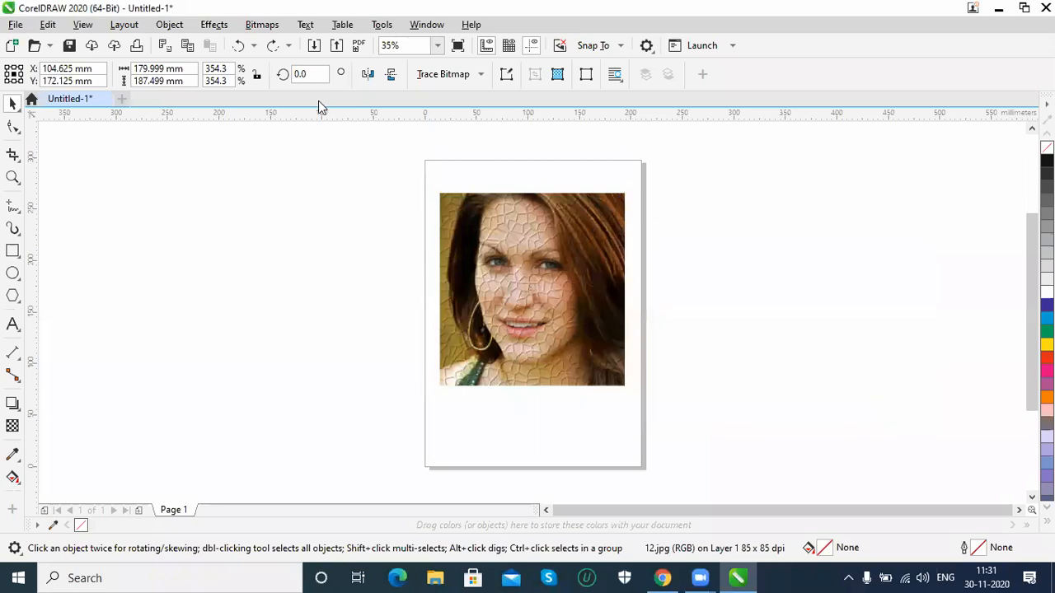
Invert the portrait's colors with a Transform effect, and undo it
left_click(225, 29)
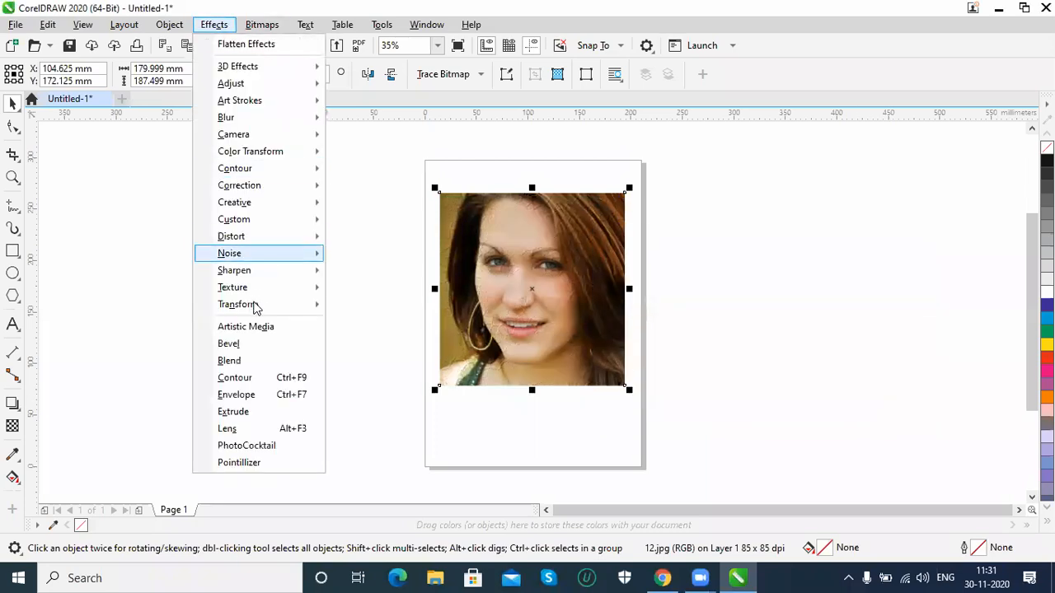
mouse_move(309, 307)
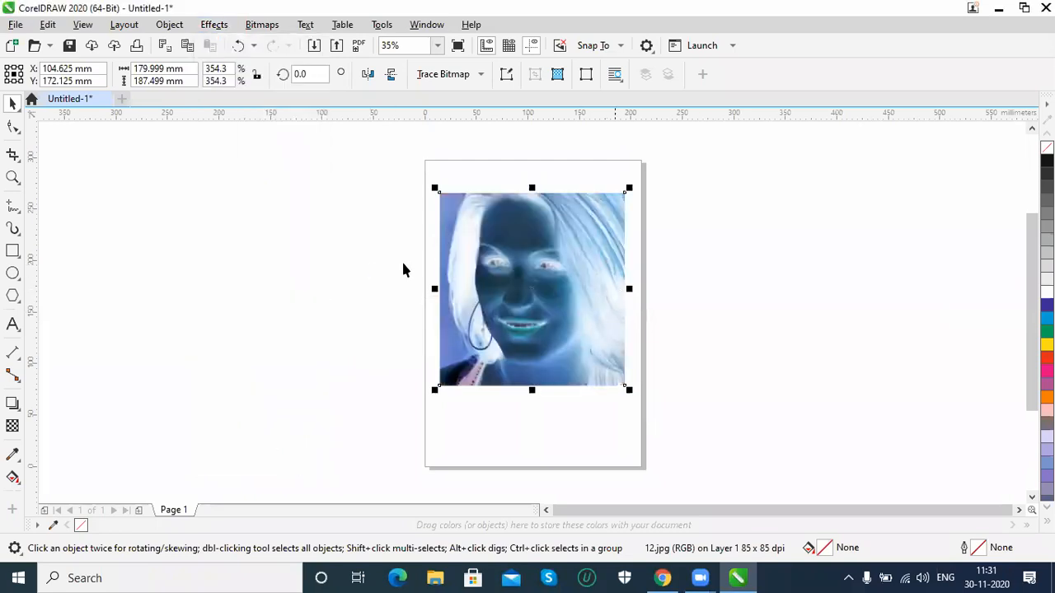
key("ctrl+z")
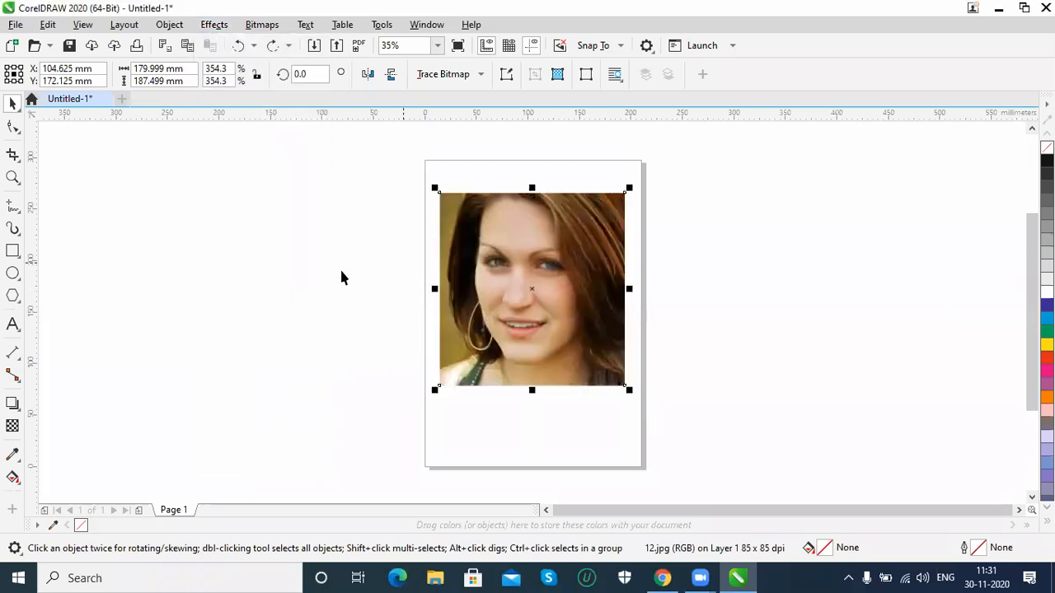
left_click(224, 32)
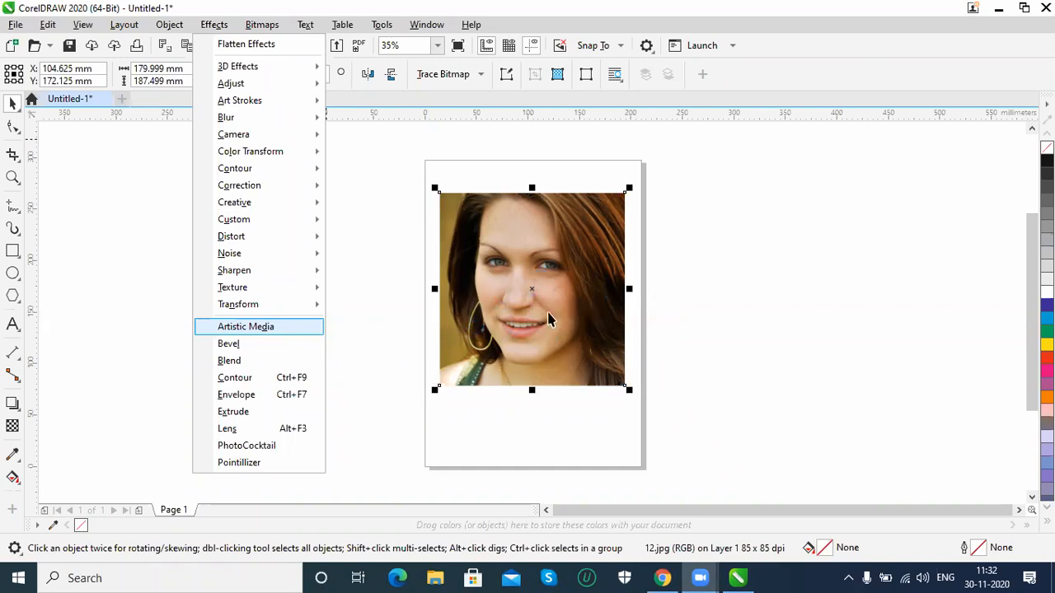
Draw a freehand curve to the left of the page using the first default Artistic Media stroke
left_click(412, 346)
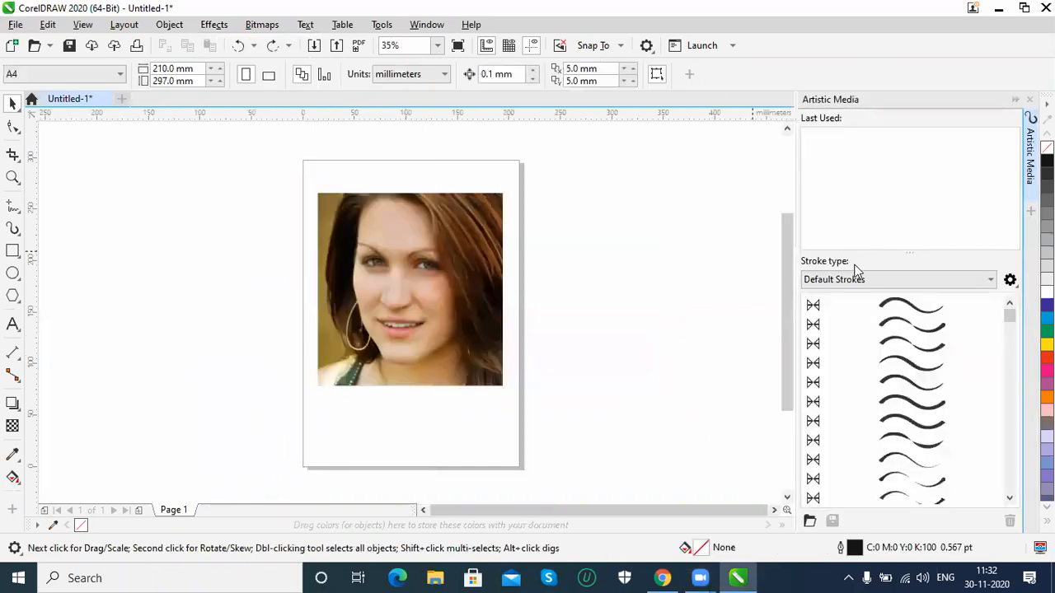
left_click(911, 307)
mouse_move(306, 429)
left_mouse_down()
mouse_move(251, 335)
mouse_move(230, 262)
mouse_move(145, 215)
left_mouse_up()
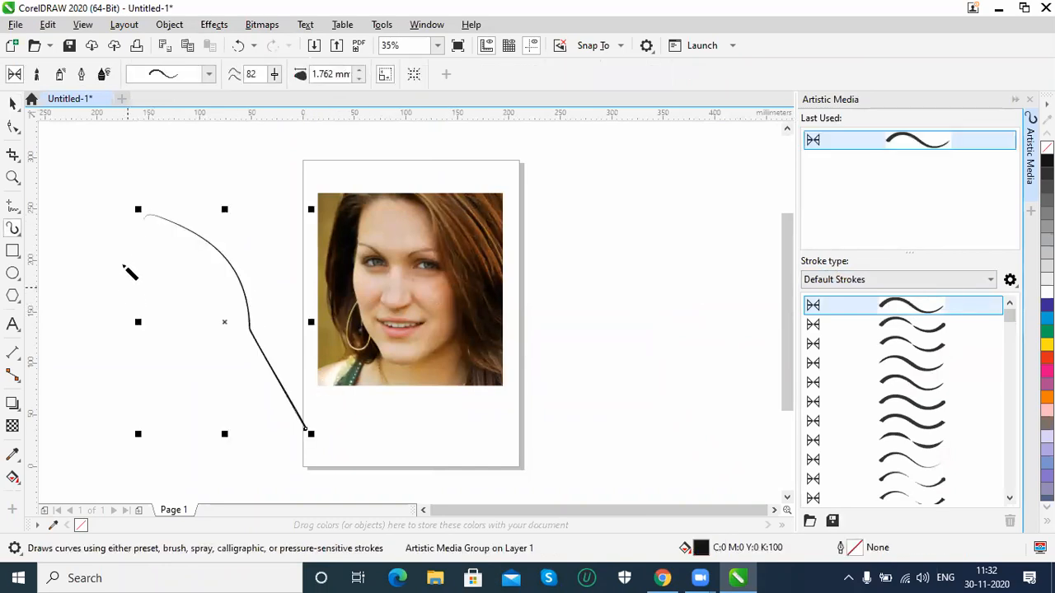
Restyle the curve with the grey Symbol brush stroke from the Artistic Media default strokes
left_click(1013, 340)
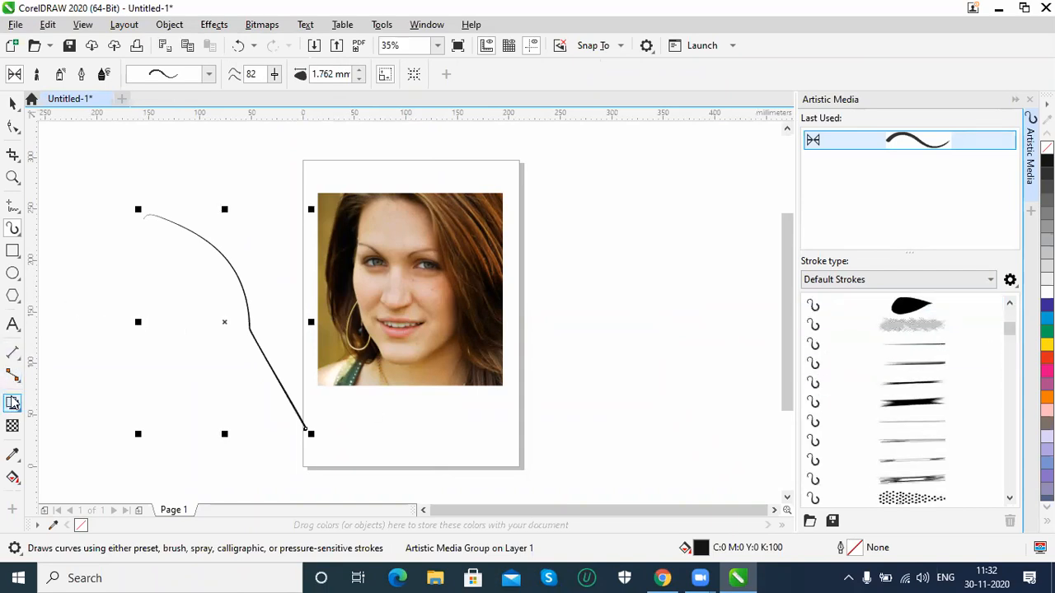
left_click(14, 231)
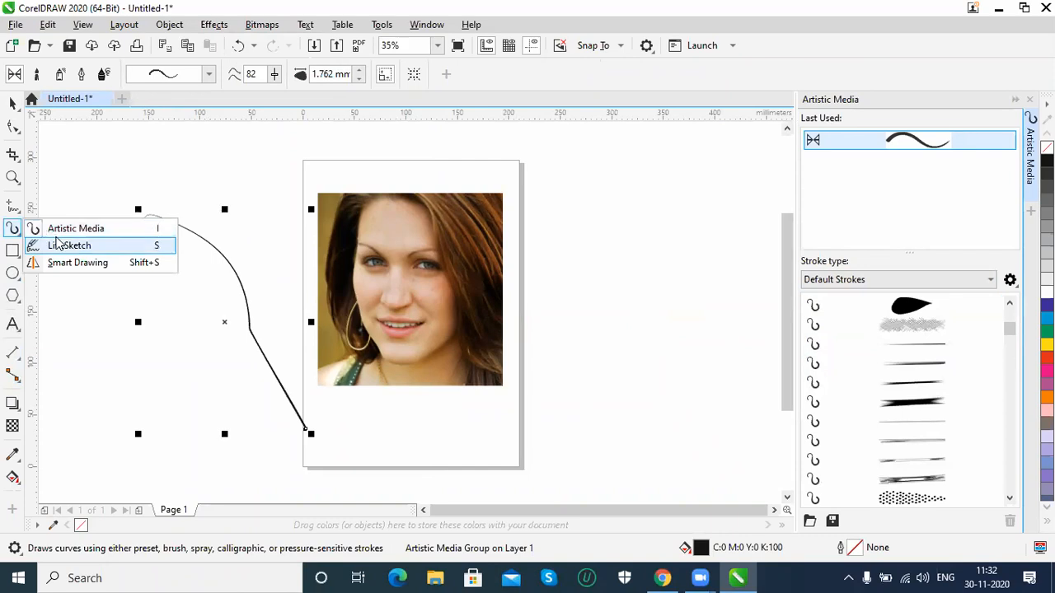
left_click(66, 229)
left_click_drag(1008, 332, 1011, 407)
left_click(911, 460)
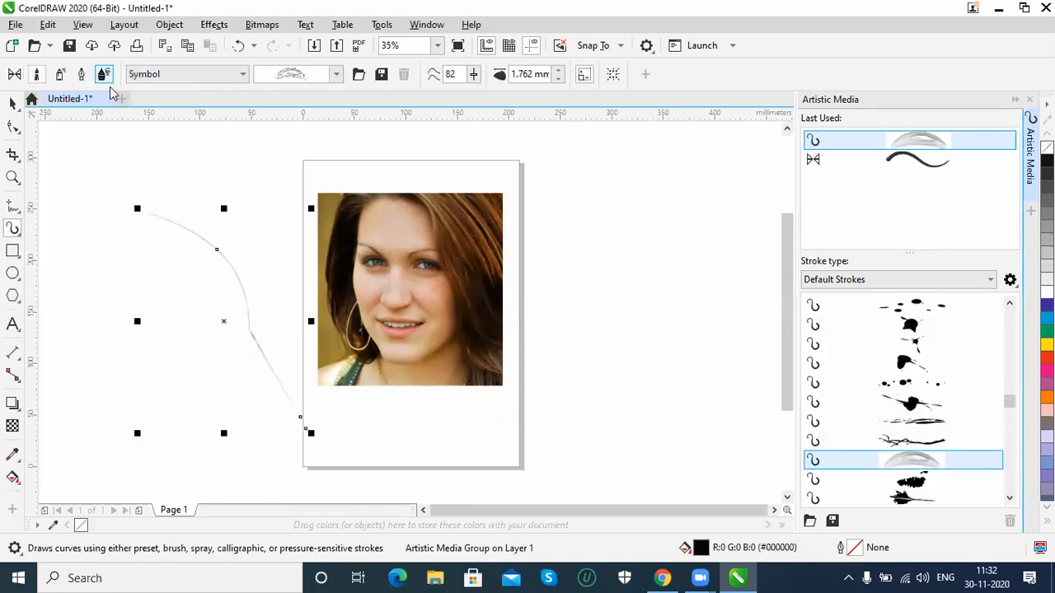
Apply the Food spray pattern of strawberries and berries to the curve, and delete the curve
left_click_drag(1010, 402, 1014, 442)
left_click(916, 306)
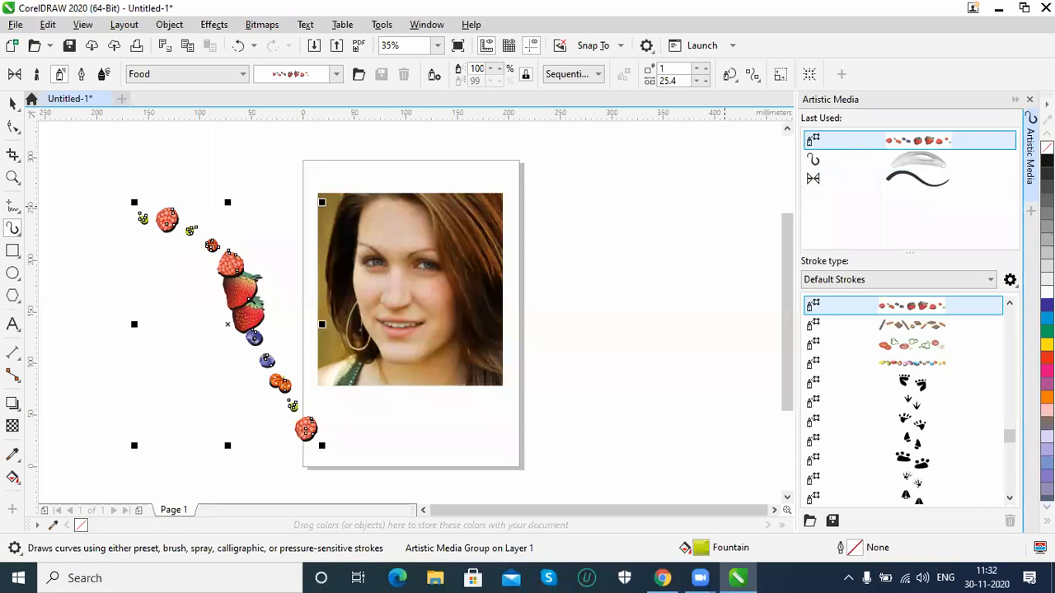
left_click(1030, 99)
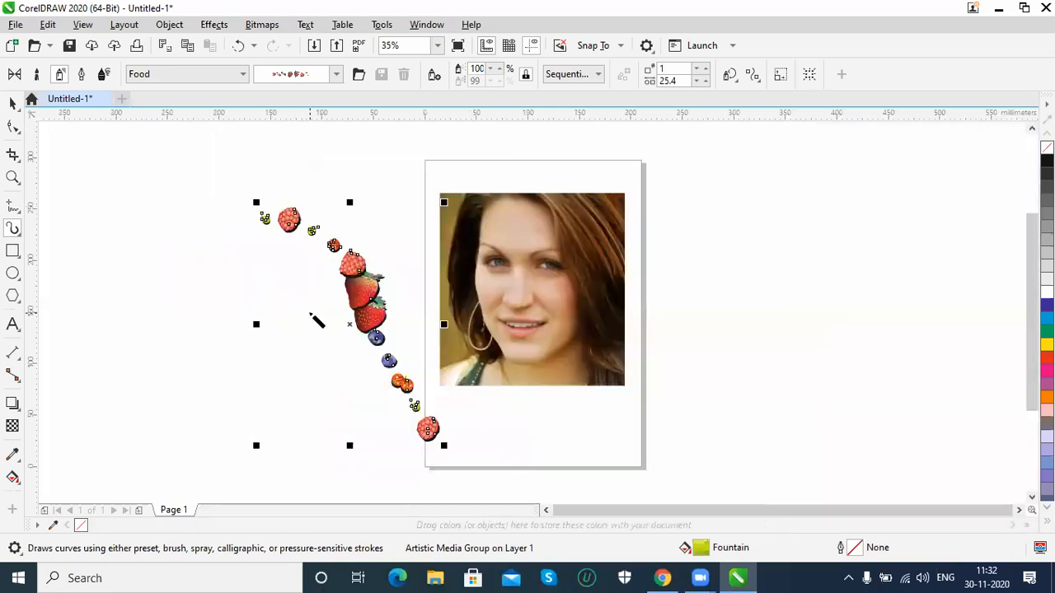
key("Delete")
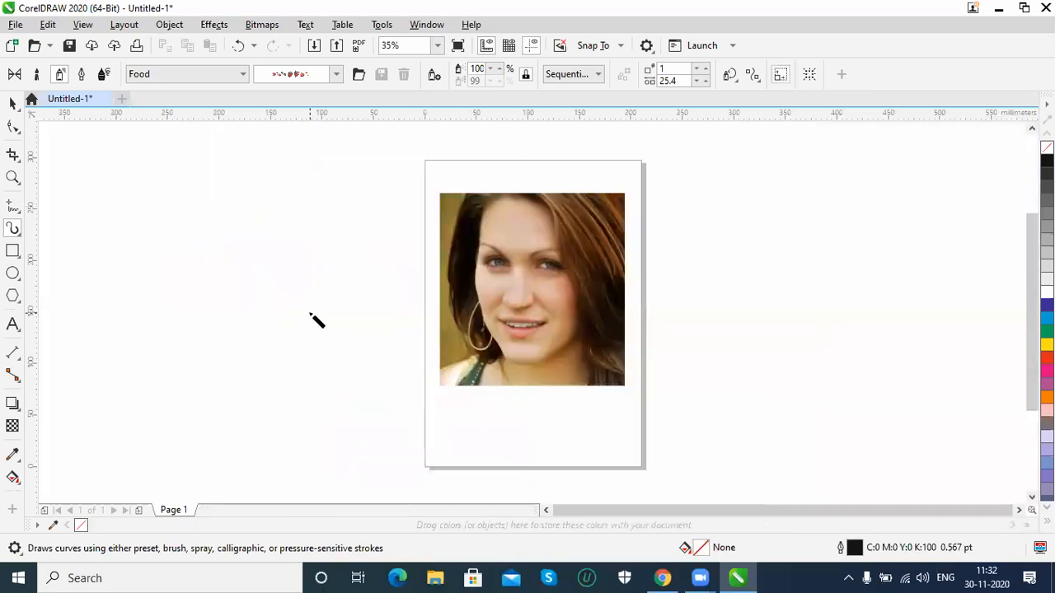
Examine the Bevel effect settings for the selected portrait, and close them
left_click(214, 25)
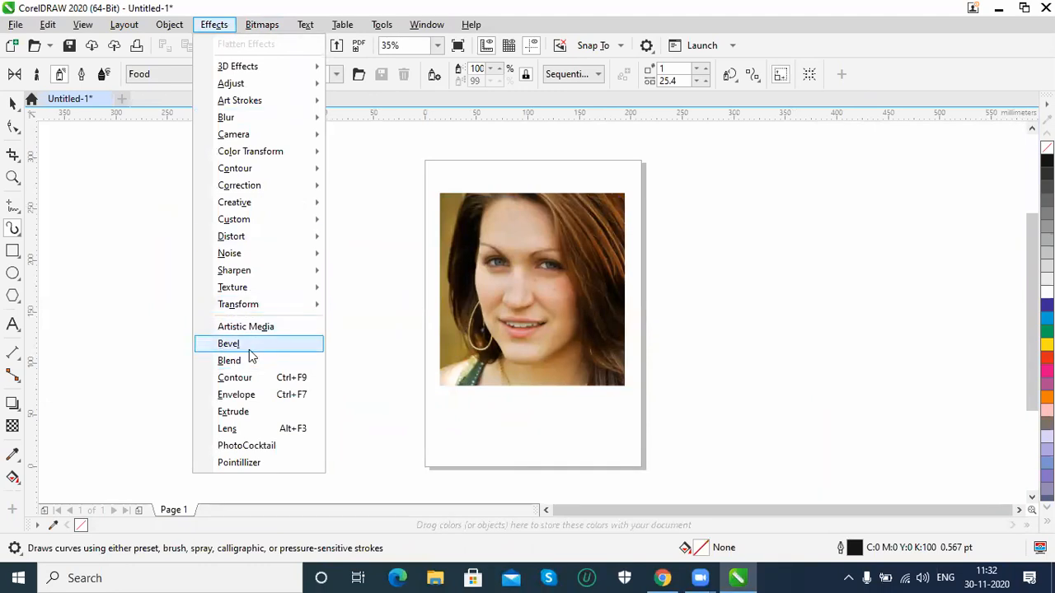
left_click(16, 109)
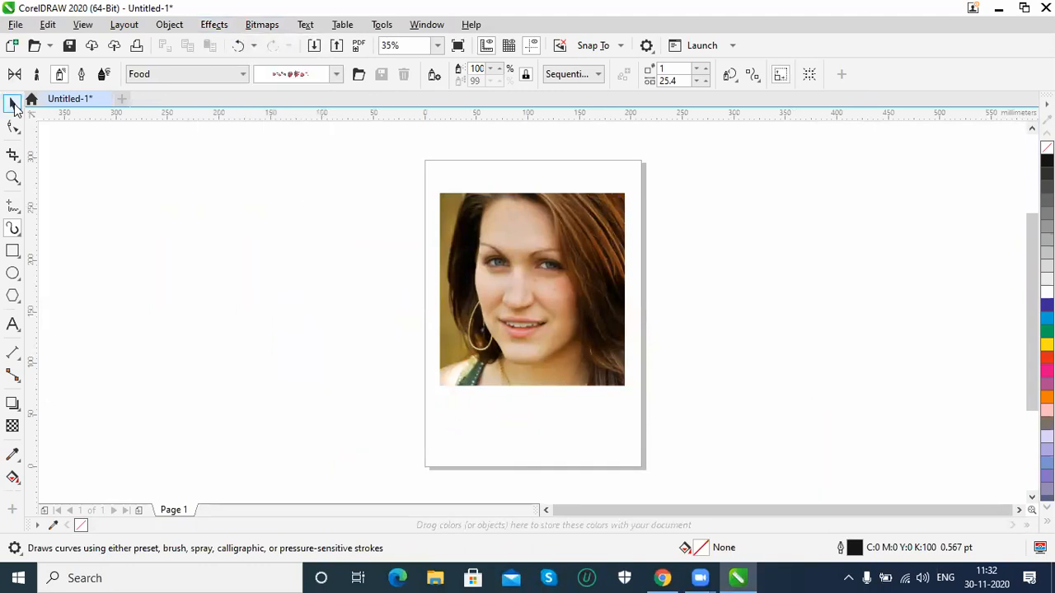
left_click(479, 369)
left_click(263, 24)
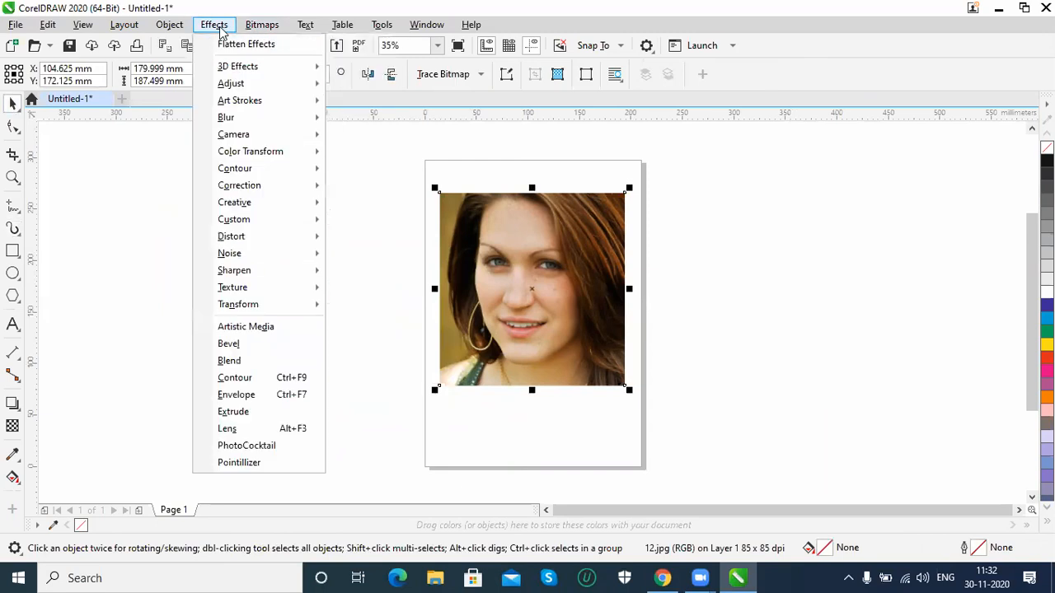
left_click(228, 344)
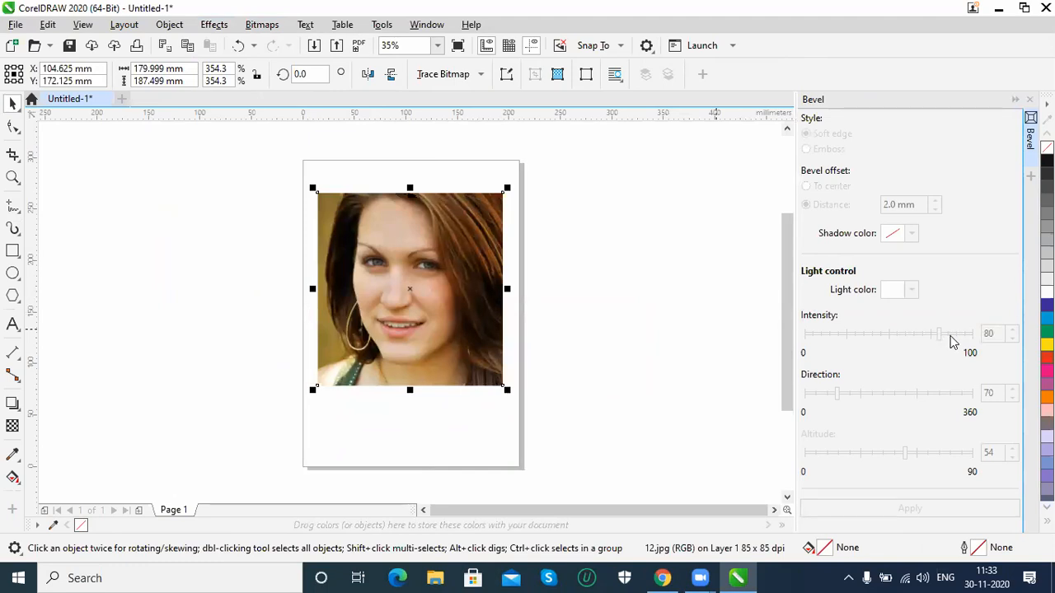
left_click(1029, 99)
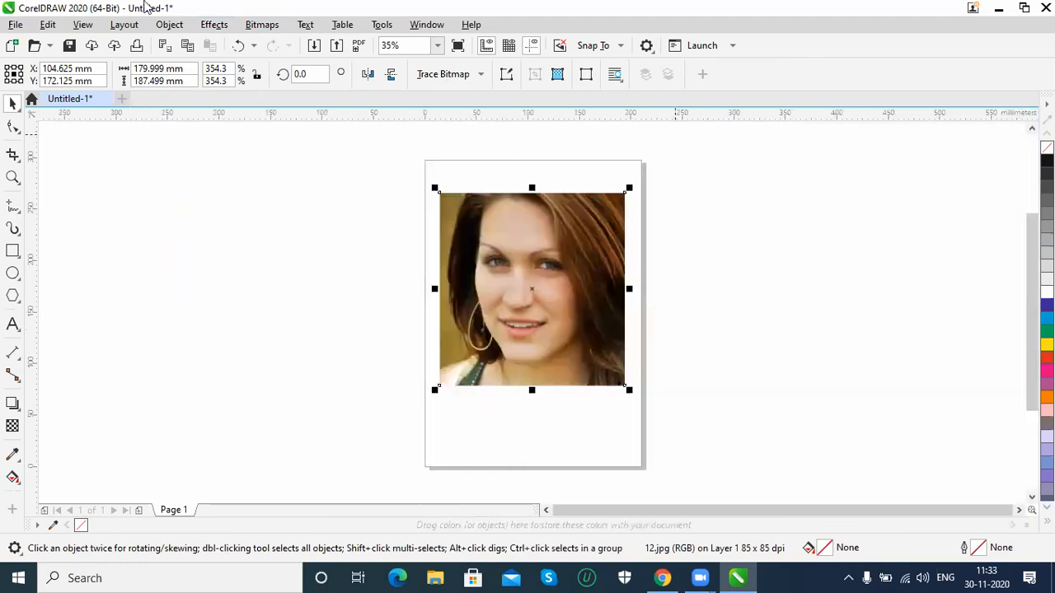
View the Convert To Bitmap options for the portrait, and discard the conversion
left_click(214, 25)
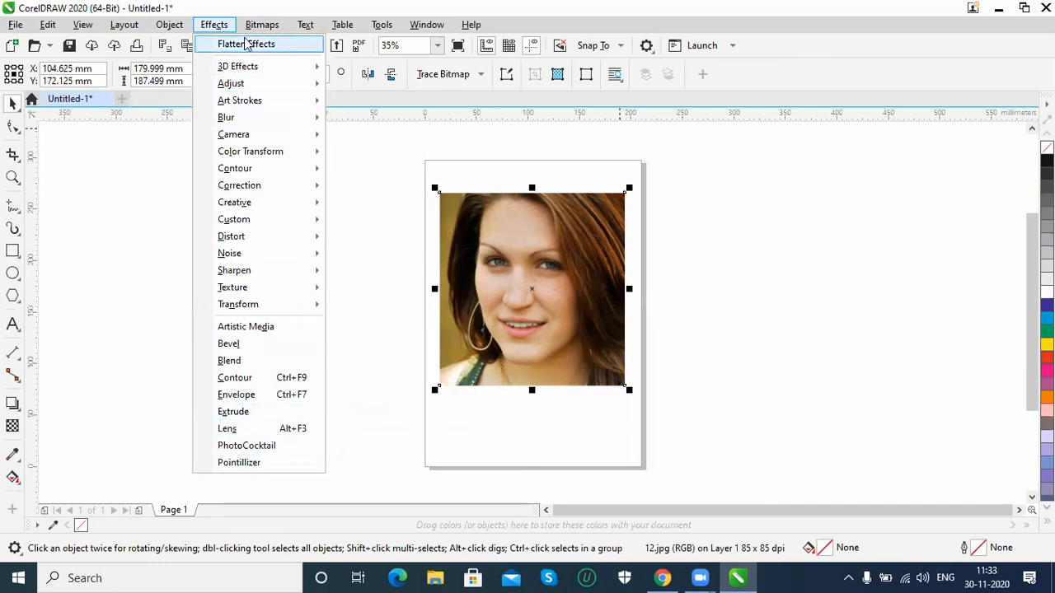
mouse_move(256, 30)
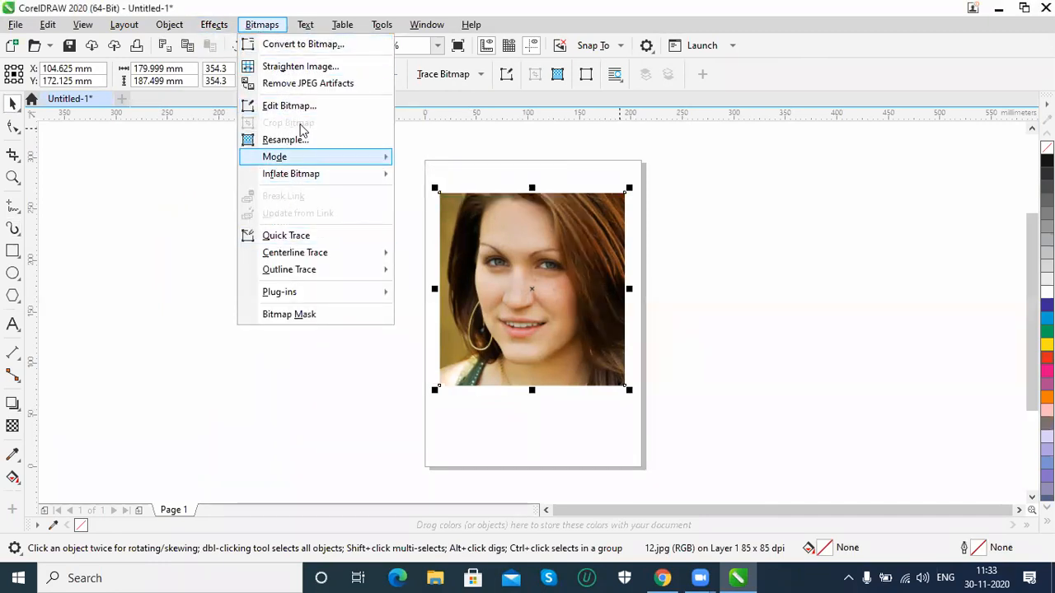
left_click(299, 45)
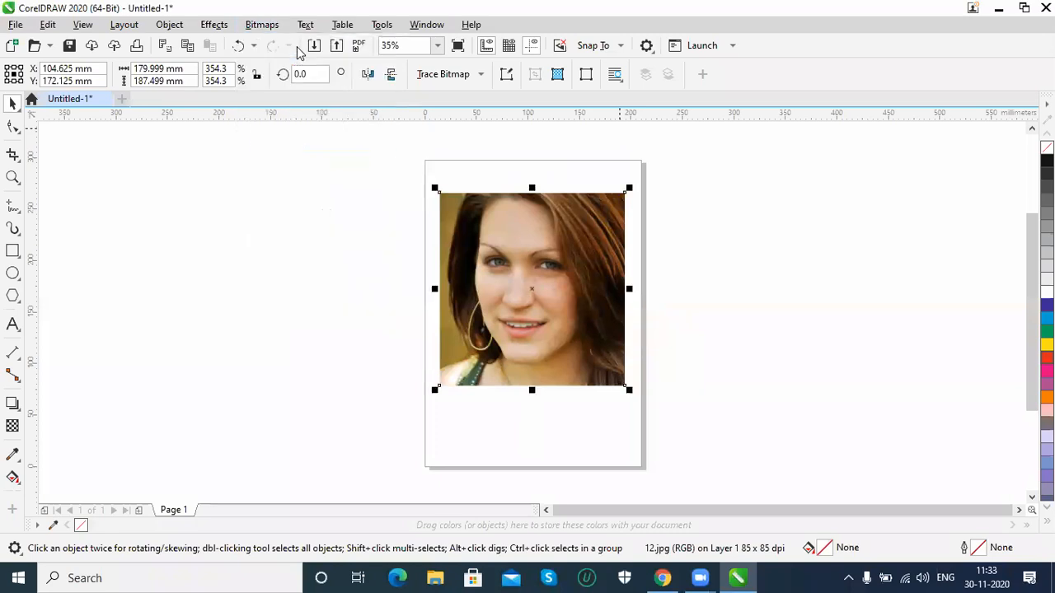
left_click_drag(511, 185, 365, 193)
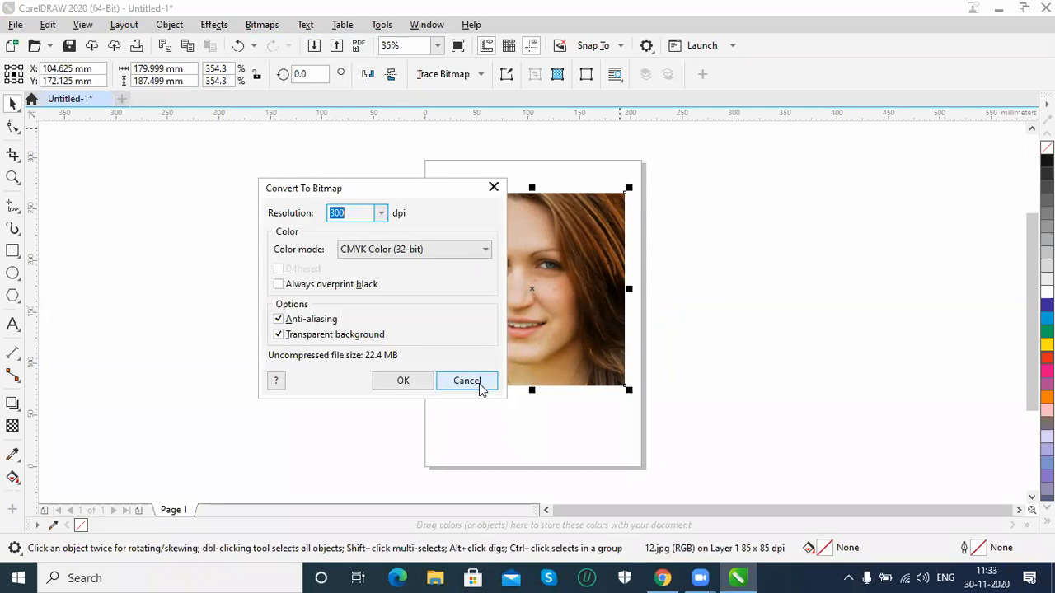
left_click(479, 383)
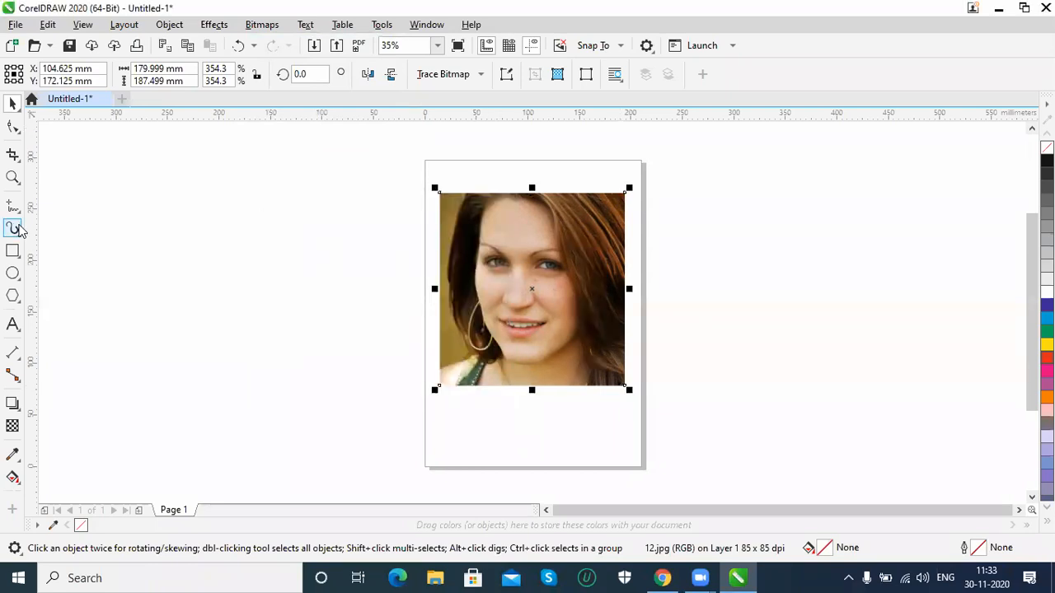
Draw a rectangle about 209 by 190 mm to the left of the page and fill it with red
left_click(14, 252)
left_click_drag(118, 198, 335, 394)
left_click(1047, 357)
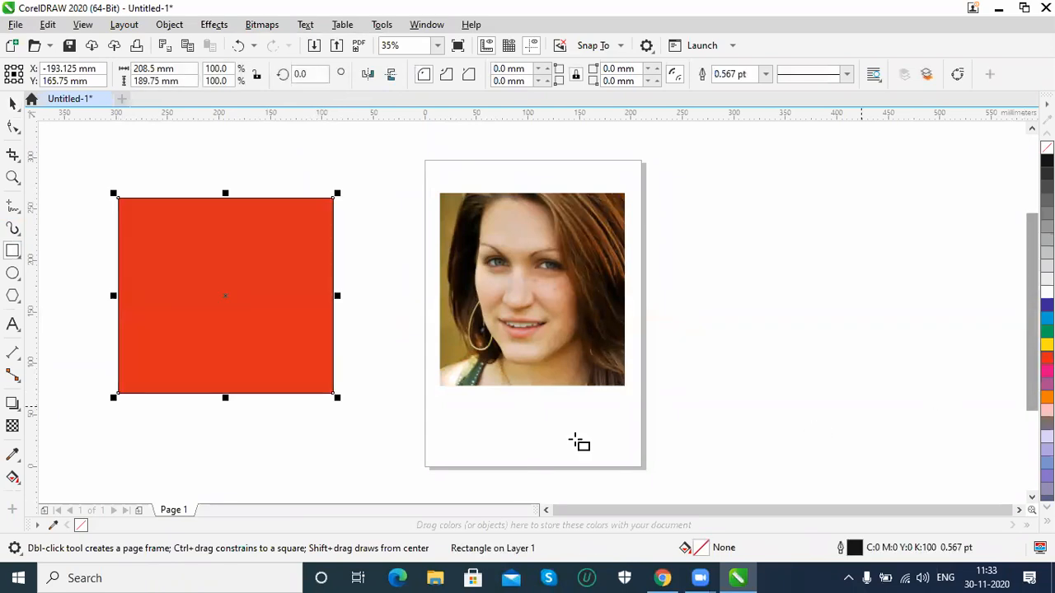
Convert the red rectangle to a 300 dpi CMYK bitmap with anti-aliasing and a transparent background
left_click(214, 25)
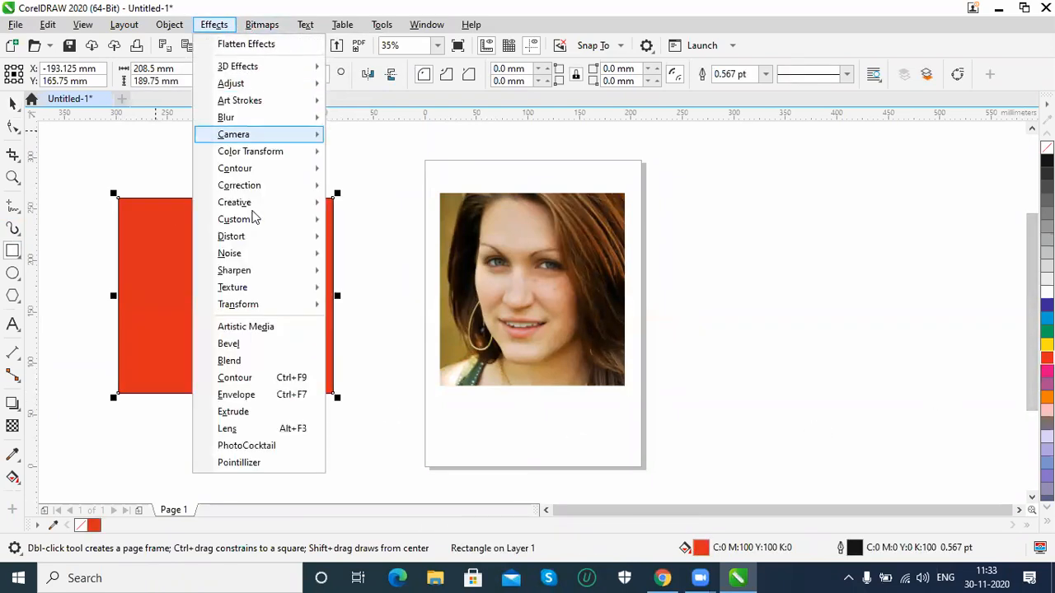
mouse_move(253, 219)
mouse_move(262, 24)
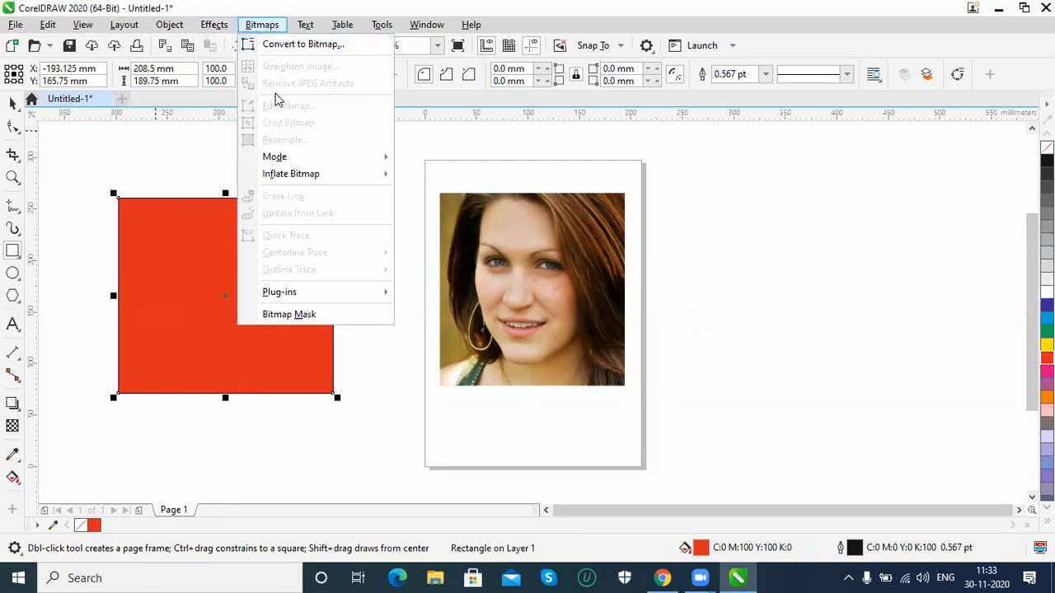
left_click(295, 45)
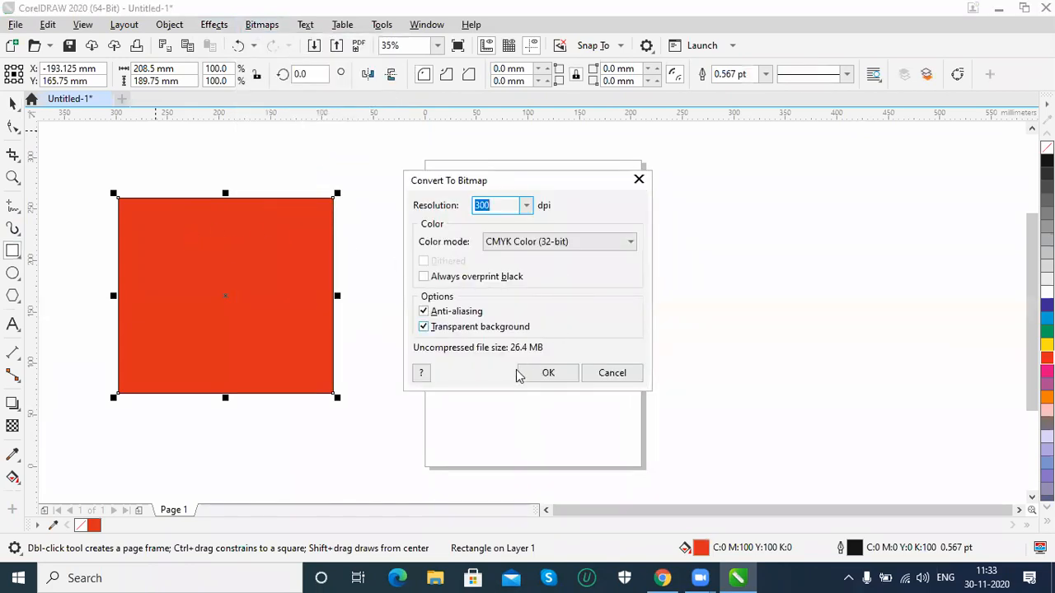
left_click(545, 375)
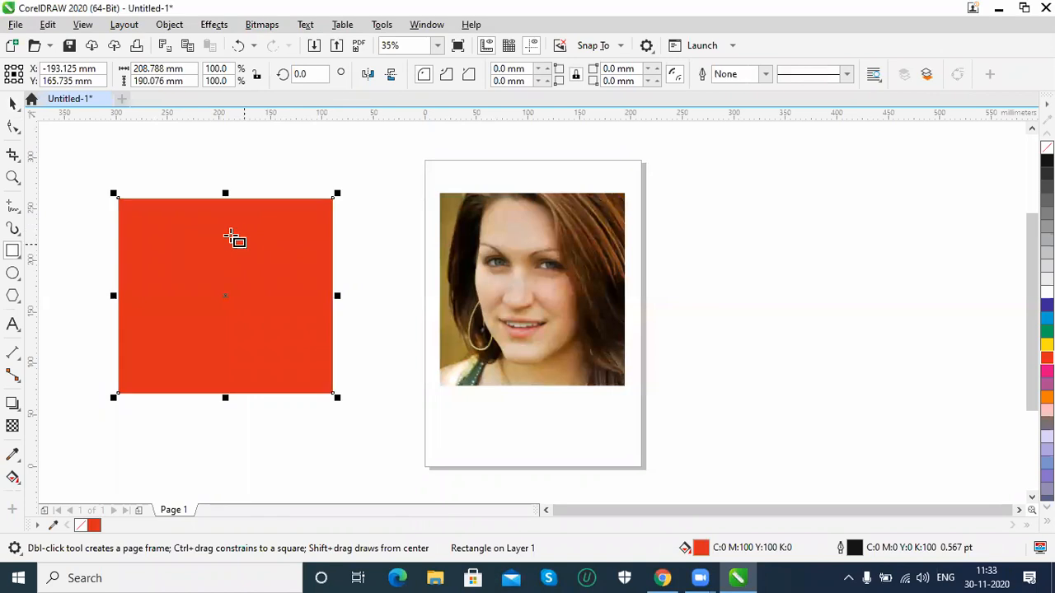
left_click(14, 104)
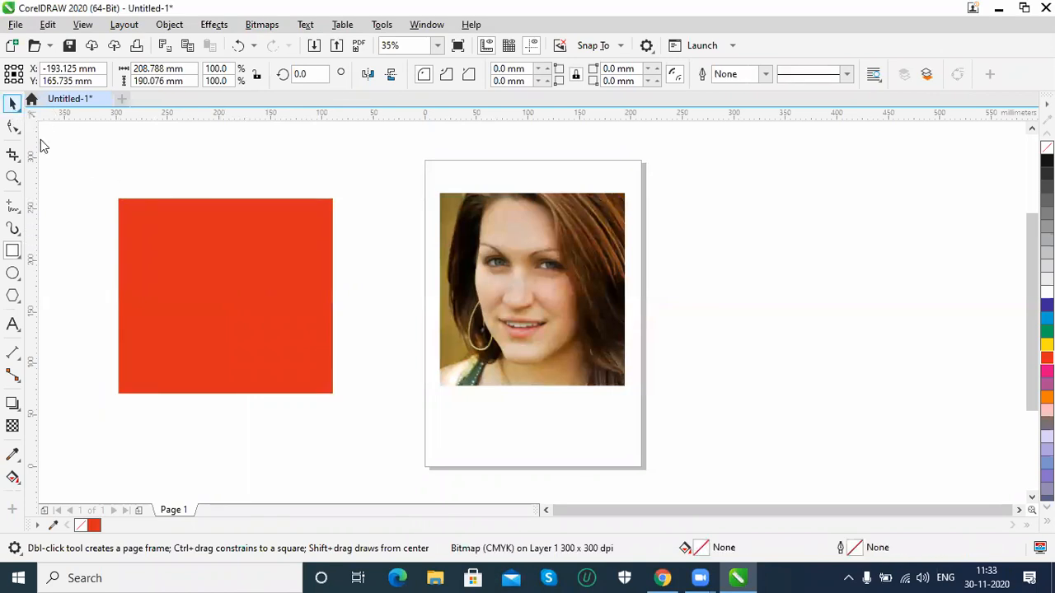
Try to convert the red bitmap to vectors with Quick Trace
left_click(262, 24)
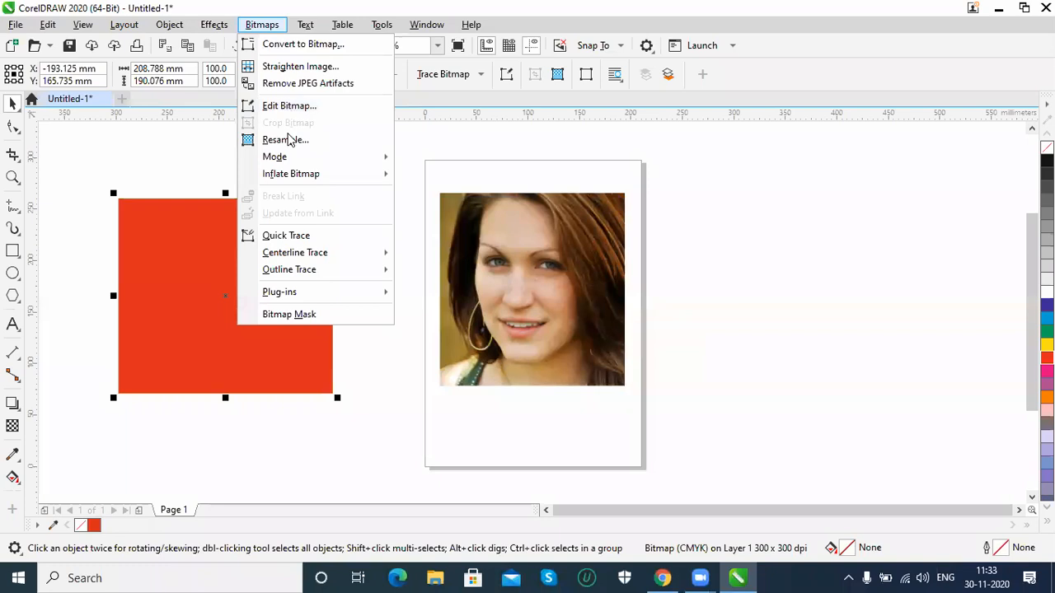
left_click(300, 239)
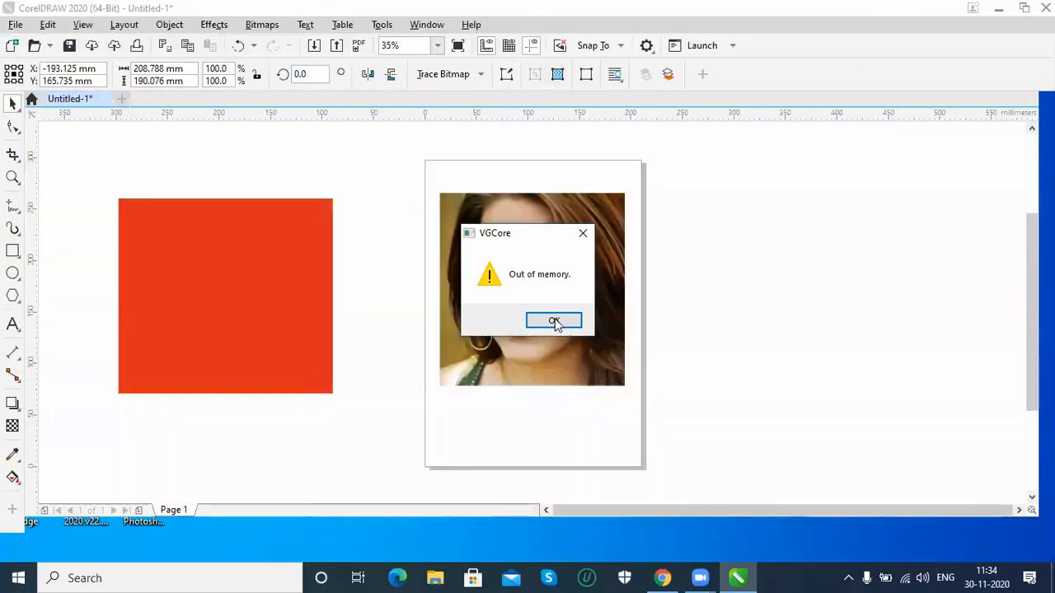
left_click(554, 323)
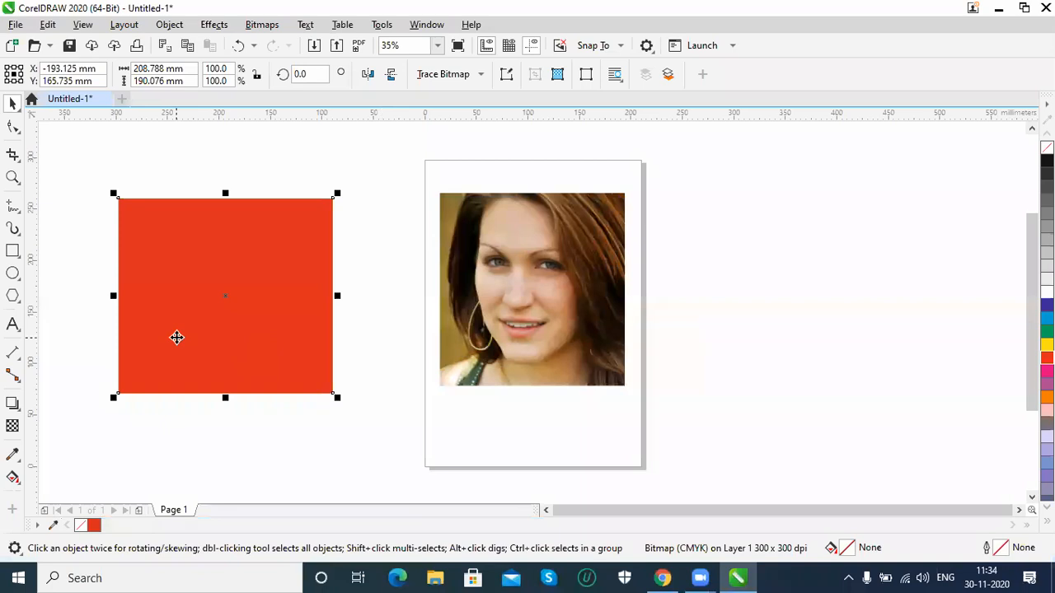
Delete the red bitmap and the portrait photo from the document
left_click(223, 298)
left_click(221, 299)
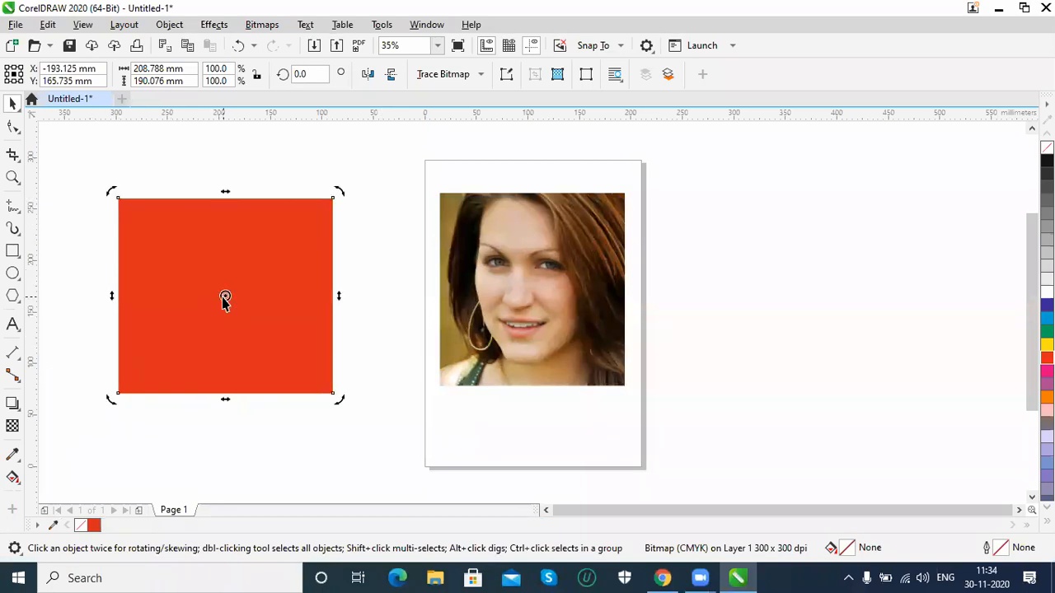
left_click(357, 359)
key("Delete")
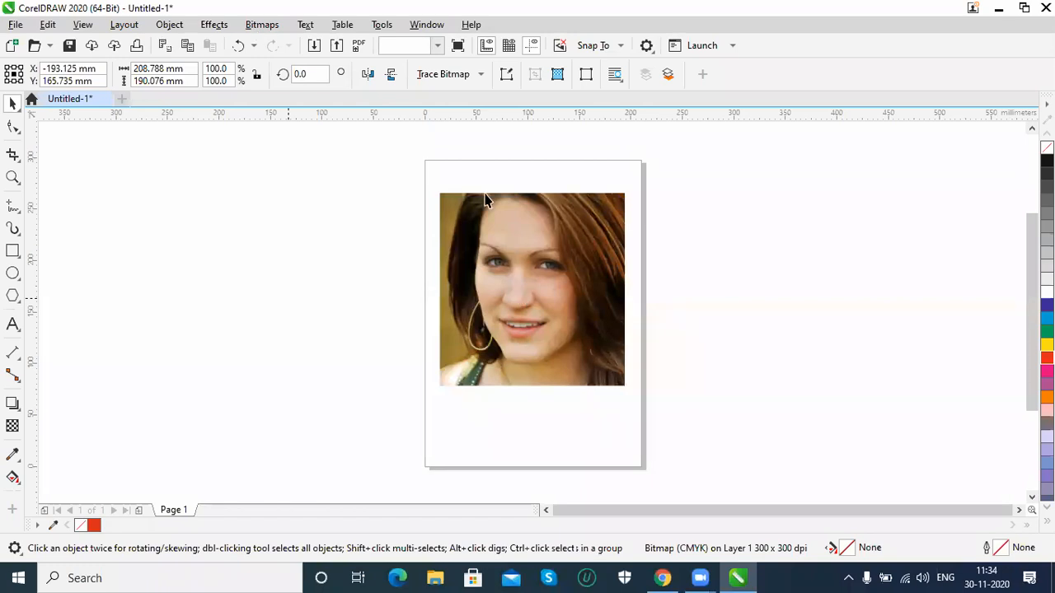
left_click(540, 493)
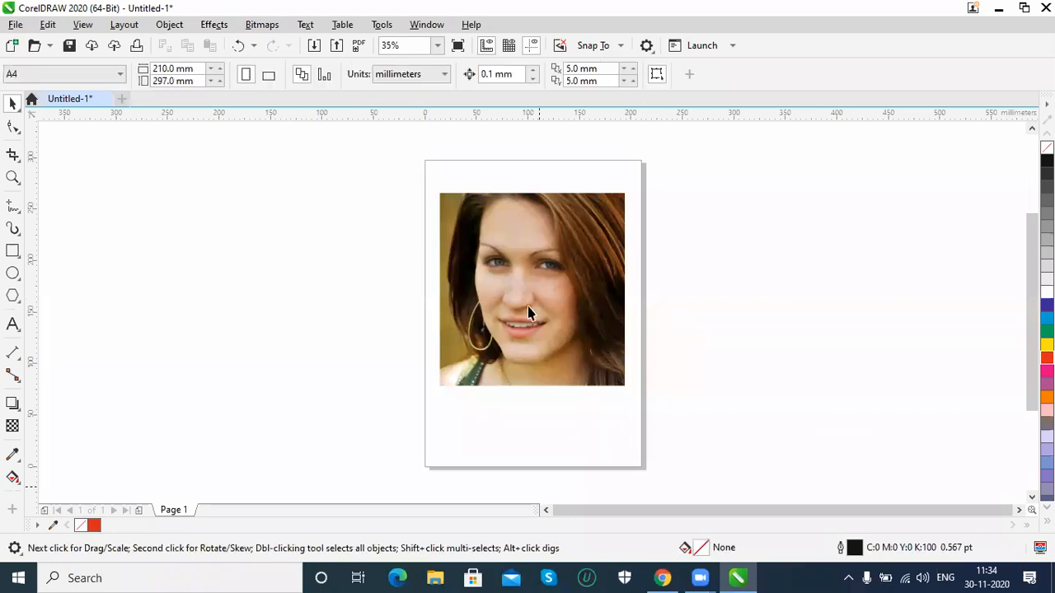
left_click(624, 370)
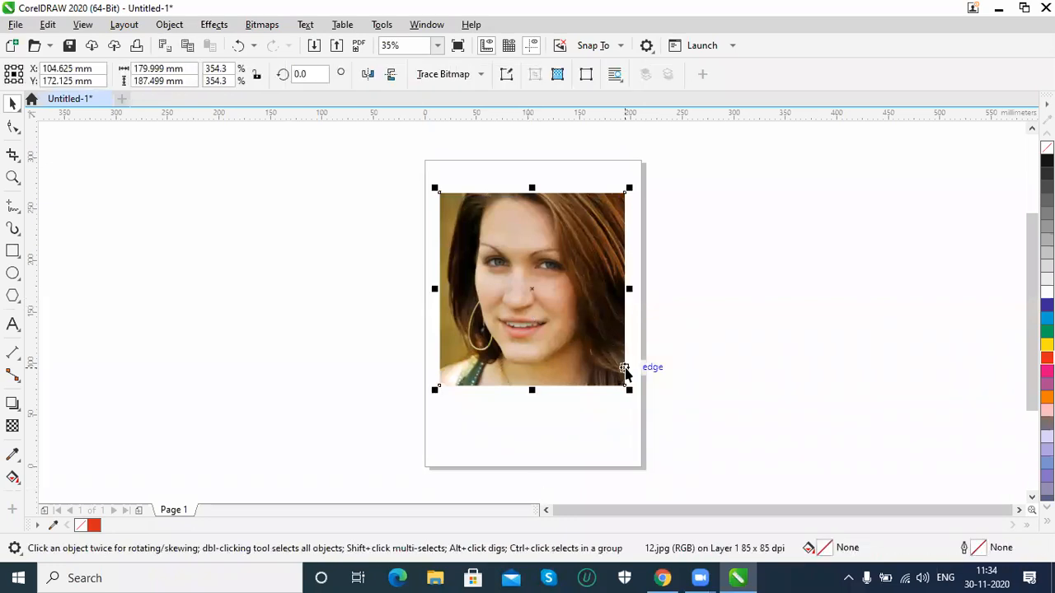
key("Delete")
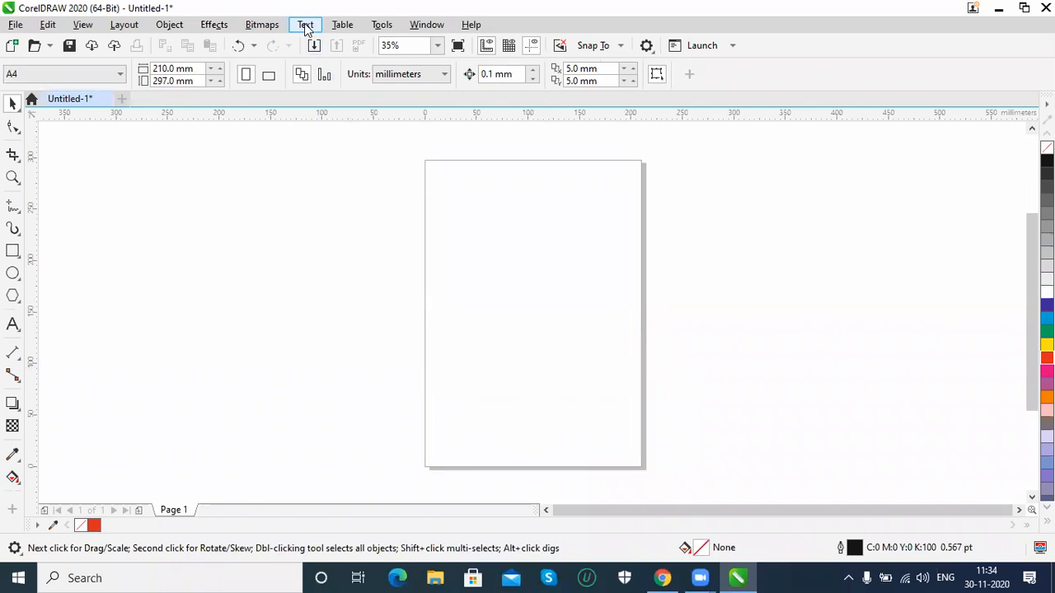
Add the artistic text "SOME" near the left side of the empty page, about halfway up
left_click(306, 24)
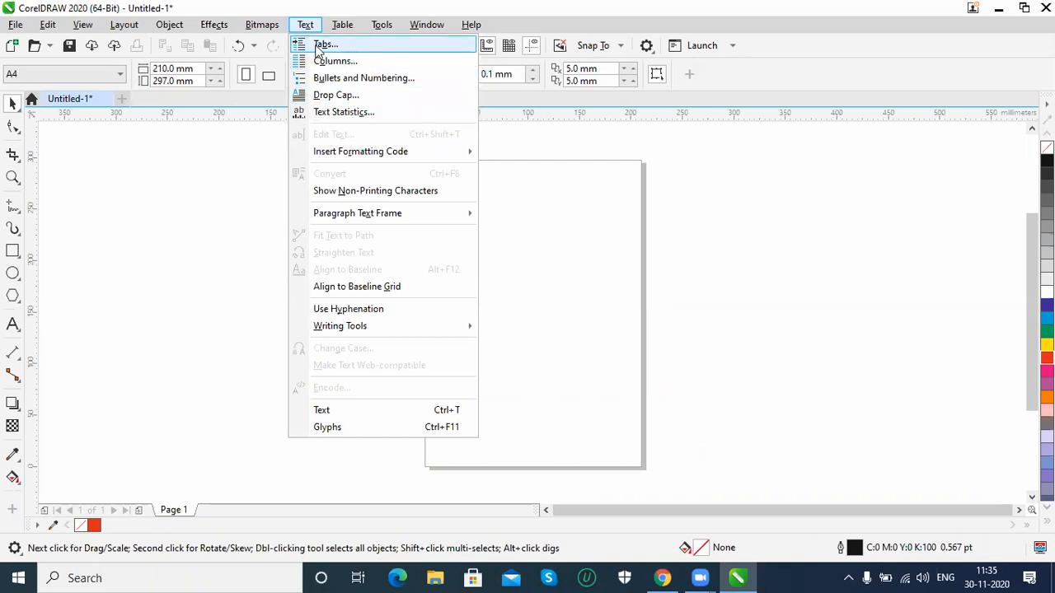
left_click(13, 327)
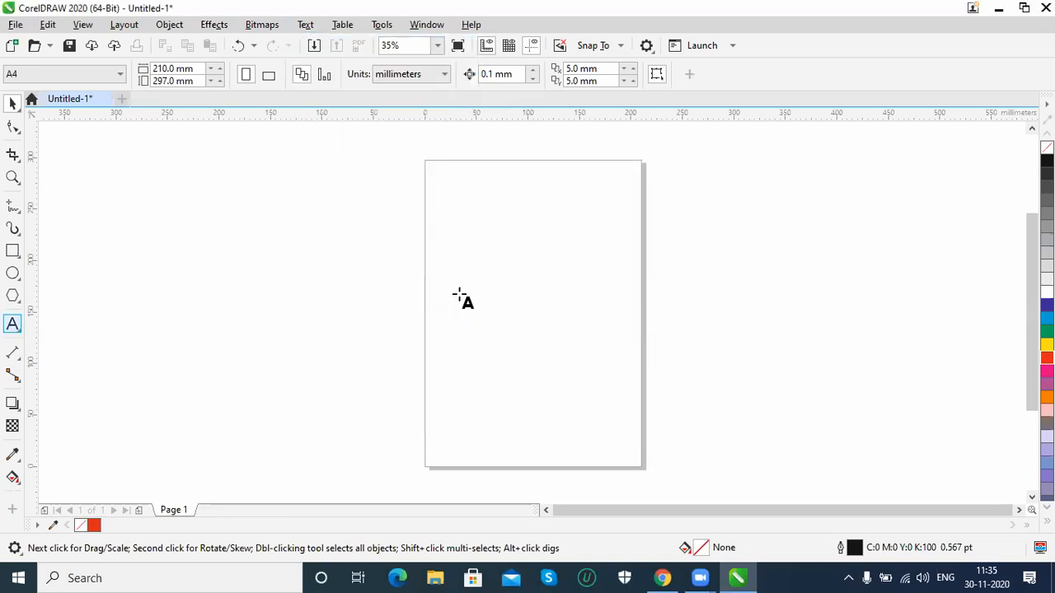
left_click(554, 293)
type("SOMETHING")
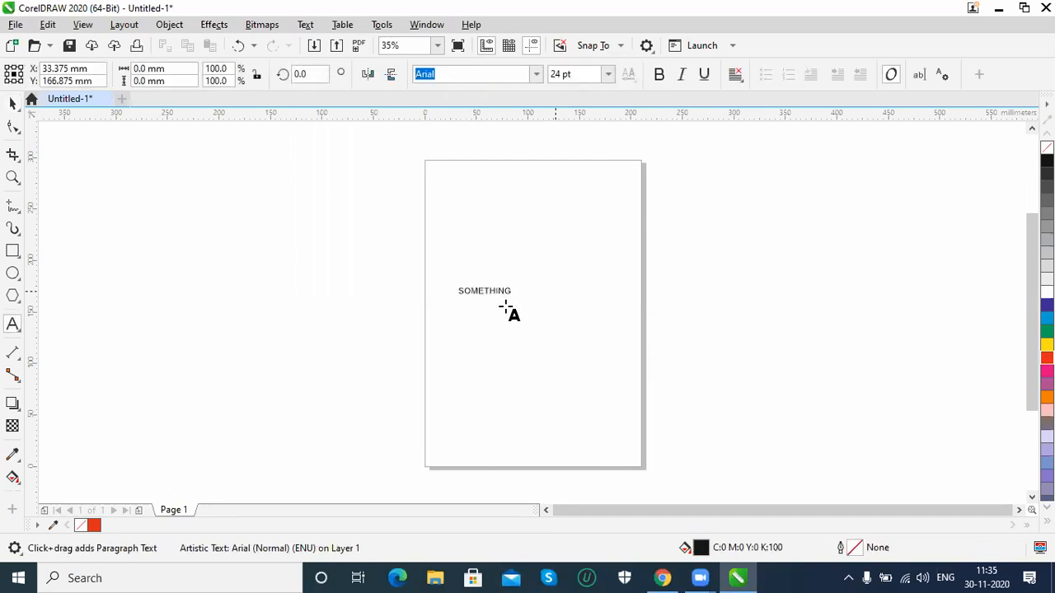
Complete the artistic text as "SOMETHING" and enlarge it to about 147 mm wide
key("Escape")
key("space")
left_click_drag(516, 300, 617, 368)
Move the SOMETHING text up to the top of the page
left_click(306, 25)
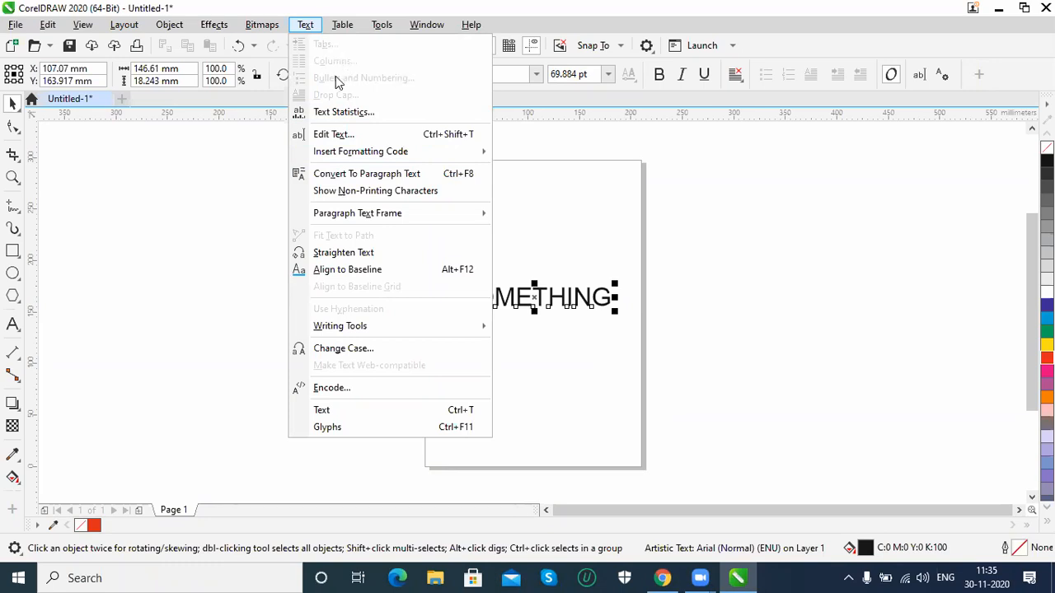
left_click(557, 300)
left_click_drag(537, 195, 559, 201)
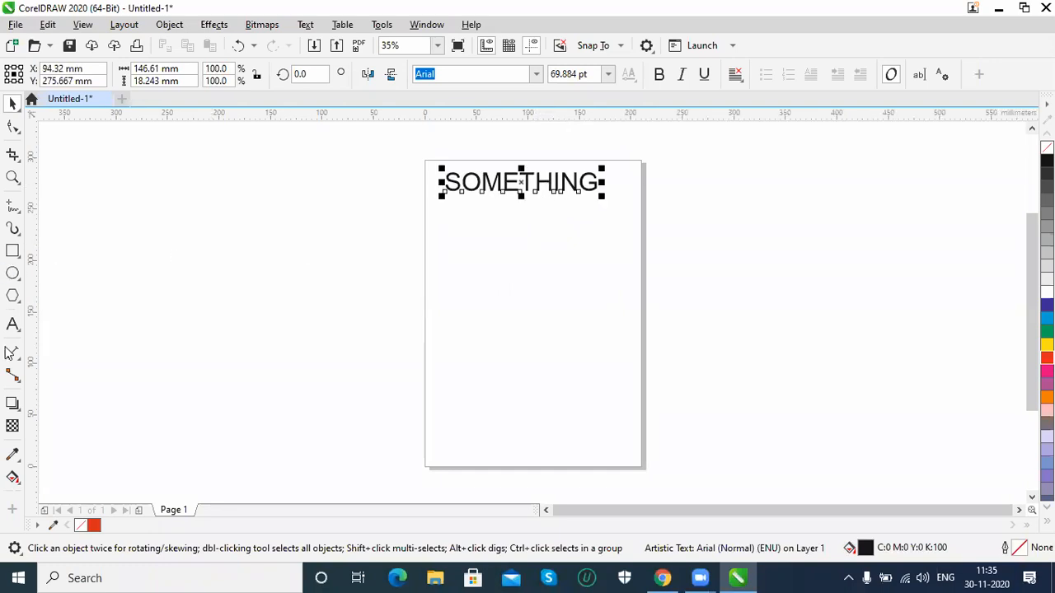
Add a paragraph text frame about 183 × 110 mm below the SOMETHING heading and fill one line with random filler text
left_click(13, 325)
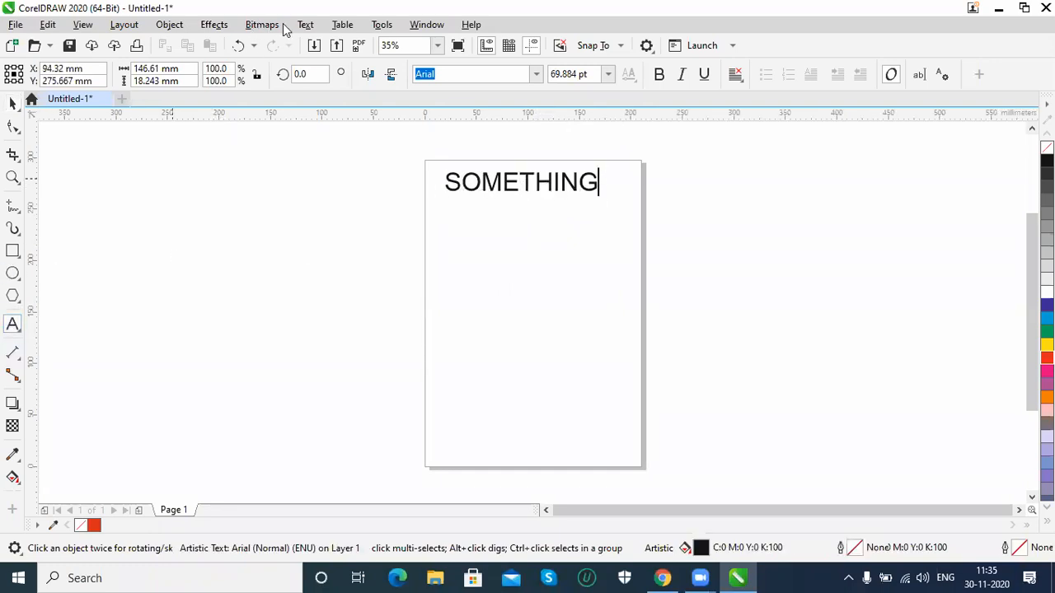
left_click_drag(436, 255, 621, 367)
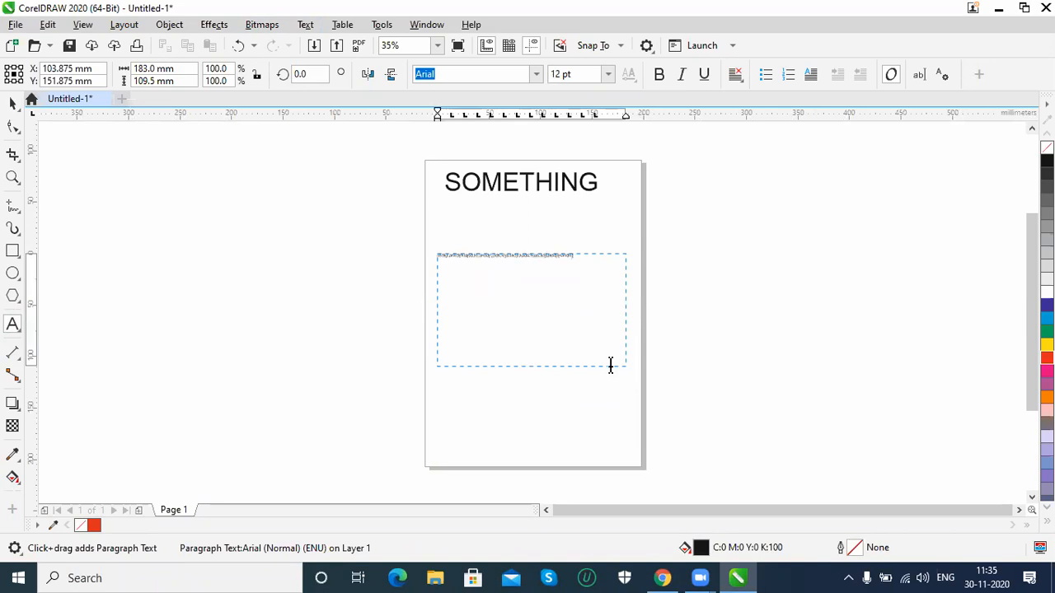
key("ctrl+space")
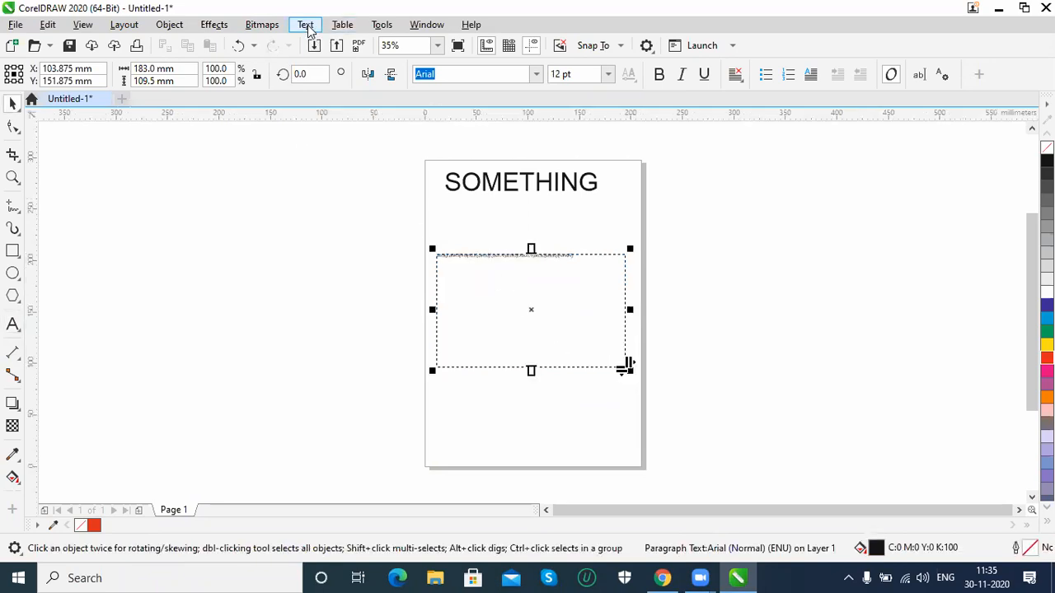
Inspect the tab settings of the paragraph text frame without changing them
left_click(306, 26)
left_click(318, 174)
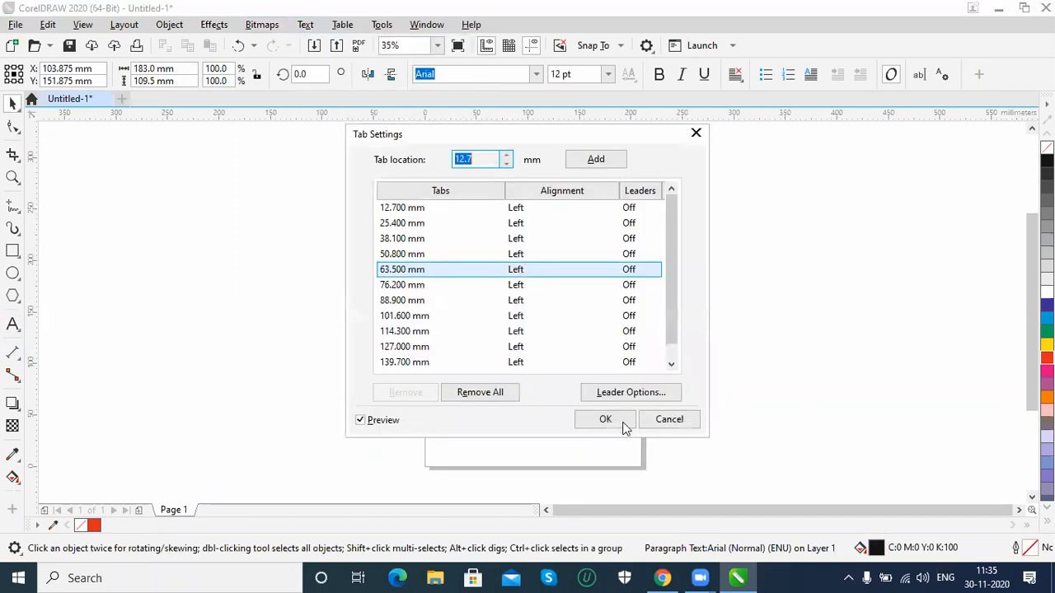
left_click(667, 425)
left_click(305, 24)
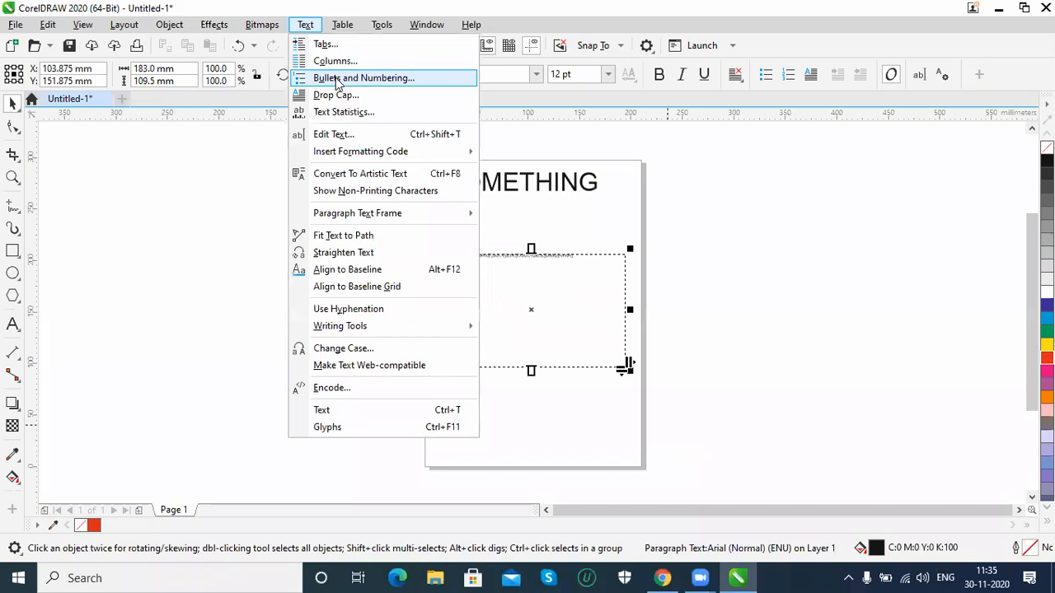
left_click(335, 79)
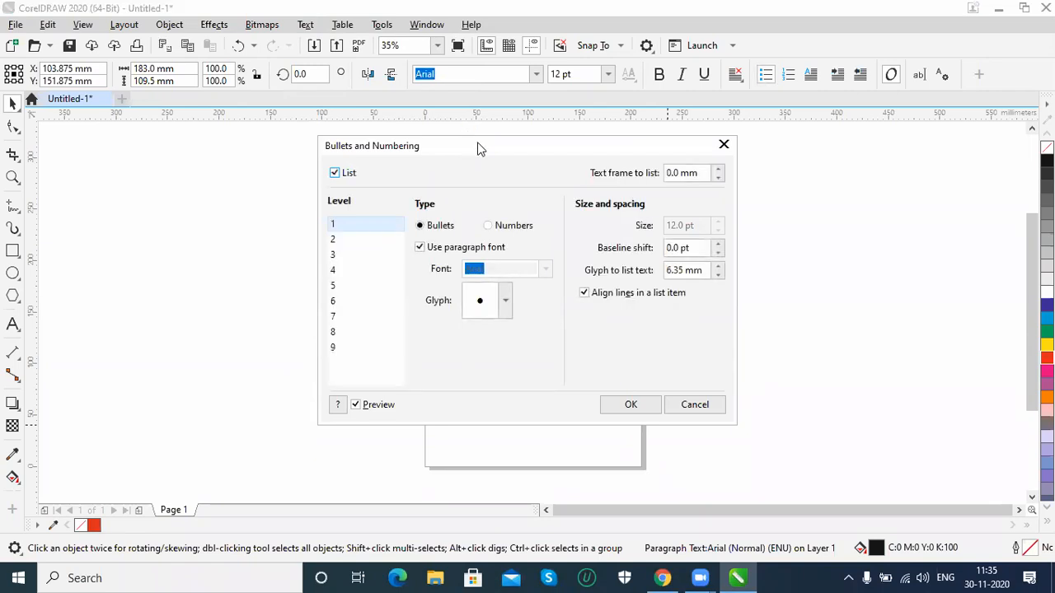
left_click_drag(481, 148, 783, 196)
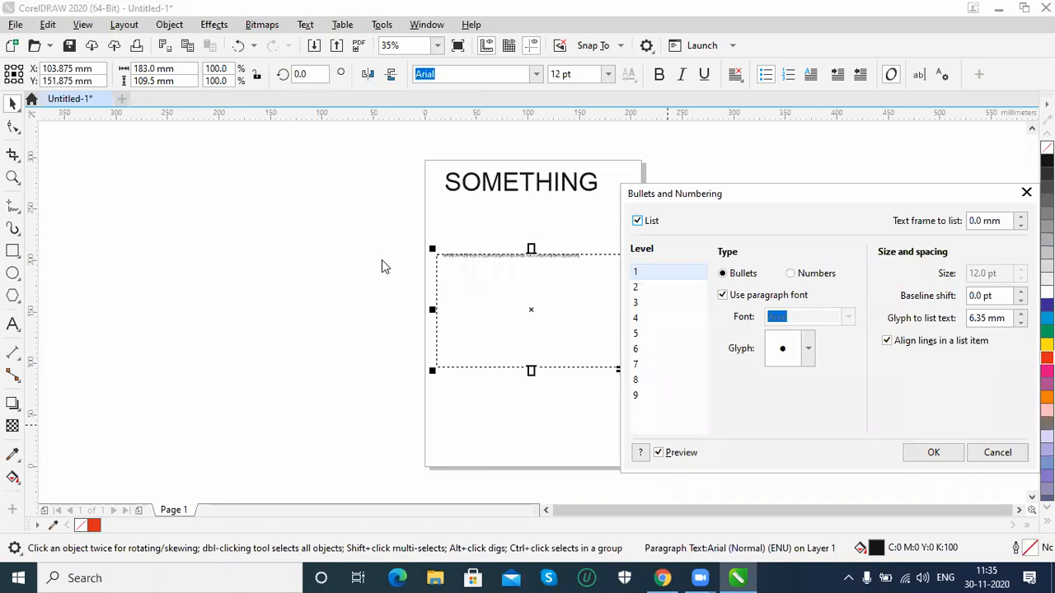
left_click(995, 455)
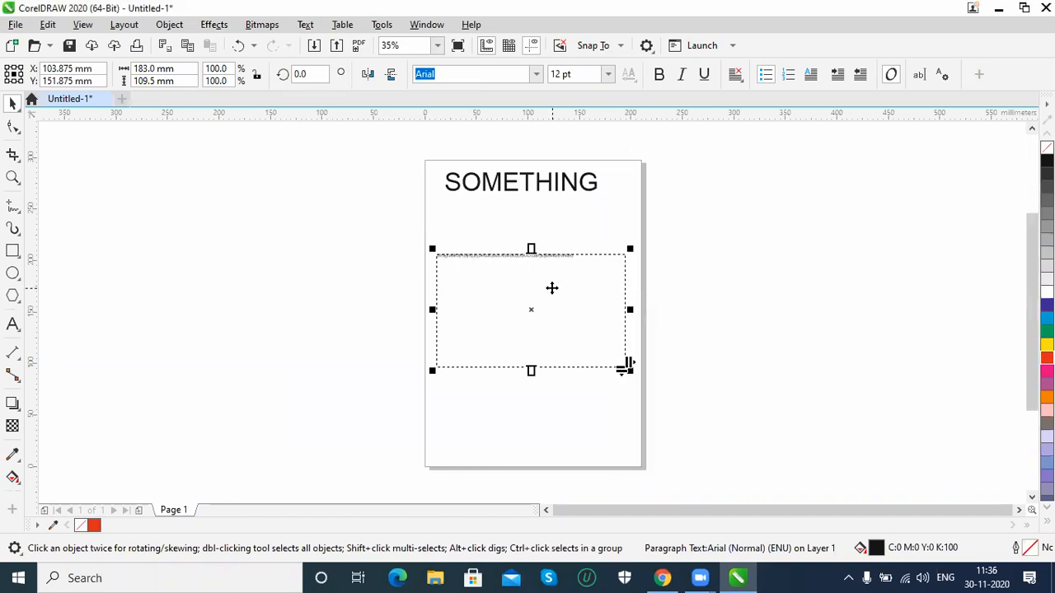
Replace the filler text in the paragraph frame with three first names, each on its own line
scroll(551, 288, "up", 4)
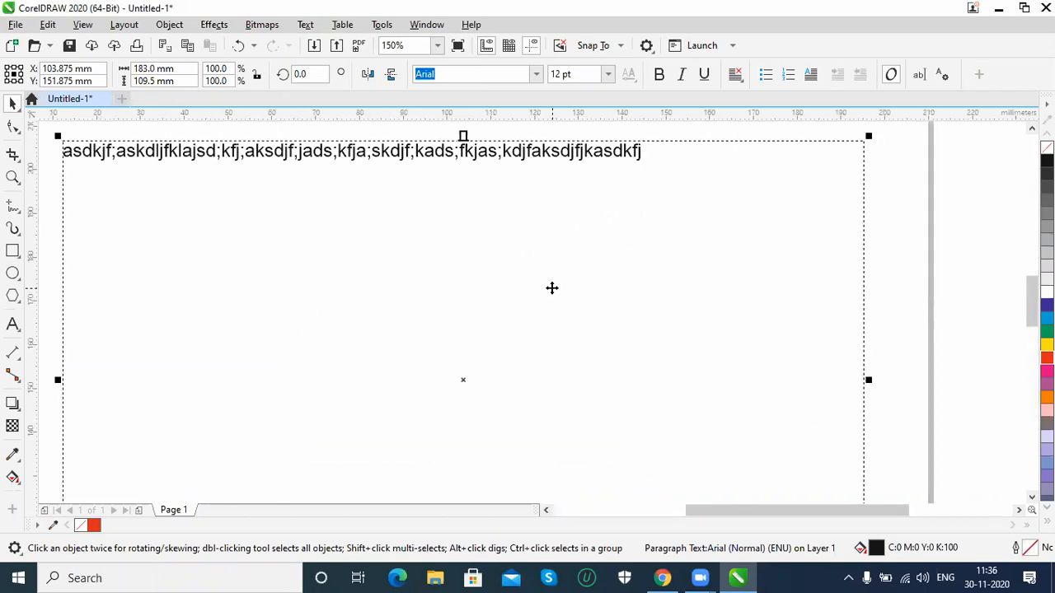
double_click(238, 152)
left_click_drag(201, 157, 56, 149)
type("shiva")
key("Return")
type("hari")
key("Return")
type("raju")
key("ctrl+space")
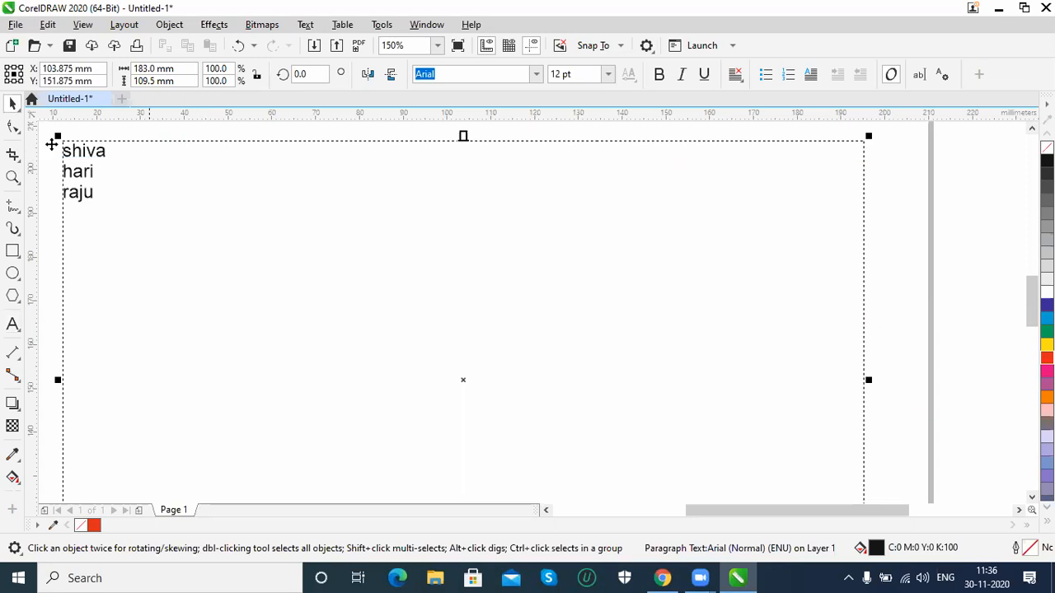
Turn the three lines of the paragraph frame into a bulleted list using Bullets and Numbering
left_click(305, 25)
left_click(363, 78)
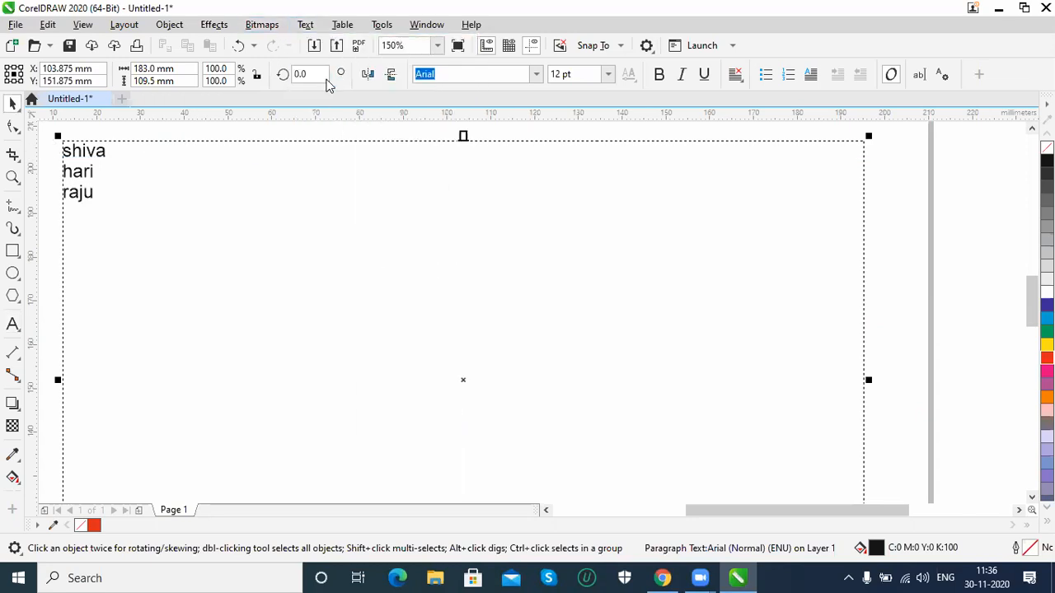
left_click(334, 174)
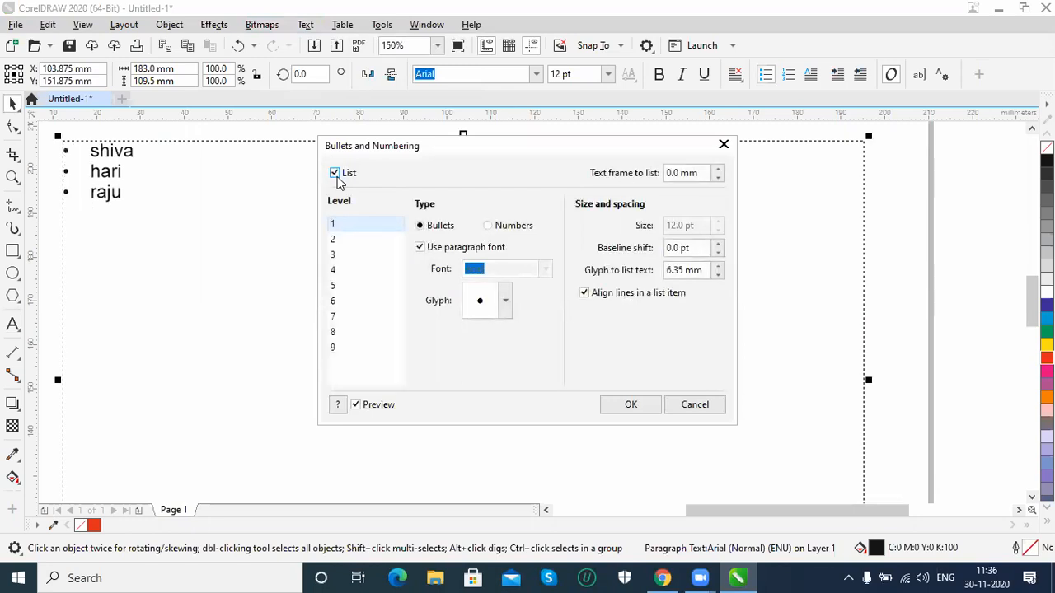
Try numbering the list in the a, b, c style and switch it back to bullets
left_click(502, 225)
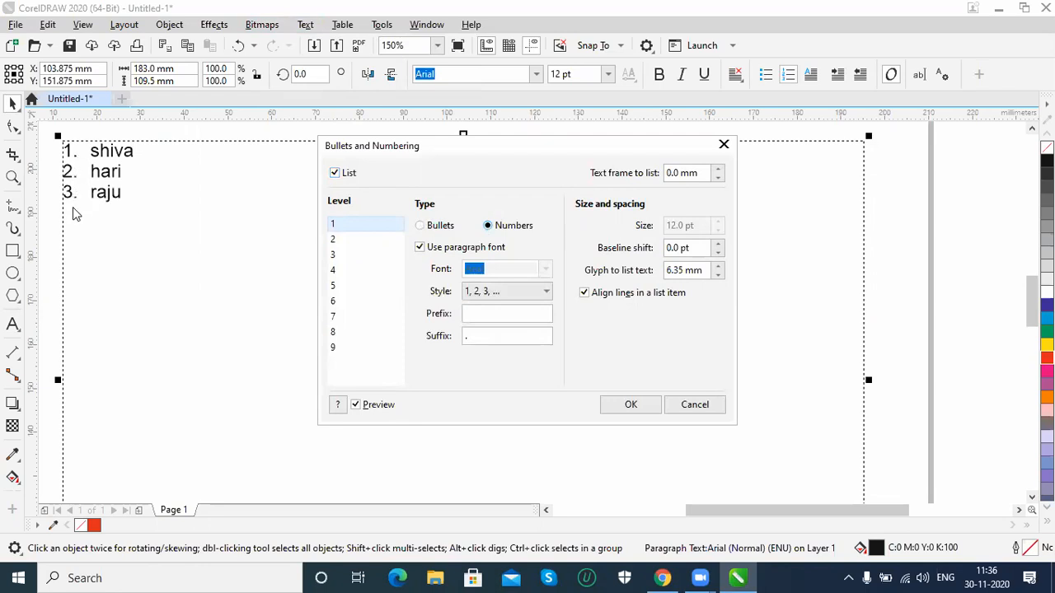
left_click(545, 294)
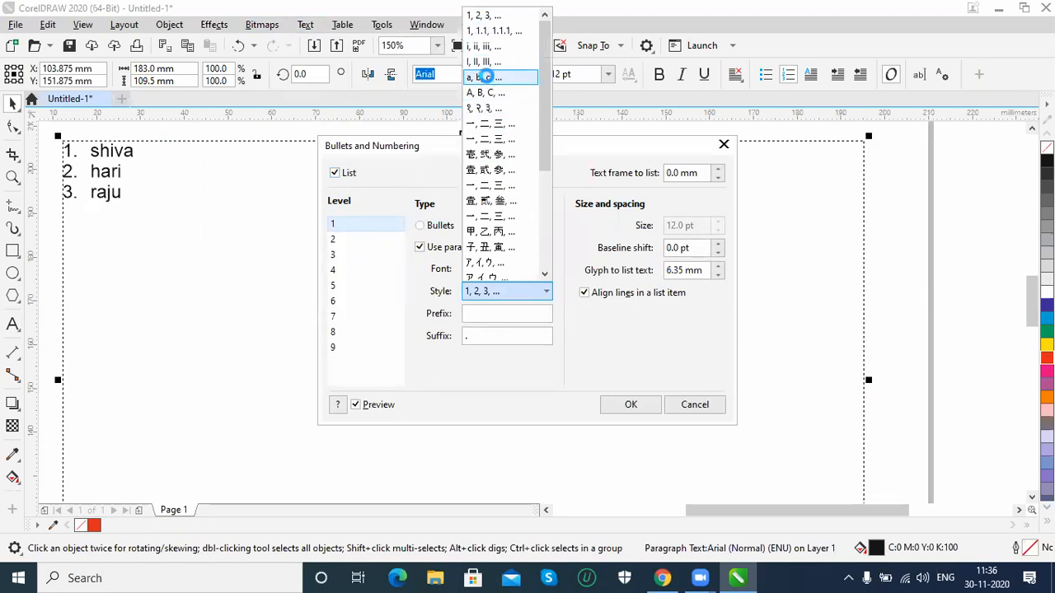
left_click(487, 78)
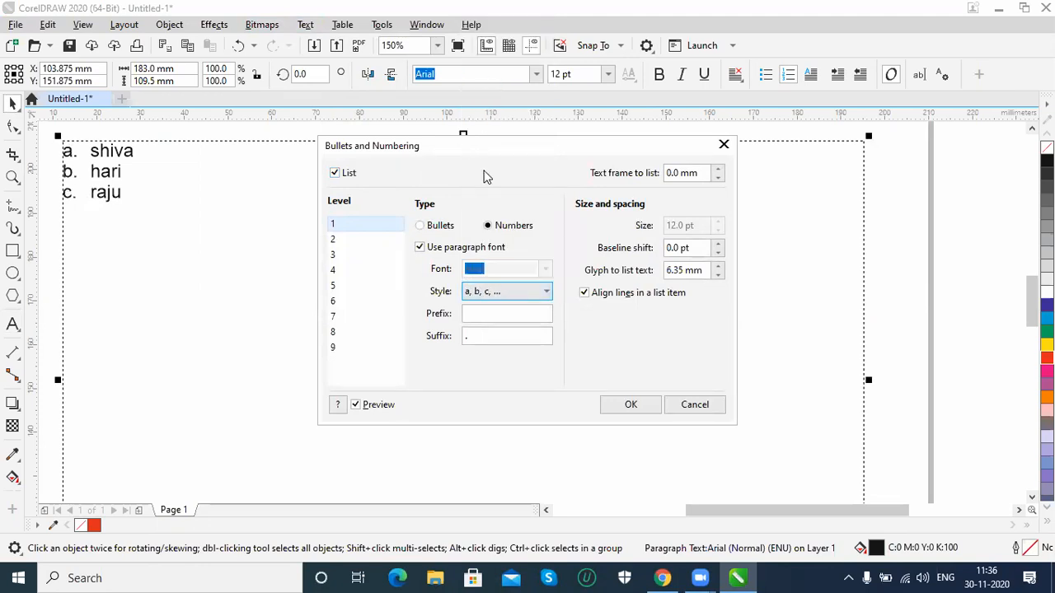
left_click(421, 227)
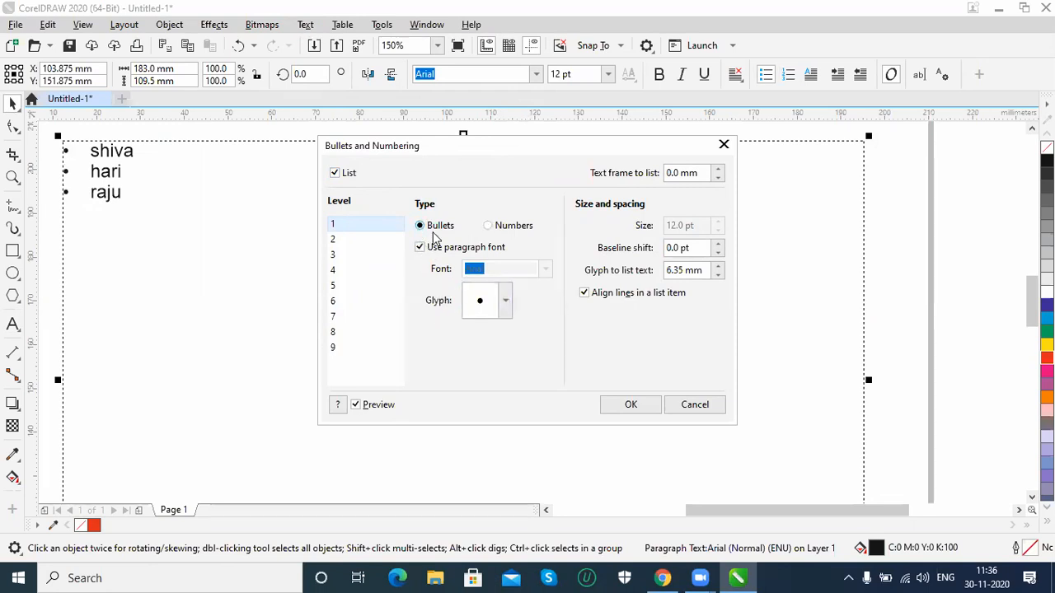
Stop using the paragraph font for the bullets and set the bullet font to Webdings
left_click(505, 302)
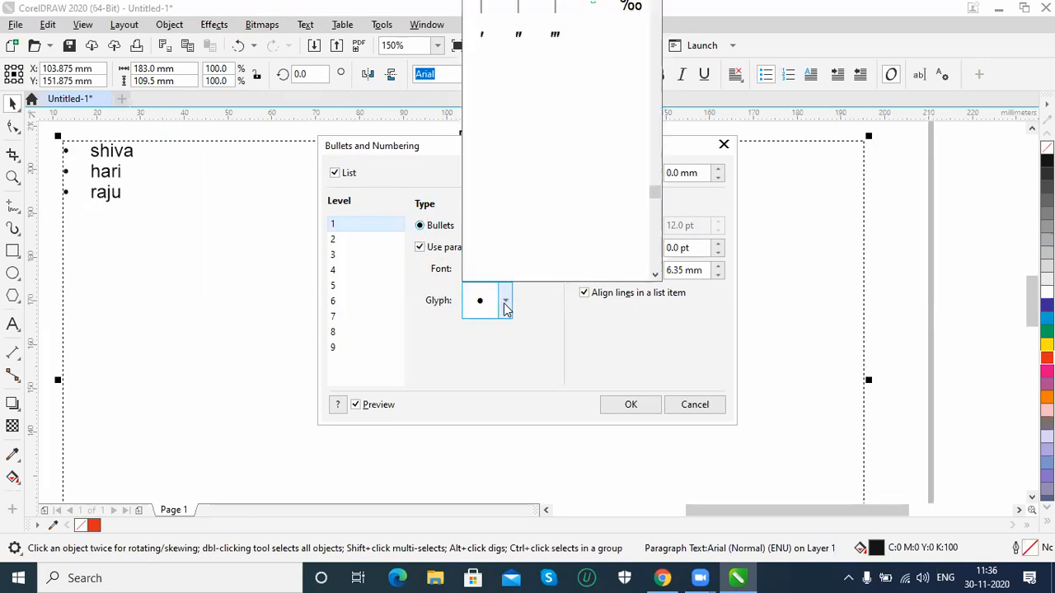
left_click_drag(657, 196, 650, 219)
left_click(569, 348)
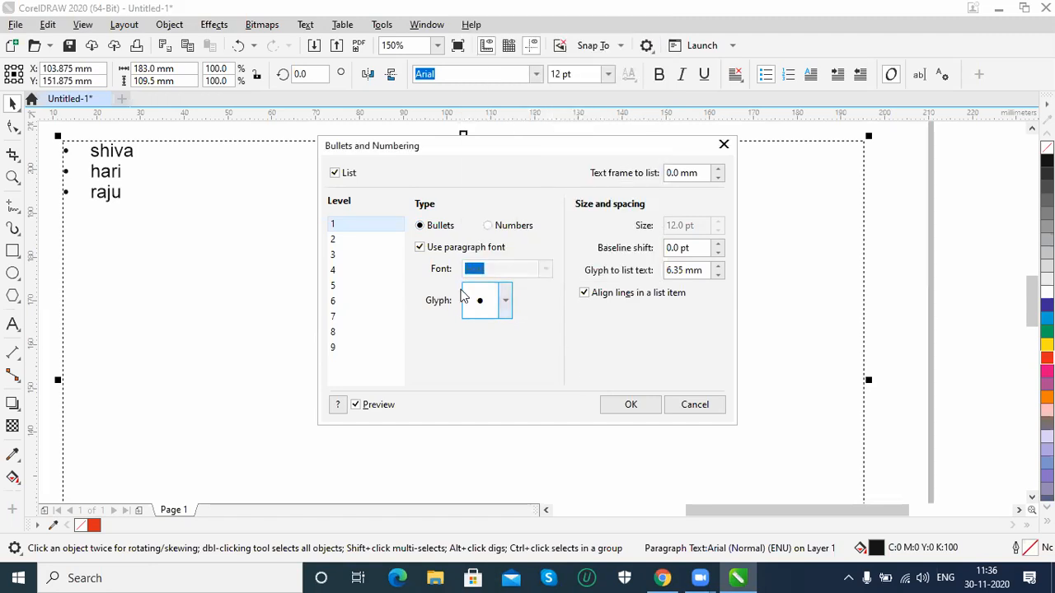
left_click(419, 248)
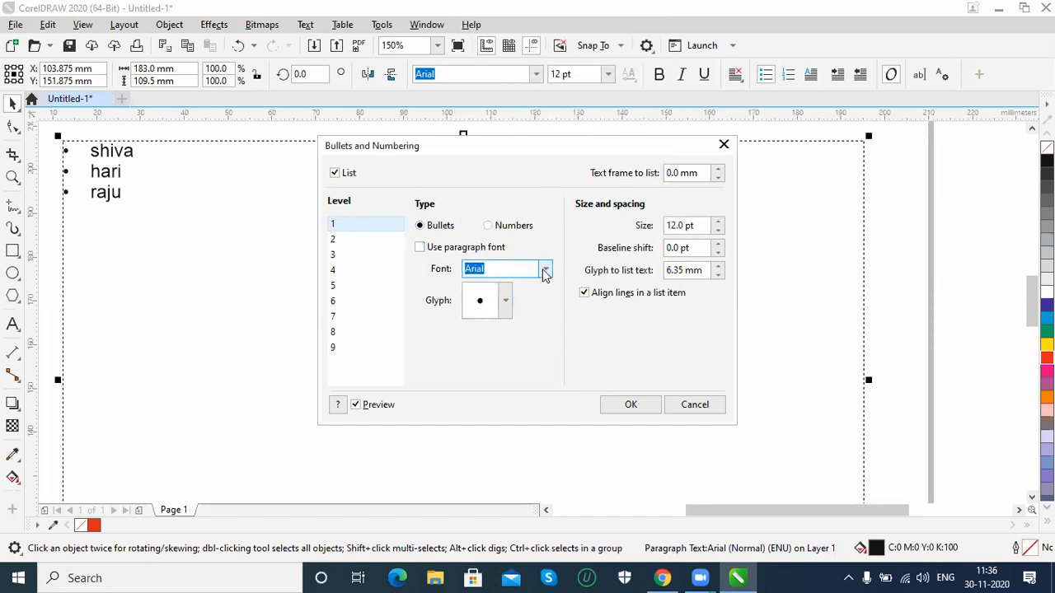
left_click(545, 271)
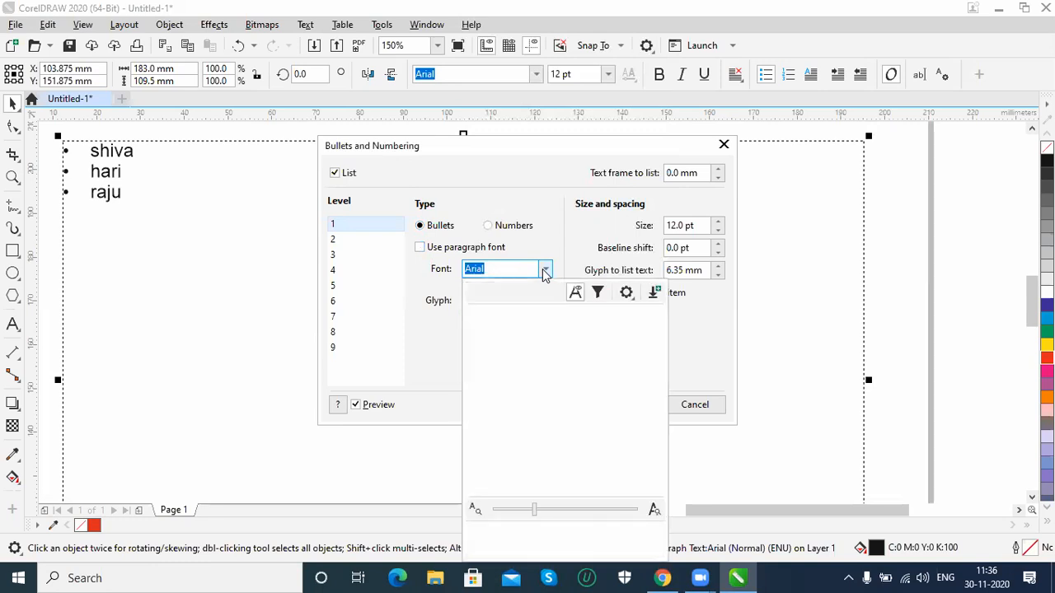
type("w")
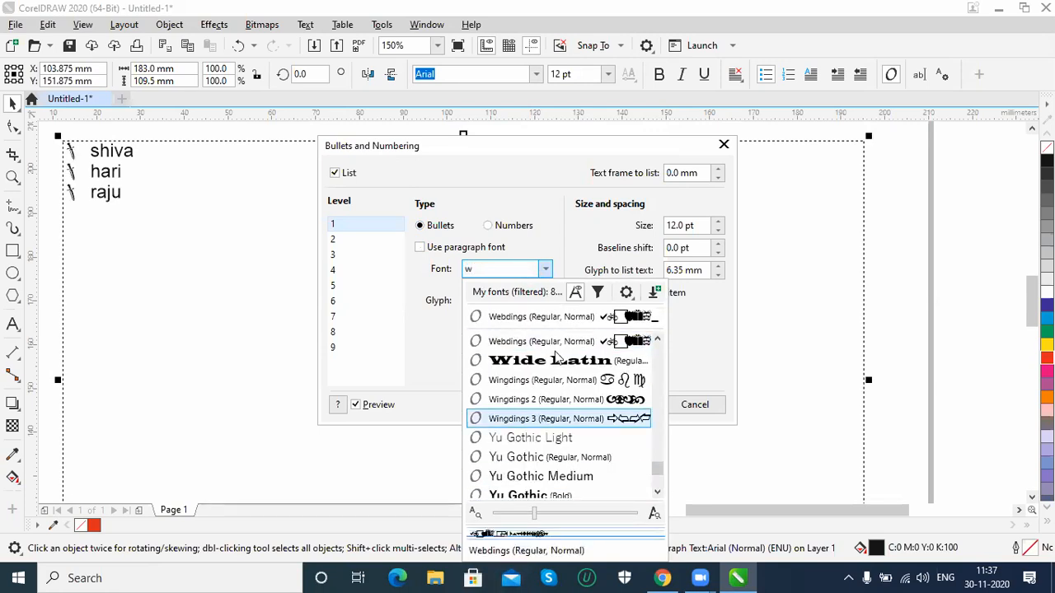
left_click(536, 329)
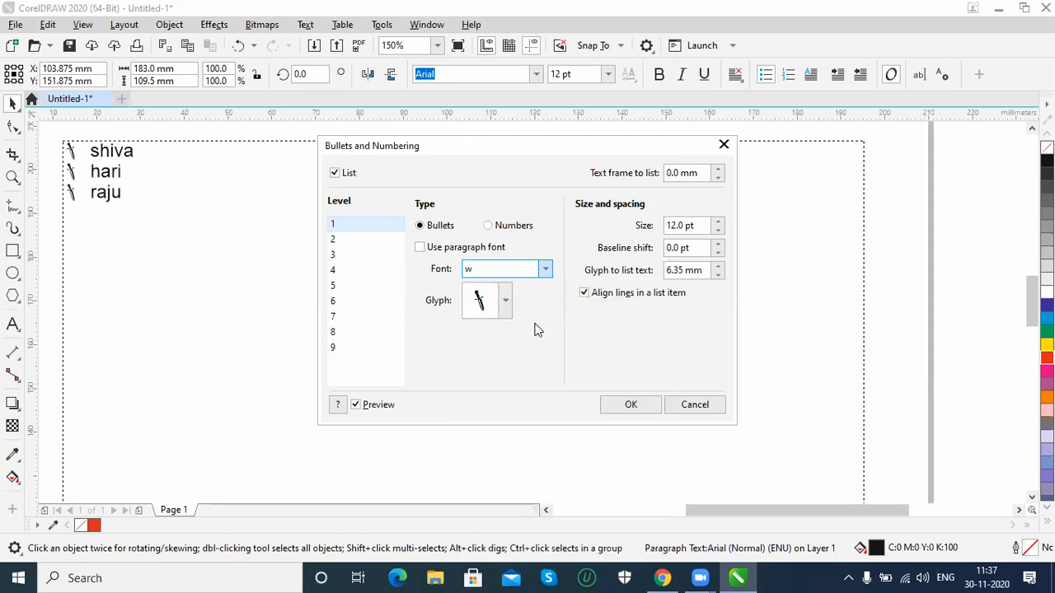
Choose the standing man symbol as the bullet glyph
left_click(507, 302)
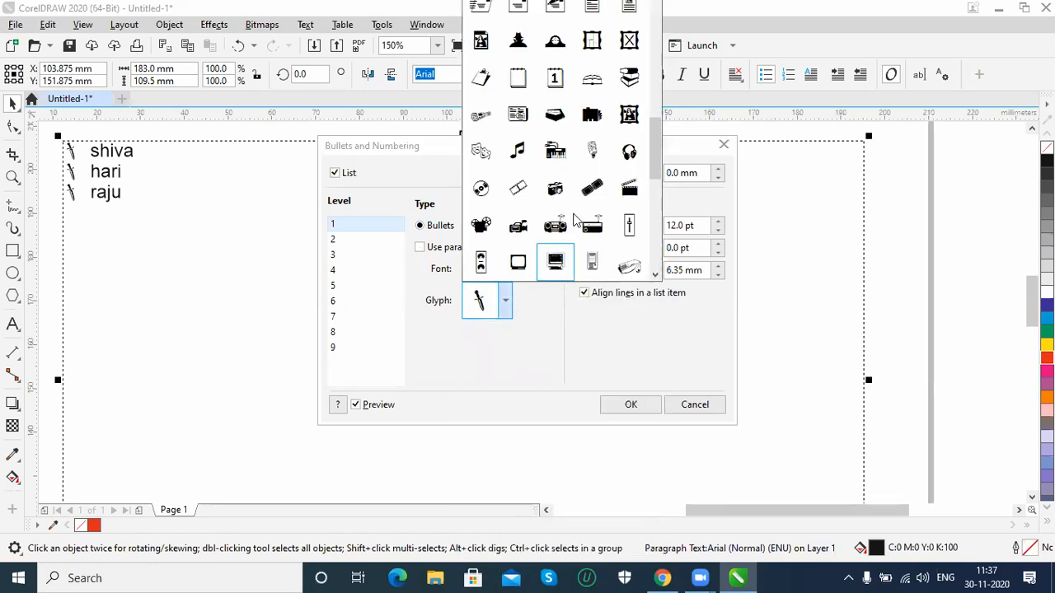
left_click_drag(654, 173, 661, 94)
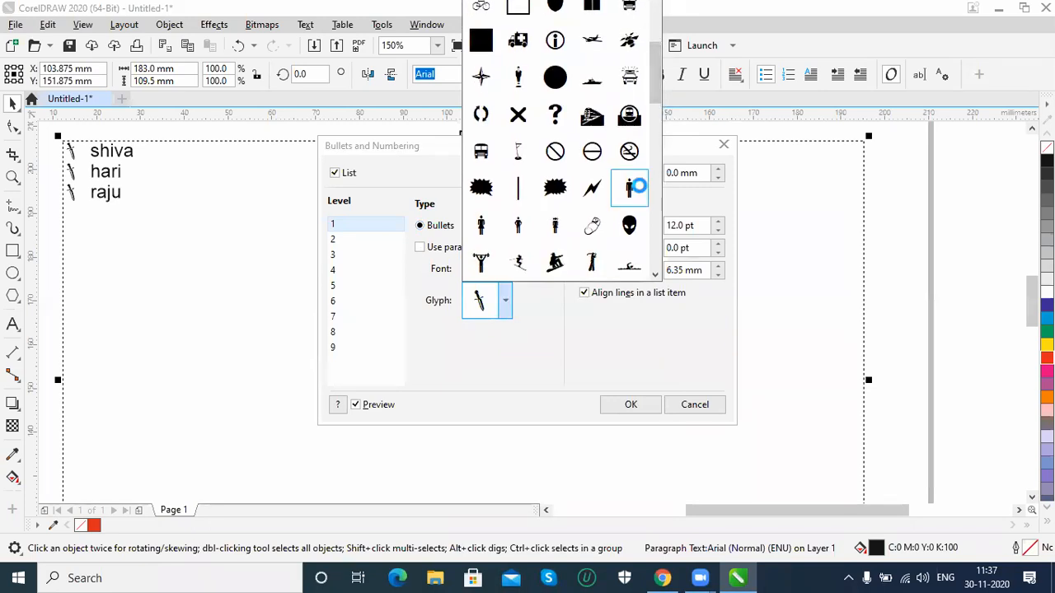
left_click(630, 188)
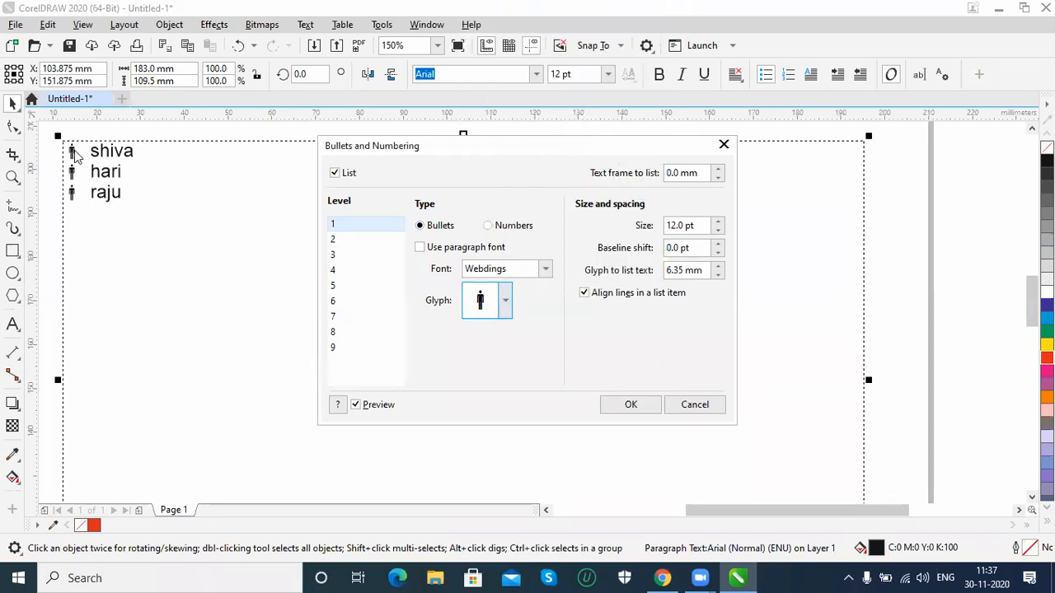
Set the bullet size to 14 pt and apply the bullet settings to the list
left_click(716, 221)
left_click(717, 221)
left_click(716, 221)
left_click(717, 220)
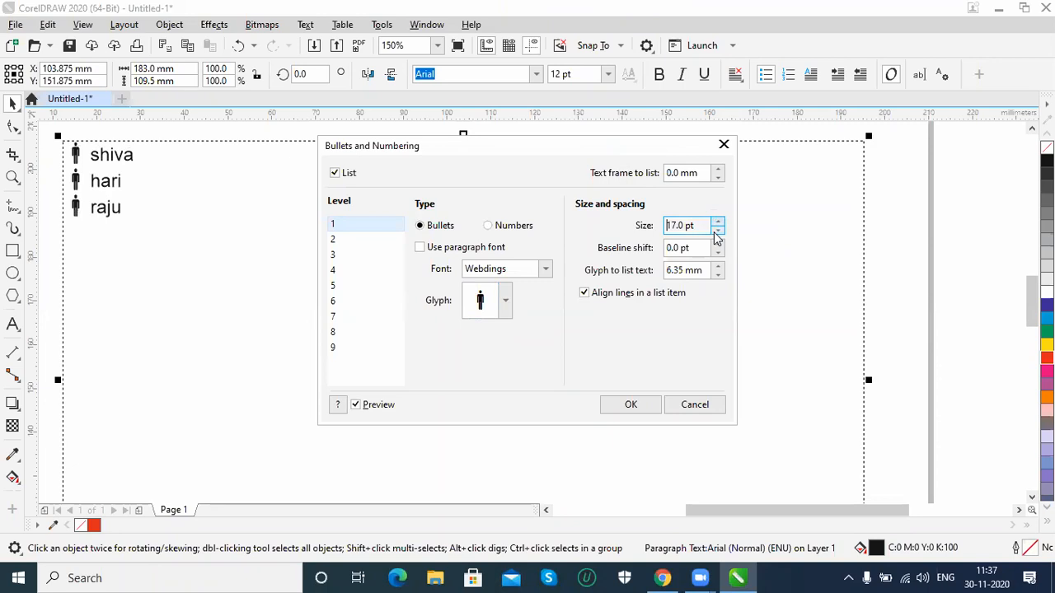
left_click(716, 230)
left_click(716, 230)
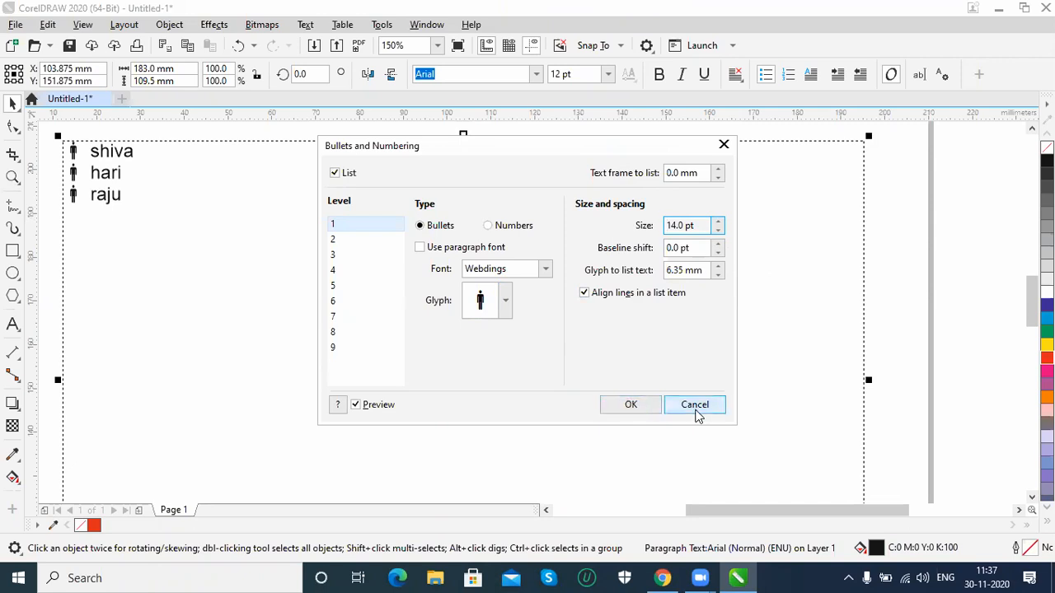
left_click(628, 404)
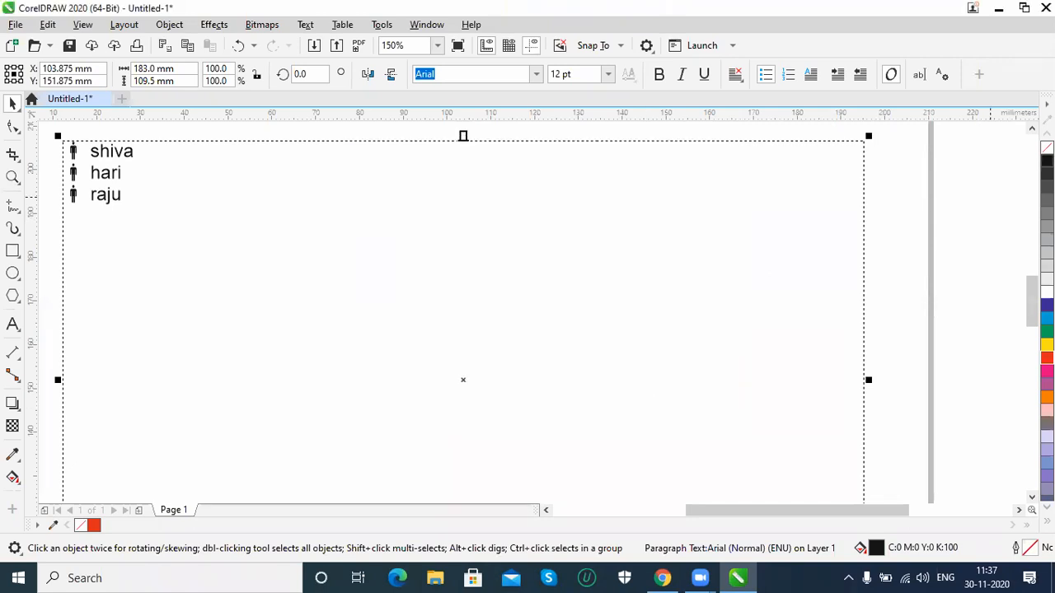
Move the SOMETHING text down to just above the bulleted list
left_click(1032, 128)
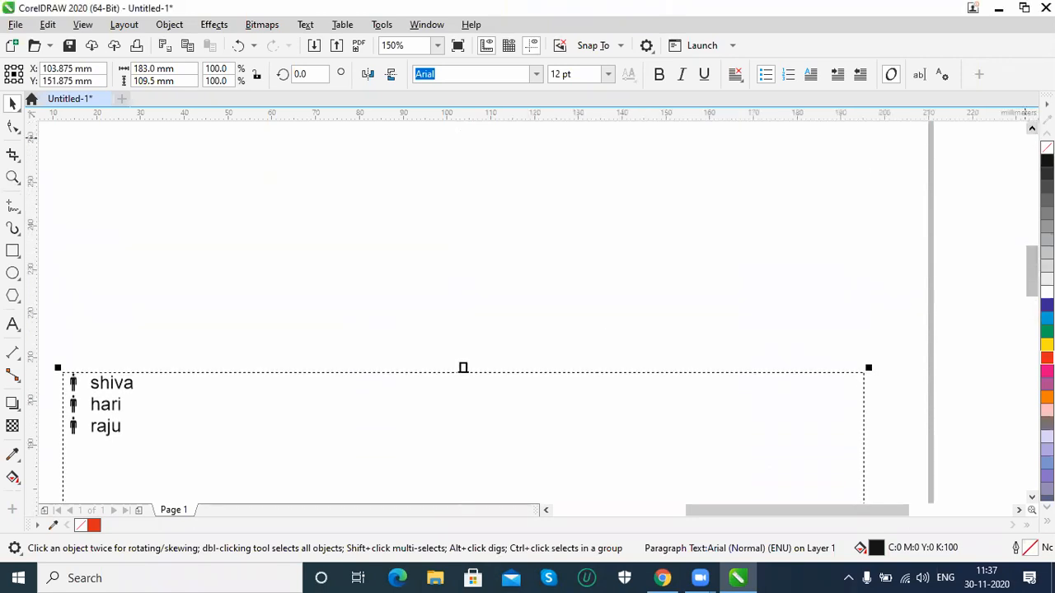
left_click_drag(551, 147, 579, 320)
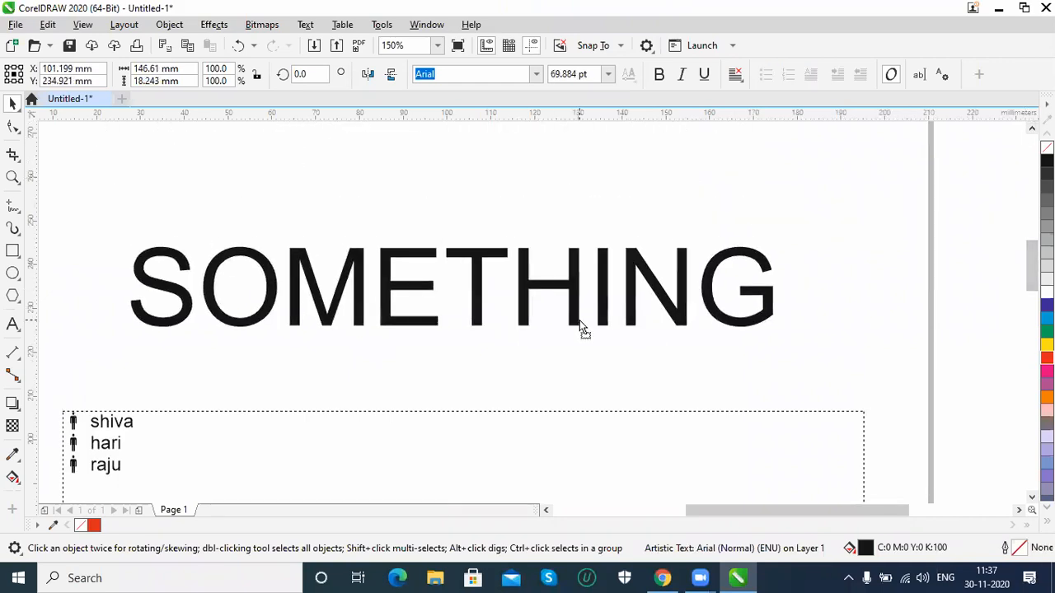
left_click(341, 24)
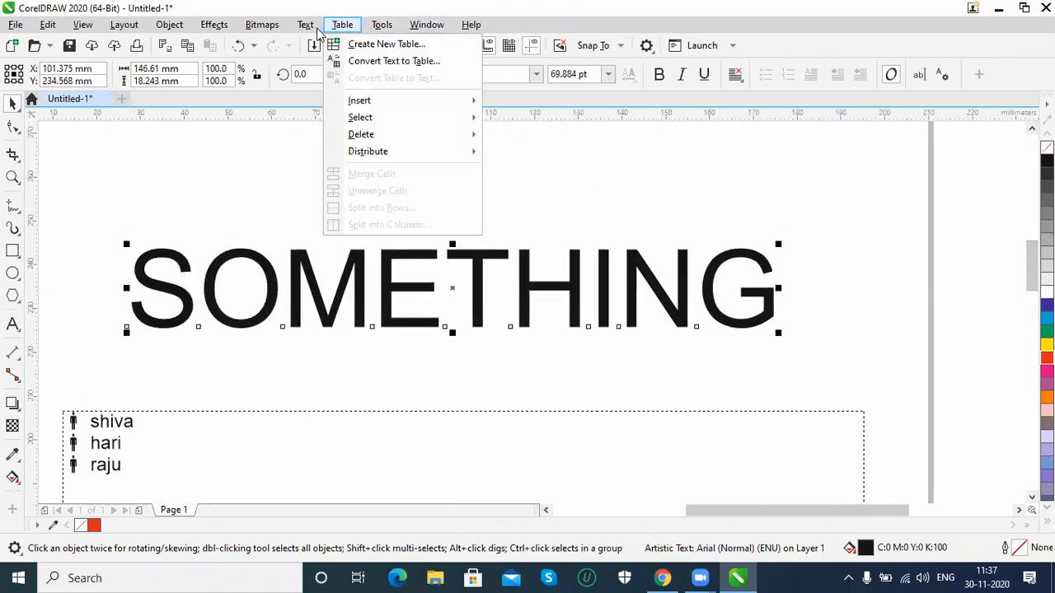
mouse_move(313, 26)
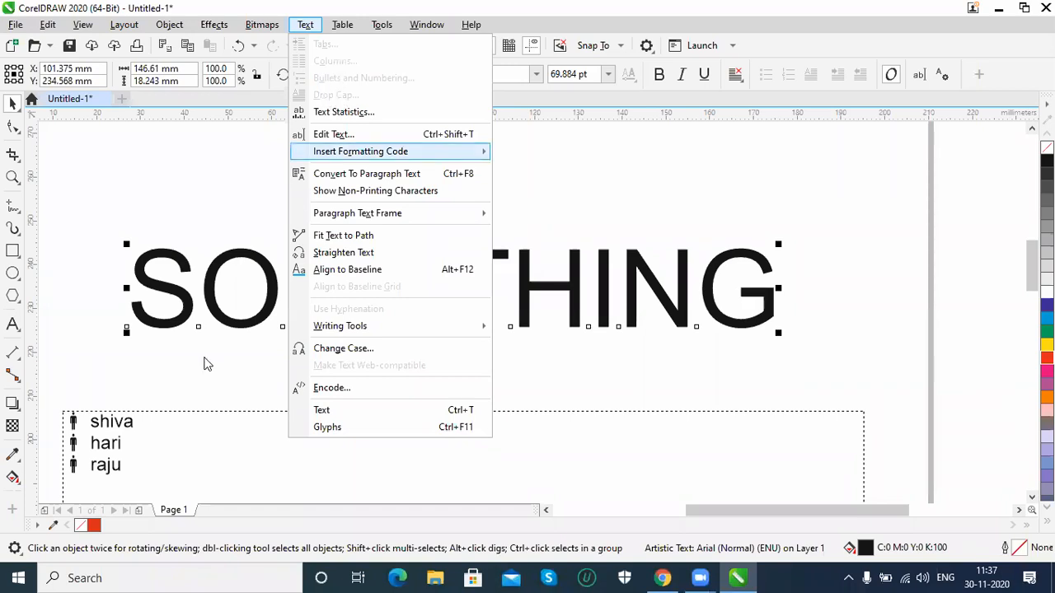
Remove the bullets from the three-line paragraph text by turning off its list formatting
left_click(115, 433)
left_click(113, 428)
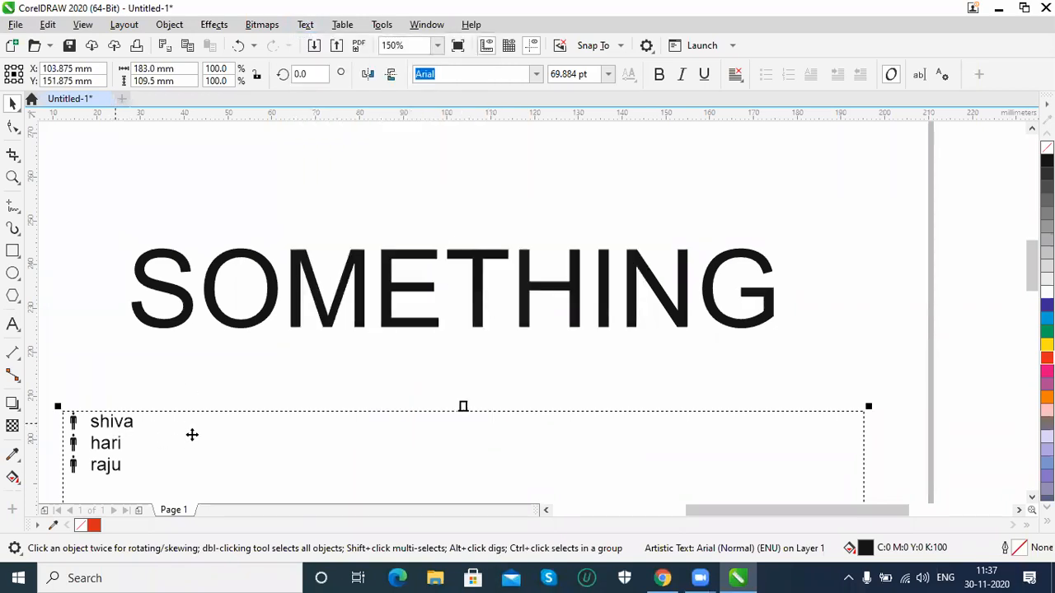
left_click(316, 30)
left_click(330, 80)
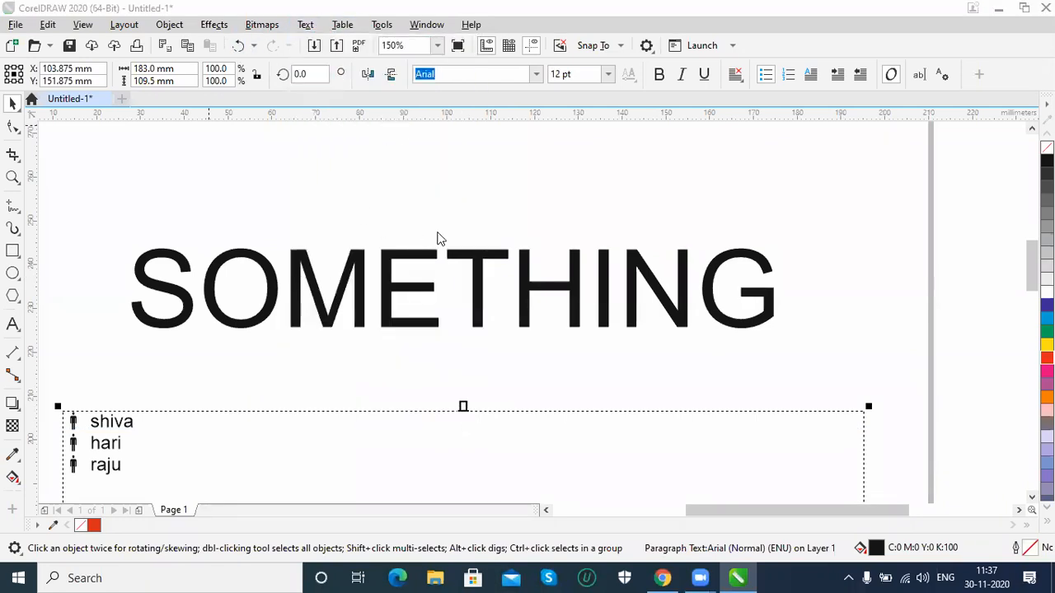
left_click(335, 173)
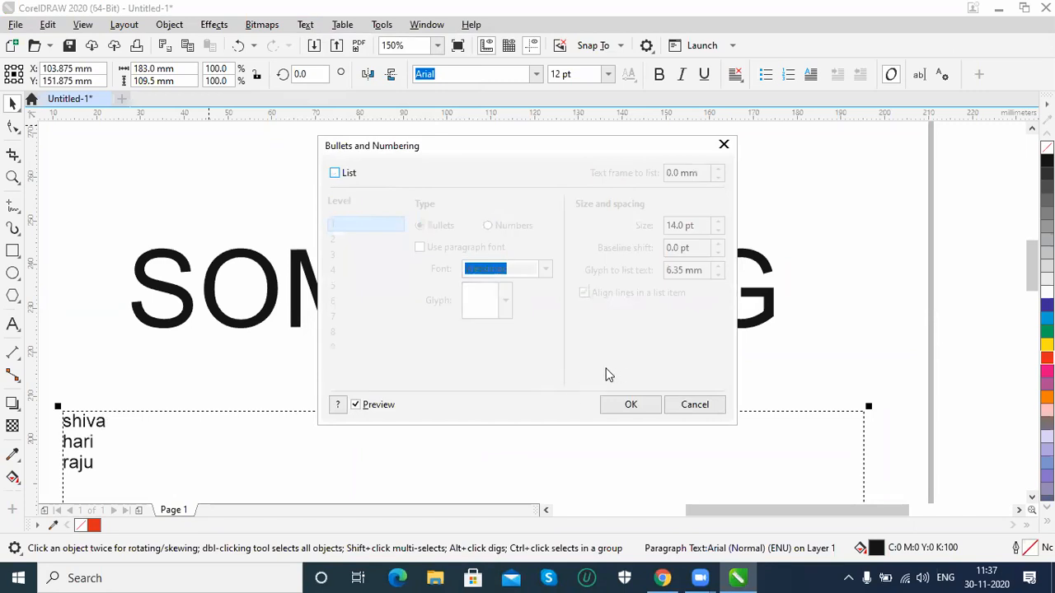
left_click(628, 404)
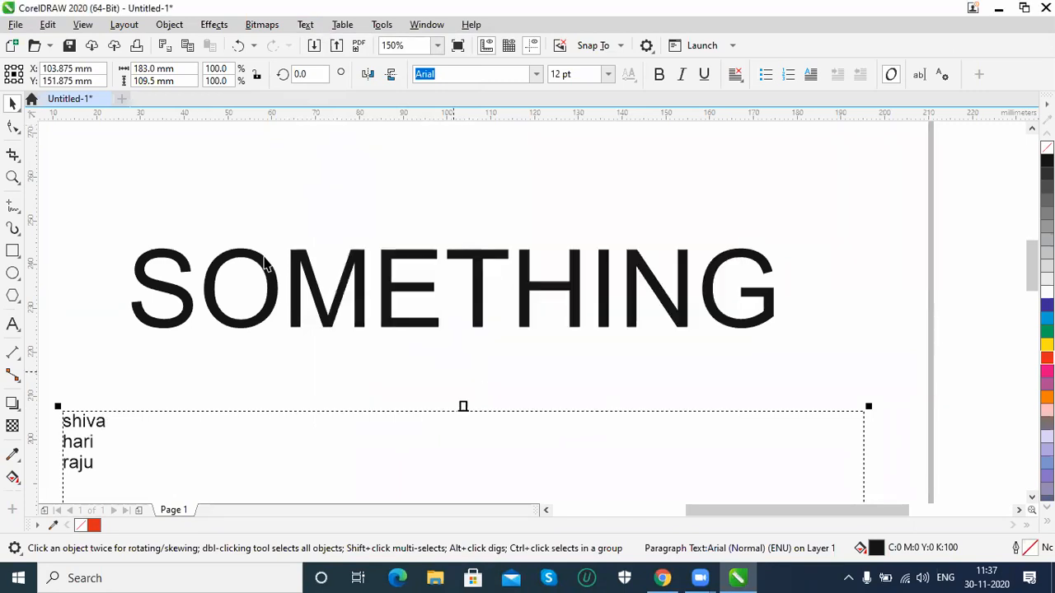
Try a drop cap on the three-line paragraph text and discard the previewed setting
left_click(306, 24)
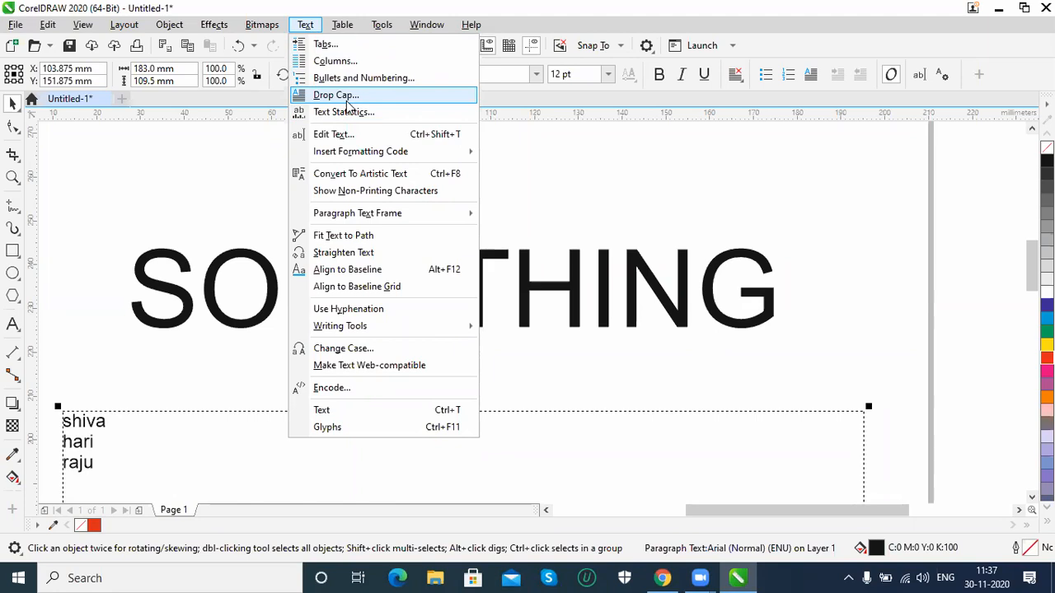
left_click(337, 95)
left_click(396, 232)
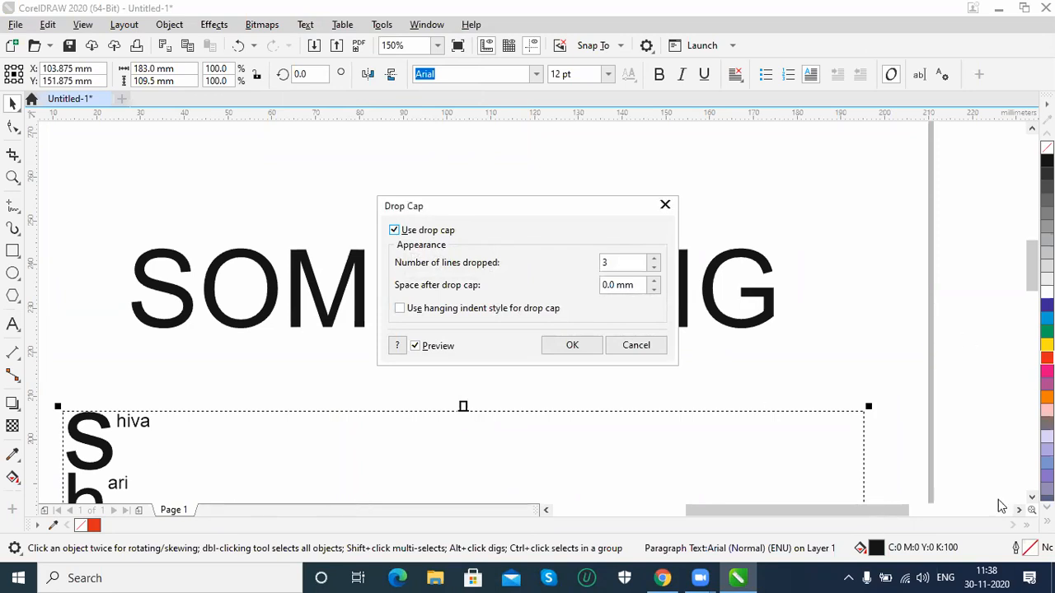
left_click(655, 351)
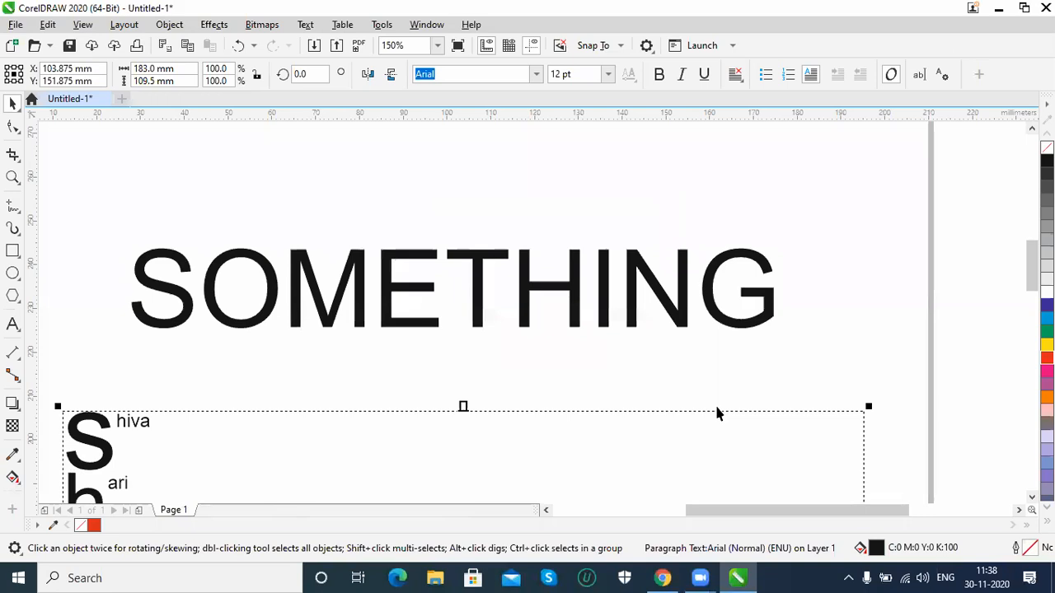
Delete the second and third names from the paragraph text, keeping only the first line
left_click(1032, 497)
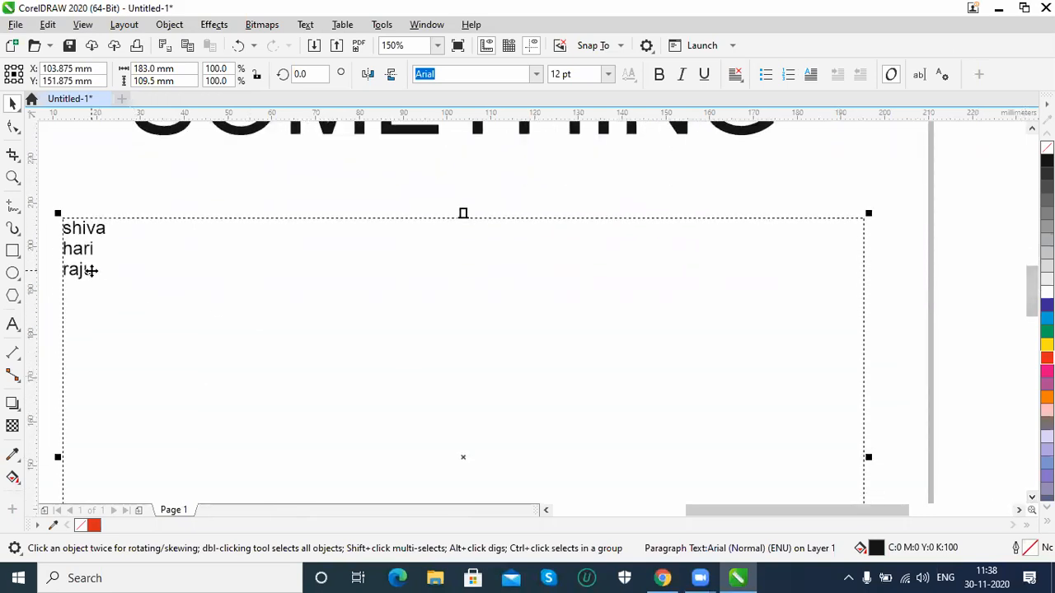
double_click(92, 270)
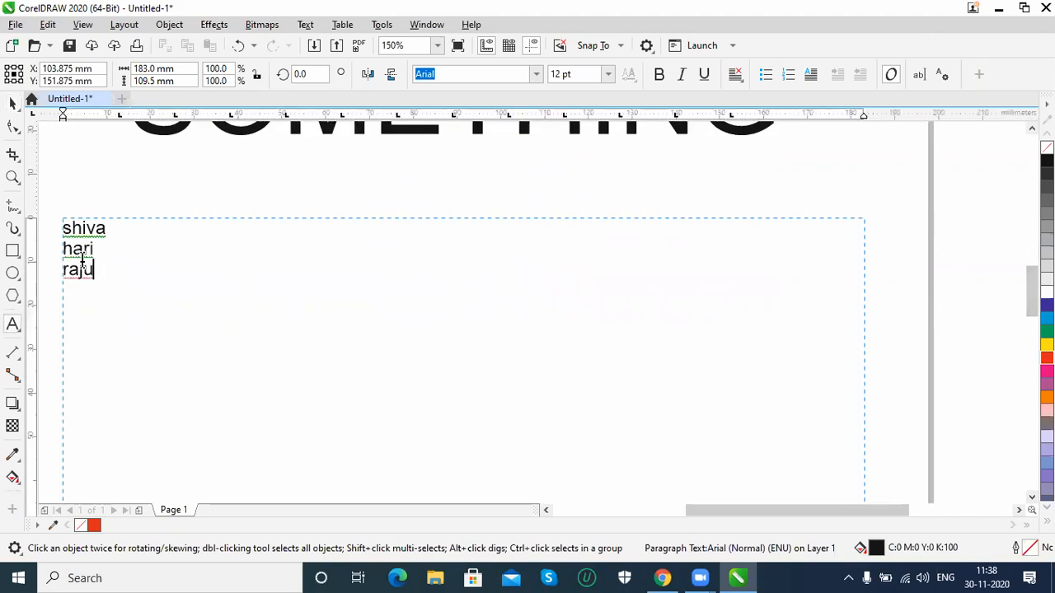
left_click_drag(88, 269, 63, 245)
key("Delete")
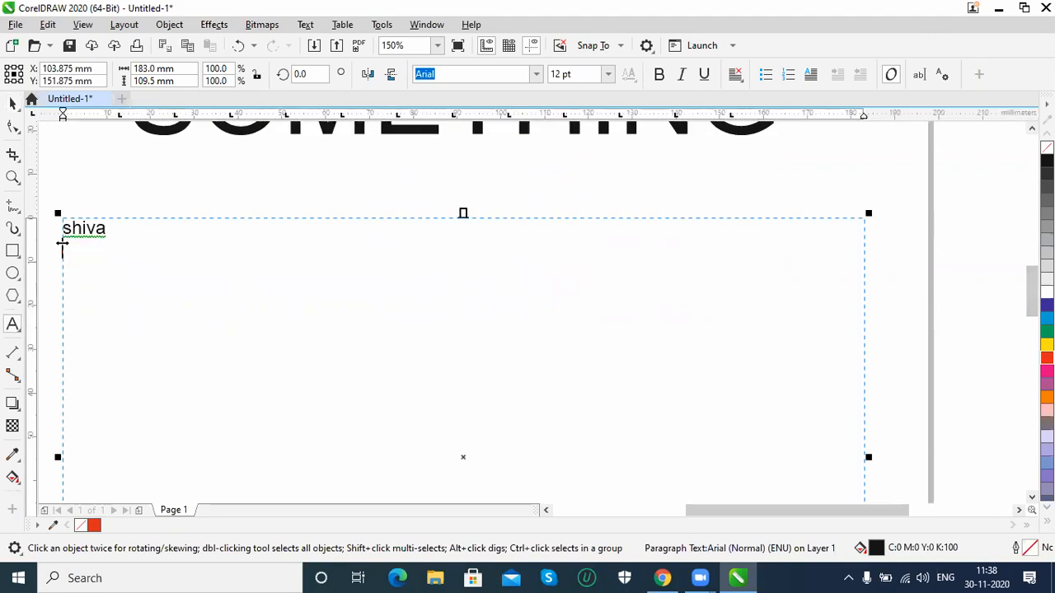
key("BackSpace")
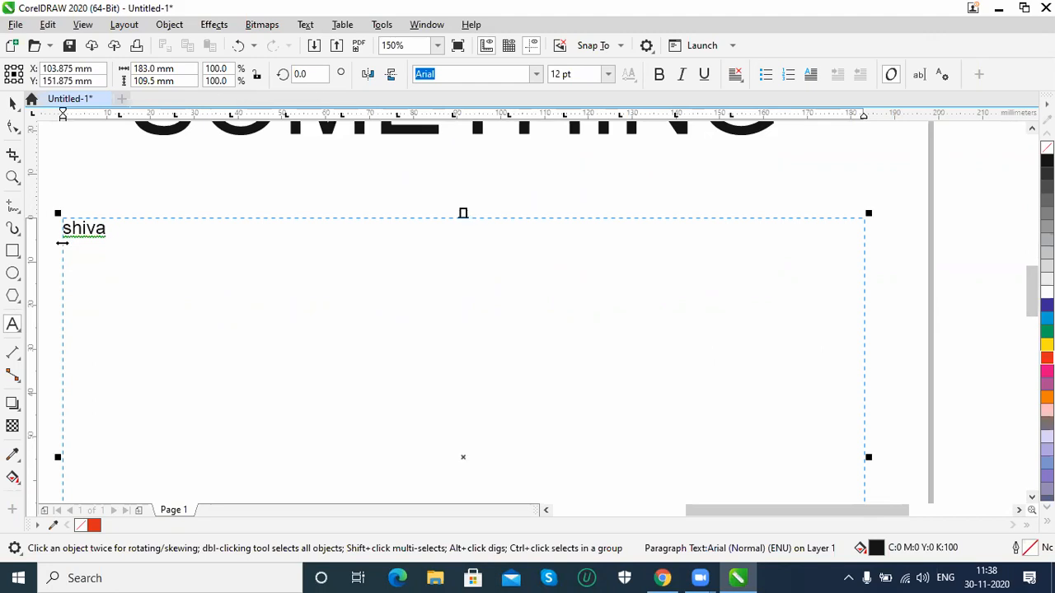
Switch to Microsoft Word, create a blank document and generate sample paragraphs with =rand()
key("super+r")
type("winword")
key("Return")
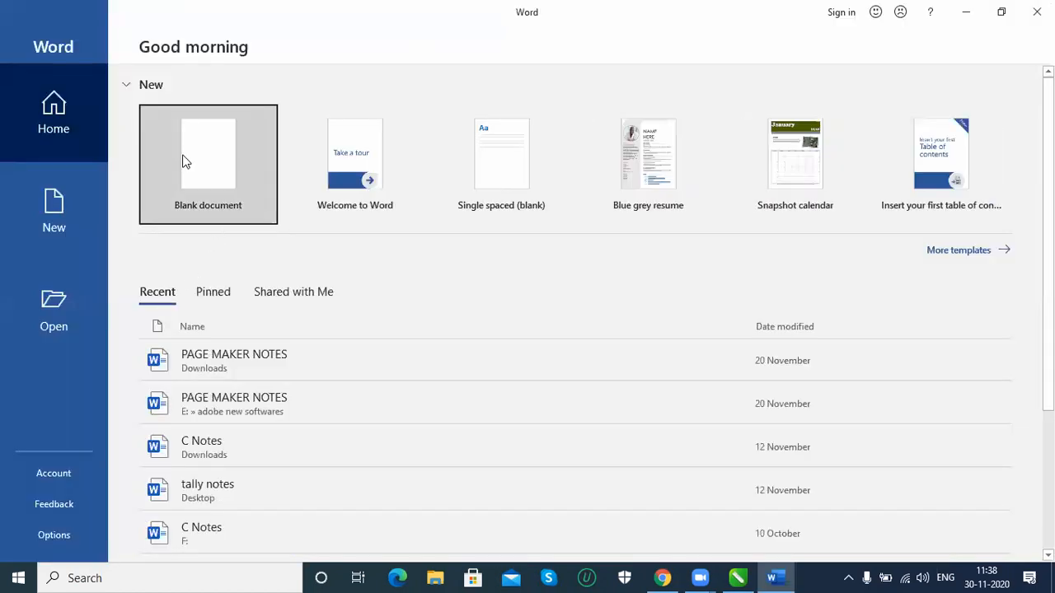
left_click(186, 162)
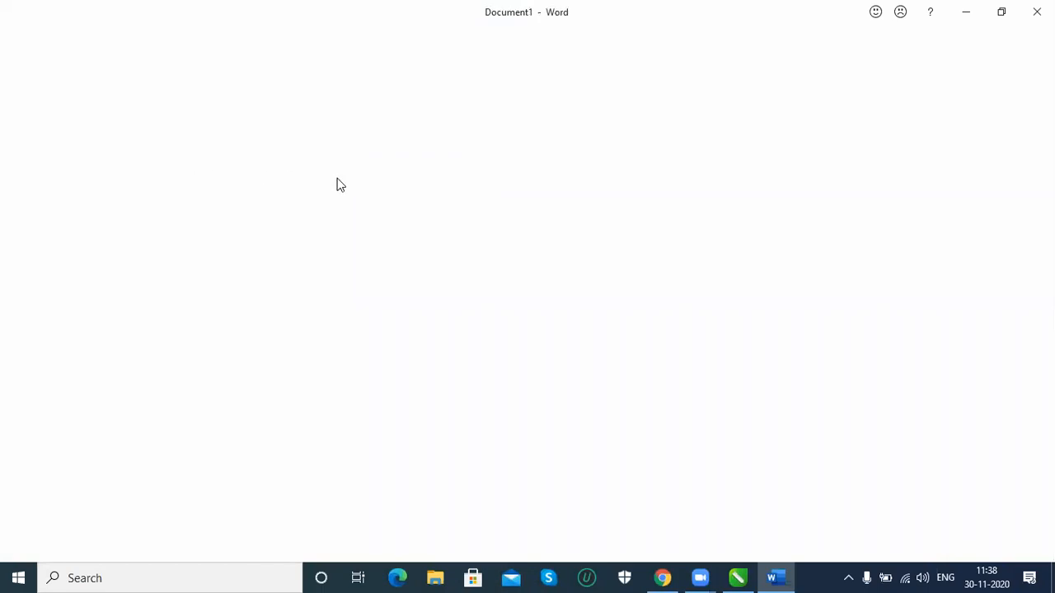
type("=rand()")
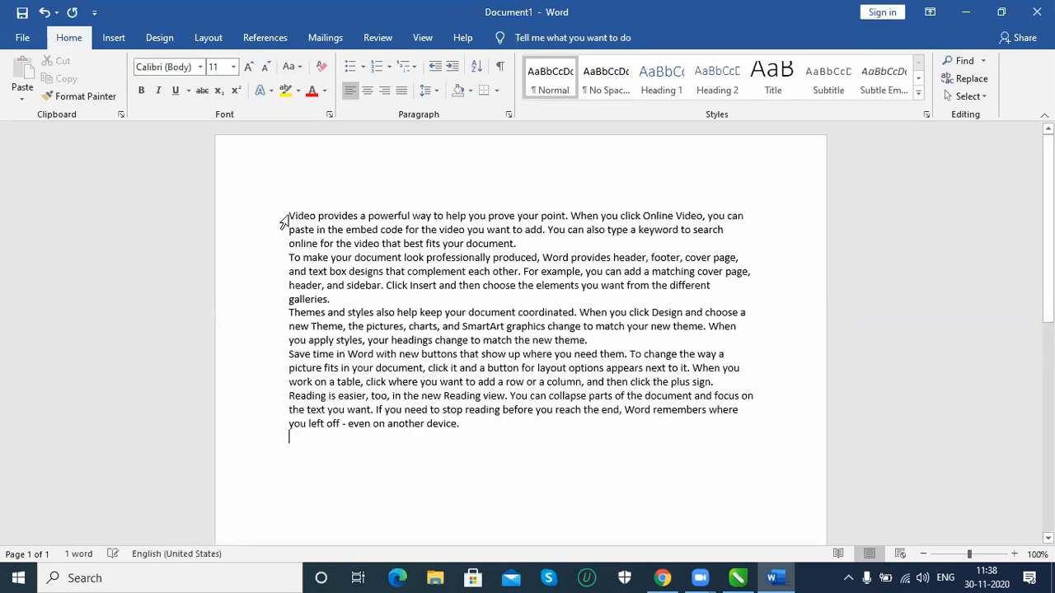
Copy the first two sample paragraphs from Word and paste them over the remaining name in the CorelDRAW text frame, keeping their fonts
left_click_drag(345, 298, 288, 221)
key("super+c")
left_click(736, 578)
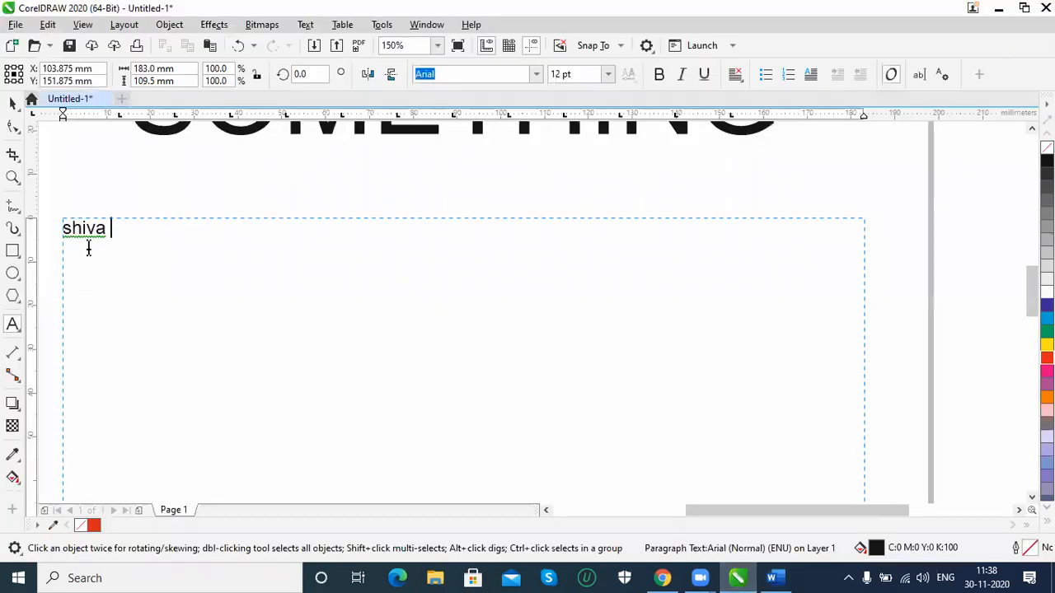
left_click_drag(111, 236, 65, 232)
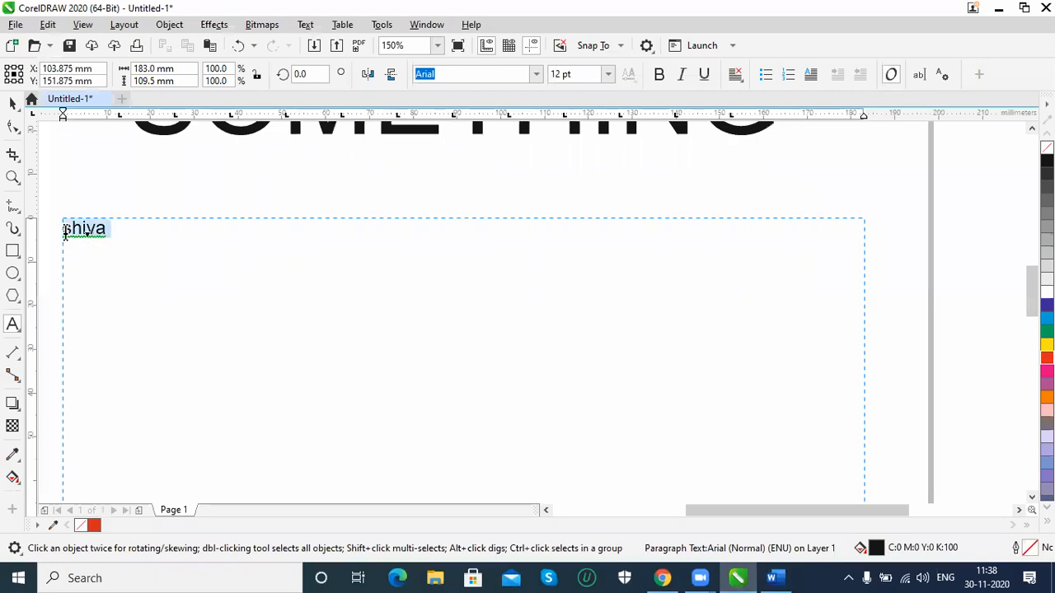
key("ctrl+v")
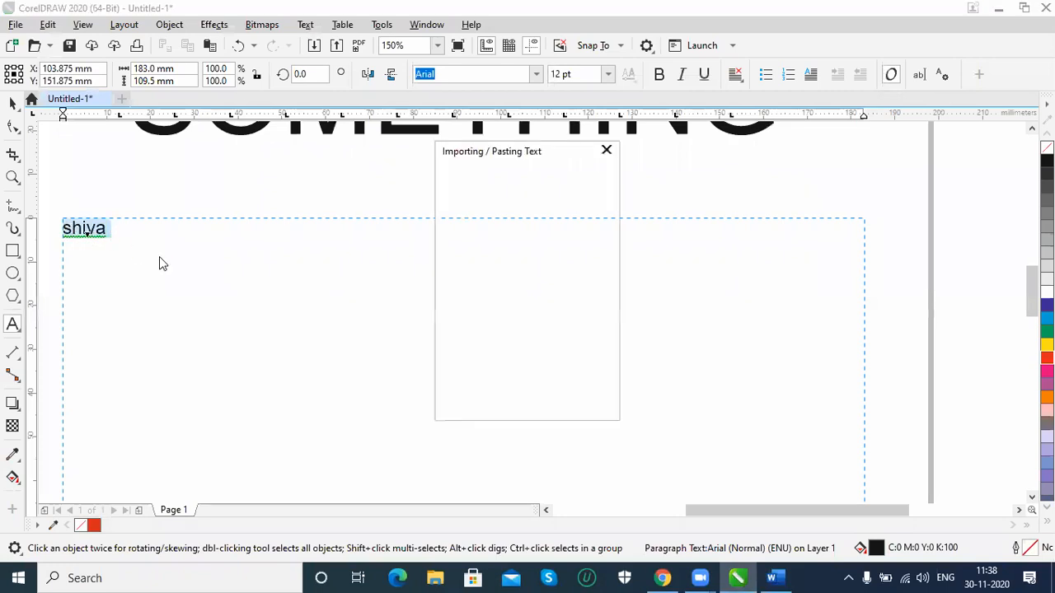
left_click(515, 403)
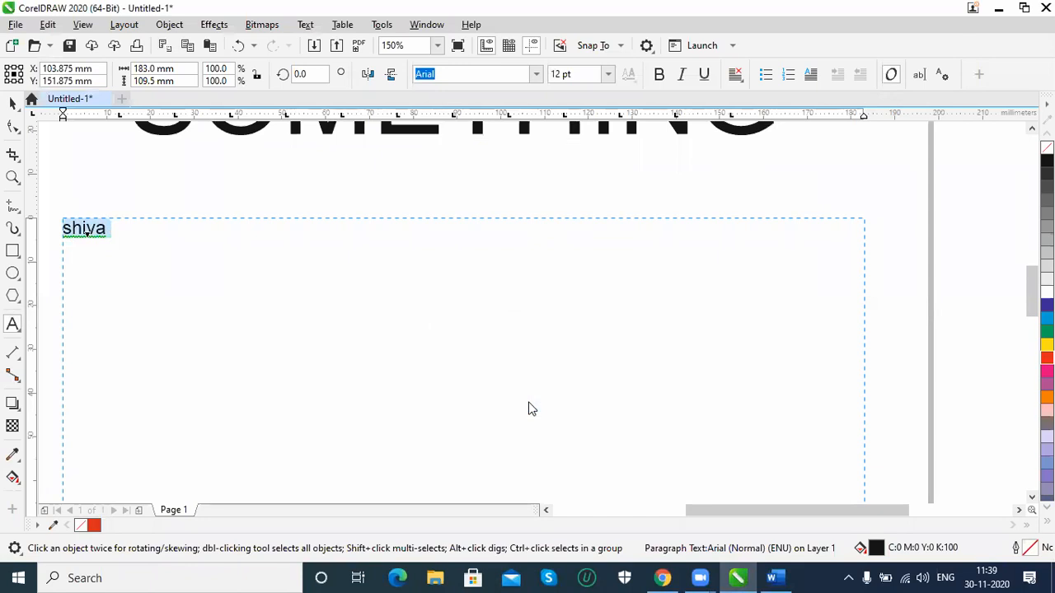
Join the two pasted paragraphs into one and paste a second copy below after a blank line, maintaining fonts and formatting
left_click(207, 271)
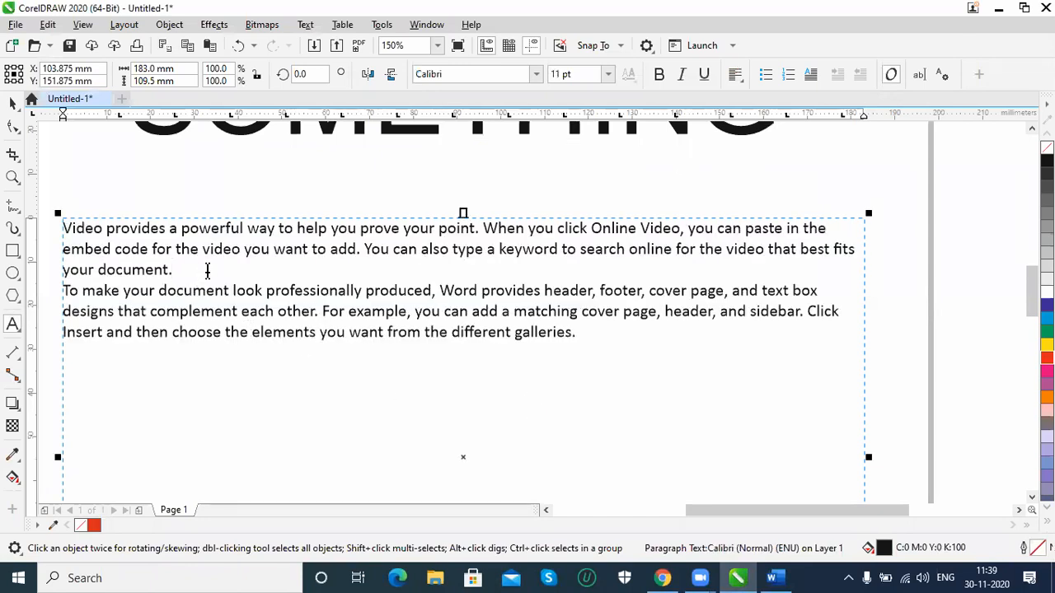
key("Delete")
left_click(694, 314)
key("Return")
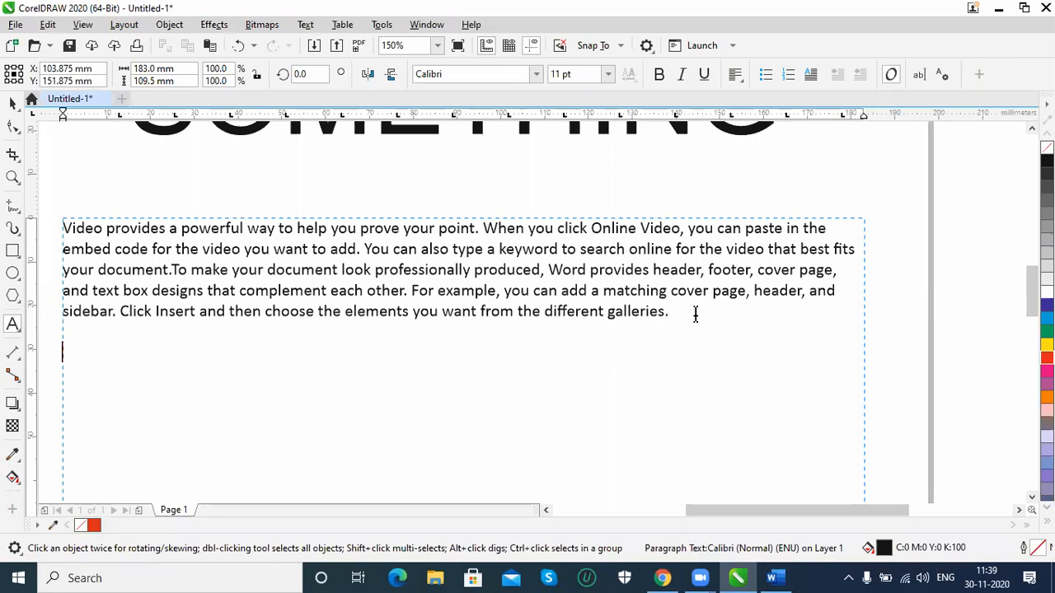
key("ctrl+v")
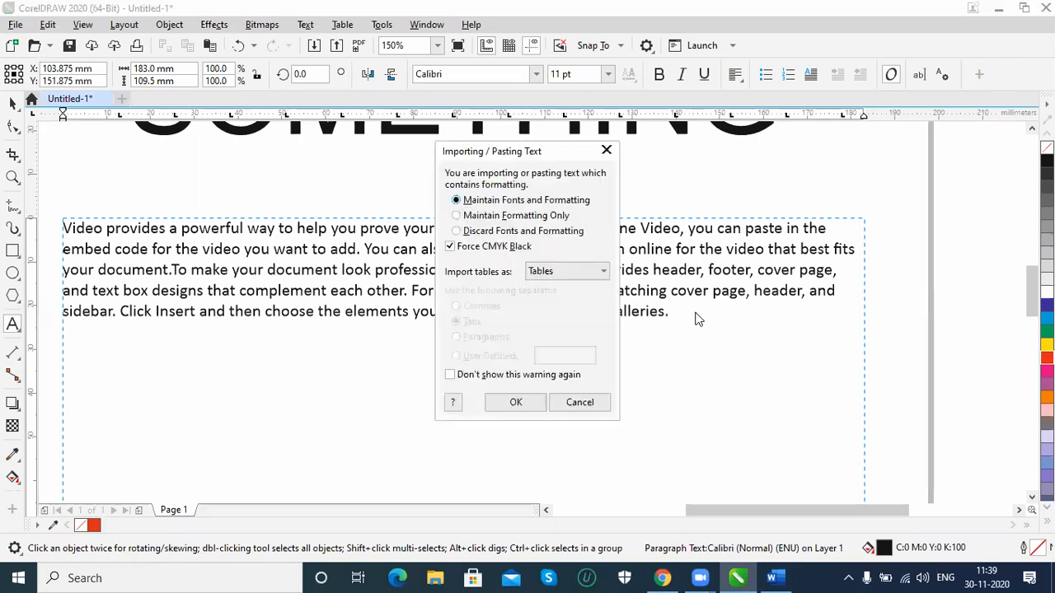
left_click(516, 402)
Apply a drop cap to the first paragraph with the number of lines dropped set to 2
left_click(189, 252)
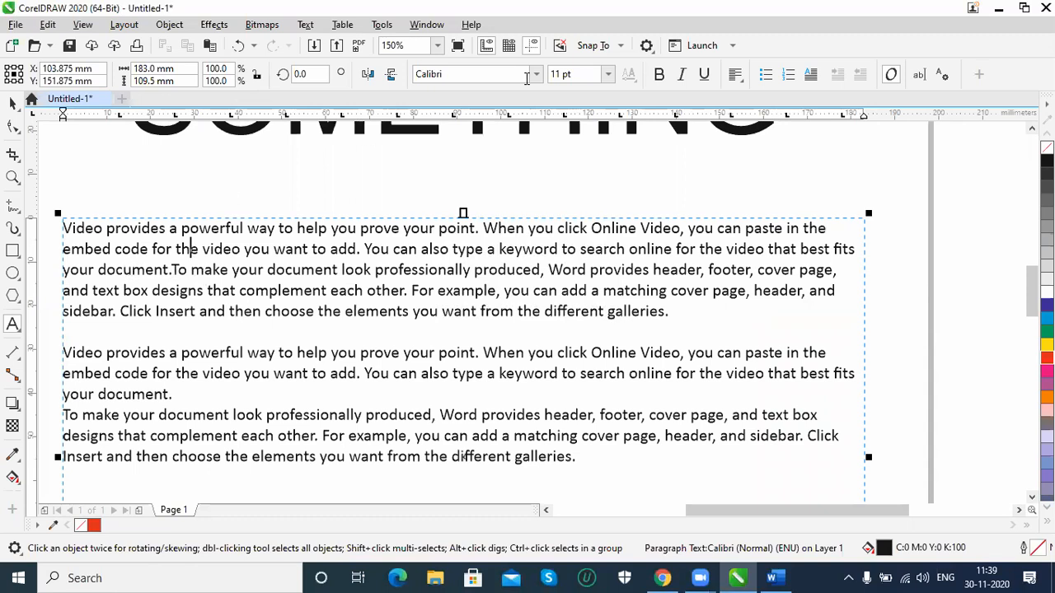
left_click(305, 25)
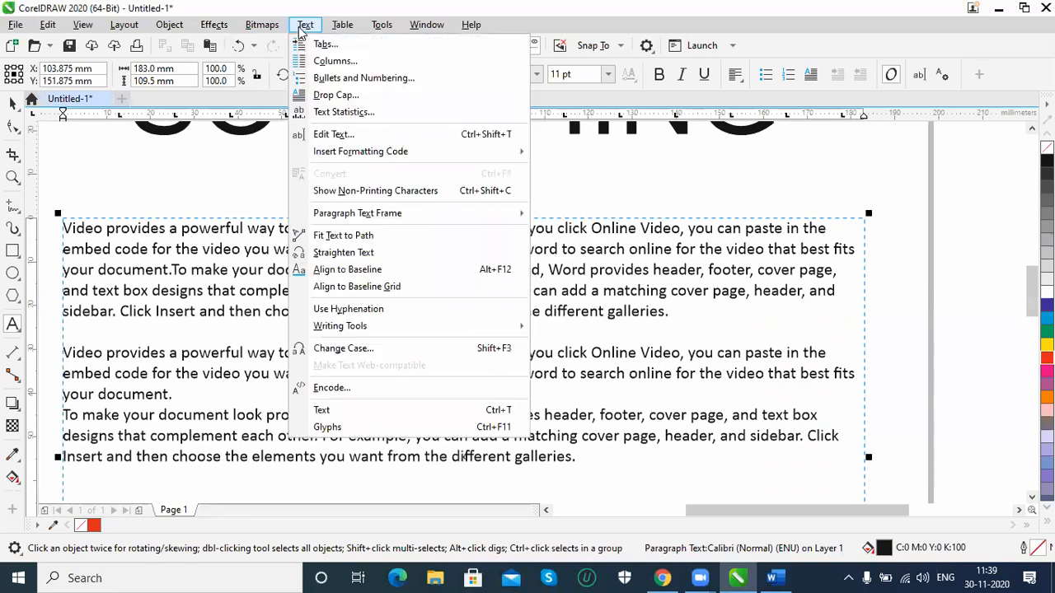
left_click(326, 99)
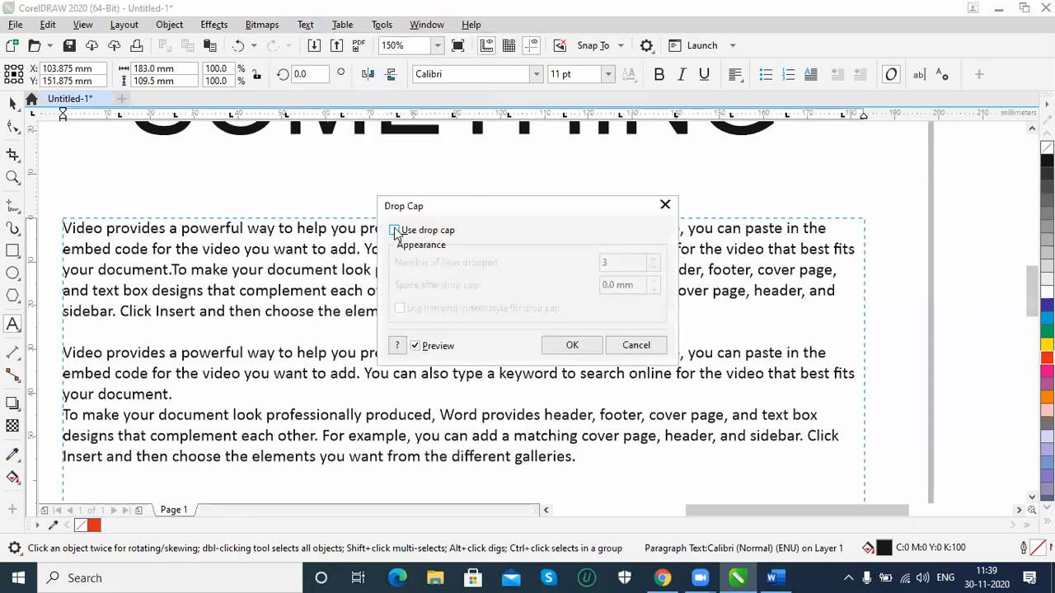
left_click(395, 230)
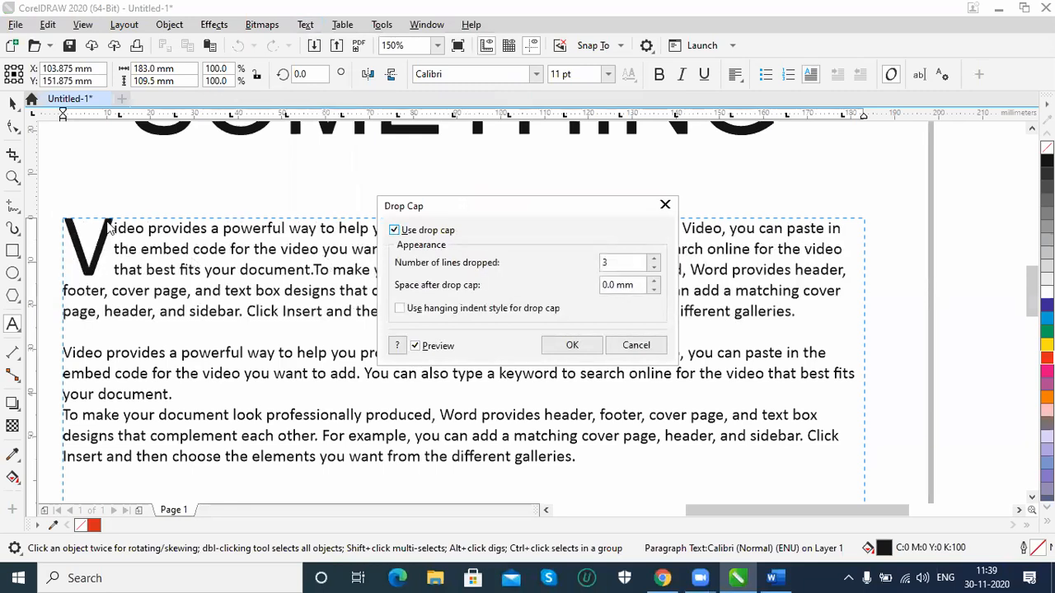
left_click(655, 260)
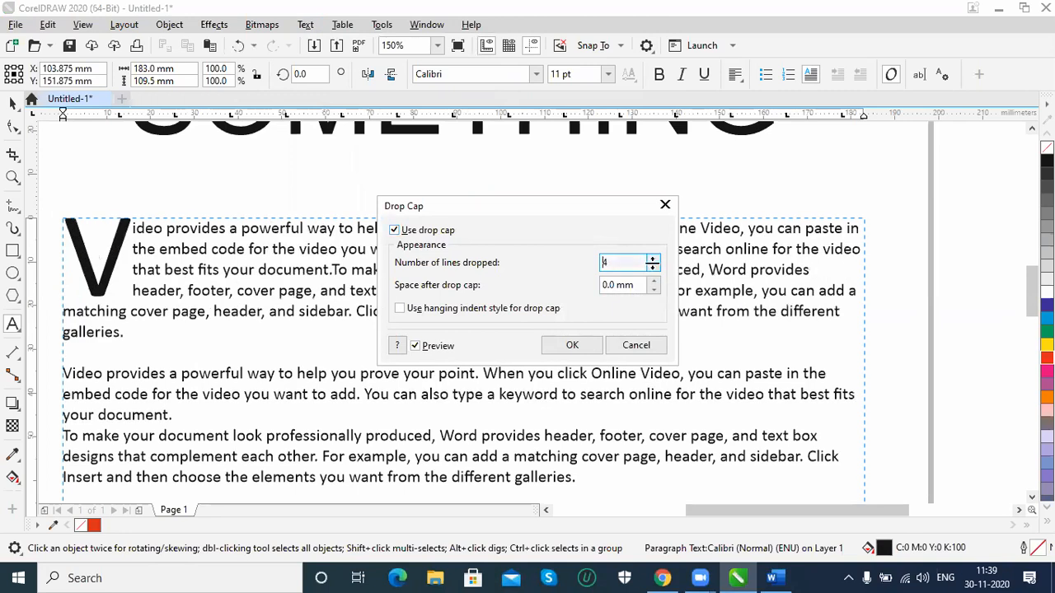
left_click(655, 271)
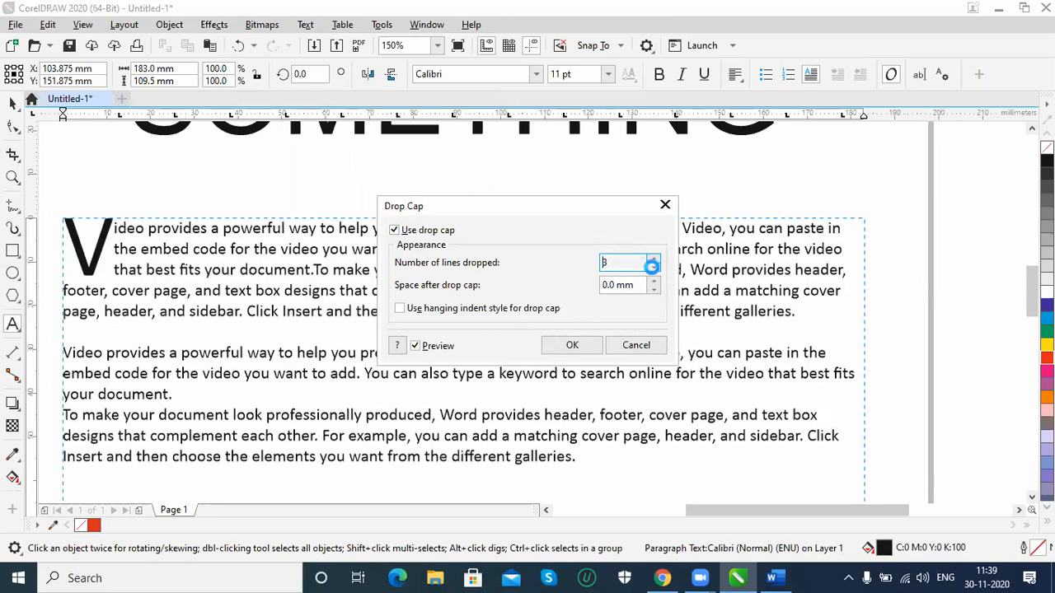
left_click(655, 270)
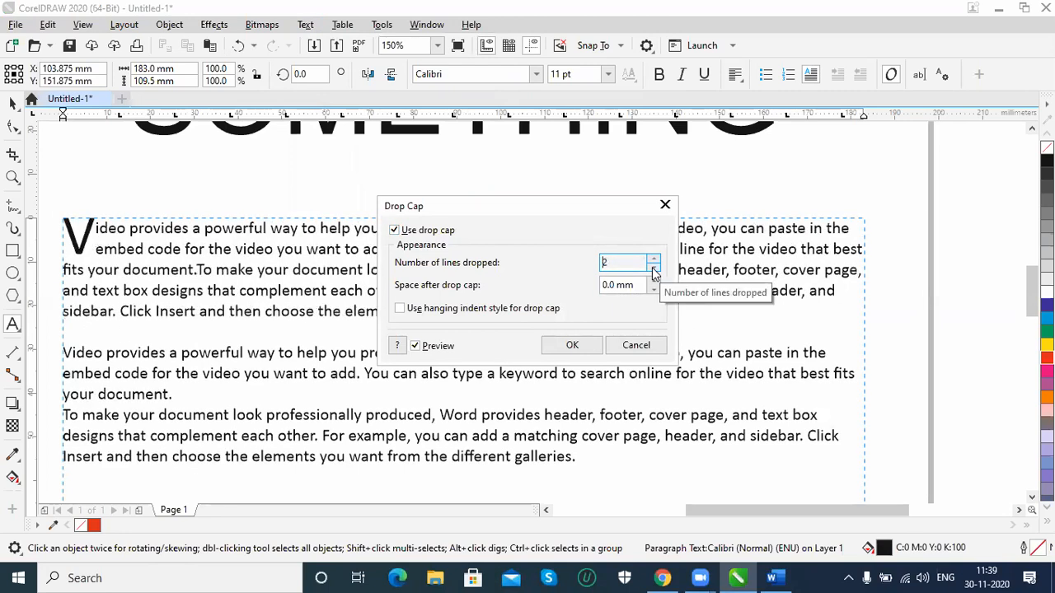
left_click(573, 346)
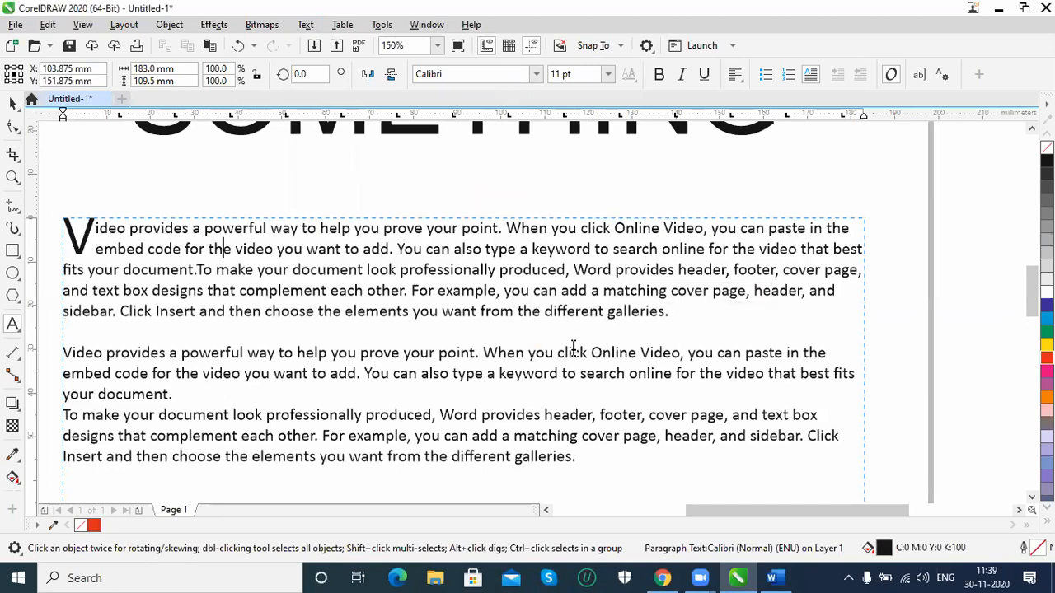
Remove the drop cap from the first paragraph
left_click(311, 25)
left_click(321, 96)
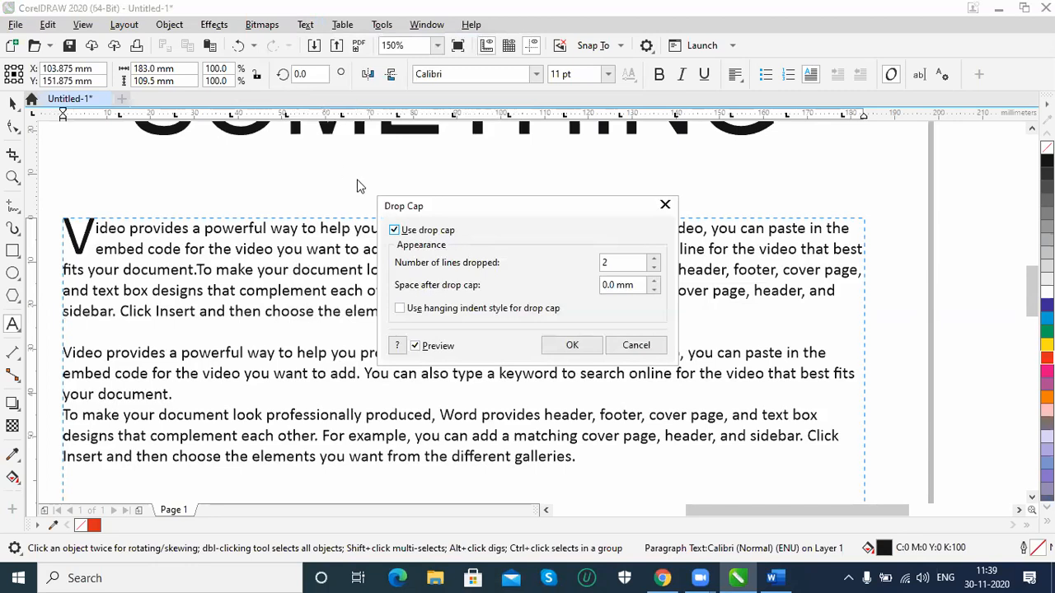
left_click(395, 230)
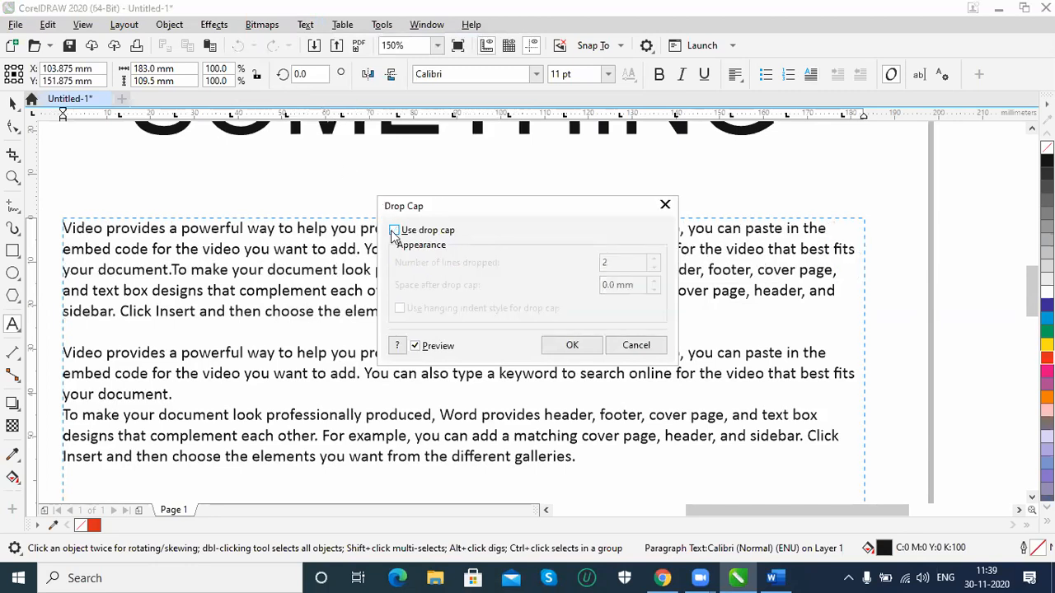
left_click(576, 346)
Examine the text statistics of the paragraph frame, including its paragraph, line, word and character counts and fonts used
left_click(311, 29)
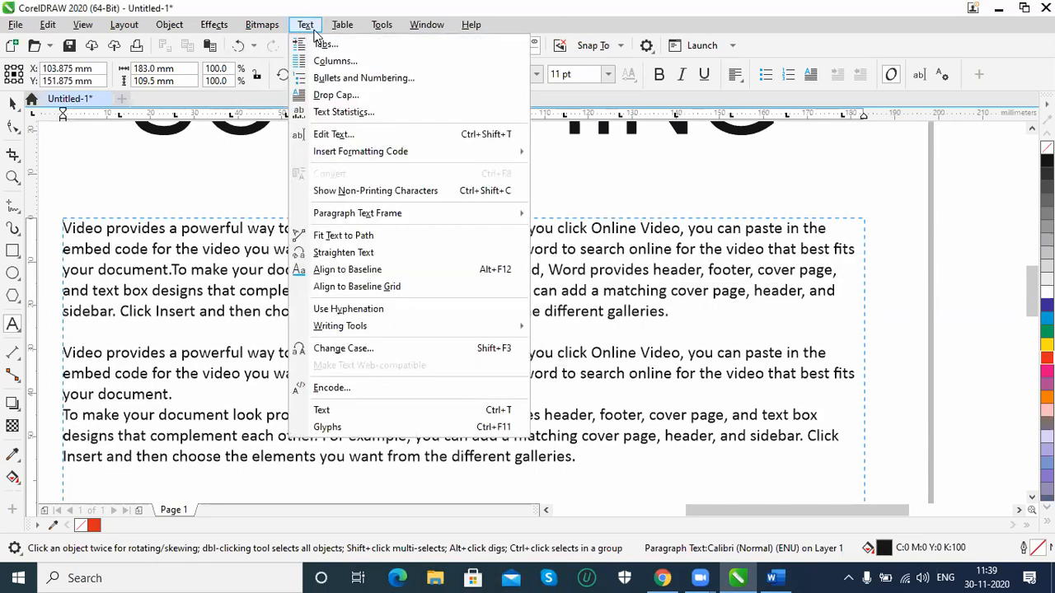
left_click(350, 113)
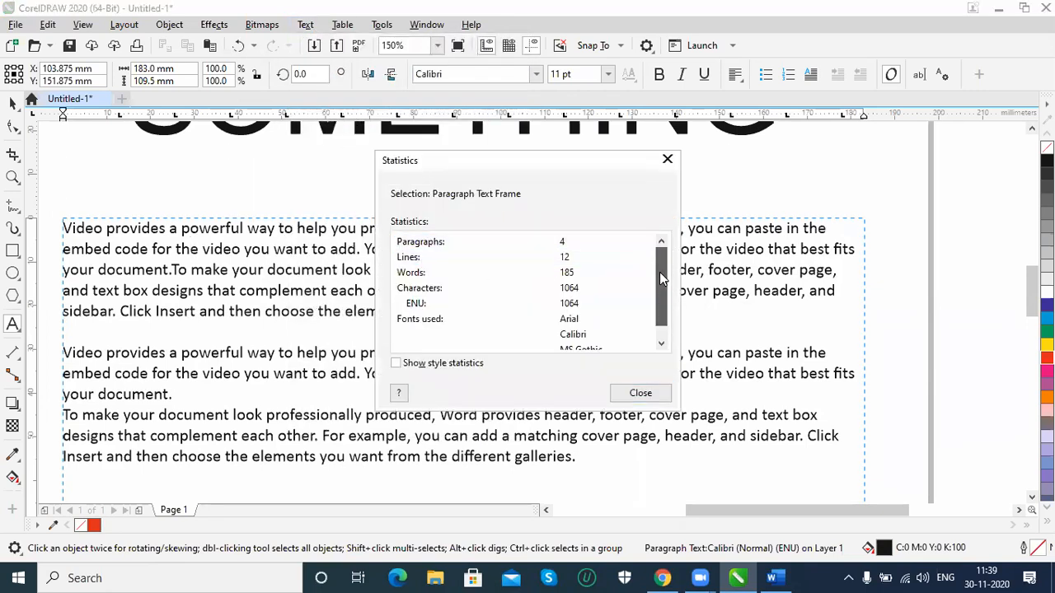
left_click_drag(660, 272, 659, 289)
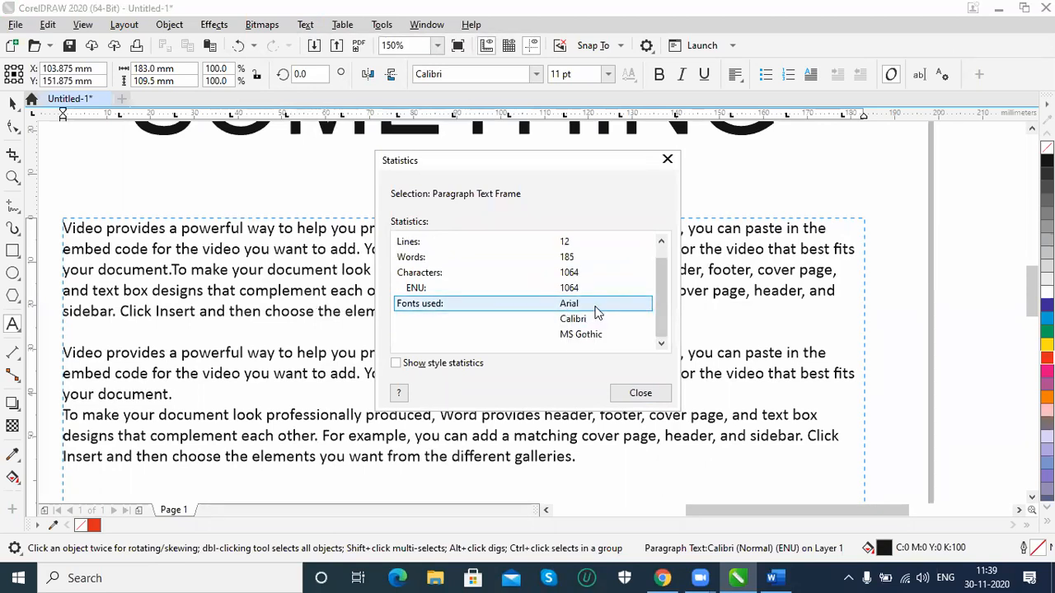
scroll(536, 301, "up", 1)
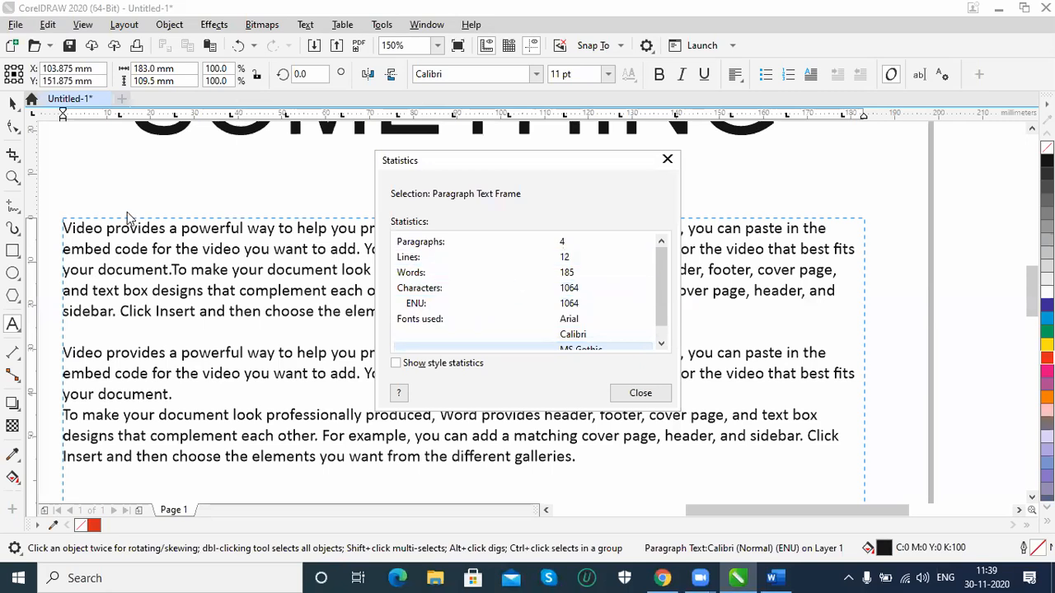
Review the paragraph frame's full content in the text editor and close it without changes
left_click(641, 393)
left_click(305, 24)
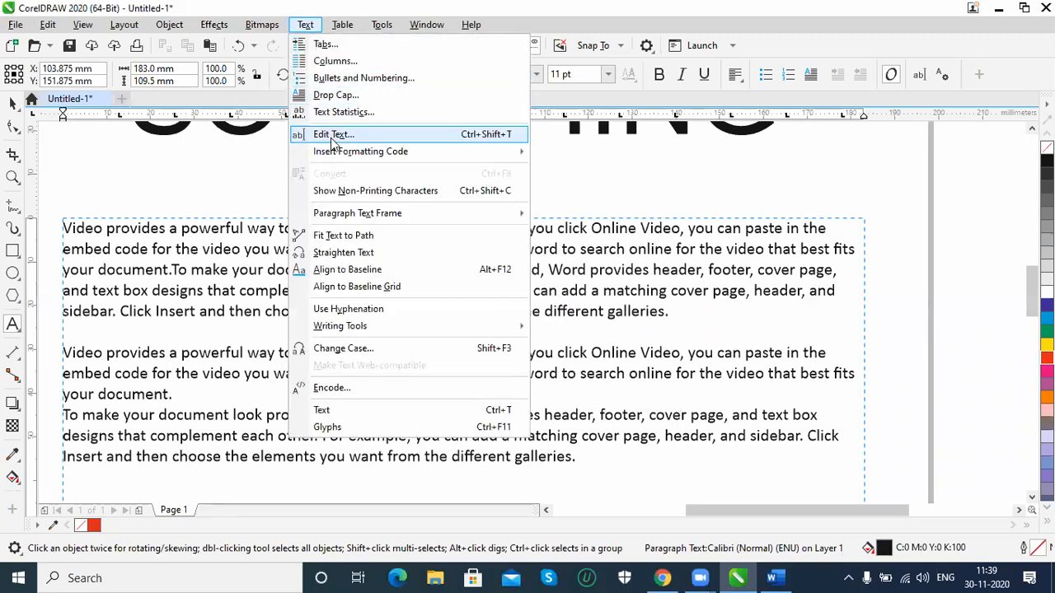
left_click(330, 138)
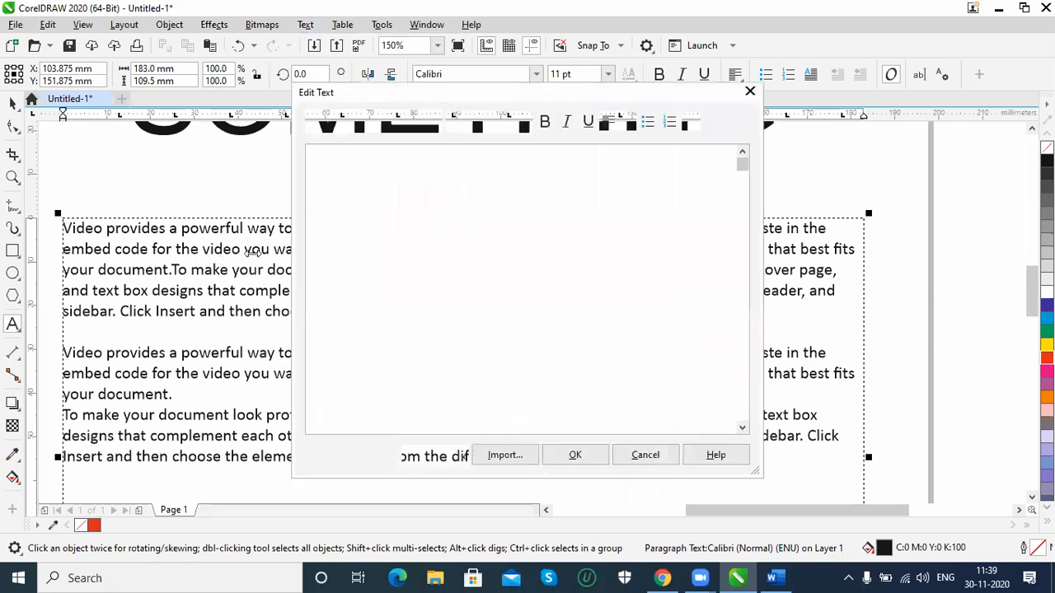
scroll(404, 240, "down", 2)
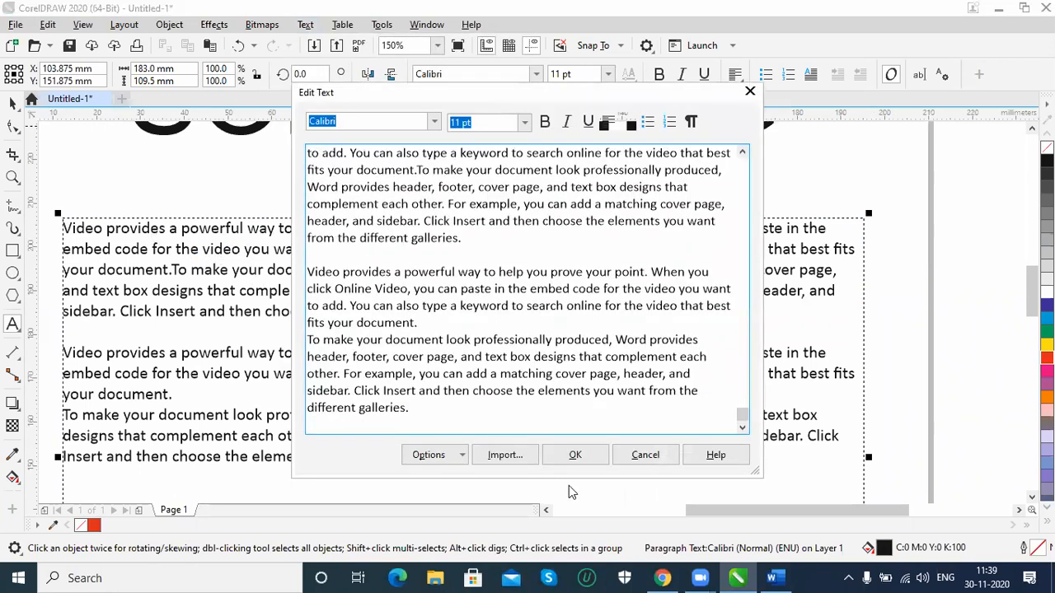
left_click(645, 455)
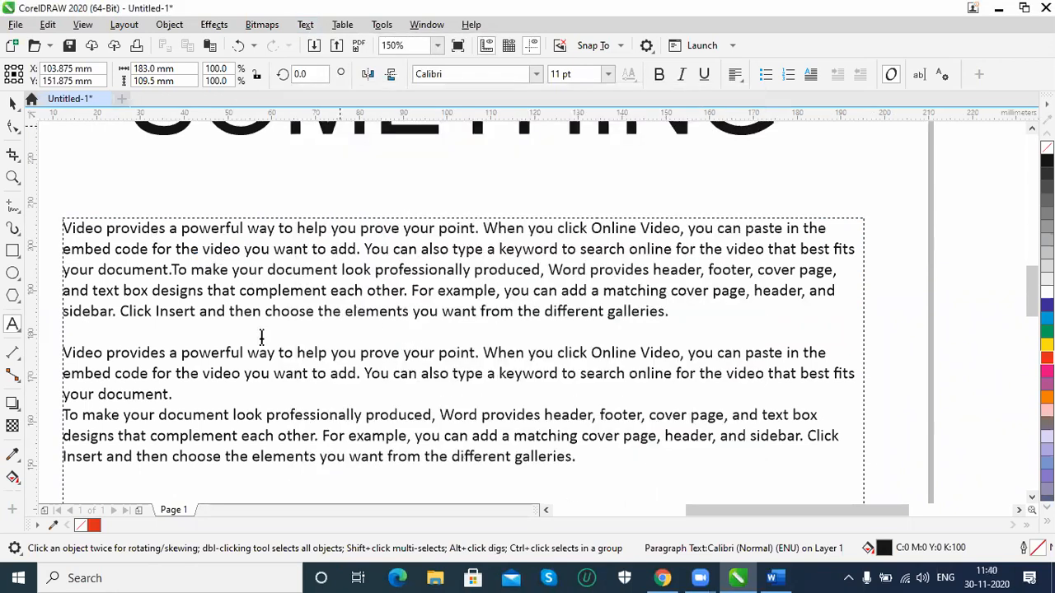
Fit the paragraph text to its frame so both copies fill the available area
left_click(202, 394)
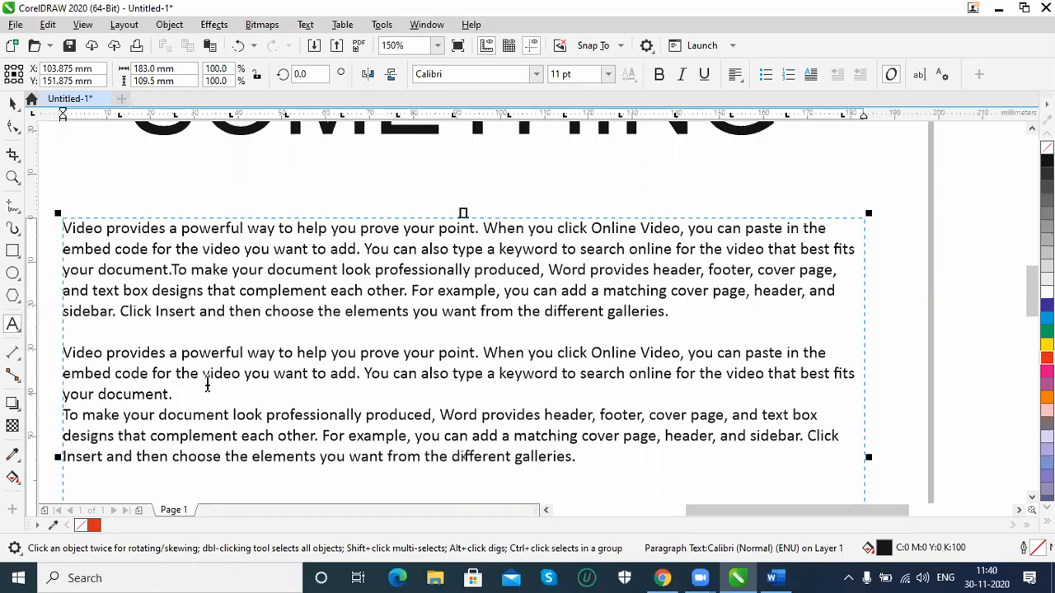
left_click(304, 24)
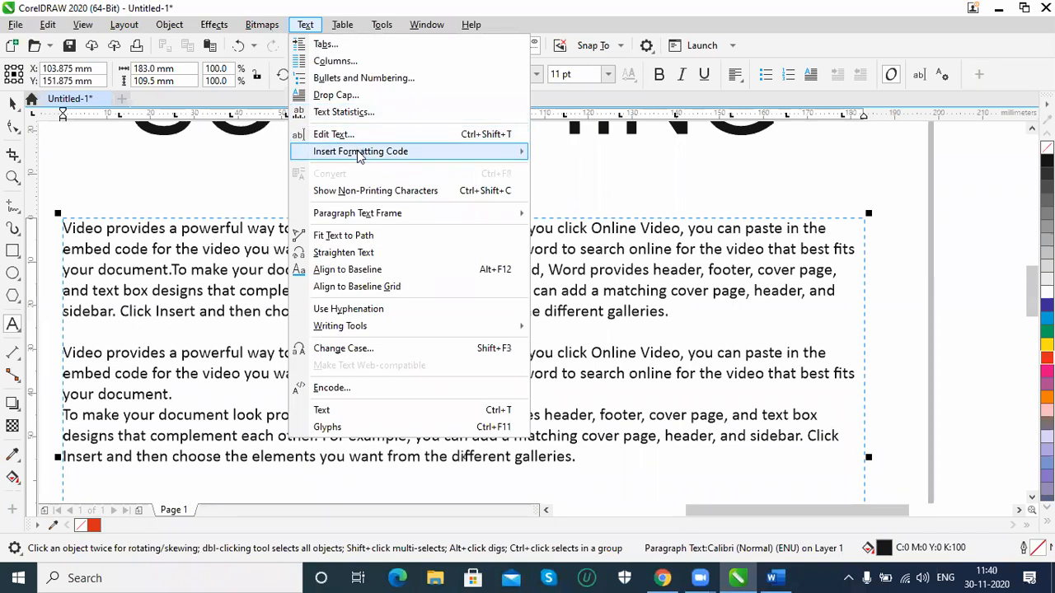
mouse_move(360, 155)
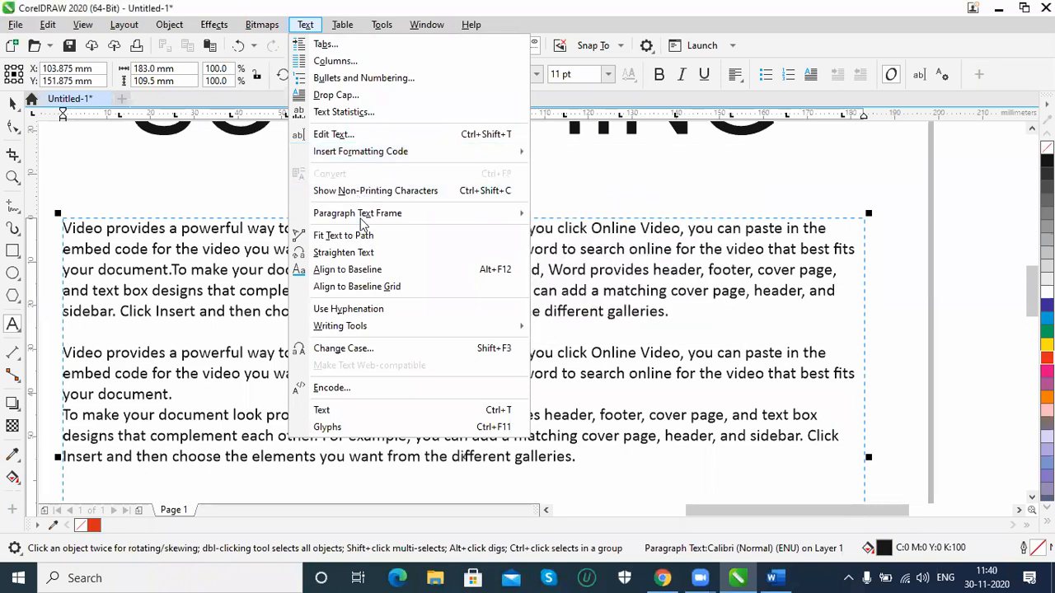
mouse_move(360, 216)
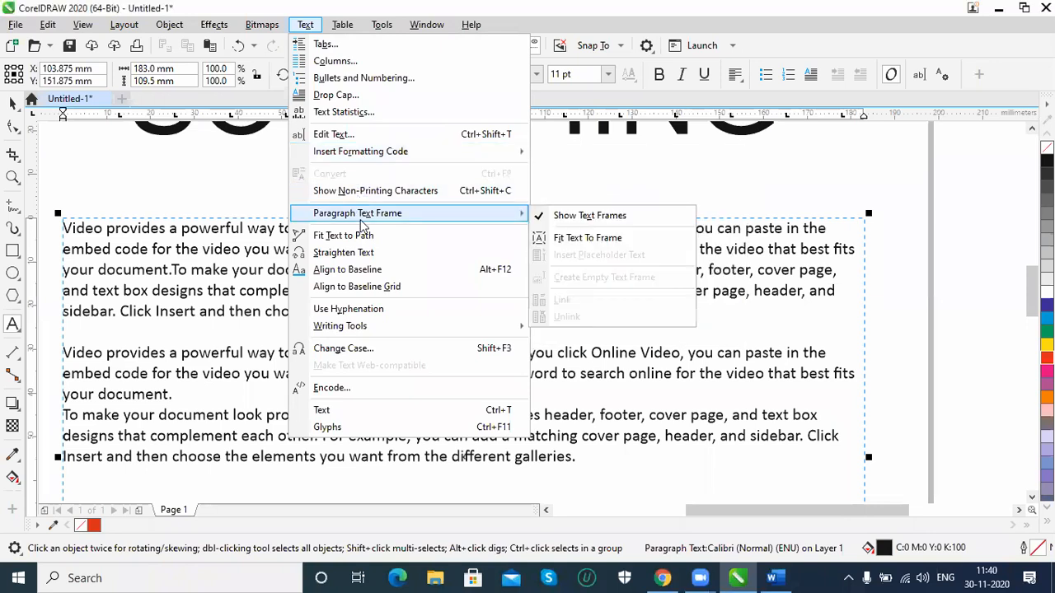
left_click(567, 240)
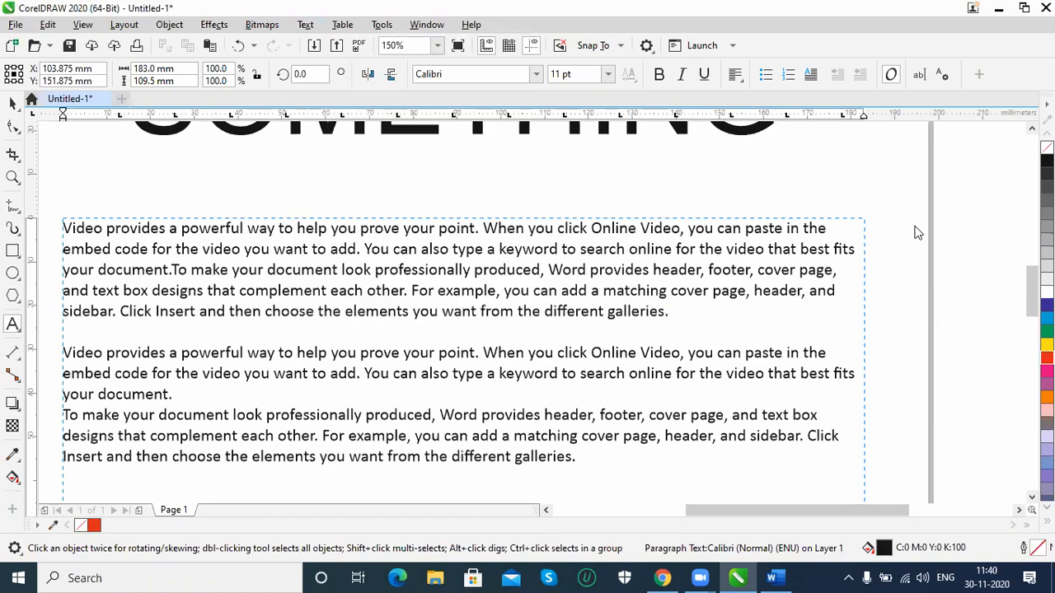
scroll(502, 323, "down", 2)
scroll(522, 322, "up", 1)
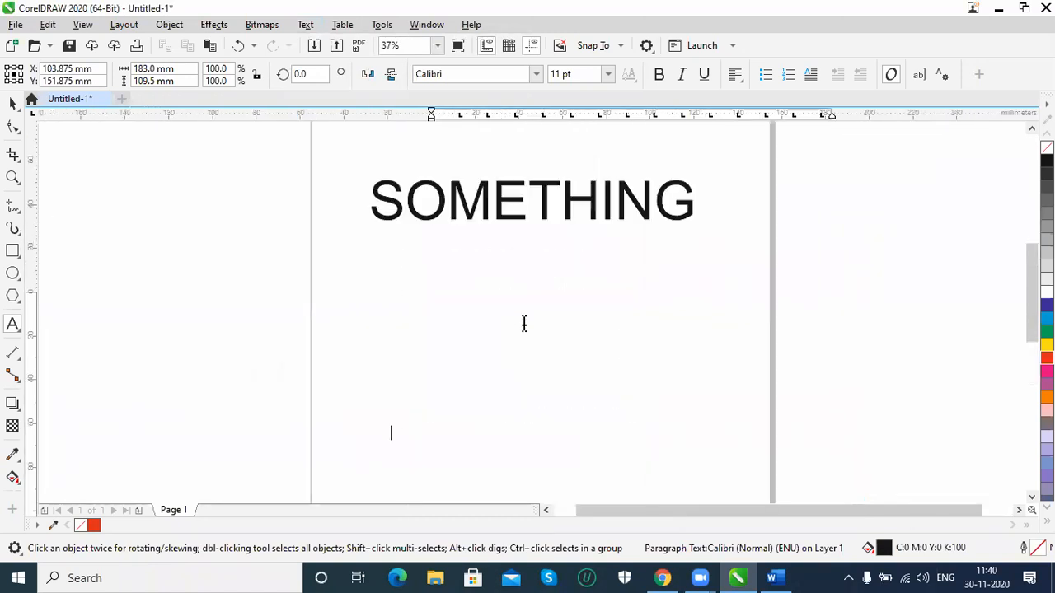
left_click_drag(1032, 277, 1032, 303)
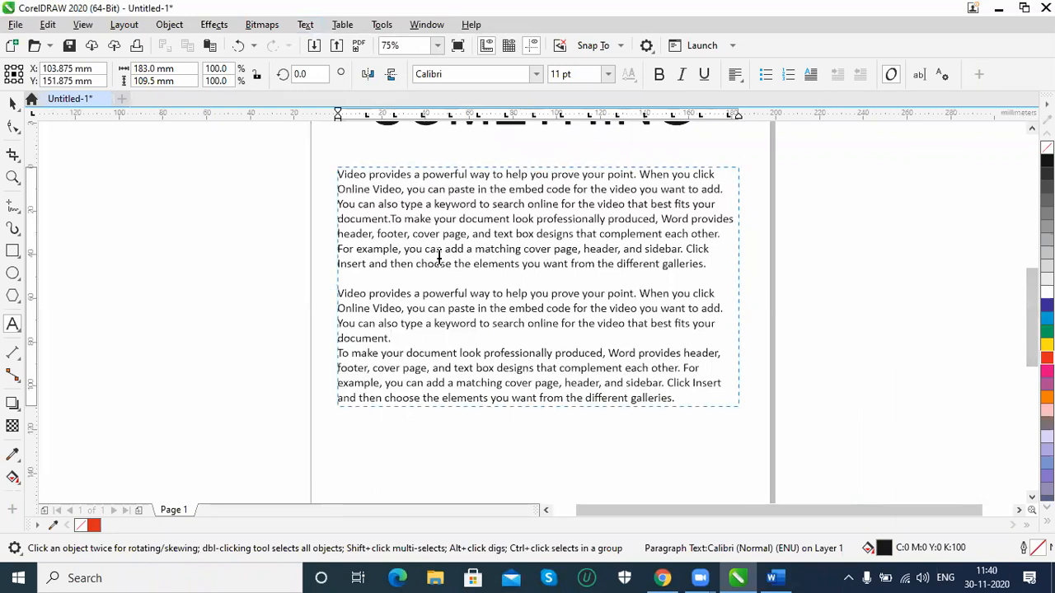
Undo the text fitting and the pasting of the second copy in the paragraph frame
key("ctrl+z")
key("ctrl+z")
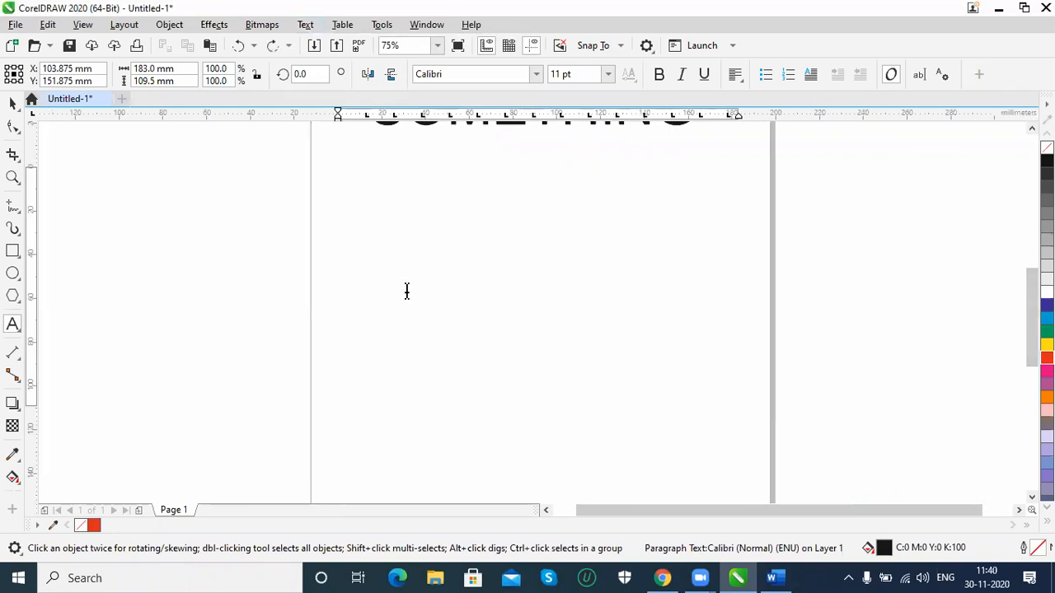
key("ctrl+z")
left_click(406, 290)
key("ctrl+z")
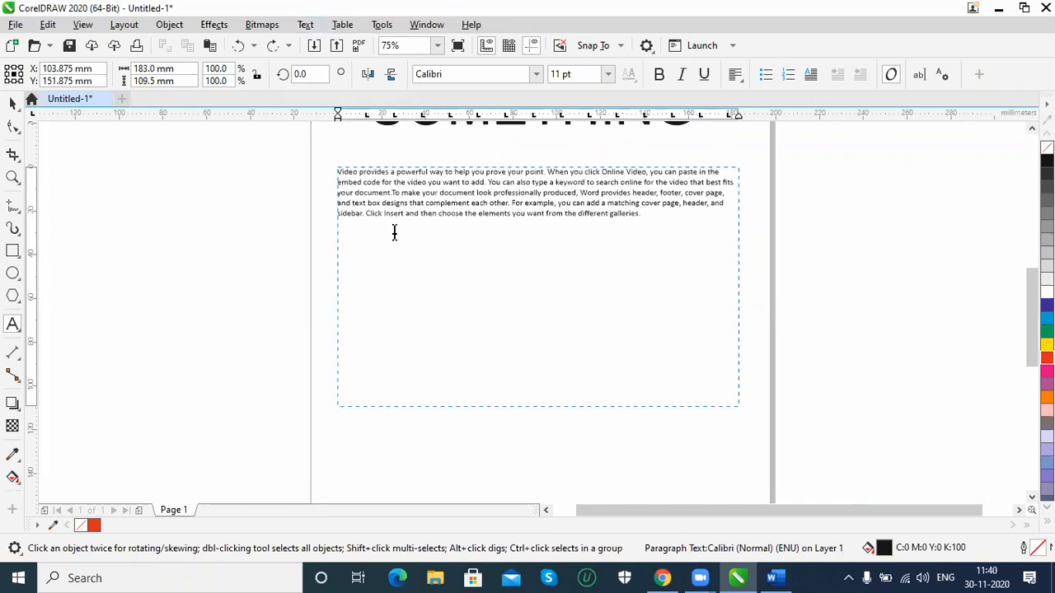
Paste the second text copy below the first, maintaining fonts and formatting, and fit all the text to the frame
key("ctrl+v")
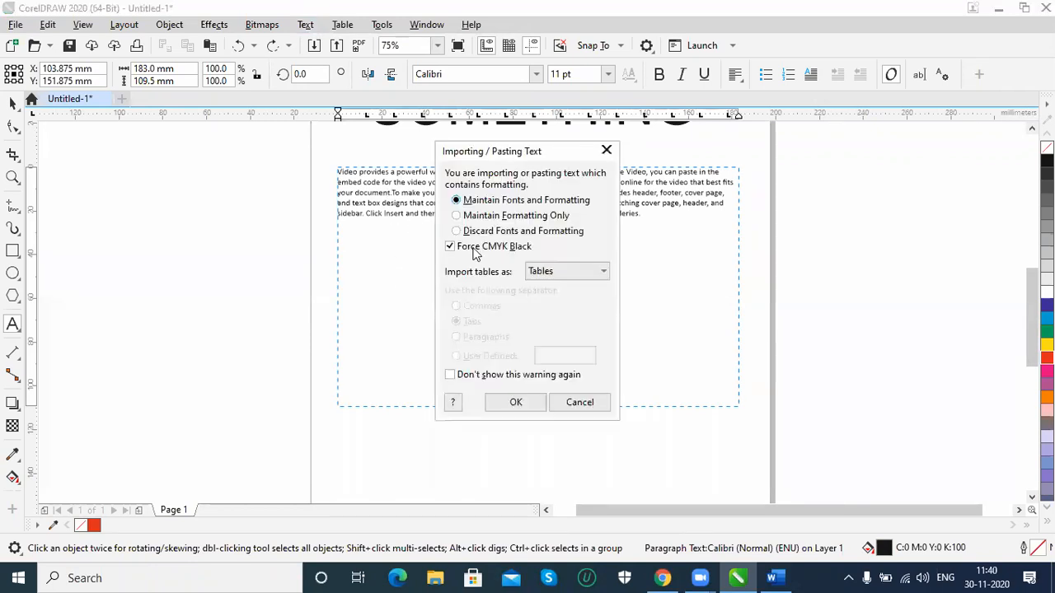
left_click(530, 402)
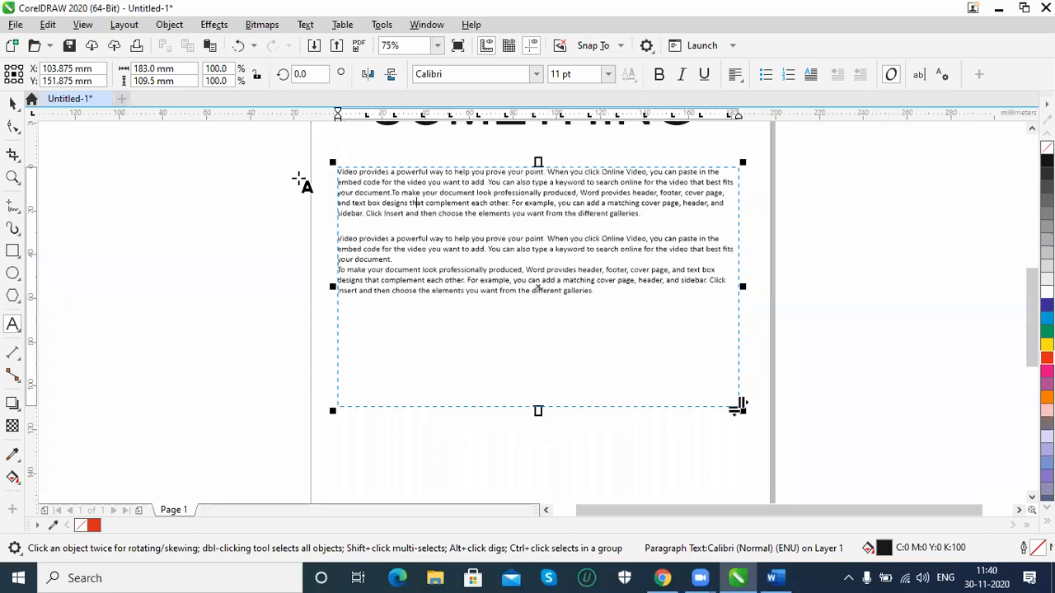
left_click(304, 24)
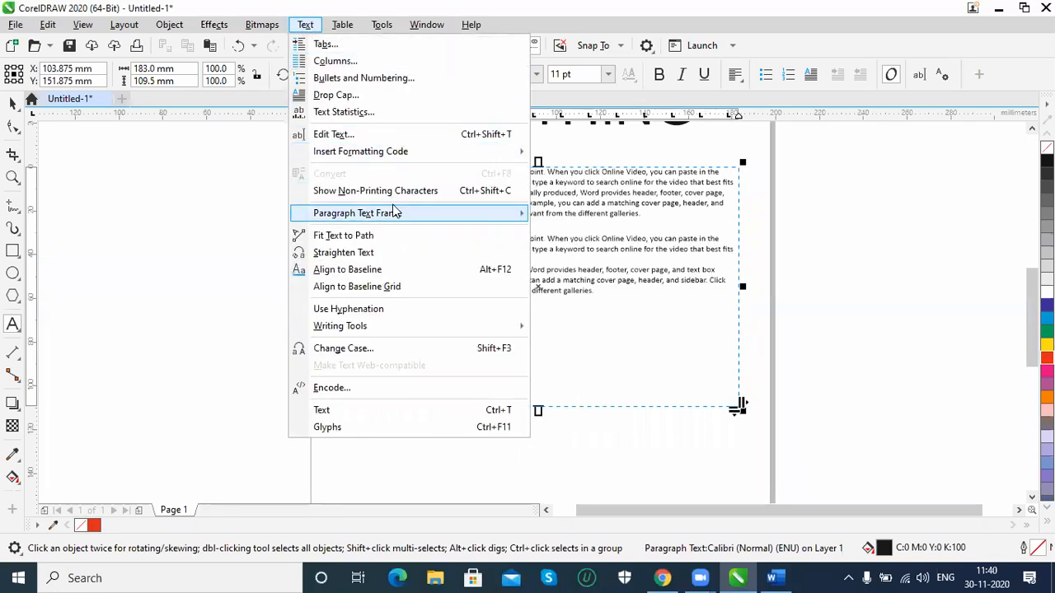
mouse_move(393, 214)
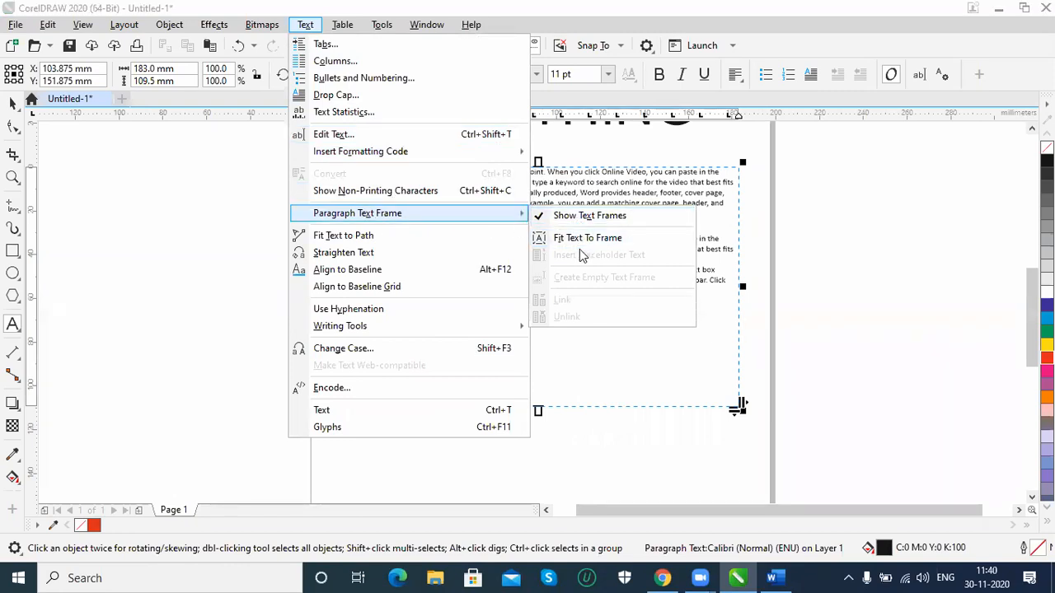
left_click(581, 247)
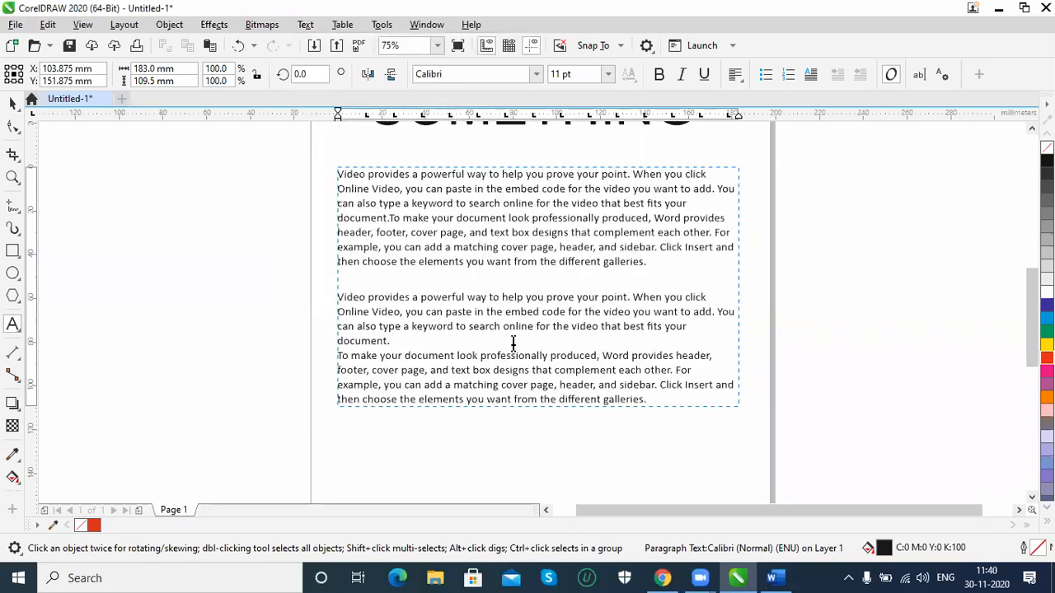
left_click(519, 385)
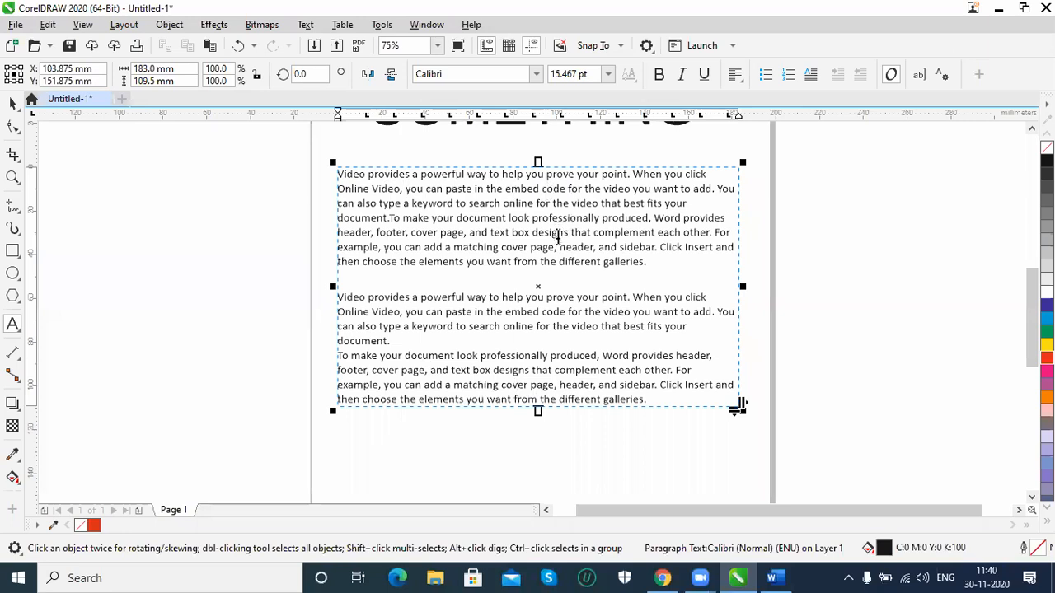
Undo the fit and the paste, and paste the second text copy again, maintaining fonts and formatting
key("ctrl+z")
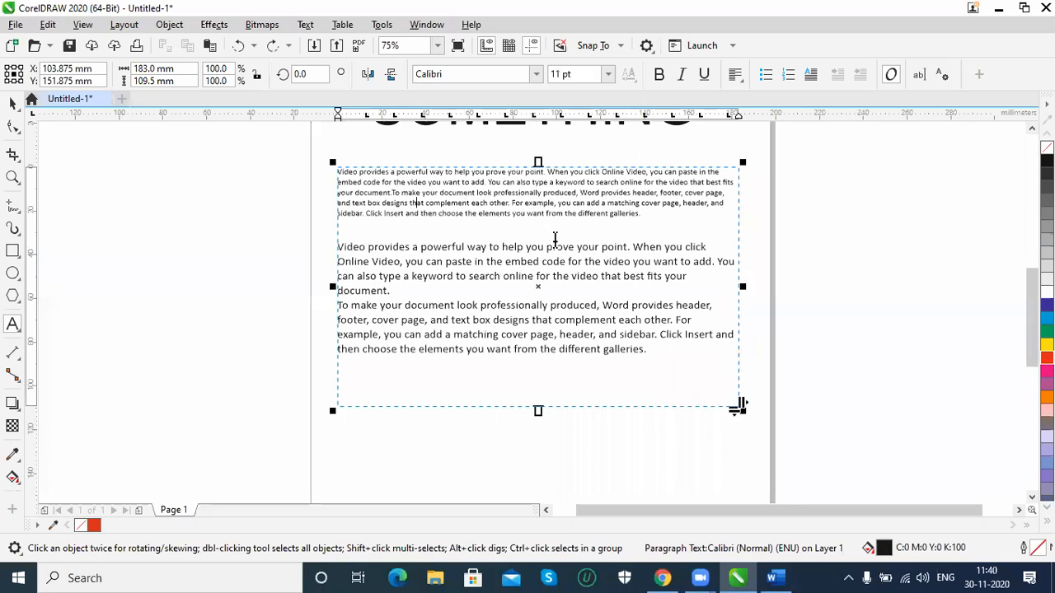
key("ctrl+z")
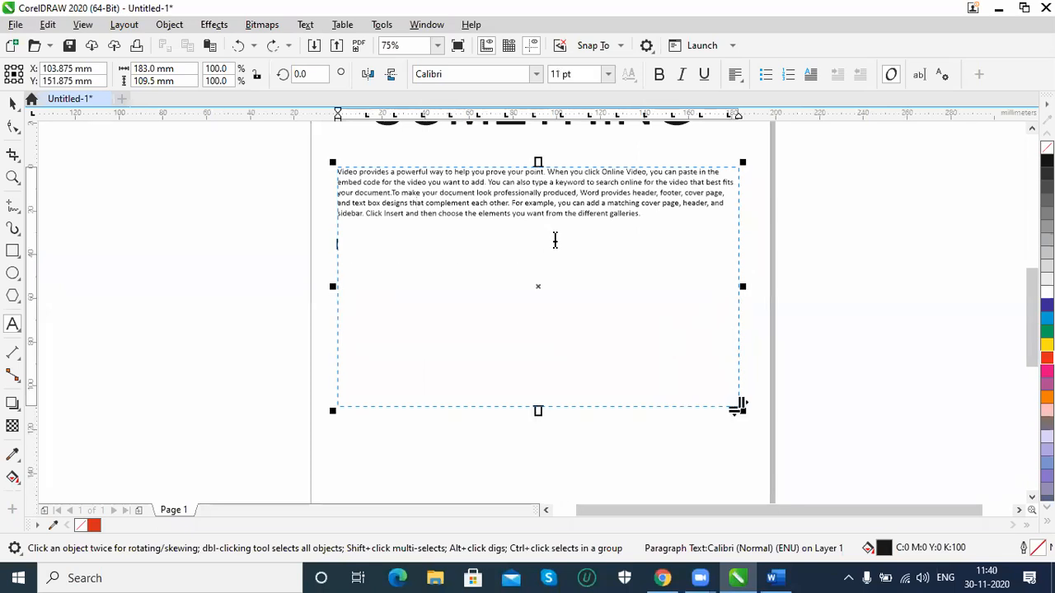
key("ctrl+v")
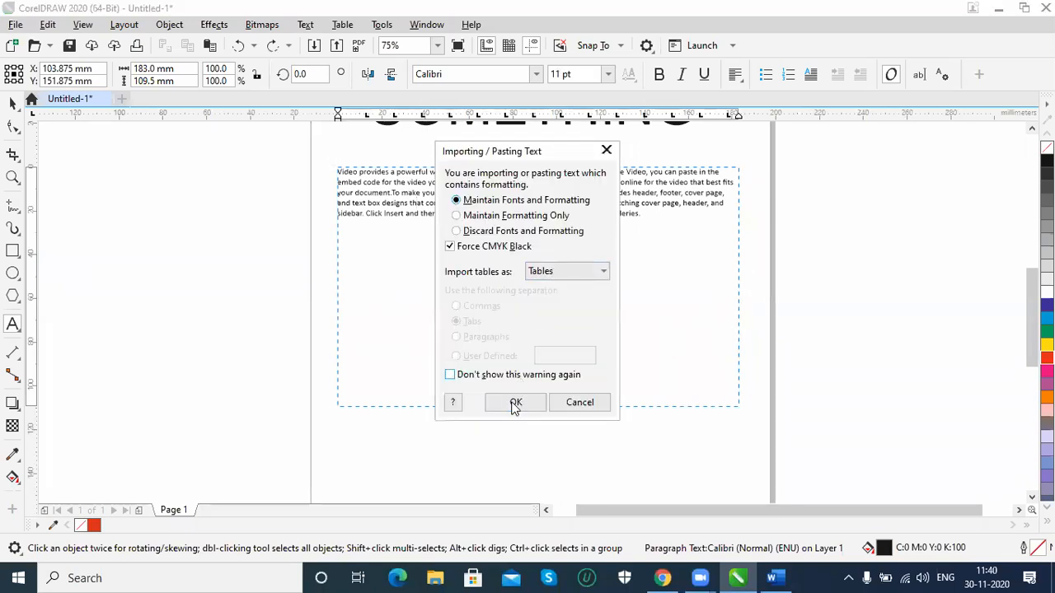
left_click(514, 403)
Move the paragraph text frame down to about X 112 mm, Y 108 mm, clearing space below the SOMETHING heading
left_click(305, 25)
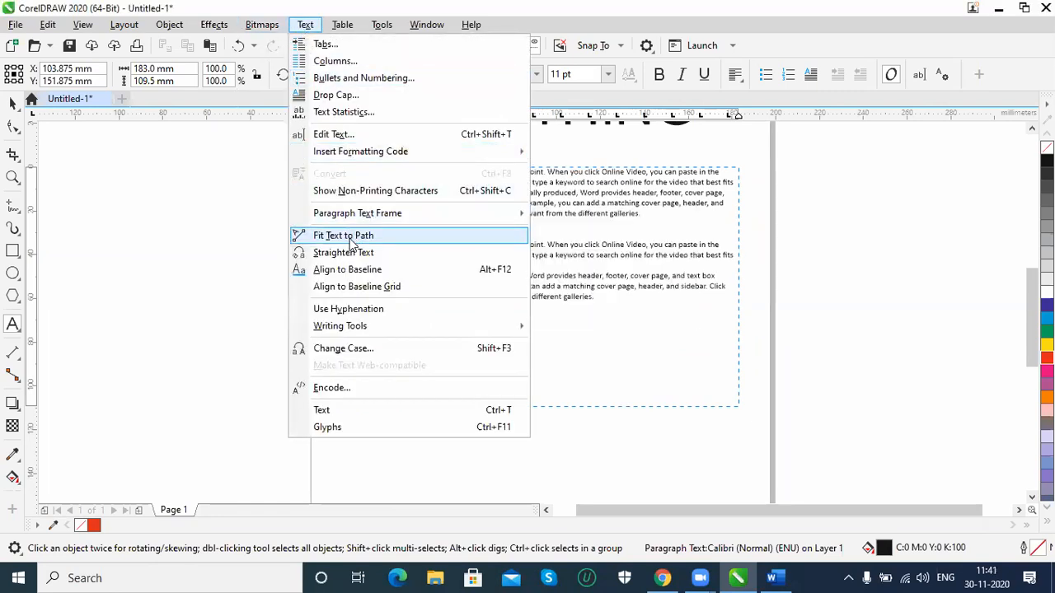
left_click(12, 105)
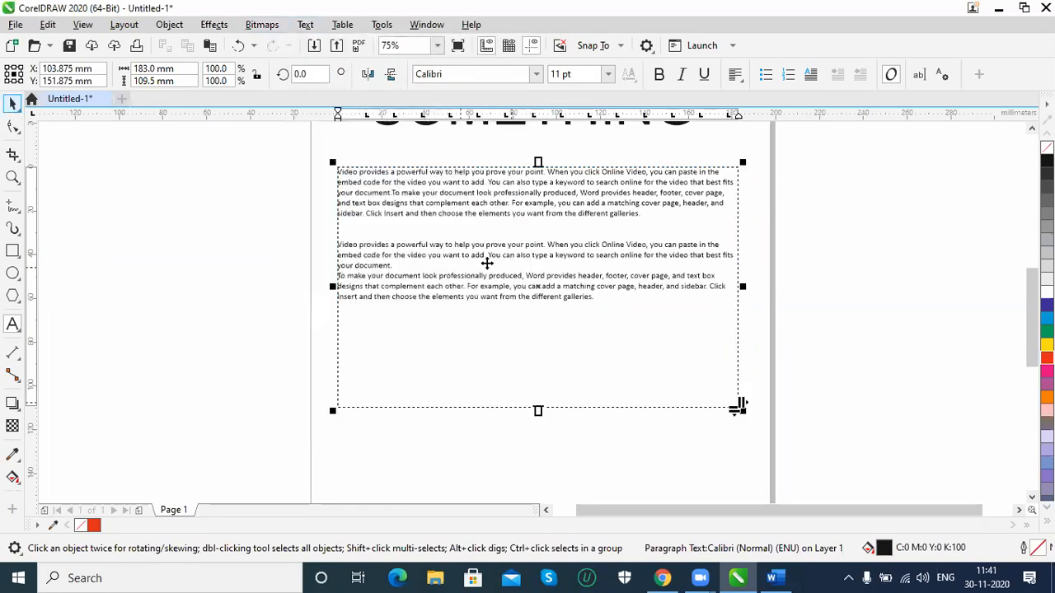
left_click_drag(487, 249, 505, 344)
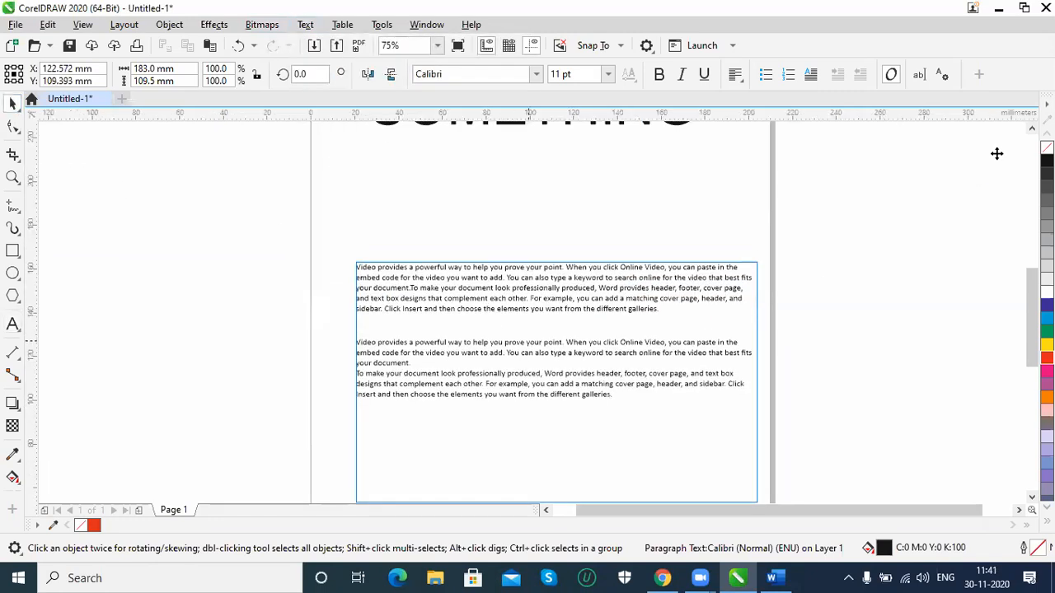
left_click(1032, 129)
scroll(923, 168, "up", 2)
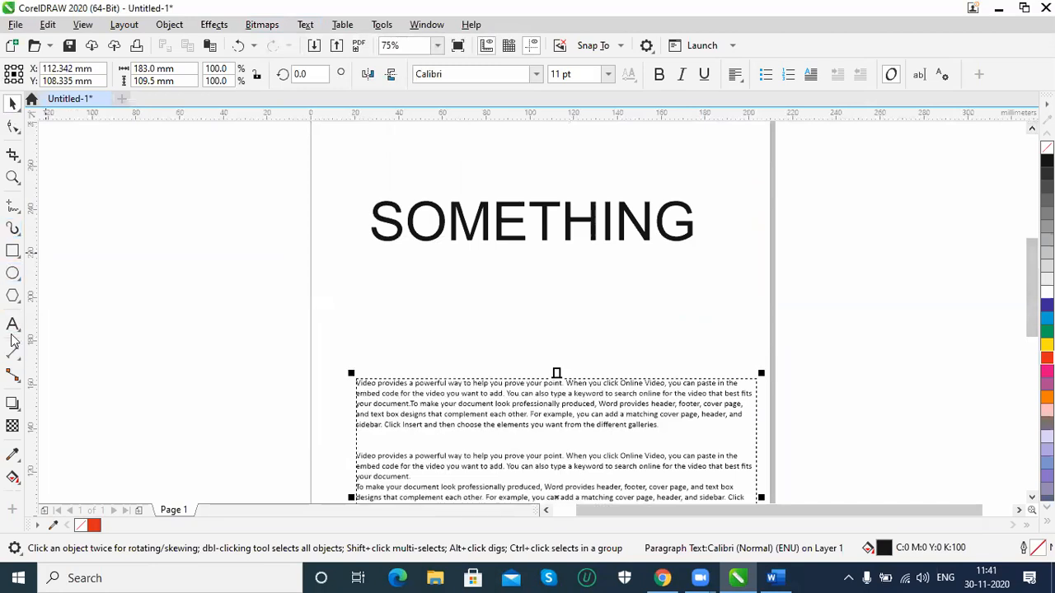
Draw an open wavy curve about 175 mm wide and 18 mm high below the SOMETHING heading with the Pen tool
left_click(12, 206)
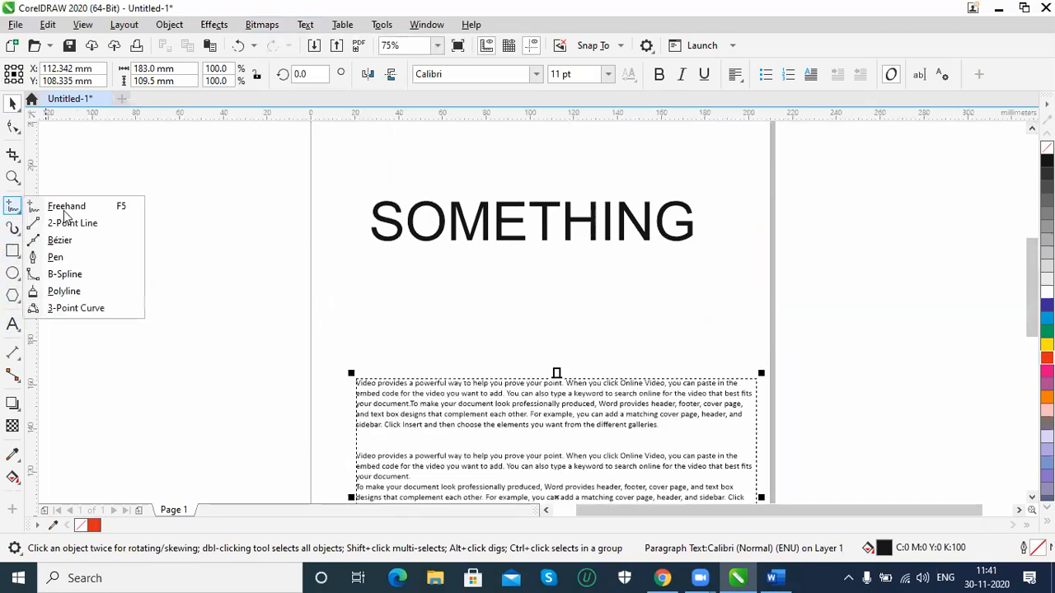
left_click(81, 258)
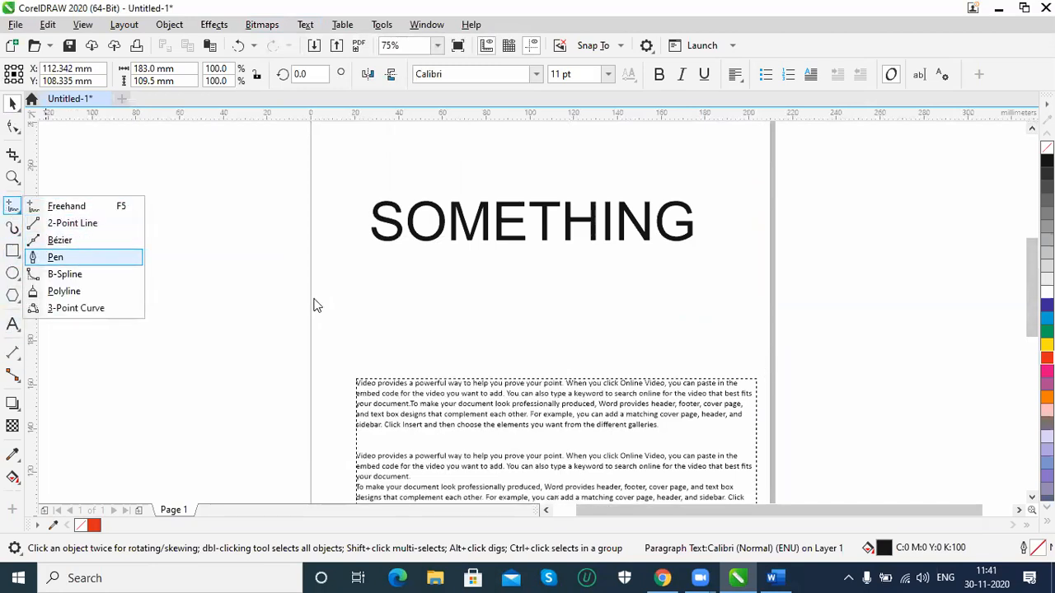
left_click(343, 301)
left_click_drag(528, 300, 569, 312)
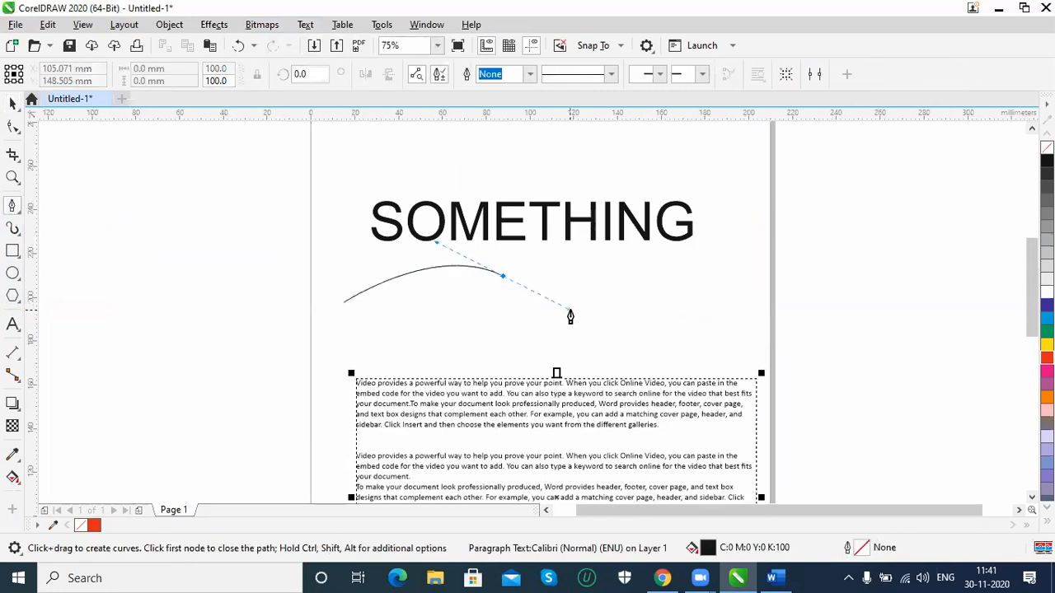
left_click_drag(727, 284, 763, 258)
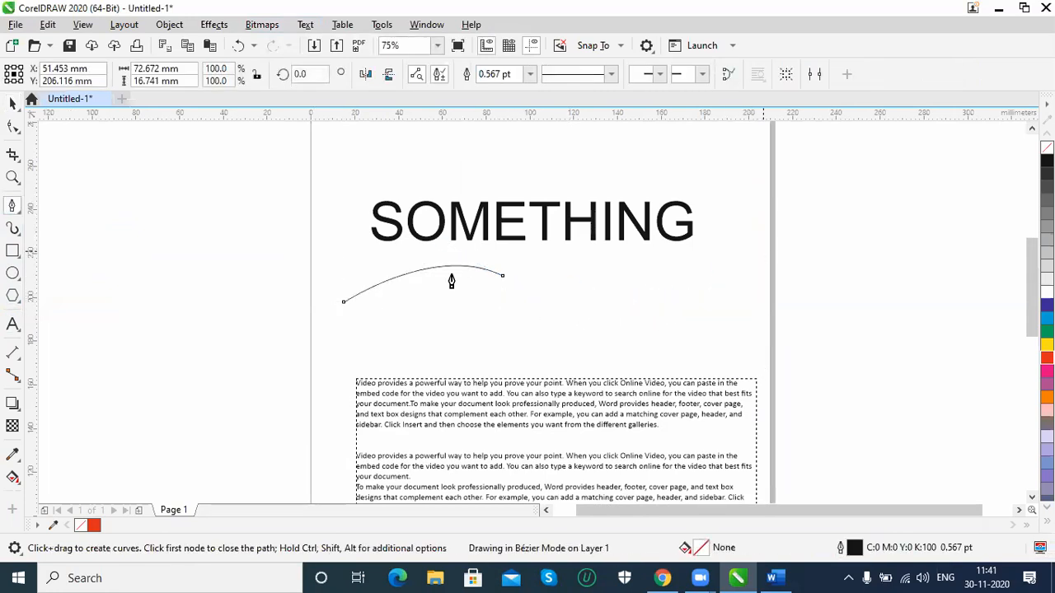
left_click(13, 105)
key("space")
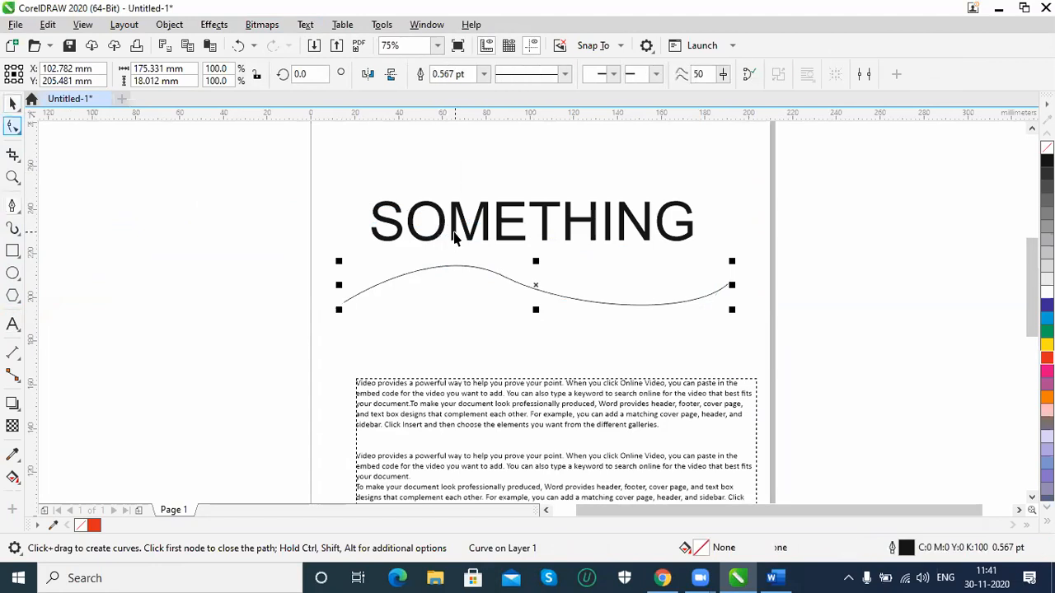
Fit the SOMETHING artistic text to the wavy curve below it
left_click(467, 231)
left_click(464, 233)
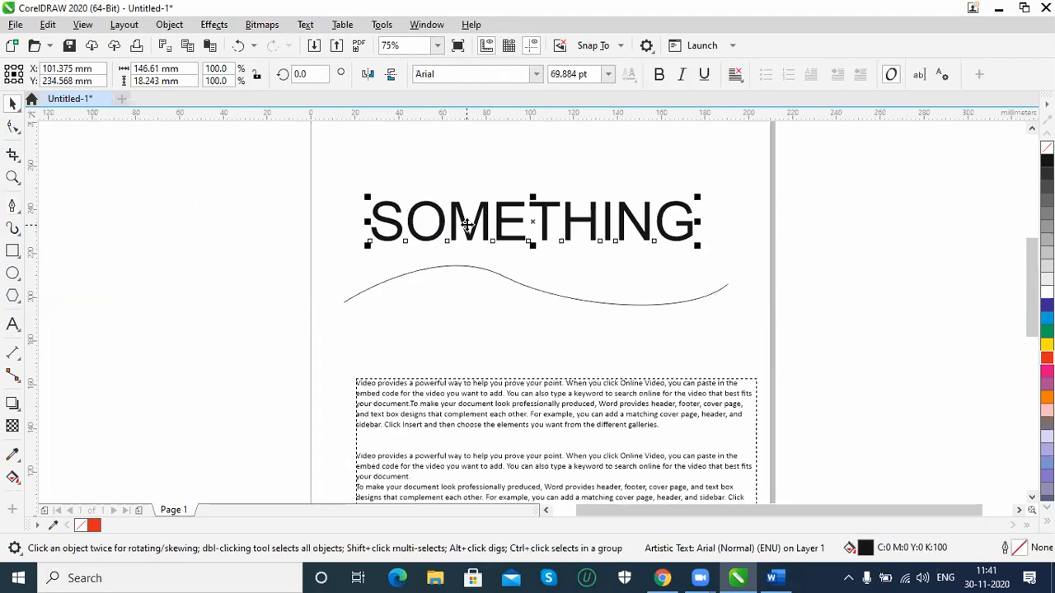
left_click(305, 26)
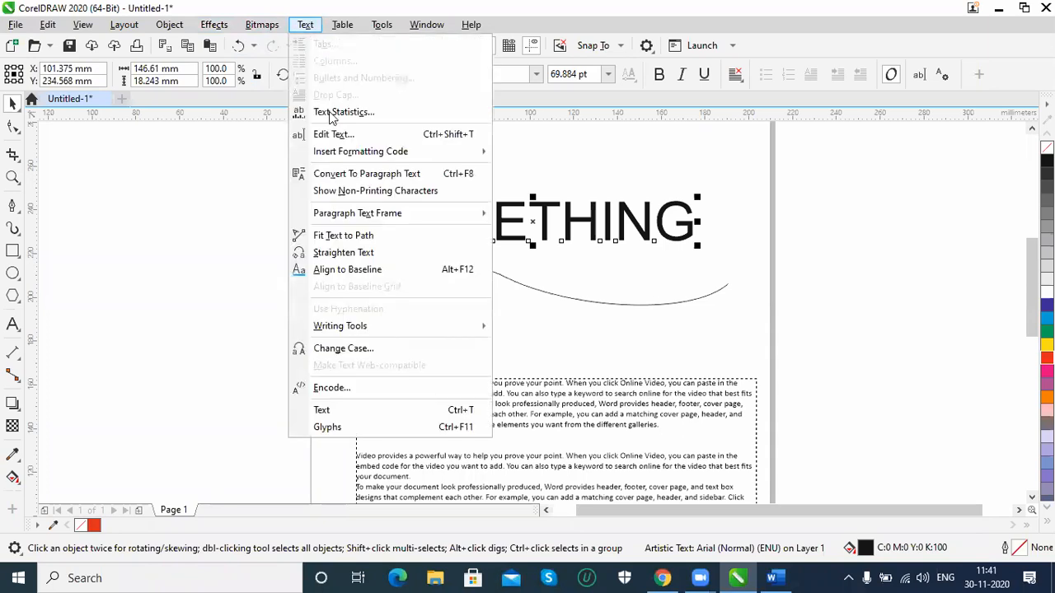
left_click(343, 235)
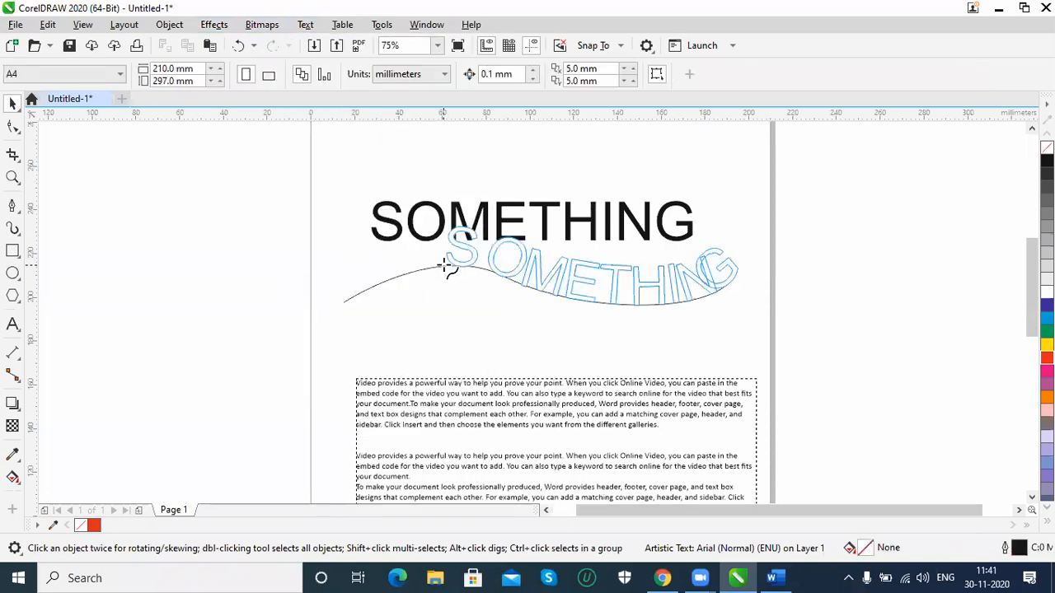
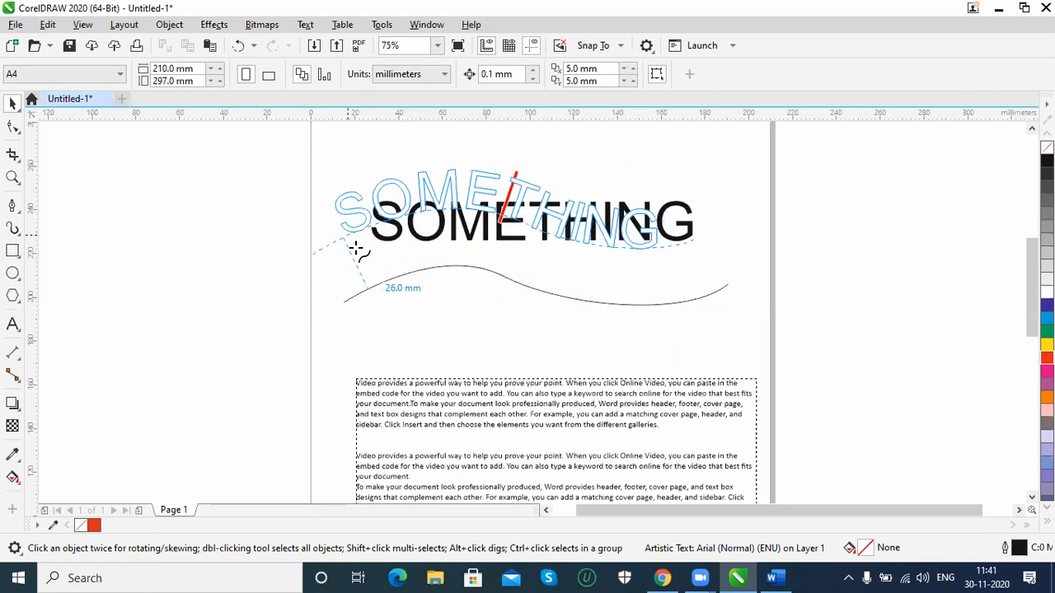
Place the fitted SOMETHING text on the wavy curve at a 20.105 mm offset and set its distance from the path to 4.0 mm
left_click_drag(381, 273, 383, 279)
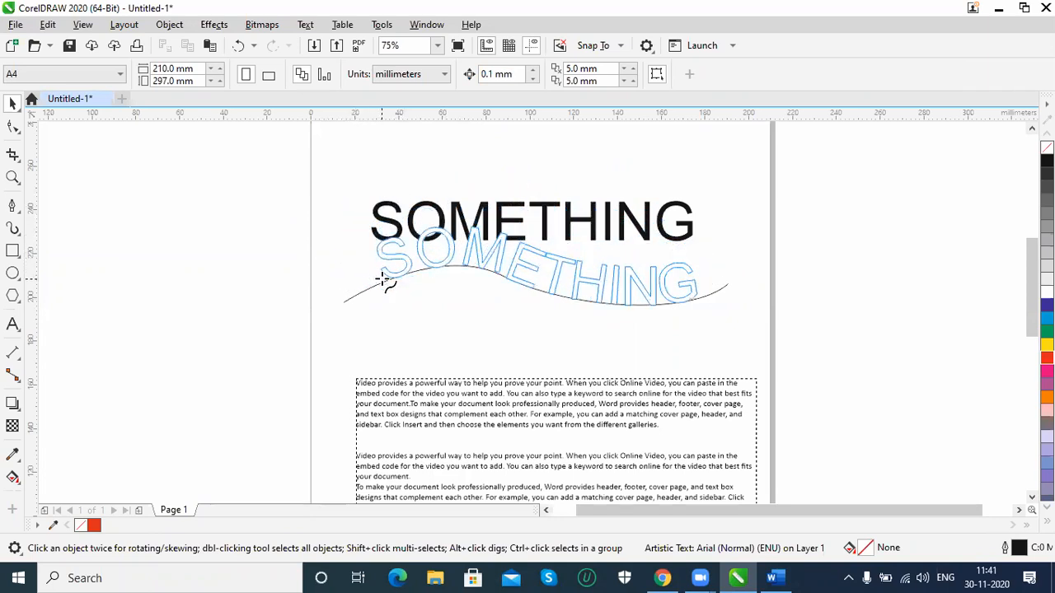
left_click(382, 284)
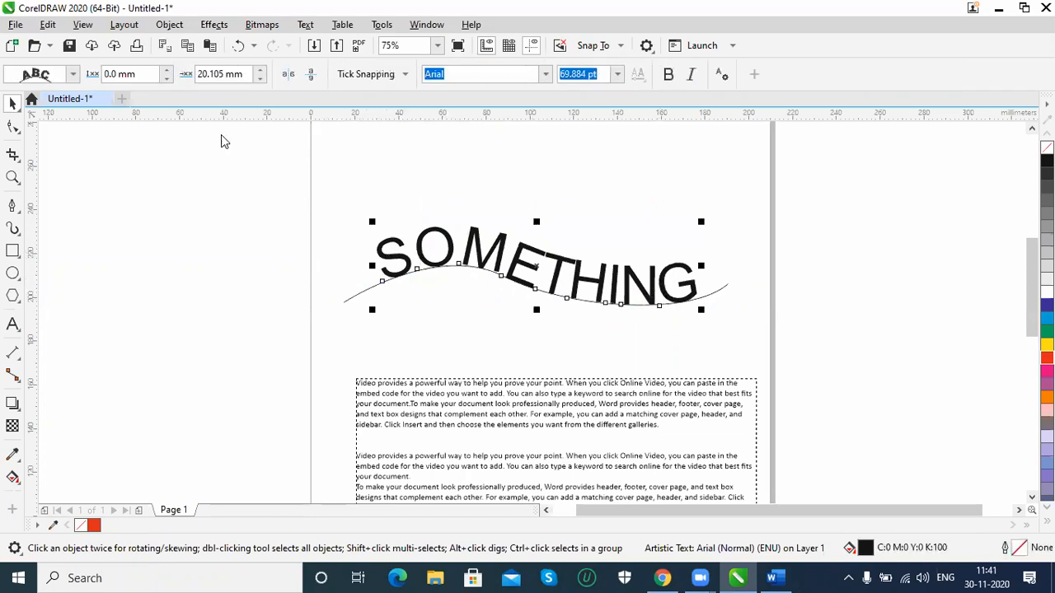
left_click(354, 75)
left_click(354, 75)
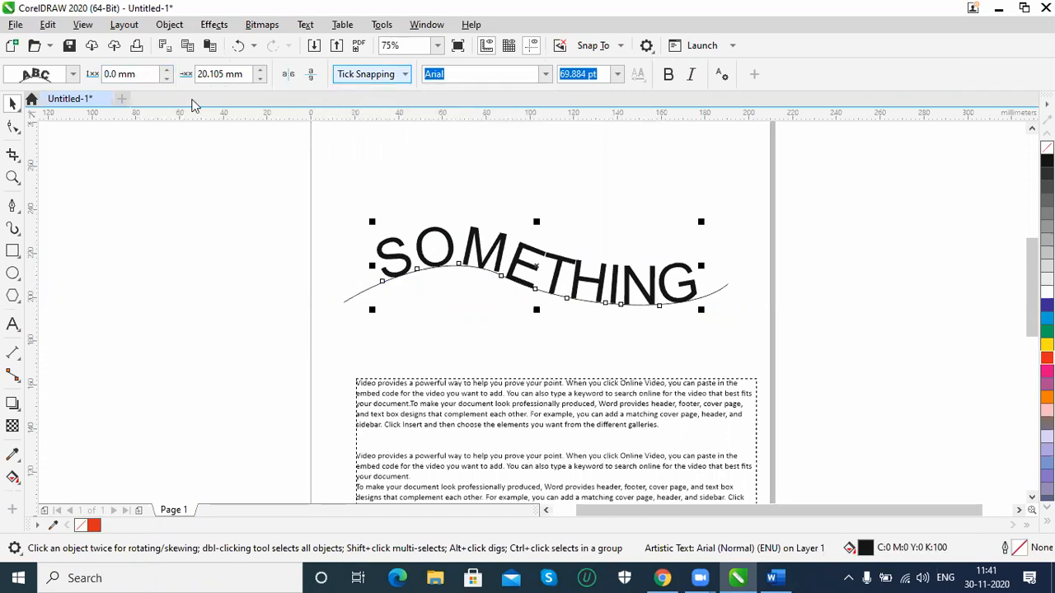
left_click(167, 71)
left_click(167, 71)
left_click(167, 71)
left_click(167, 71)
left_click(166, 71)
left_click(165, 70)
left_click(165, 70)
left_click(165, 70)
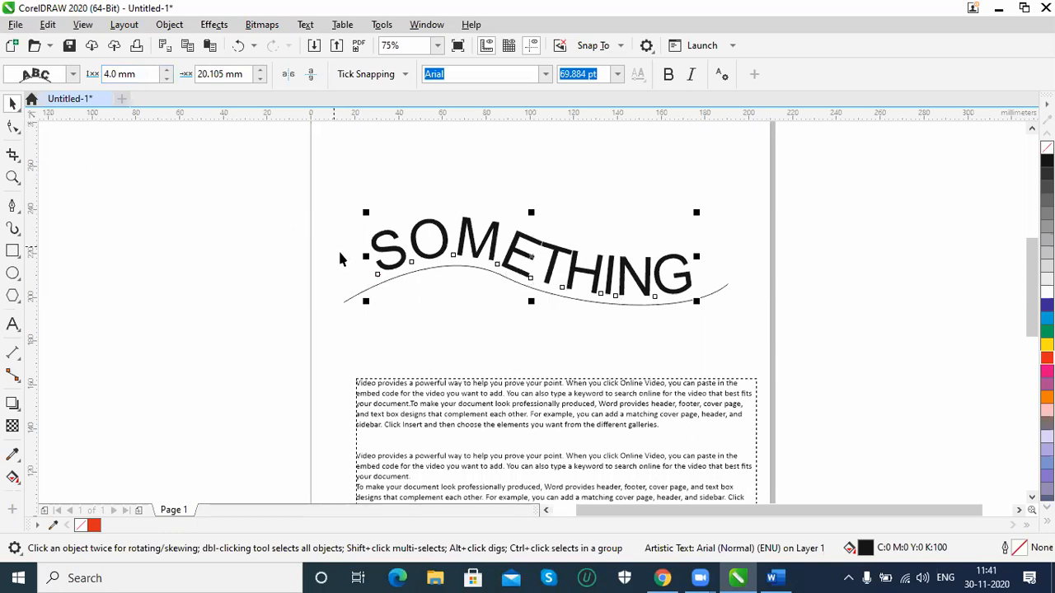
Shift the letter S of the fitted text along the curve with the Shape tool, and undo that move
left_click(12, 126)
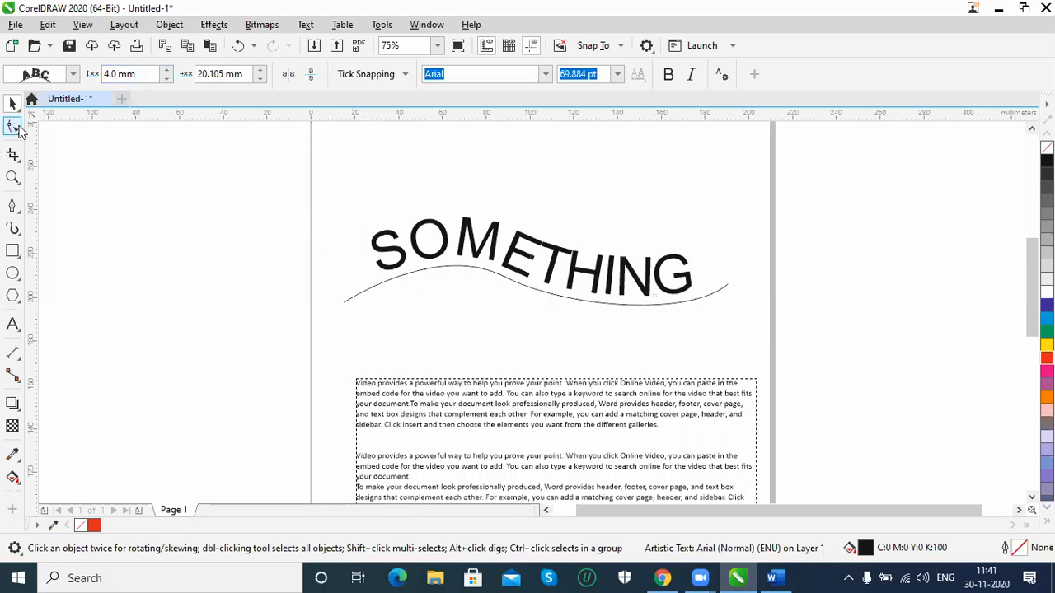
mouse_move(378, 274)
left_mouse_down()
mouse_move(434, 264)
mouse_move(392, 267)
left_mouse_up()
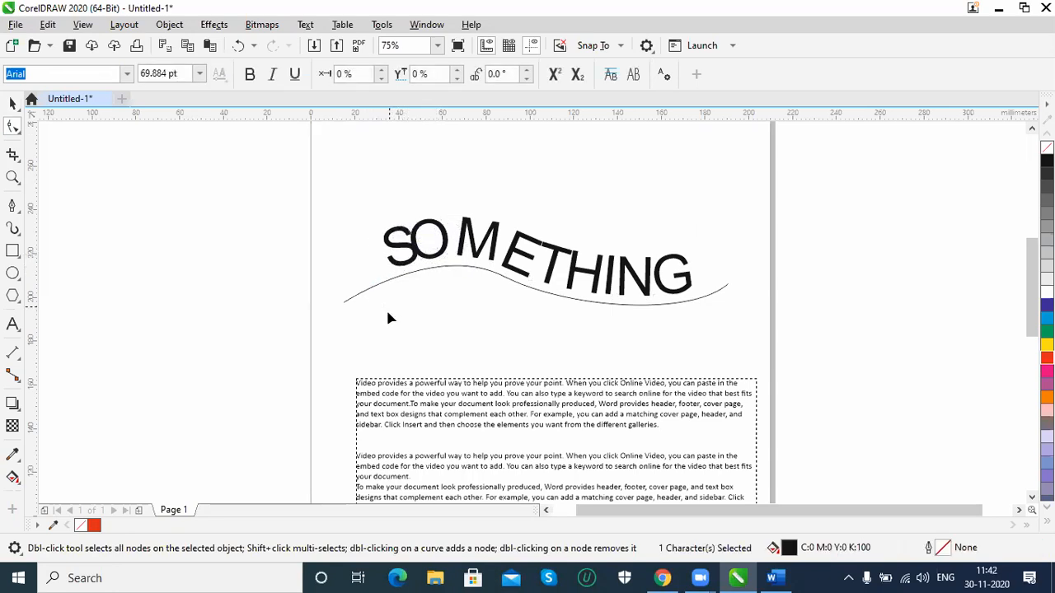
key("ctrl+z")
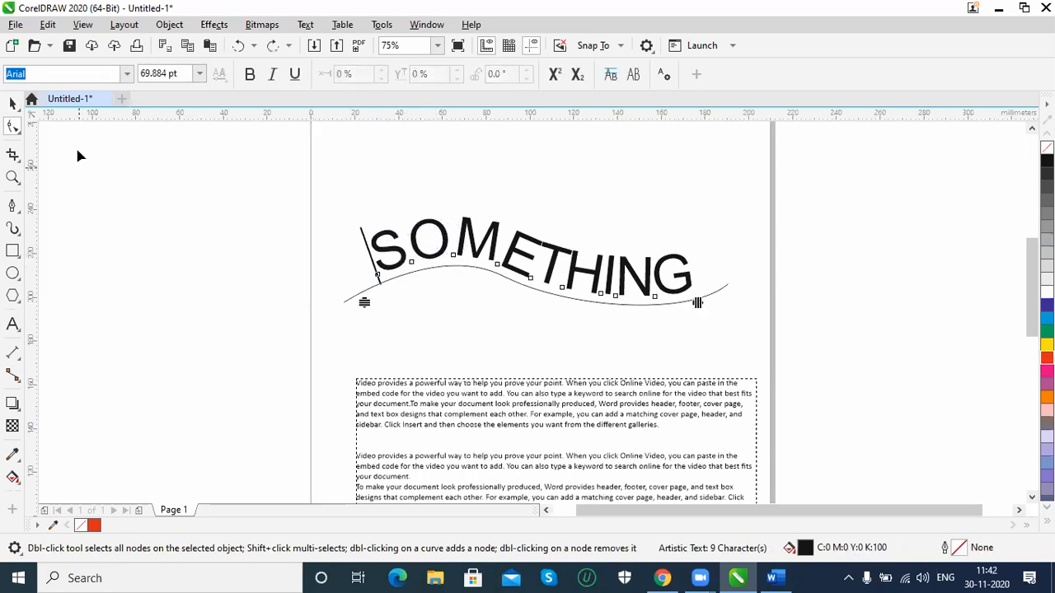
left_click(16, 108)
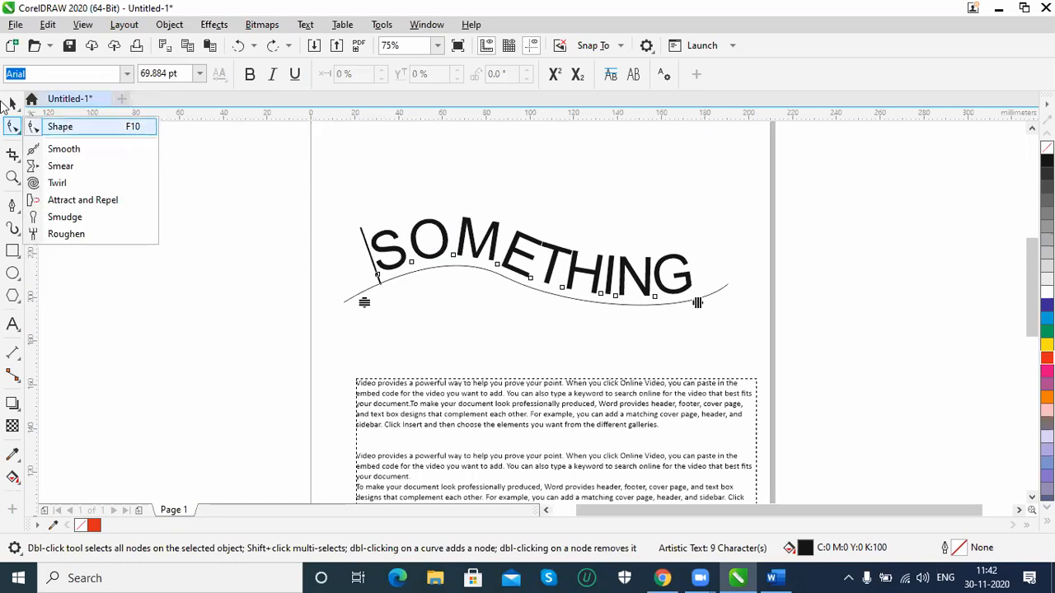
left_click(13, 105)
left_click(14, 105)
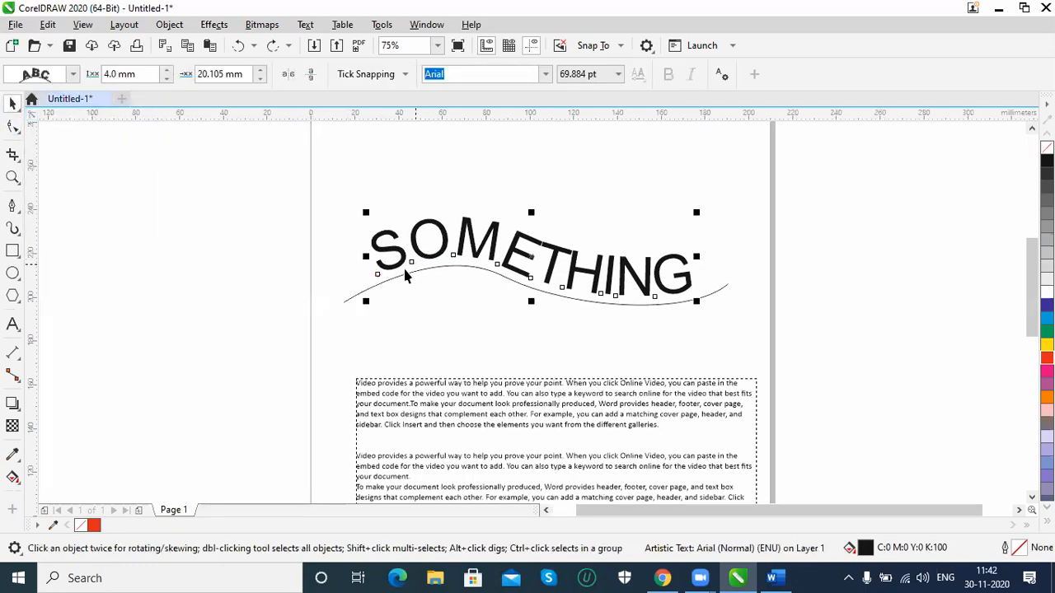
Move the text back onto the curve at an offset of 18.291 mm and mirror it both horizontally and vertically
mouse_move(376, 272)
left_mouse_down()
mouse_move(343, 296)
mouse_move(406, 202)
mouse_move(415, 268)
mouse_move(381, 278)
mouse_move(382, 264)
left_mouse_up()
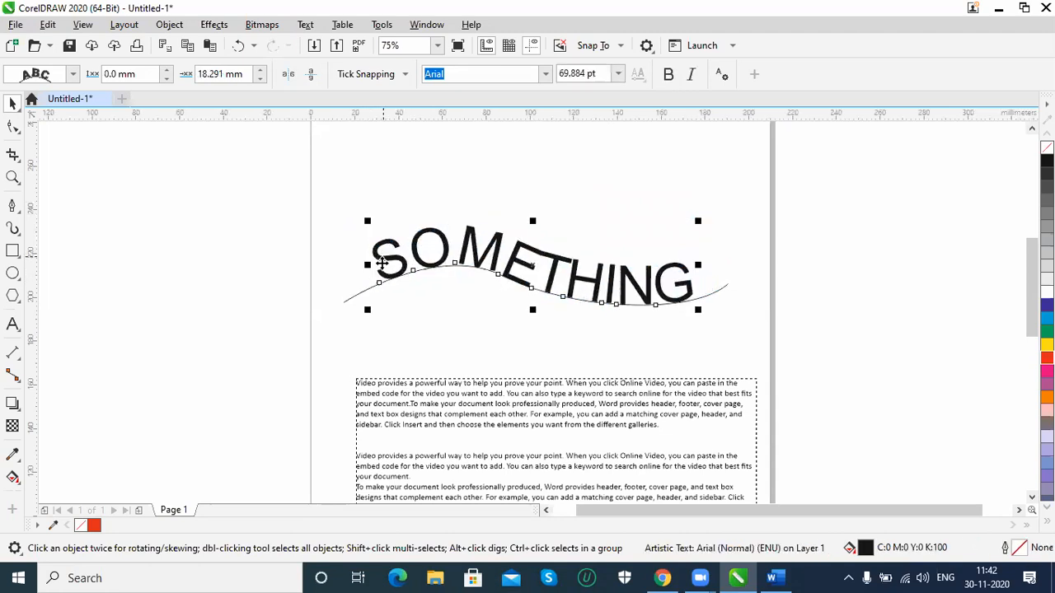
left_click(290, 76)
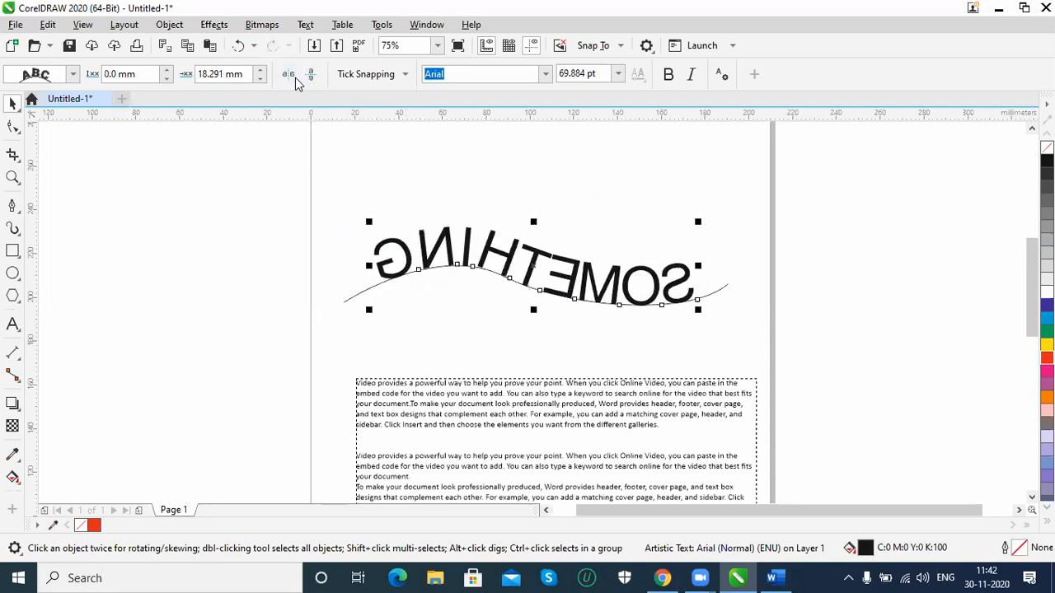
left_click(310, 76)
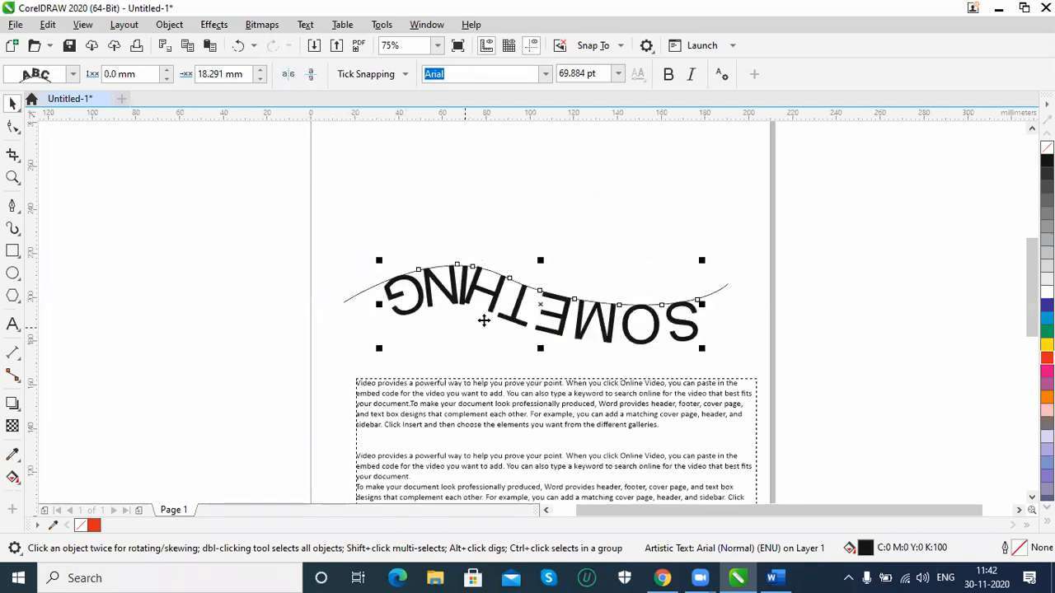
Shift the mirrored text along the curve to a 16.944 mm offset and turn off its horizontal and vertical mirroring
mouse_move(696, 301)
left_mouse_down()
mouse_move(711, 294)
mouse_move(664, 306)
left_mouse_up()
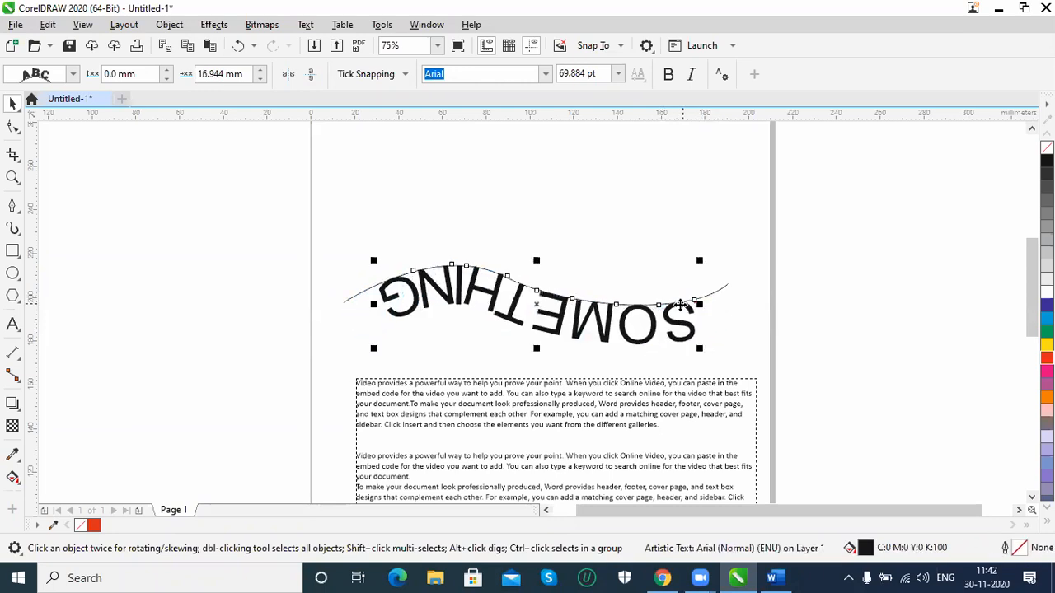
left_click(288, 75)
left_click(311, 75)
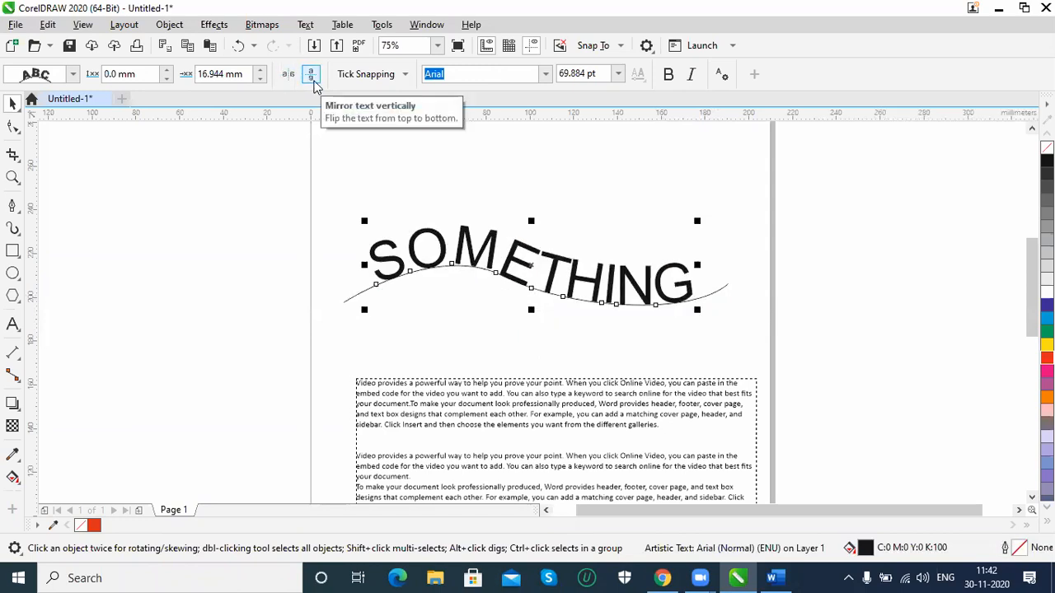
left_click(73, 75)
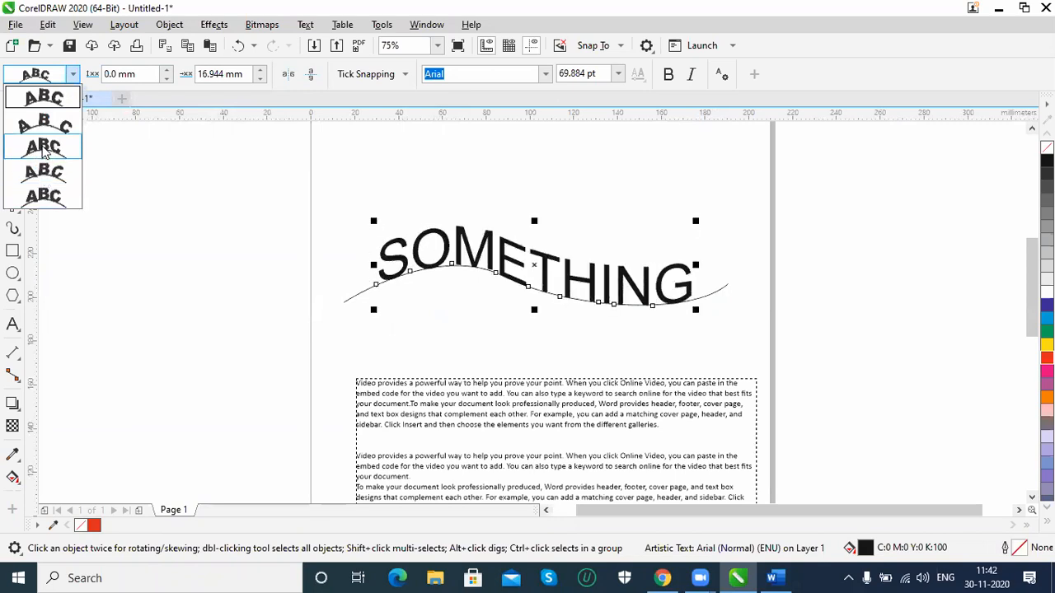
left_click(170, 27)
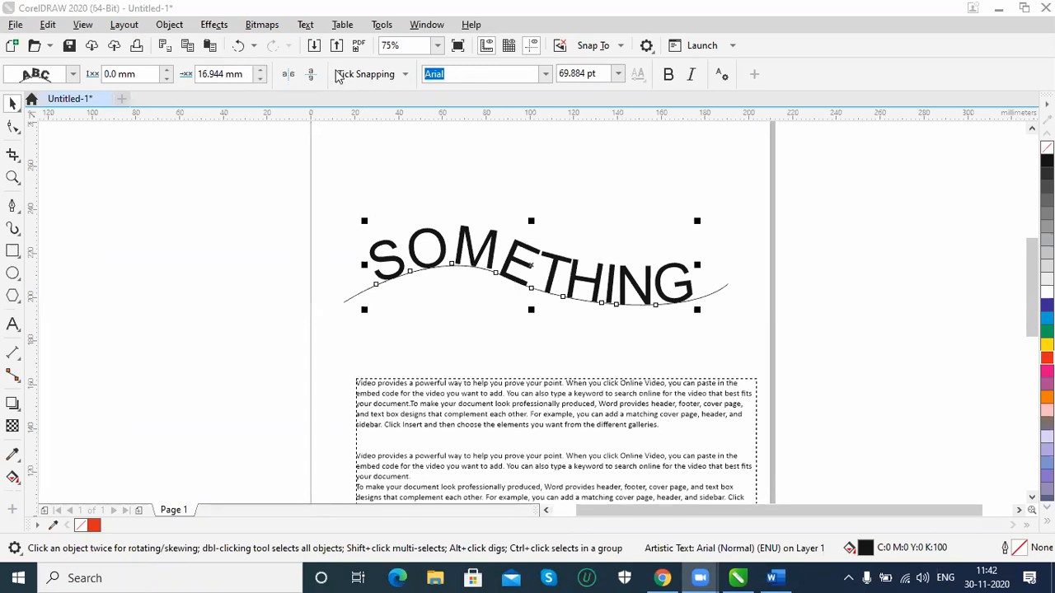
left_click(305, 25)
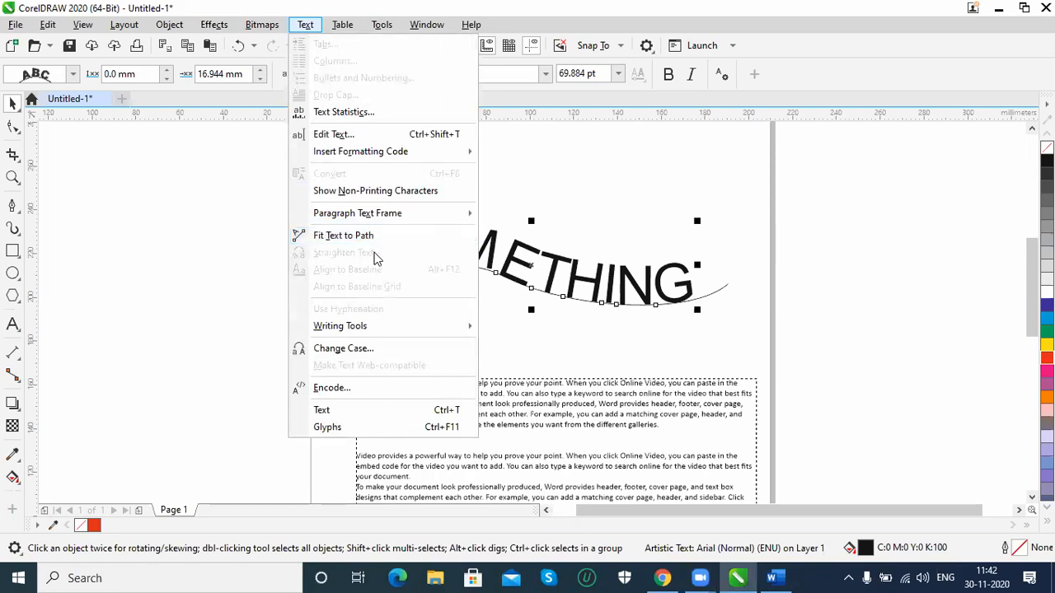
left_click(198, 239)
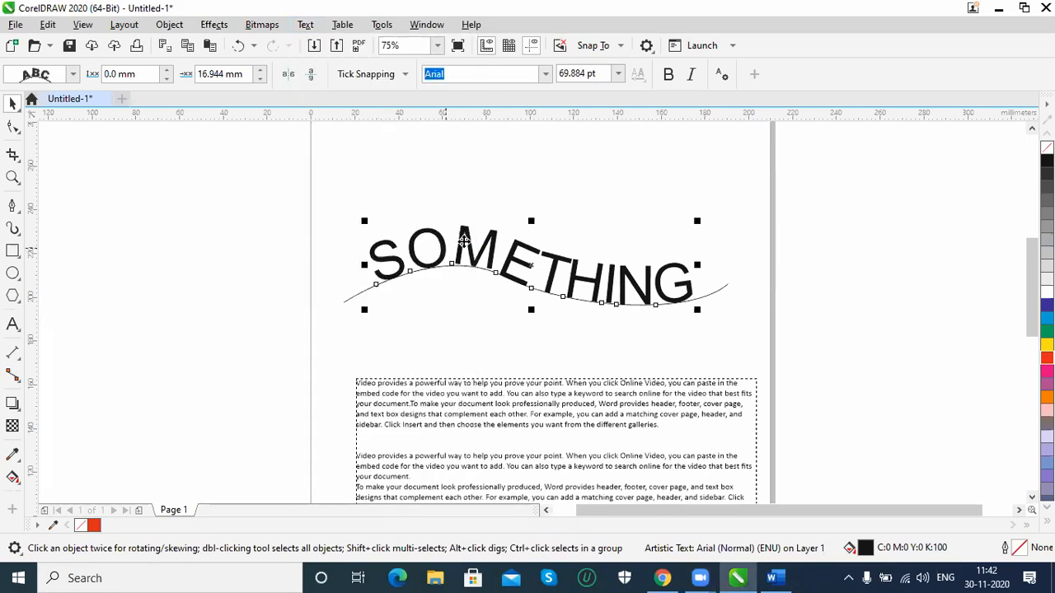
Delete the fitted SOMETHING text and the wavy curve
key("Delete")
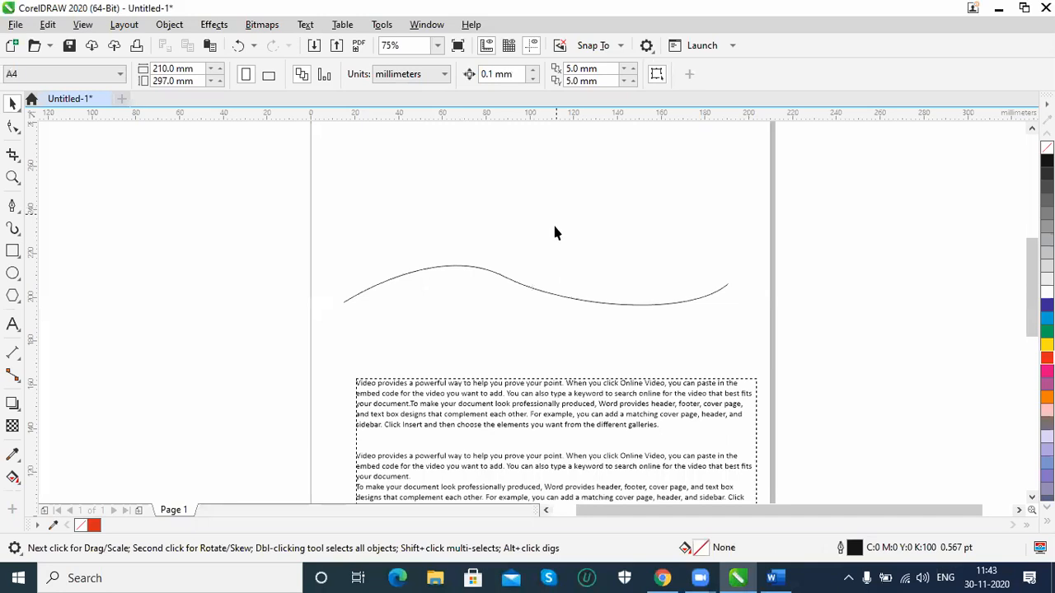
left_click(526, 289)
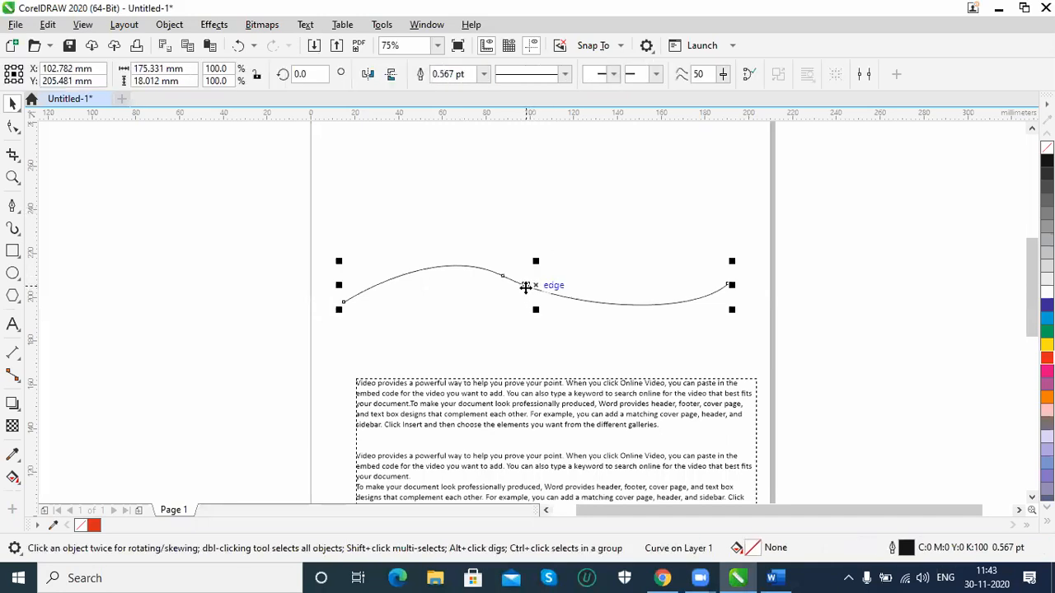
key("Delete")
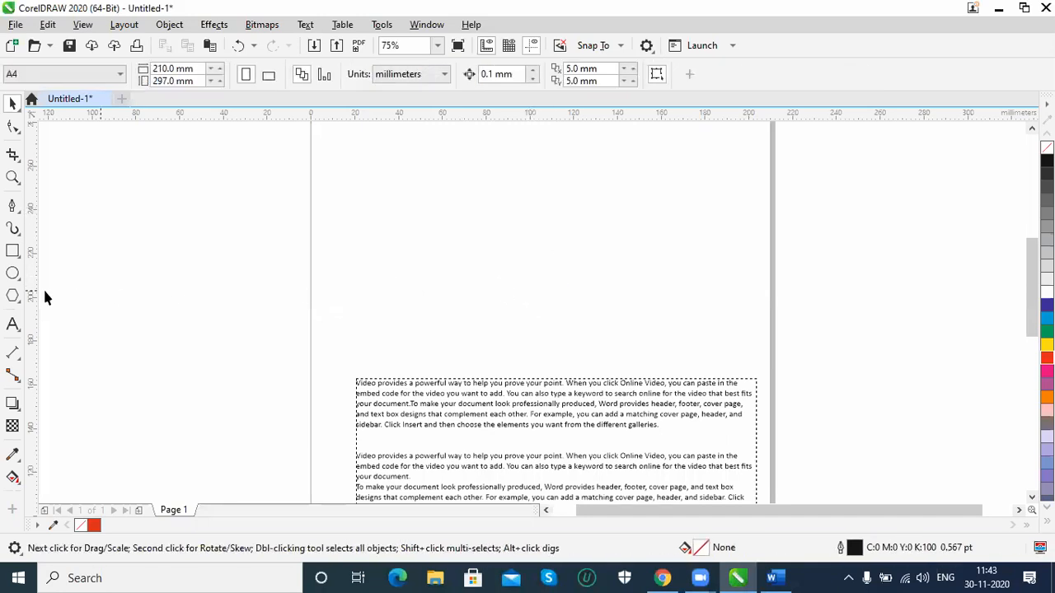
Add the artistic text SOMETHI above the paragraph frame and enlarge it to about 140 mm wide, around X 93 mm, Y 219 mm
left_click(12, 324)
left_click(412, 260)
type("SOMETHI")
key("ctrl+space")
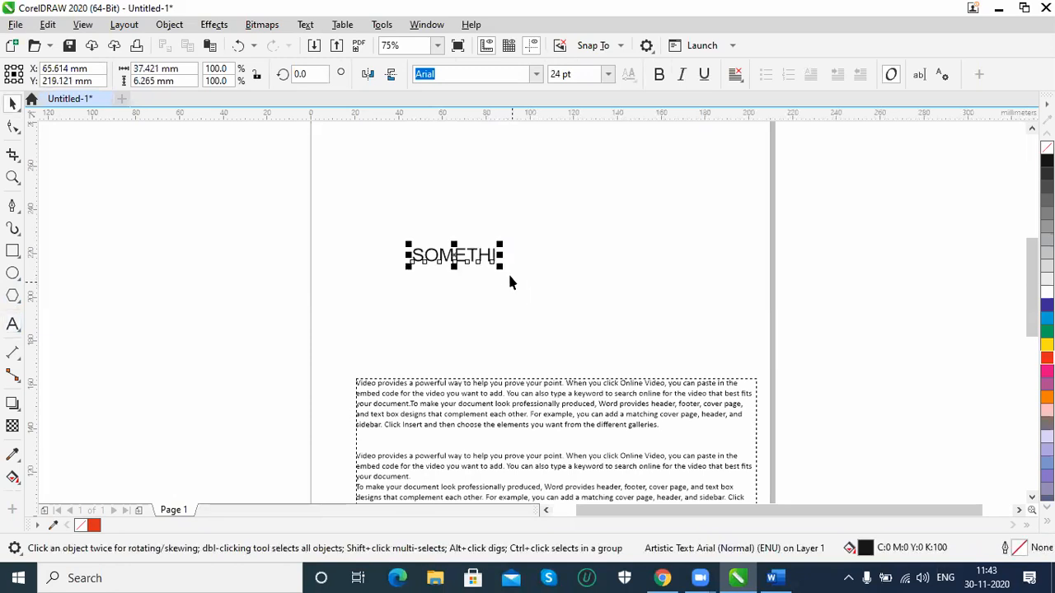
left_click_drag(501, 261, 610, 311)
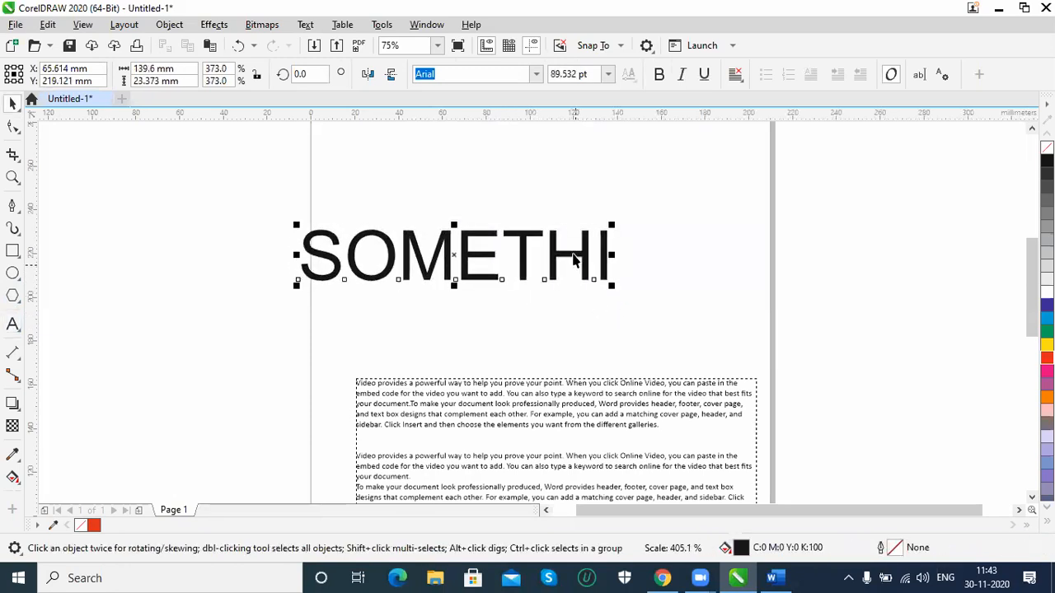
Apply Straighten Text to SOMETHI, and move its letters S, M, T and I off the baseline with the Shape tool
left_click(305, 24)
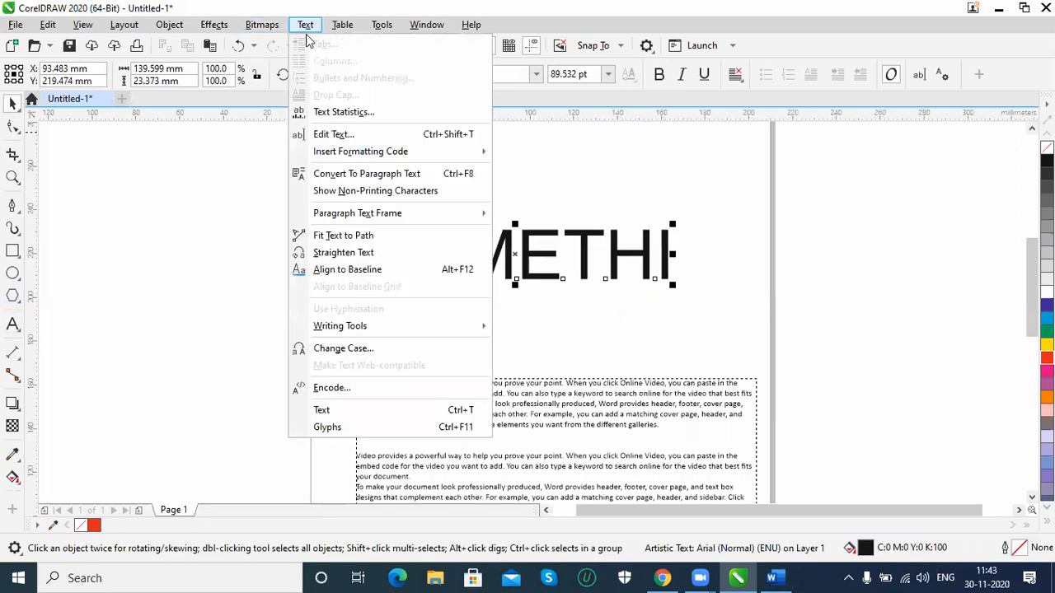
left_click(347, 256)
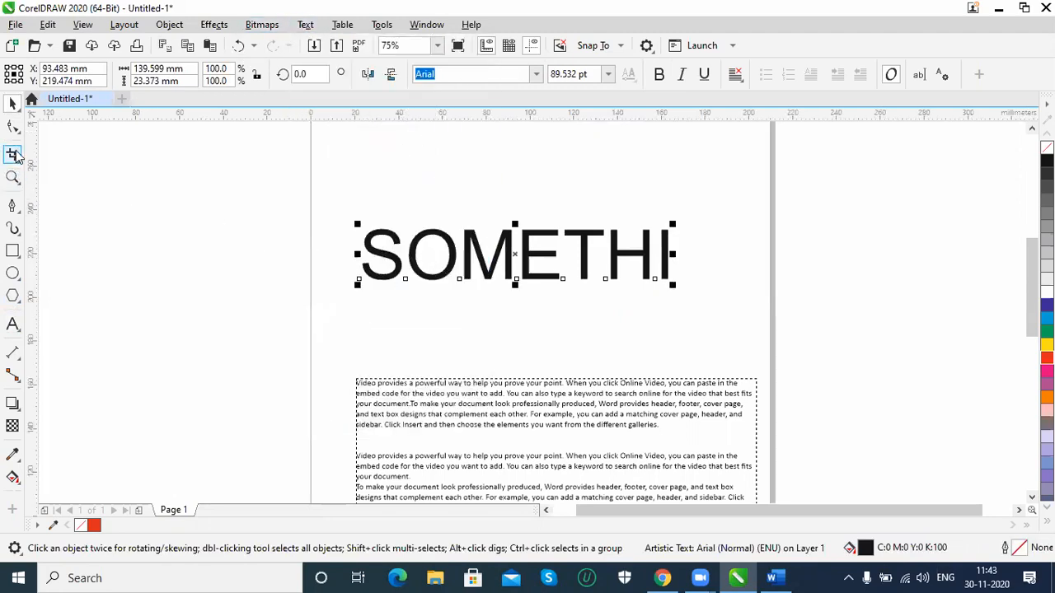
left_click(12, 126)
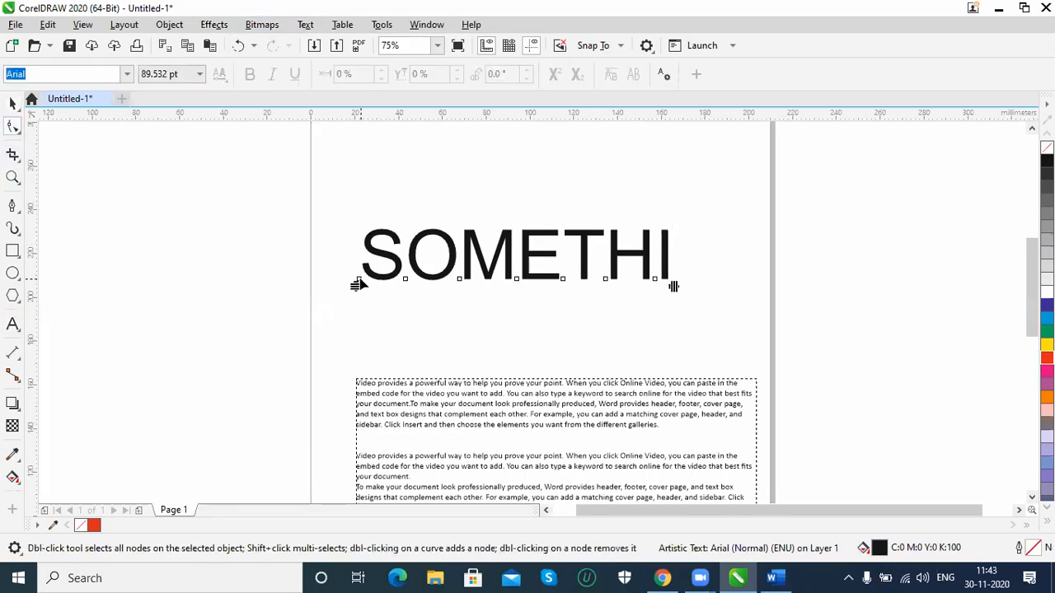
left_click_drag(358, 281, 342, 323)
left_click_drag(461, 282, 459, 329)
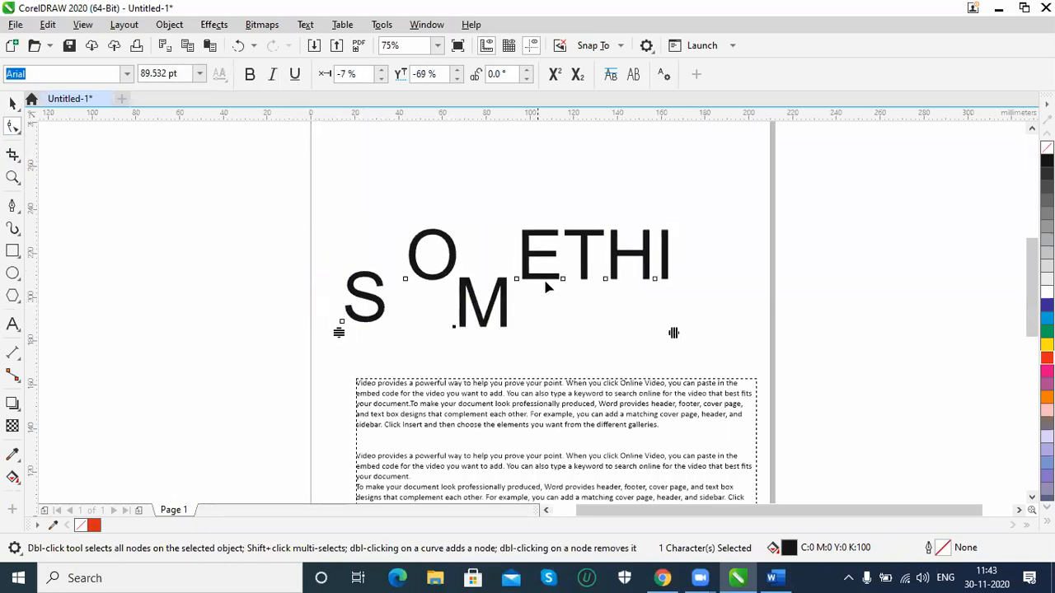
left_click_drag(563, 279, 565, 205)
left_click(656, 278)
left_click_drag(655, 279, 691, 237)
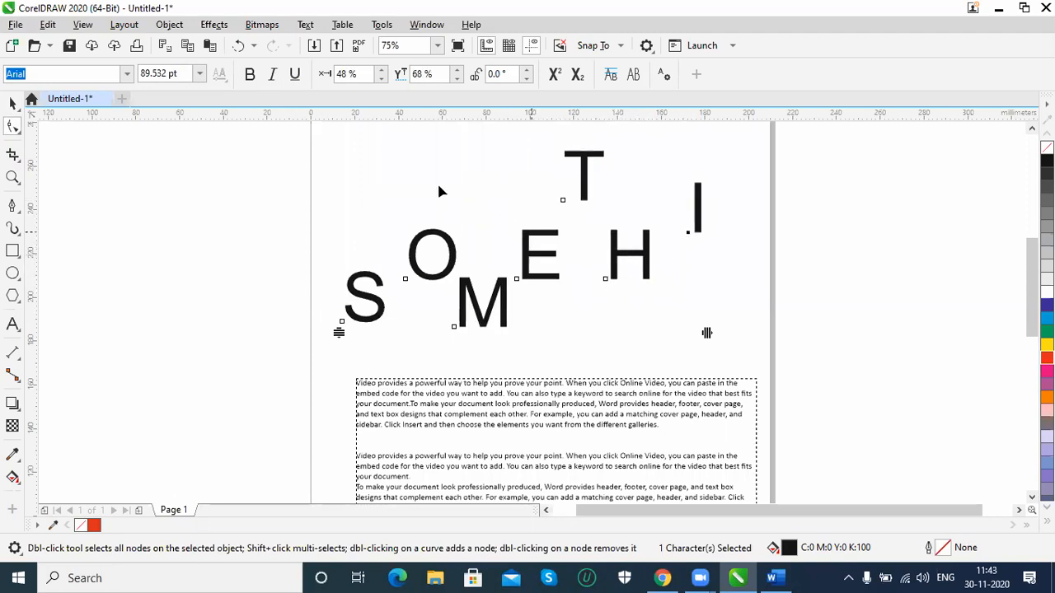
Apply Straighten Text to the displaced letter I, and repeat it with all seven letters of SOMETHI selected
left_click(306, 24)
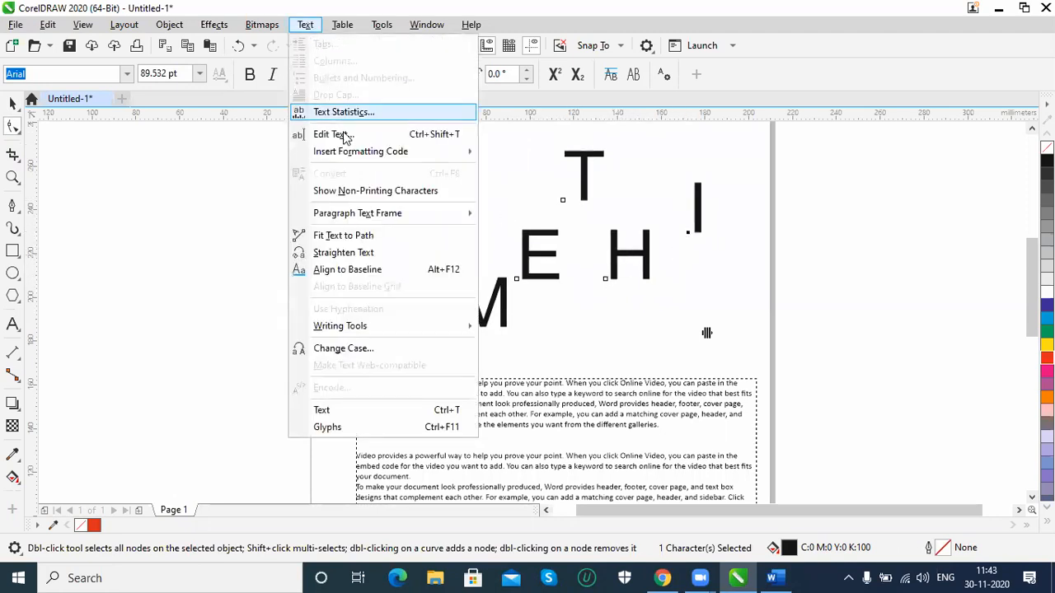
left_click(340, 252)
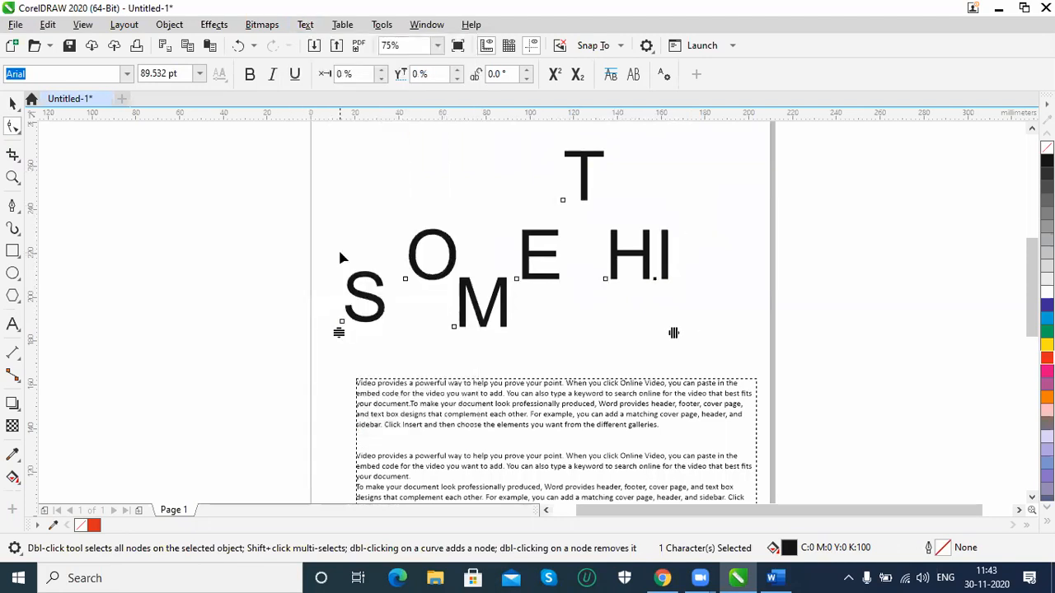
left_click(605, 280)
left_click(562, 199)
left_click_drag(230, 198, 787, 375)
left_click(304, 24)
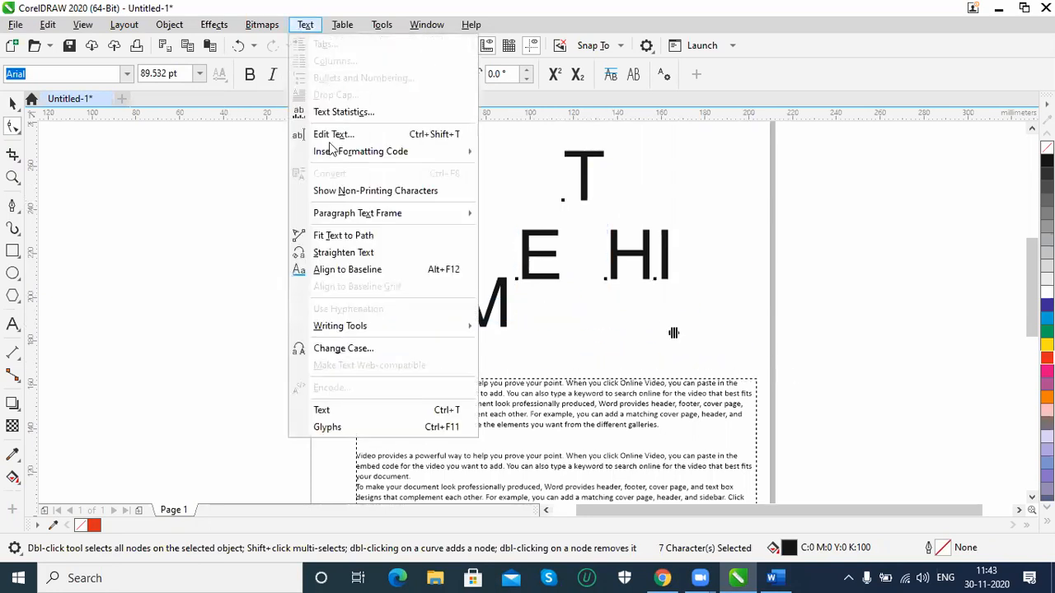
left_click(344, 253)
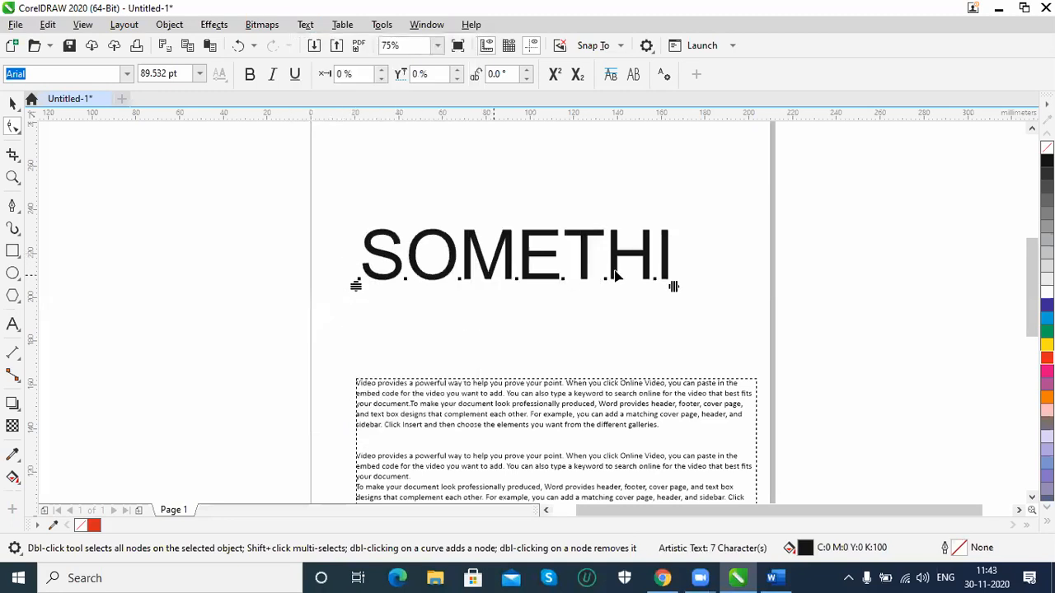
Apply Align to Baseline to the SOMETHI text
left_click(305, 24)
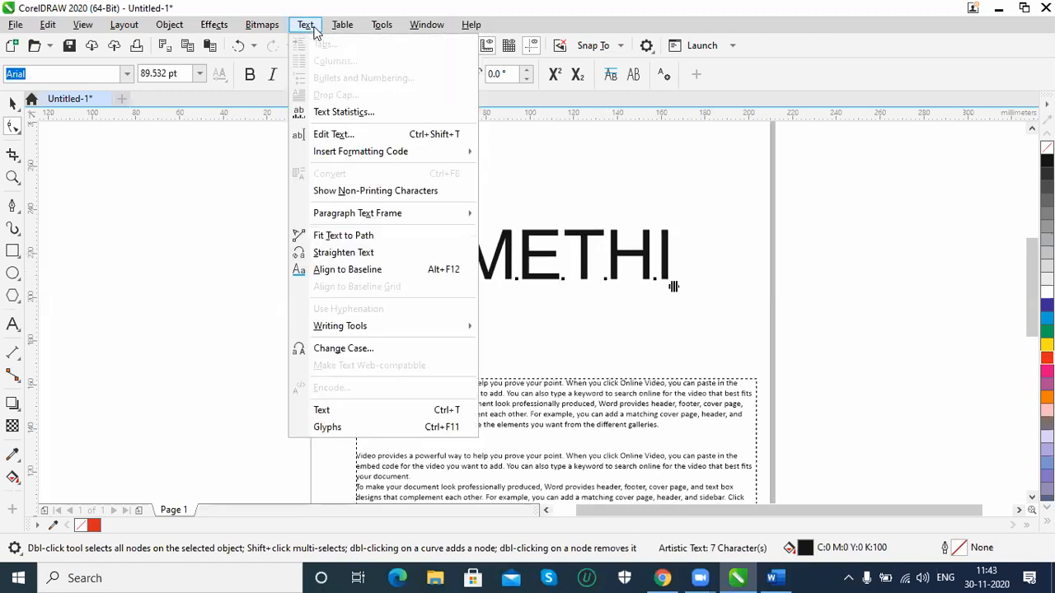
left_click(354, 273)
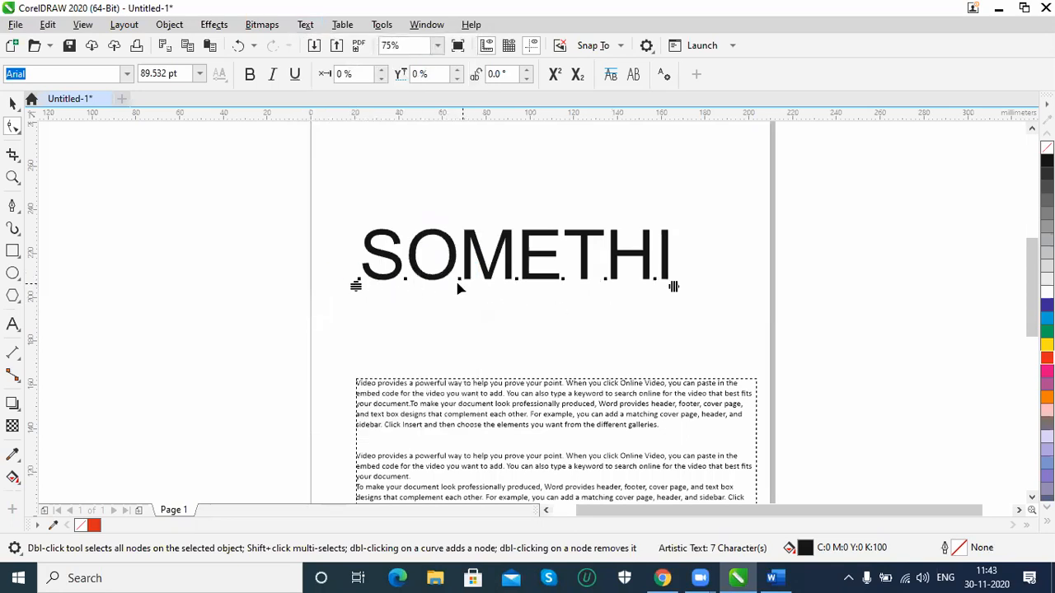
Run Spell Check on the SOMETHI text, keep the checker open when it completes, and close Writing Tools
left_click(305, 24)
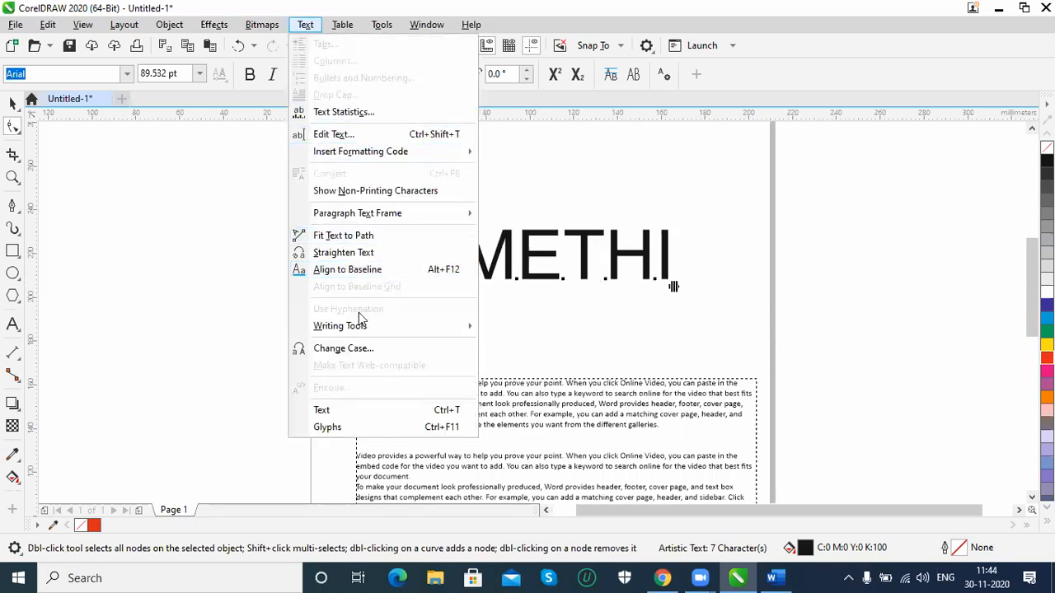
mouse_move(360, 330)
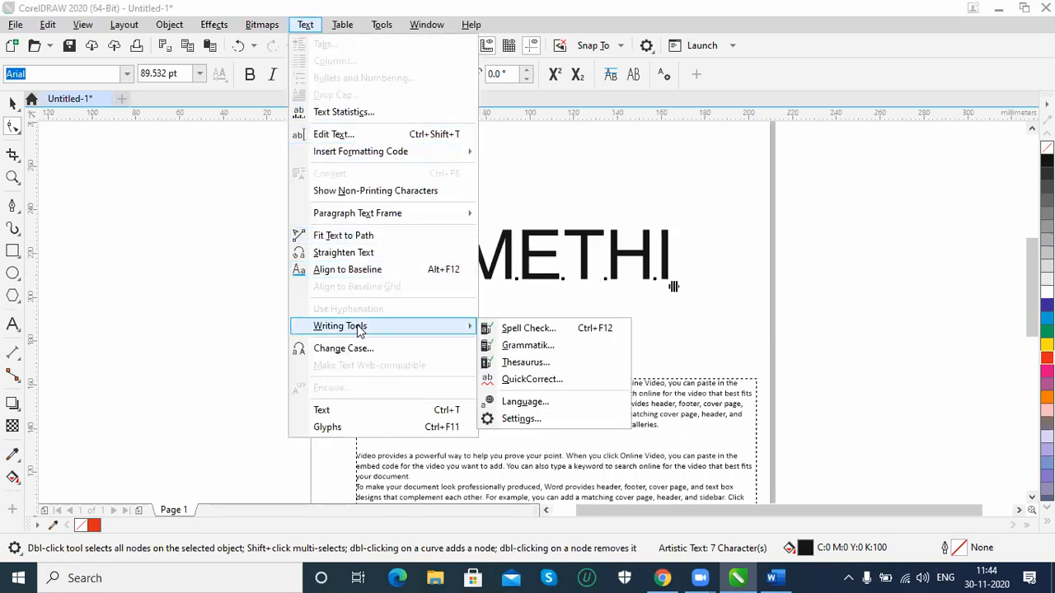
left_click(579, 334)
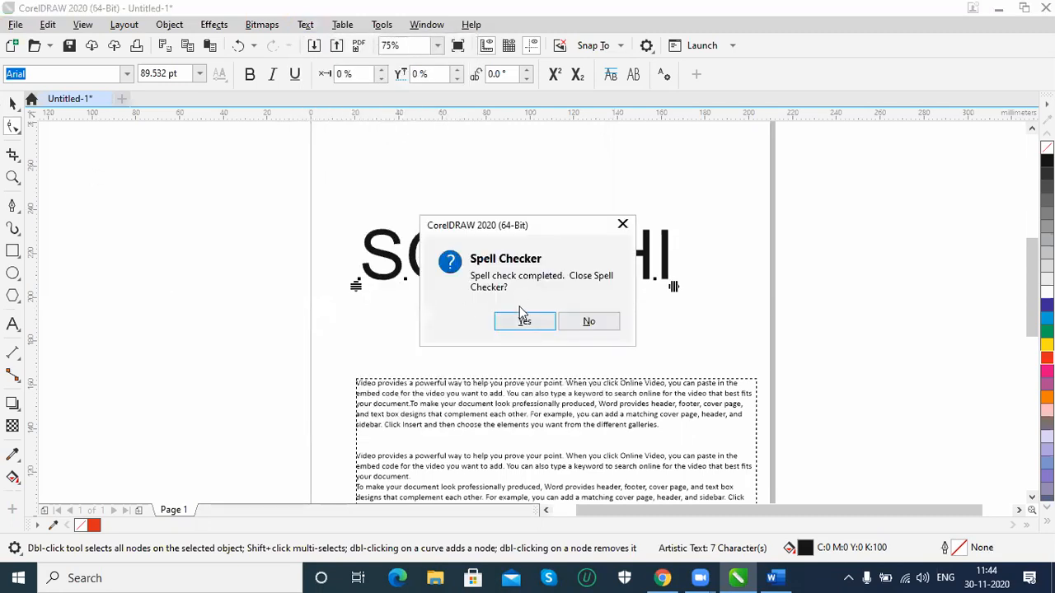
left_click(589, 323)
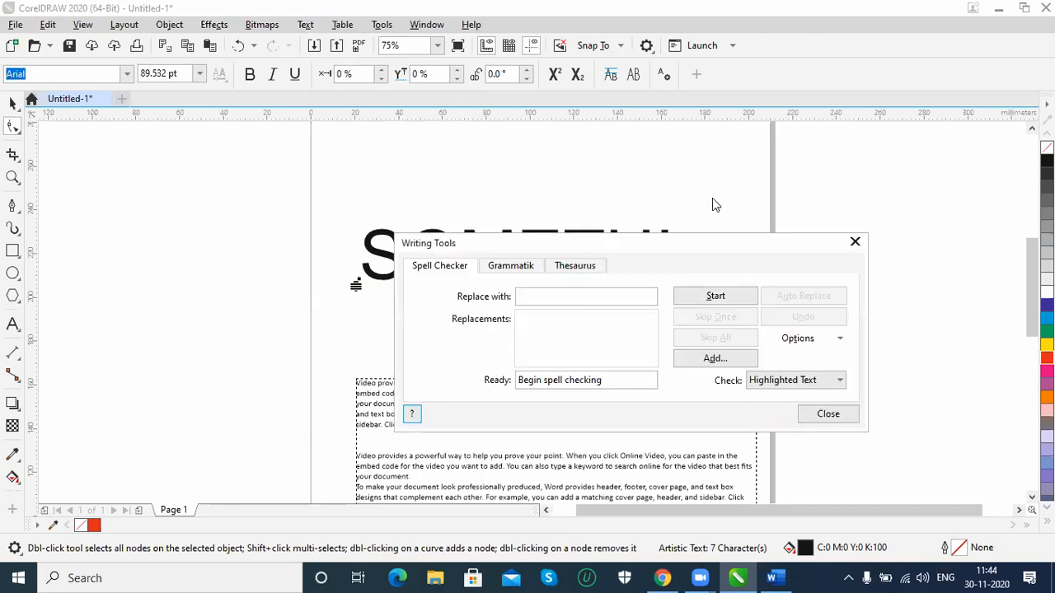
left_click(855, 243)
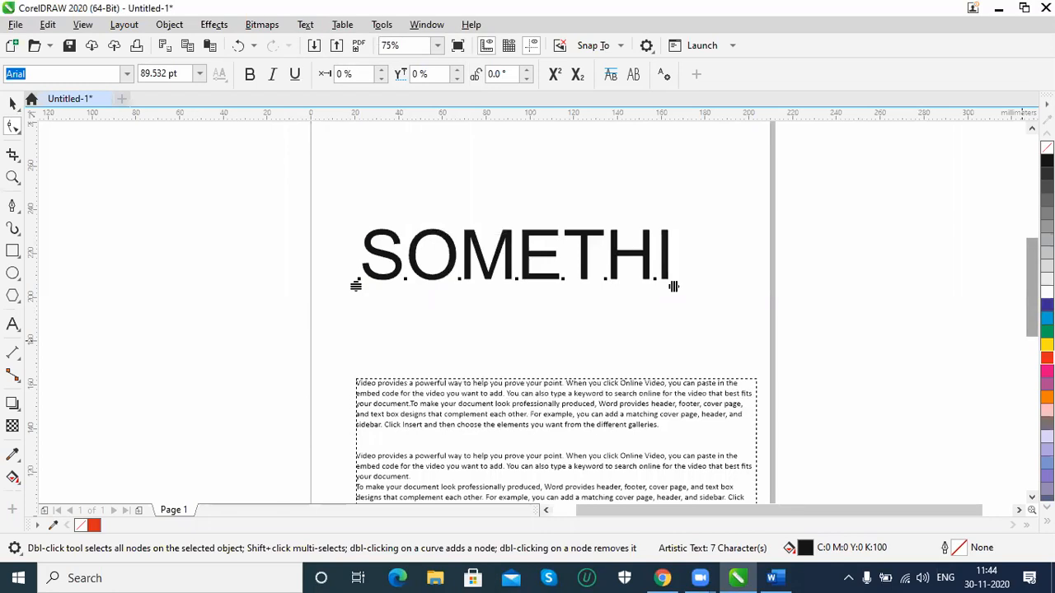
Delete one letter from each of four words in the first paragraph, leaving powrful, professioally, maching and eleents
scroll(991, 348, "down", 3)
left_click(558, 233)
left_click(12, 104)
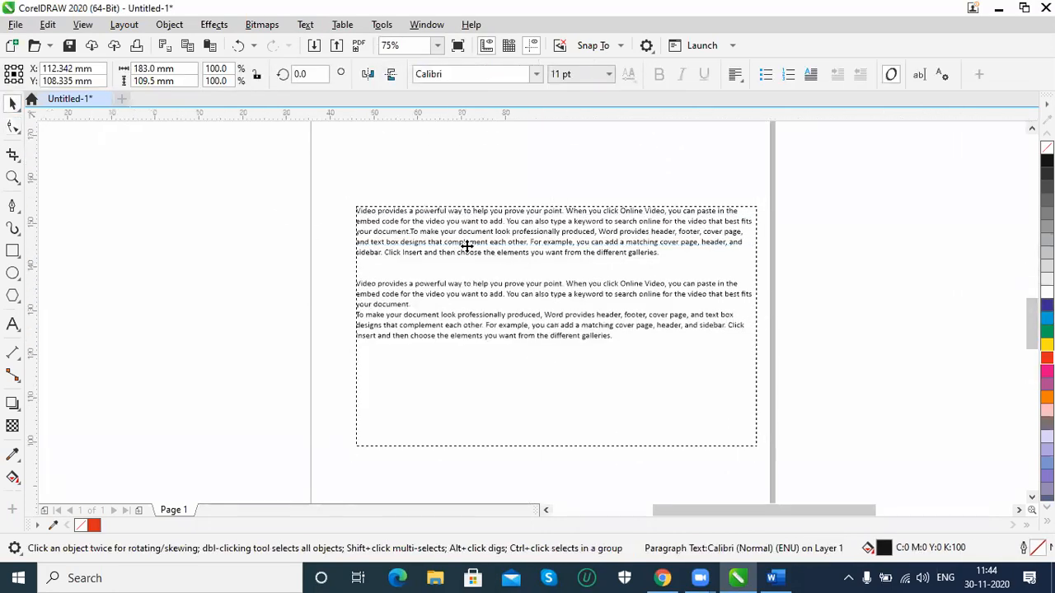
scroll(466, 246, "up", 1)
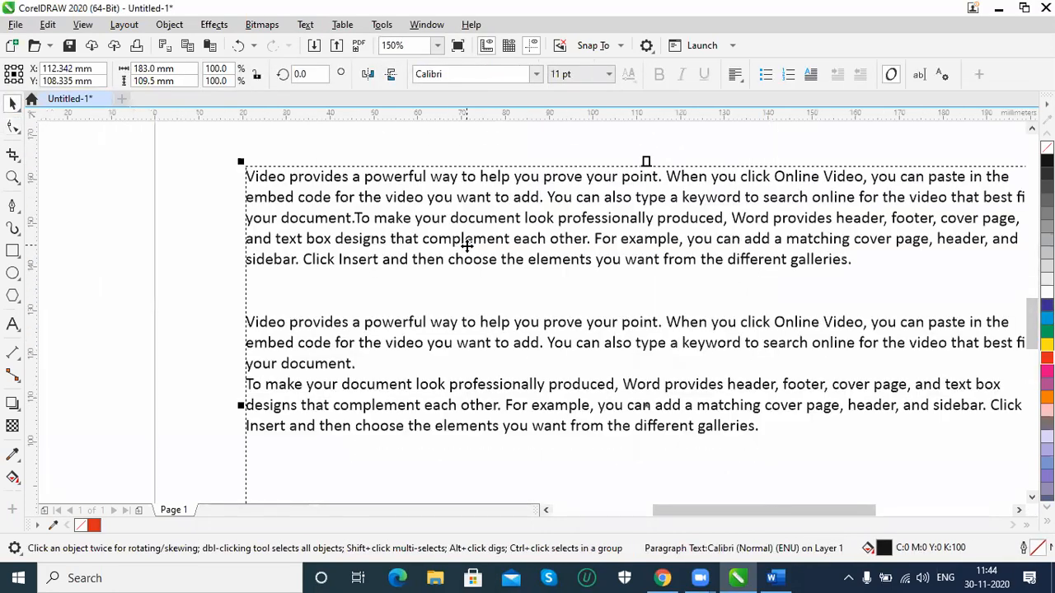
double_click(412, 183)
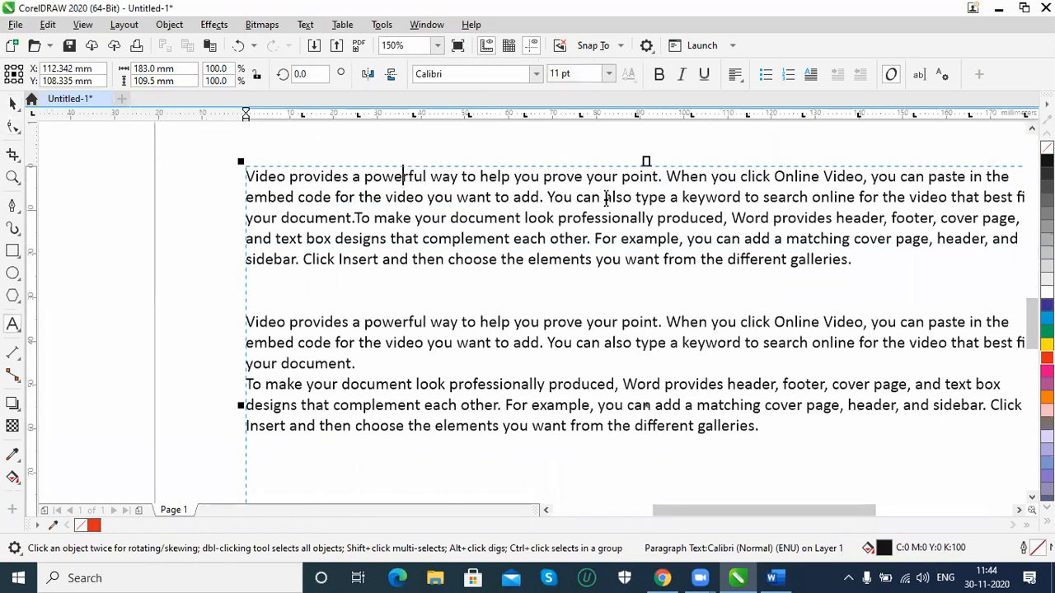
key("BackSpace")
left_click(633, 220)
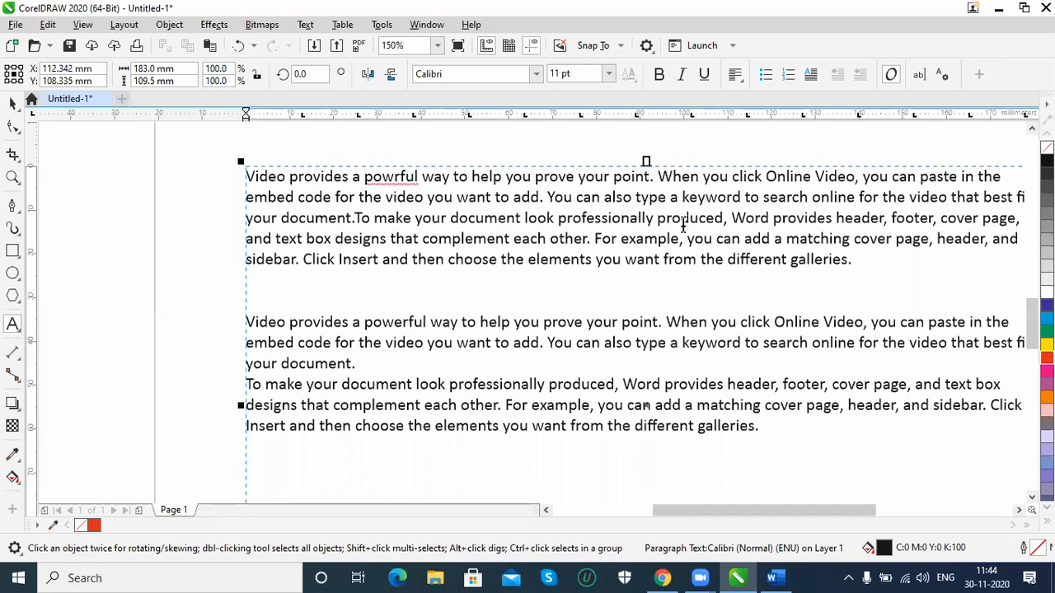
key("BackSpace")
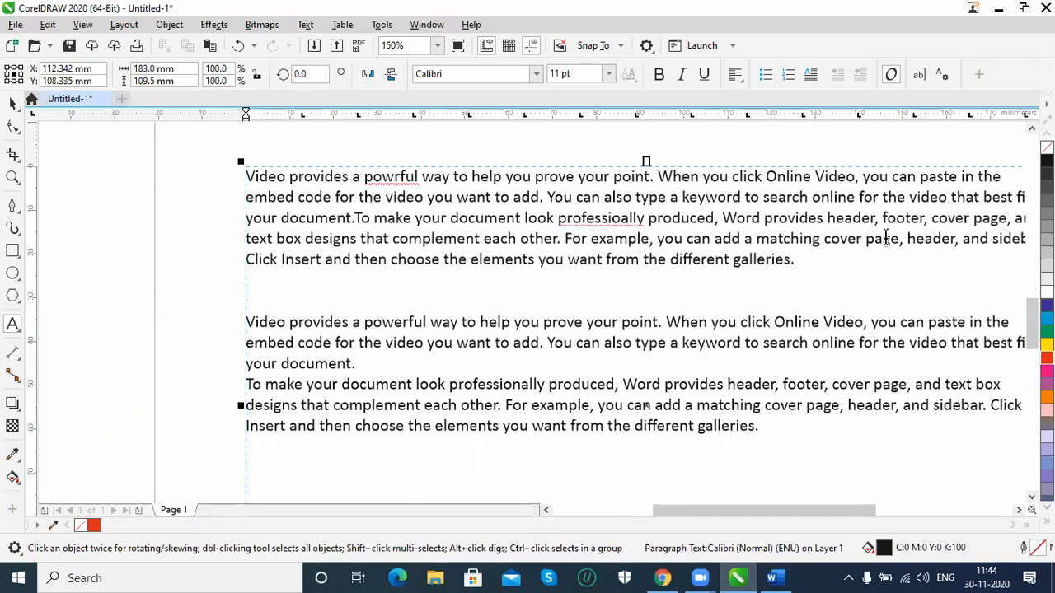
key("BackSpace")
left_click(507, 262)
key("BackSpace")
left_click(12, 103)
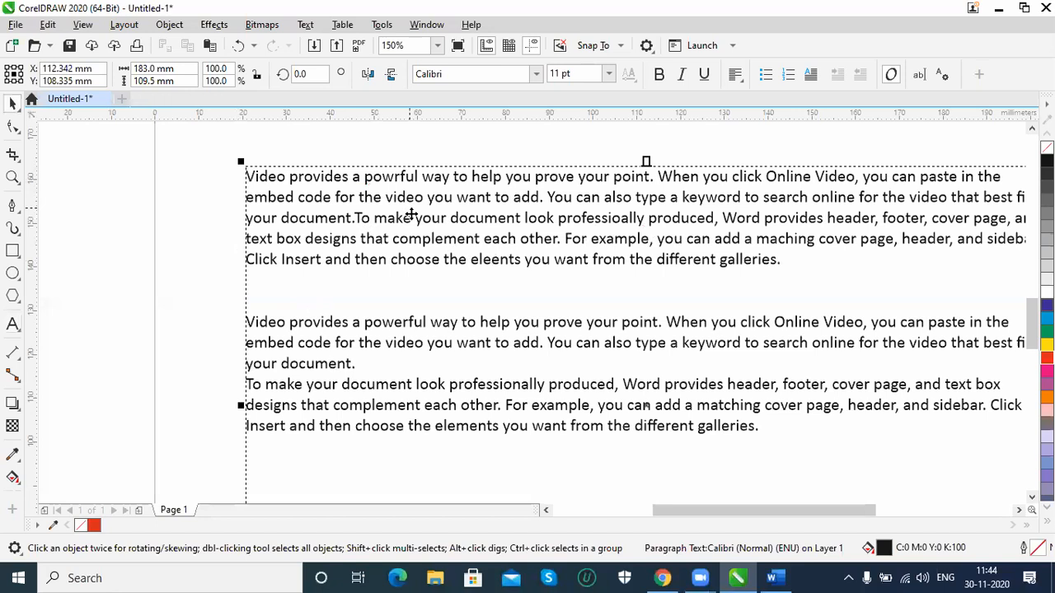
Remove two letters from each of two words in the first paragraph's last line, leaving elnts and difrent
left_click(449, 230)
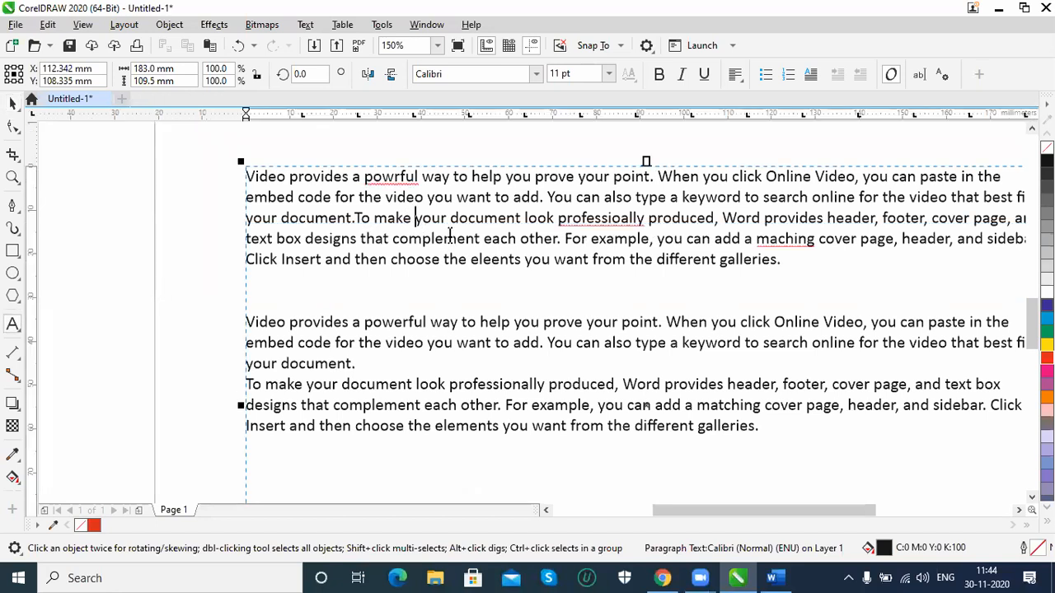
left_click(502, 261)
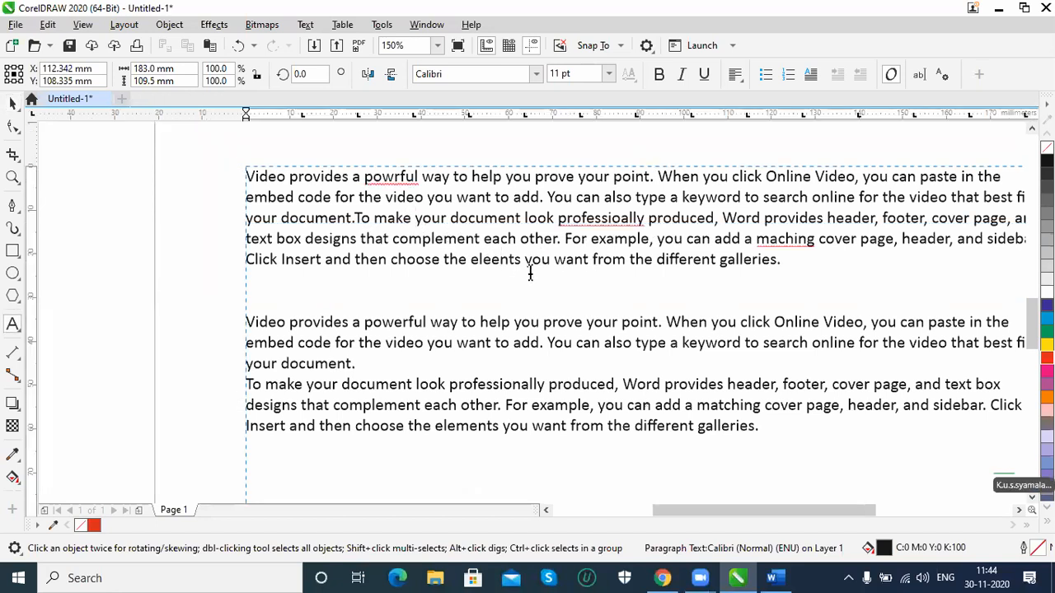
key("BackSpace")
key("BackSpace")
left_click(672, 261)
key("BackSpace")
key("BackSpace")
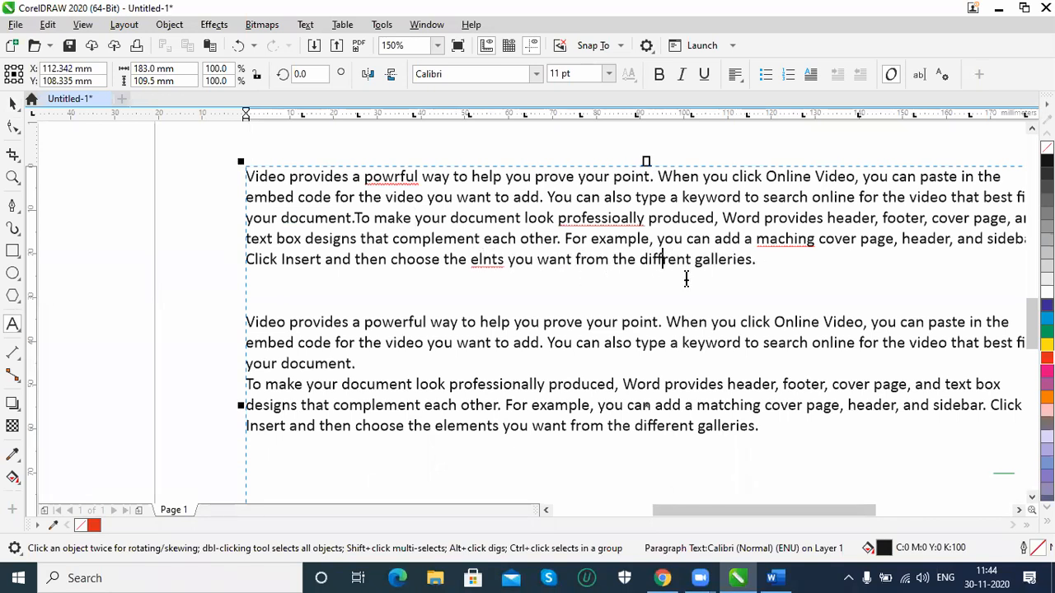
left_click(706, 260)
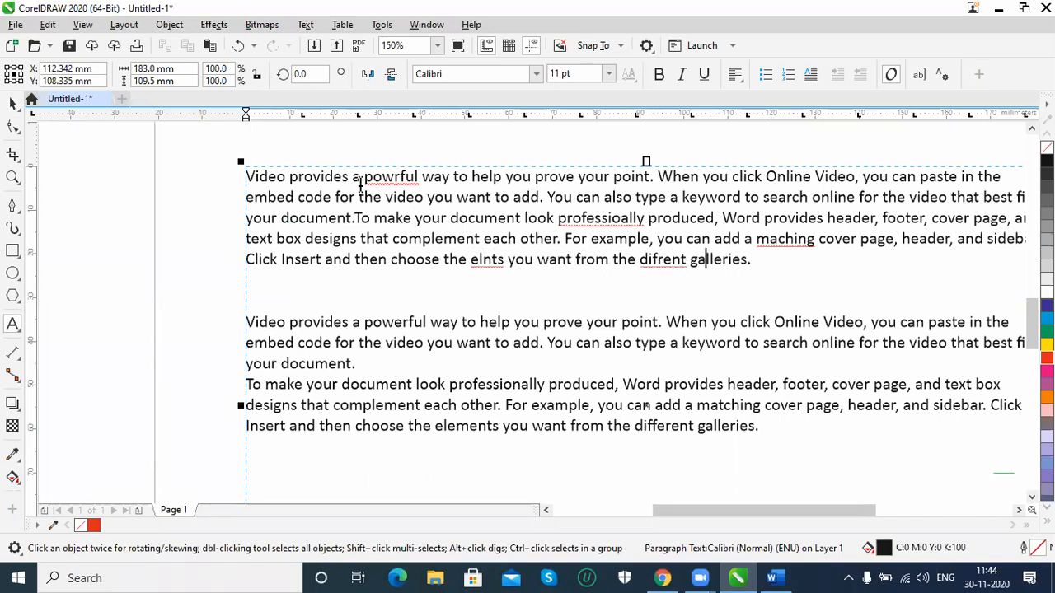
Run Spell Check on the misspelled word powrful and replace it with powerful
right_click(395, 176)
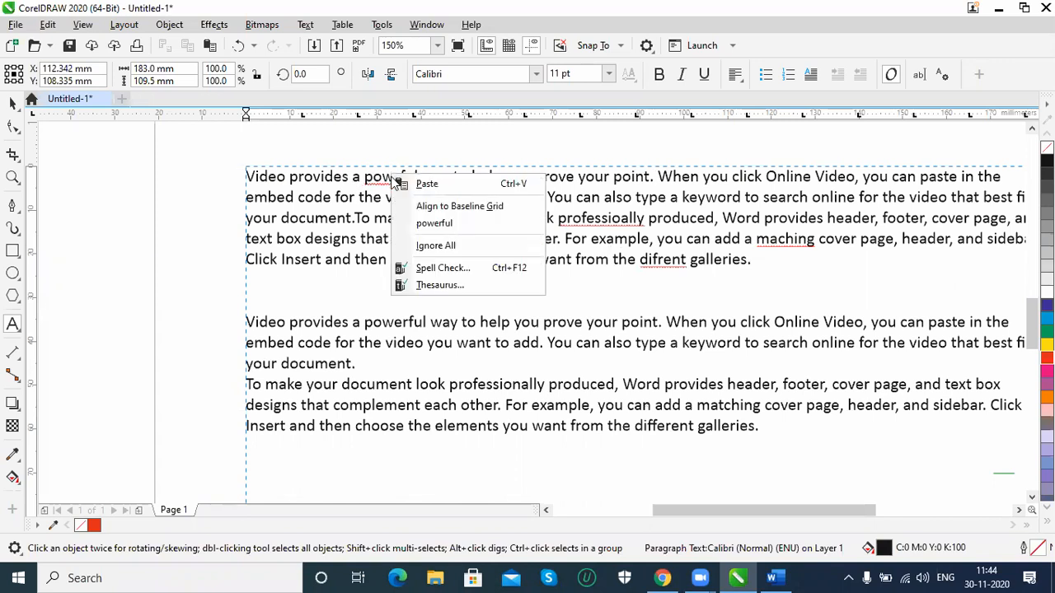
left_click(466, 272)
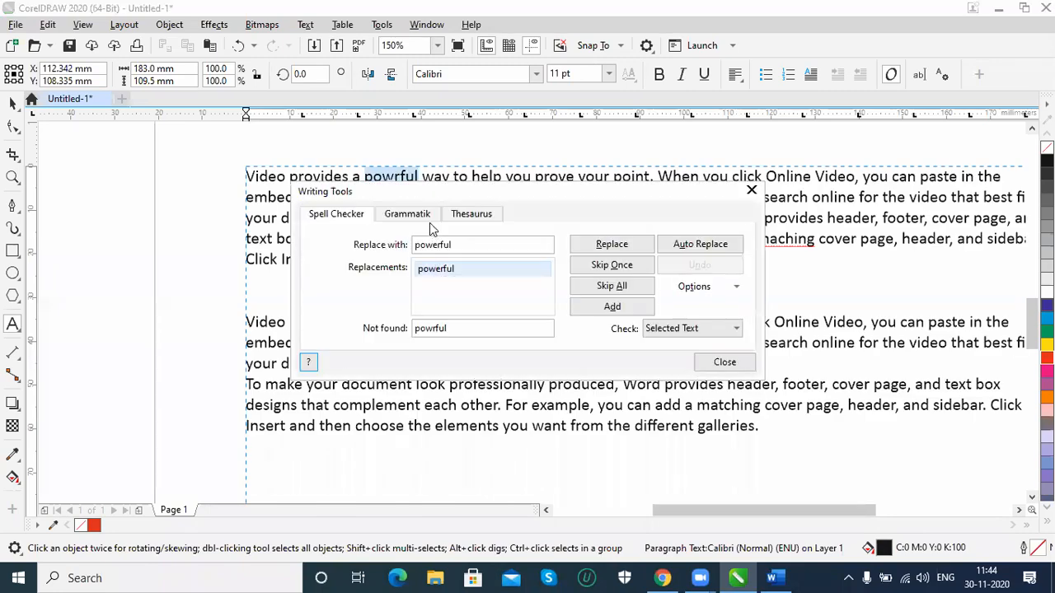
left_click_drag(490, 198, 471, 326)
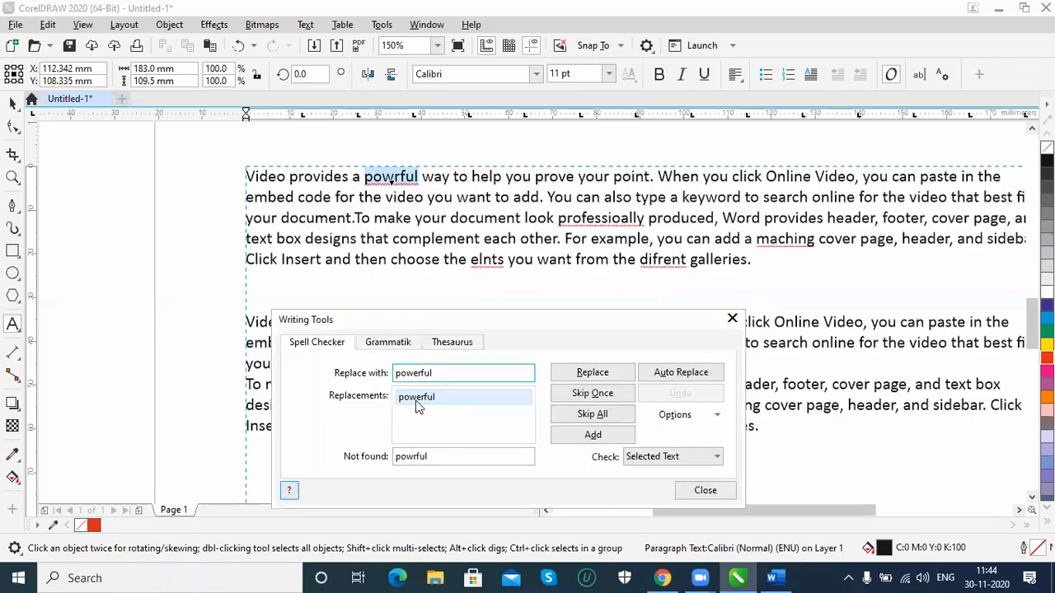
left_click(593, 372)
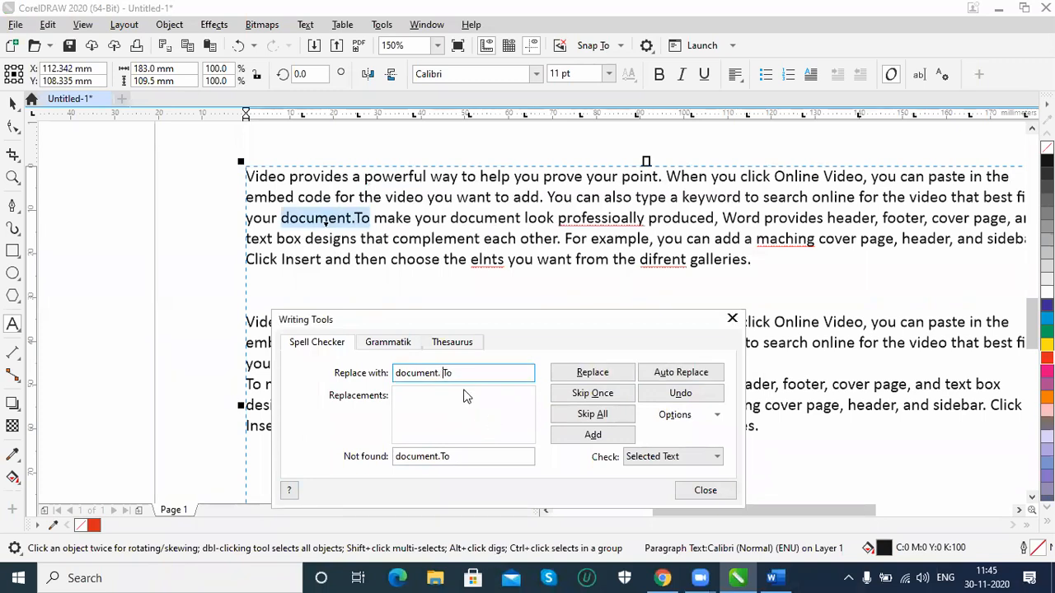
Replace document.To with "document. To" and professioally with professionally in the spell checker, and close it
left_click(593, 373)
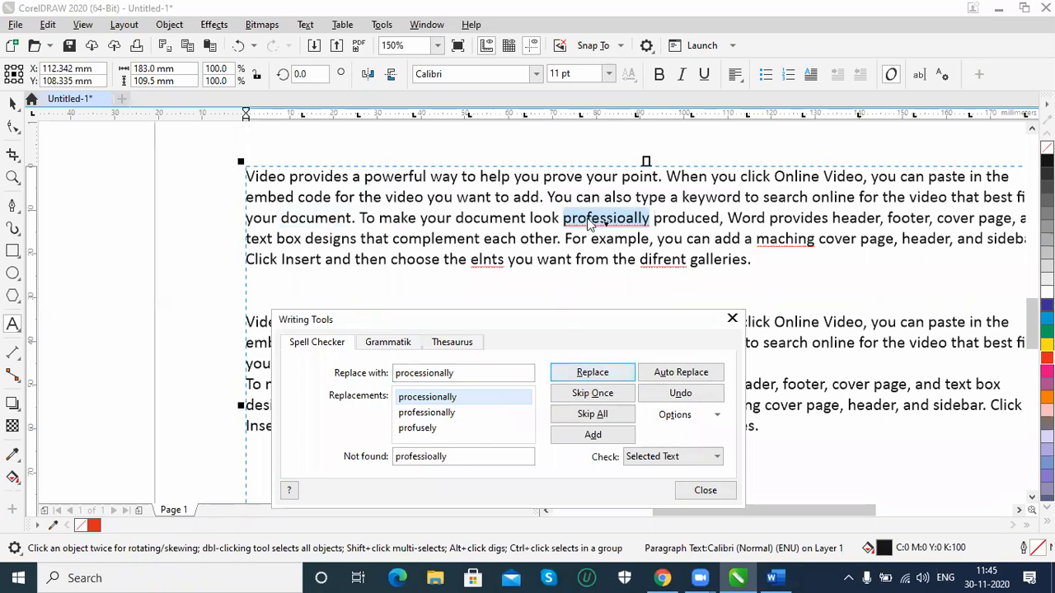
left_click(447, 399)
left_click(515, 417)
left_click(593, 373)
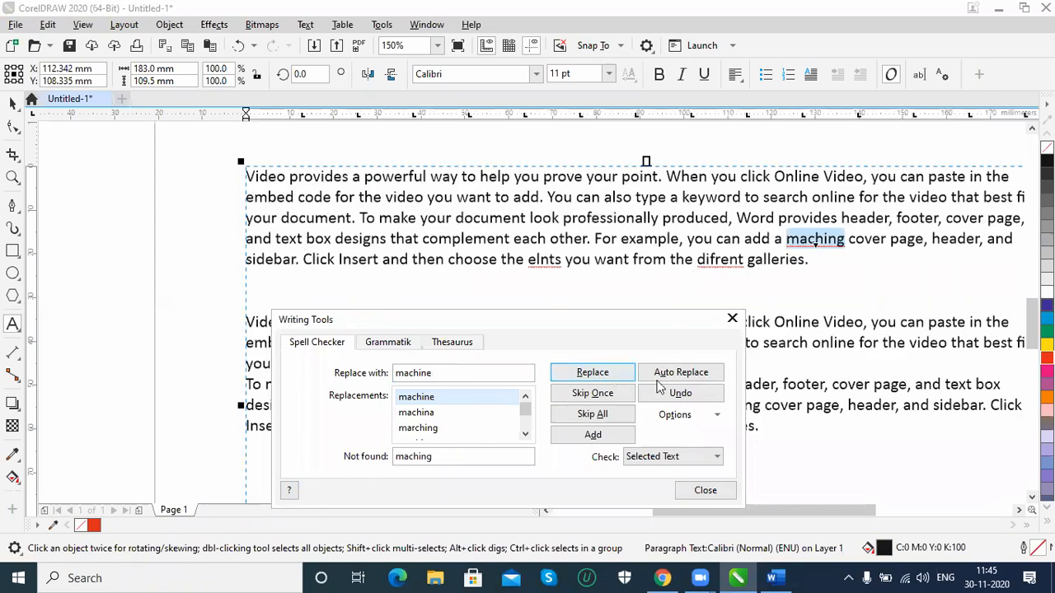
left_click(706, 490)
left_click(12, 101)
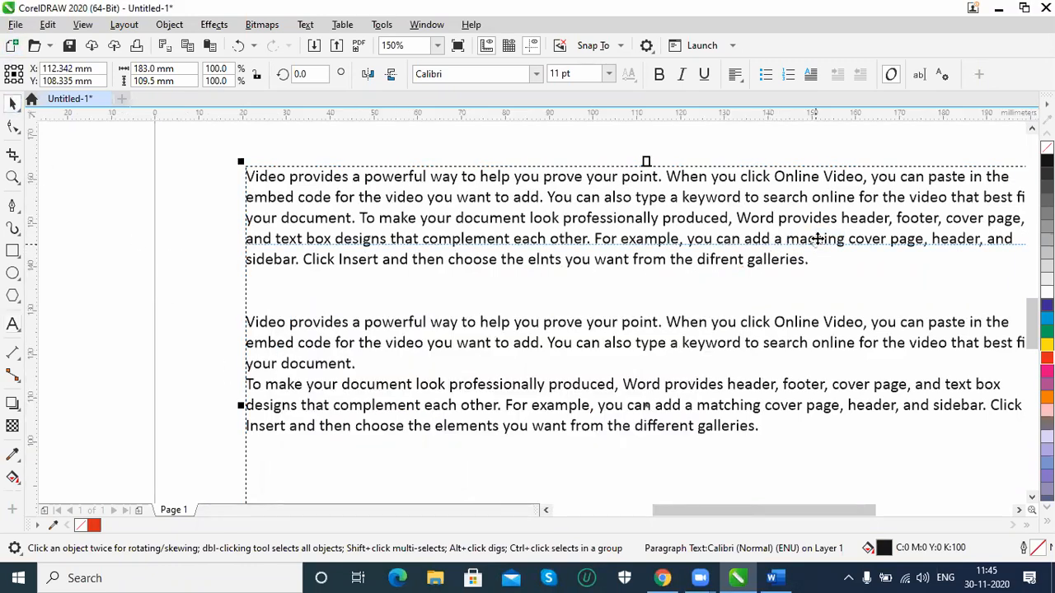
Replace the misspelled word maching in the first paragraph with the suggested spelling making
left_click(13, 324)
left_click(605, 197)
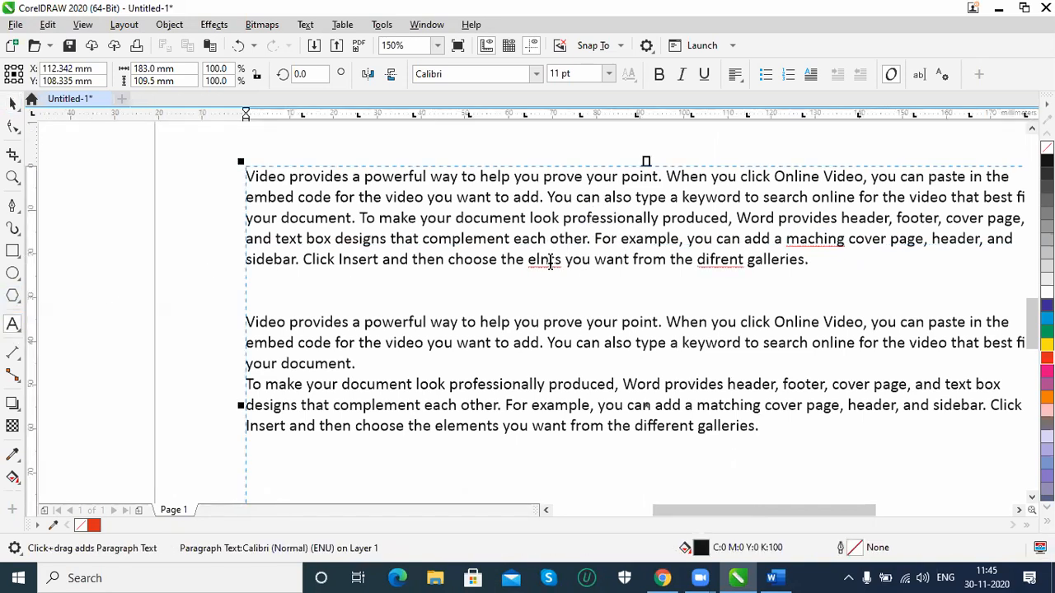
right_click(813, 239)
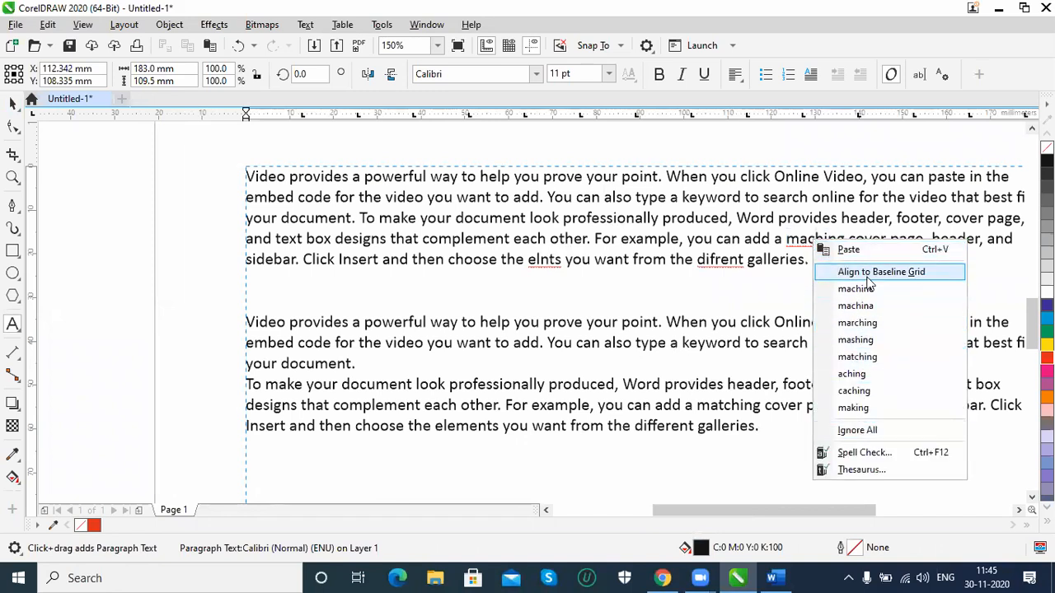
left_click(853, 408)
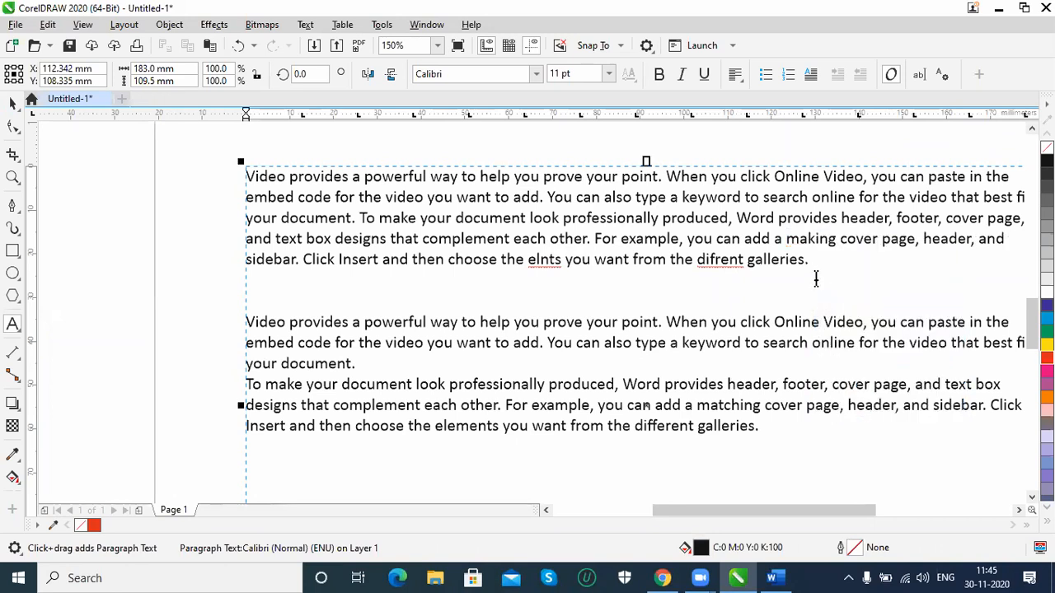
Run Spell Check on elnts, look up replacements starting with elem, and replace the word with element
right_click(548, 263)
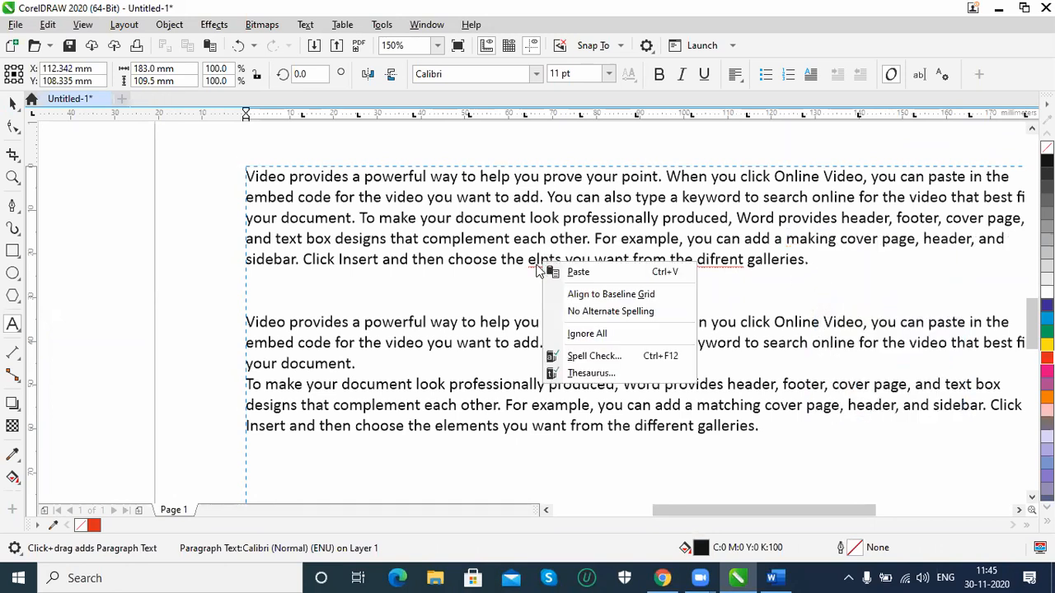
left_click(583, 358)
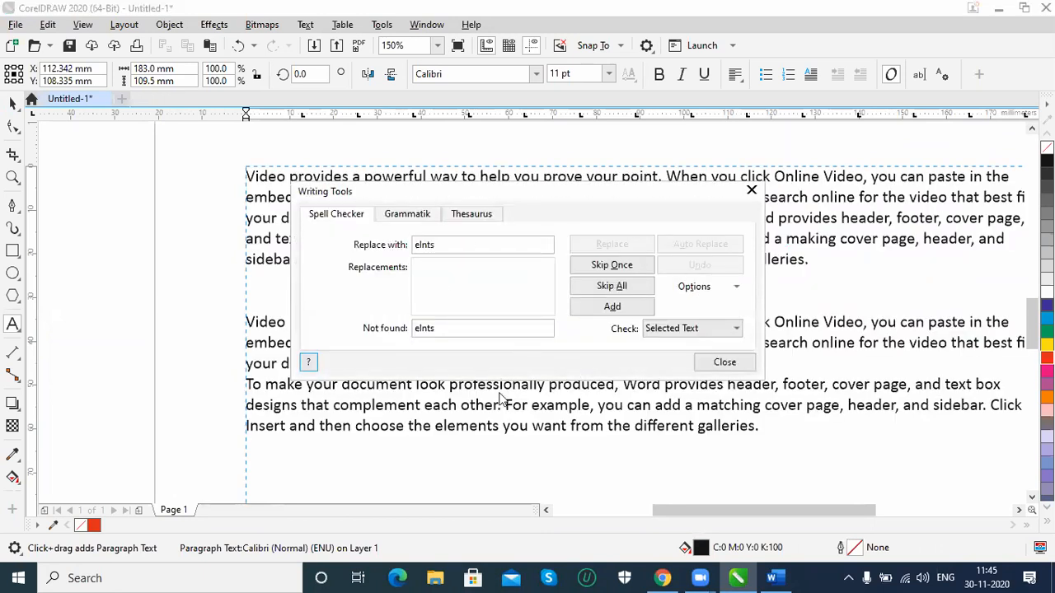
left_click_drag(502, 195, 519, 340)
left_click(466, 393)
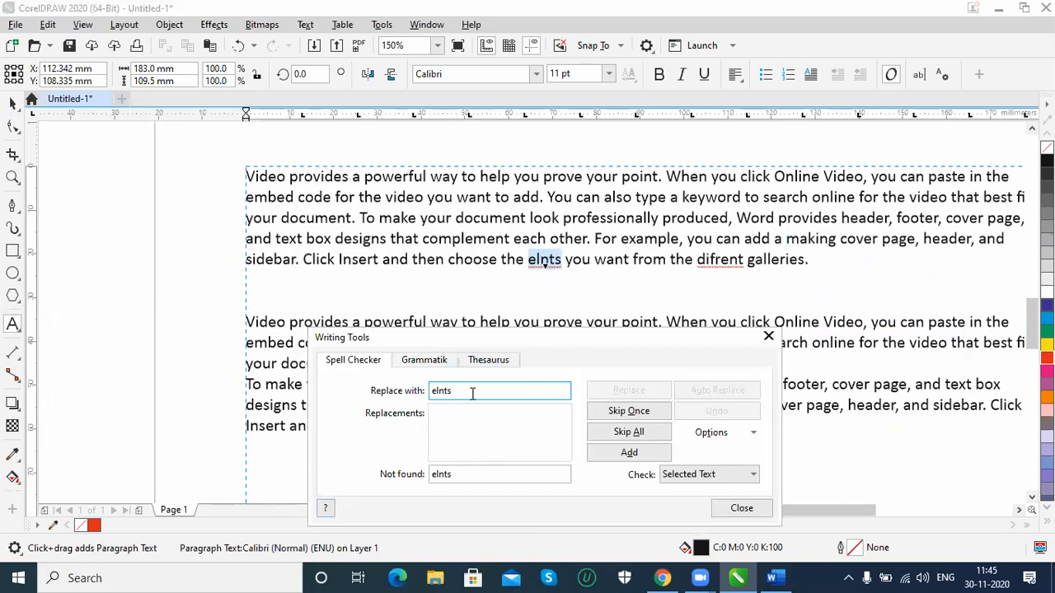
key("BackSpace")
key("BackSpace")
key("BackSpace")
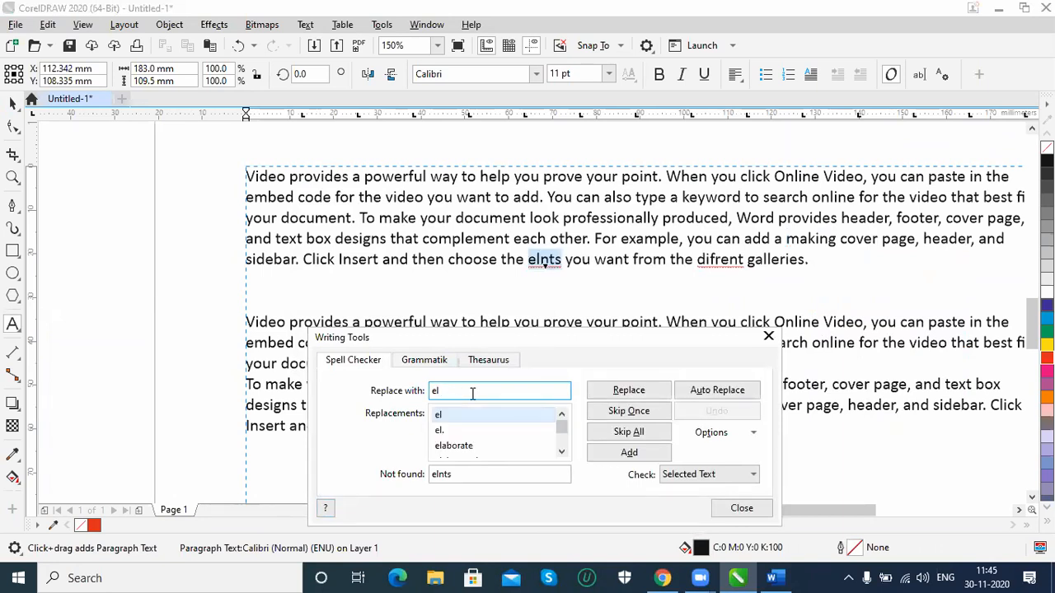
type("em")
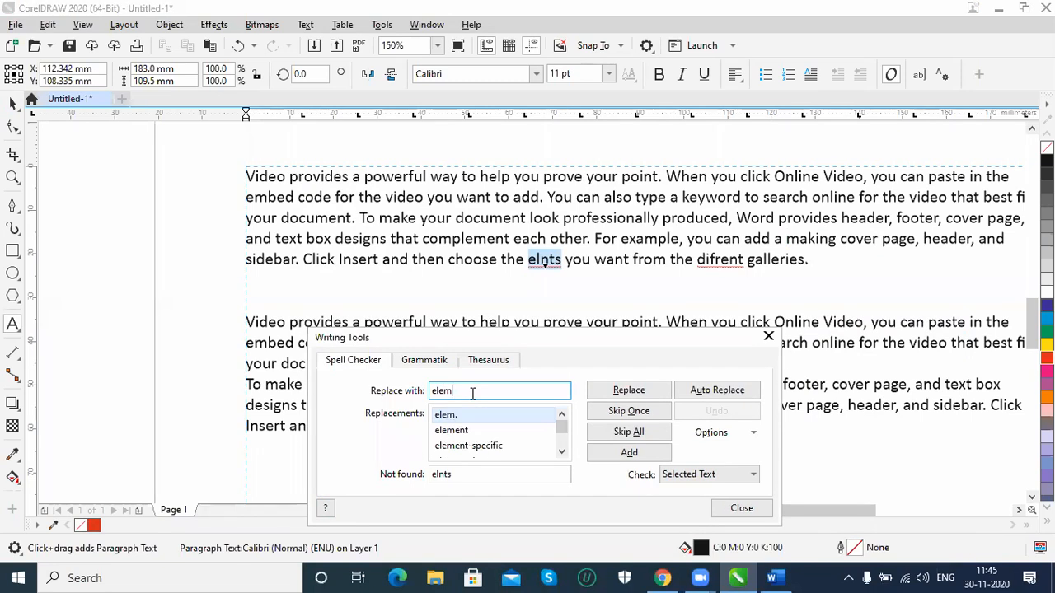
left_click(487, 430)
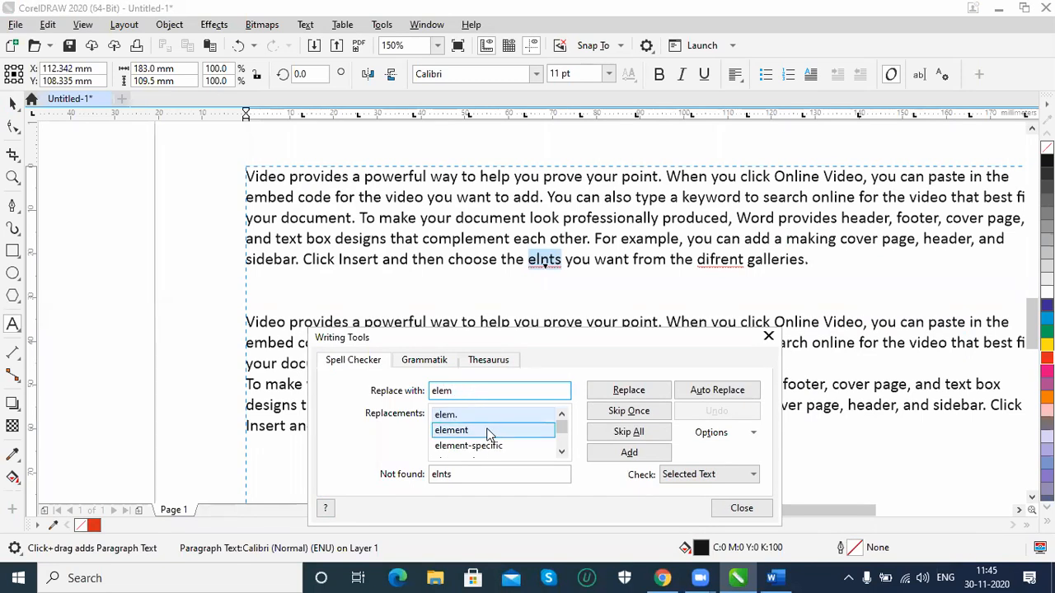
left_click(648, 391)
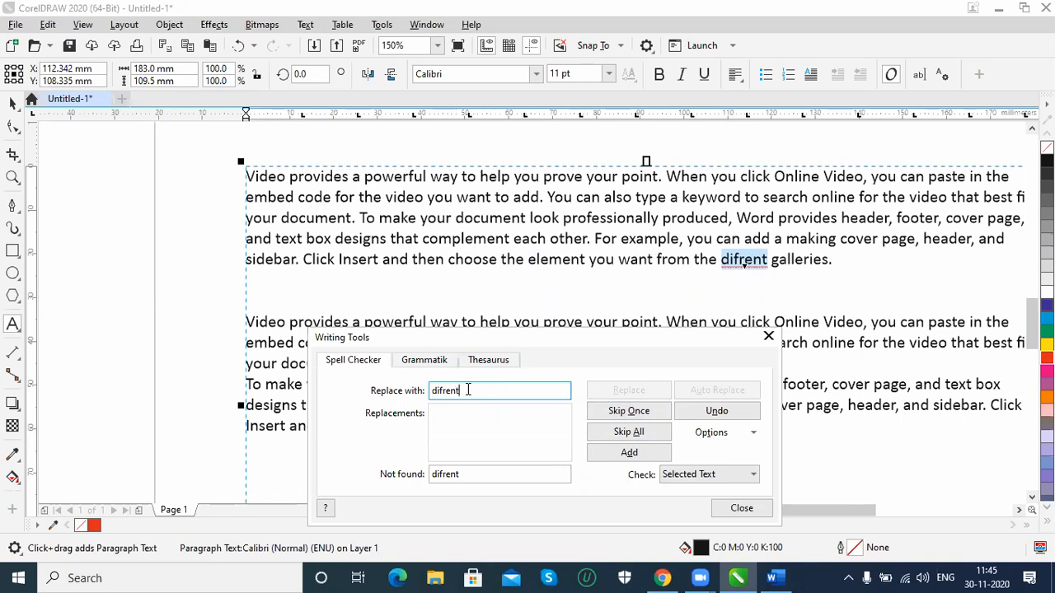
Look up replacements starting with differ for the misspelled word difrent, and replace it with difference
key("BackSpace")
key("BackSpace")
key("BackSpace")
key("BackSpace")
key("BackSpace")
type("ffer")
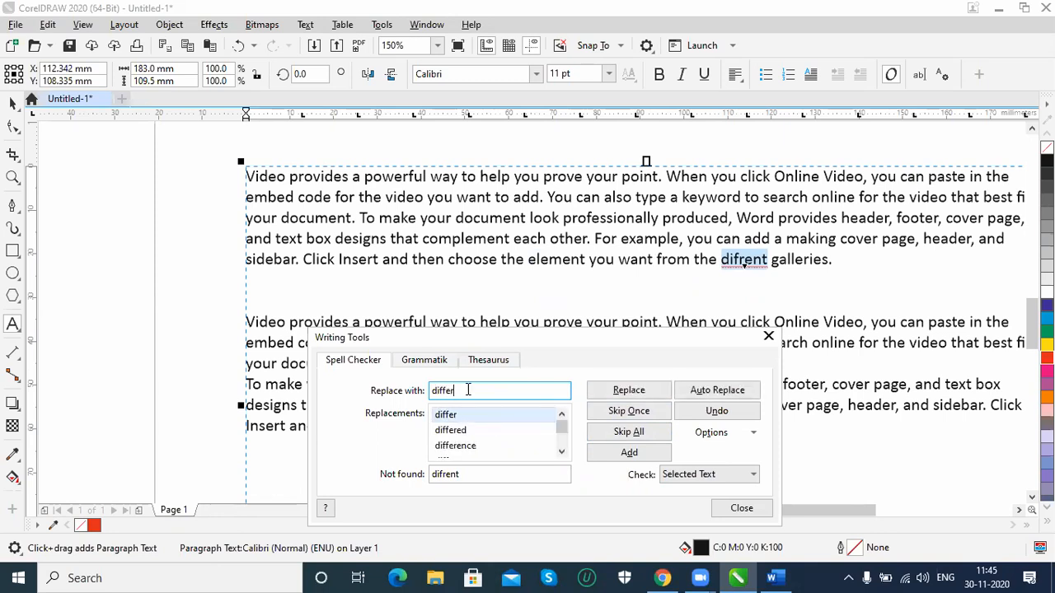
left_click(468, 449)
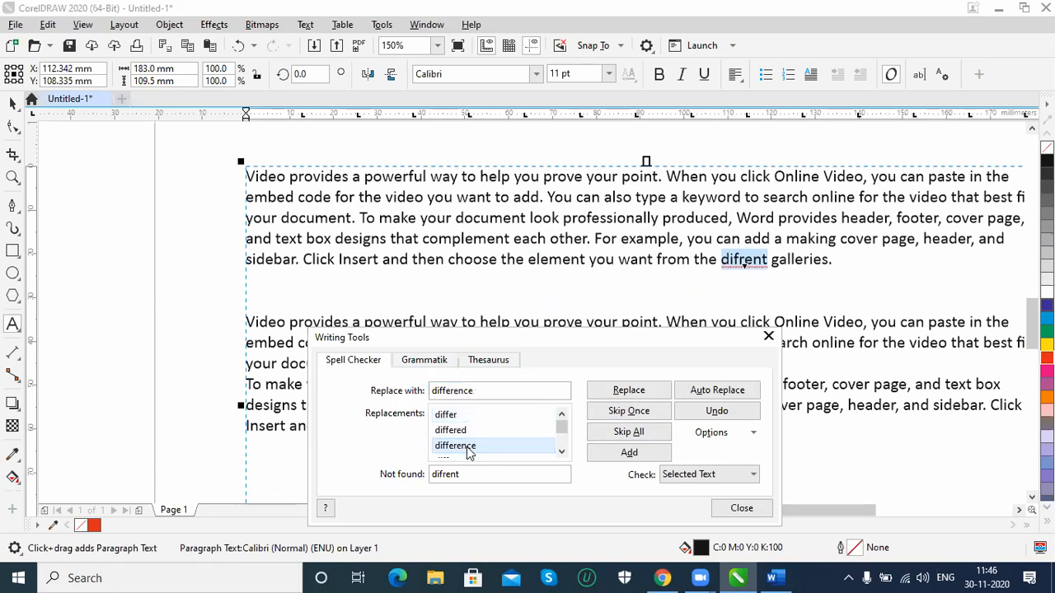
left_click(628, 391)
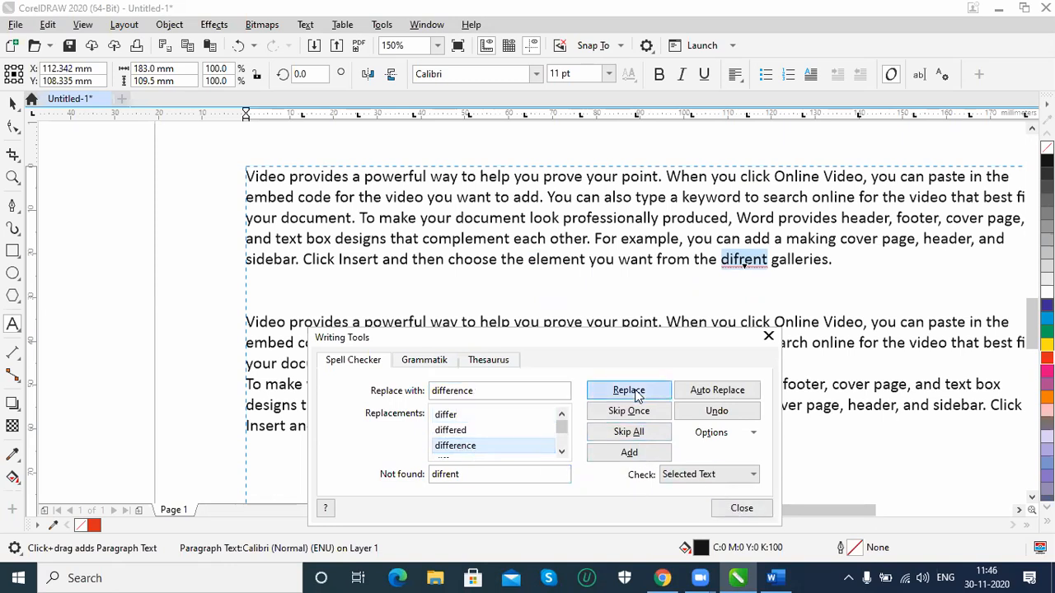
Finish the spell check and open the Text properties for character formatting
left_click(541, 468)
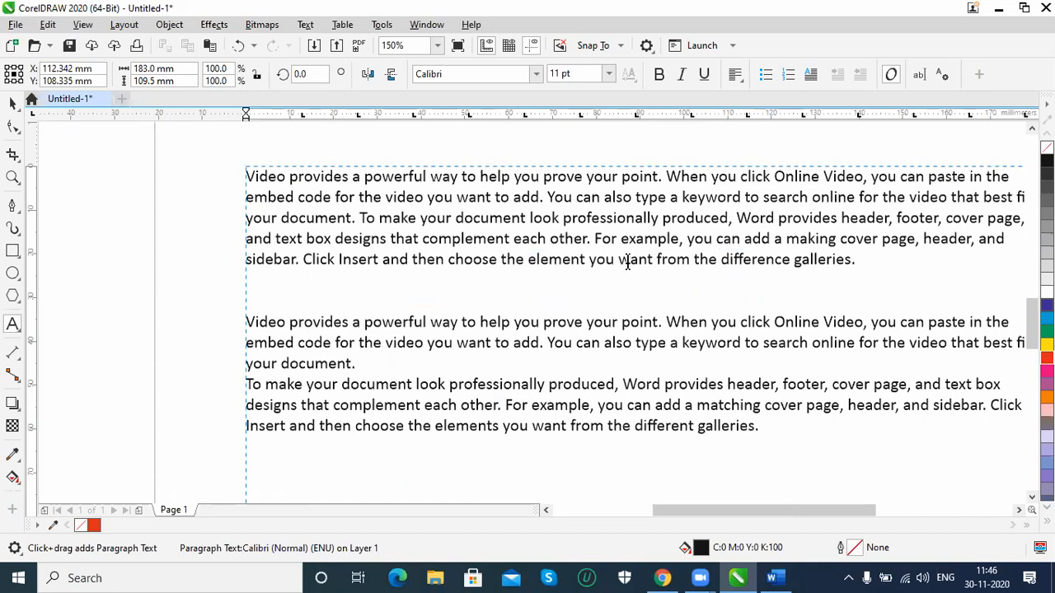
left_click(305, 25)
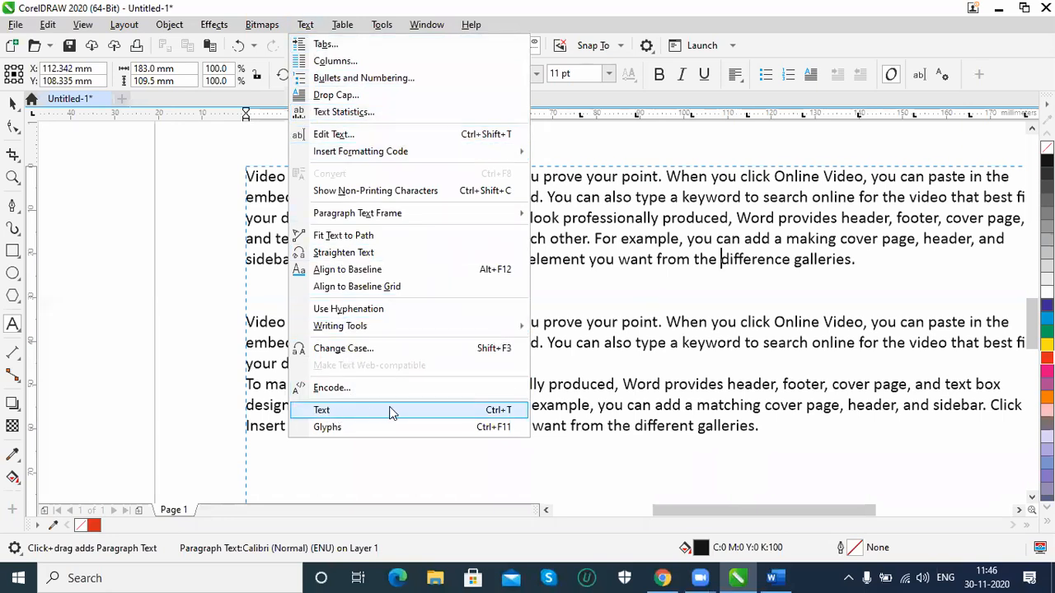
left_click(600, 381)
key("ctrl+t")
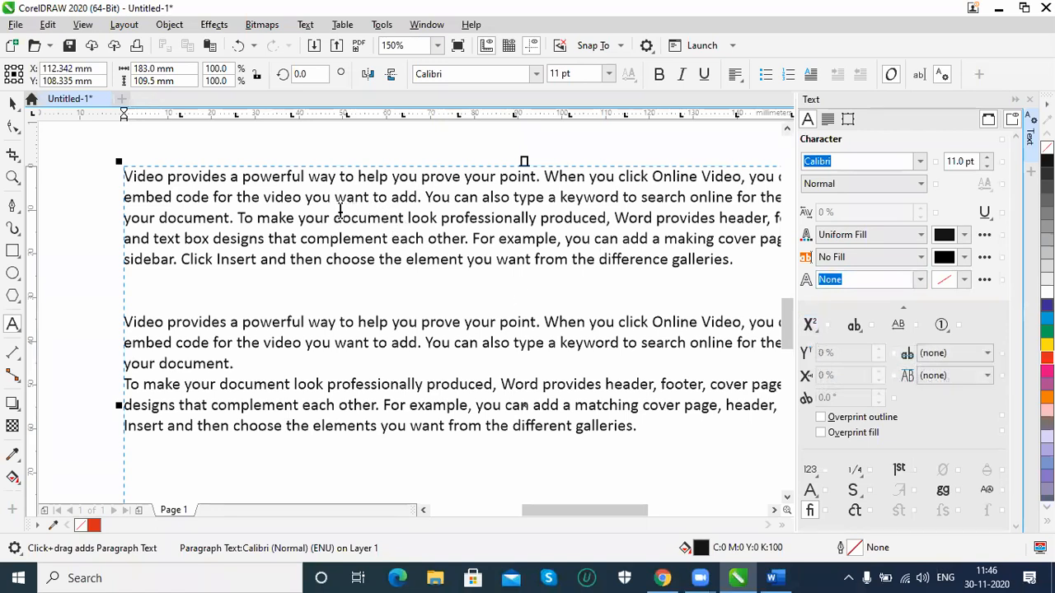
Select the first paragraph's text from "To make your document" to "For exam" and set its font to Arial Bold
left_click_drag(238, 217, 533, 233)
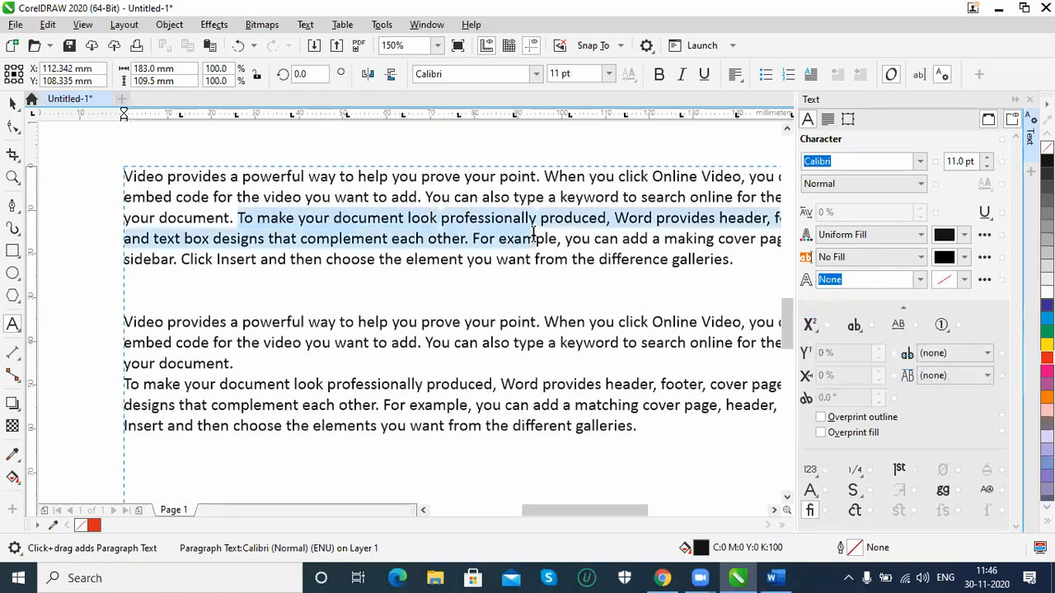
left_click(919, 161)
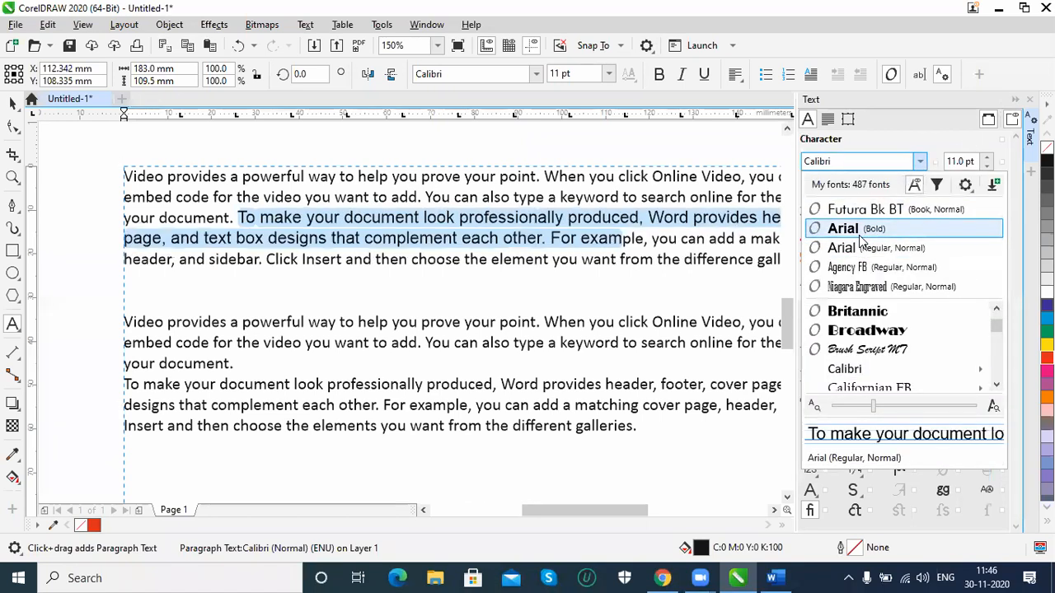
left_click(862, 229)
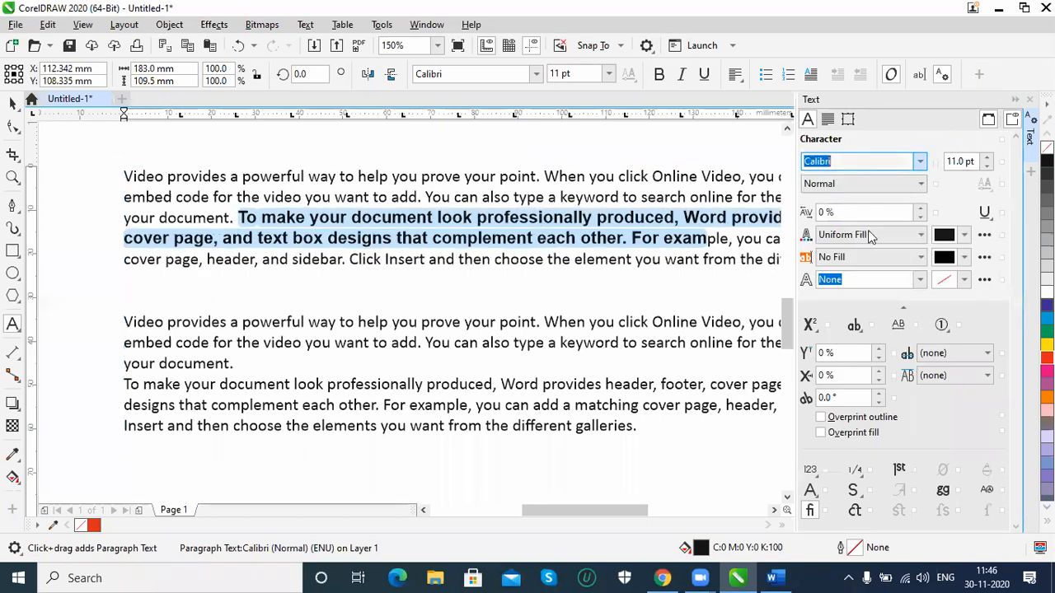
Raise the selected text's size to 14 pt, and bring it back down to 11 pt
left_click(988, 157)
left_click(988, 158)
left_click(988, 157)
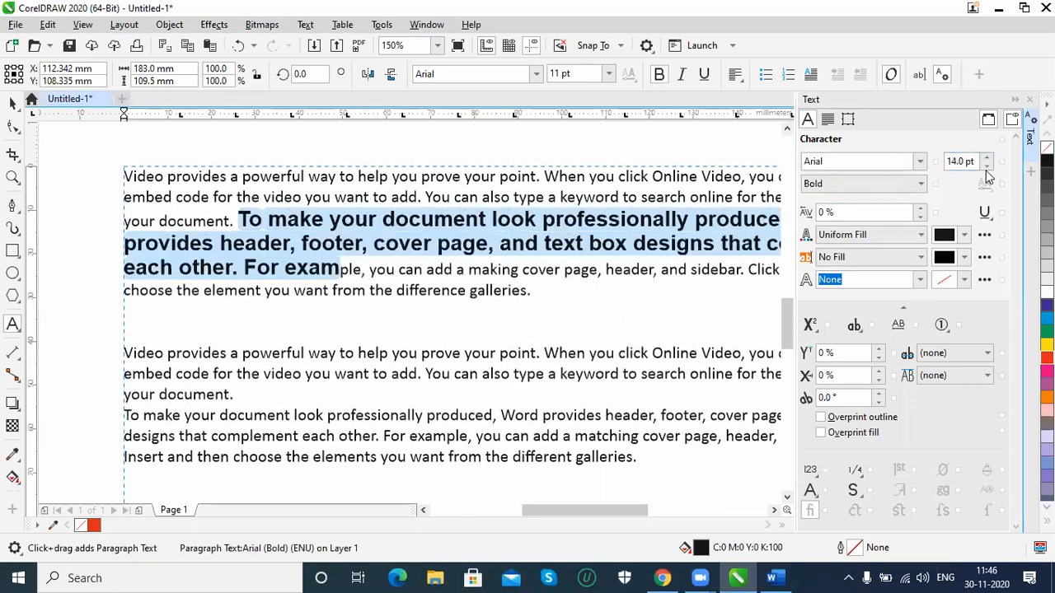
left_click(988, 167)
left_click(988, 167)
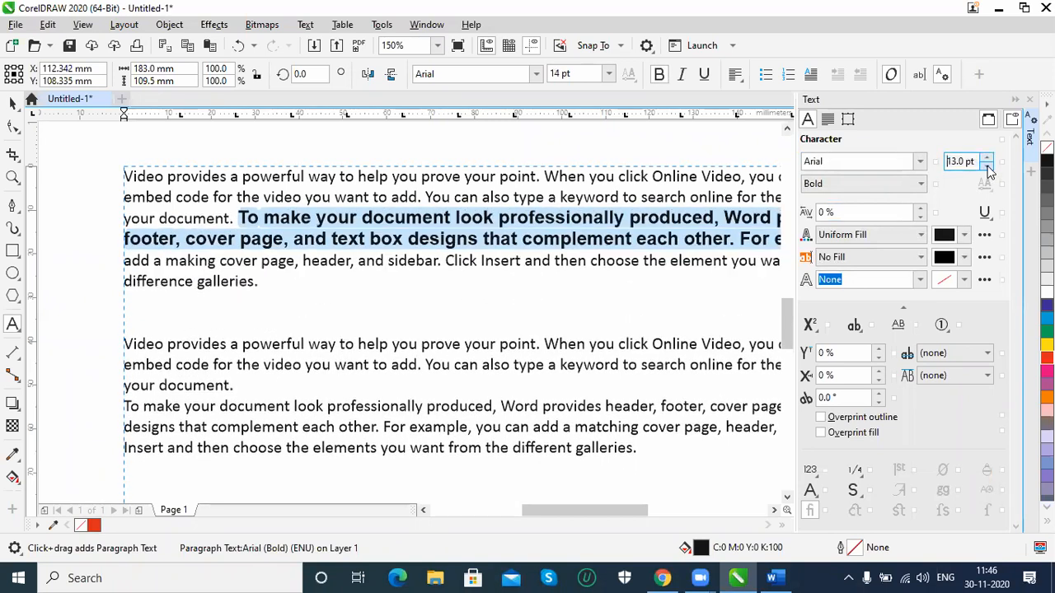
left_click(988, 167)
Set the font style of the selected Arial text to Normal
left_click(911, 188)
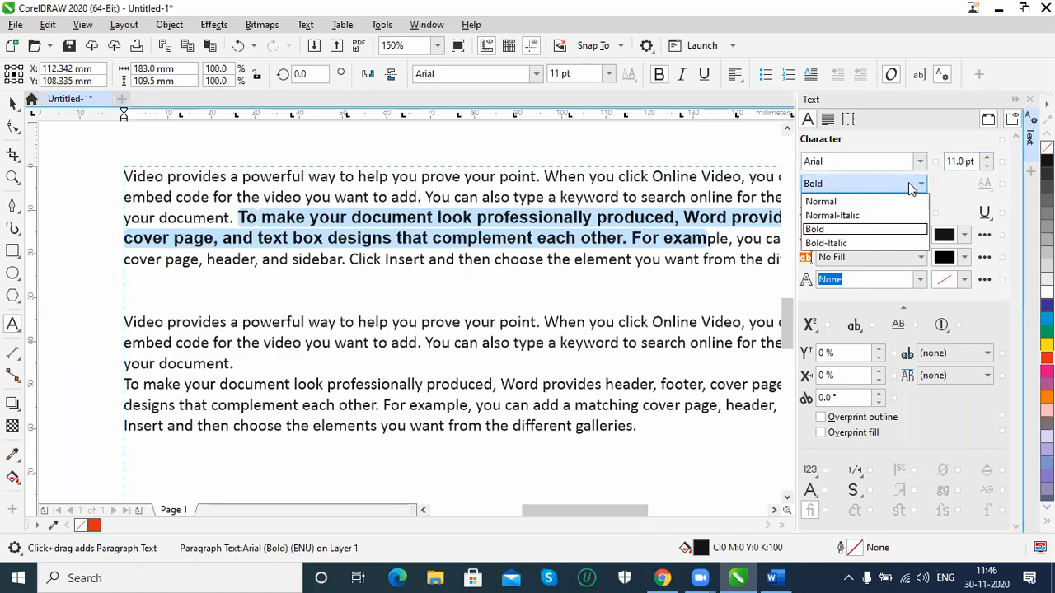
left_click(841, 201)
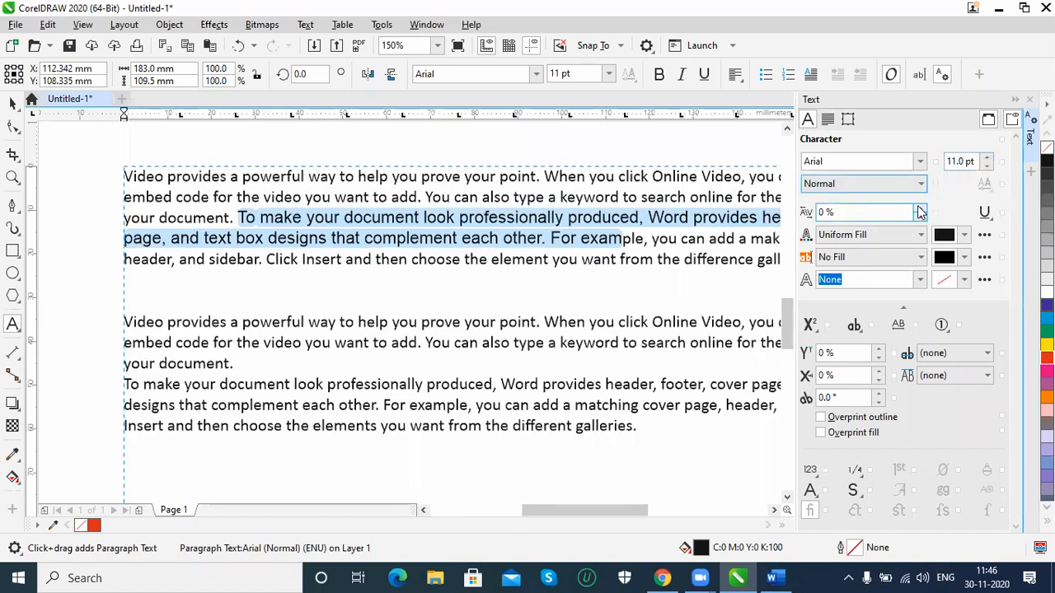
Increase the range kerning of the selected text to 60%
left_click(921, 211)
left_click(921, 211)
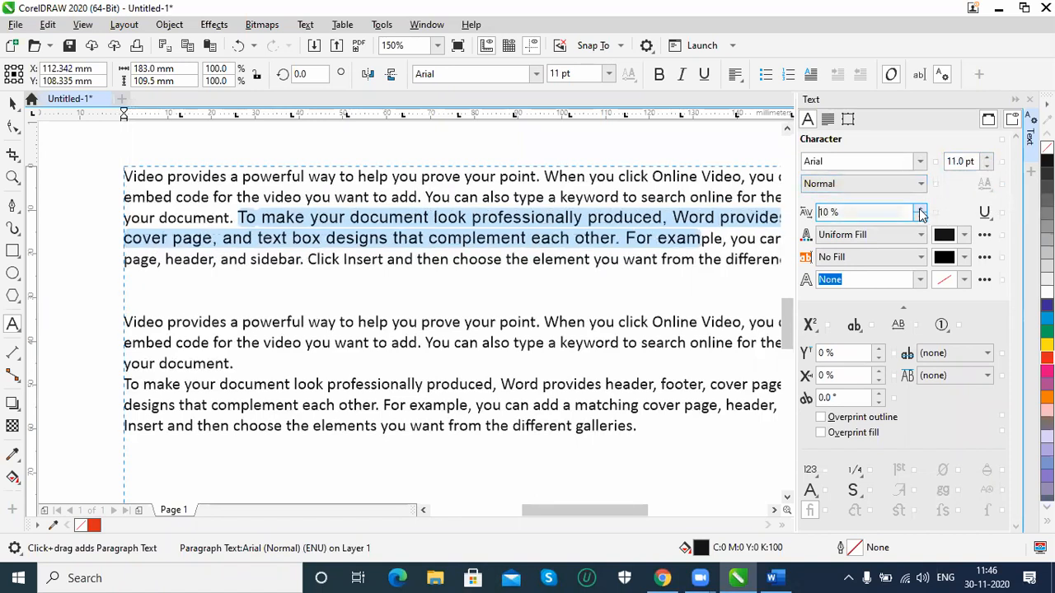
left_click(920, 211)
left_click(921, 211)
left_click(921, 211)
left_click(921, 211)
left_click(921, 211)
left_click(921, 211)
left_click(921, 210)
left_click(920, 209)
left_click(921, 210)
left_click(921, 209)
left_click(921, 209)
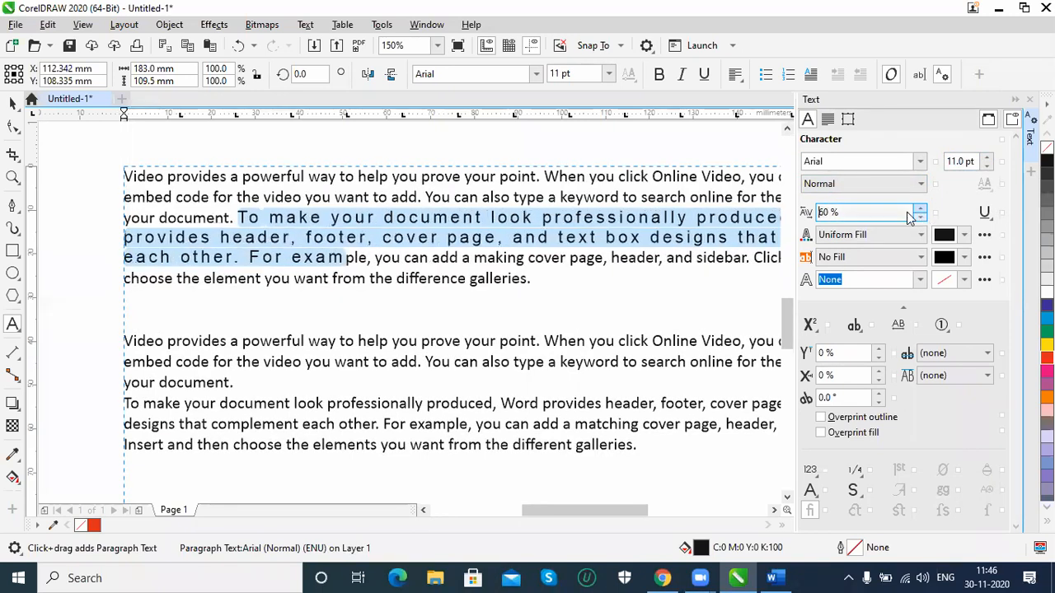
Reset the range kerning of the selected text to 0%
scroll(879, 213, "down", 3)
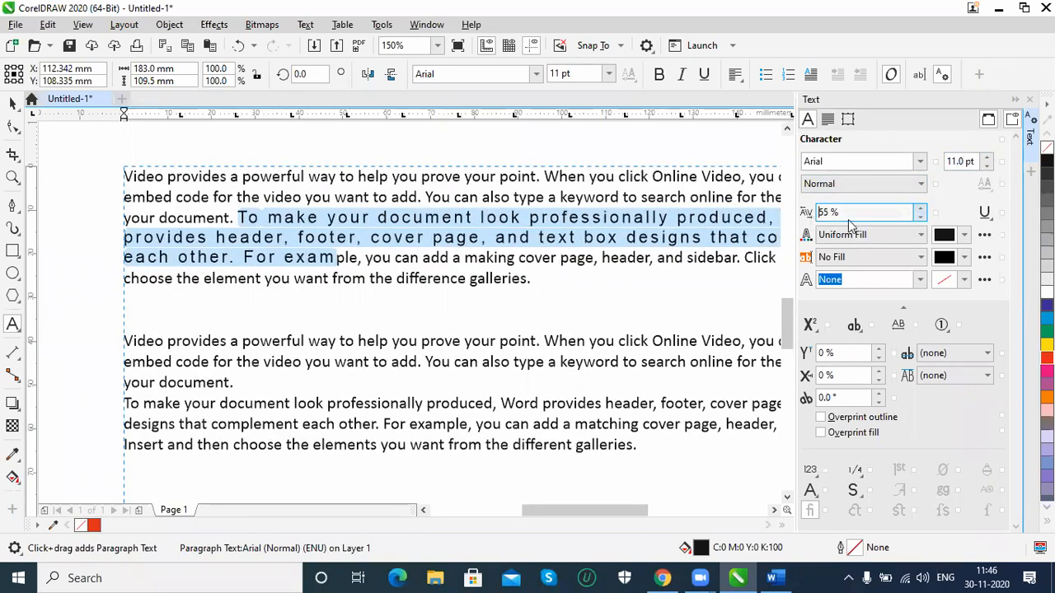
double_click(846, 214)
type("0")
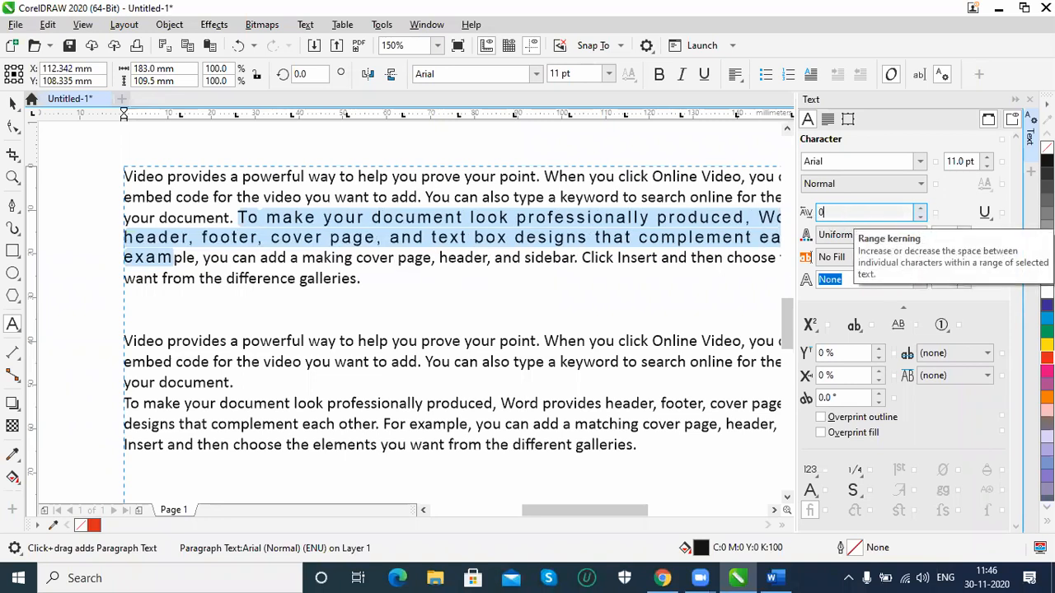
key("Return")
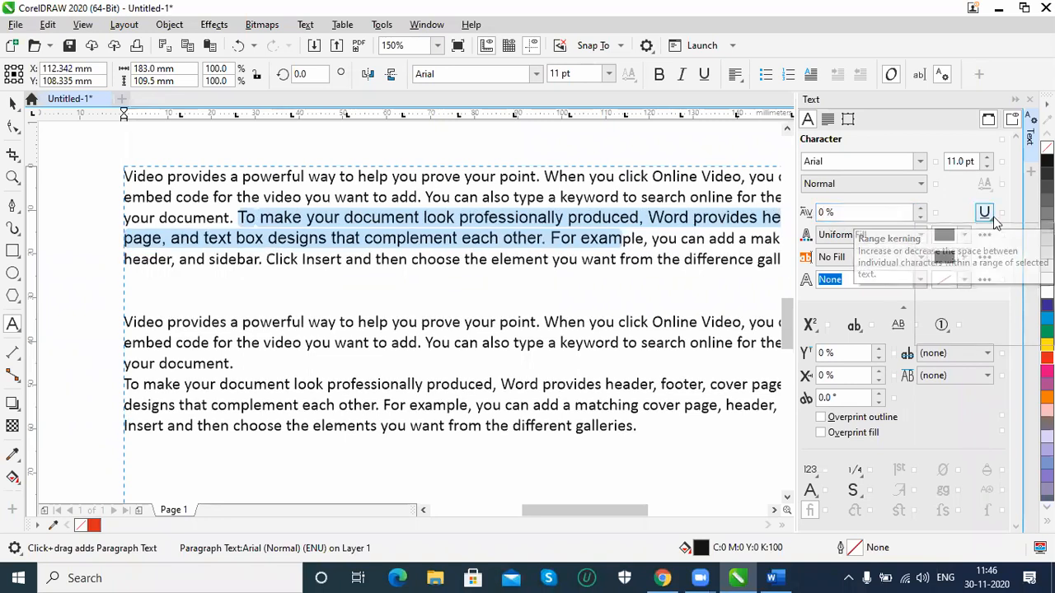
Underline the selected text with Single Thick, and switch the underline style to Single Thick Word
left_click(985, 214)
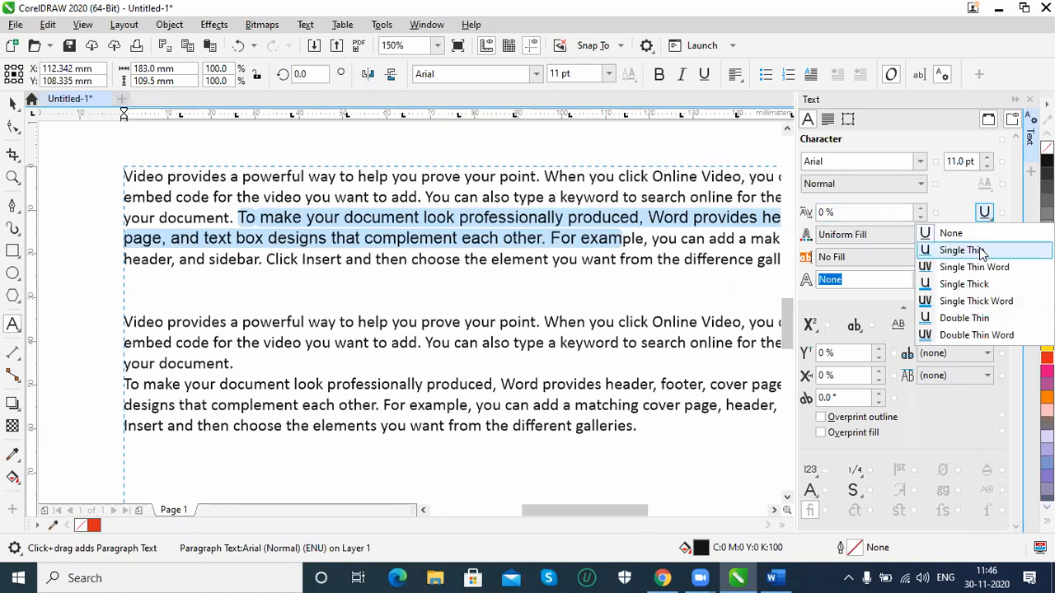
left_click(974, 290)
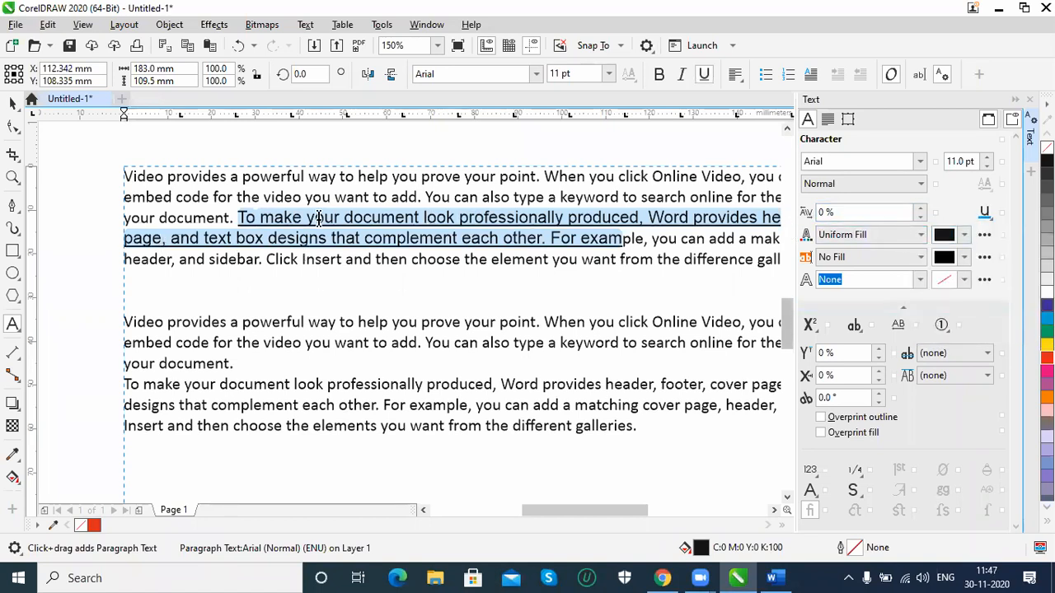
left_click(985, 213)
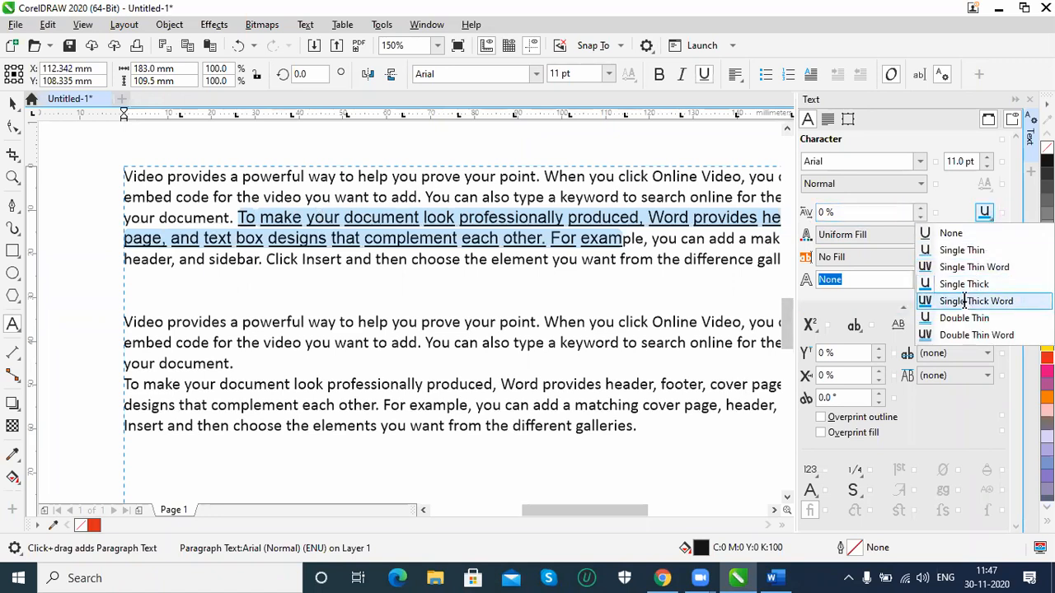
left_click(964, 300)
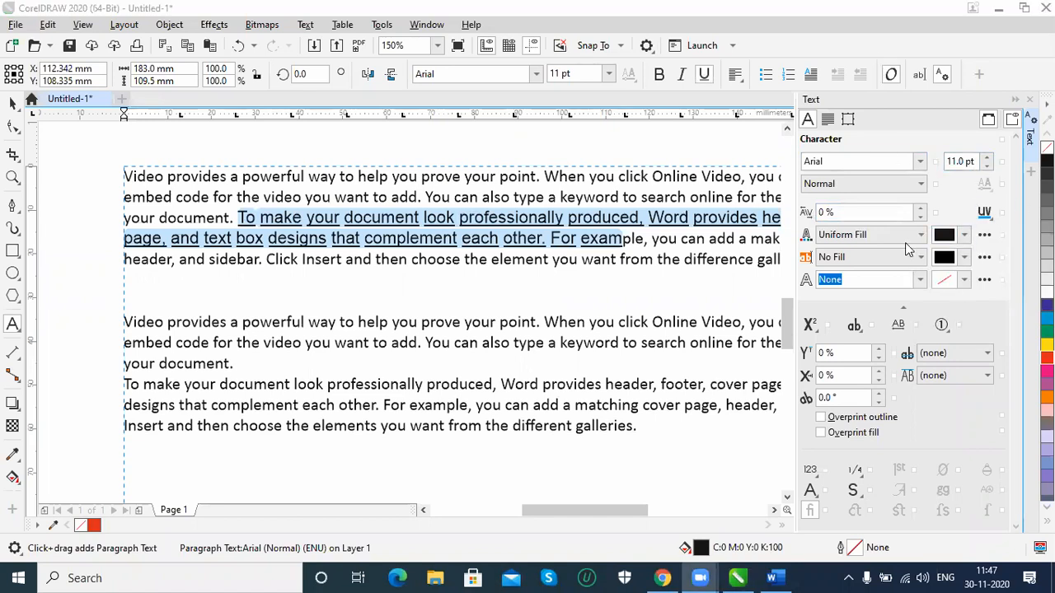
Try a fountain fill on the selected text, and return it to a uniform fill
left_click(875, 236)
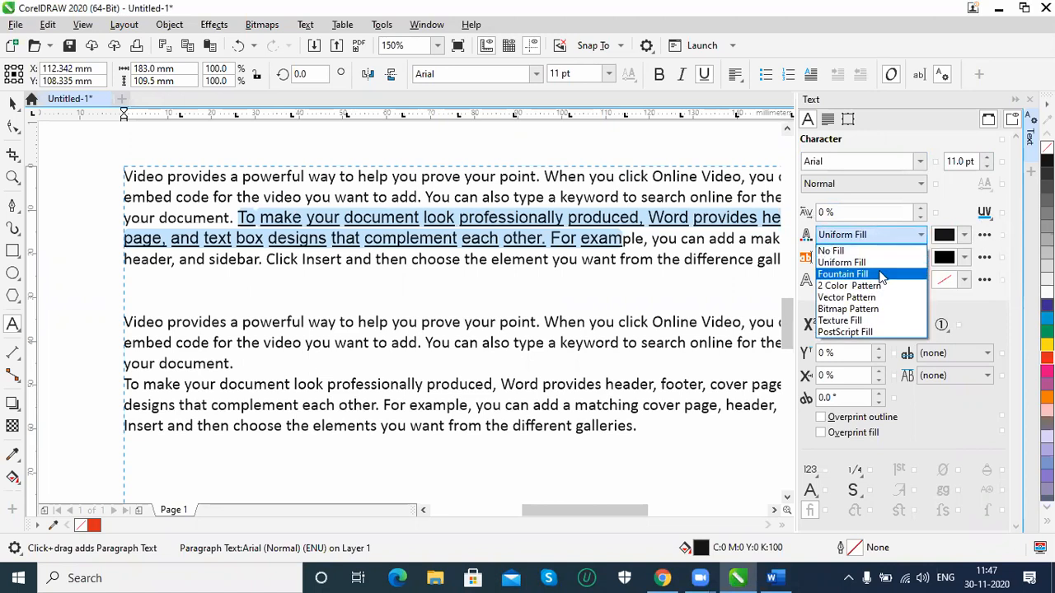
left_click(882, 278)
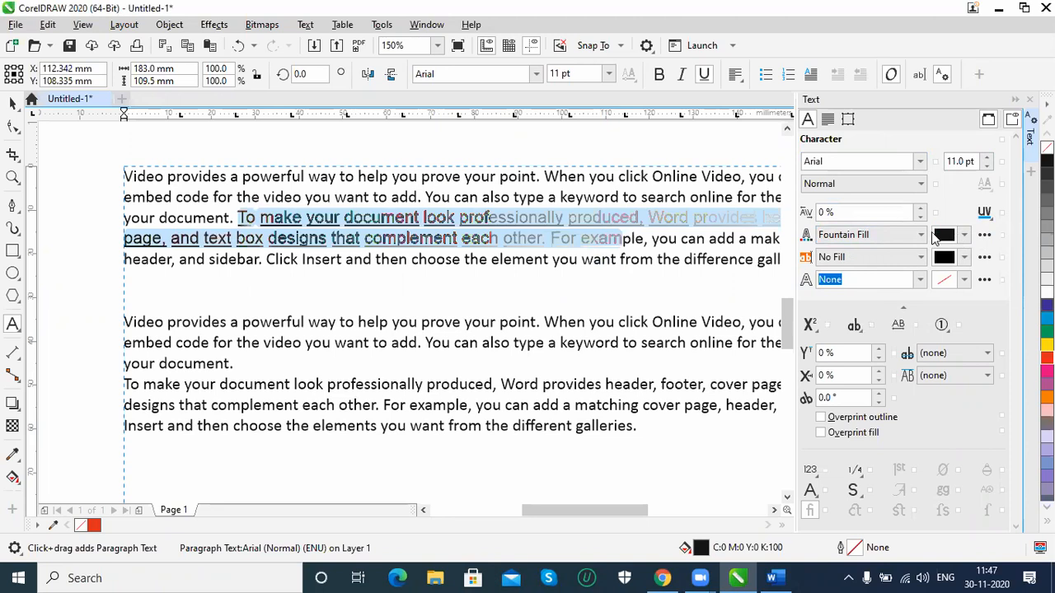
left_click(909, 234)
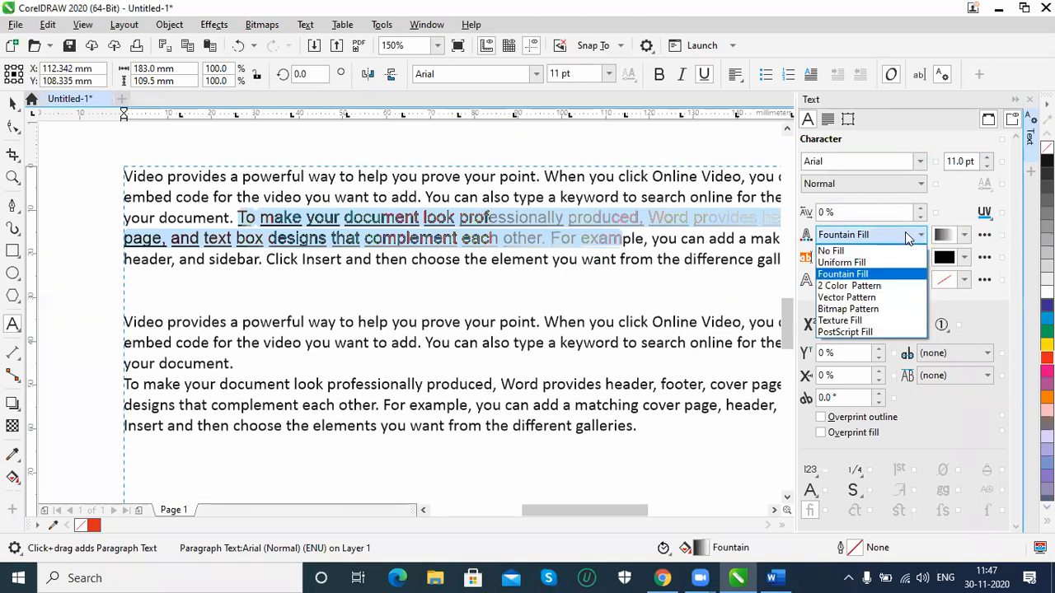
left_click(861, 262)
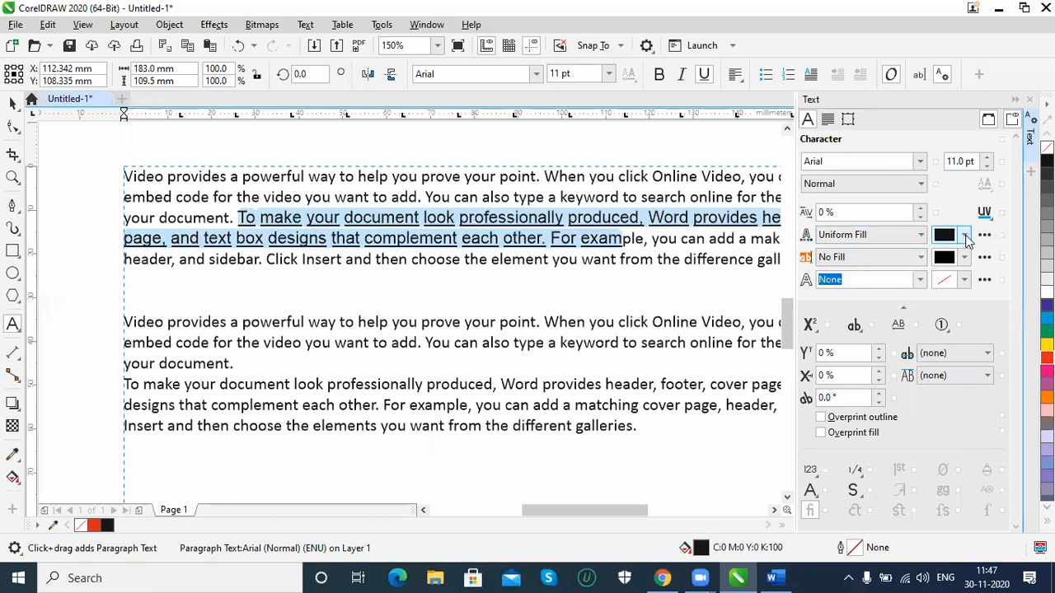
Set the selected text's fill colour to orange, C 3, M 54, Y 94, K 10
left_click(965, 235)
left_click(959, 321)
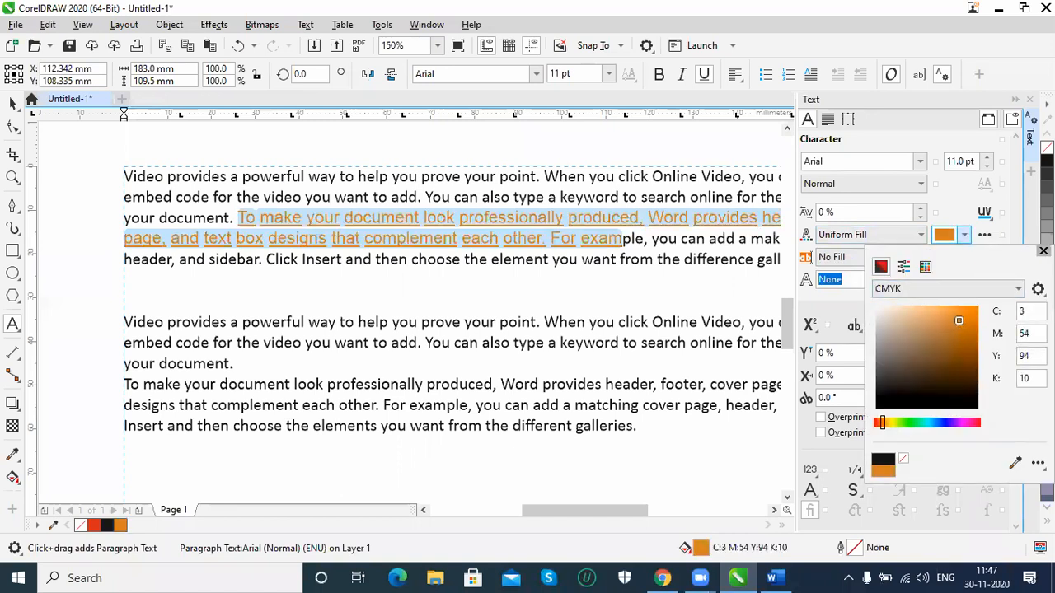
left_click(1044, 250)
left_click(920, 259)
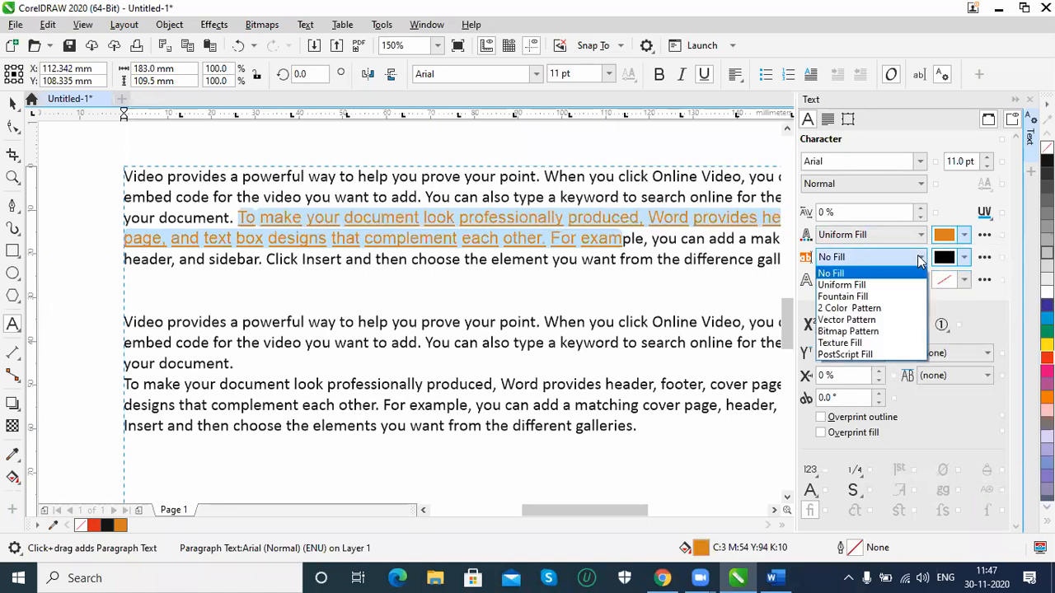
left_click(921, 261)
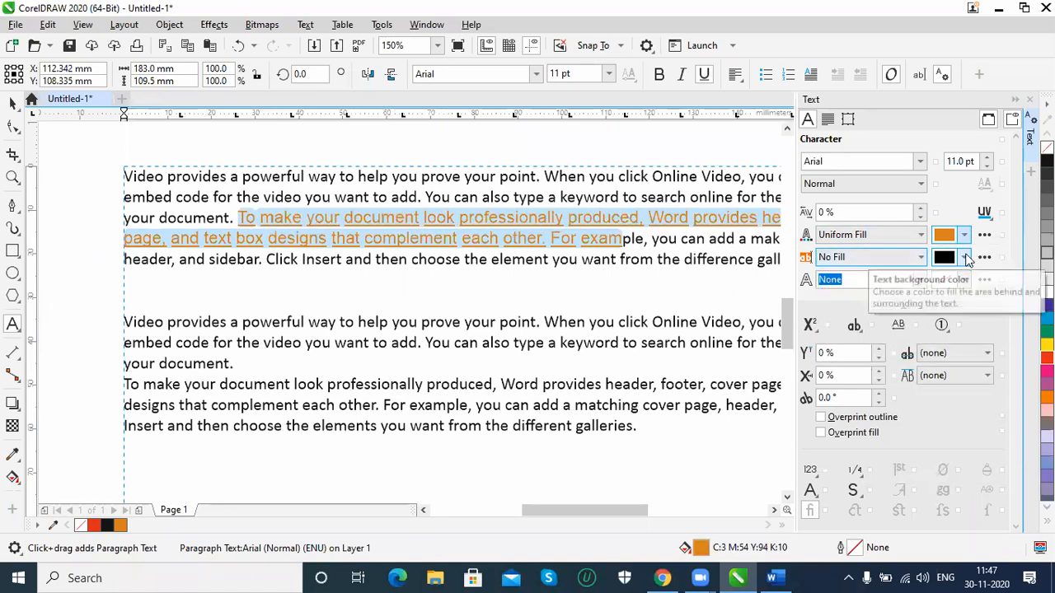
Apply a 1.5 pt outline to the selected text, and set its outline width back to None
left_click(921, 279)
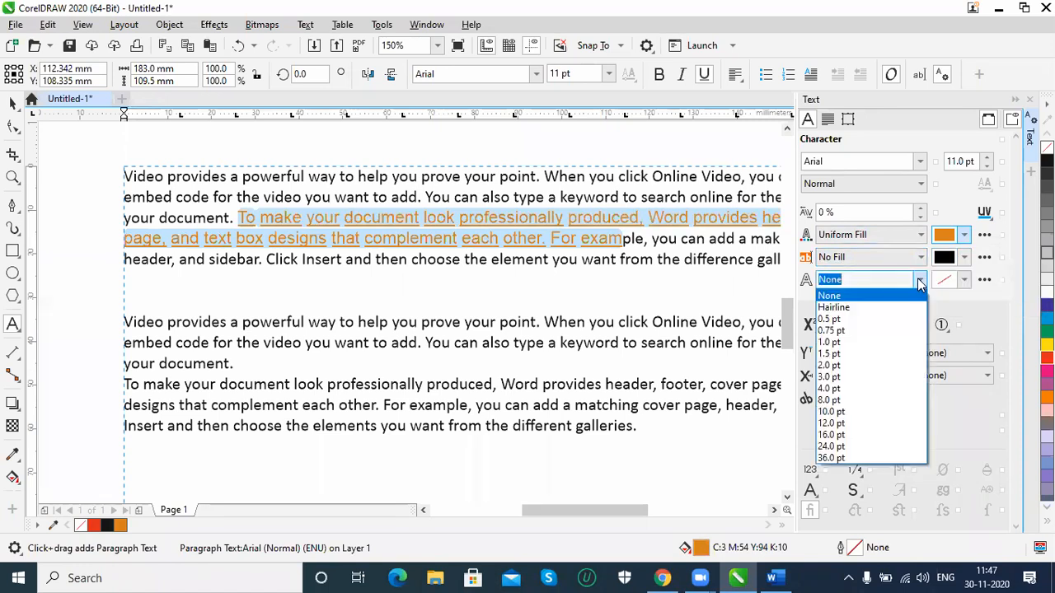
left_click(846, 355)
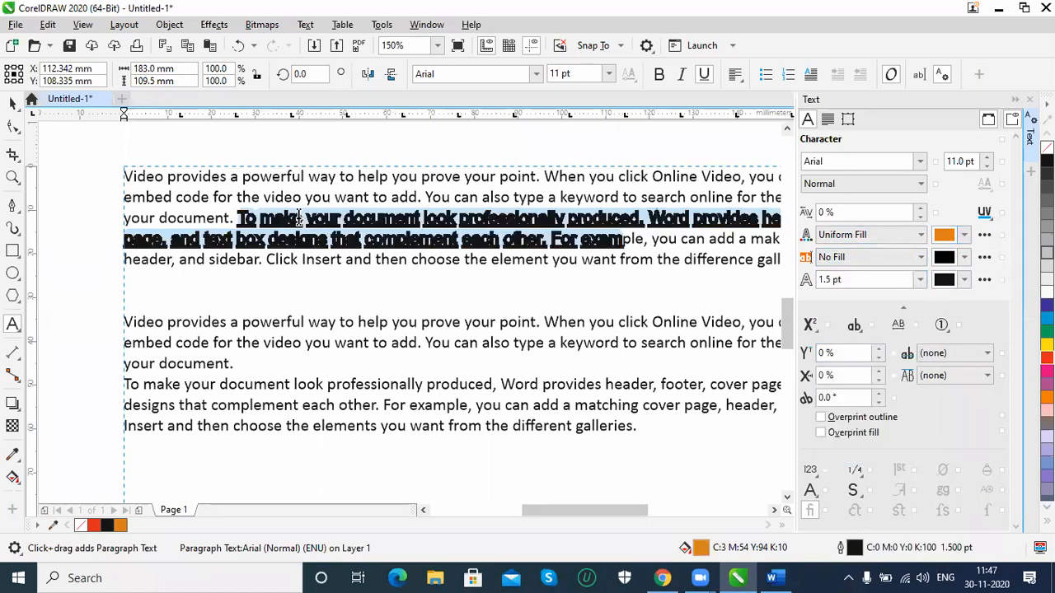
left_click(920, 280)
left_click(867, 299)
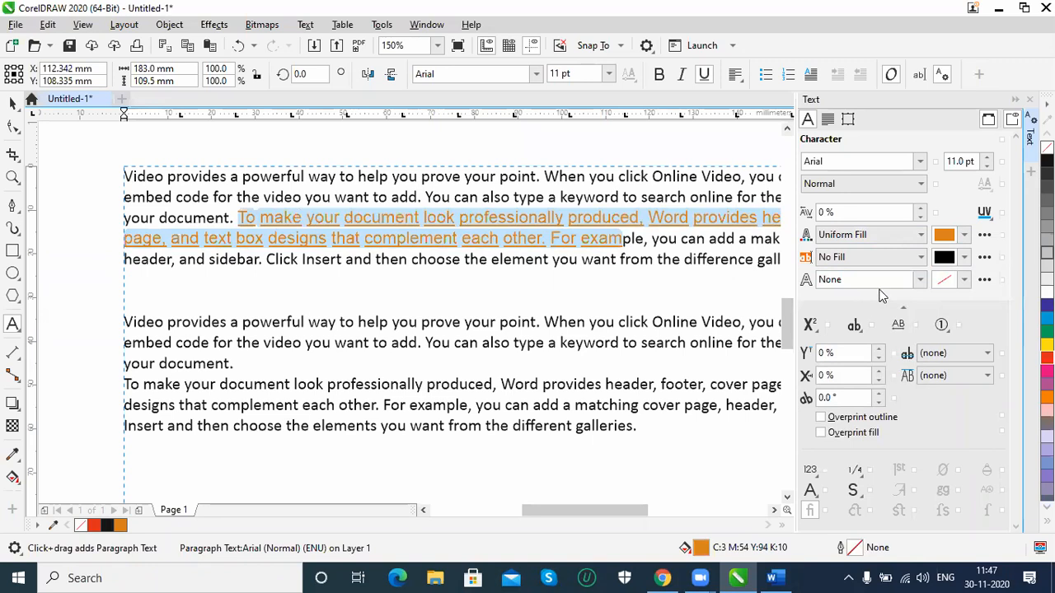
left_click(810, 326)
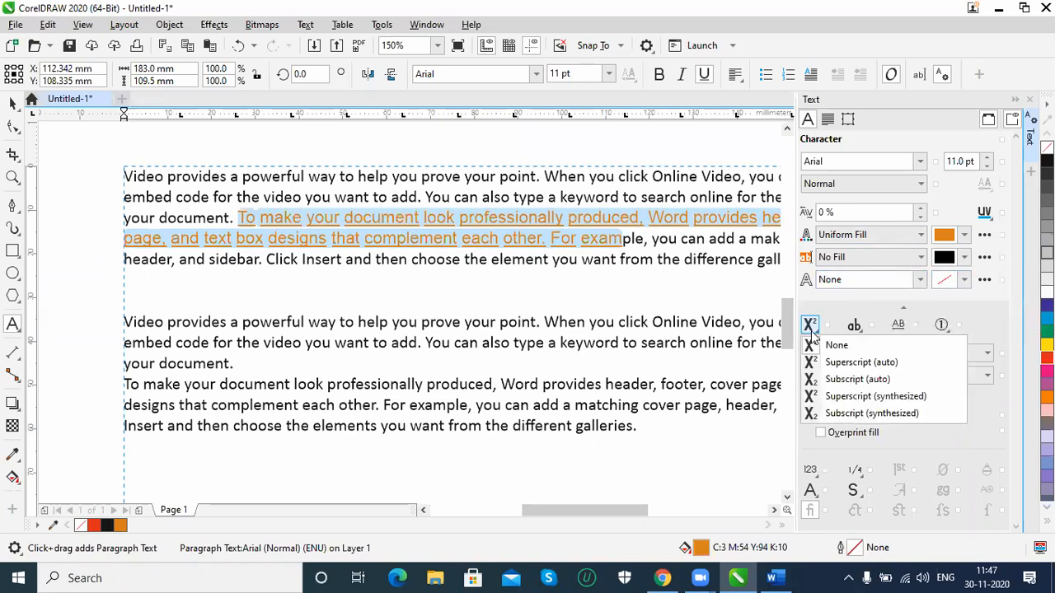
left_click(874, 309)
left_click(873, 309)
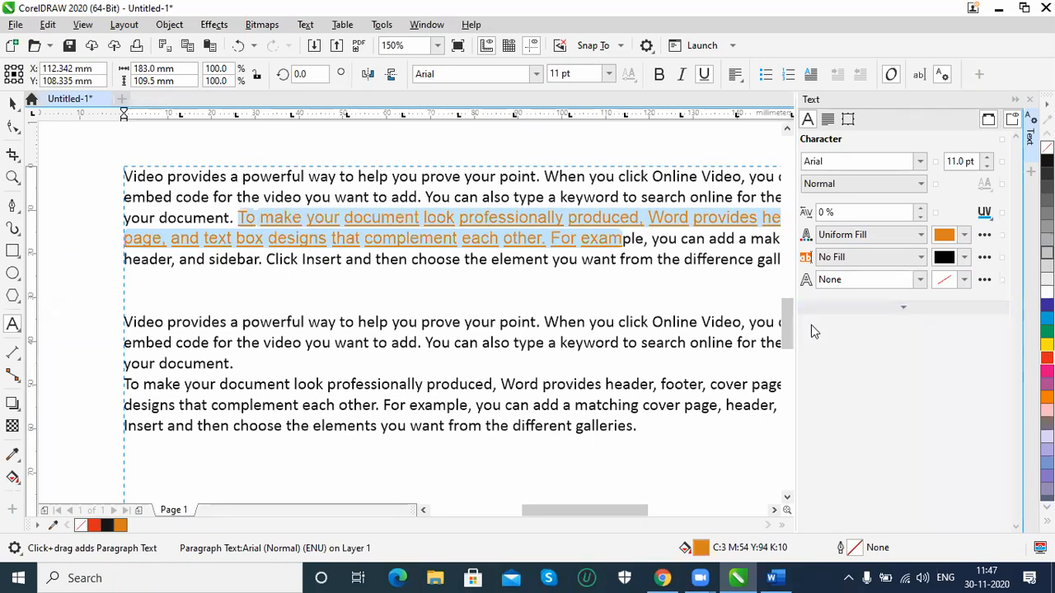
left_click(857, 309)
Apply All Caps to the selected text, and change its capitalization to Small Caps (auto)
left_click(854, 325)
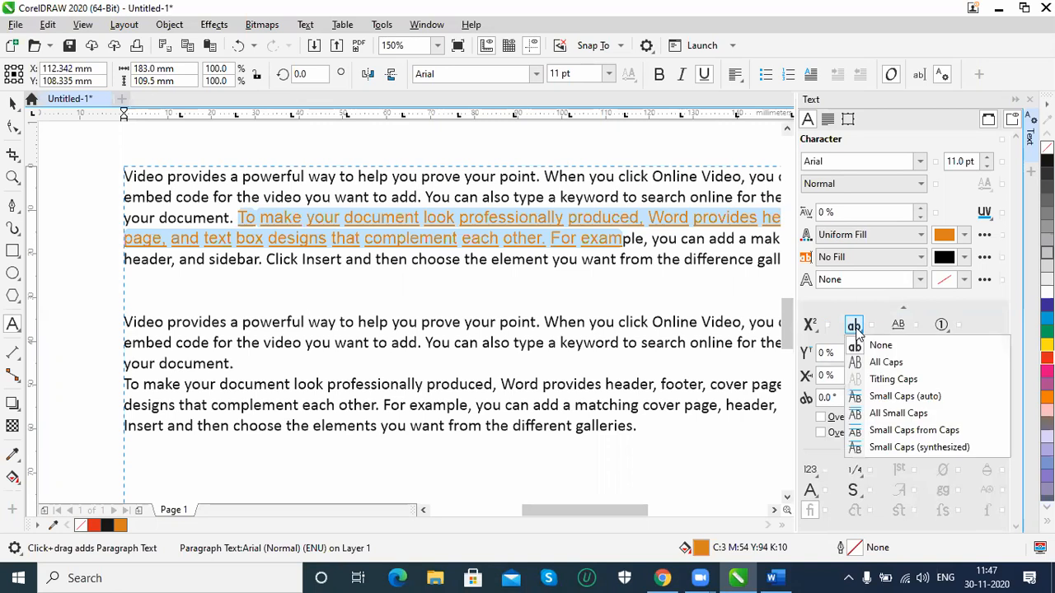
left_click(890, 363)
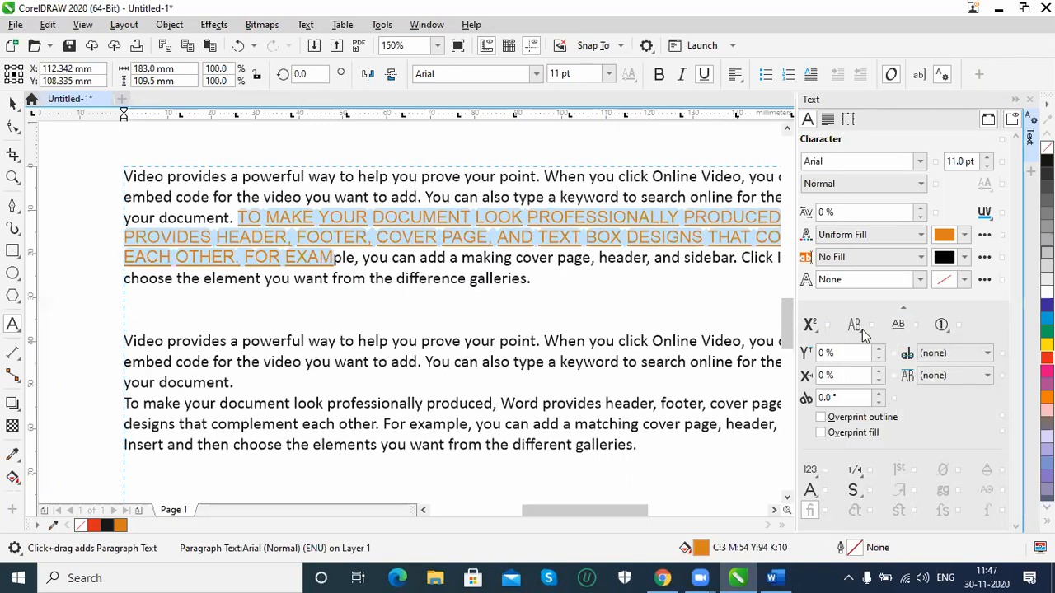
left_click(857, 328)
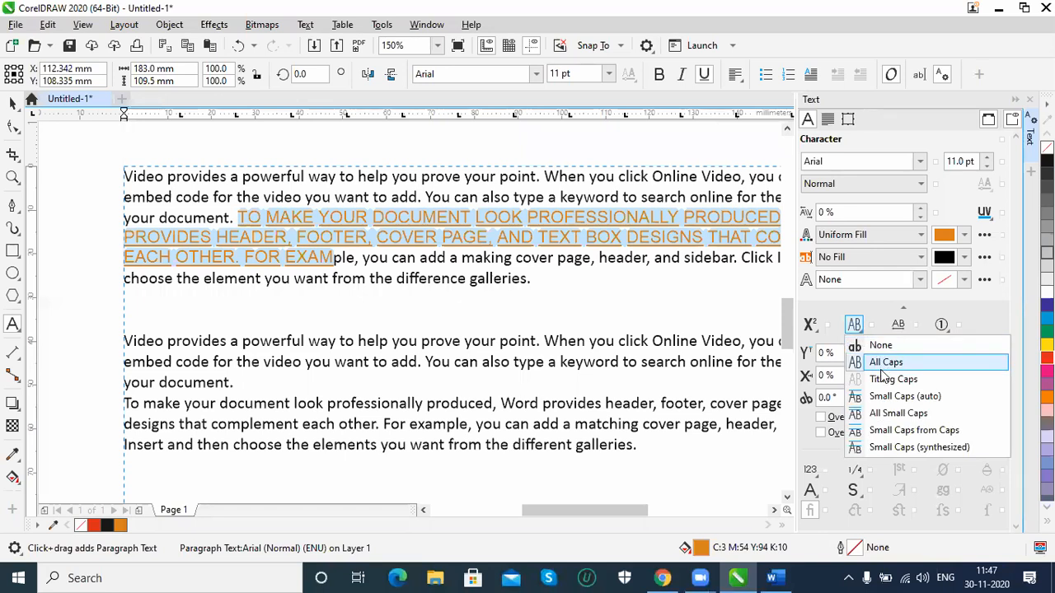
left_click(883, 399)
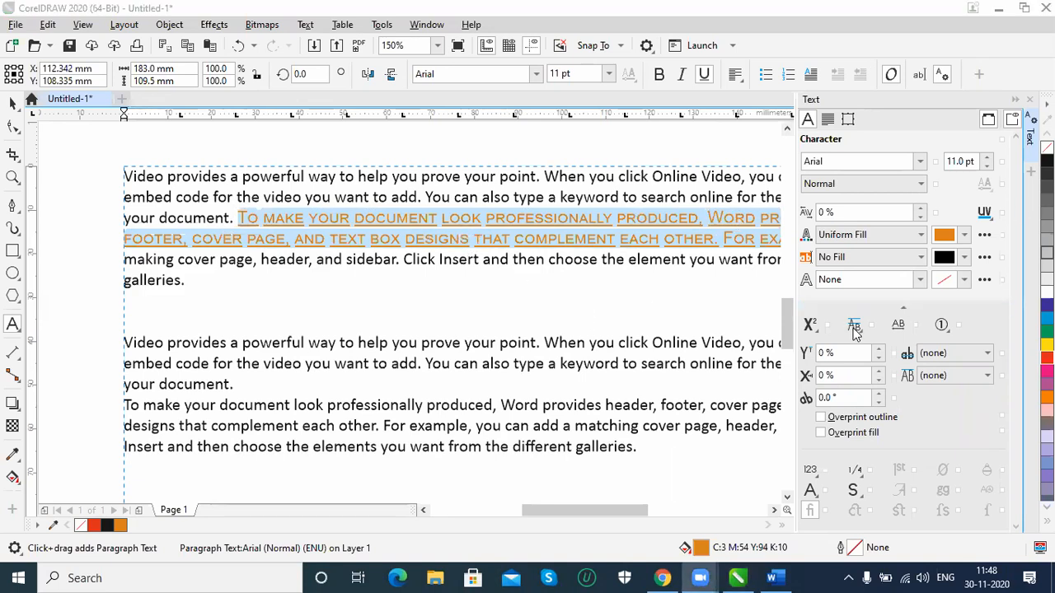
Reset the selected text's capitalization to None
left_click(812, 328)
left_click(812, 327)
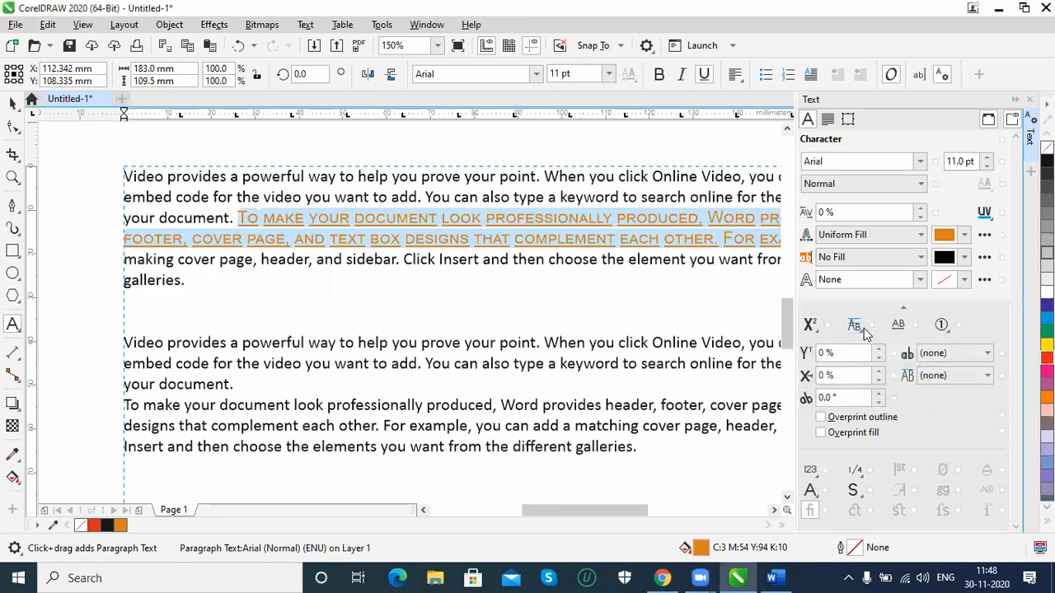
left_click(857, 327)
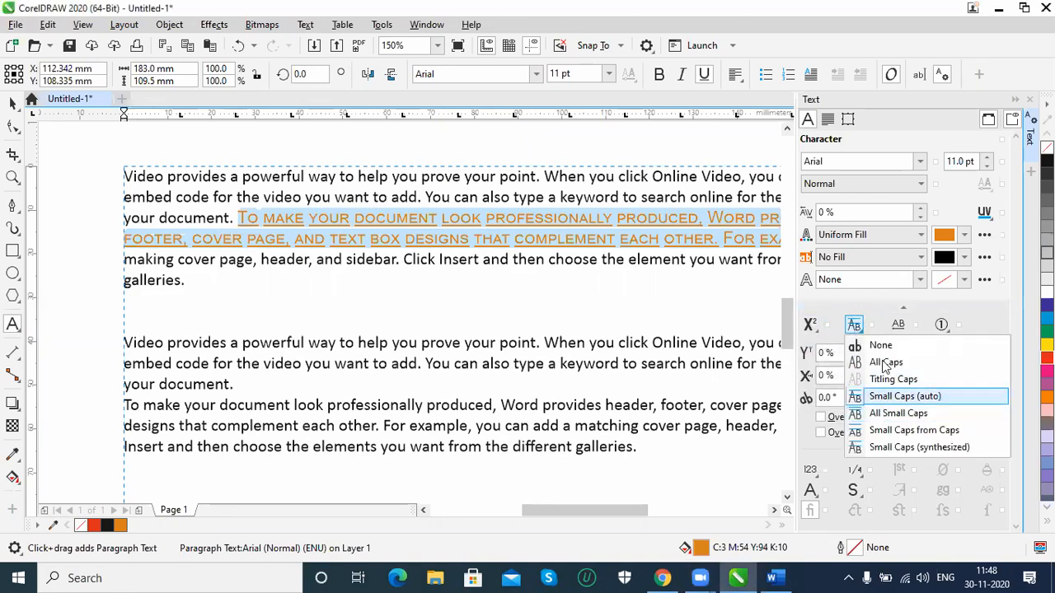
left_click(875, 345)
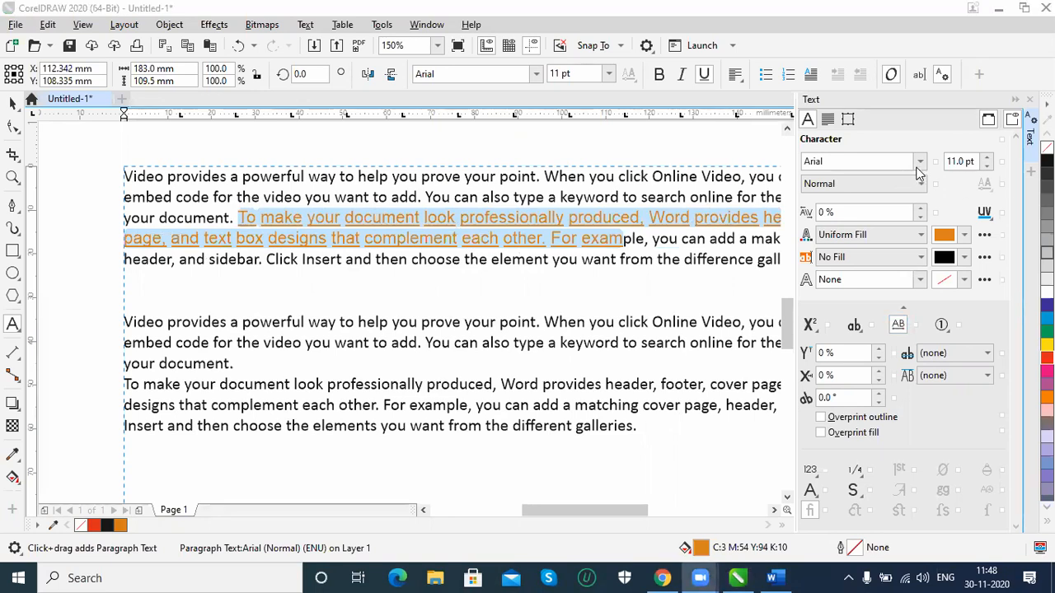
Check the alternate annotation options for the selected text, and close the Text properties
left_click(944, 328)
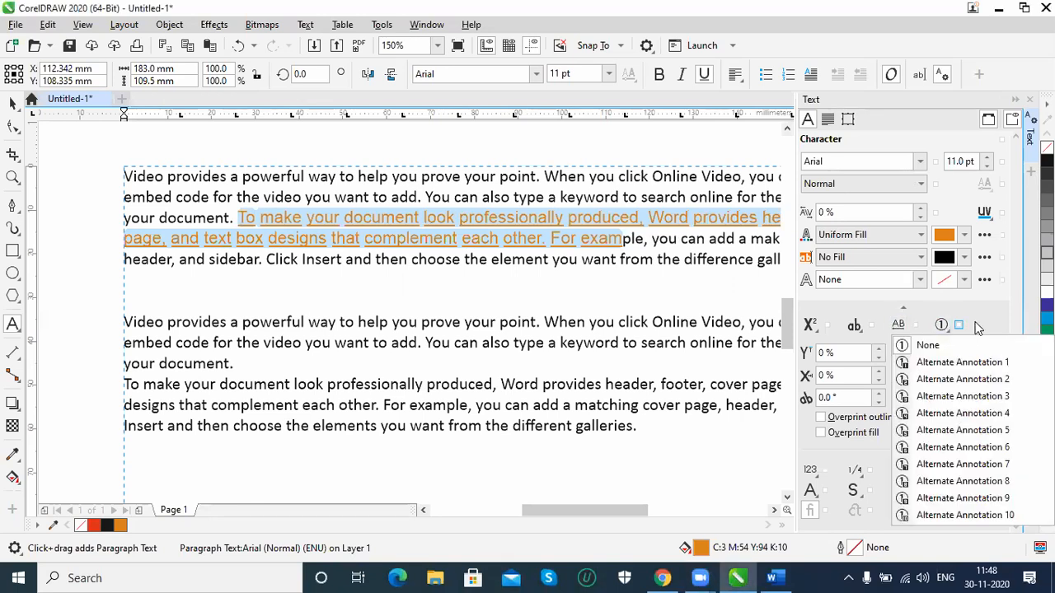
left_click(979, 325)
left_click(904, 308)
left_click(924, 305)
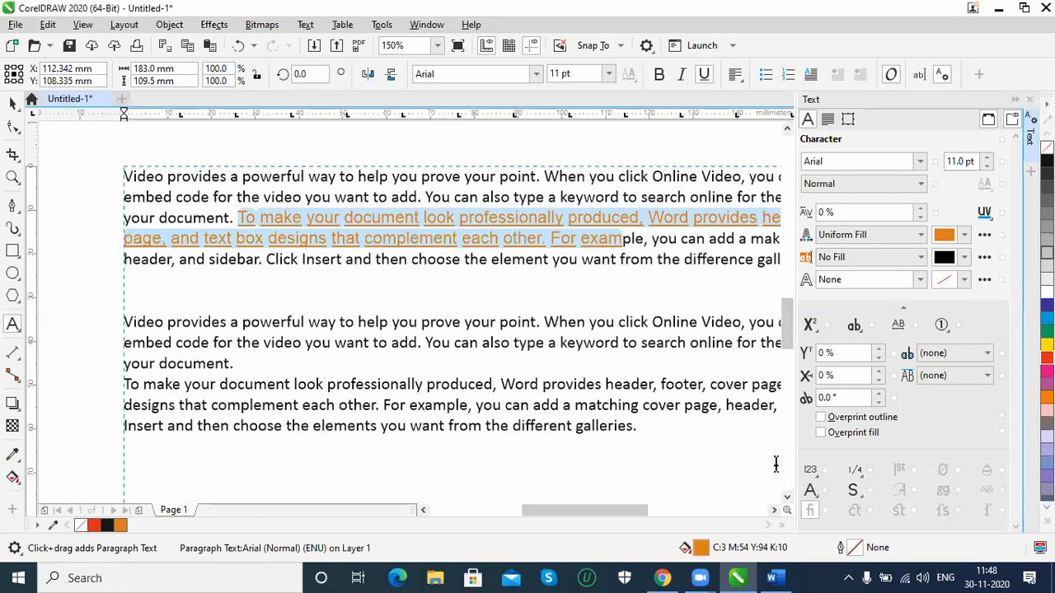
left_click(1029, 99)
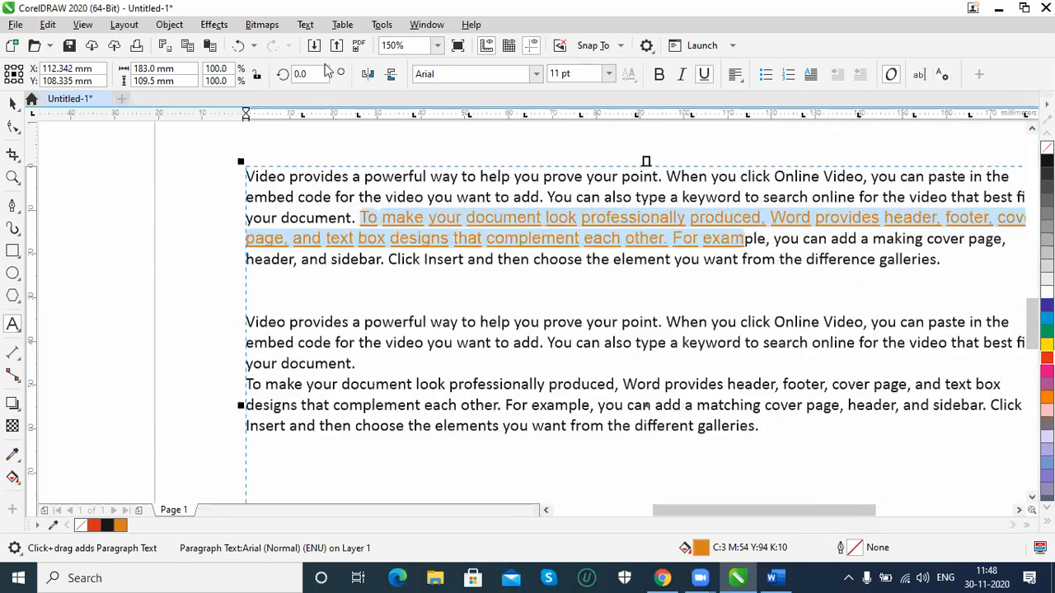
Delete the whole paragraph text frame from the page
left_click(305, 24)
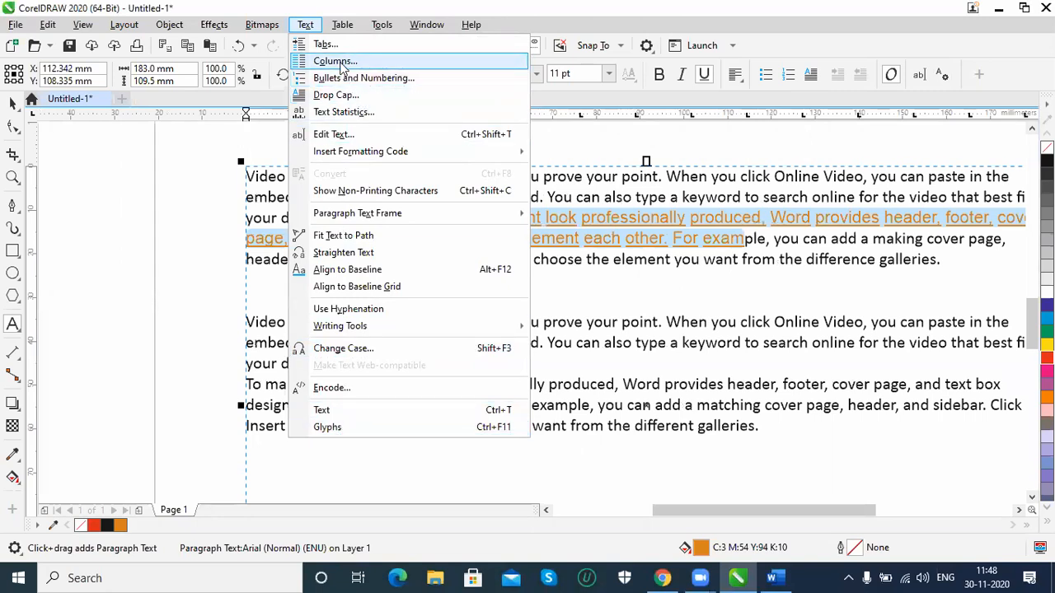
mouse_move(344, 30)
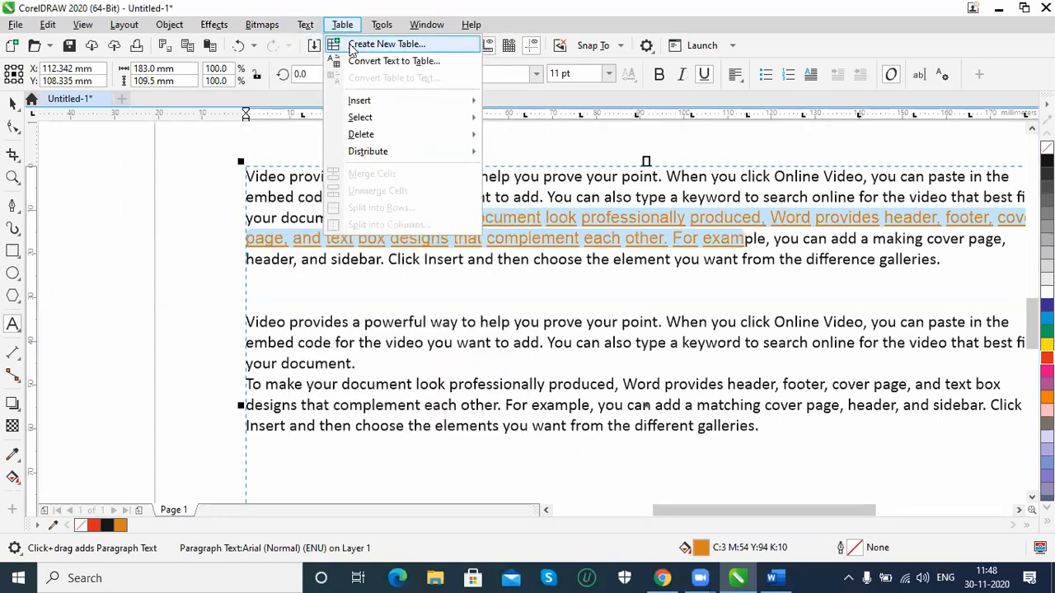
left_click(232, 233)
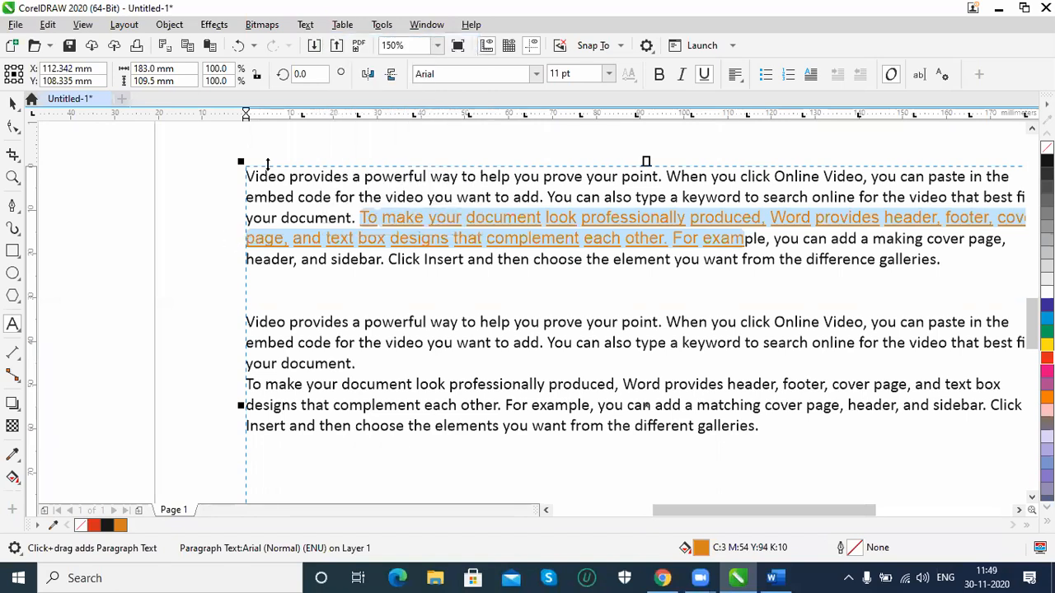
key("ctrl+space")
key("Delete")
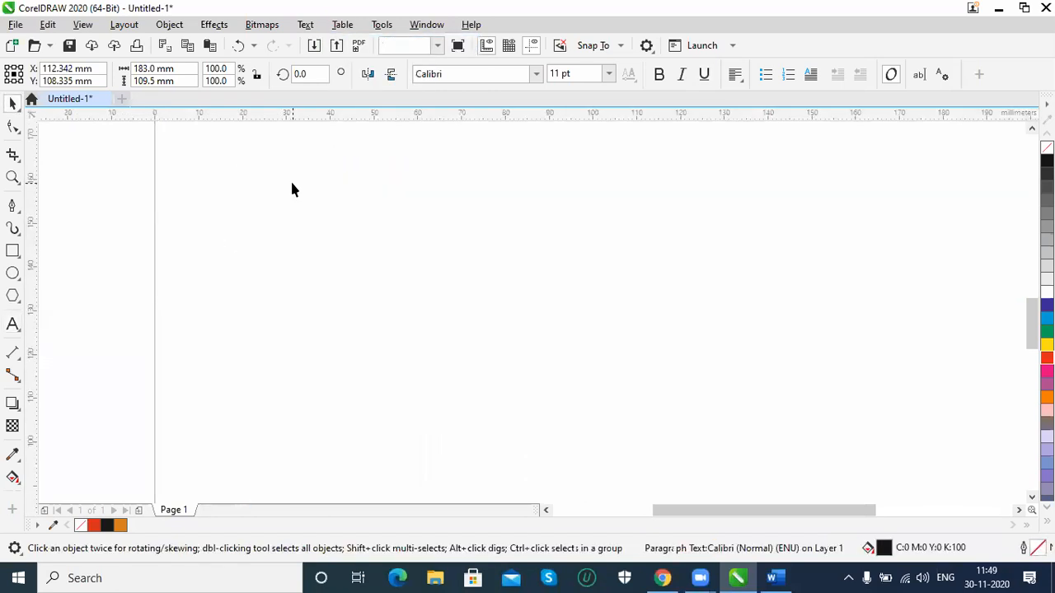
Create a new table with 5 rows and 4 columns, 100 mm high and 75 mm wide
left_click(342, 25)
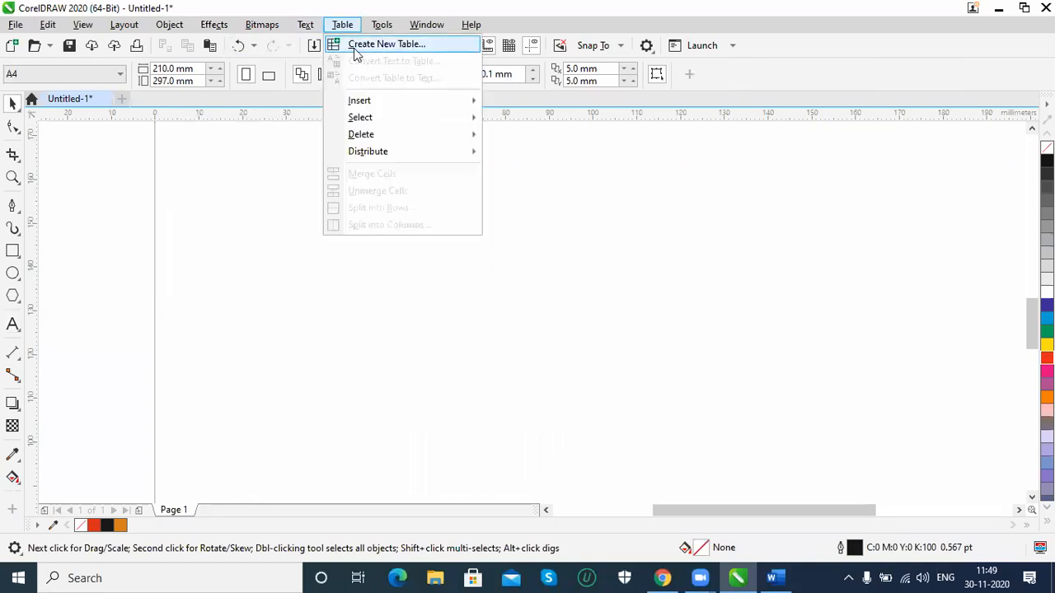
left_click(356, 48)
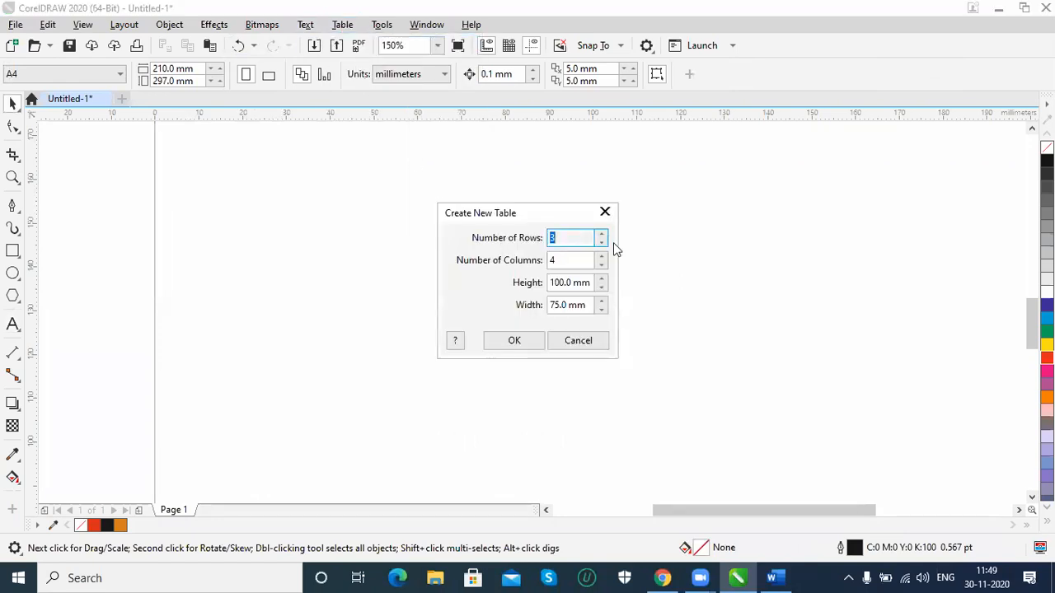
left_click(602, 235)
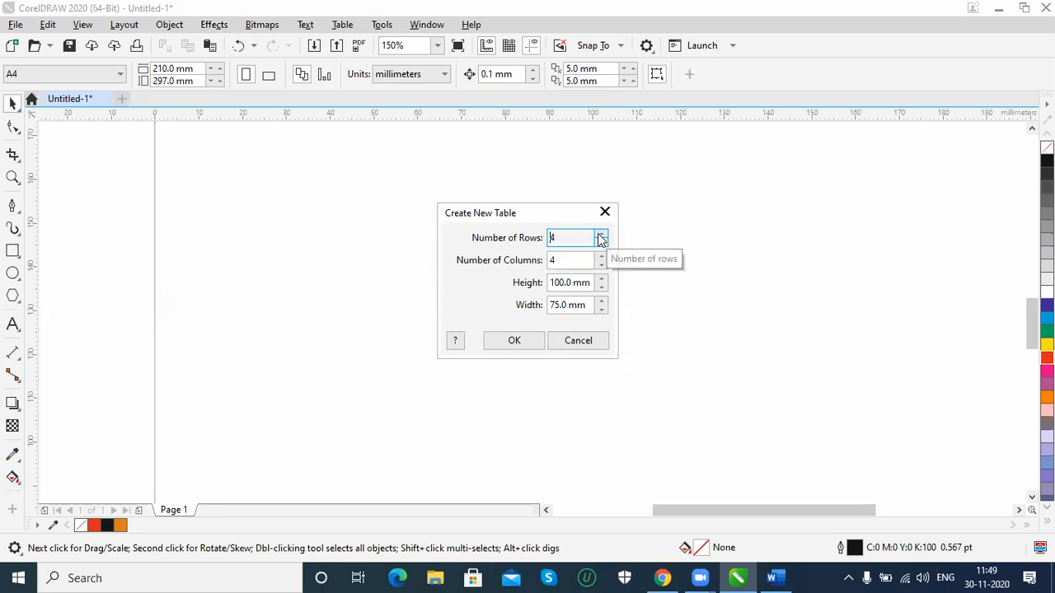
left_click(504, 345)
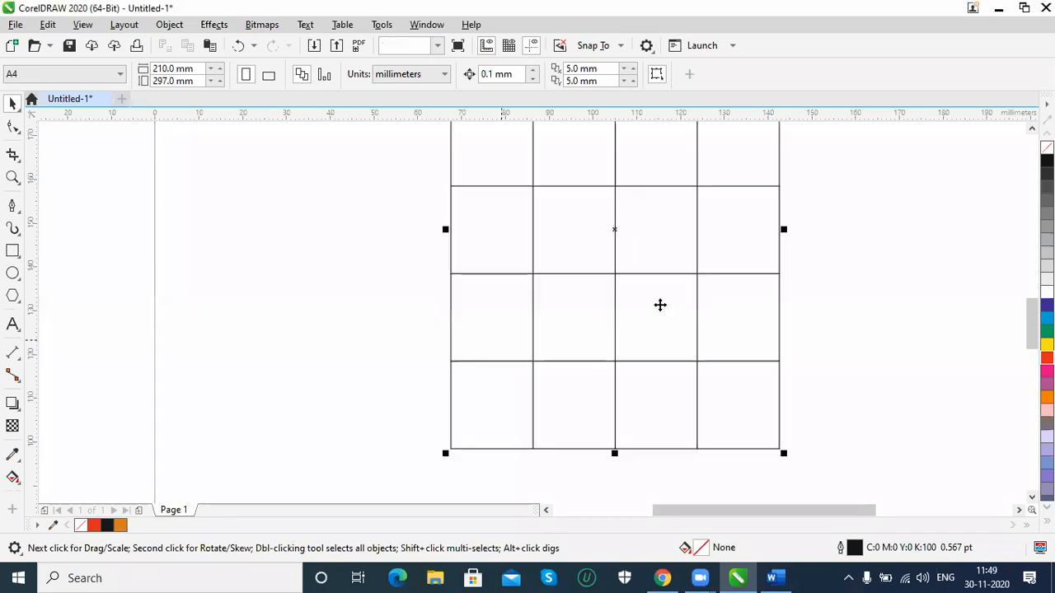
Fill the four cells of the table's first row with the sample text dsfasdfa, asdfasd, asdfa and adsfasasfd
scroll(57, 252, "up", 3)
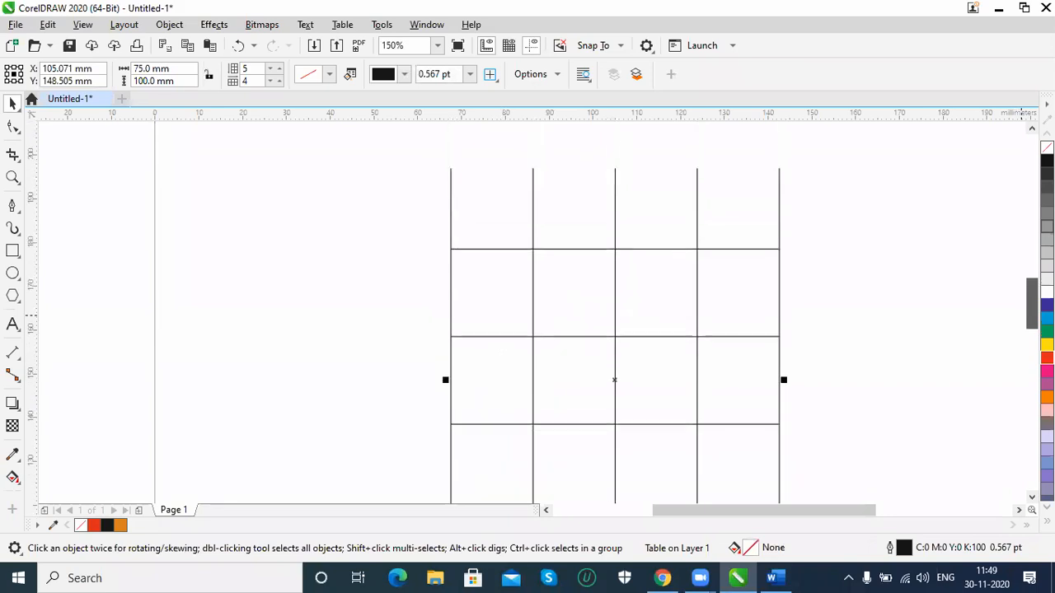
left_click(12, 324)
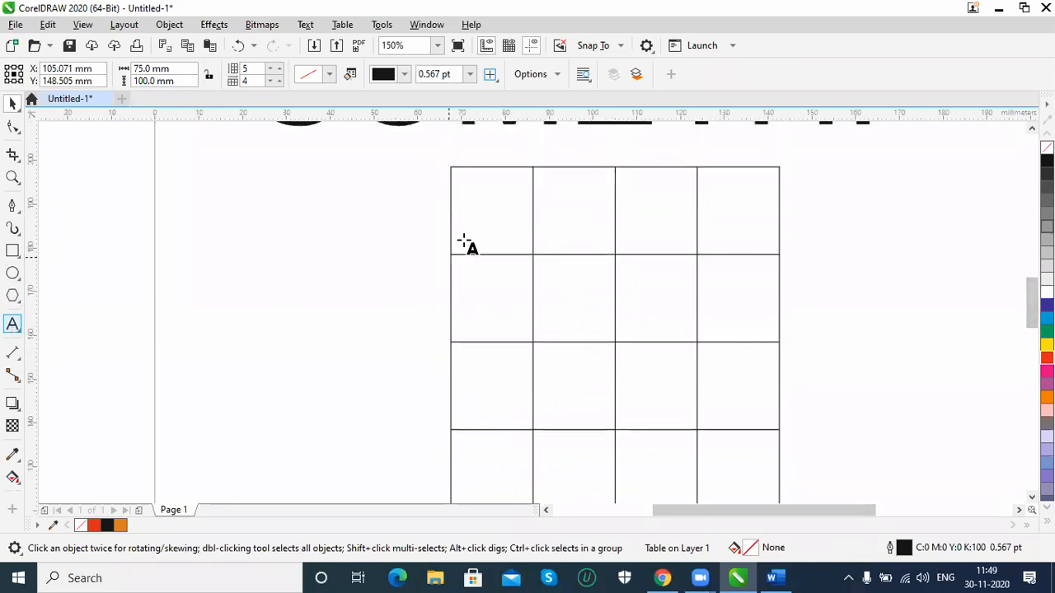
left_click(479, 209)
left_click(528, 238)
type("dsfasdfa")
left_click(547, 185)
type("asdfasd")
left_click(655, 185)
type("asdfa")
left_click(725, 188)
type("adsfasasfd")
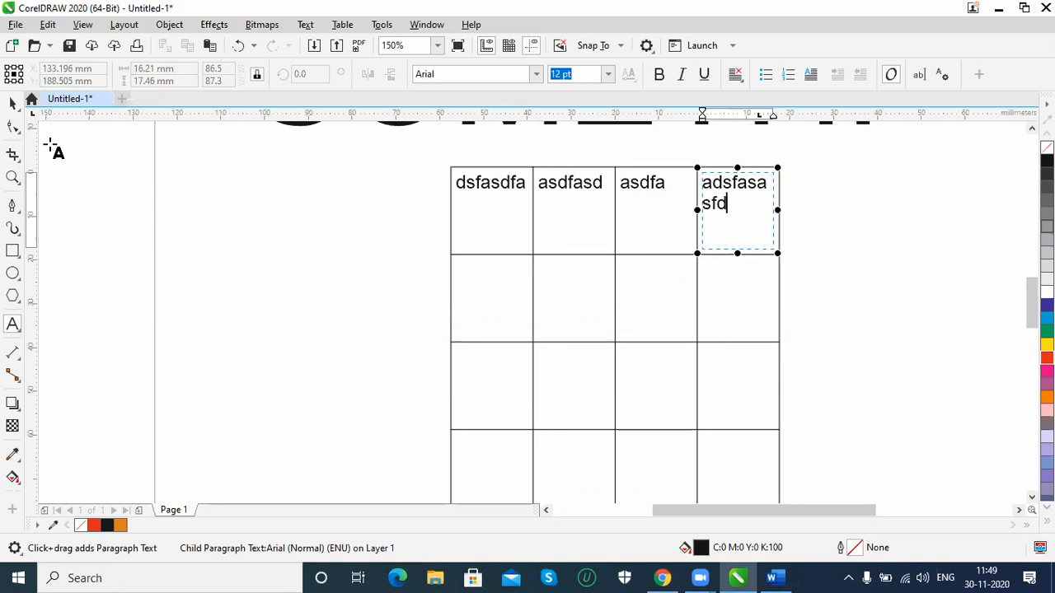
Select the whole table and check which row and column insertion commands are available for it
left_click(13, 102)
left_click(515, 173)
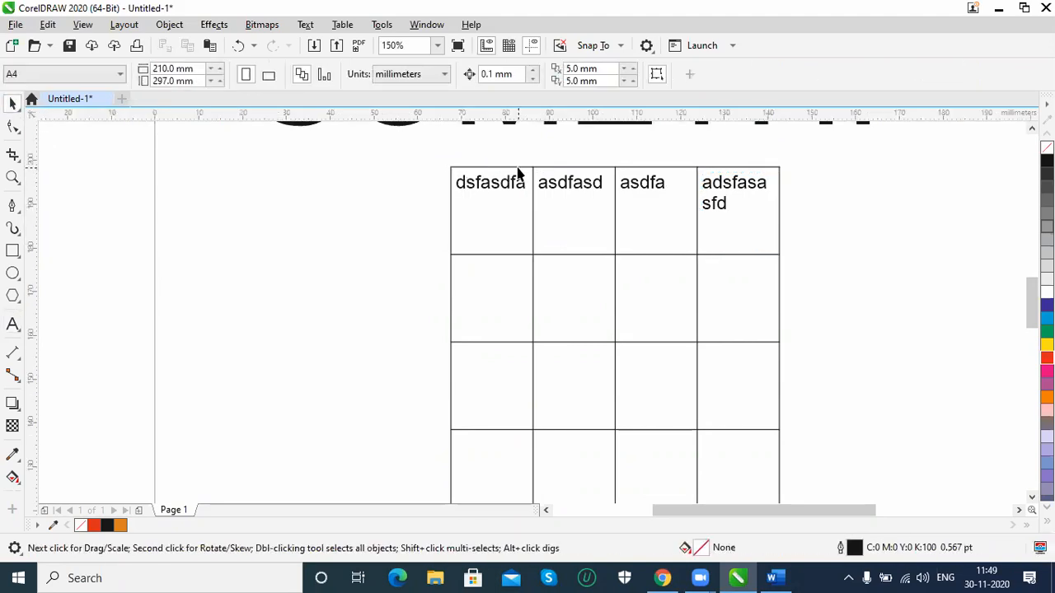
left_click(342, 25)
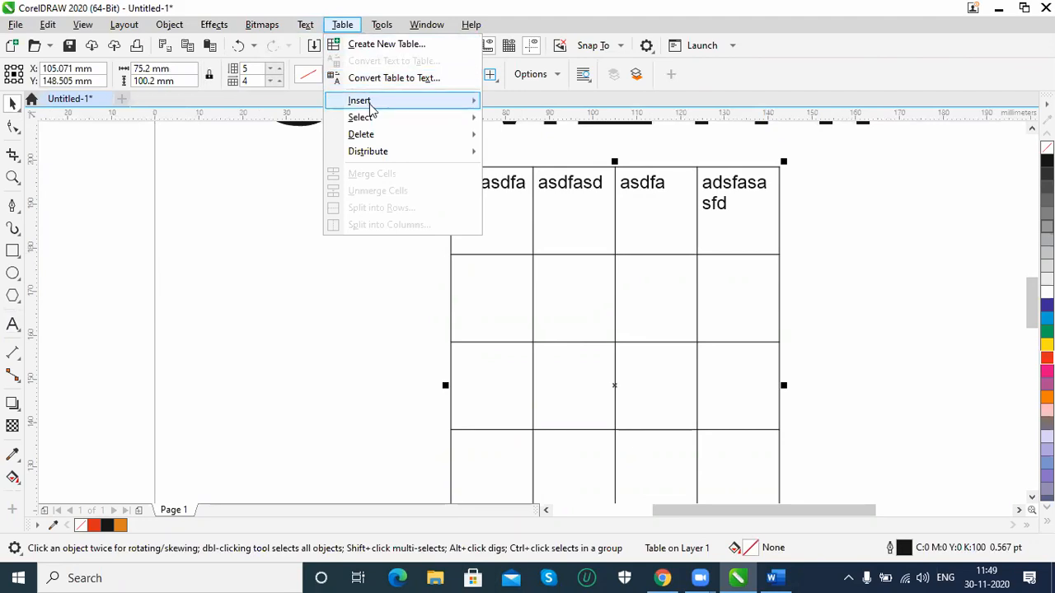
mouse_move(370, 109)
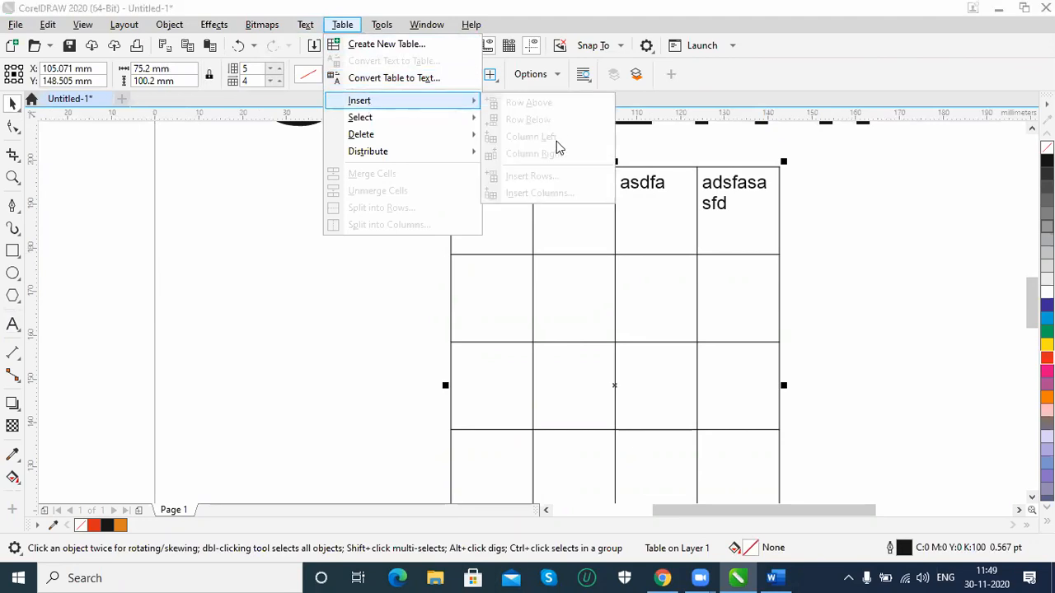
left_click(679, 236)
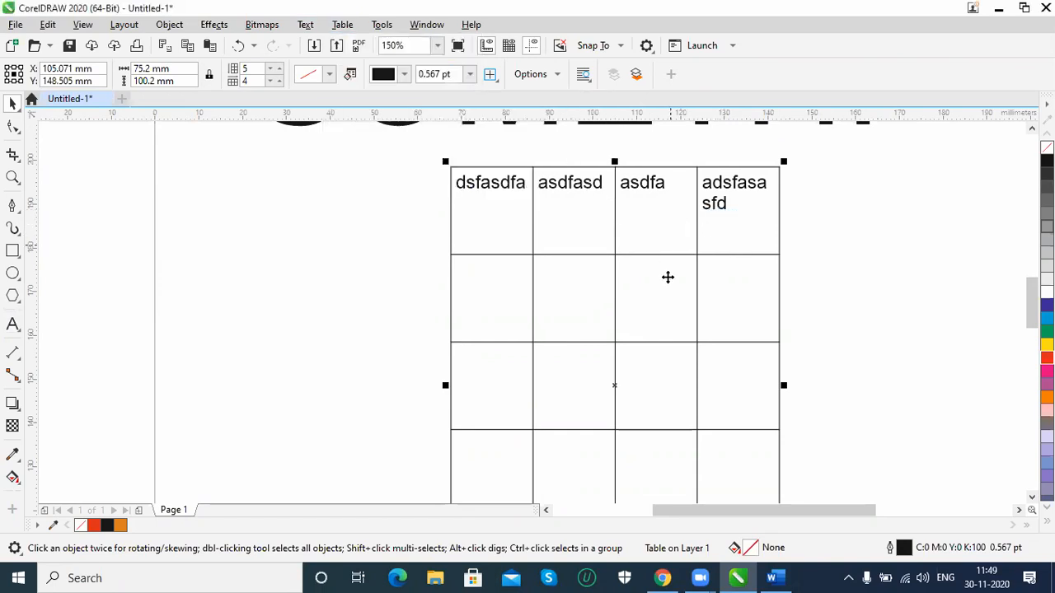
Place the text cursor in the first cell of the second row and check the table insertion commands for that cell
left_click(12, 324)
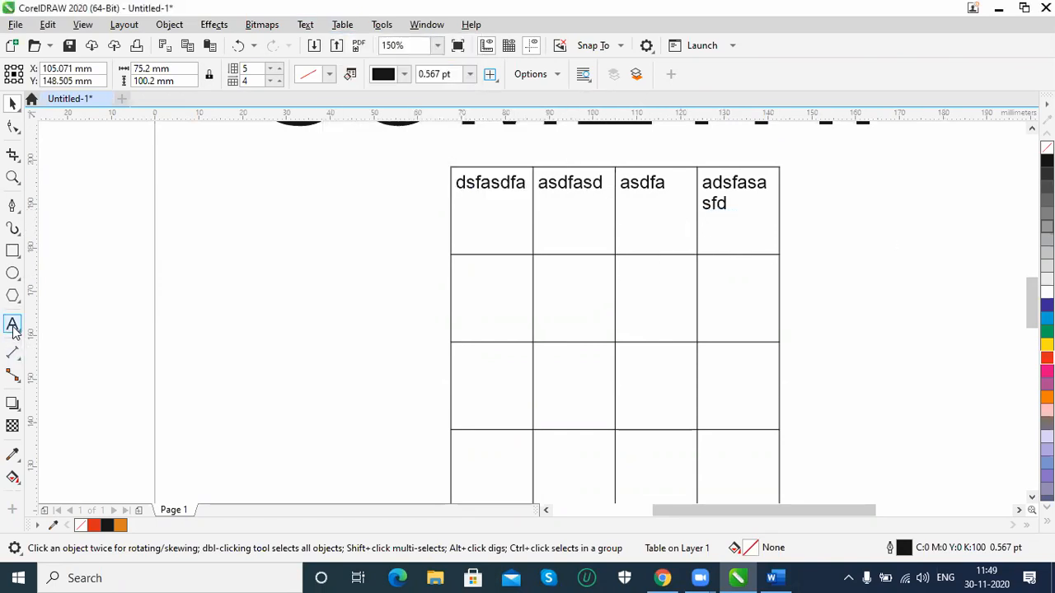
left_click(468, 320)
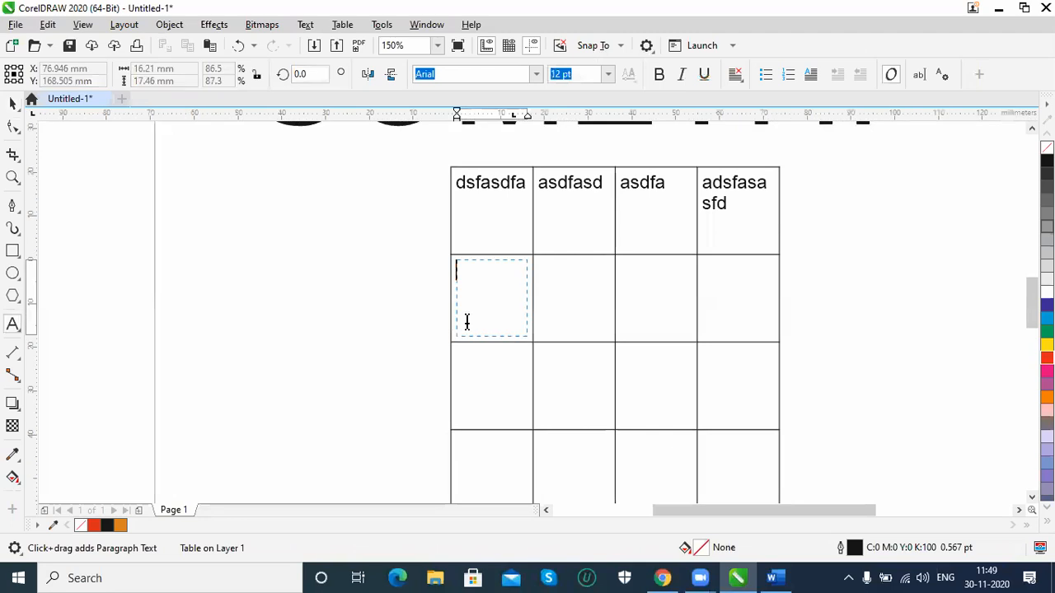
left_click(343, 26)
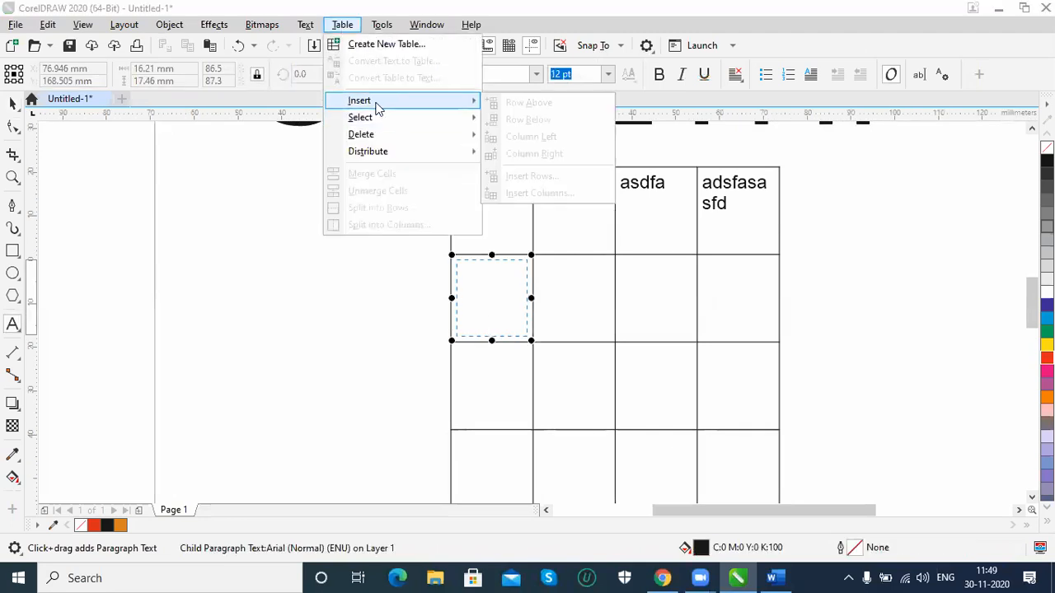
left_click(13, 103)
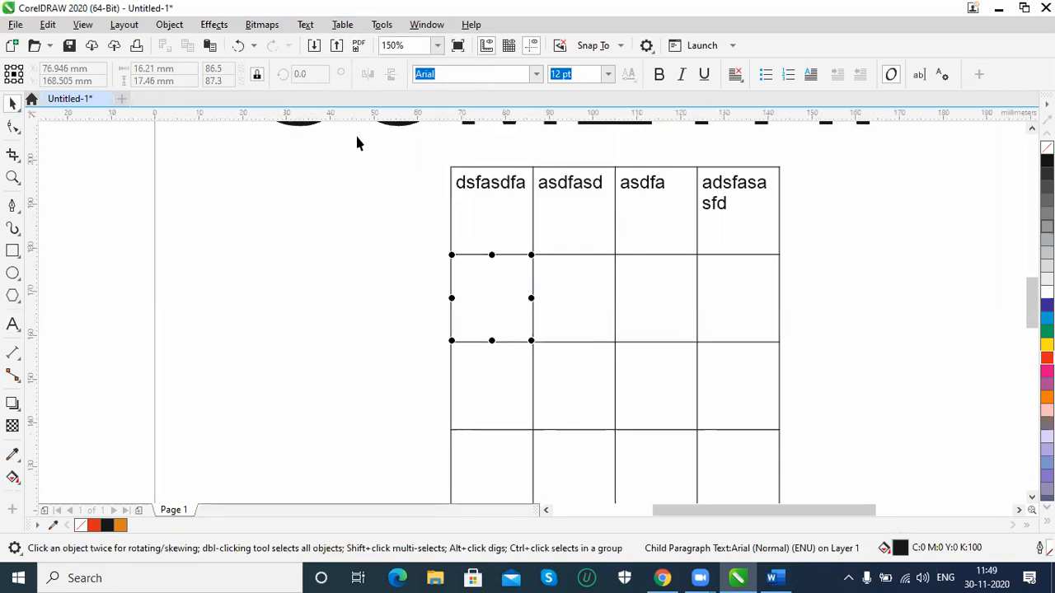
left_click(343, 25)
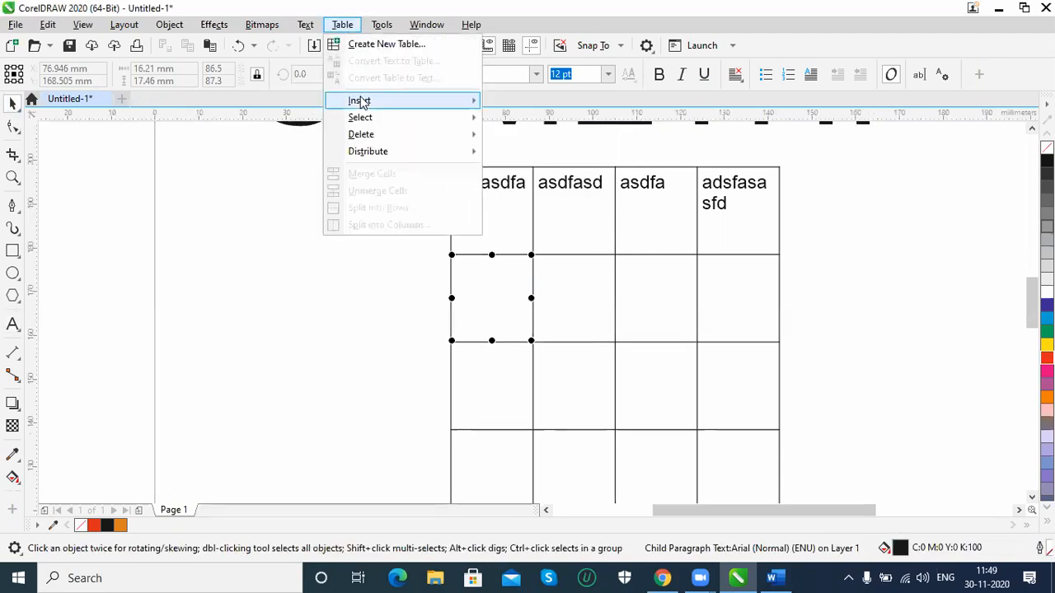
mouse_move(360, 102)
Select the whole table, reduce it to 3 rows, and raise its row count to 4
left_click(511, 313)
left_click(514, 337)
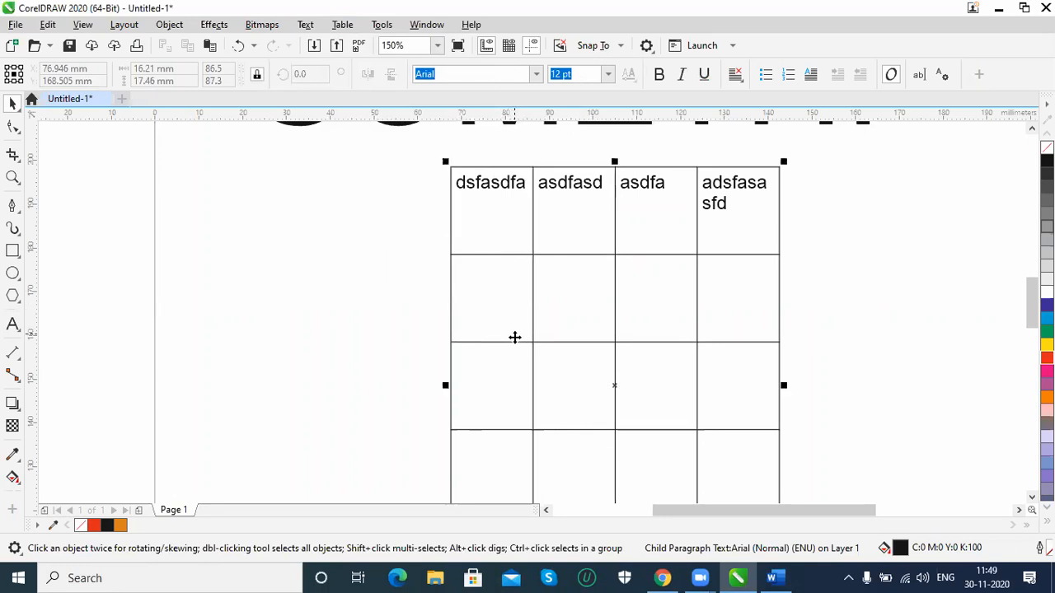
left_click(513, 351)
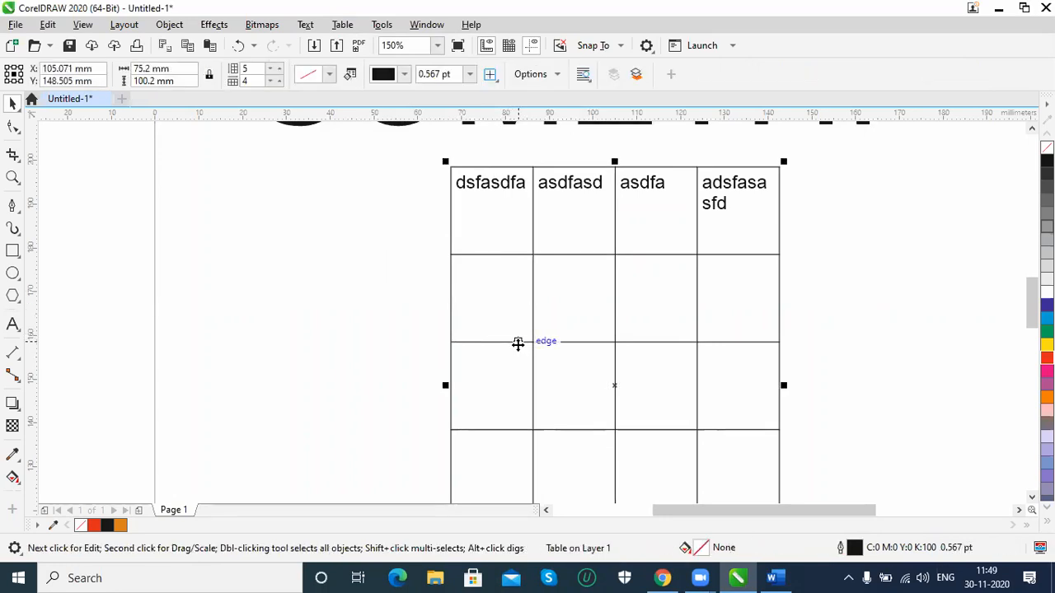
left_click(277, 73)
left_click(277, 73)
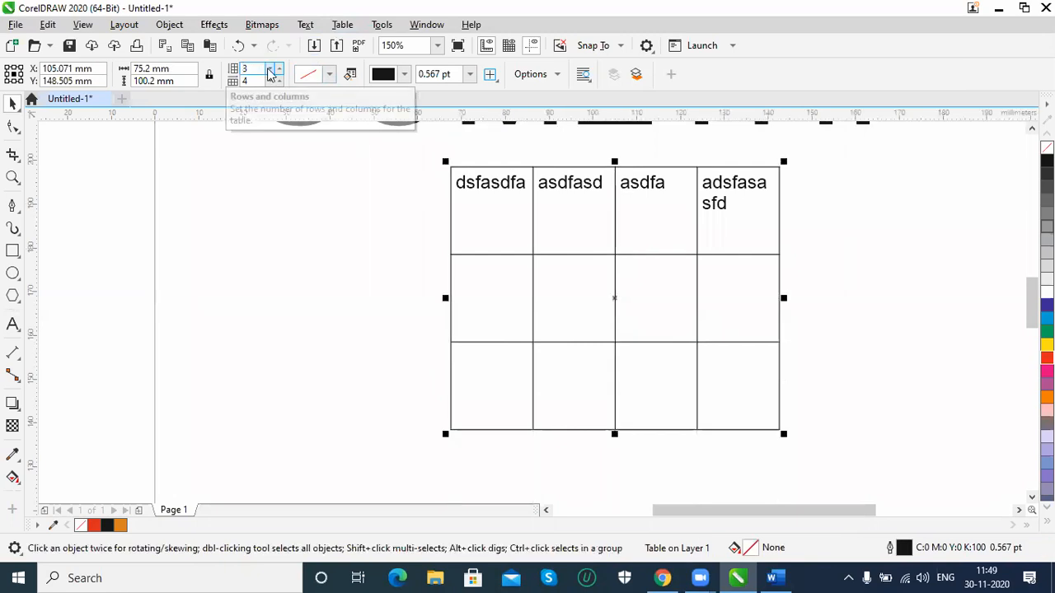
left_click(276, 71)
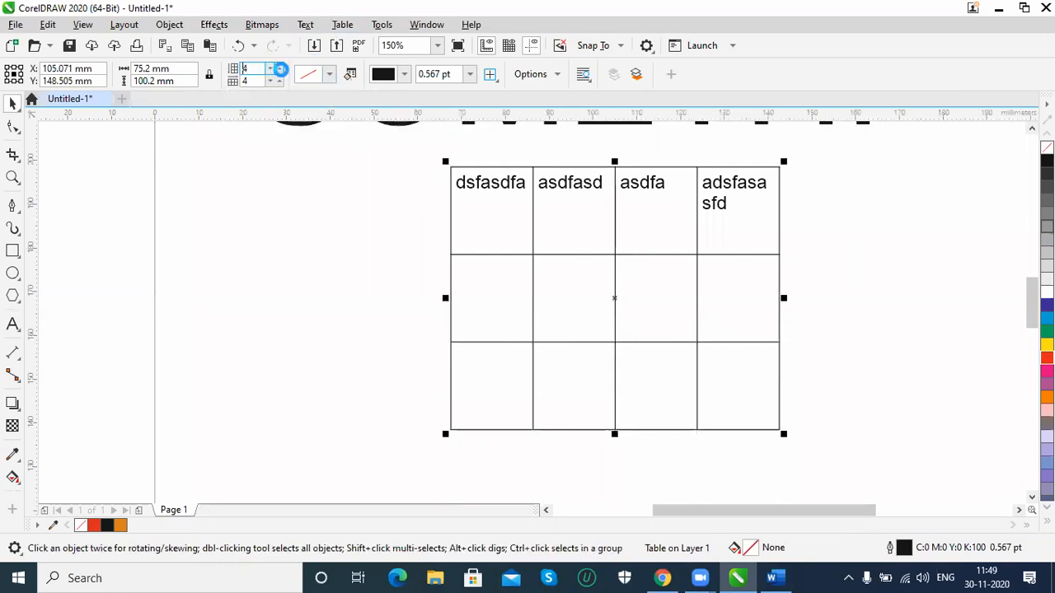
Fill the table with orange, C 0, M 58, Y 100, K 1, and colour its border red, C 2, M 94, Y 100, K 10
left_click(329, 75)
left_click_drag(372, 165, 401, 153)
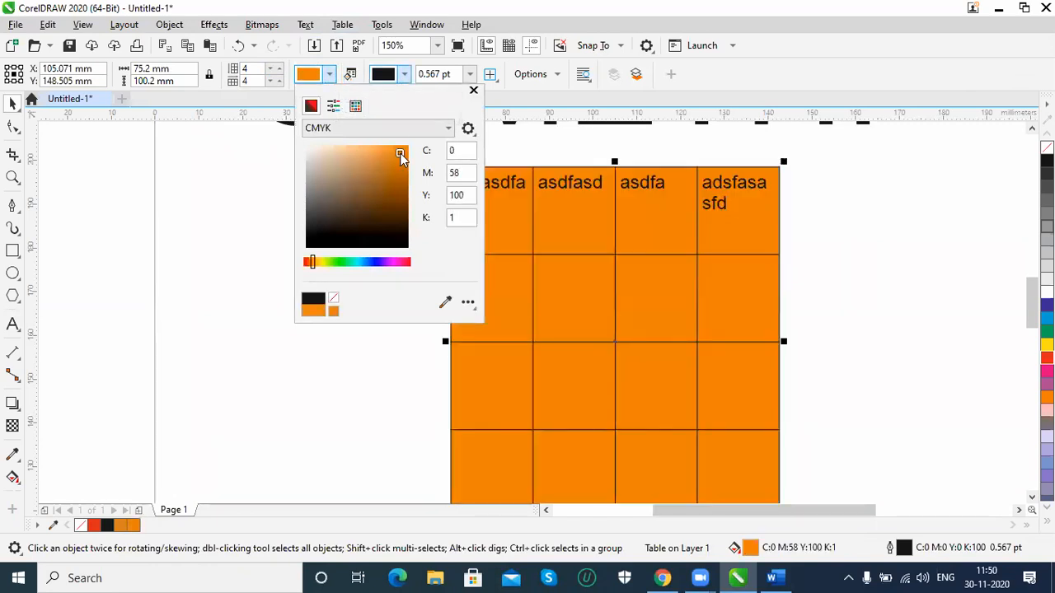
left_click(404, 75)
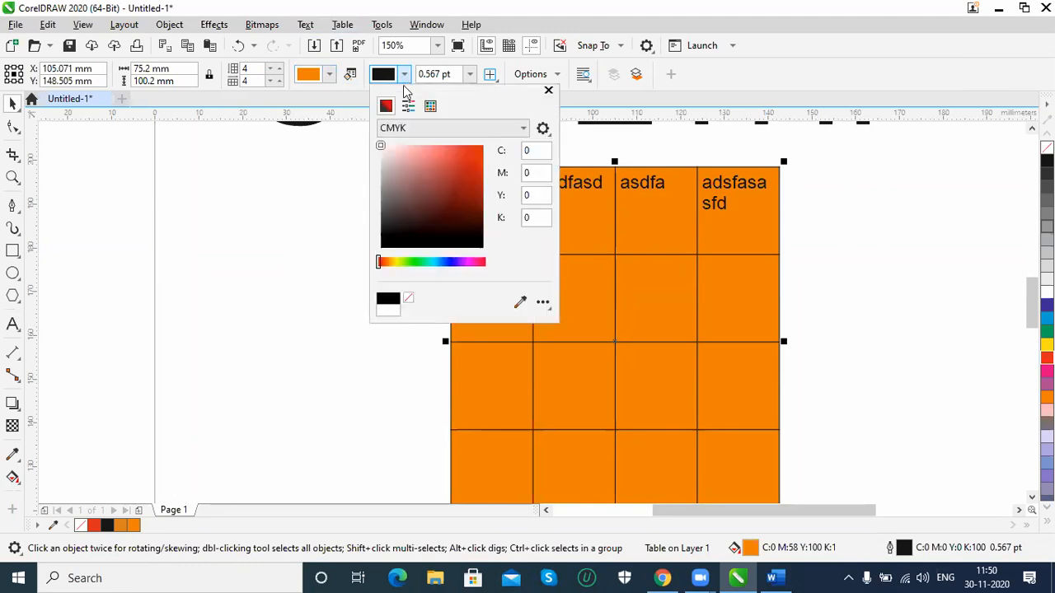
left_click(470, 153)
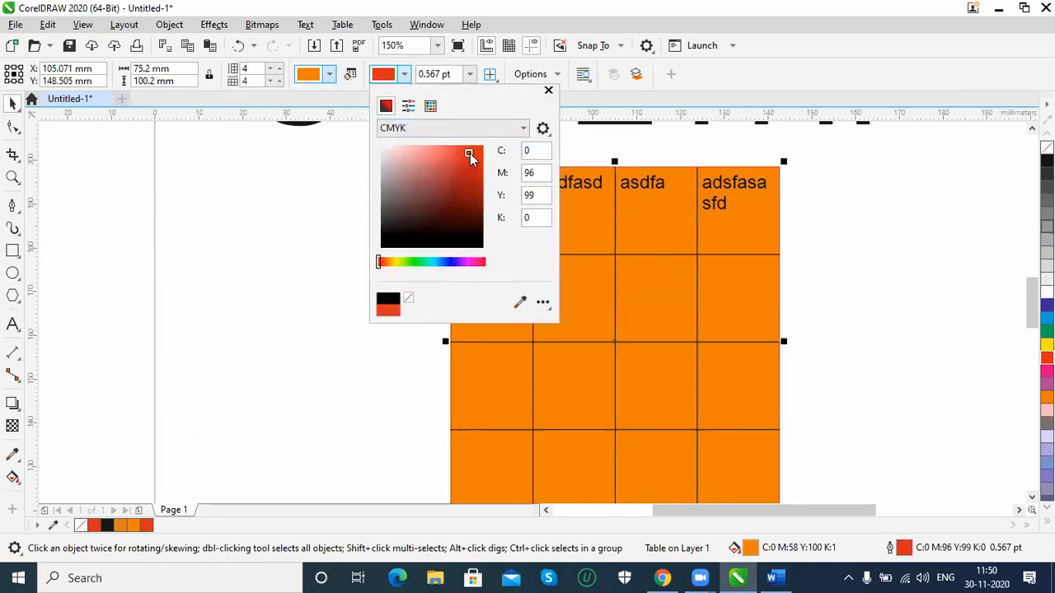
left_click(481, 168)
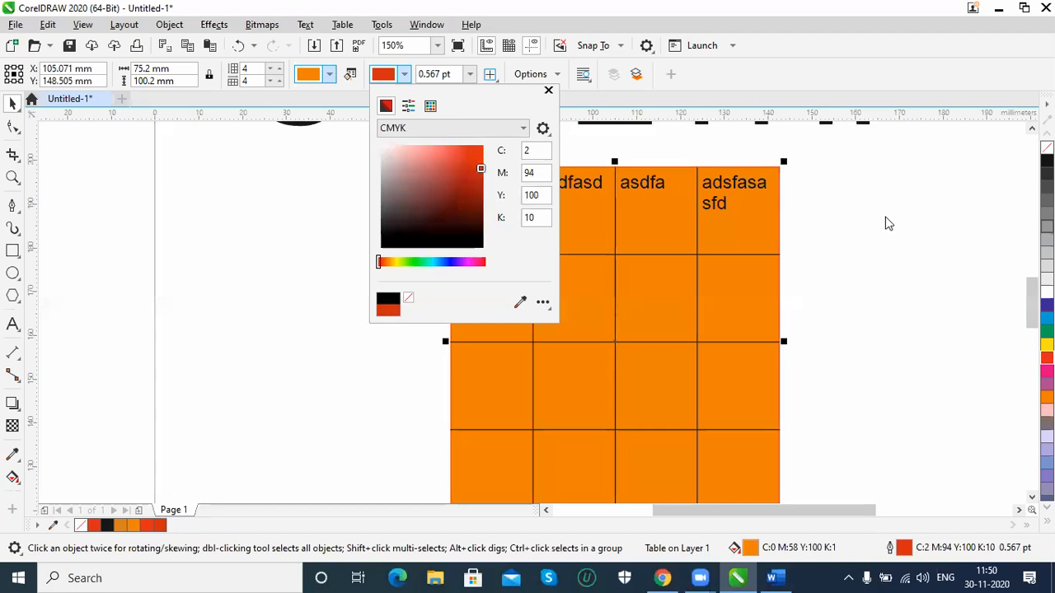
left_click(232, 221)
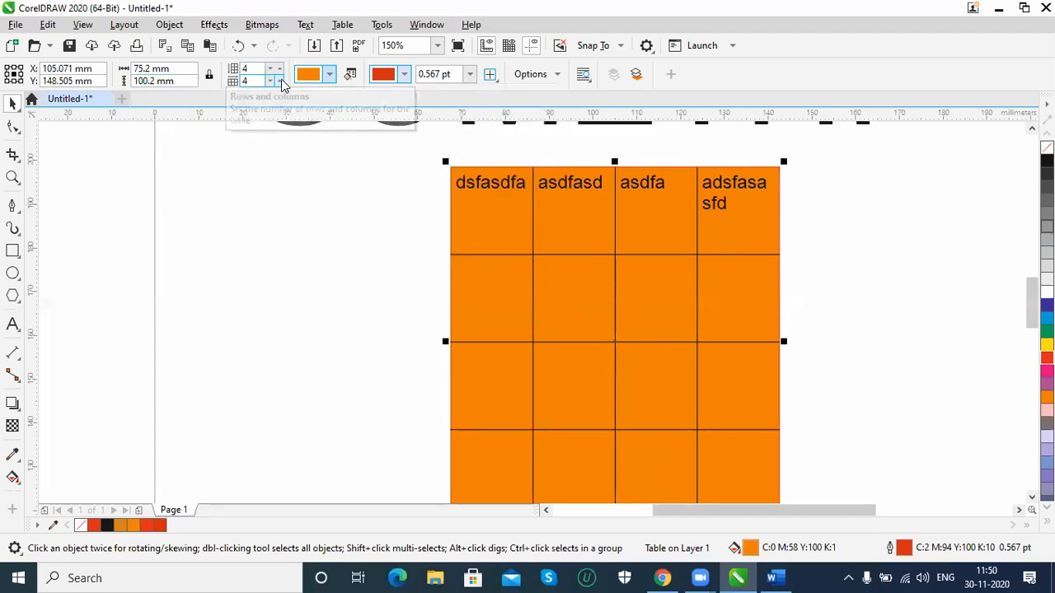
Reduce the table to 3 columns, and raise its column count to 6
left_click(271, 82)
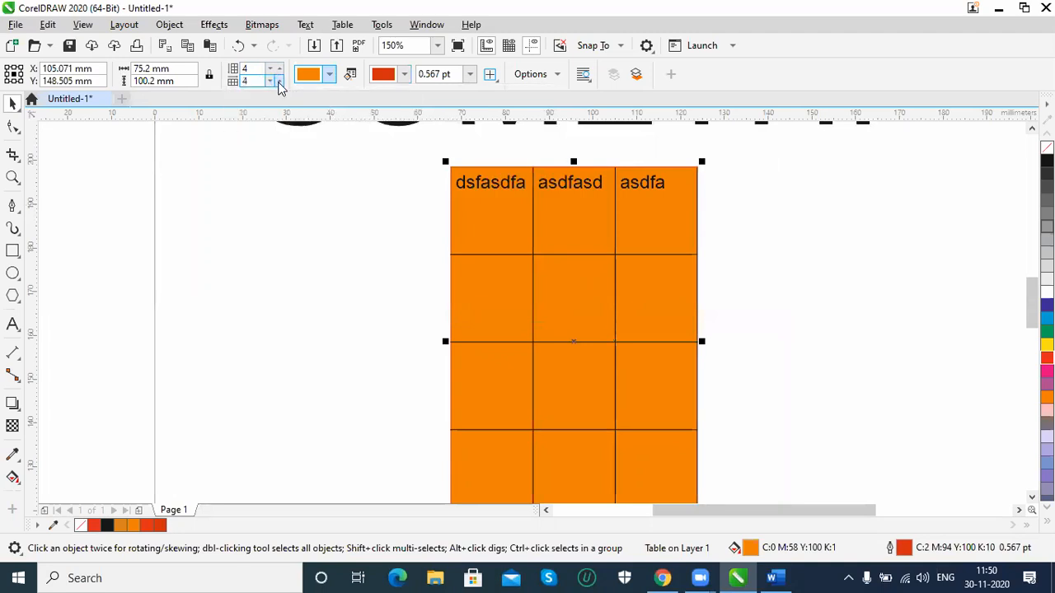
left_click(280, 83)
left_click(280, 83)
left_click(279, 83)
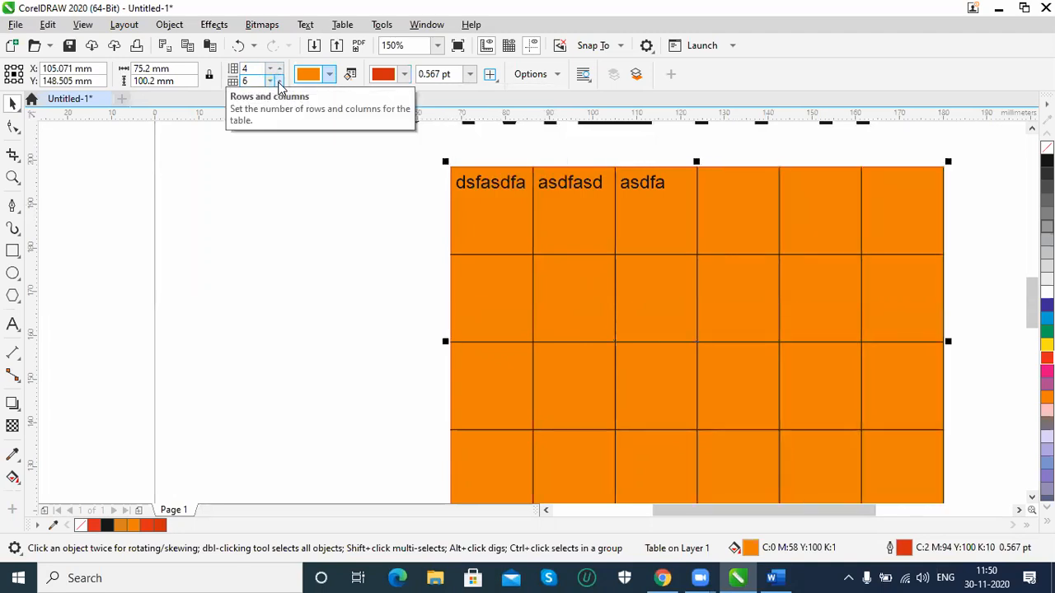
Set the table's border selection to All, and switch it to Inside
left_click(490, 74)
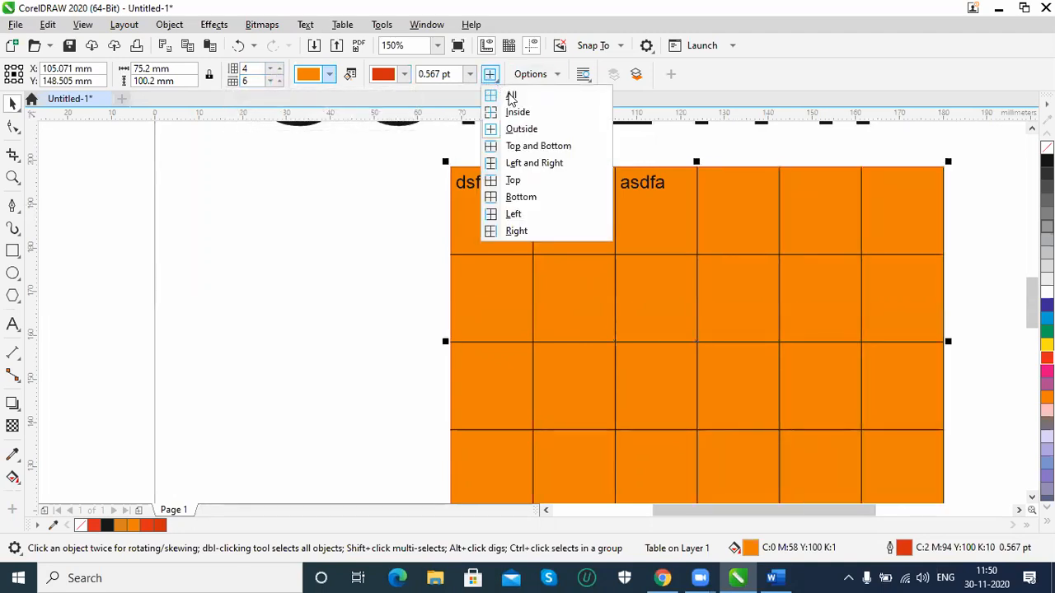
left_click(511, 96)
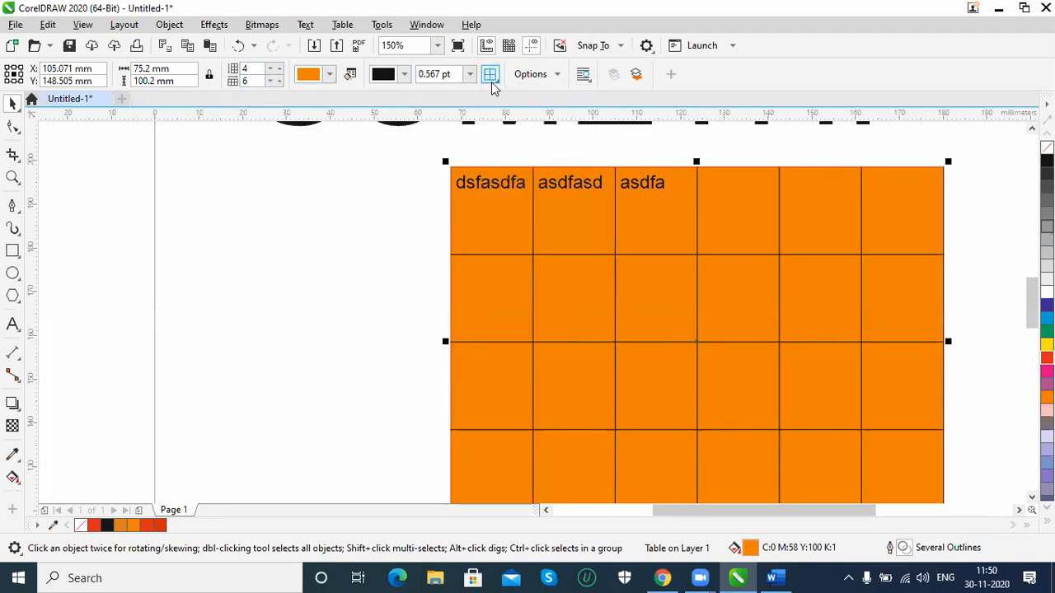
left_click(490, 74)
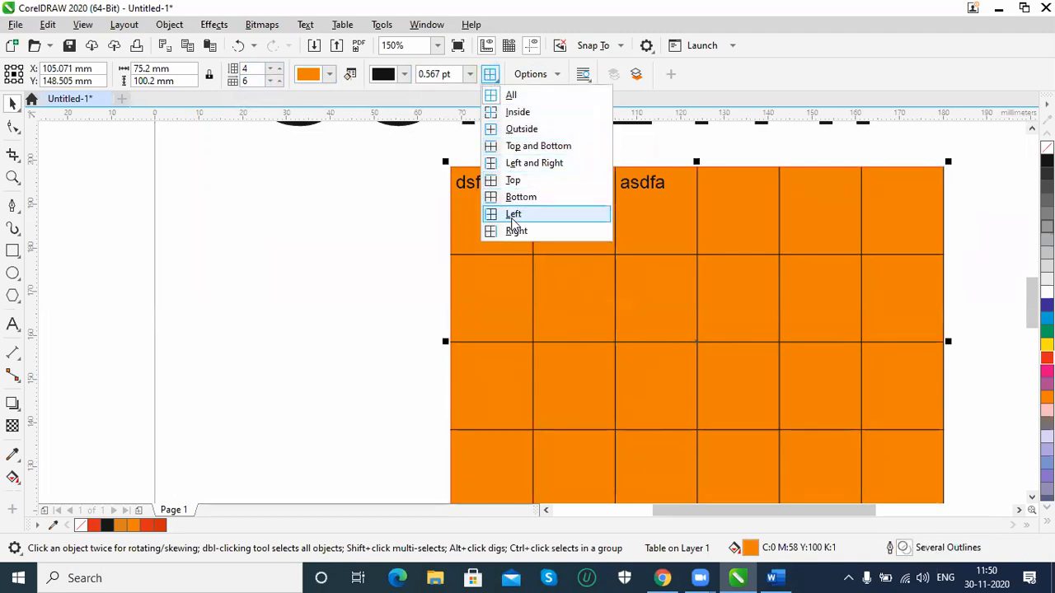
left_click(516, 97)
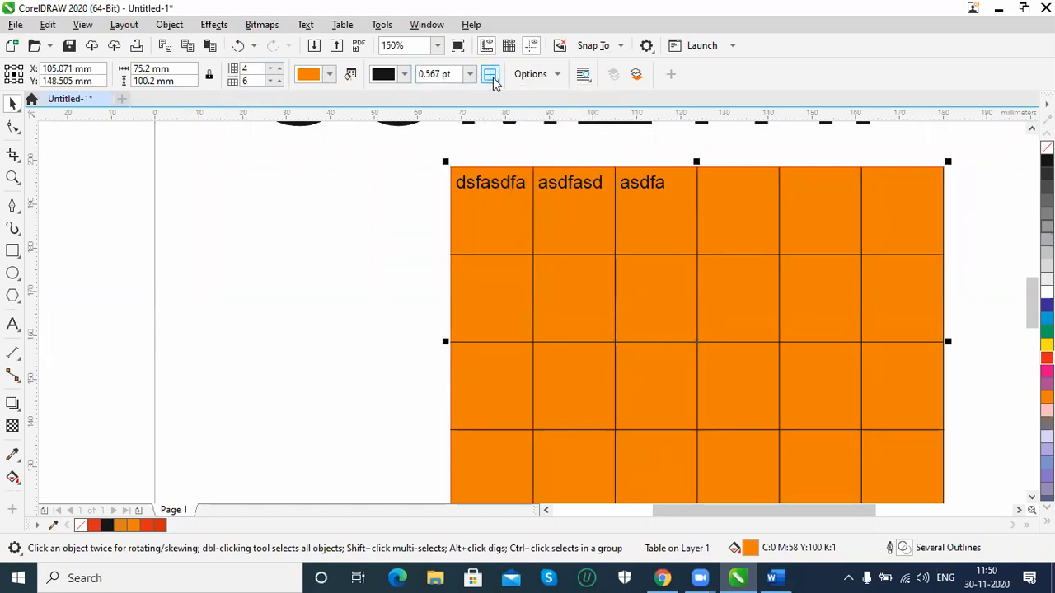
left_click(490, 76)
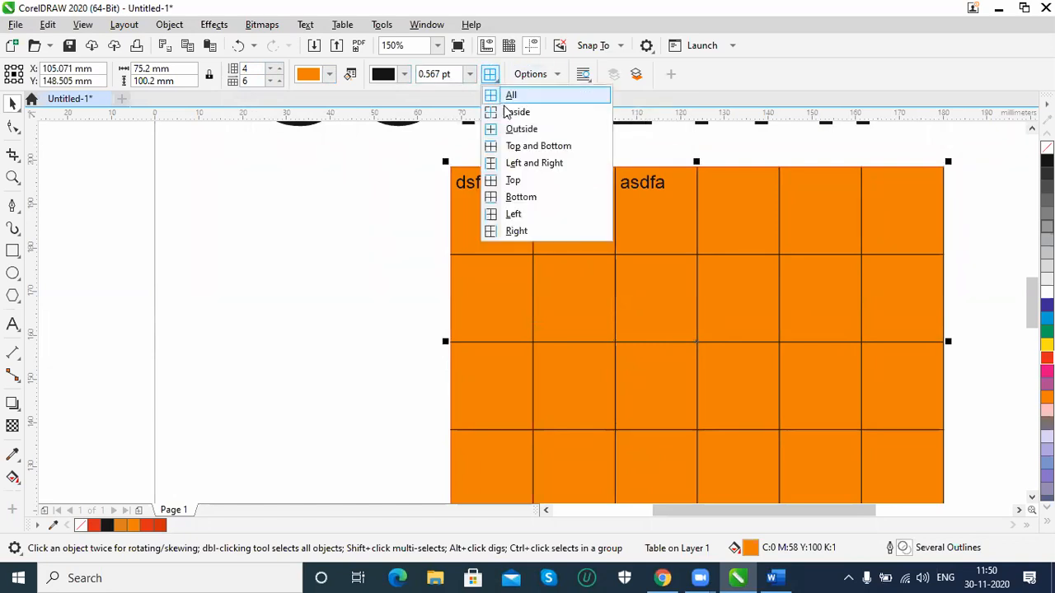
left_click(508, 113)
Delete the orange table from the page
left_click(376, 239)
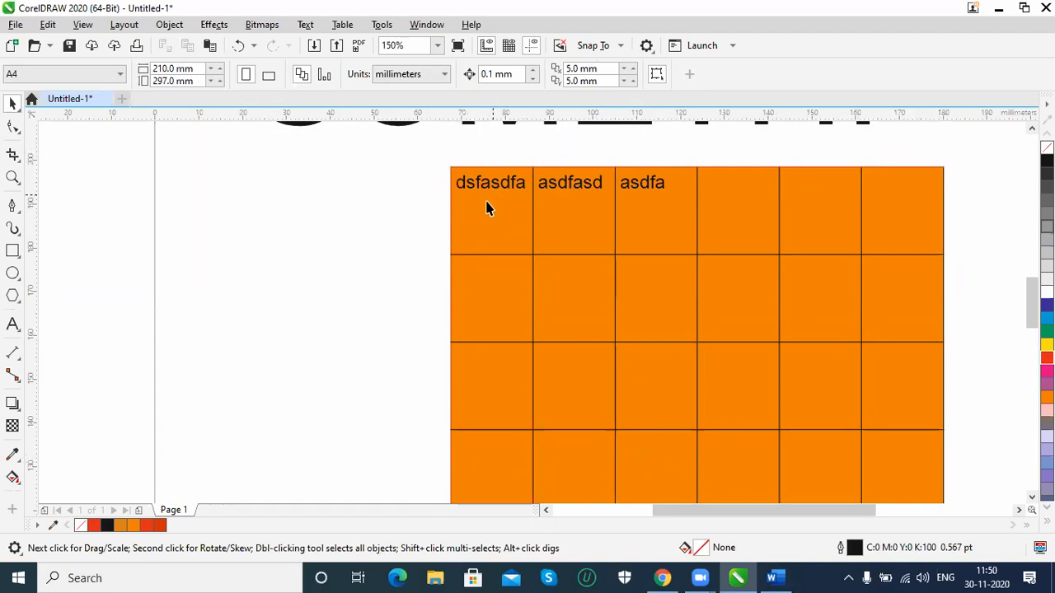
left_click(470, 271)
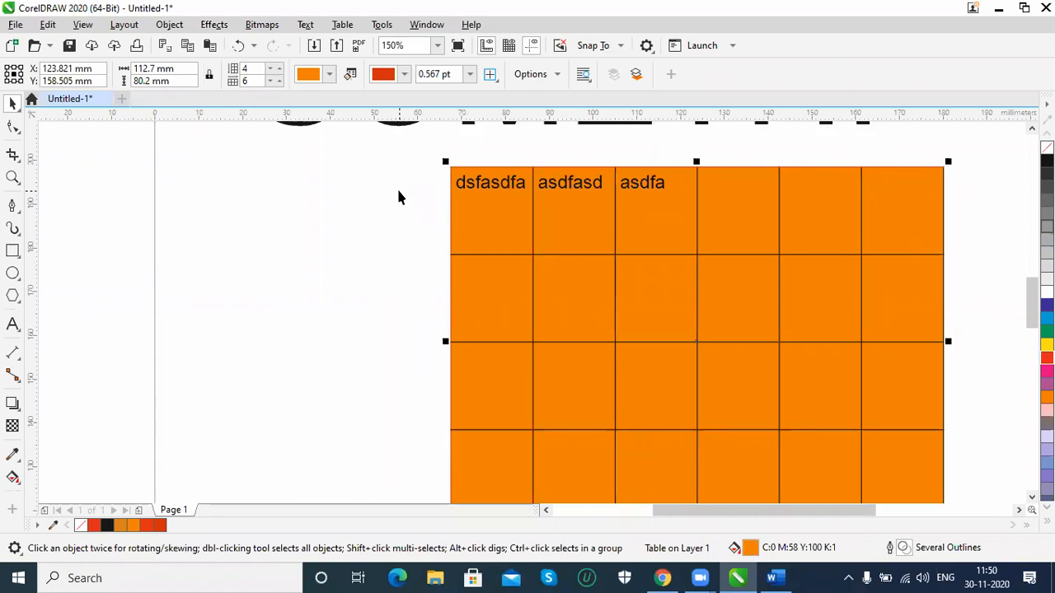
key("Delete")
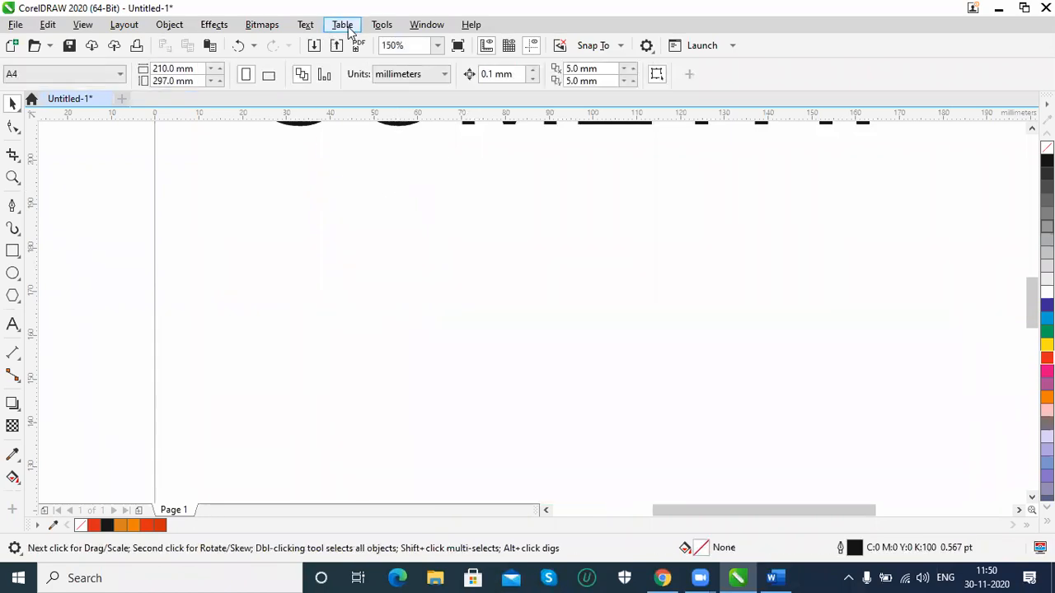
left_click(342, 25)
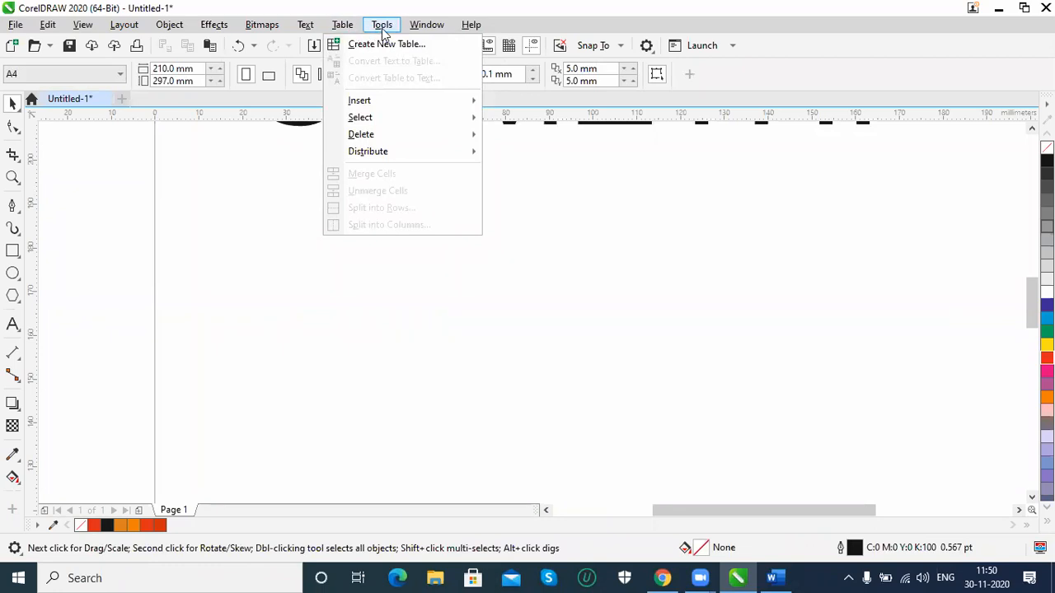
mouse_move(385, 31)
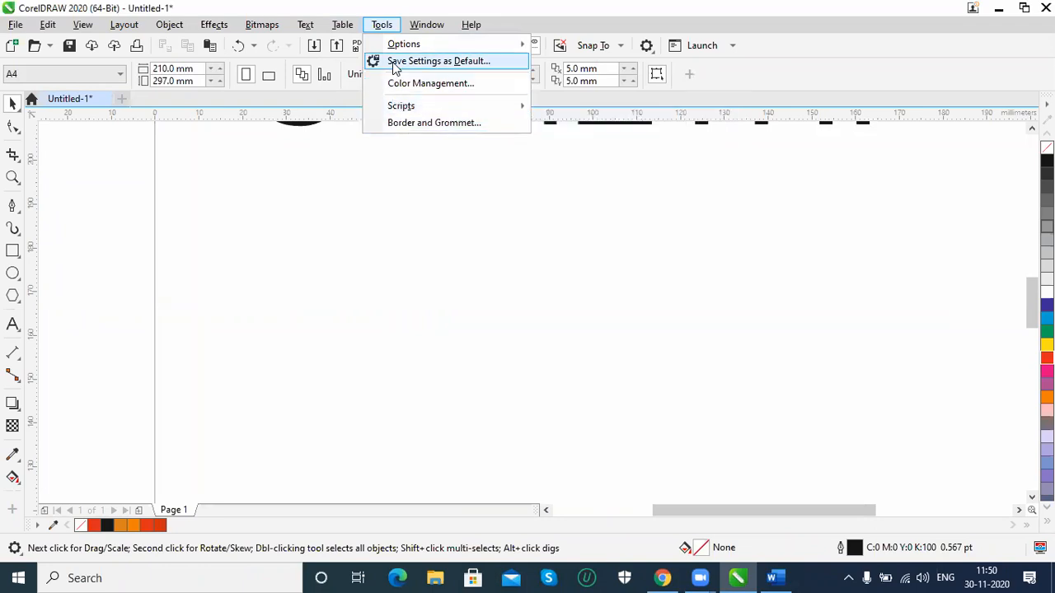
Hide the menu bar and bring it back
left_click(430, 29)
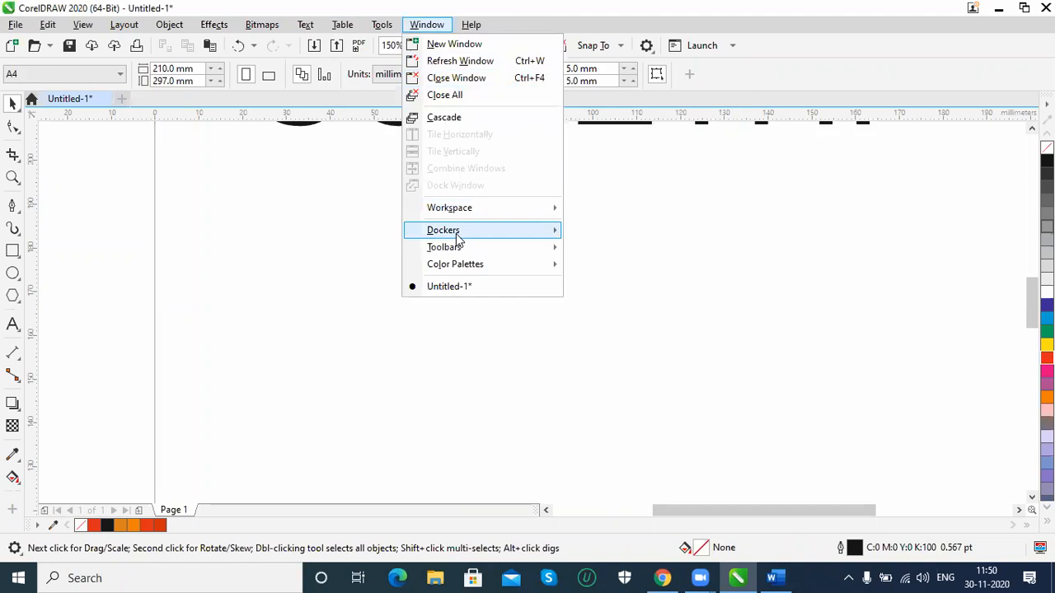
mouse_move(458, 249)
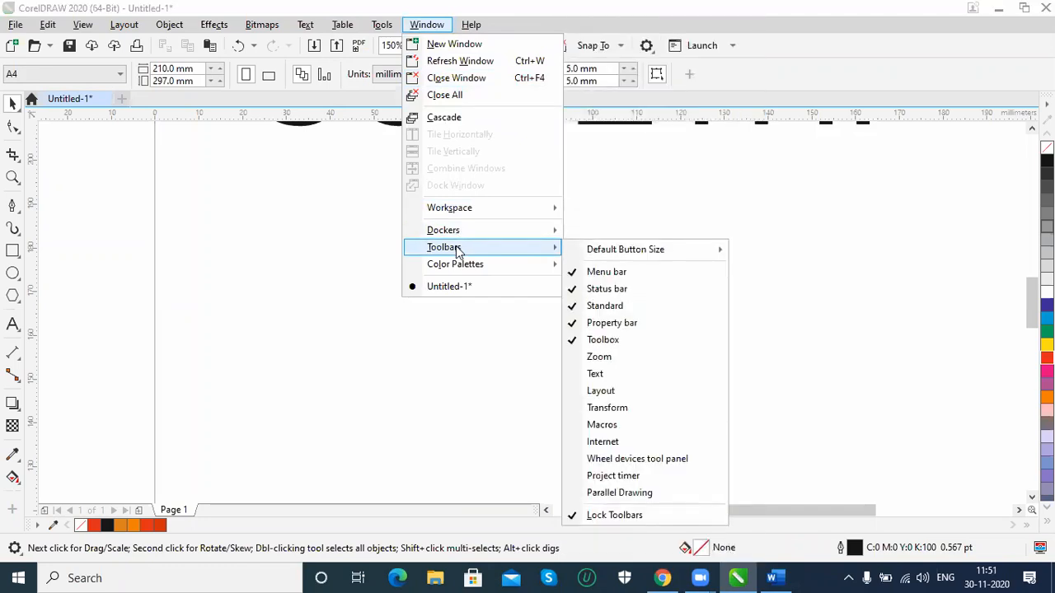
left_click(616, 276)
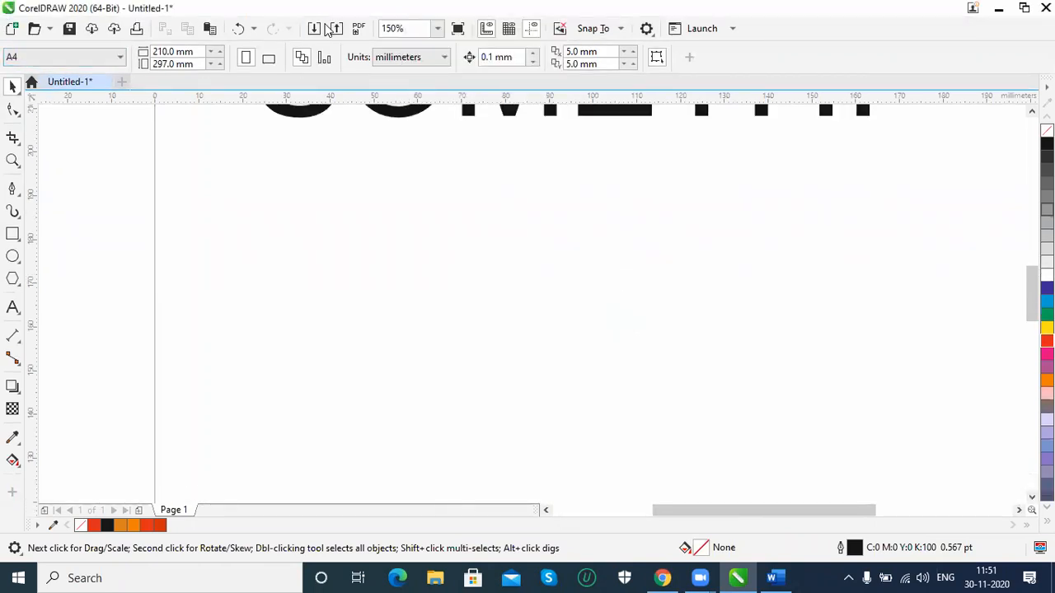
right_click(799, 33)
left_click(834, 59)
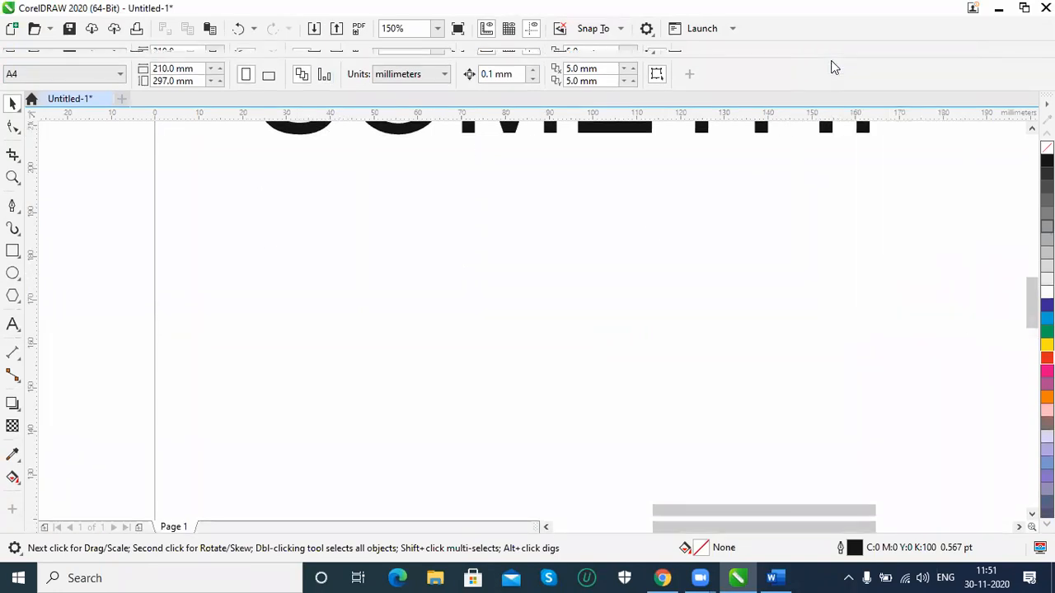
Hide the Default Palette and show it again
left_click(426, 25)
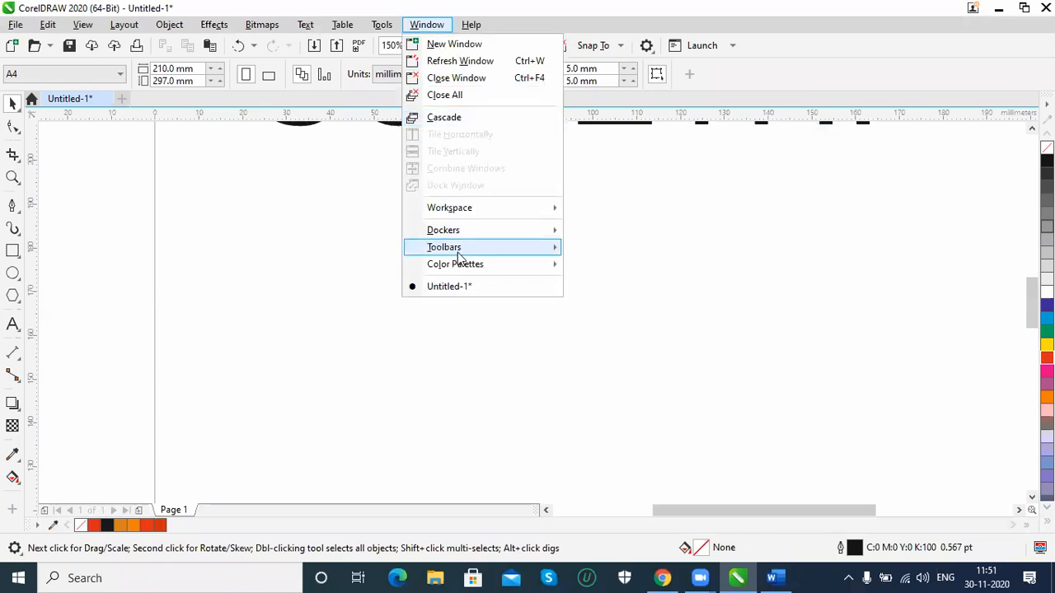
mouse_move(469, 265)
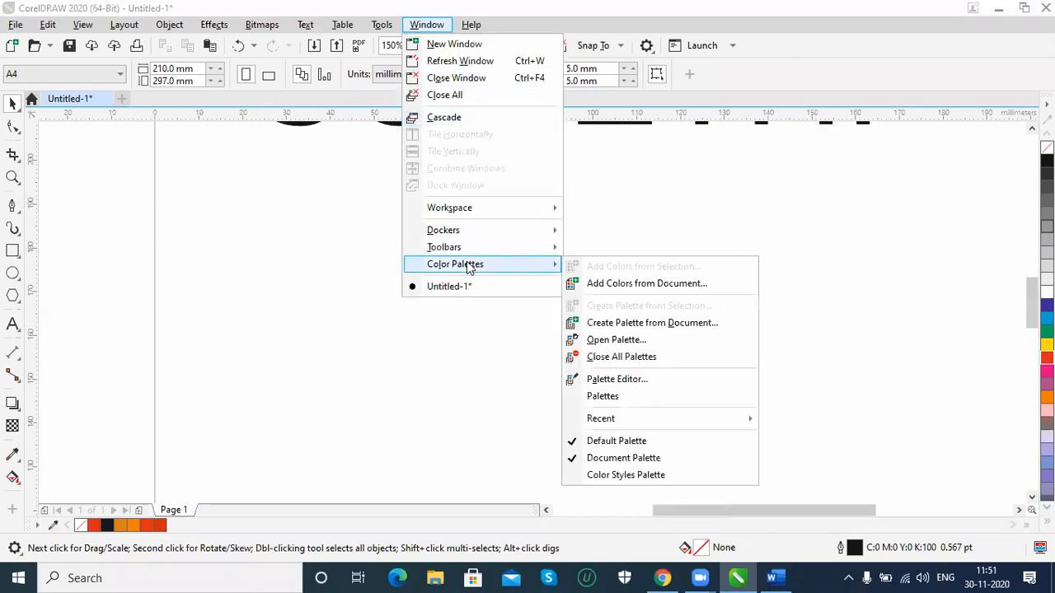
left_click(616, 443)
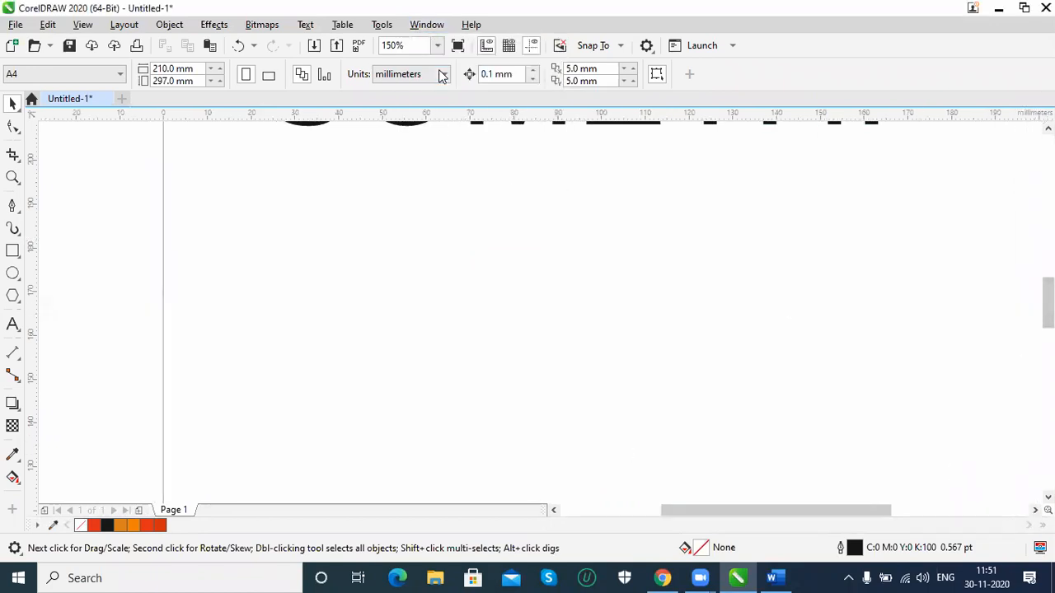
left_click(443, 29)
mouse_move(464, 264)
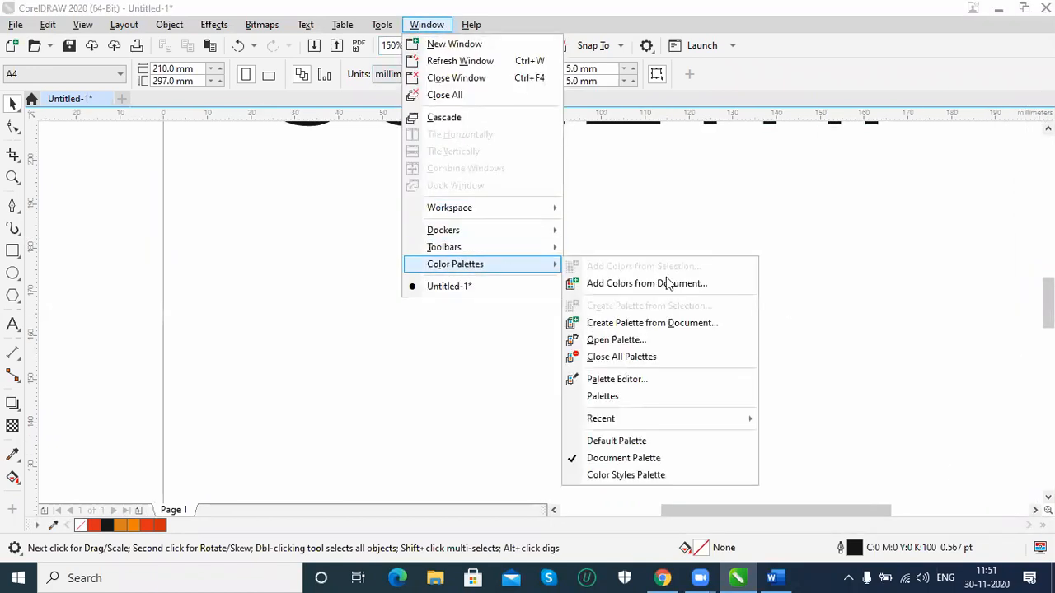
left_click(618, 441)
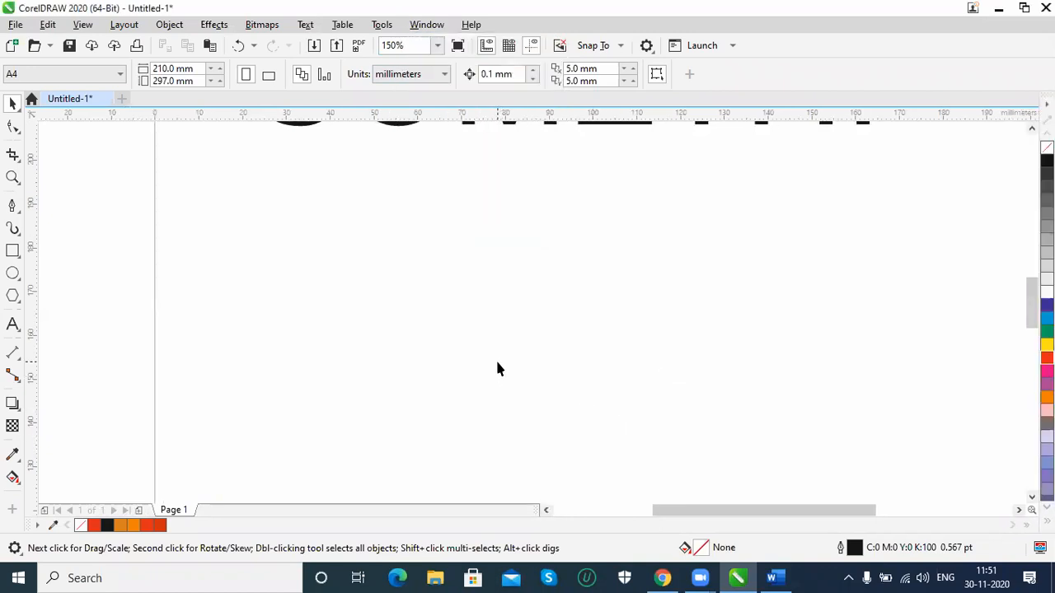
Fit the page in view and delete the SOMETHI text to leave it empty
key("shift+F4")
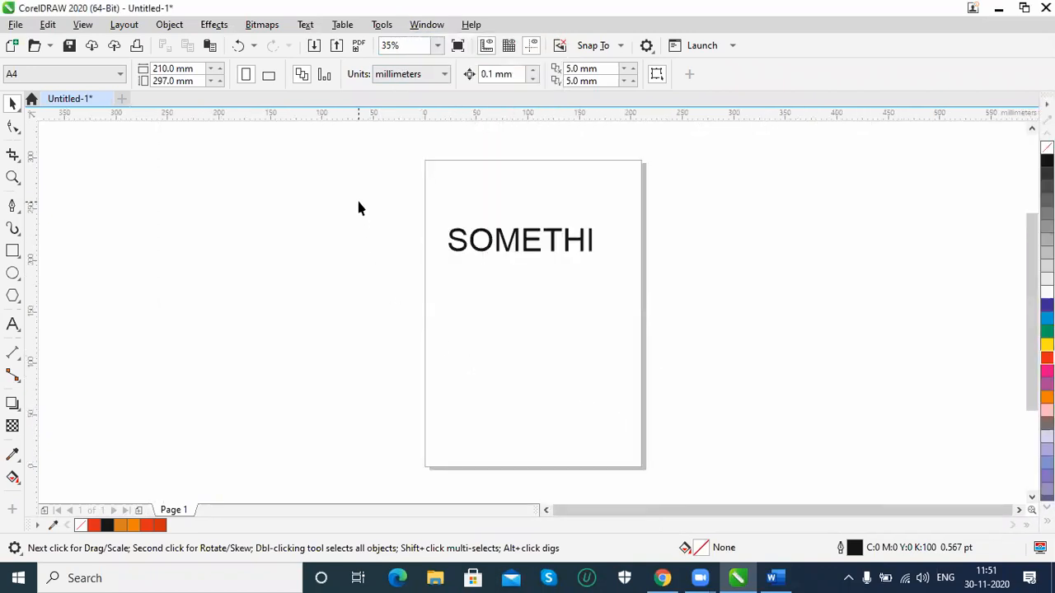
left_click_drag(644, 335, 789, 398)
key("Delete")
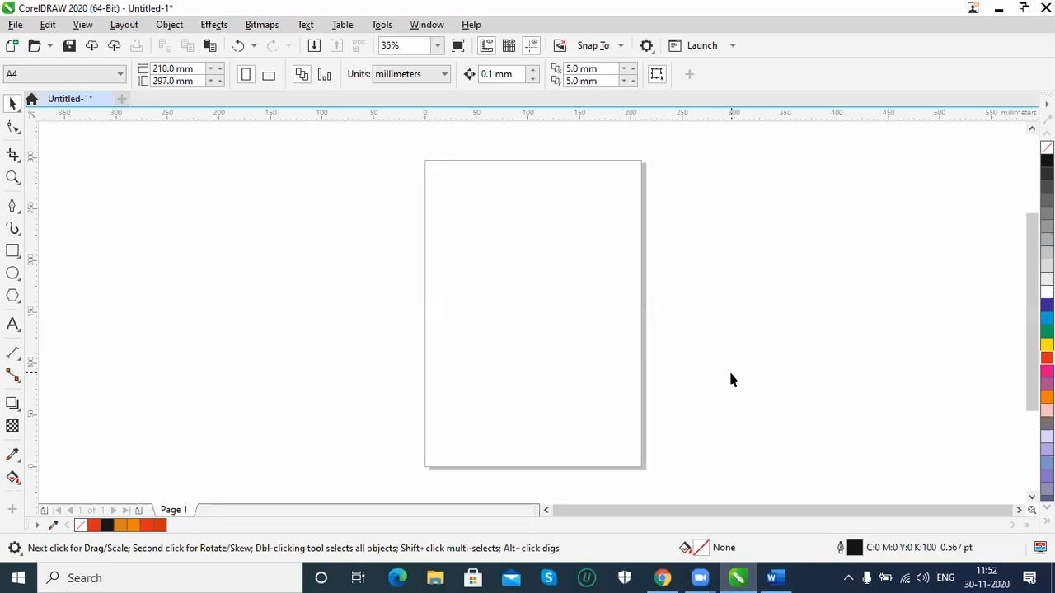
left_click_drag(695, 403, 698, 406)
left_click_drag(581, 347, 687, 398)
left_click_drag(434, 253, 705, 299)
left_click_drag(379, 230, 597, 338)
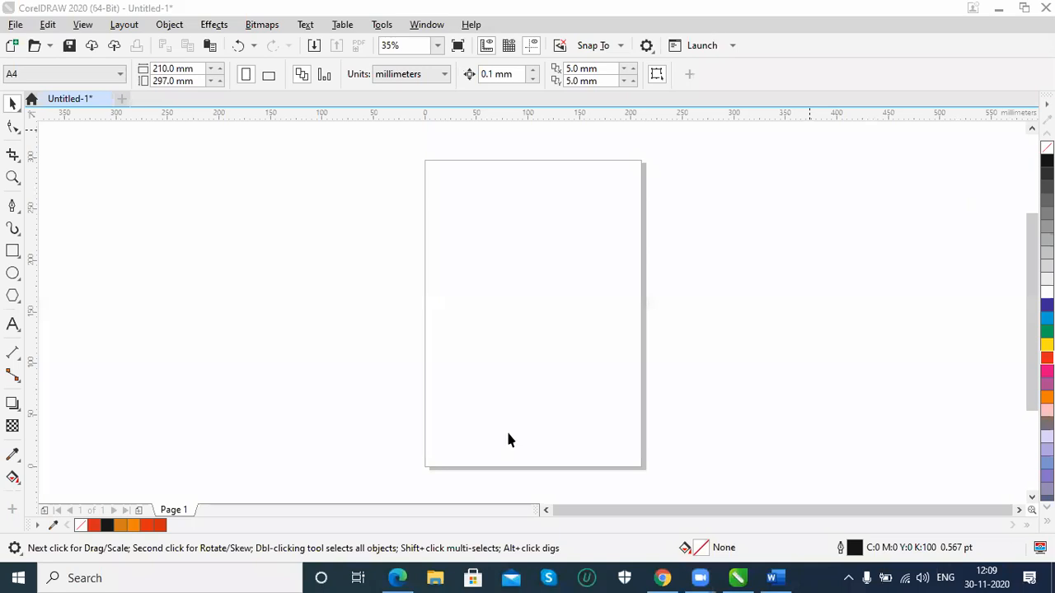
left_click_drag(307, 233, 677, 355)
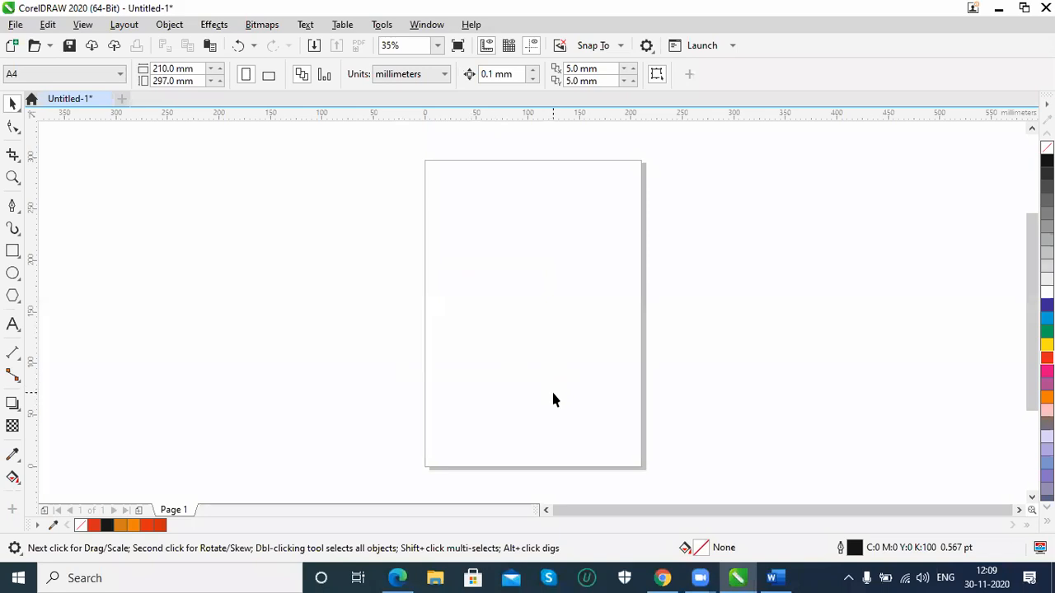
left_click_drag(387, 249, 681, 366)
Draw a rectangle about 118.5 mm wide and 76.5 mm high in the upper half of the page
left_click(12, 250)
left_click_drag(457, 229, 578, 308)
key("space")
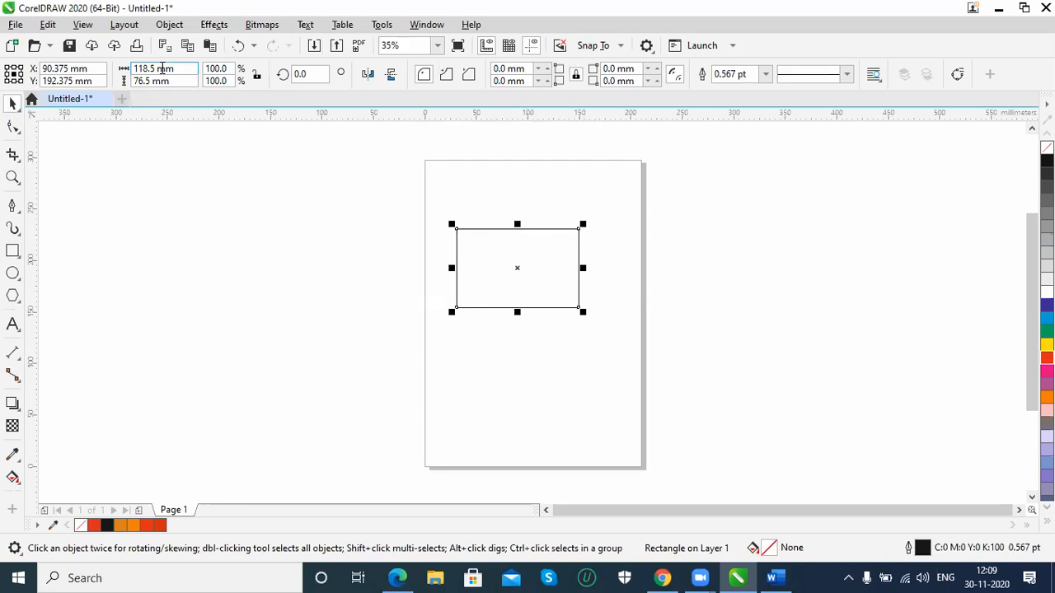
Check the horizontal units in the document's ruler setup and close it without changes
right_click(239, 120)
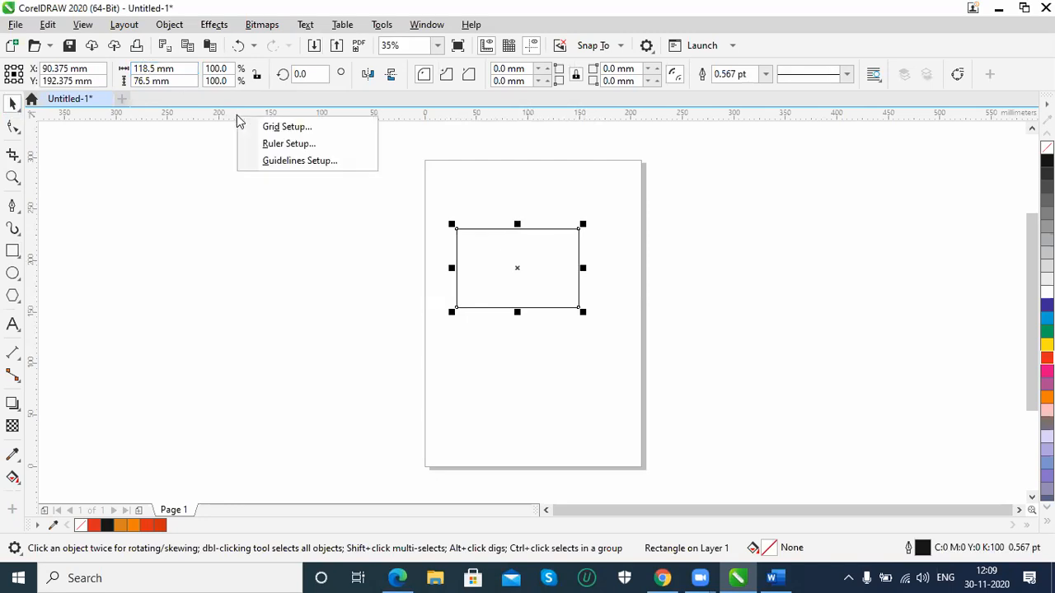
left_click(278, 144)
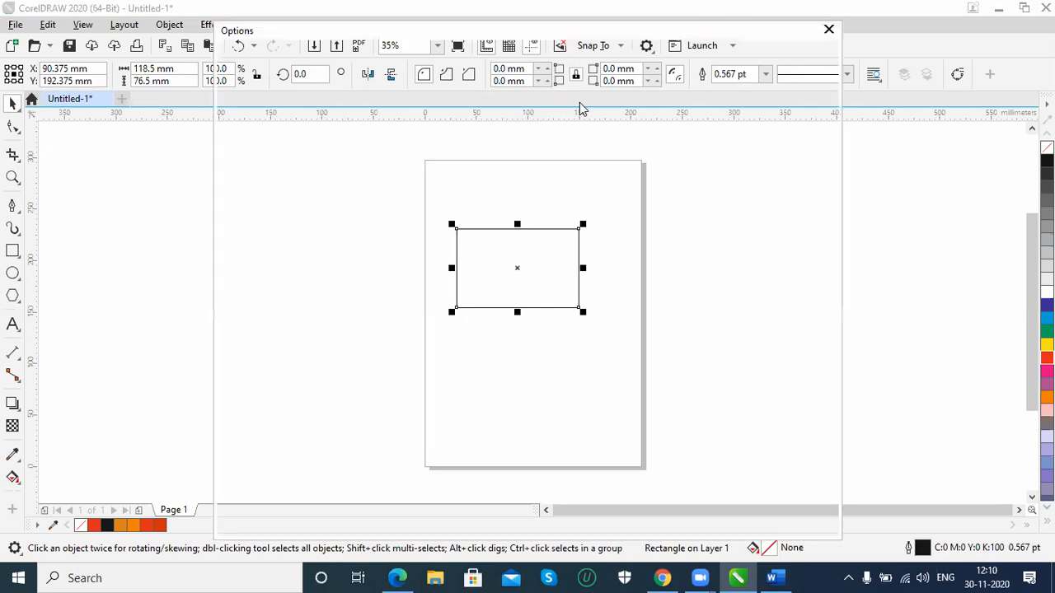
left_click(830, 31)
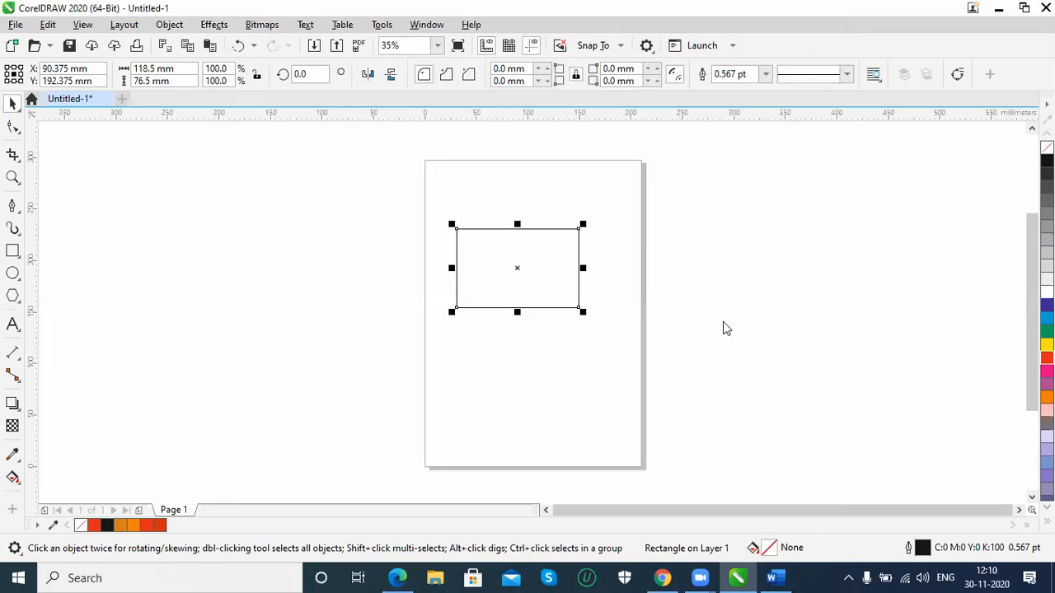
Set the rectangle's size to 92 mm wide and 54 mm high
left_click(358, 144)
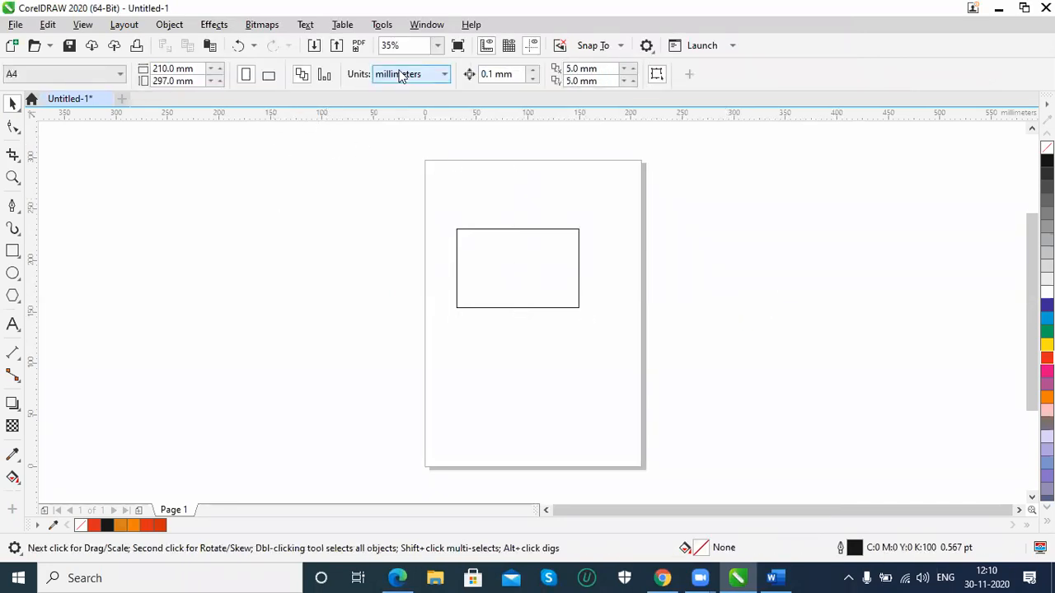
left_click(483, 231)
left_click_drag(181, 69, 21, 67)
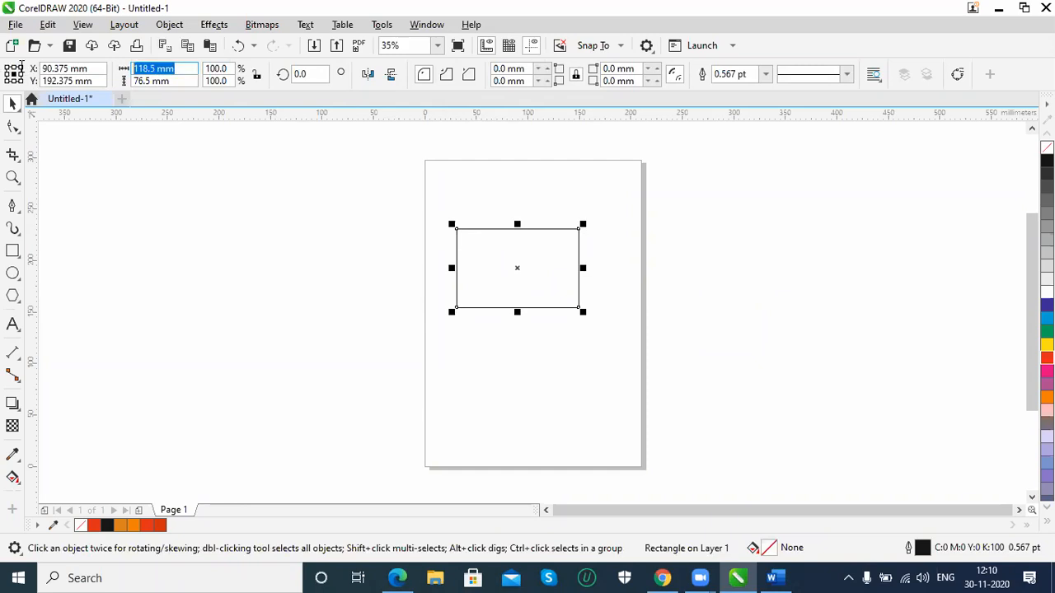
type("92")
key("Tab")
type("54")
key("Return")
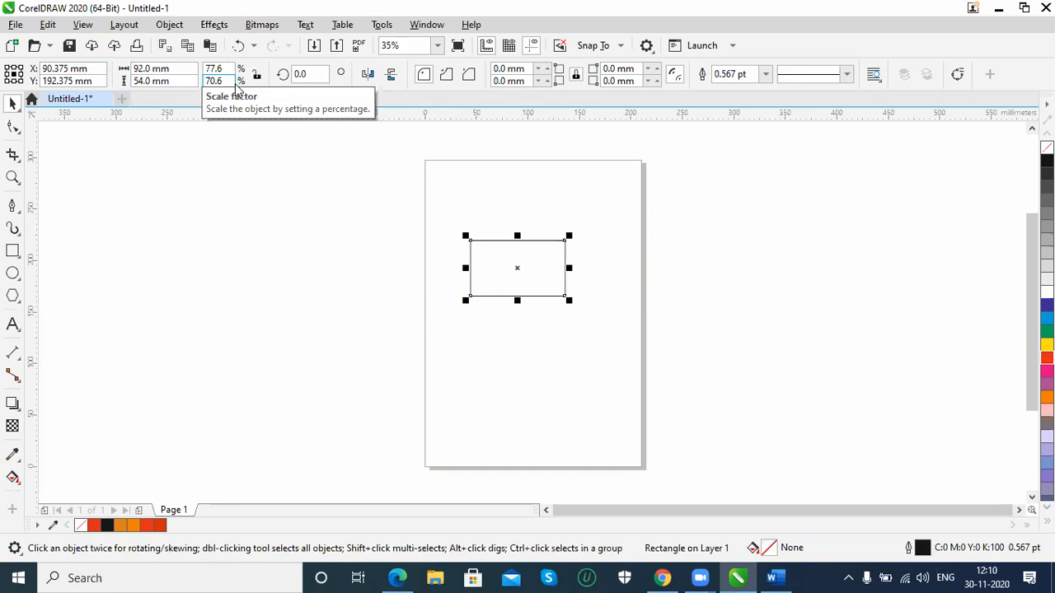
Duplicate the rectangle in place and set the copy's size to 87 mm wide and 49 mm high
key("shift+F2")
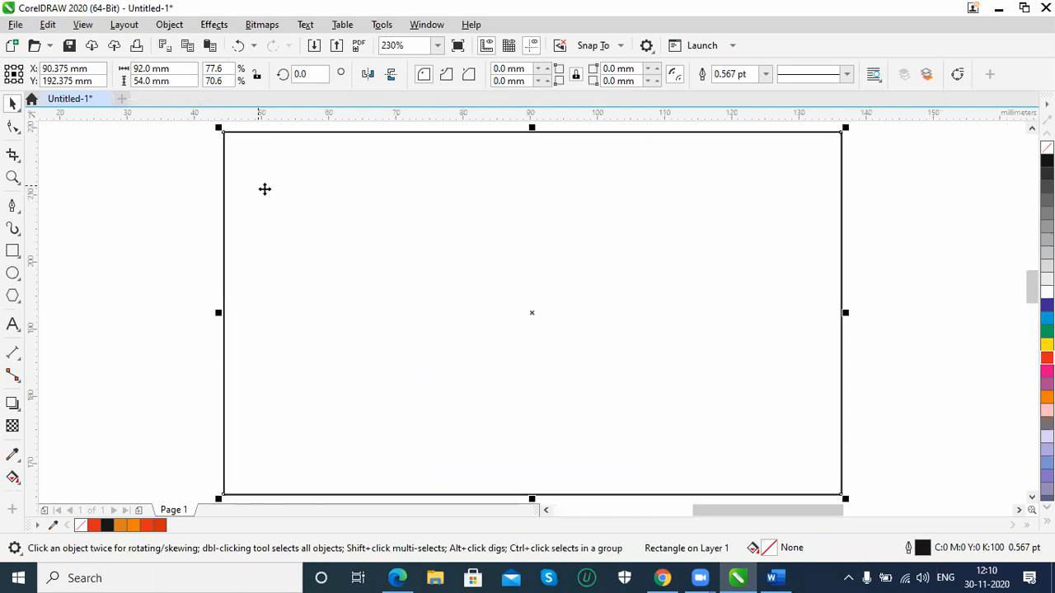
left_click(177, 71)
type("9")
type("7")
left_click(164, 81)
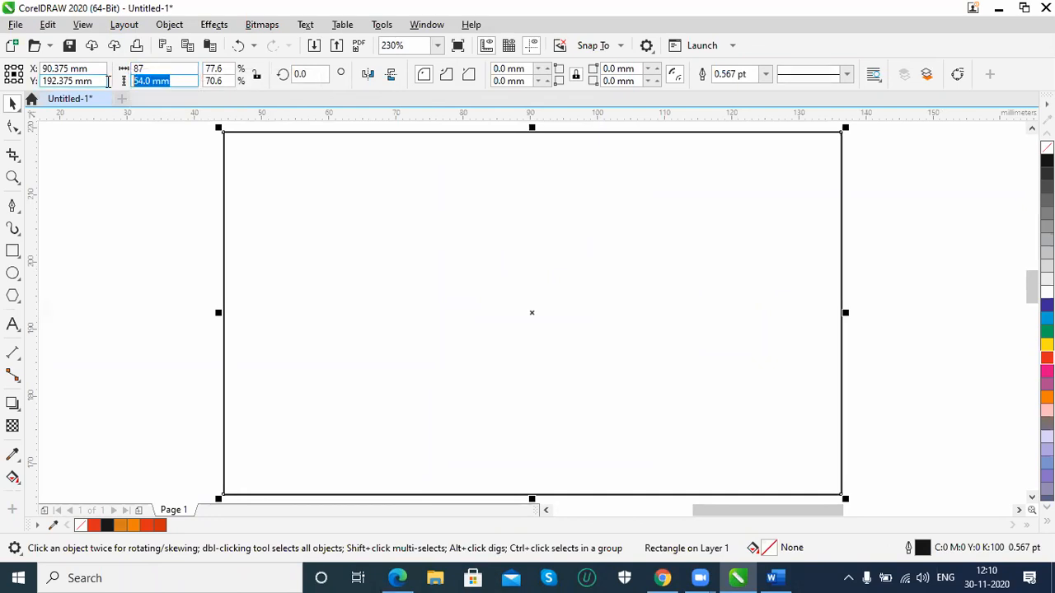
type("49")
key("Return")
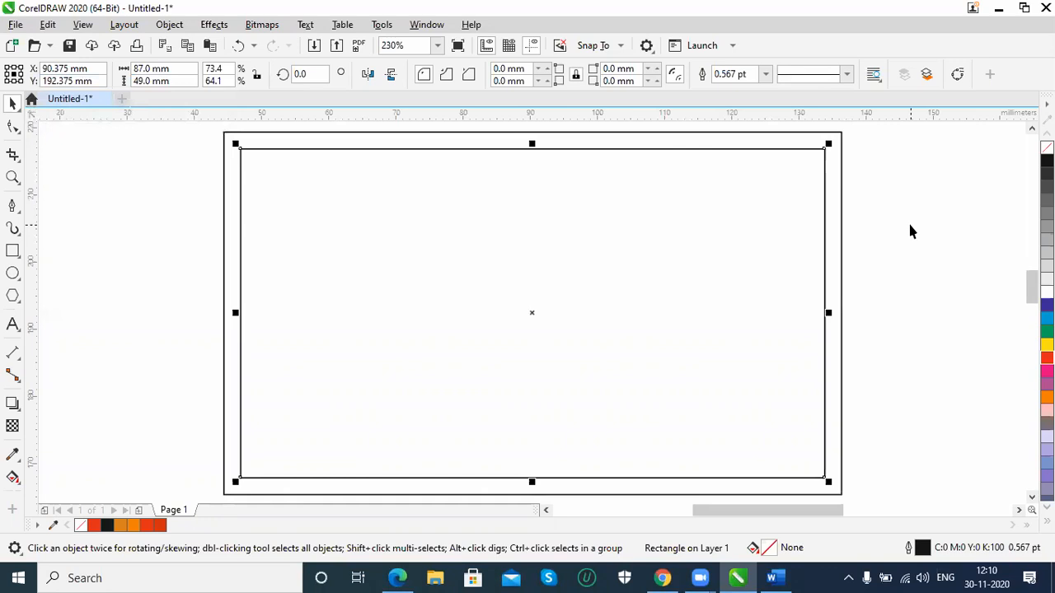
Align the centers of the outer and inner rectangles horizontally
left_click(745, 136)
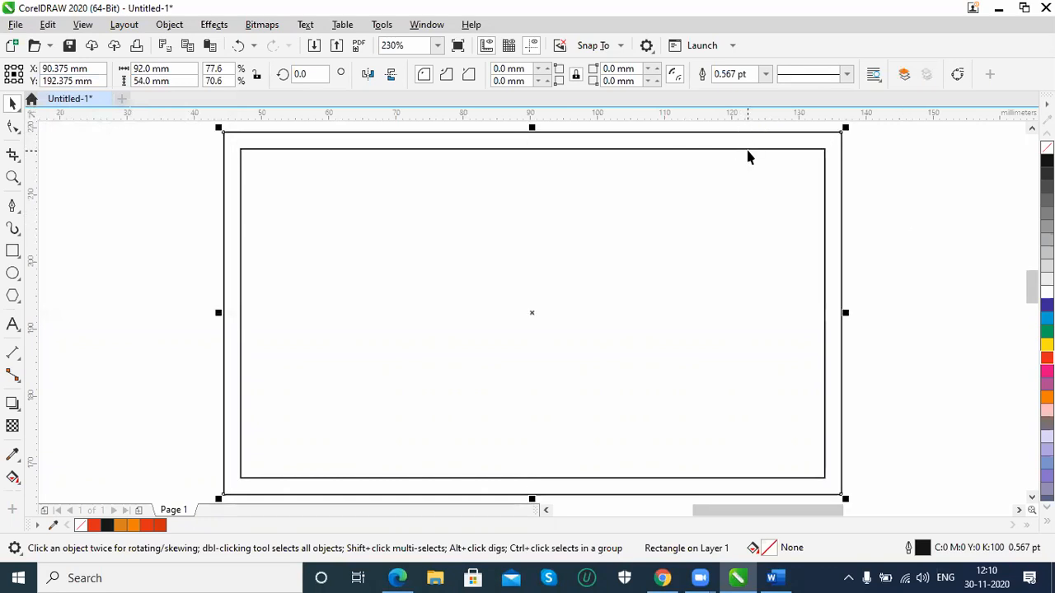
left_click(748, 150, "shift")
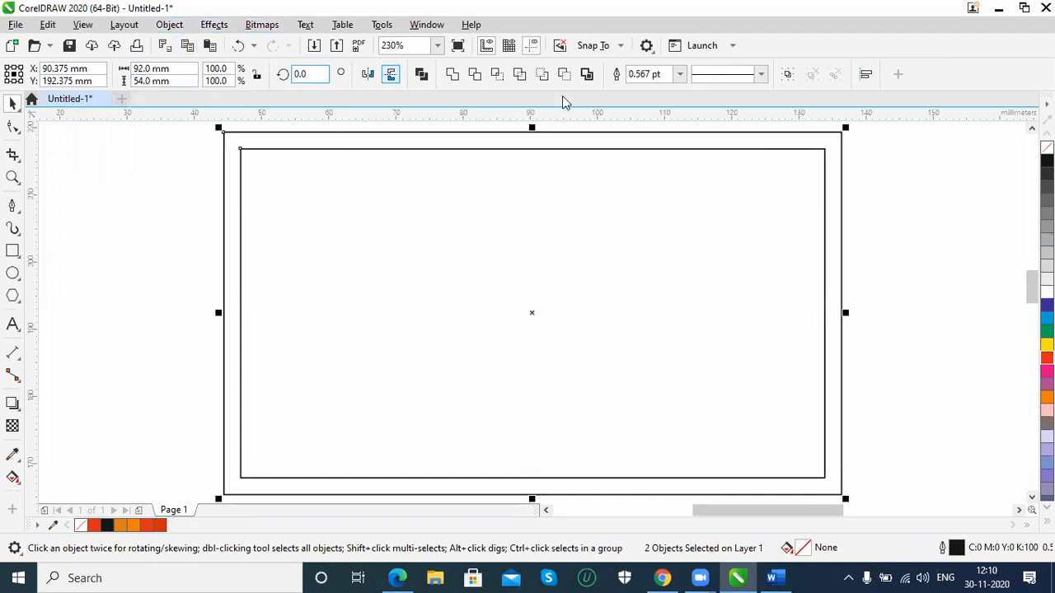
left_click(169, 24)
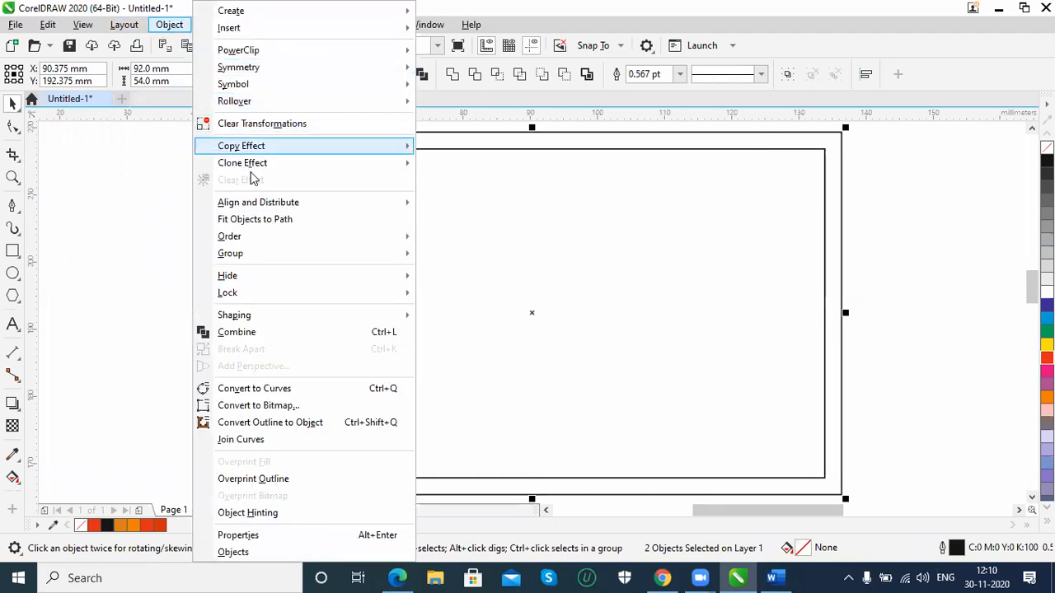
mouse_move(258, 212)
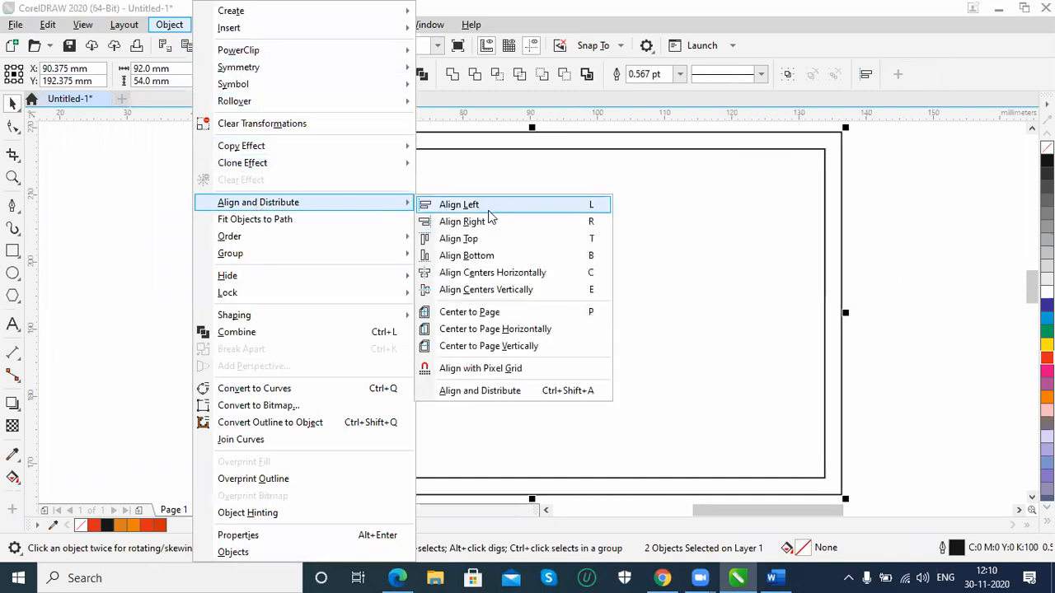
left_click(486, 277)
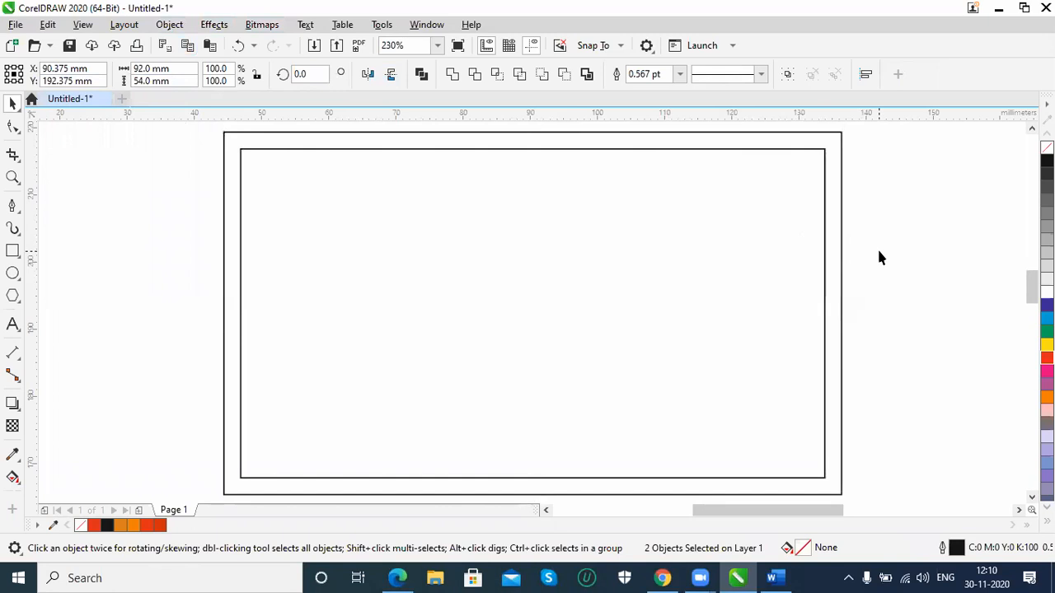
left_click(643, 144)
left_click(640, 151)
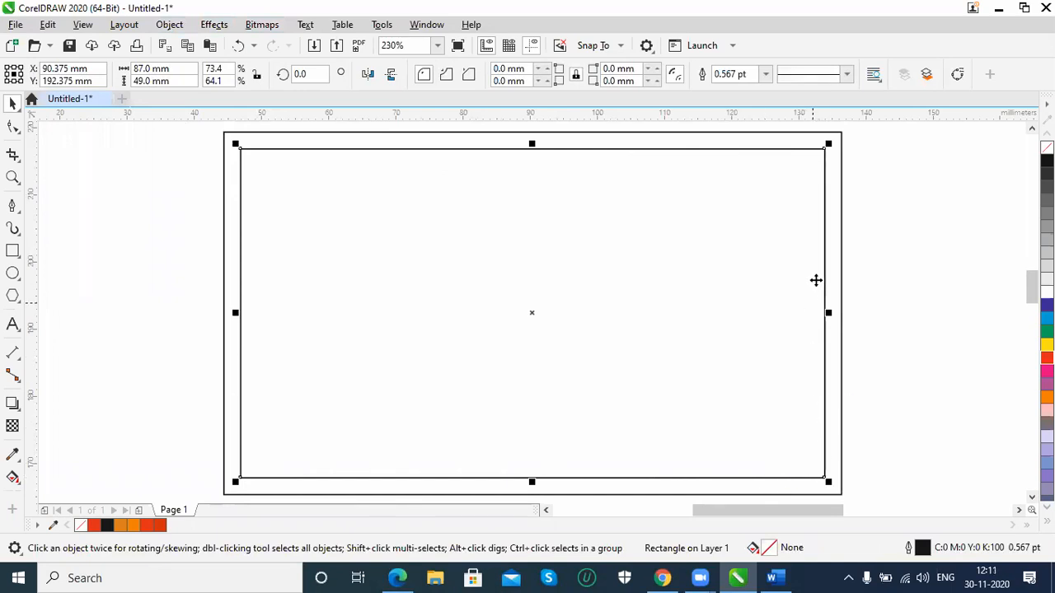
Apply a black-to-white fountain fill to the outer rectangle, running vertically from its centre down to the inner rectangle's lower edge
left_click(842, 147)
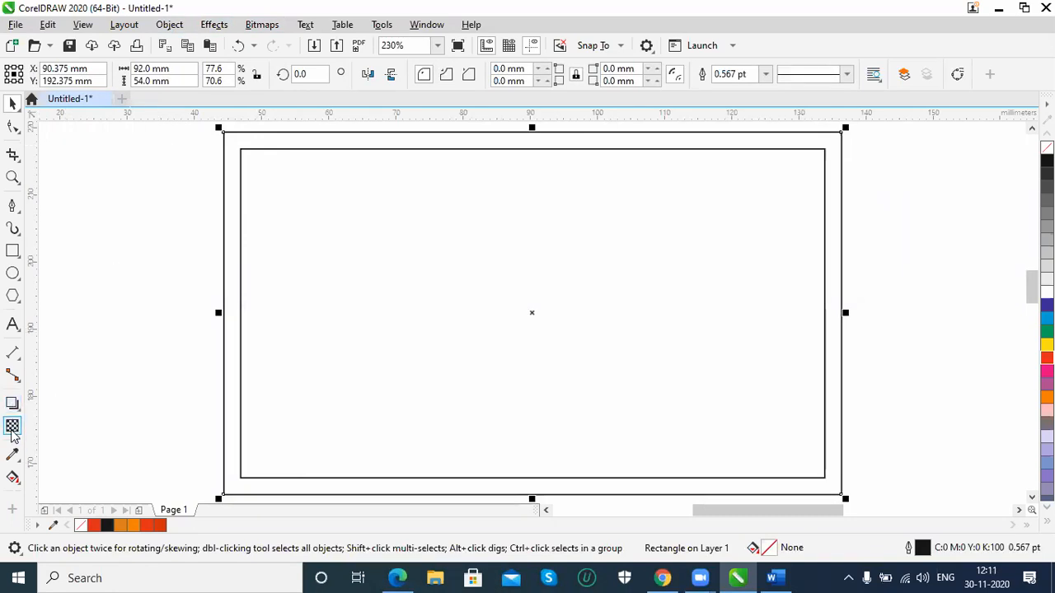
left_click(11, 484)
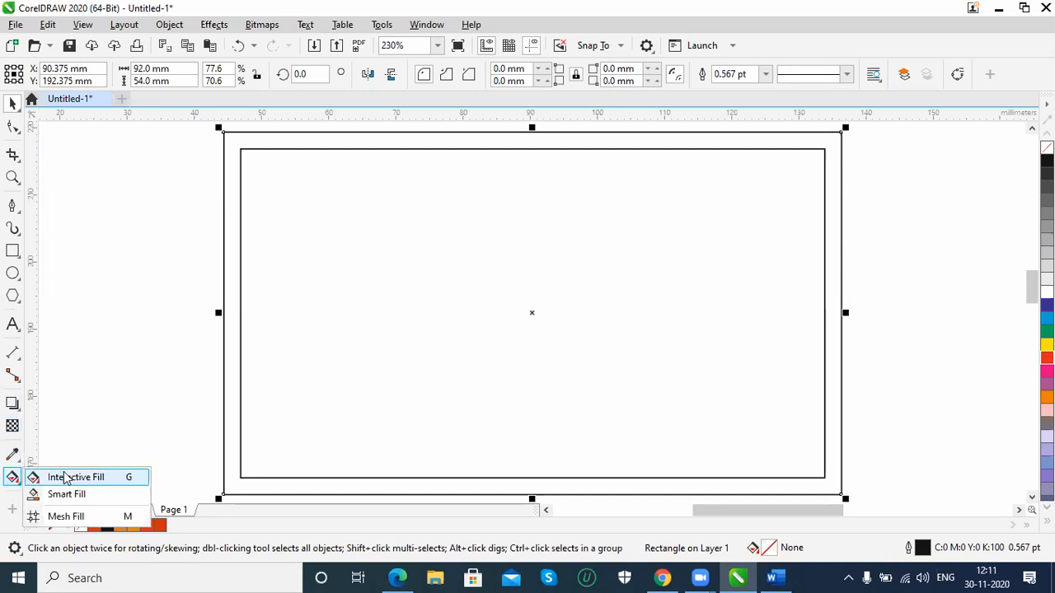
left_click(82, 480)
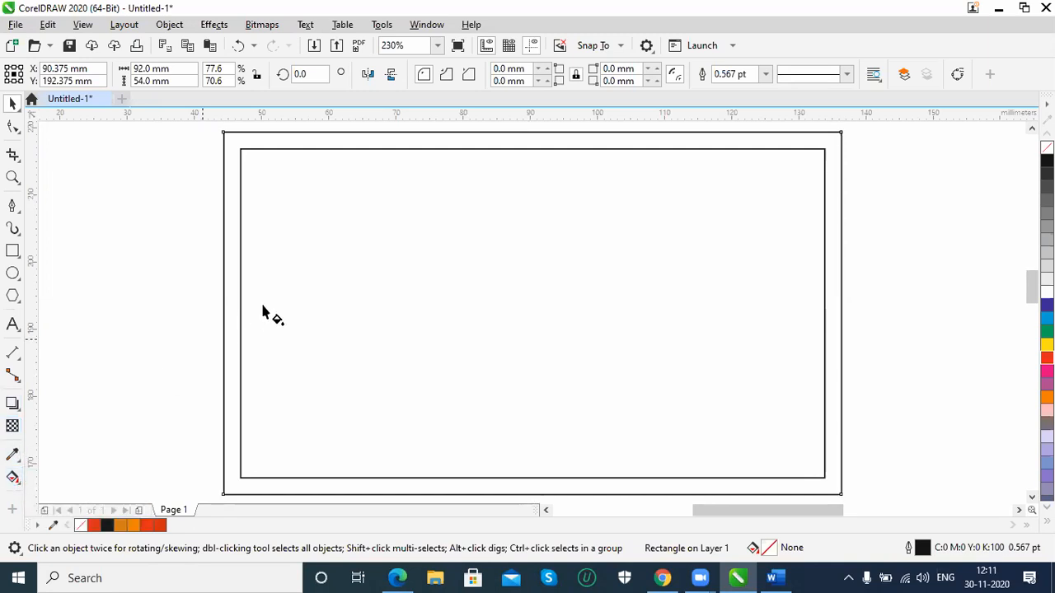
left_click(59, 75)
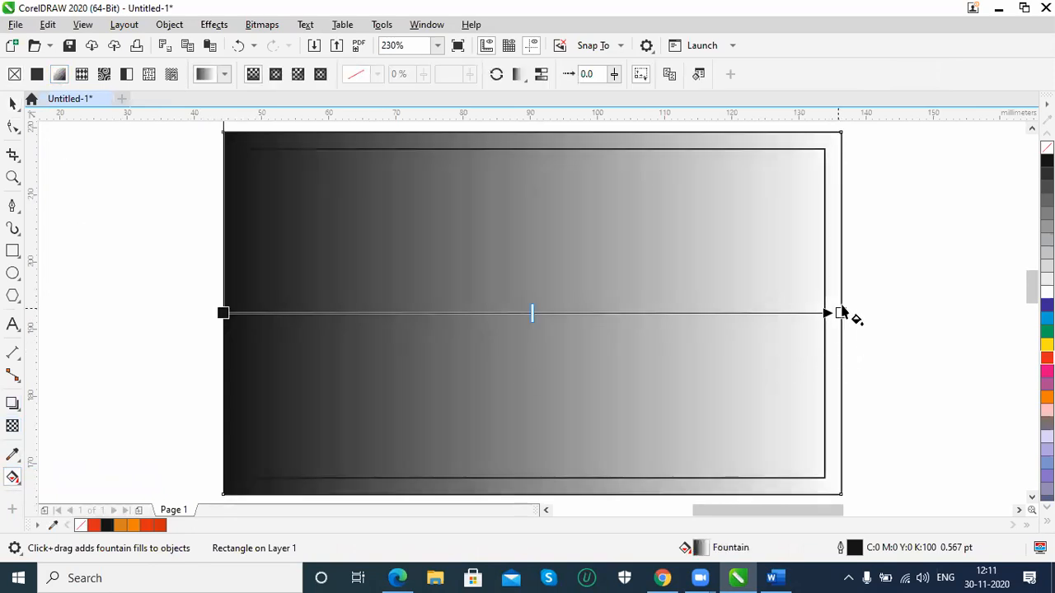
left_click_drag(841, 313, 224, 452)
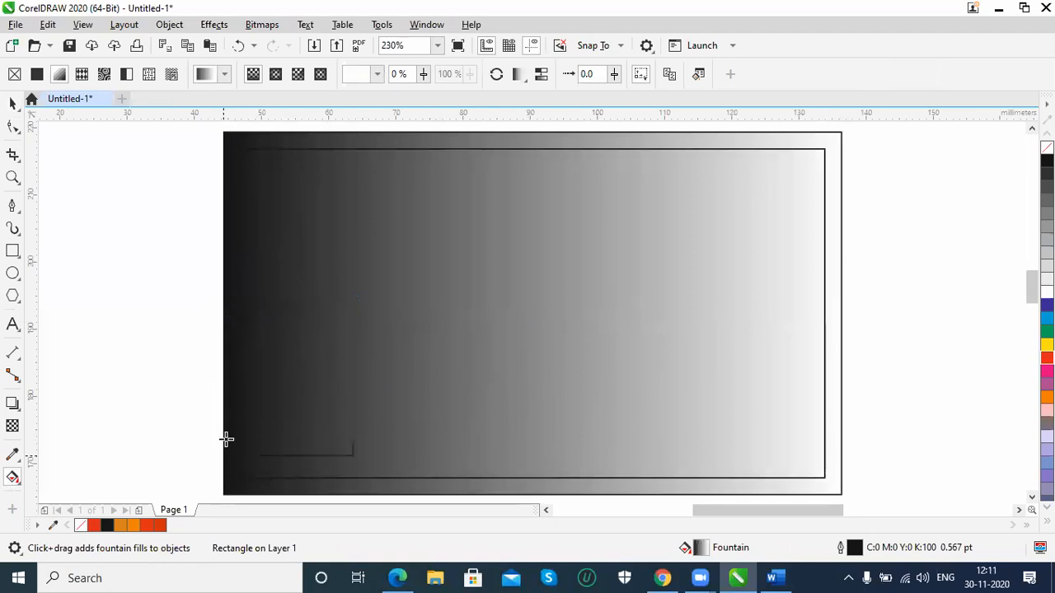
left_click_drag(223, 313, 504, 312)
left_click_drag(430, 491, 506, 477)
Set the start colour of the outer rectangle's gradient to orange, C0 M60 Y100 K0
left_click(503, 312)
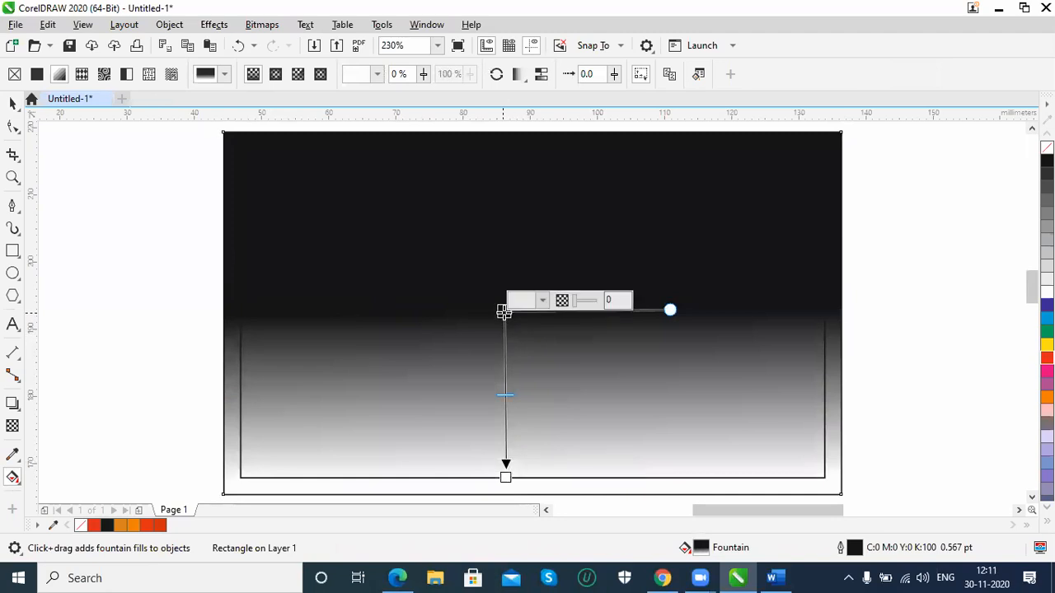
left_click(545, 304)
left_click_drag(602, 399, 632, 377)
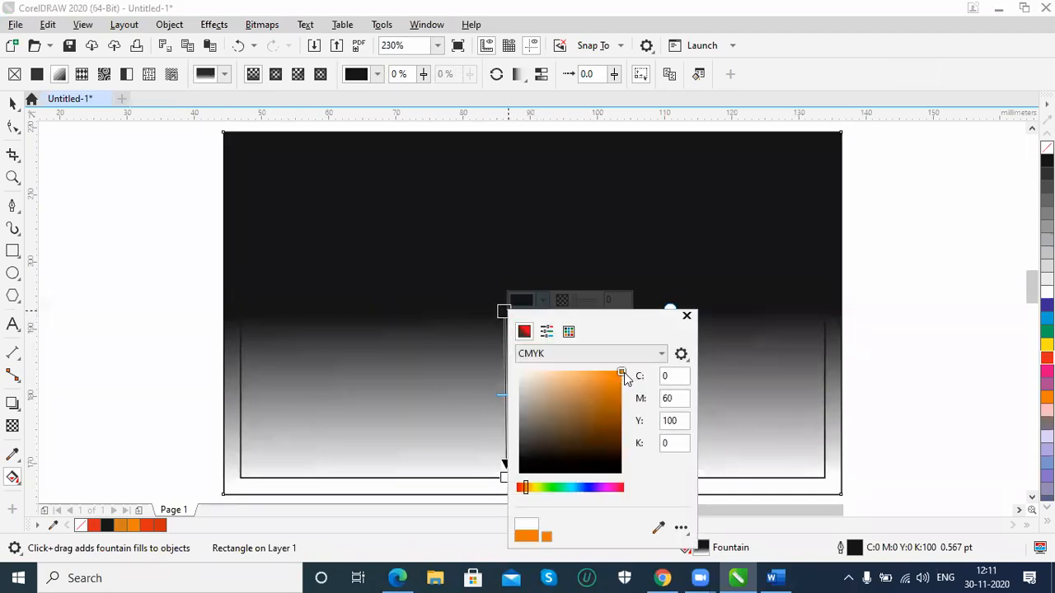
left_click(971, 453)
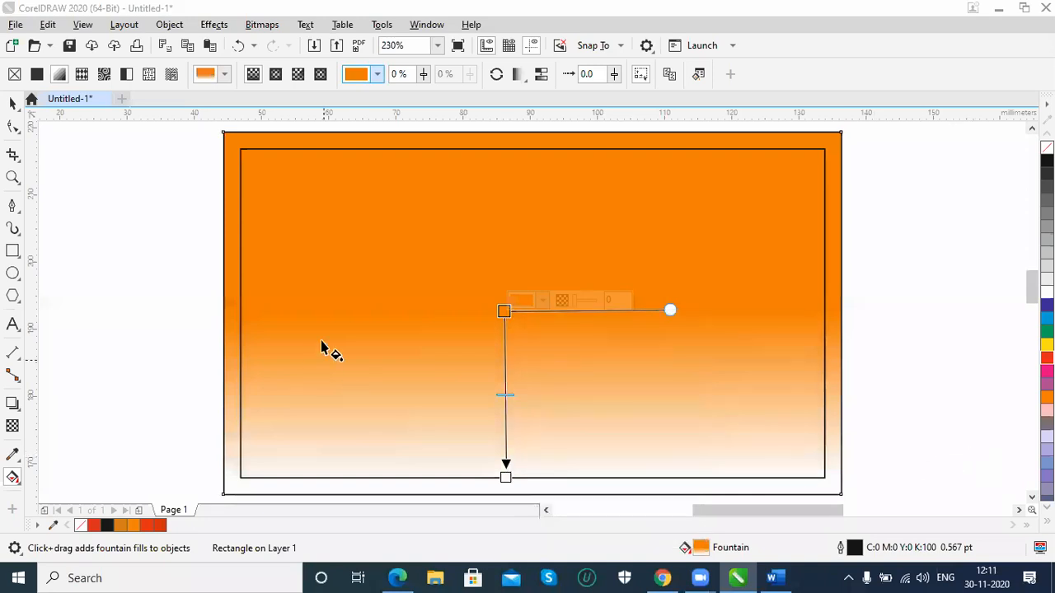
Reverse the gradient to run from the lower edge up to near the upper edge, and set its end colour to C0 M91 Y80 K0
left_click_drag(506, 478, 503, 175)
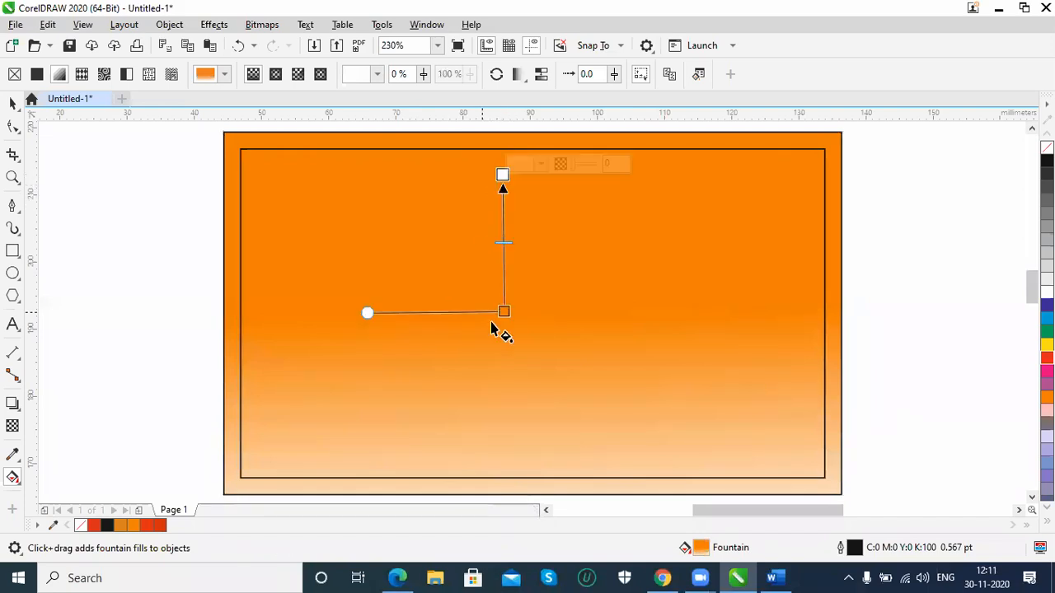
left_click_drag(504, 312, 500, 501)
left_click(503, 174)
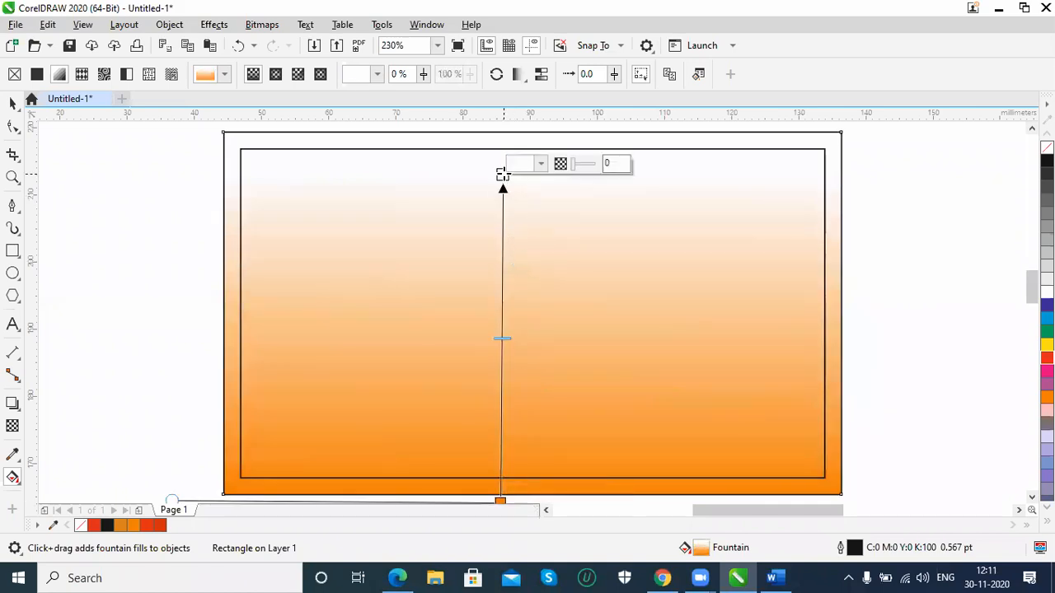
left_click(541, 165)
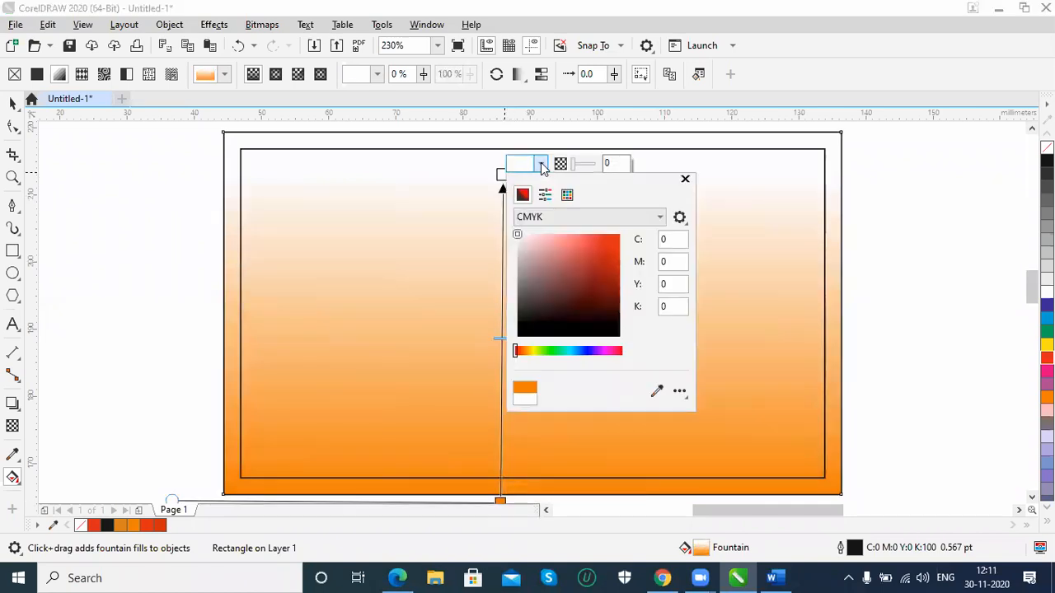
left_click(593, 245)
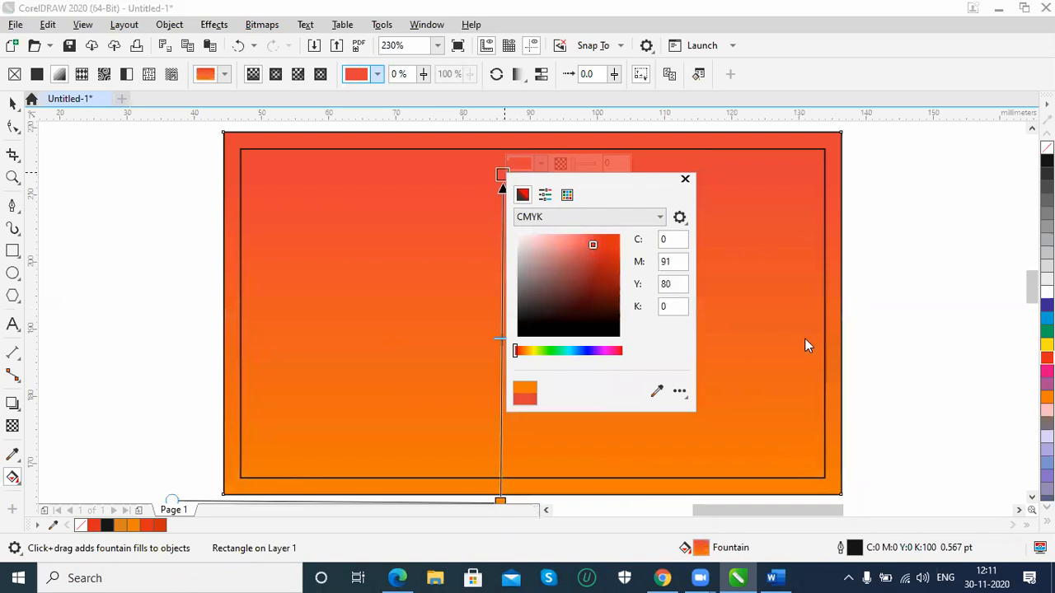
left_click(685, 179)
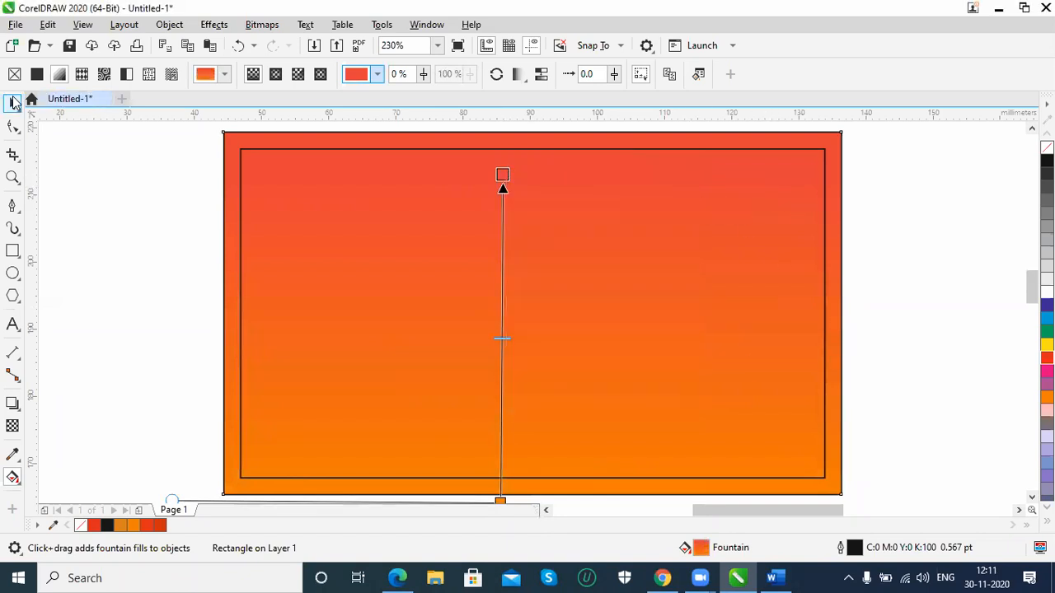
left_click(15, 107)
left_click(215, 303)
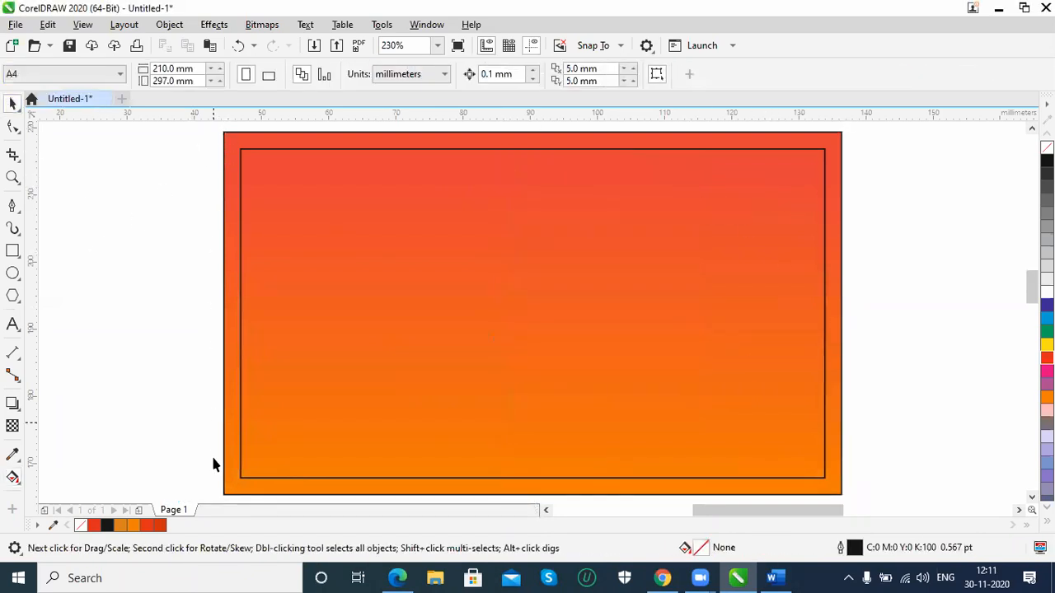
Add the person's name as 16 pt Arial artistic text in the upper part of the card
left_click(242, 494)
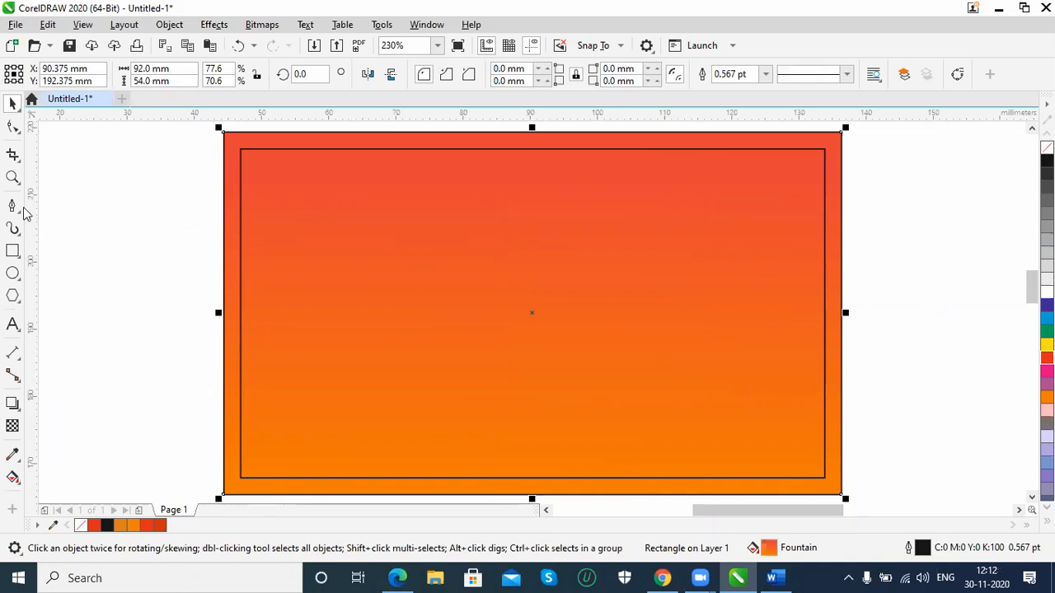
left_click(12, 324)
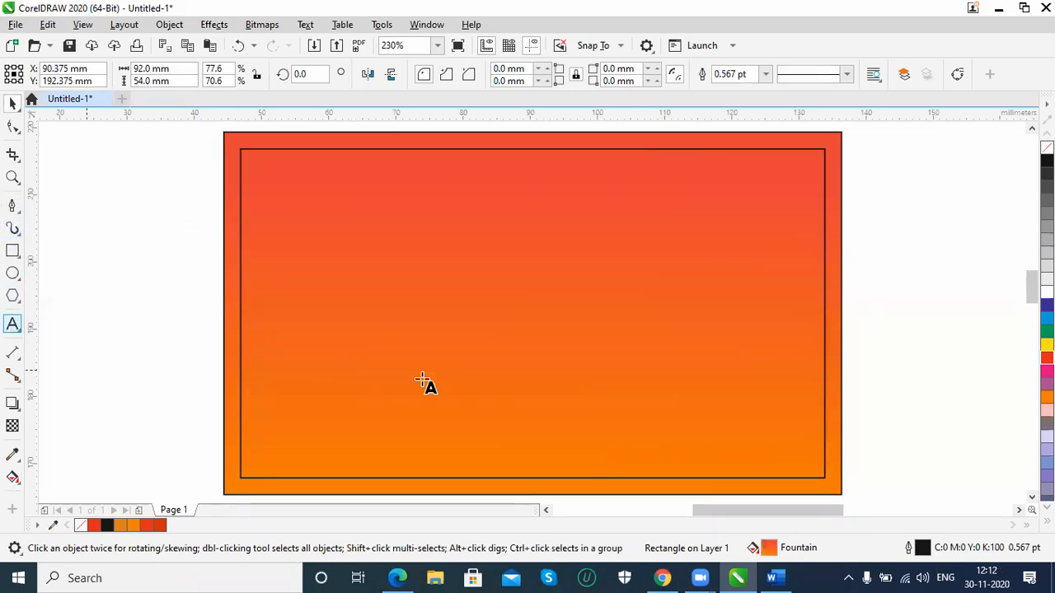
left_click(507, 210)
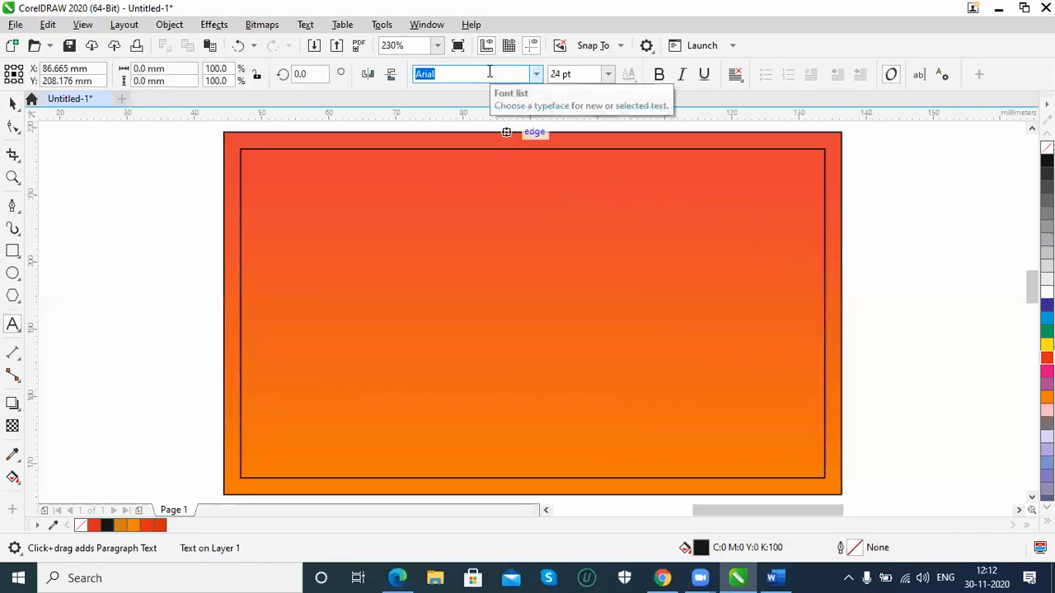
key("Tab")
type("1")
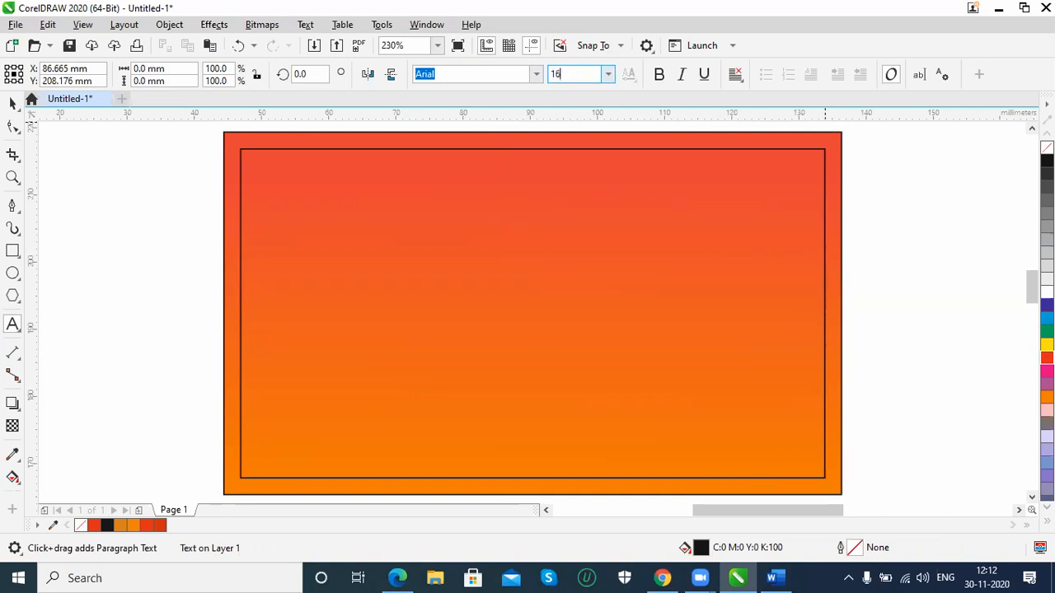
key("Return")
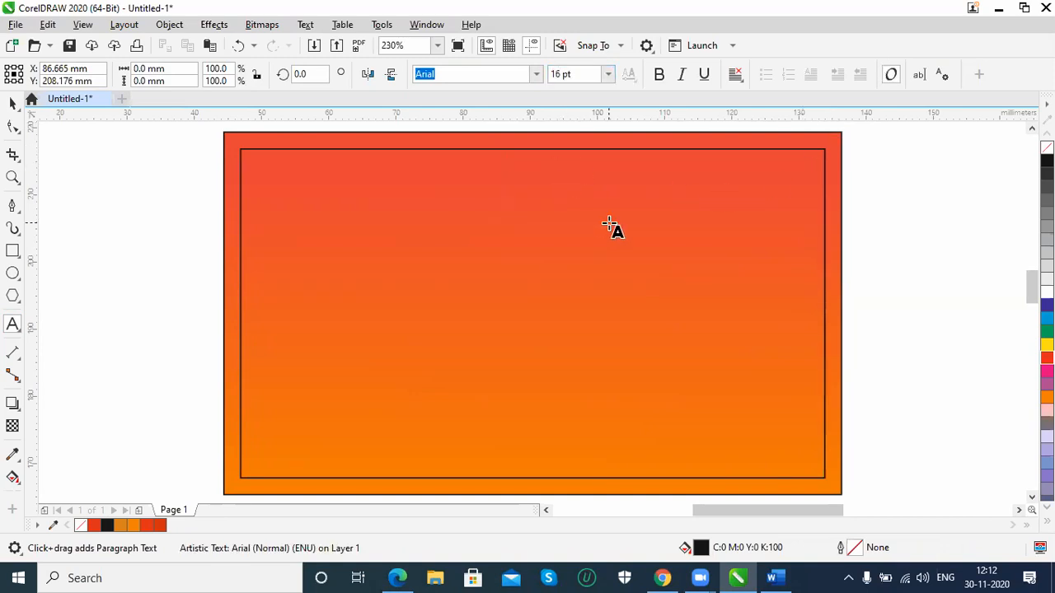
type("M. Surendh")
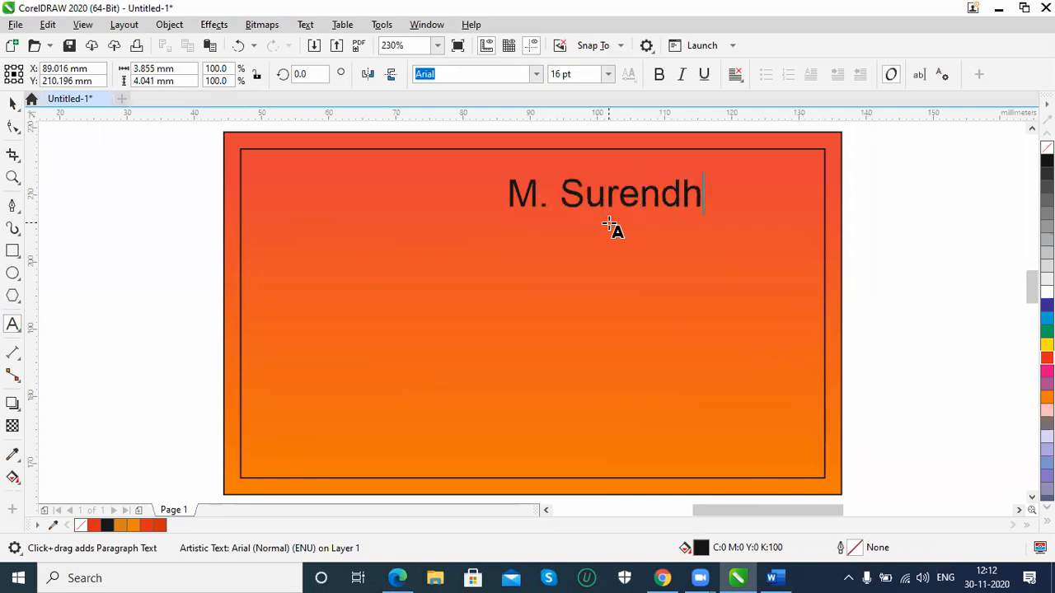
type("ra")
key("Escape")
key("ctrl+space")
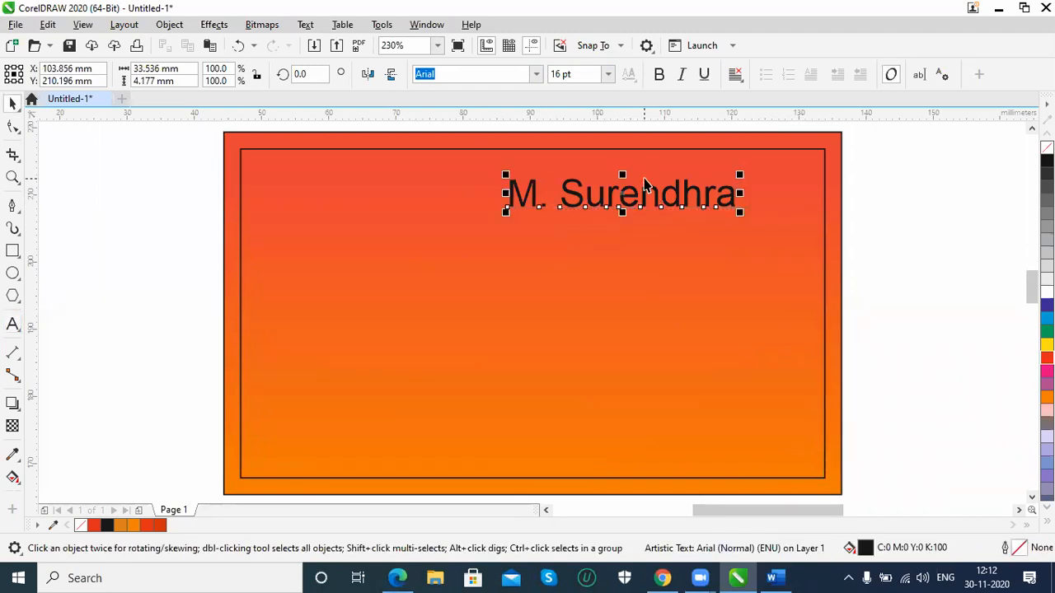
Set the name text to 14 pt and move it into the upper-right corner of the inner rectangle
left_click(583, 75)
type("14")
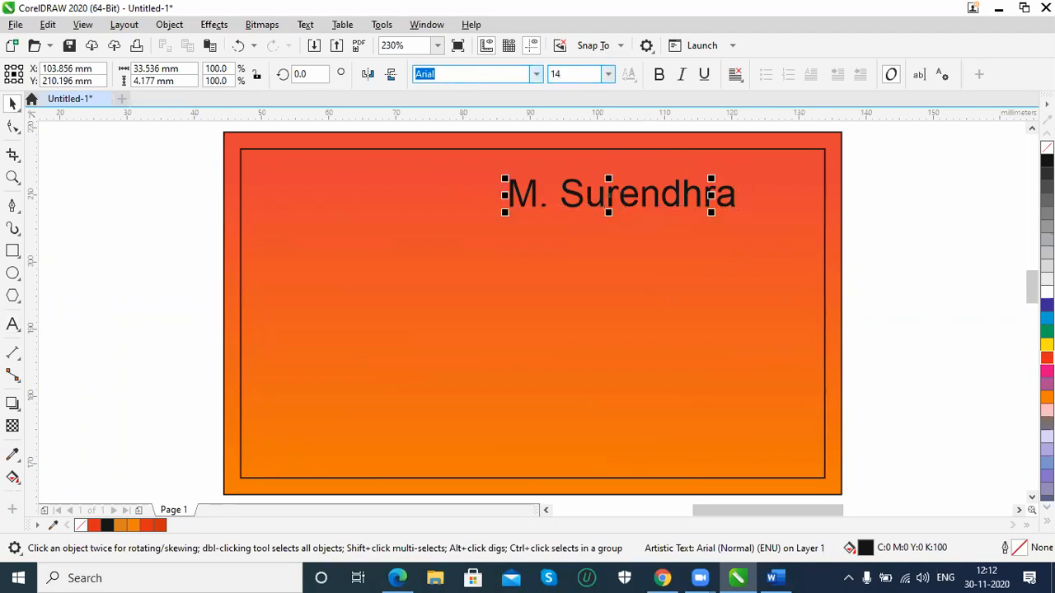
key("Return")
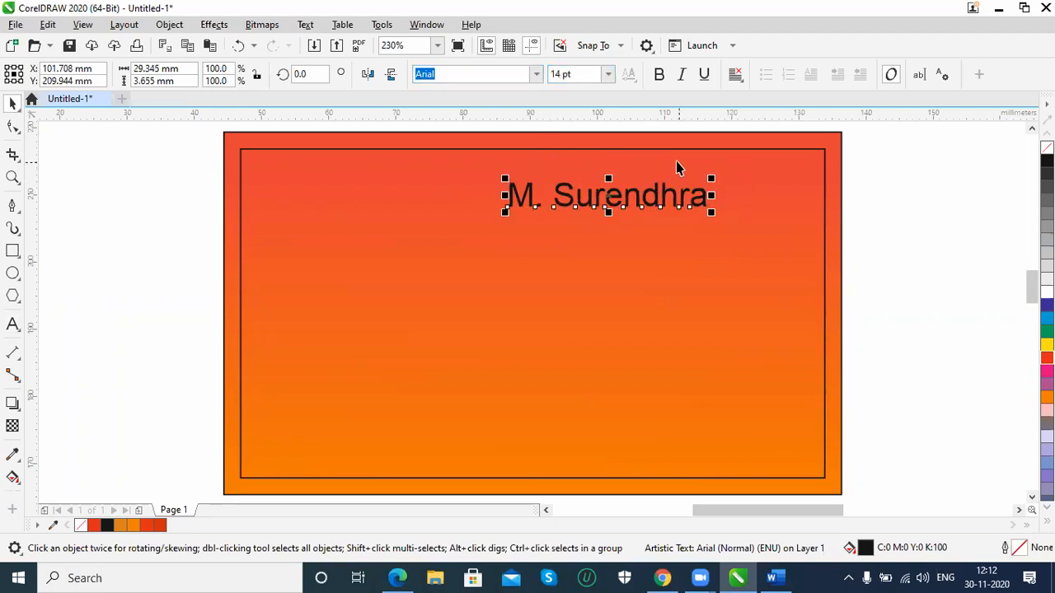
left_click_drag(669, 194, 771, 176)
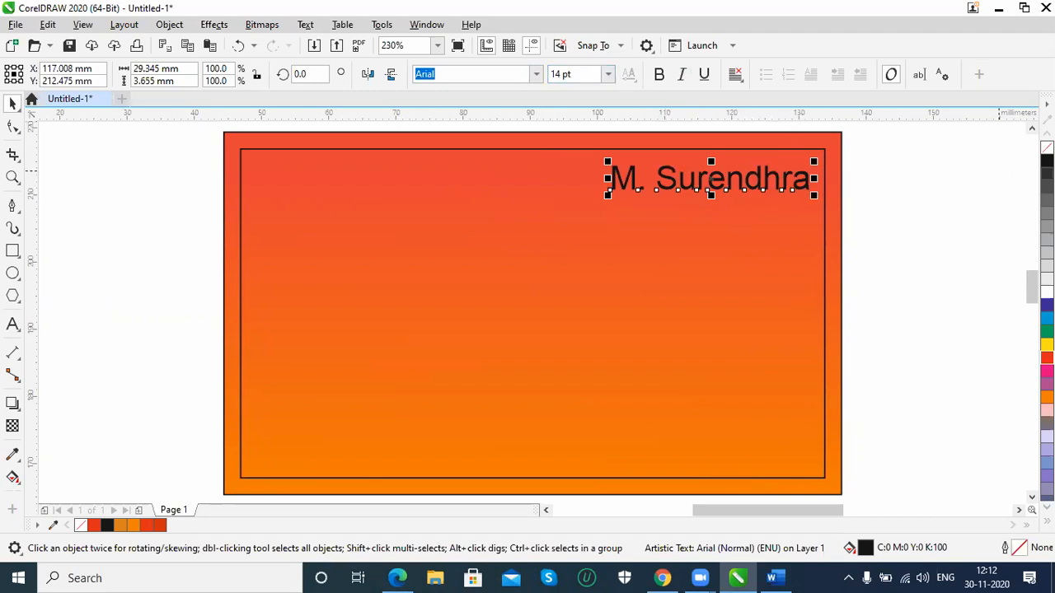
Fill the name text with white and change its capitalization to All Caps
left_click(1047, 292)
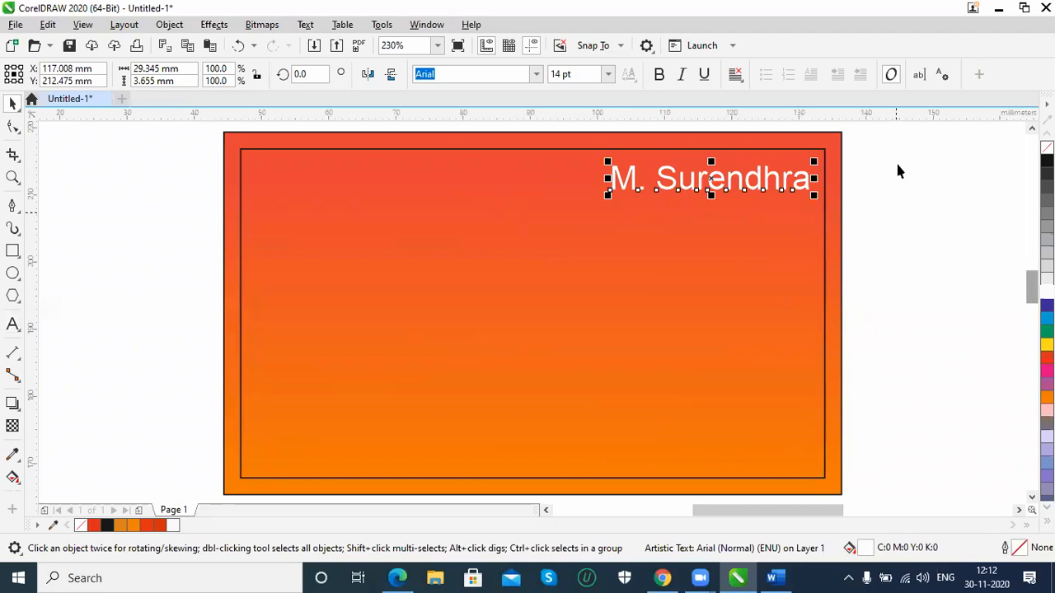
left_click(942, 75)
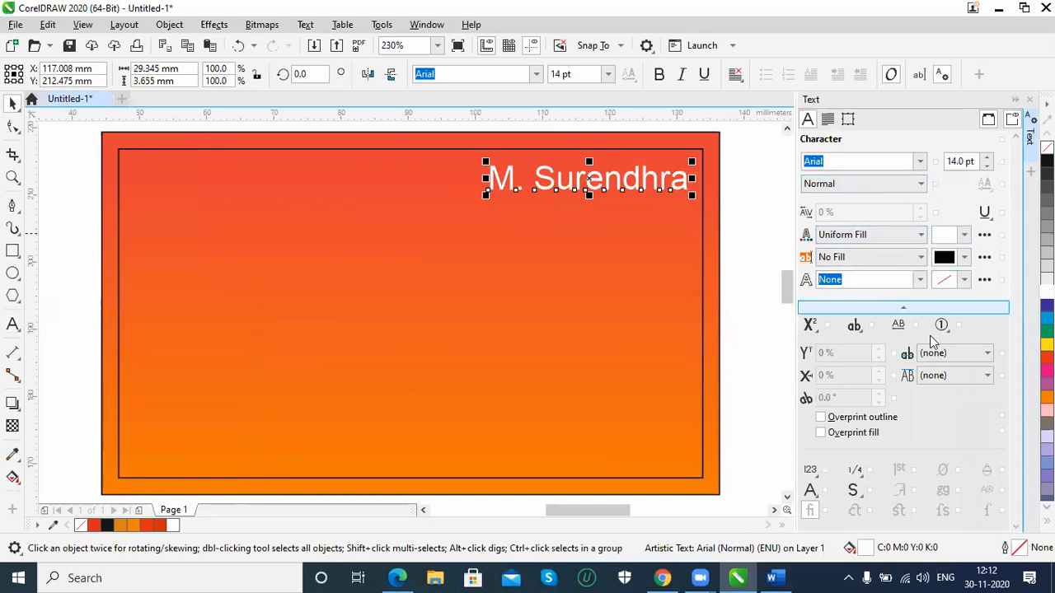
left_click(854, 326)
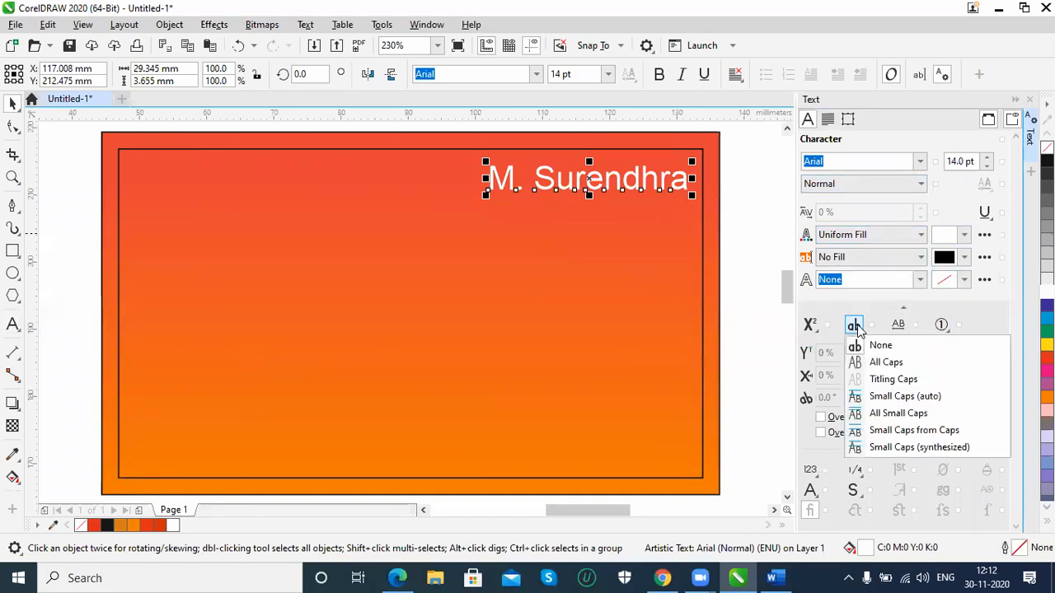
left_click(885, 363)
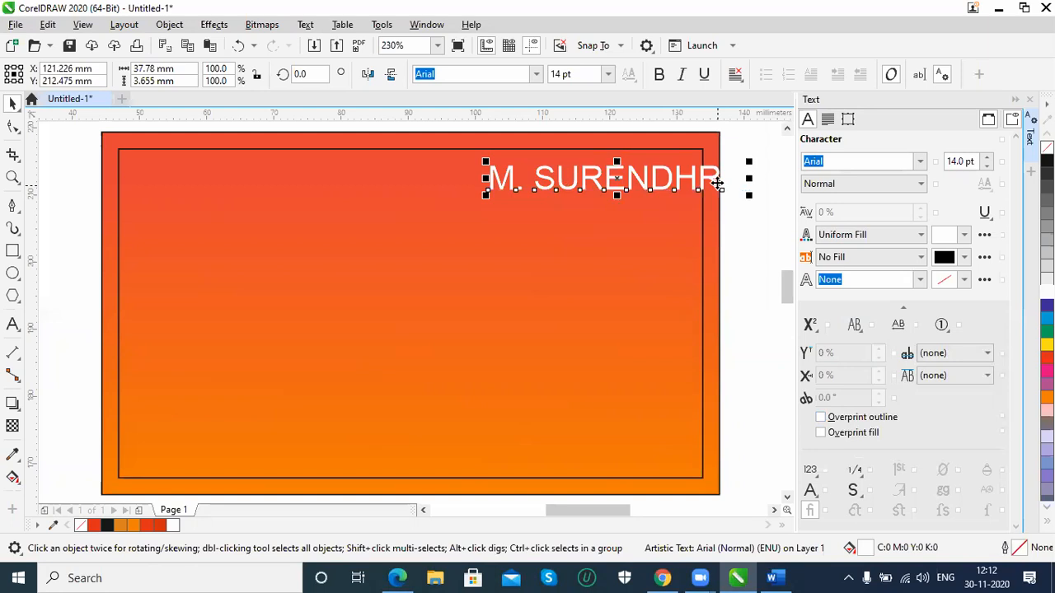
Set the name text's font size to 12 pt
left_click(582, 74)
left_click_drag(581, 74, 496, 74)
type("12")
key("Return")
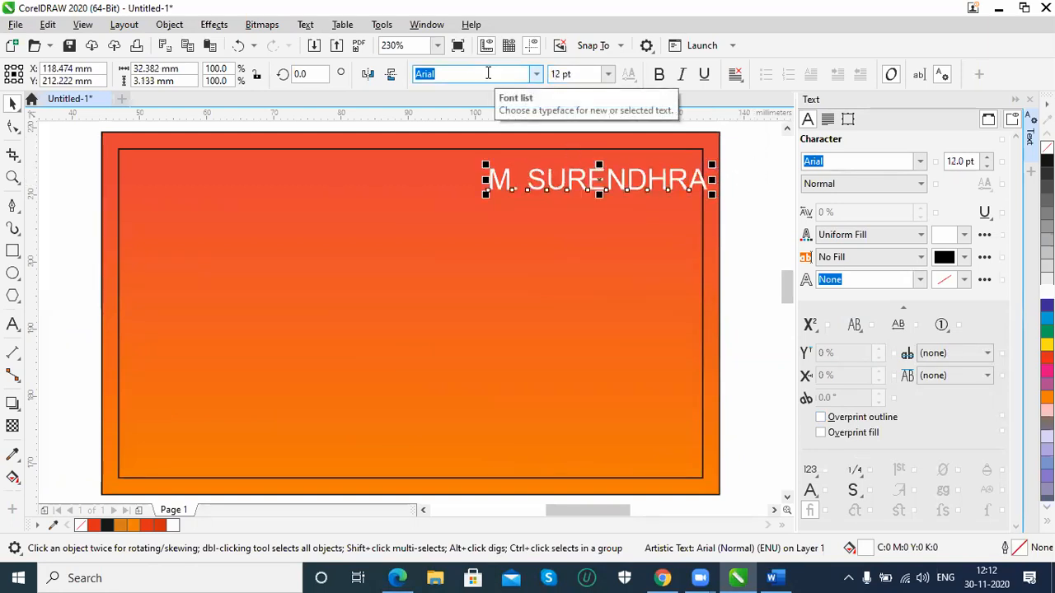
Make the name text bold at 10 pt and reposition it near the inner frame's upper-right corner
mouse_move(648, 181)
left_mouse_down()
mouse_move(630, 183)
mouse_move(640, 175)
left_mouse_up()
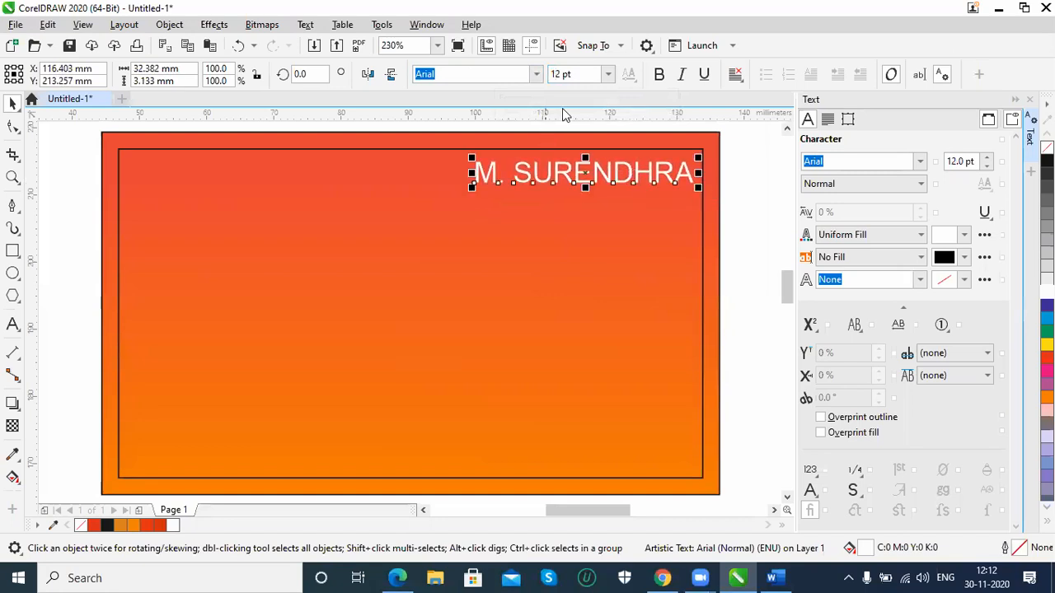
left_click(608, 76)
left_click(607, 76)
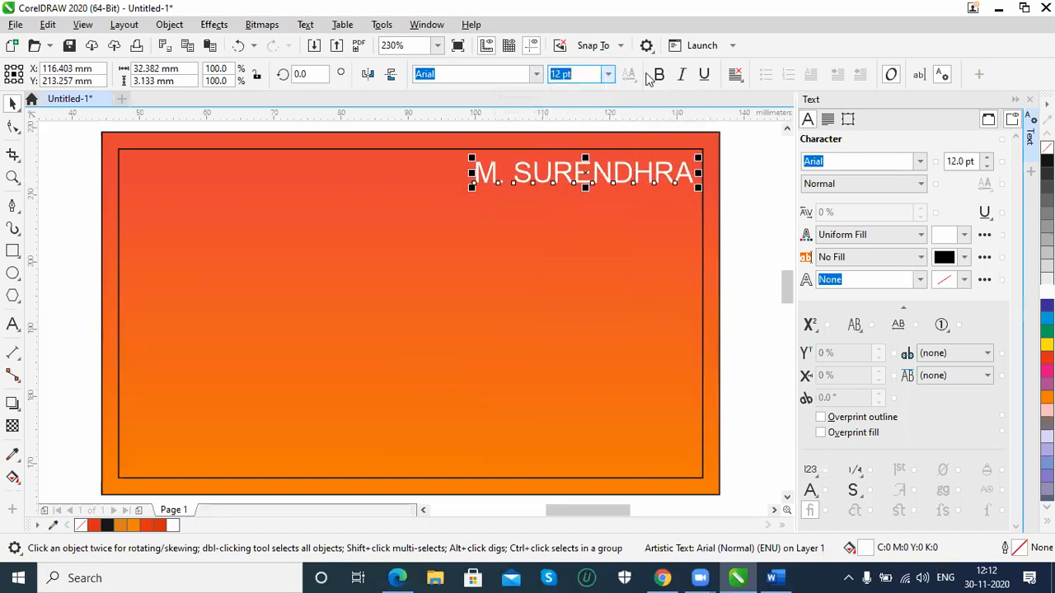
left_click(659, 74)
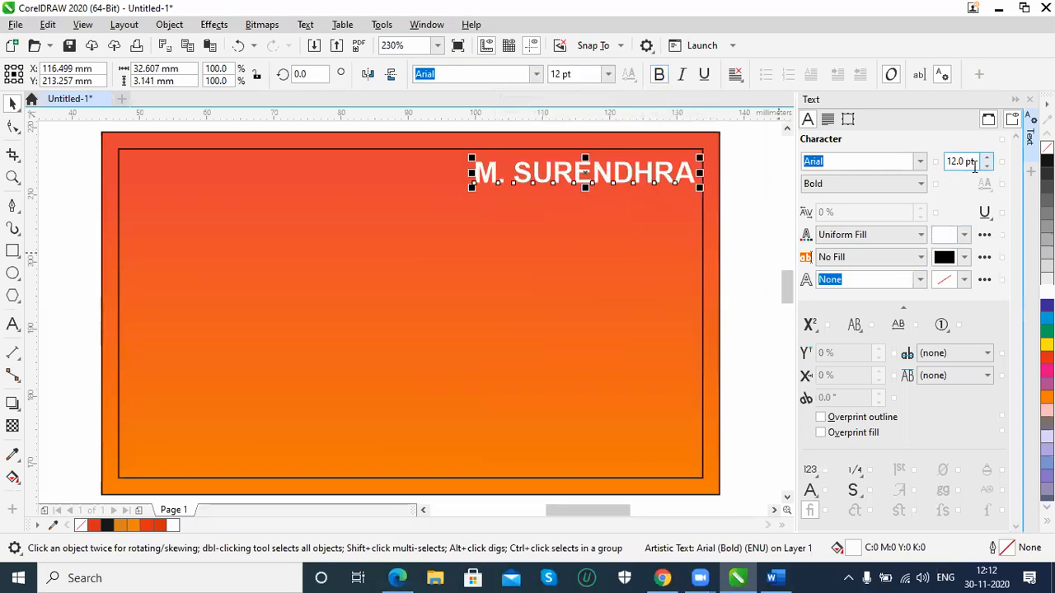
left_click_drag(840, 146, 841, 151)
type("10")
key("Return")
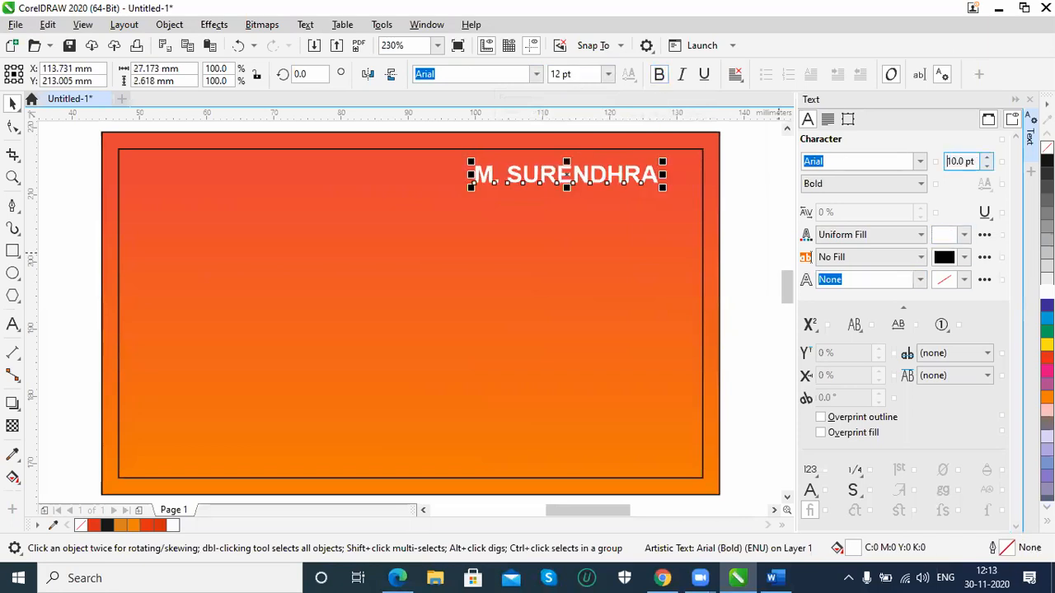
left_click_drag(621, 175, 648, 172)
Add a second line with "PH:" and the phone number below the name, and right-align the text
key("F8")
key("Return")
type("PH")
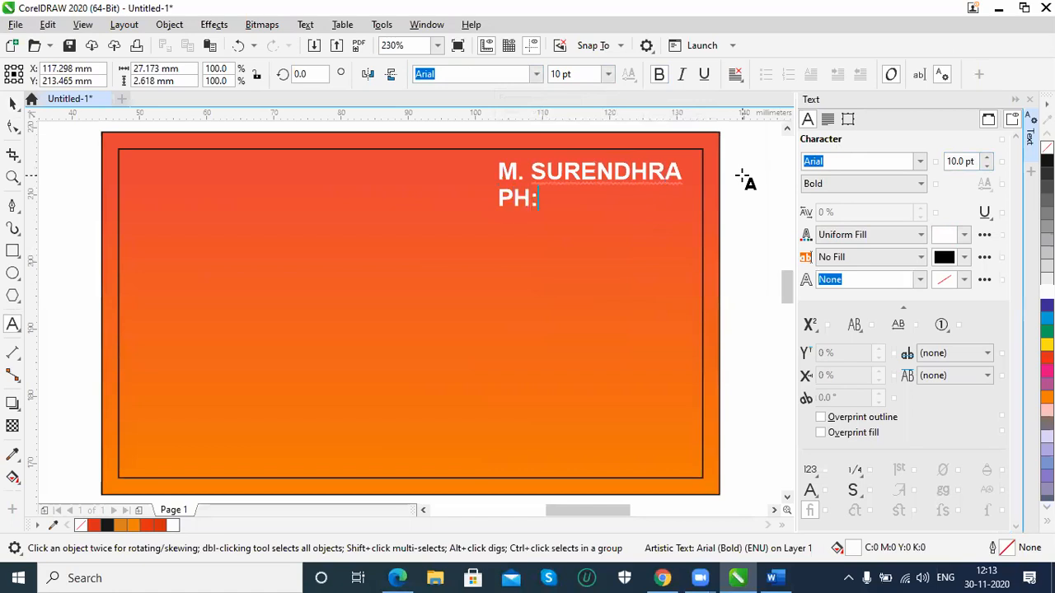
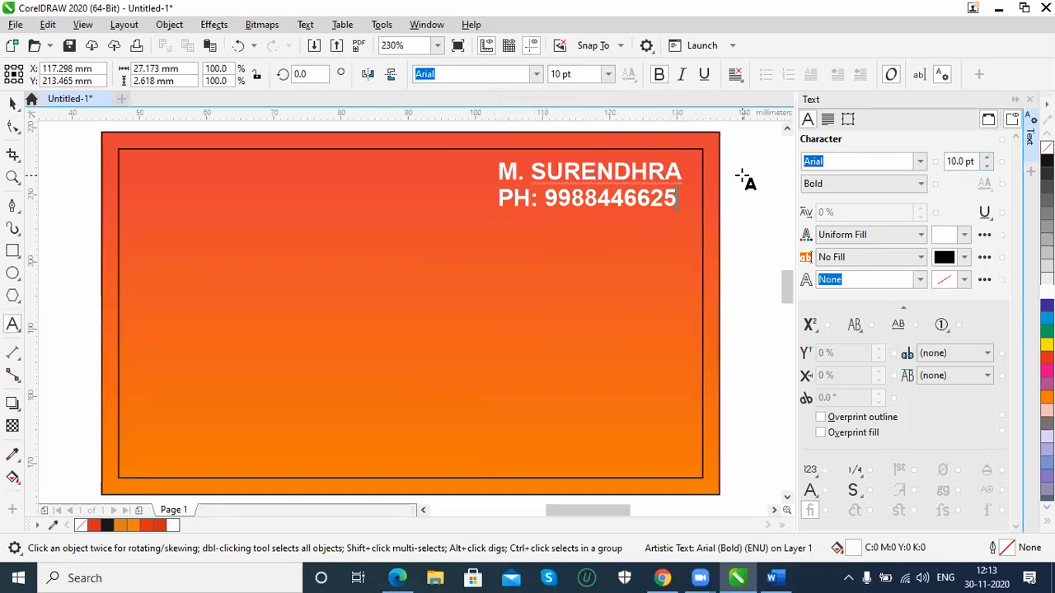
left_click(12, 105)
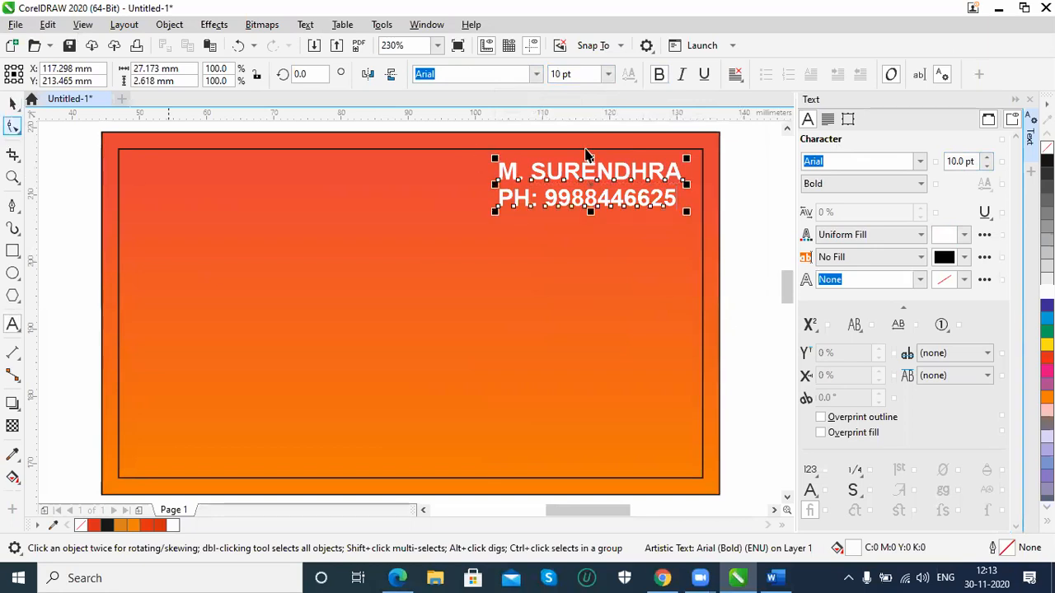
left_click(734, 74)
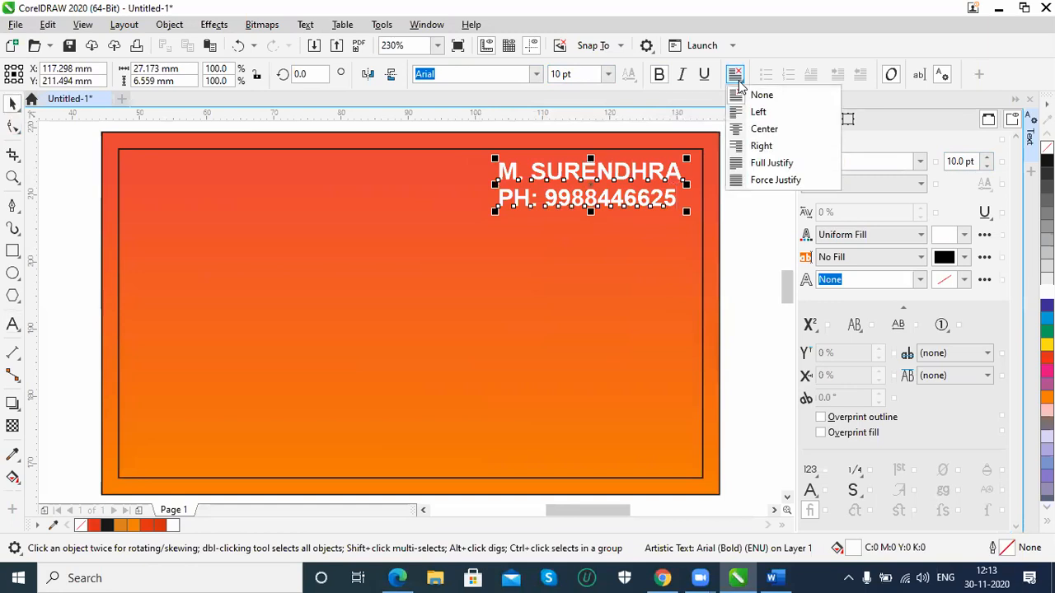
left_click(758, 147)
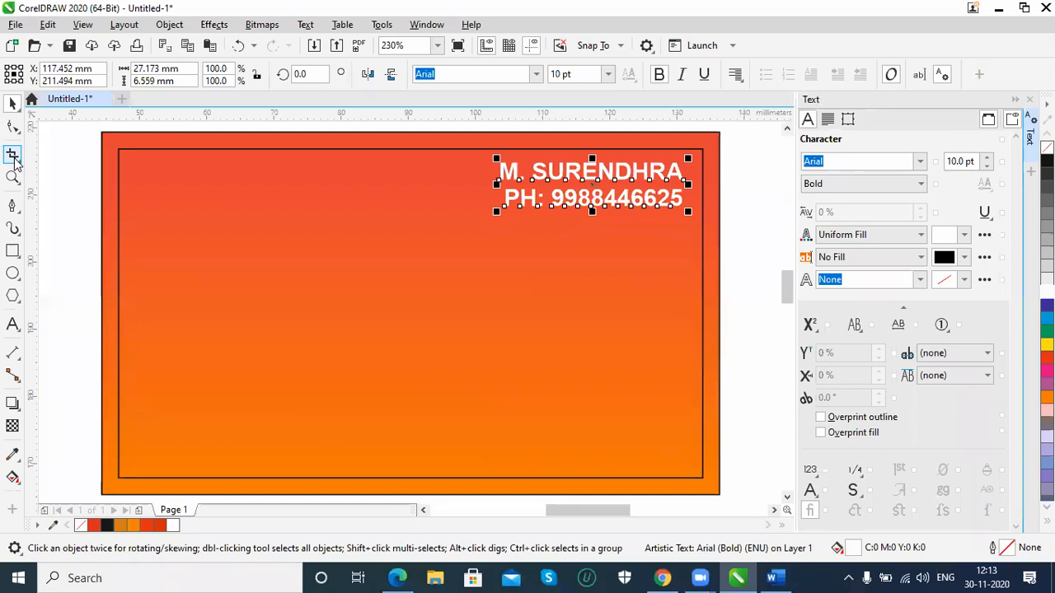
Change only the phone number line to normal weight at 10 pt and close the text properties
left_click(12, 324)
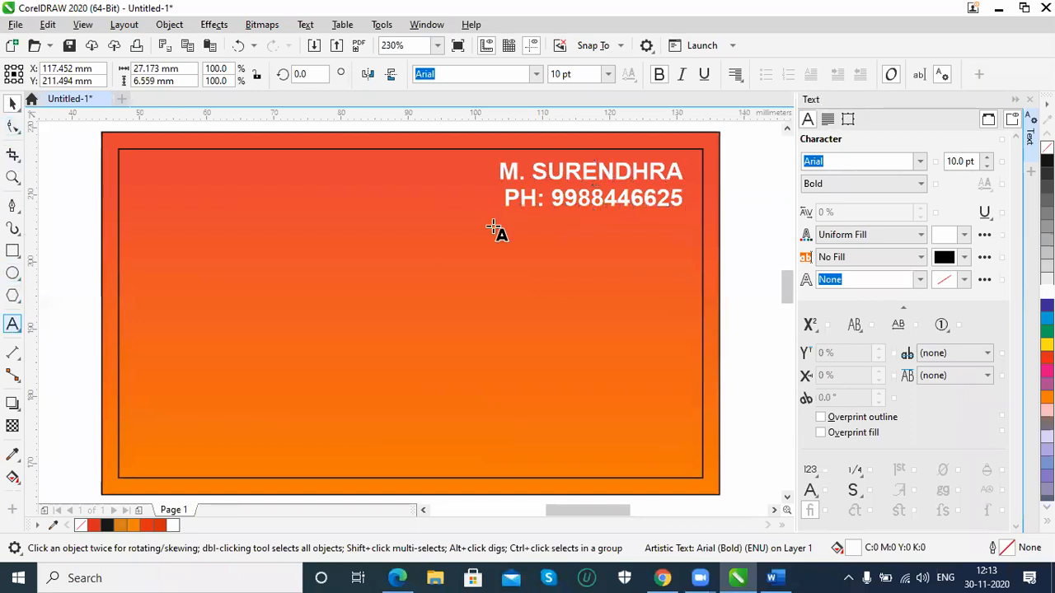
left_click_drag(507, 197, 686, 191)
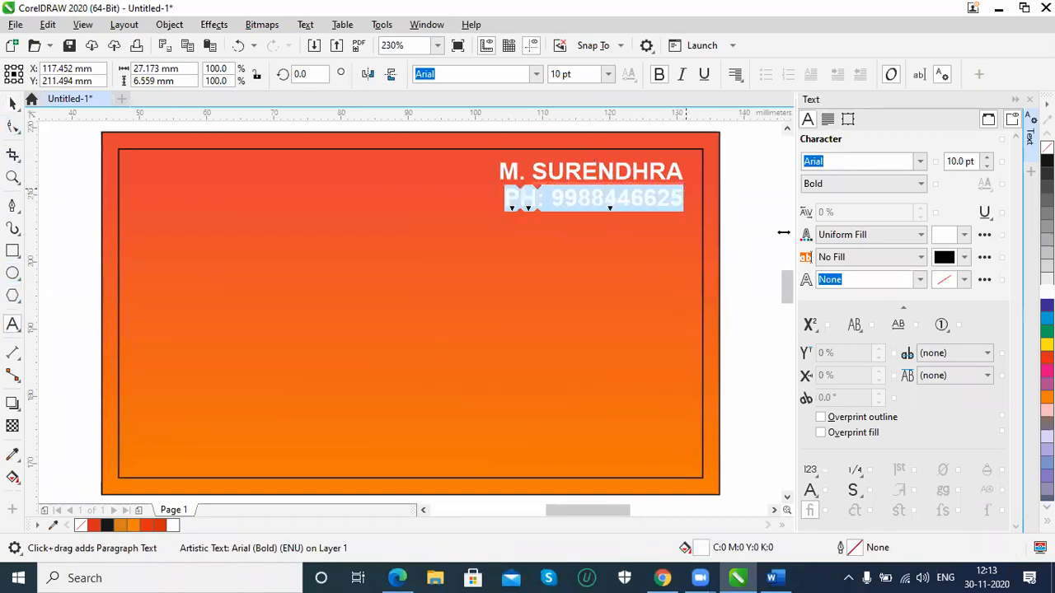
left_click(987, 166)
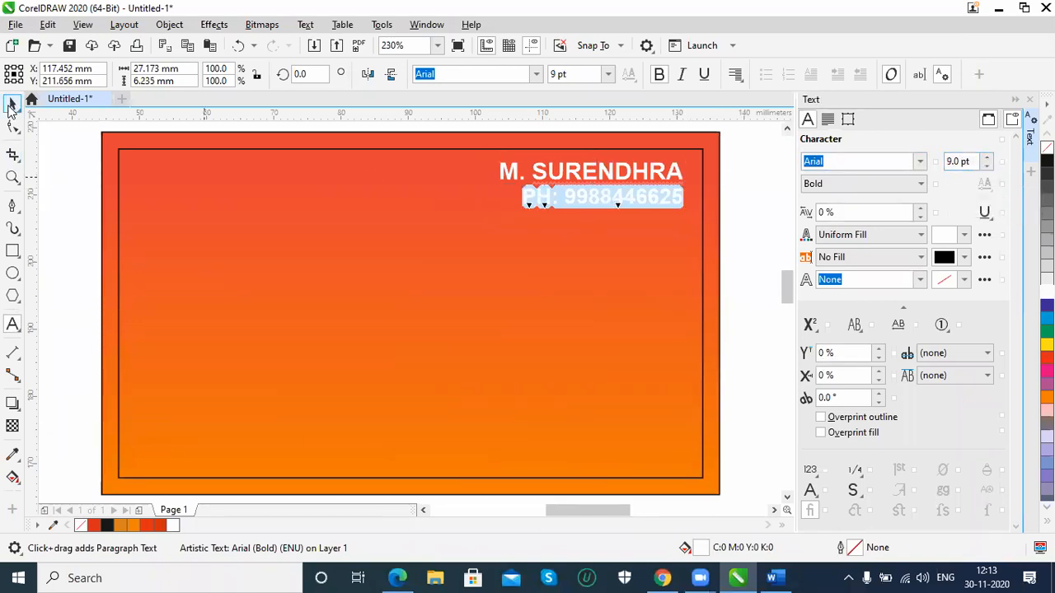
left_click(660, 75)
left_click(992, 158)
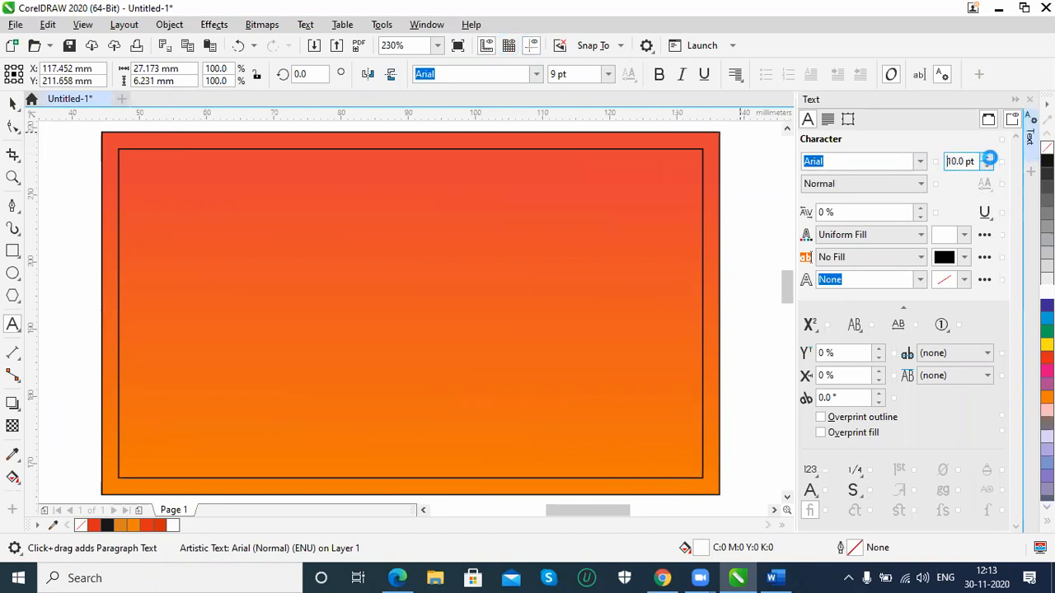
left_click(13, 103)
left_click(458, 237)
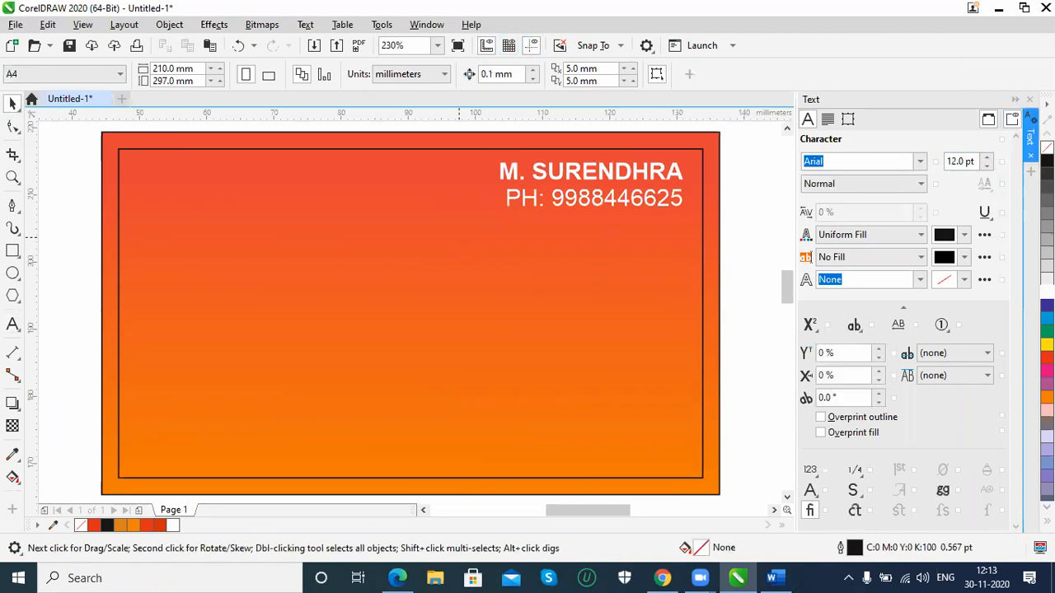
left_click(1029, 136)
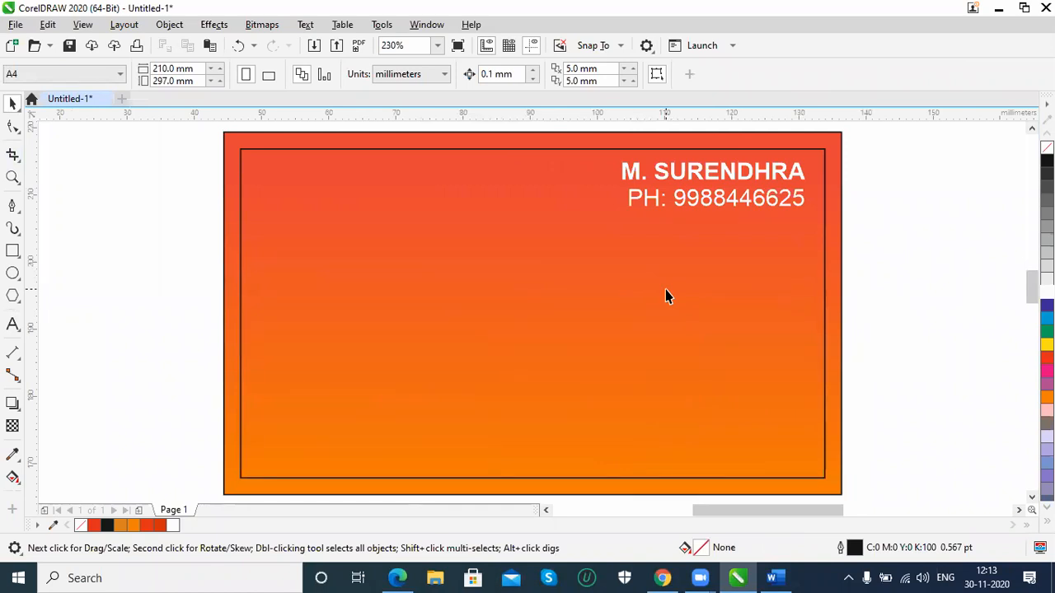
Switch to Chrome and open the Google home page in a new tab
left_click(662, 577)
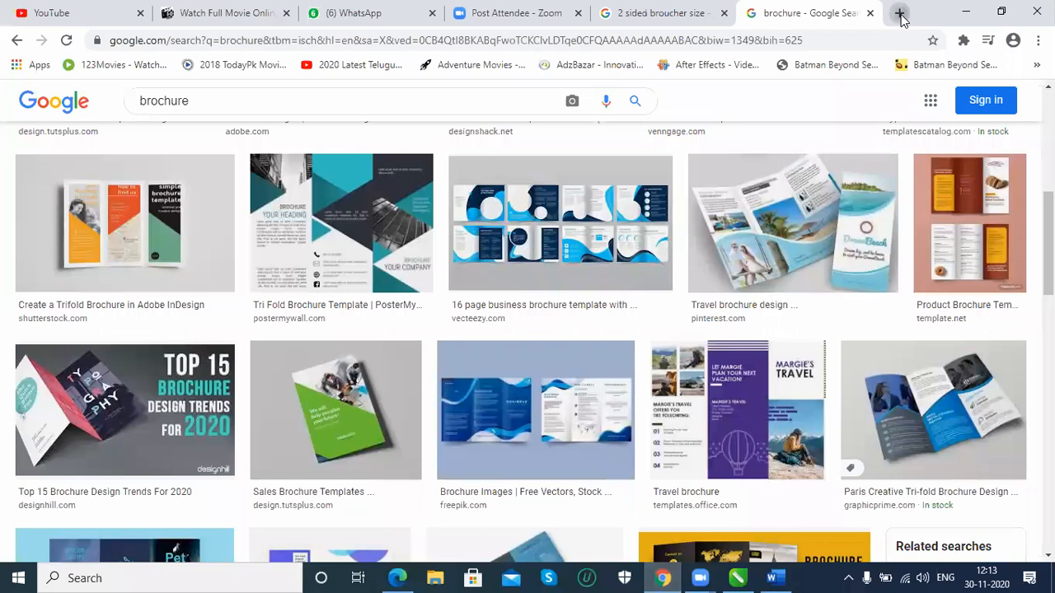
left_click(900, 13)
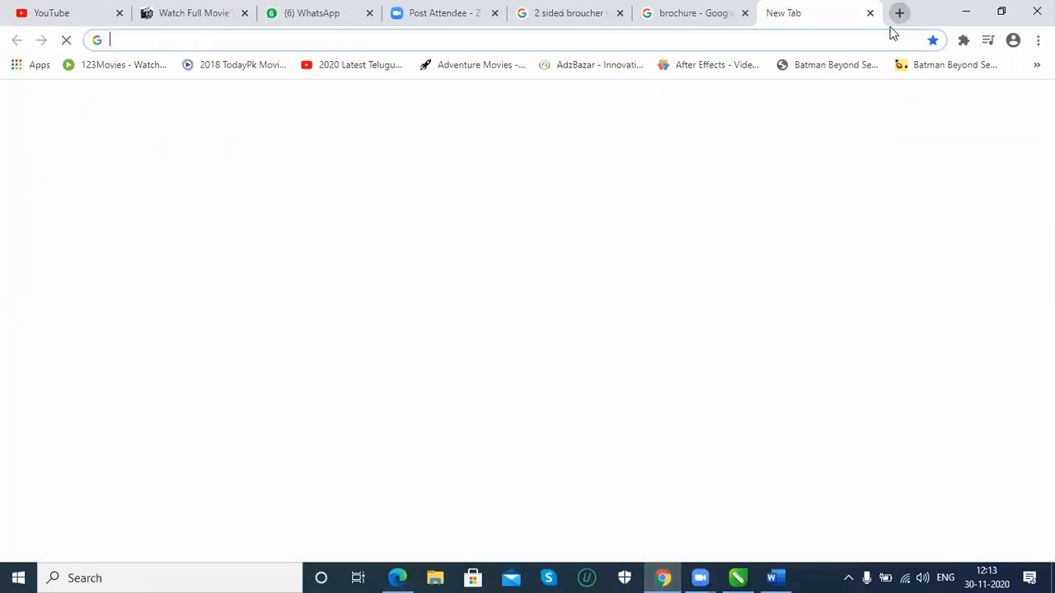
left_click(840, 46)
type("www")
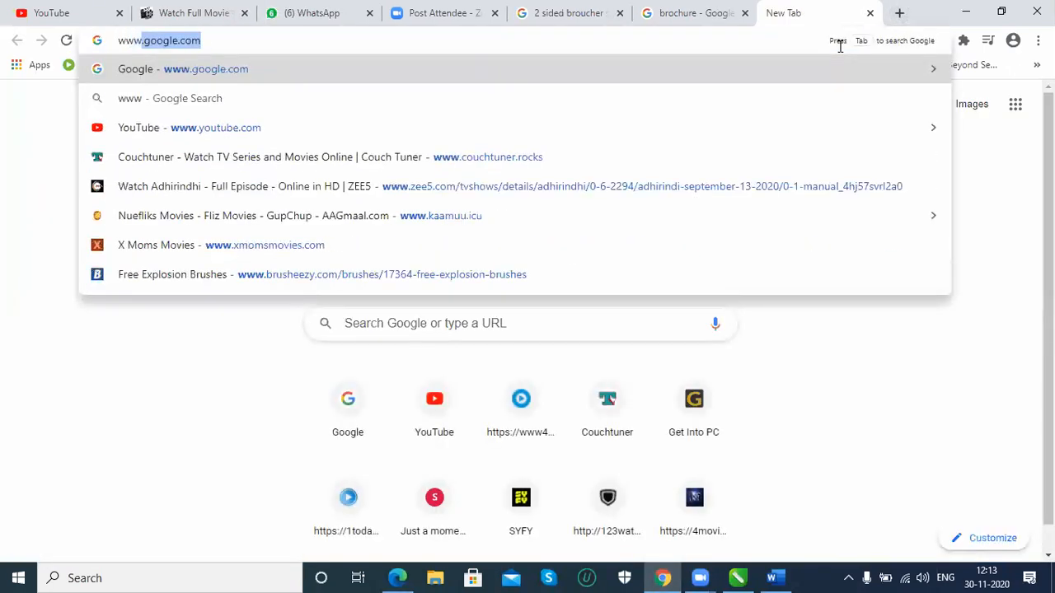
key("Return")
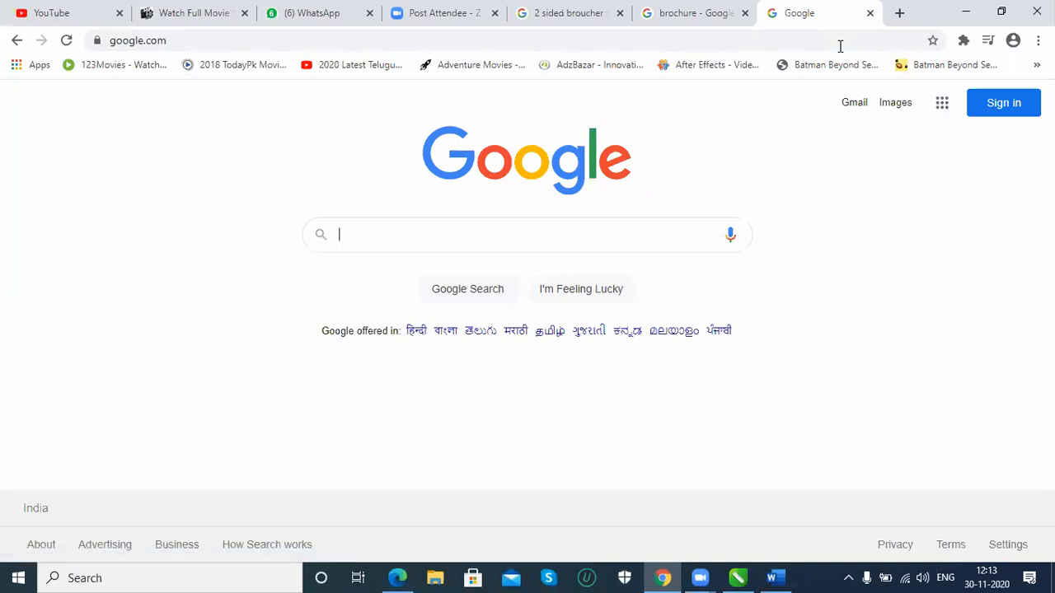
Search Google for "buses.png" and show the image results
type("buses")
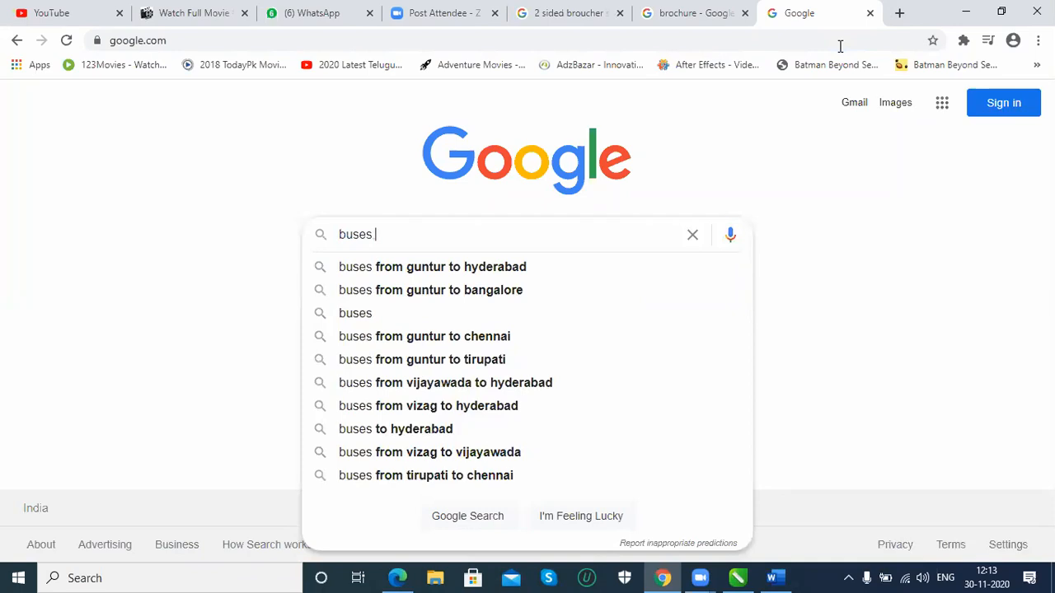
type(".png")
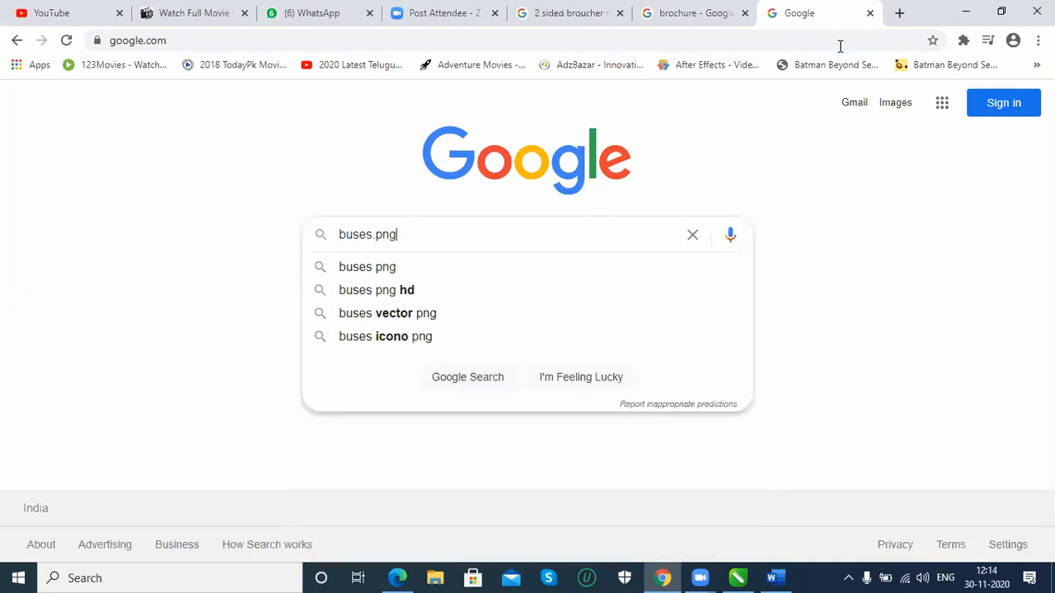
key("Return")
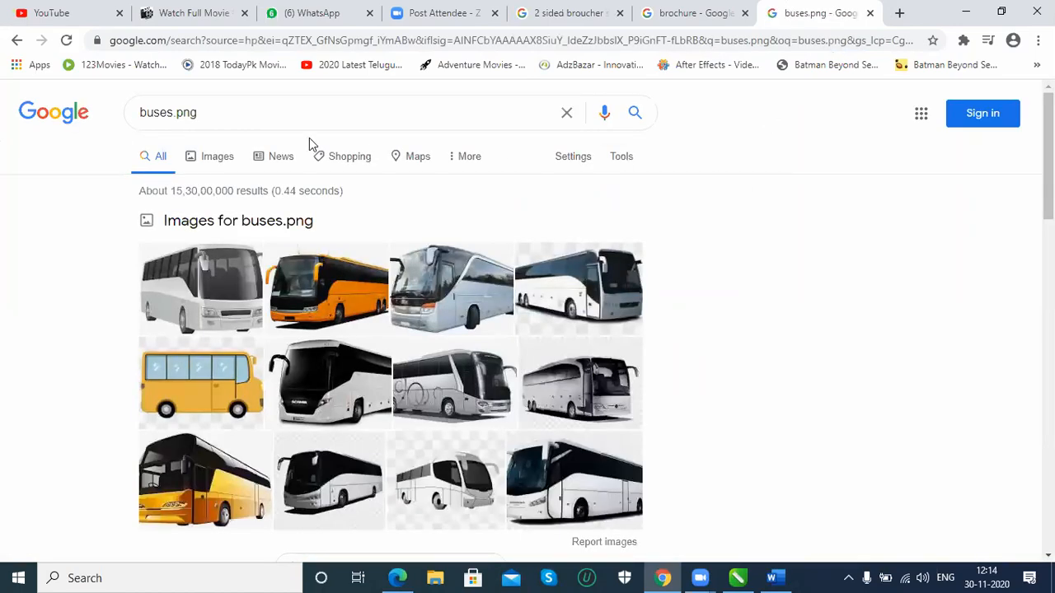
left_click(208, 158)
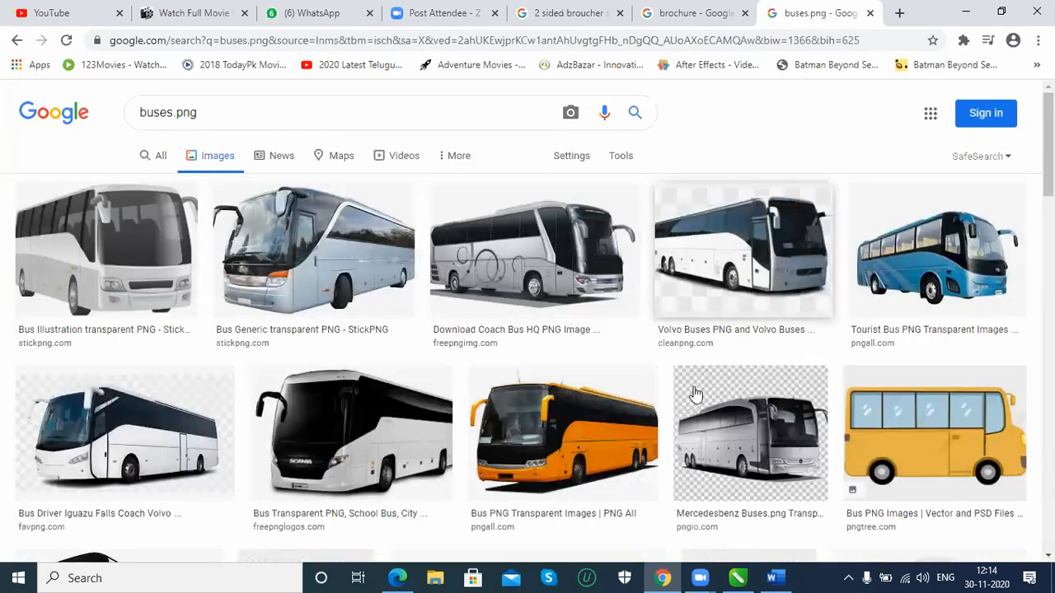
Open the Houston Charter Buses picture showing three buses from the image results in a new tab
scroll(698, 406, "down", 2)
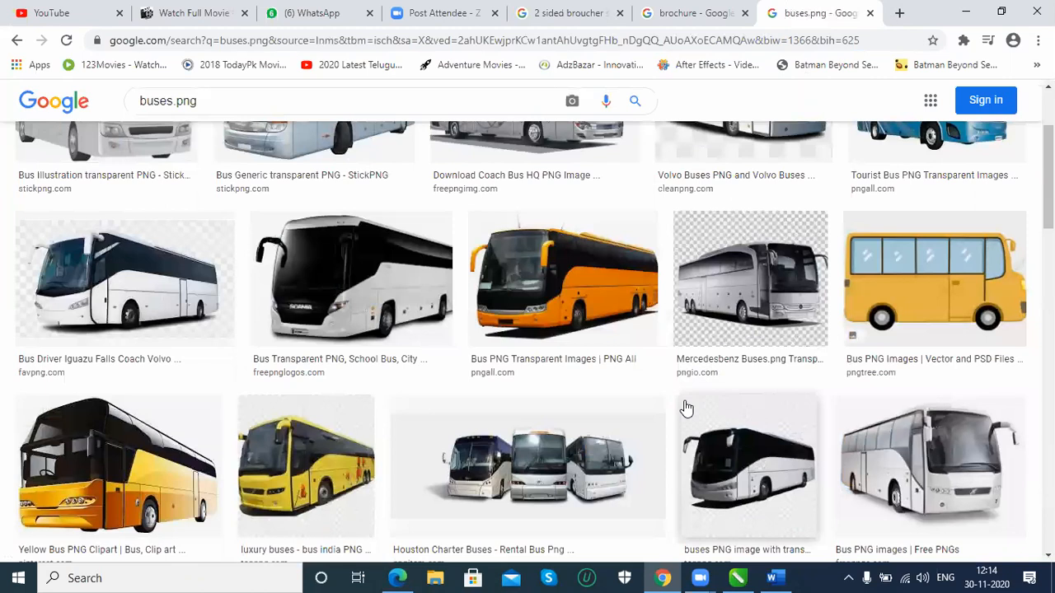
scroll(686, 408, "down", 1)
right_click(540, 398)
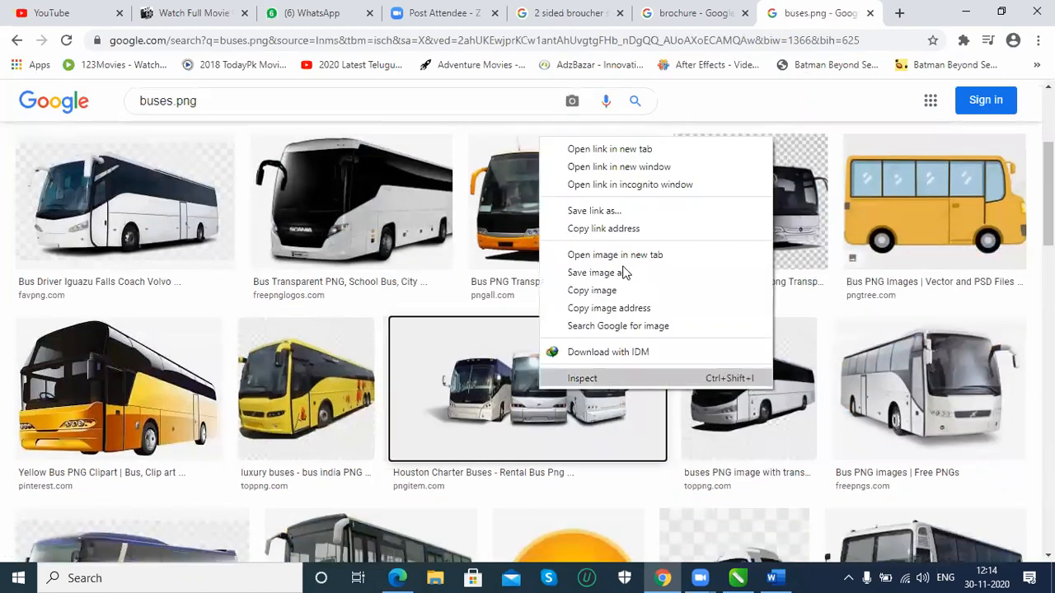
left_click(642, 148)
left_click(845, 28)
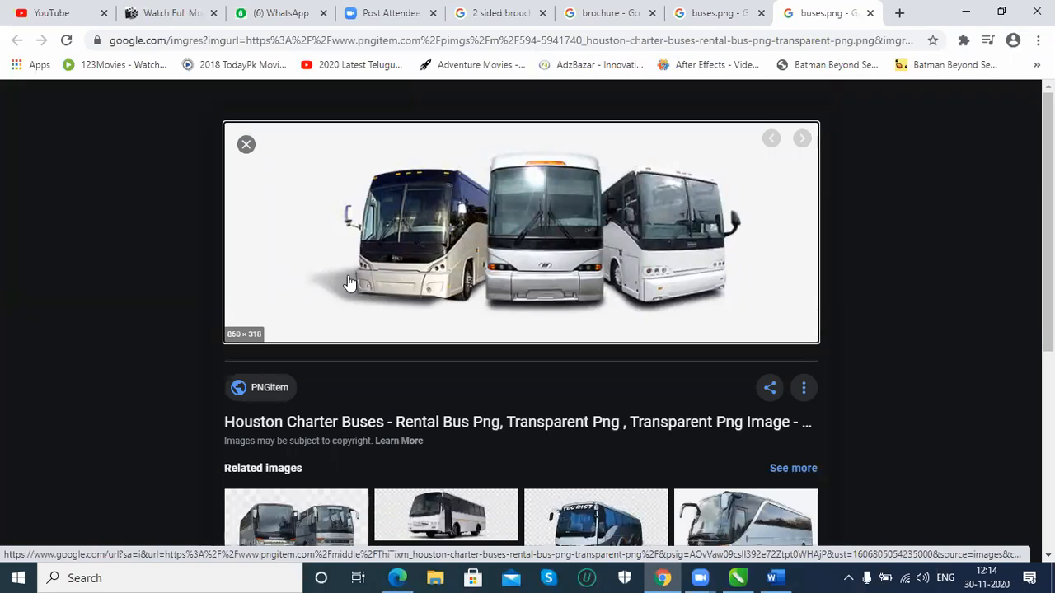
Save the three-bus picture as a PNG image in the Desktop's photoshop examples folder
scroll(350, 283, "down", 2)
scroll(337, 278, "up", 2)
right_click(486, 219)
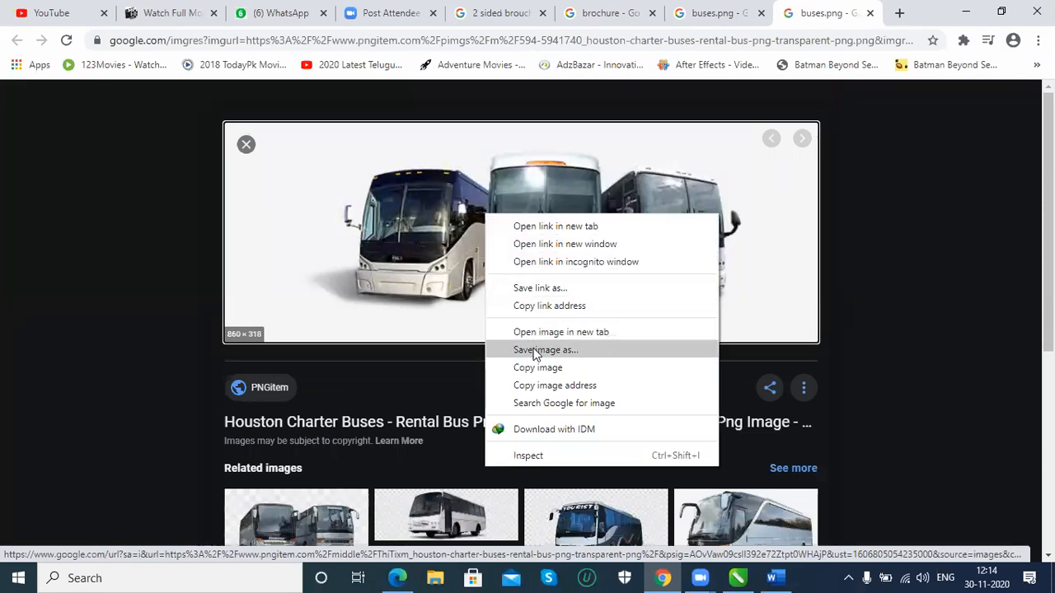
left_click(536, 350)
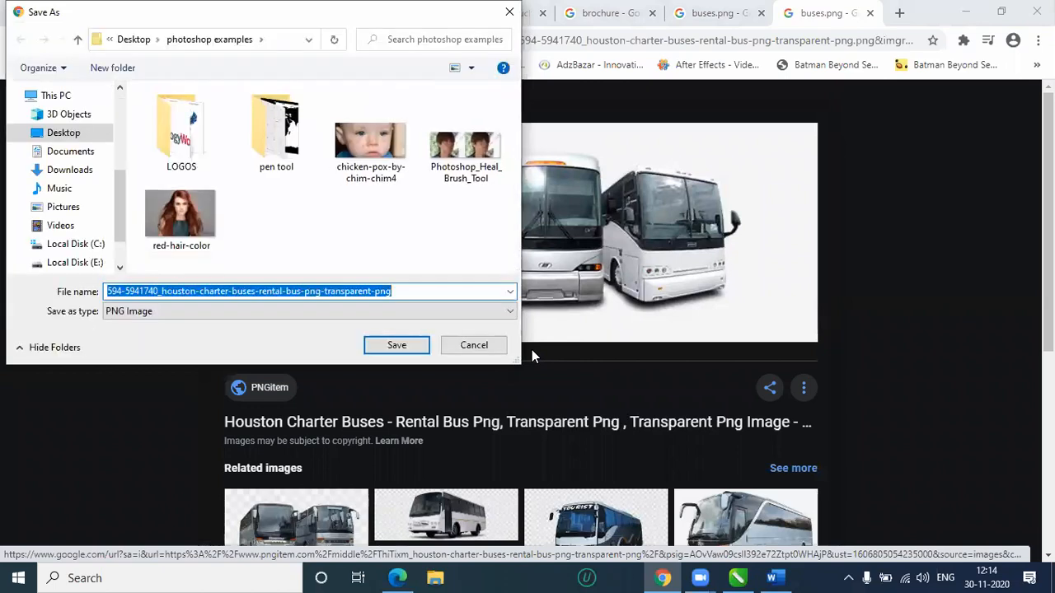
left_click(391, 350)
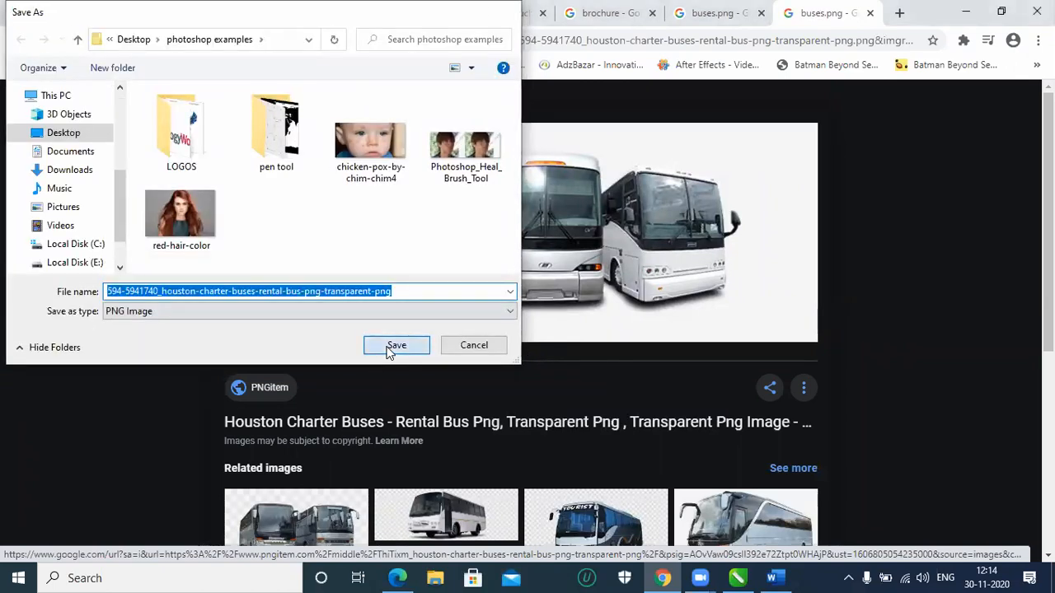
left_click(740, 576)
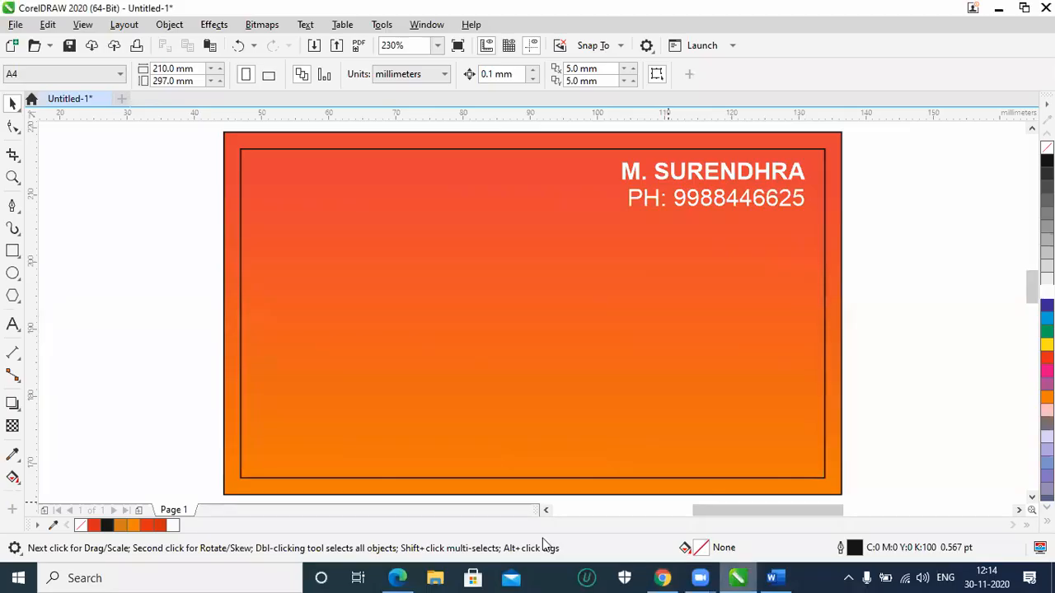
left_click(15, 25)
left_click(41, 282)
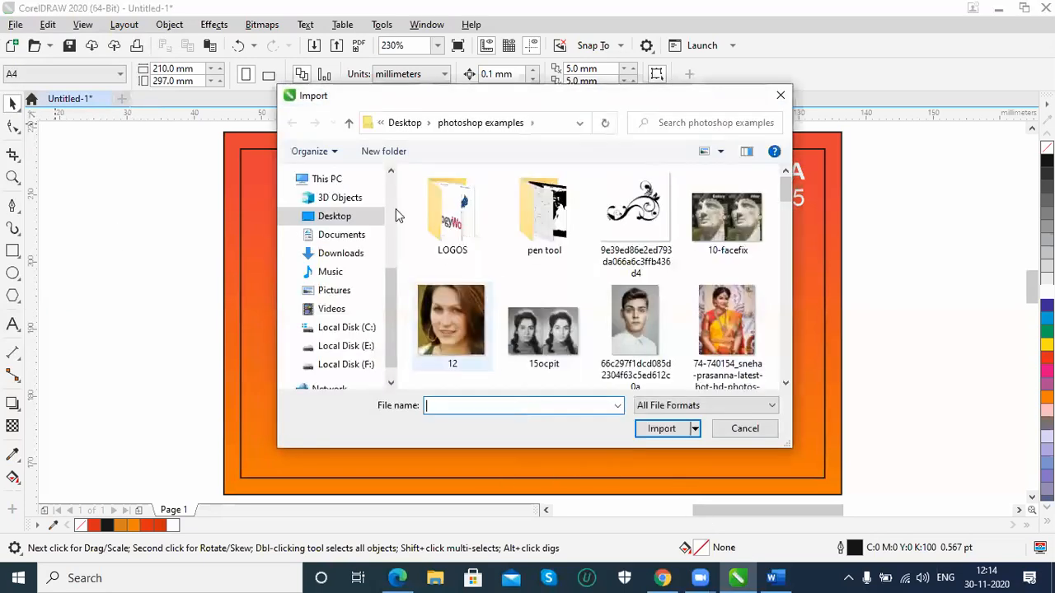
scroll(338, 248, "up", 3)
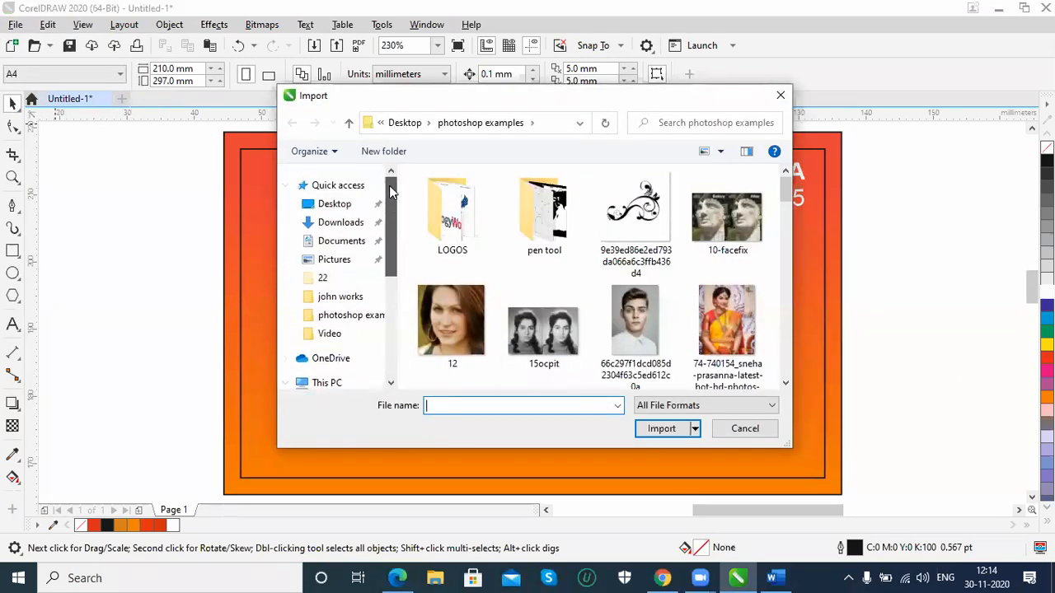
left_click(336, 205)
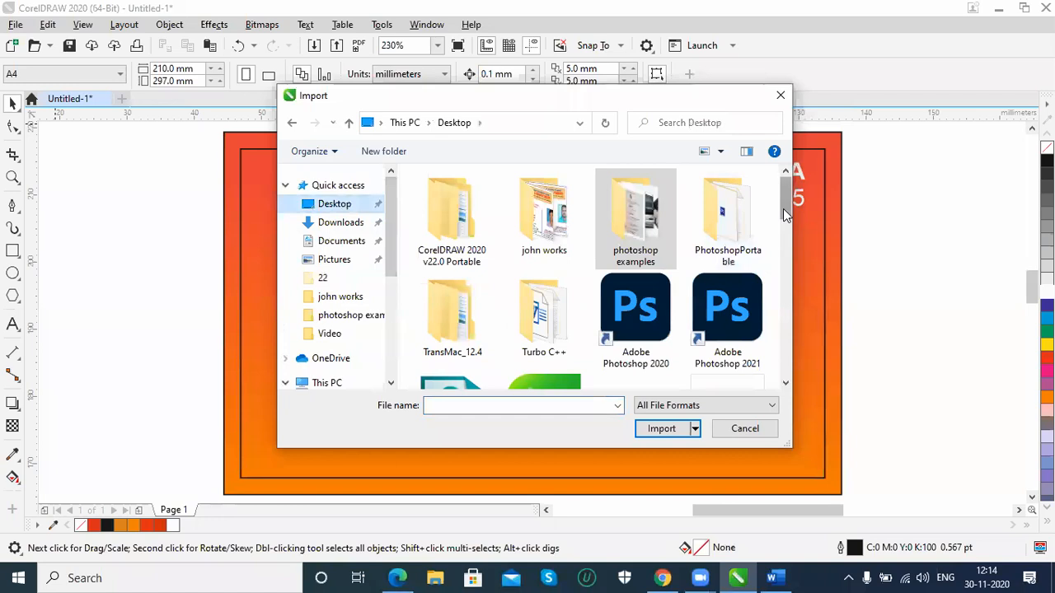
scroll(785, 222, "down", 3)
left_click_drag(787, 236, 793, 195)
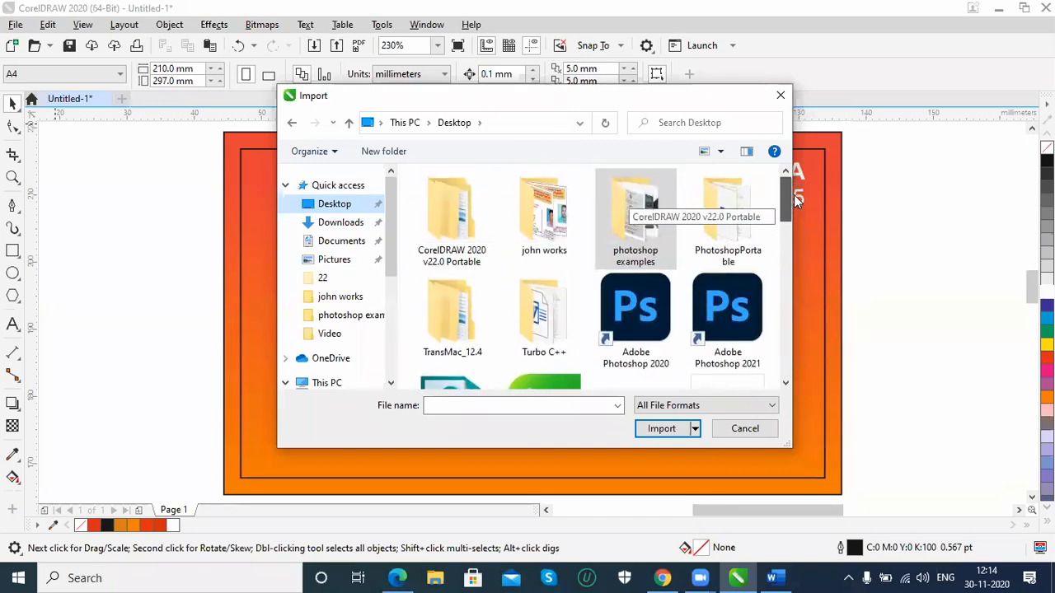
left_click(745, 430)
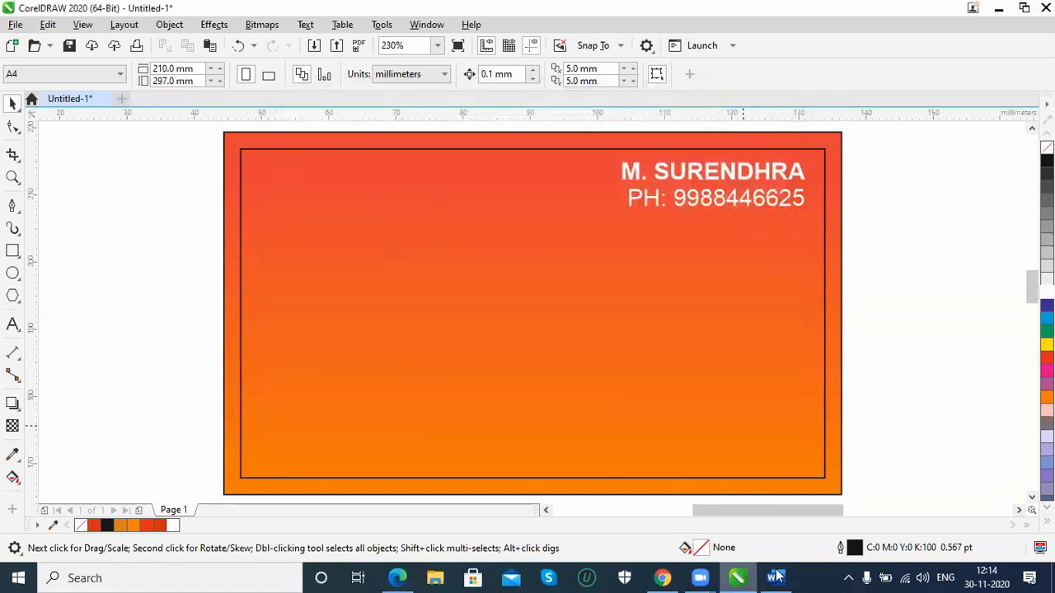
Import the three-bus PNG picture from the Desktop's photoshop examples folder
left_click(16, 25)
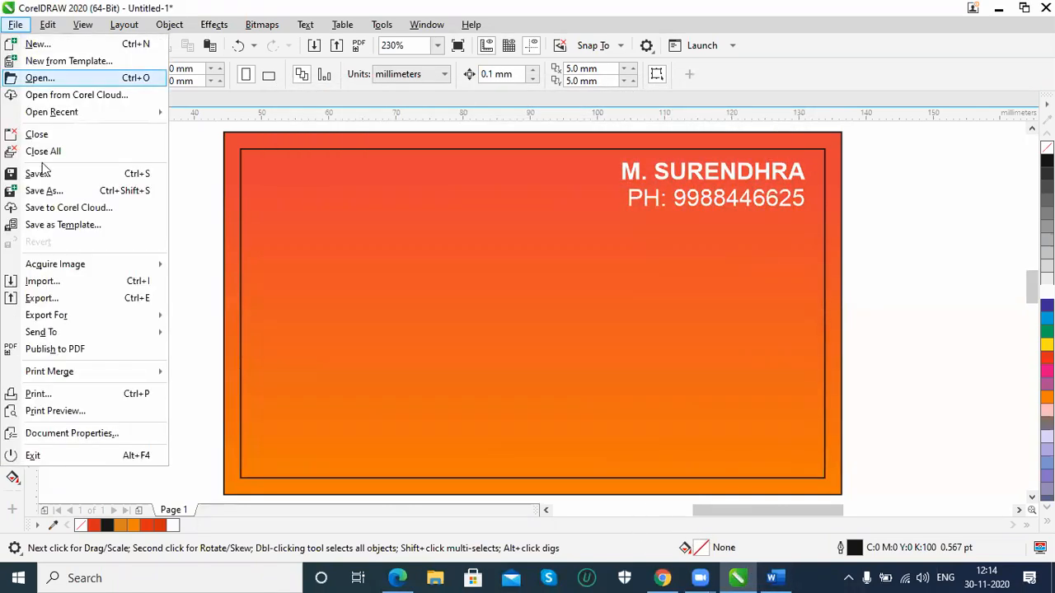
left_click(46, 282)
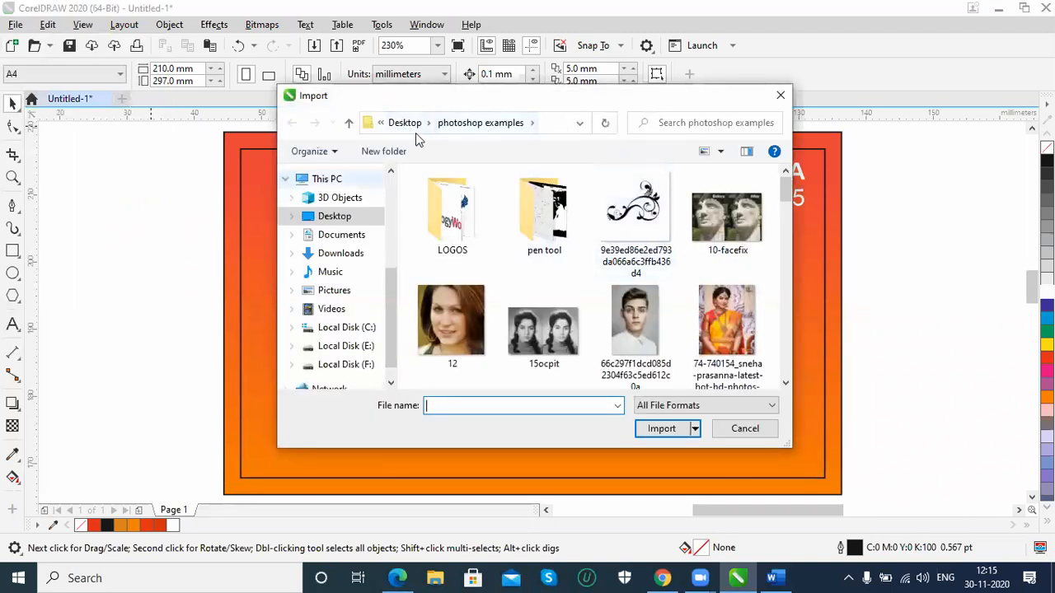
mouse_move(784, 189)
left_mouse_down()
mouse_move(787, 369)
mouse_move(783, 185)
left_mouse_up()
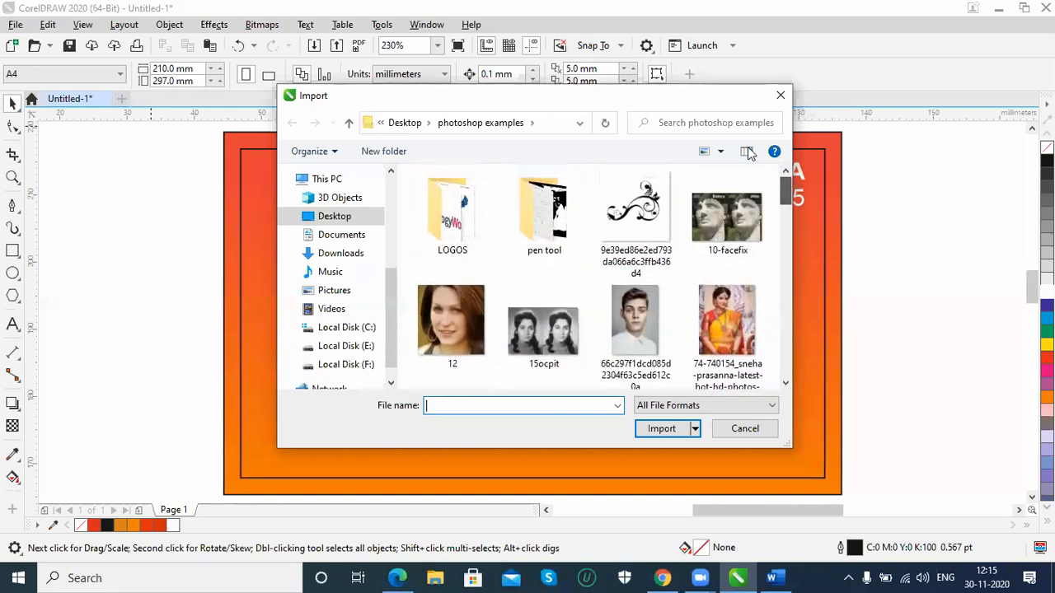
left_click(398, 123)
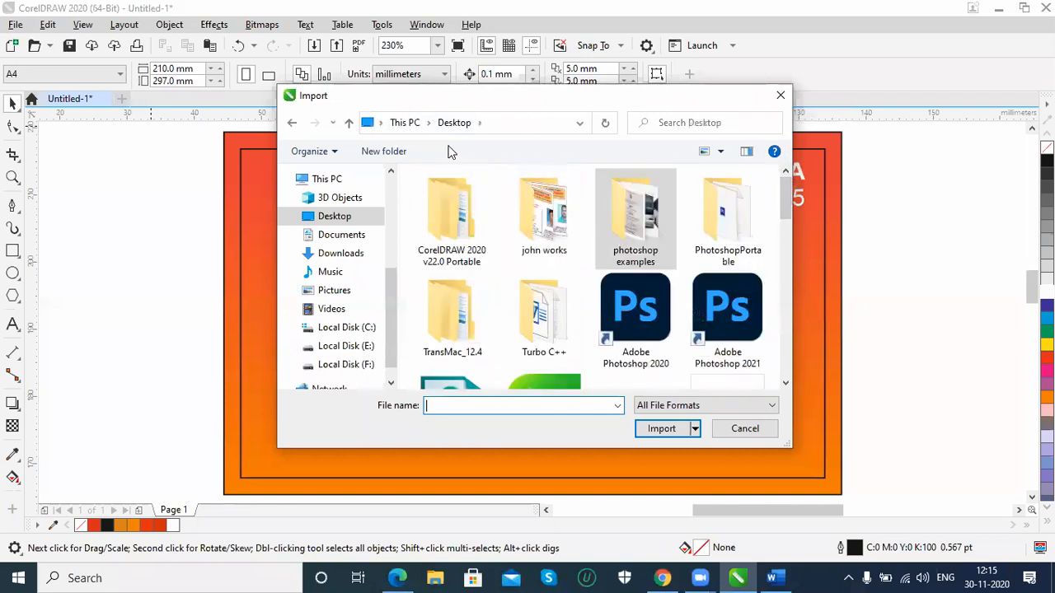
double_click(647, 231)
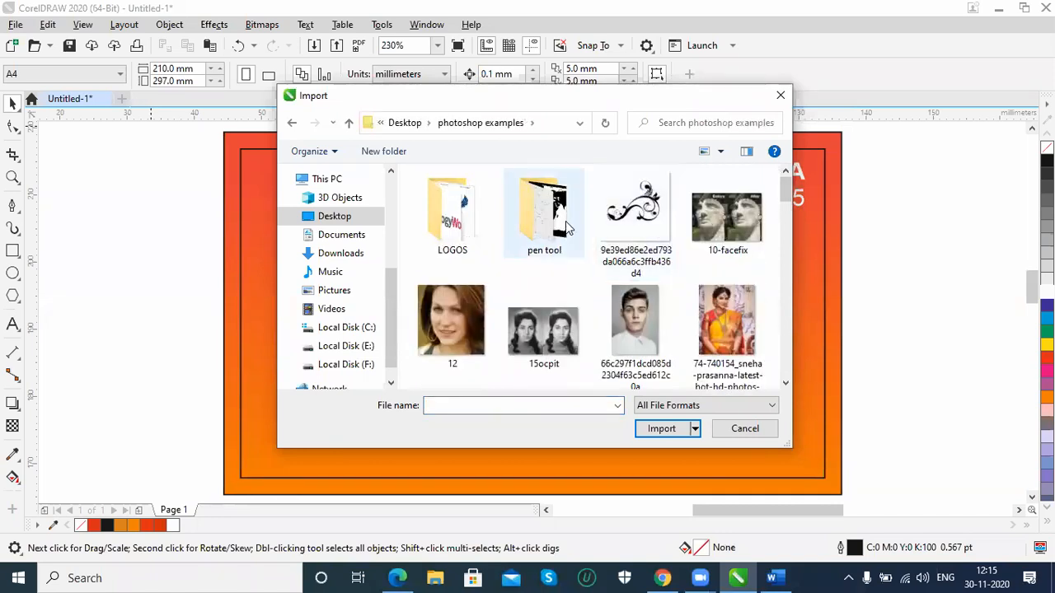
scroll(560, 239, "down", 1)
scroll(560, 239, "down", 3)
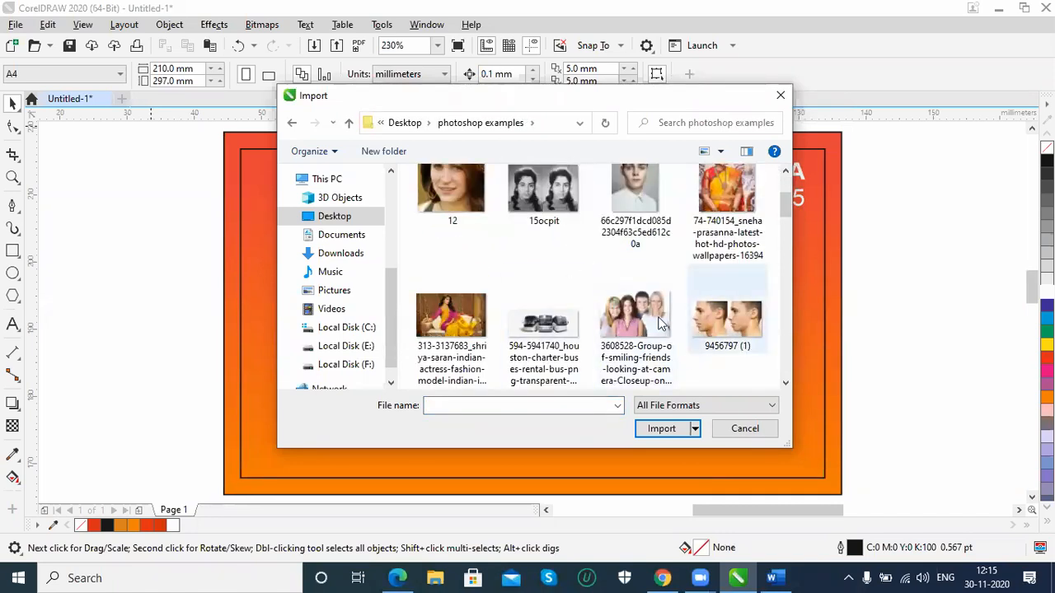
double_click(528, 321)
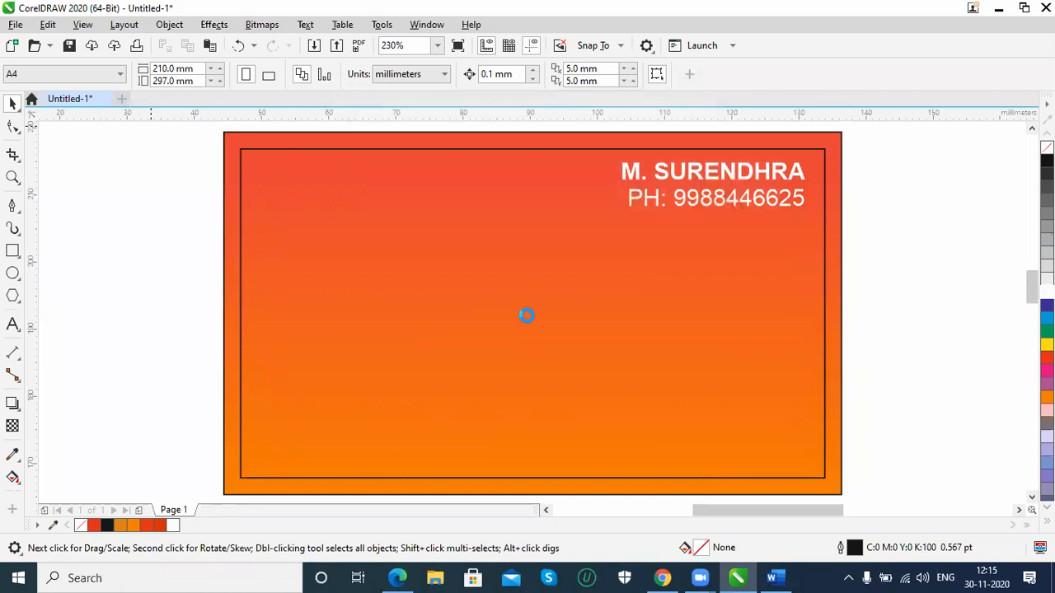
Place the three-bus picture about 60 mm wide across the middle of the card, and delete it
left_click_drag(293, 223, 695, 447)
left_click_drag(539, 303, 521, 353)
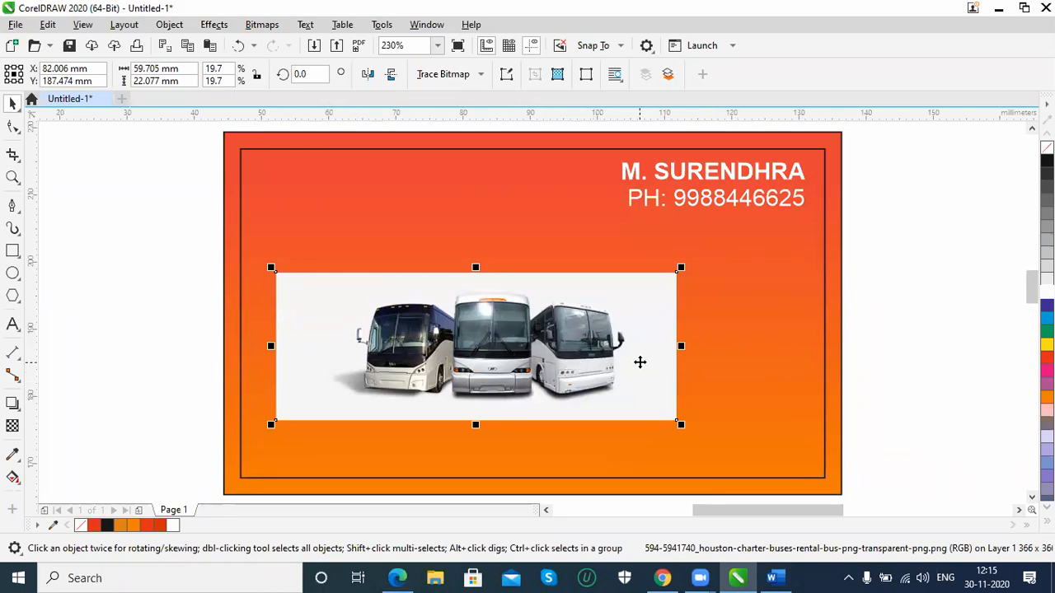
key("Delete")
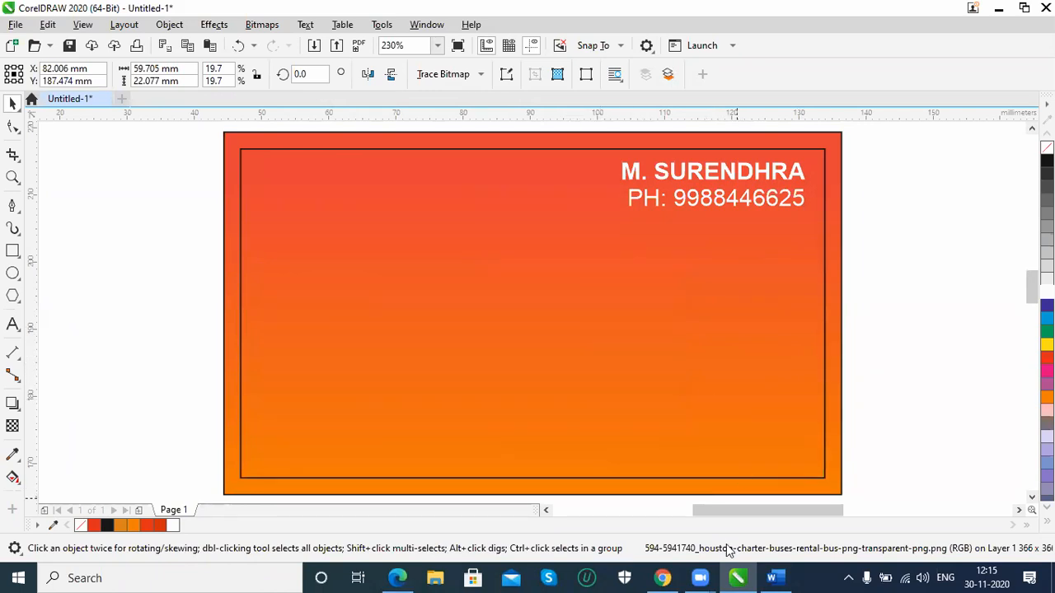
Switch to Chrome, close the three-bus picture's tab and open the Mercedesbenz Buses picture from the results in a new tab
left_click(662, 578)
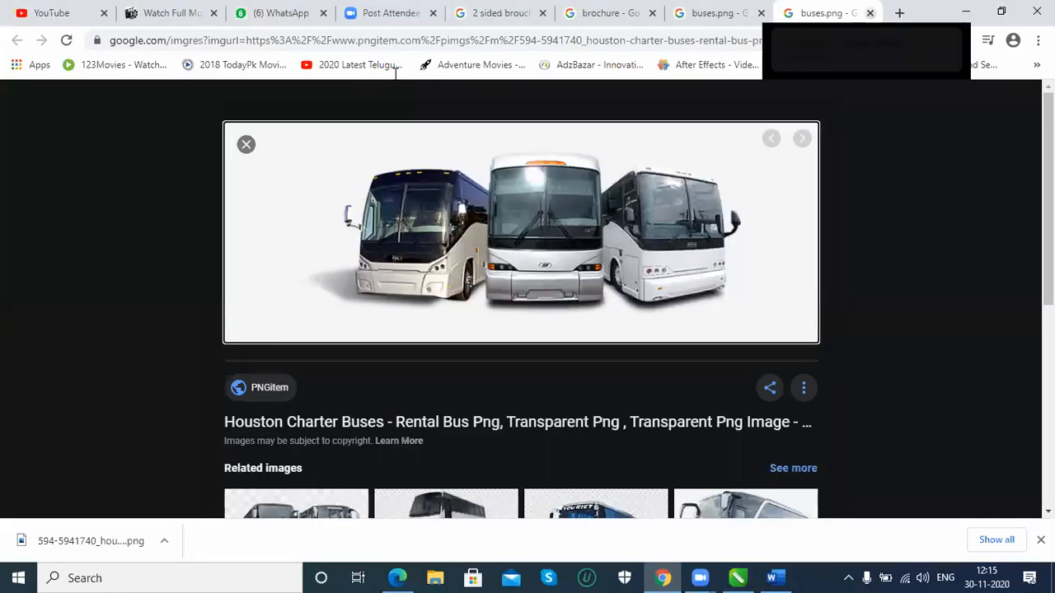
left_click(869, 13)
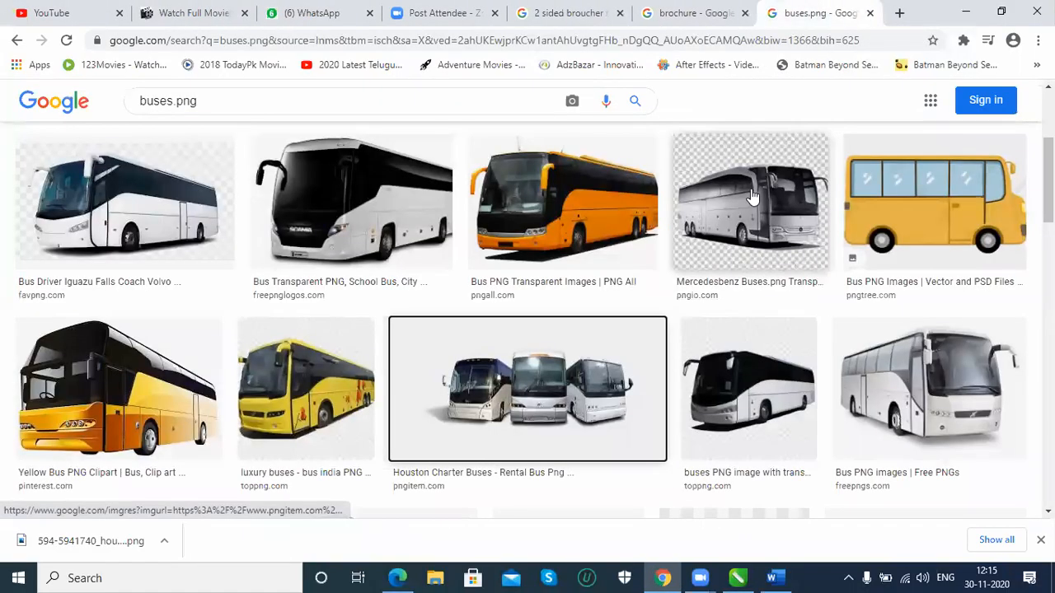
right_click(772, 203)
left_click(791, 211)
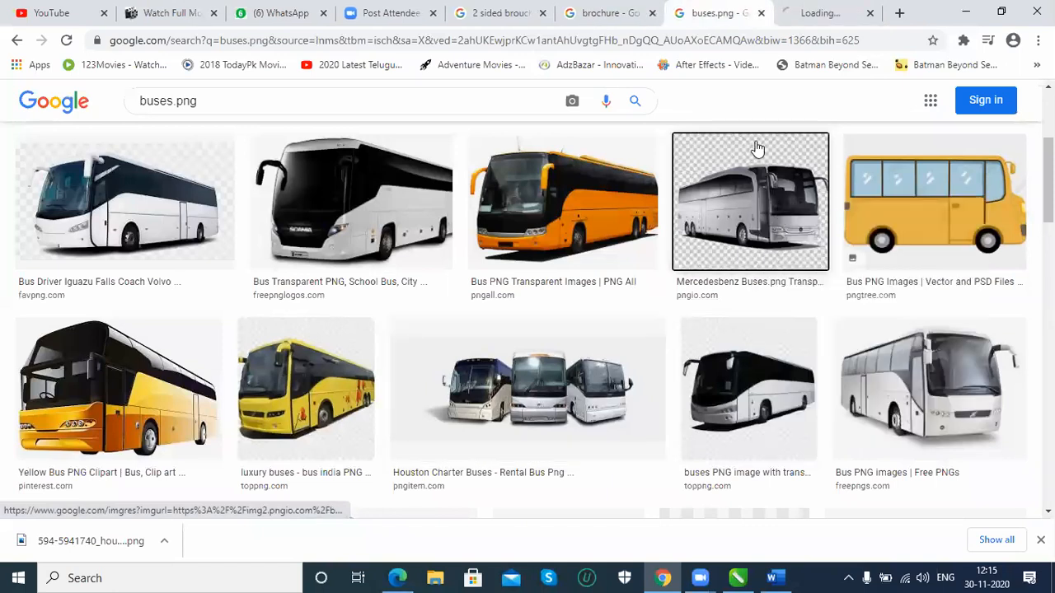
key("ctrl+Tab")
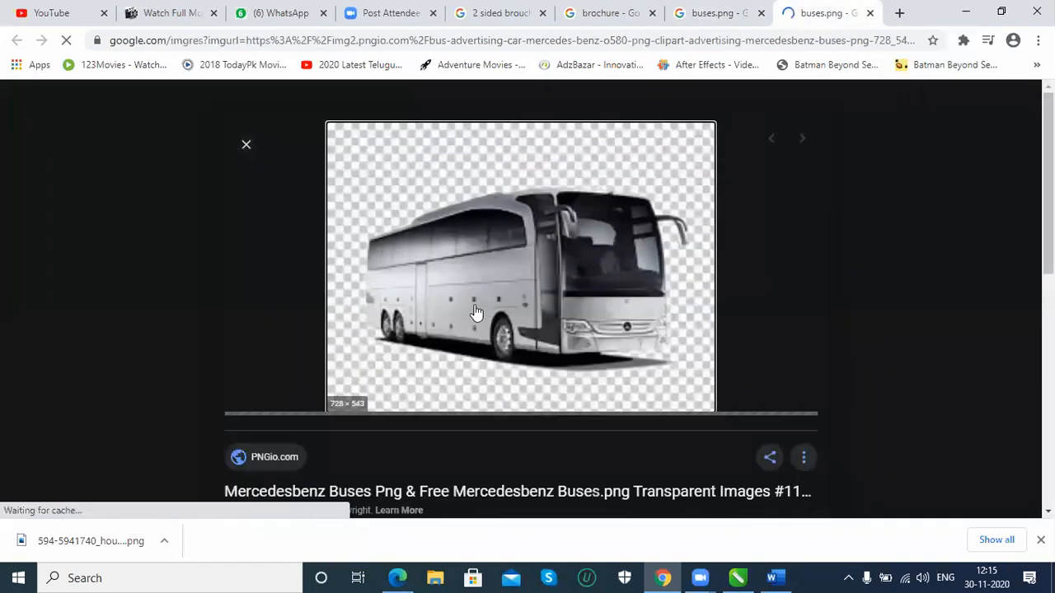
Save the Mercedes-Benz bus picture as a JPG in the Desktop's photoshop examples folder
right_click(442, 274)
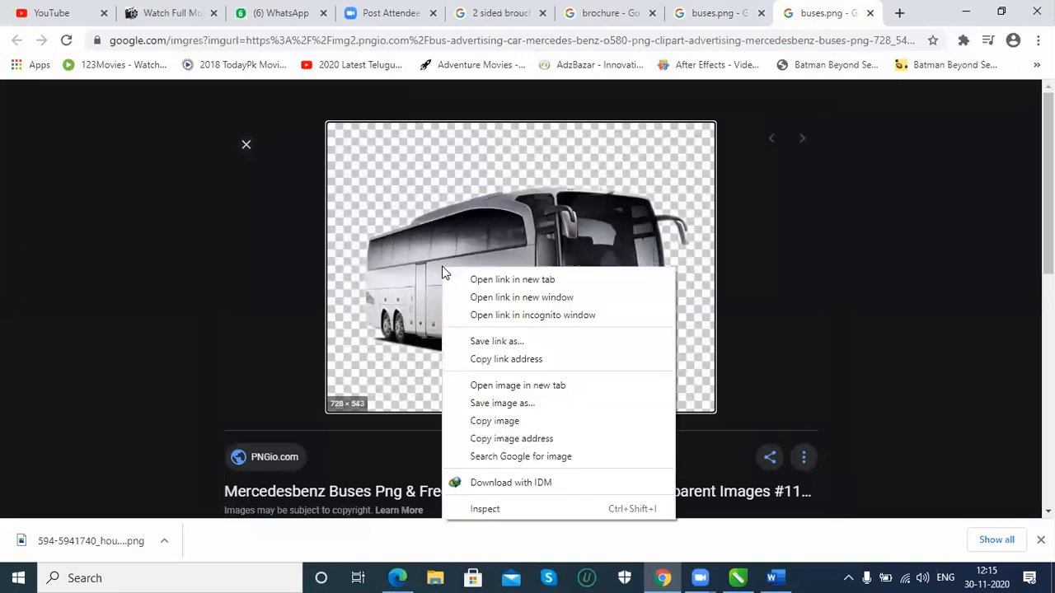
left_click(495, 404)
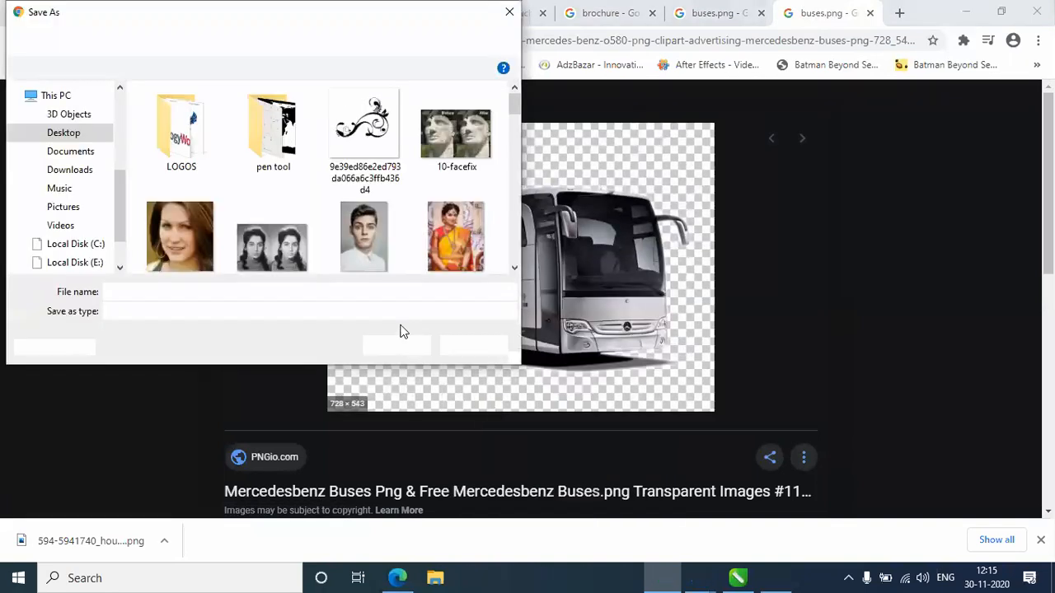
key("Return")
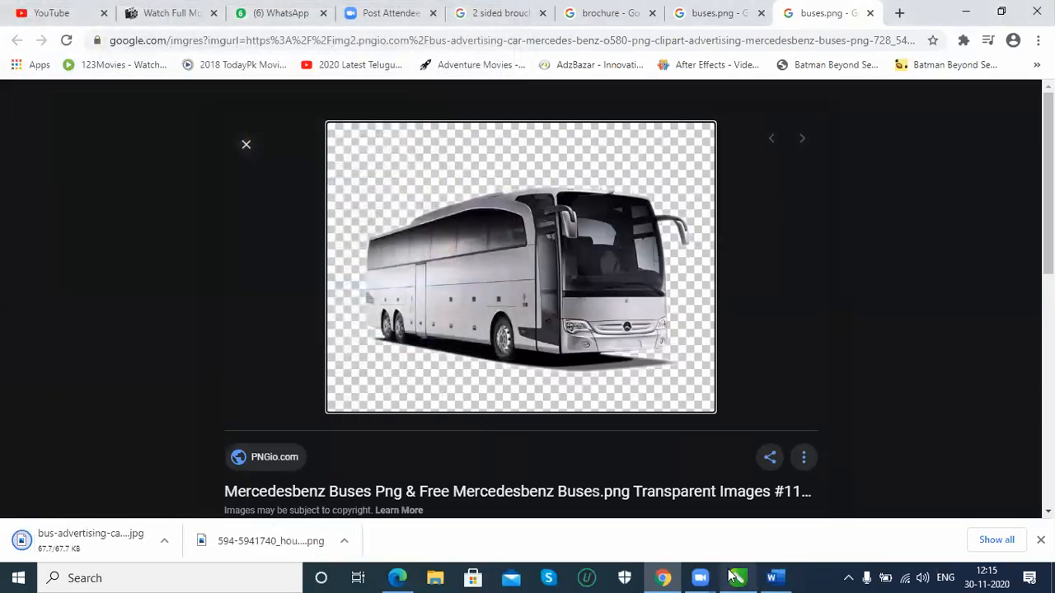
Switch to CorelDRAW and import the Mercedes-Benz bus JPG from the photoshop examples folder
left_click(738, 578)
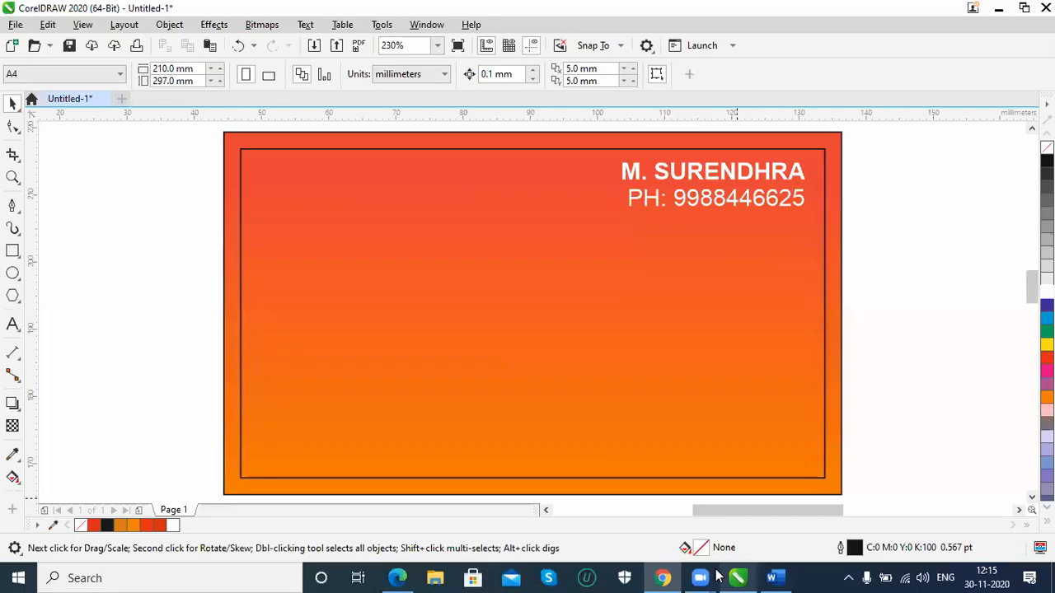
left_click(18, 27)
left_click(33, 283)
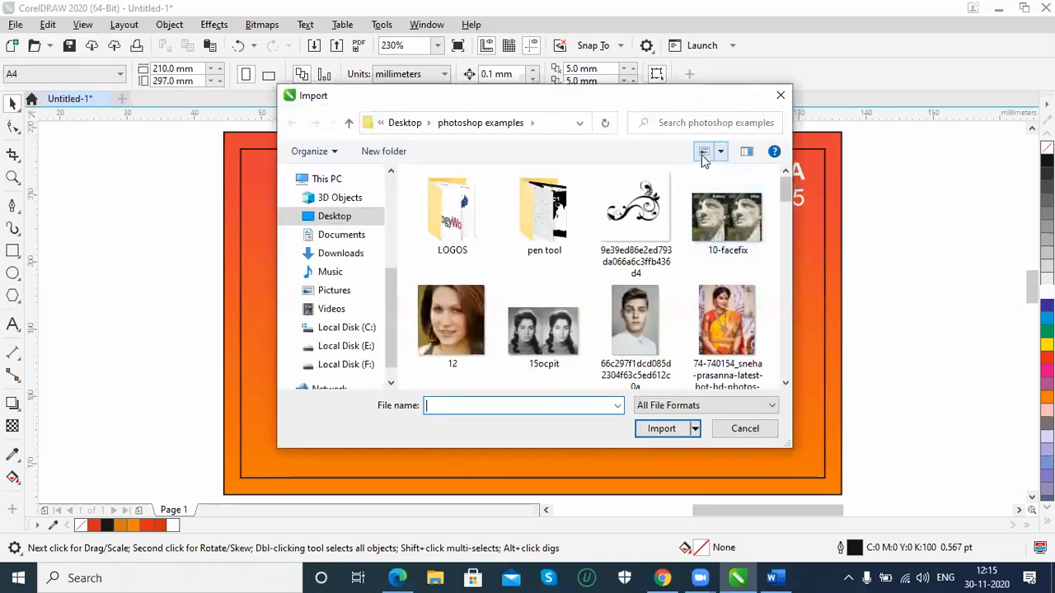
left_click_drag(786, 188, 789, 249)
left_click(451, 250)
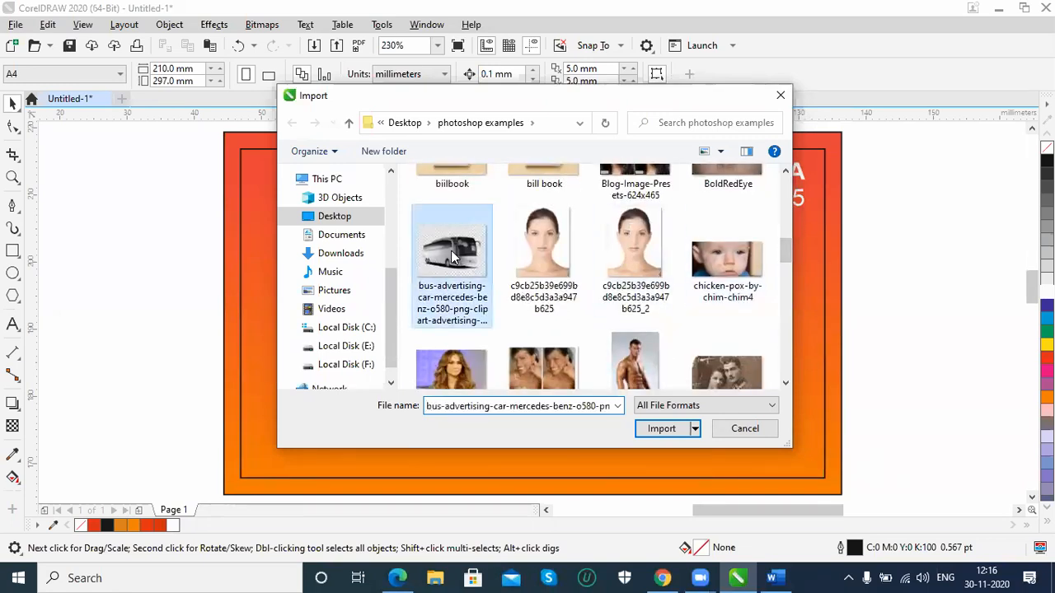
left_click(658, 428)
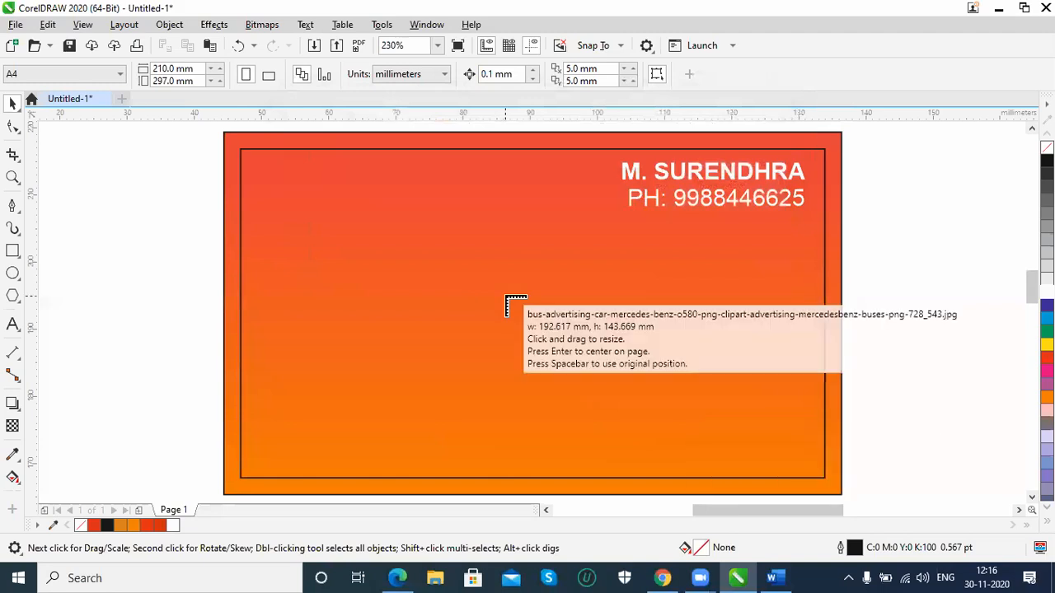
Place the Mercedes-Benz bus picture at its original size, move it over the card, and delete it
left_click(390, 239)
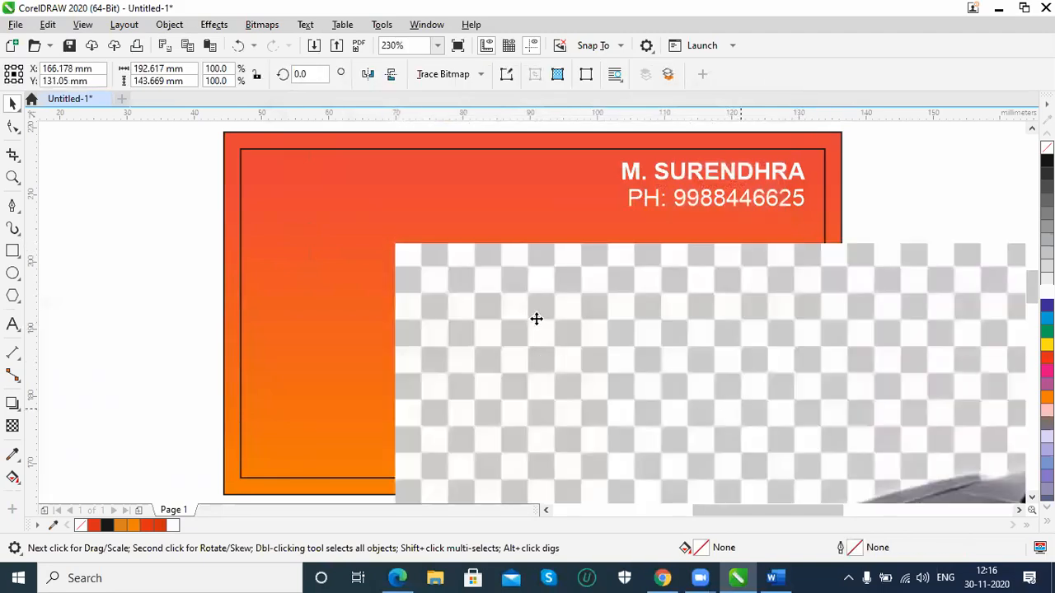
left_click_drag(537, 319, 499, 291)
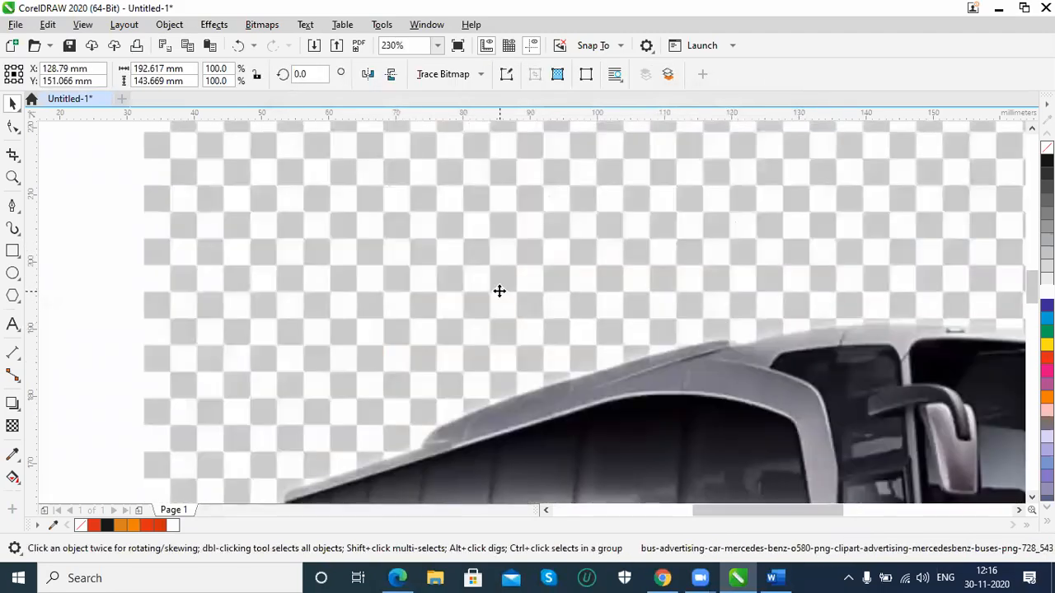
key("Delete")
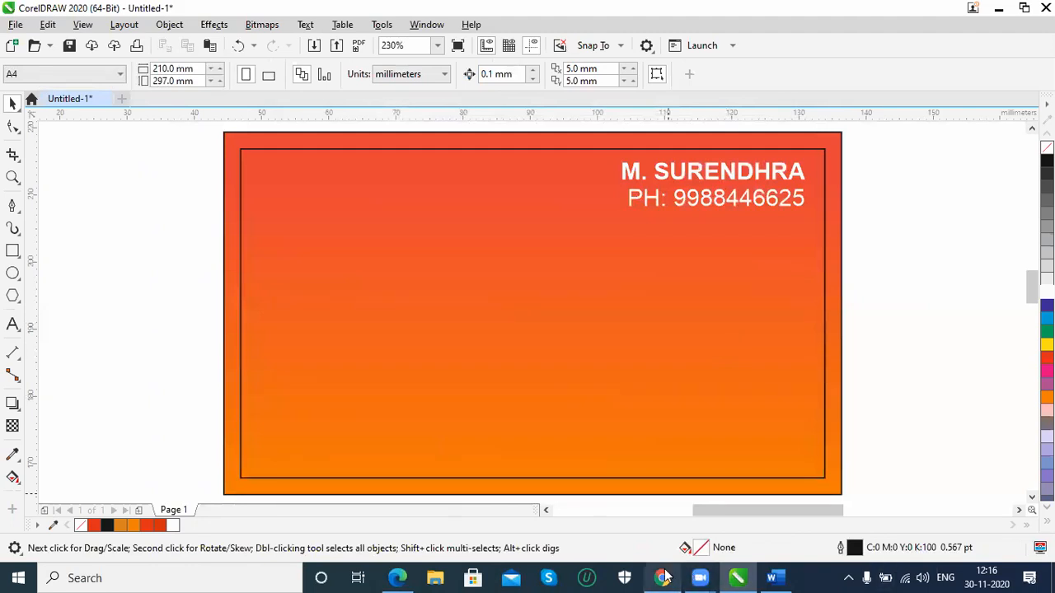
Switch to Chrome, close the Mercedes-Benz bus tab and open the Bus Driver Iguazu Falls Coach Volvo picture in a new tab
left_click(664, 577)
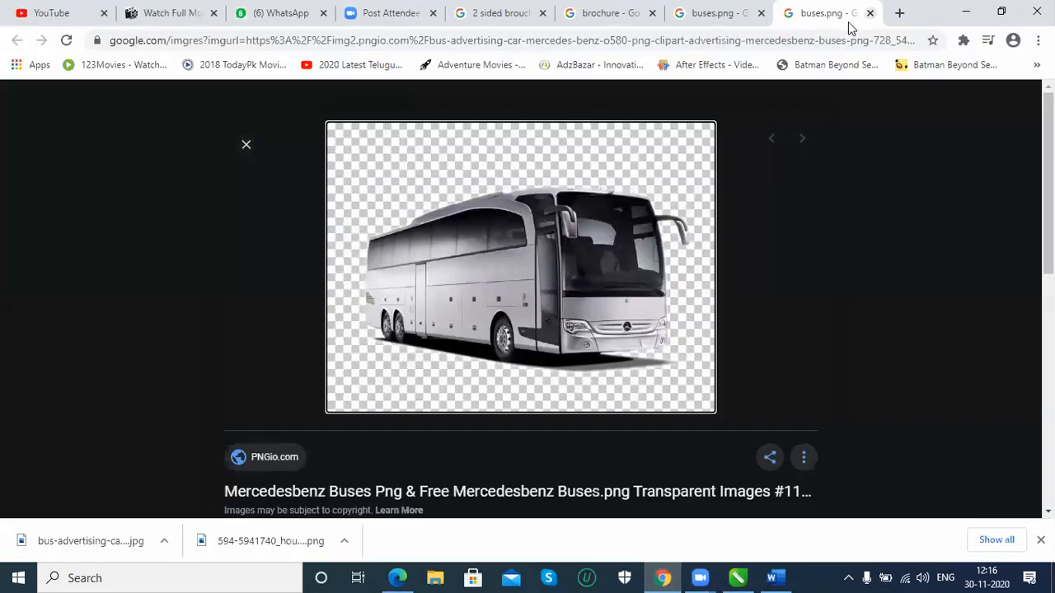
left_click(869, 13)
scroll(406, 313, "down", 5)
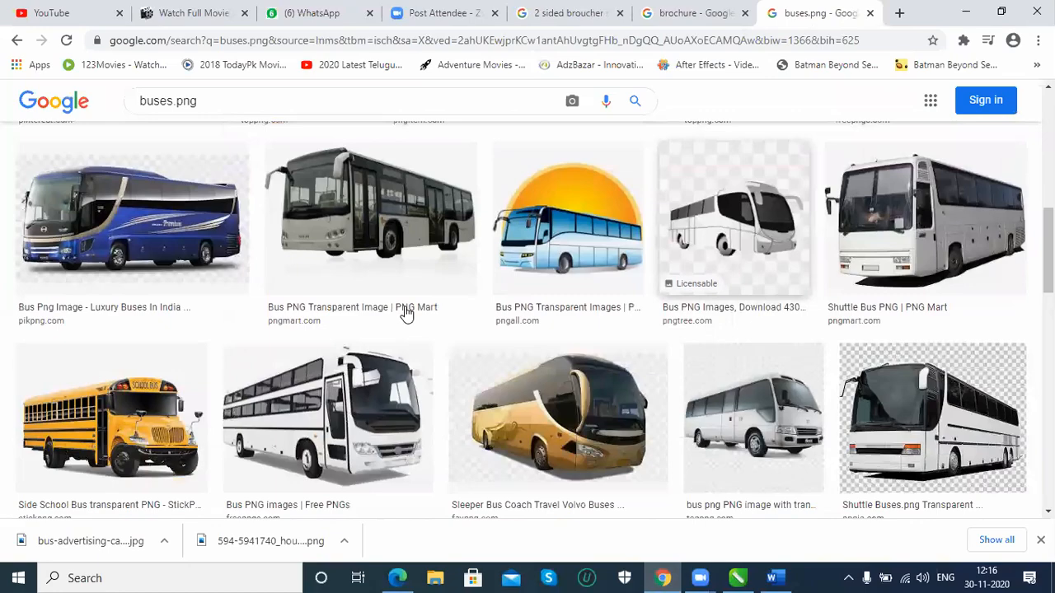
scroll(406, 313, "down", 3)
scroll(566, 249, "up", 1)
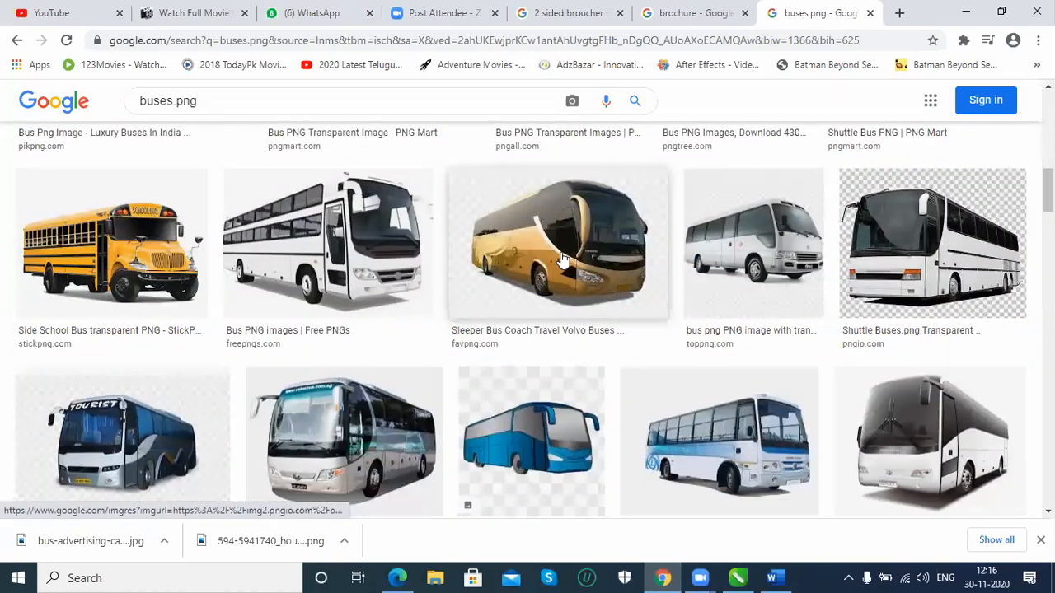
scroll(192, 301, "down", 3)
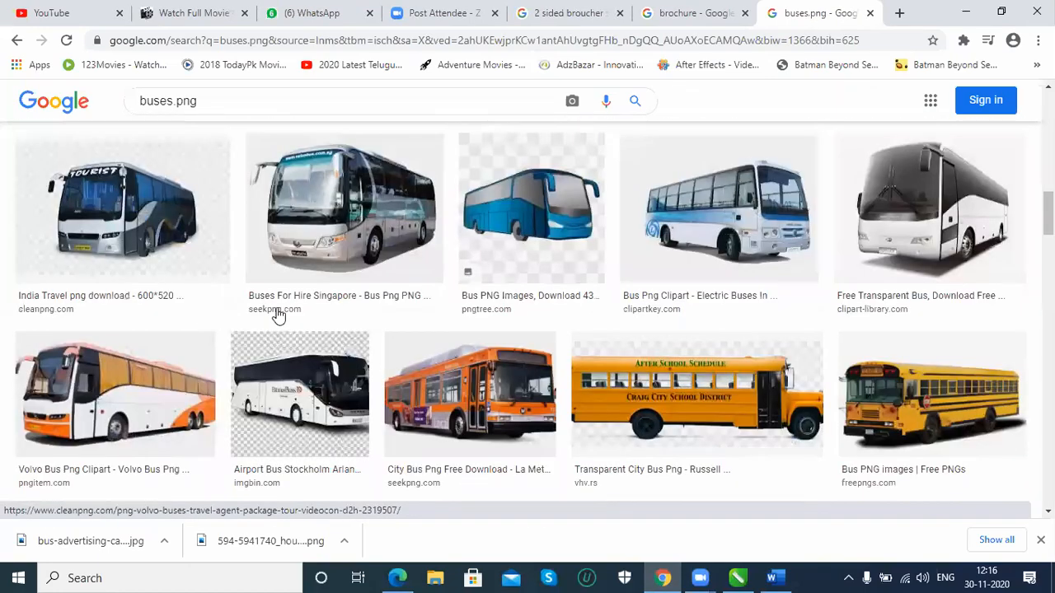
scroll(278, 315, "down", 1)
scroll(300, 309, "up", 6)
scroll(82, 272, "up", 4)
right_click(110, 404)
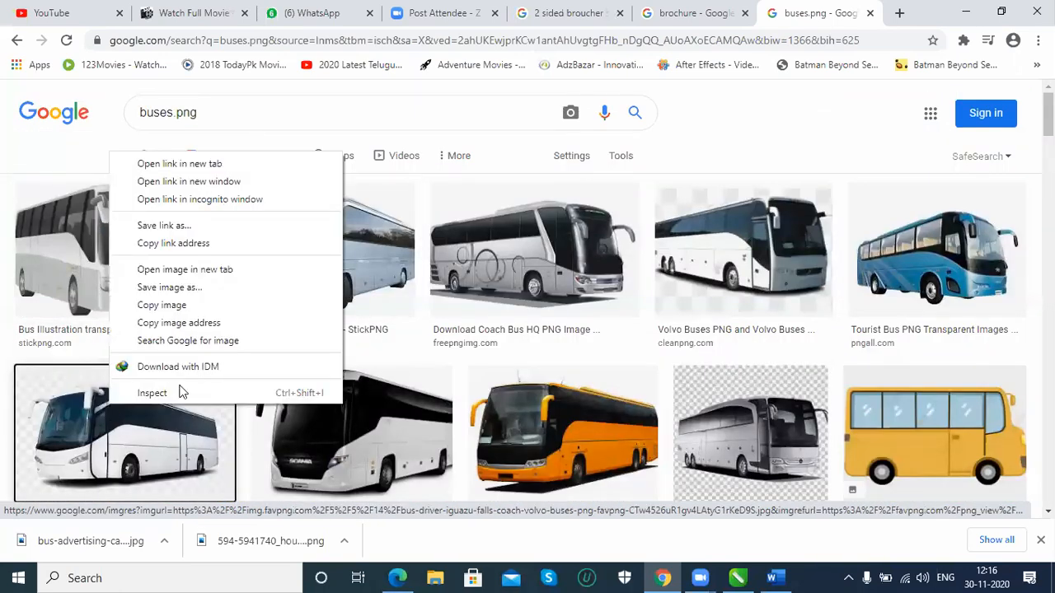
left_click(206, 164)
left_click(901, 14)
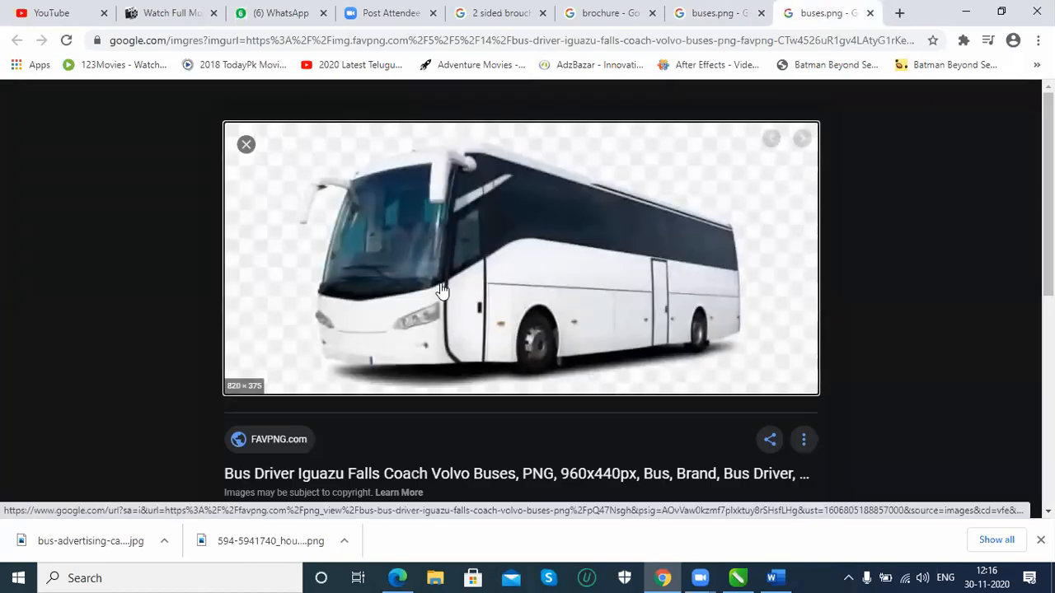
Save the white Volvo coach picture as an image in the Desktop's photoshop examples folder
right_click(486, 295)
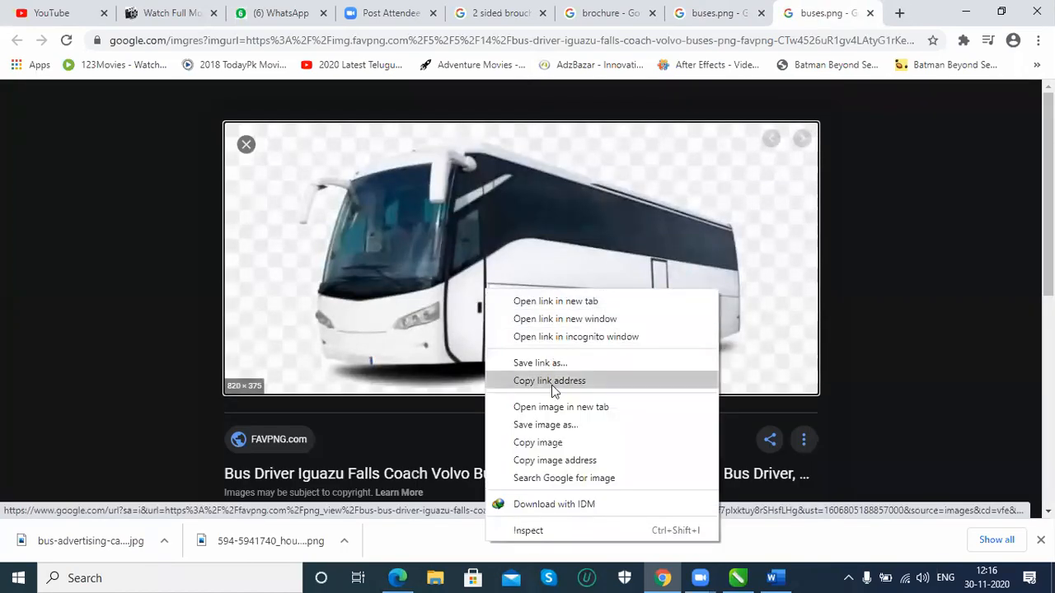
left_click(552, 434)
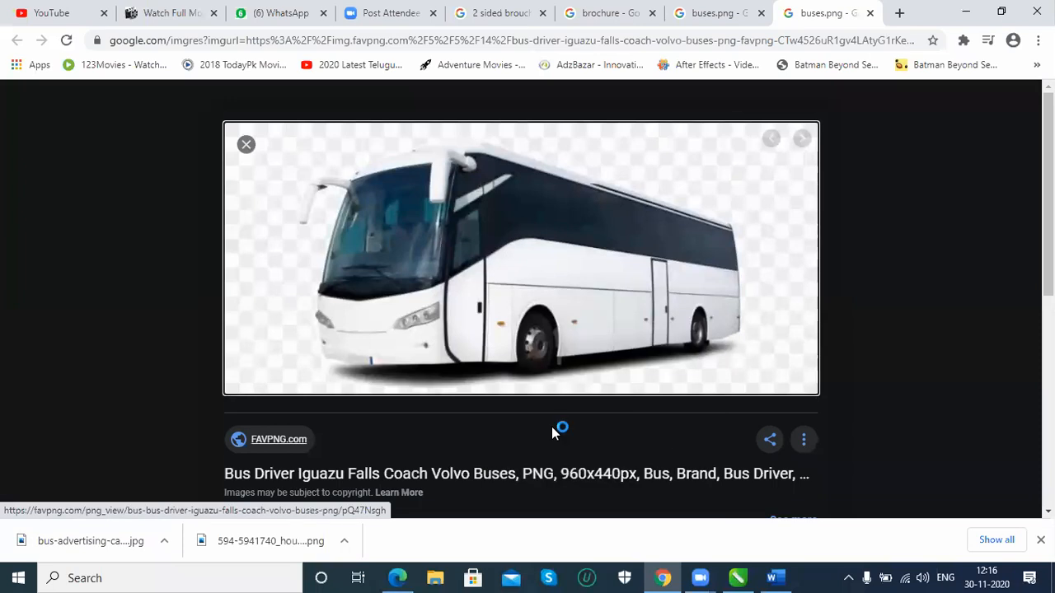
left_click(397, 344)
Switch to CorelDRAW and import the bus-driver-iguazu-falls-coach-volvo picture from the photoshop examples folder
left_click(737, 578)
left_click(15, 24)
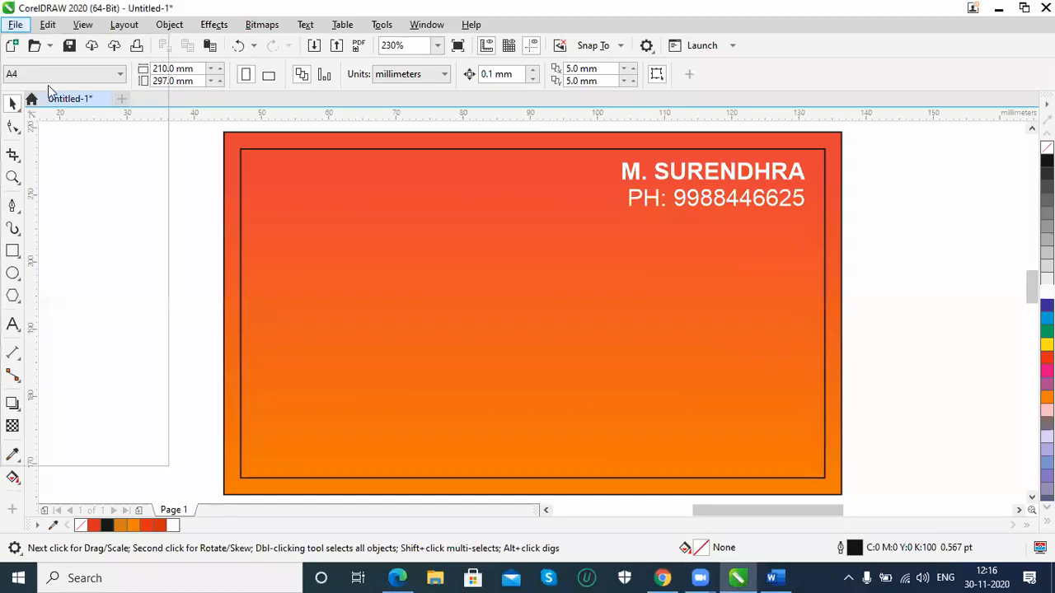
left_click(61, 285)
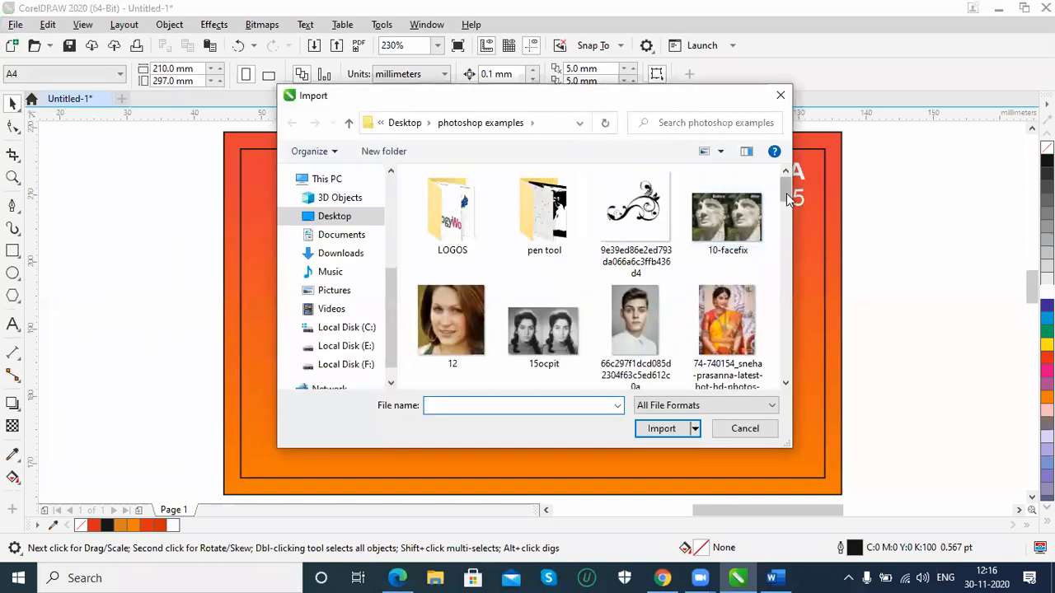
left_click_drag(787, 193, 789, 251)
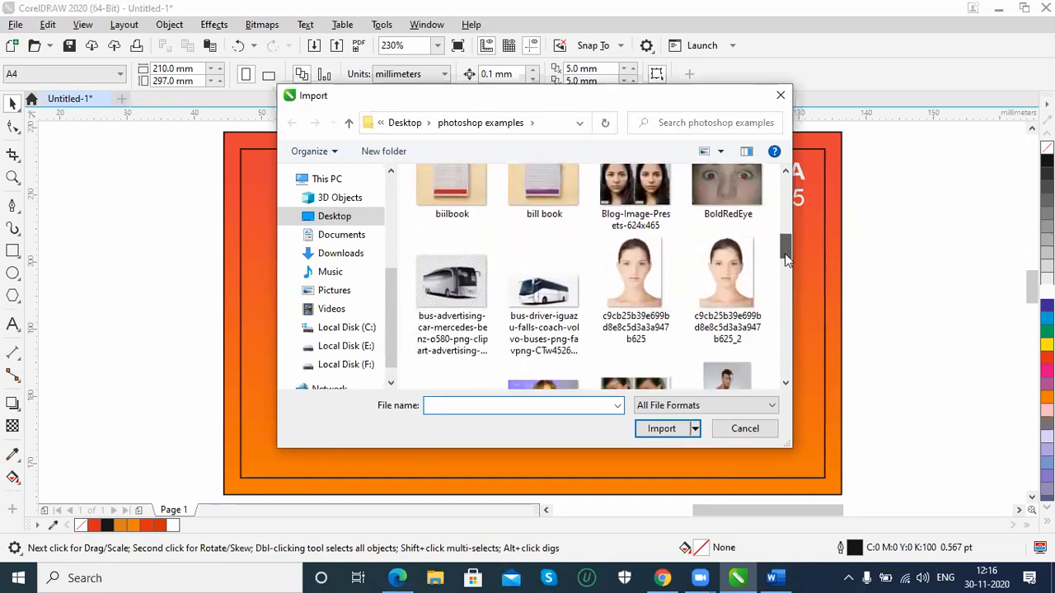
left_click(551, 285)
double_click(550, 285)
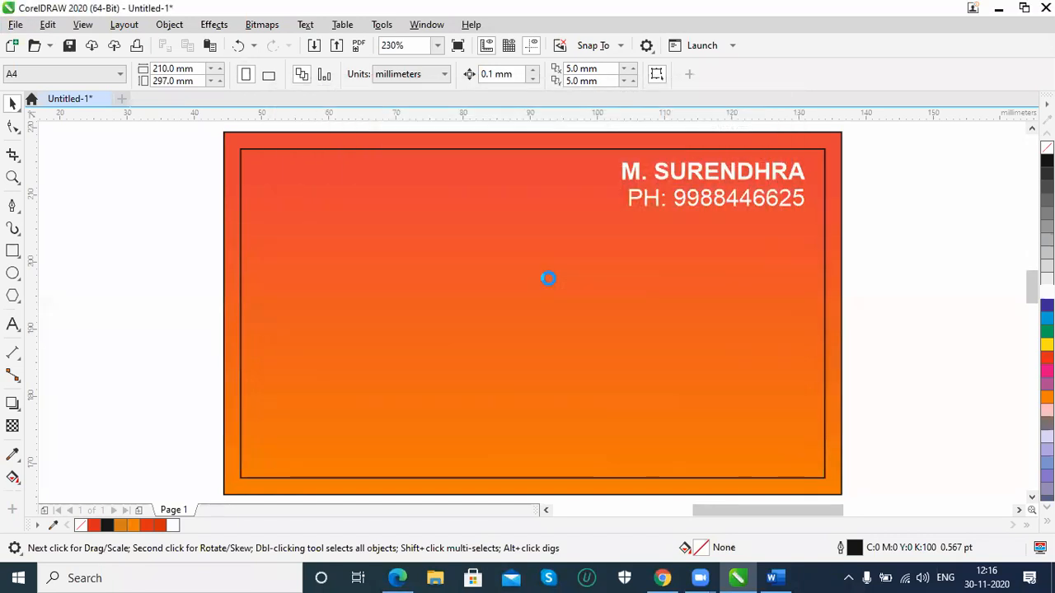
Place the Volvo coach picture near the card's centre below the contact text, scaled to about 56 × 25 mm
left_click_drag(302, 217, 703, 445)
left_click_drag(534, 290, 638, 302)
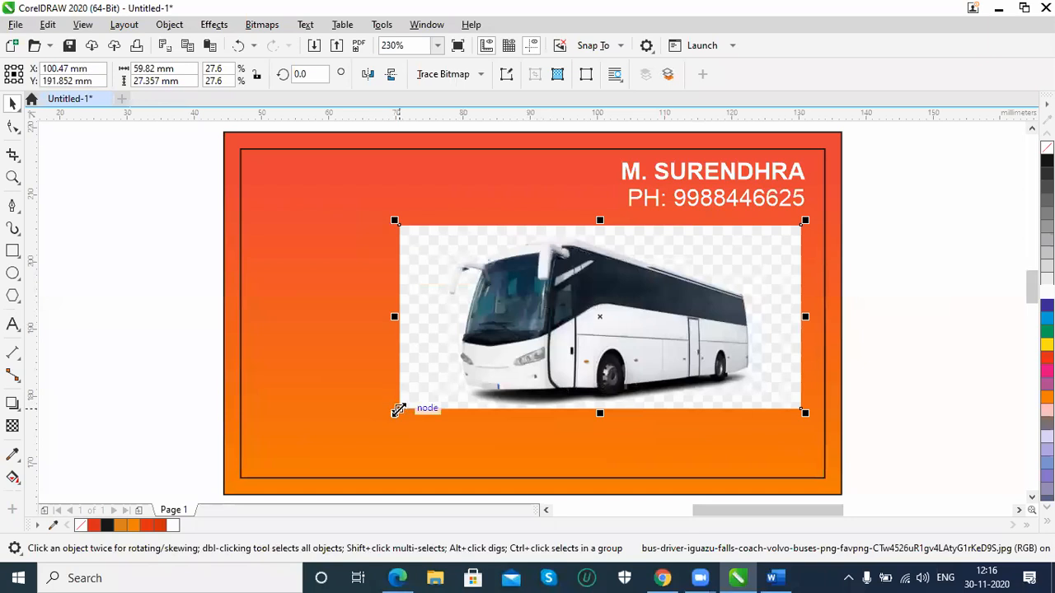
left_click_drag(396, 414, 424, 401)
left_click_drag(567, 329, 456, 331)
Open the Volvo coach picture for editing with the Edit Bitmap command
left_click(261, 24)
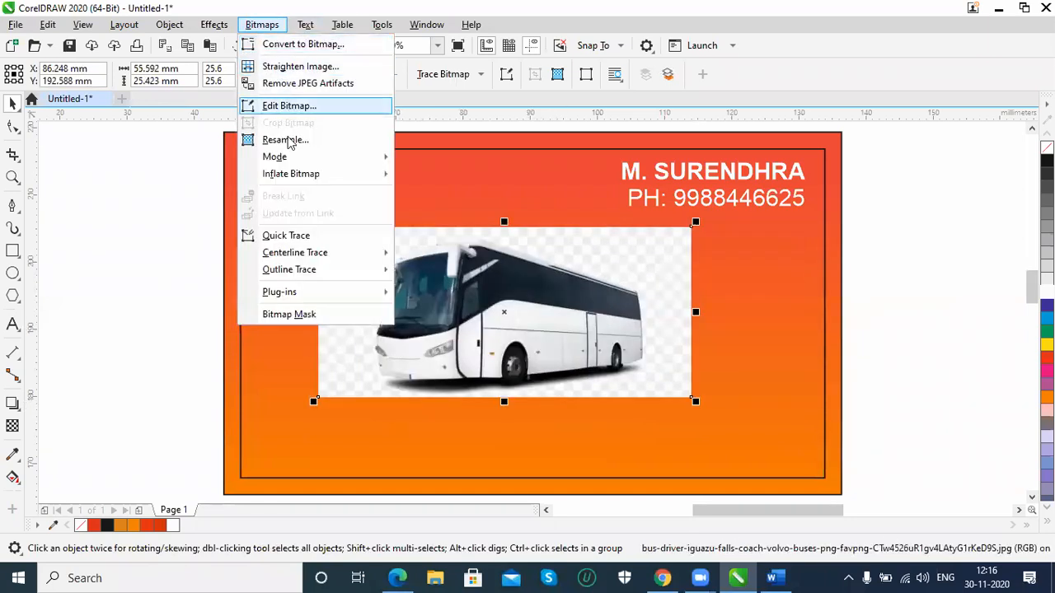
left_click(289, 106)
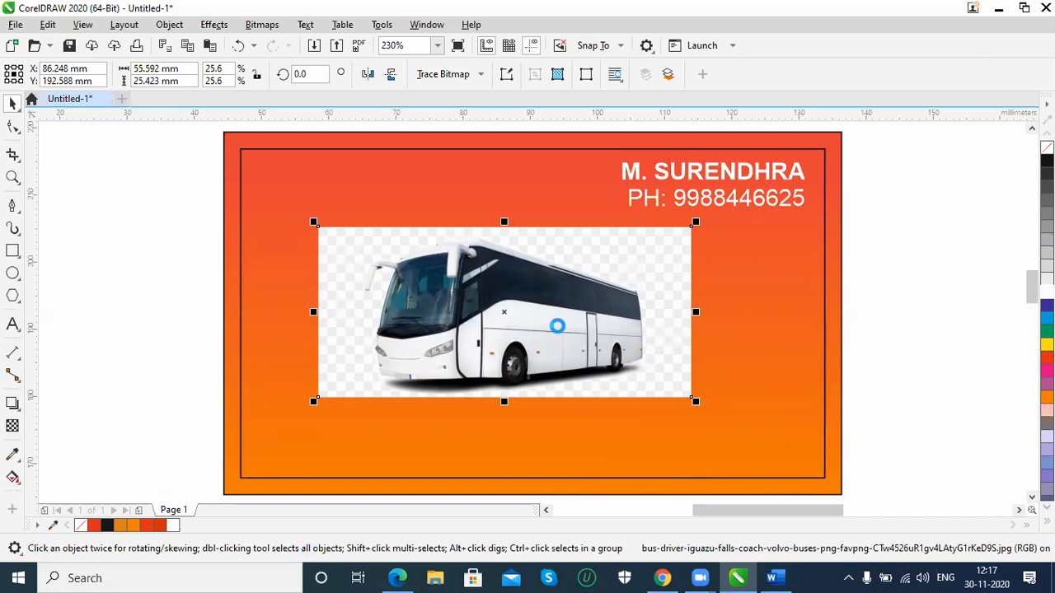
Delete the Volvo coach picture from the card
left_click(771, 578)
left_click(777, 578)
key("Delete")
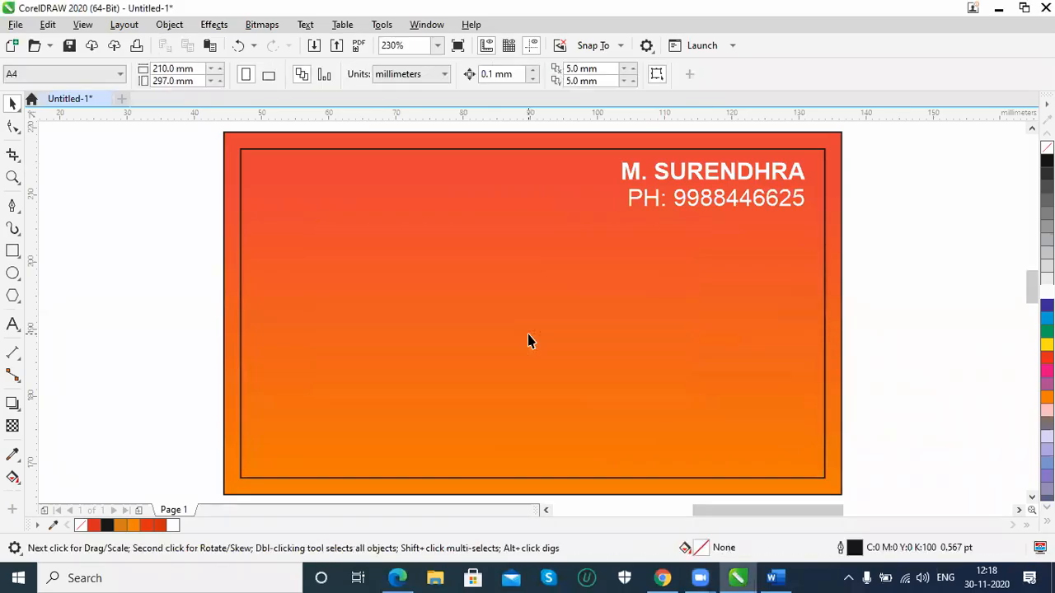
Fill the card's outer 92 × 54 mm rectangle with white and recolour the contact text black
left_click(375, 277)
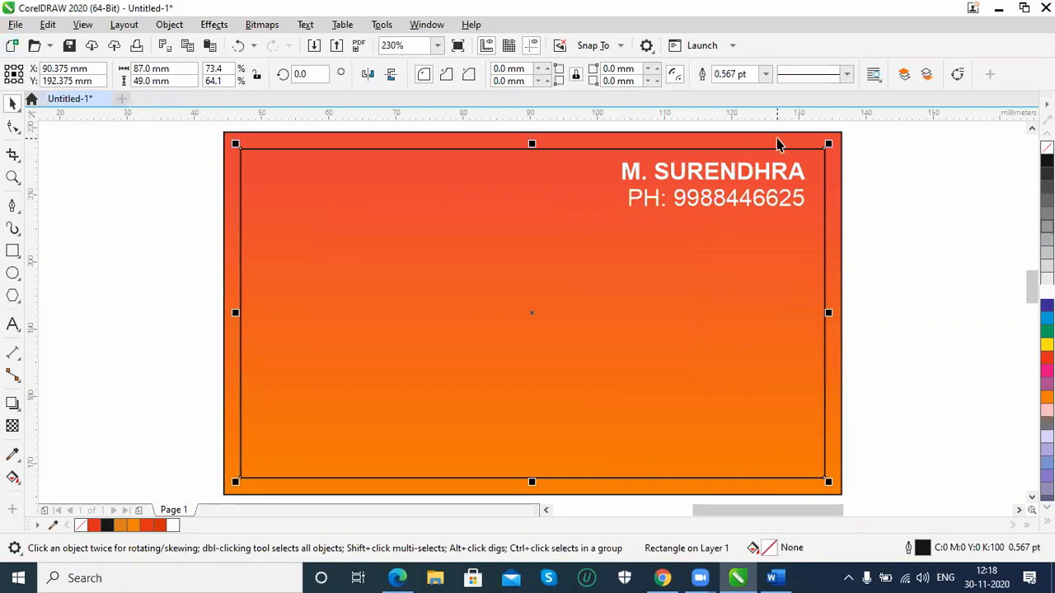
left_click(1047, 293)
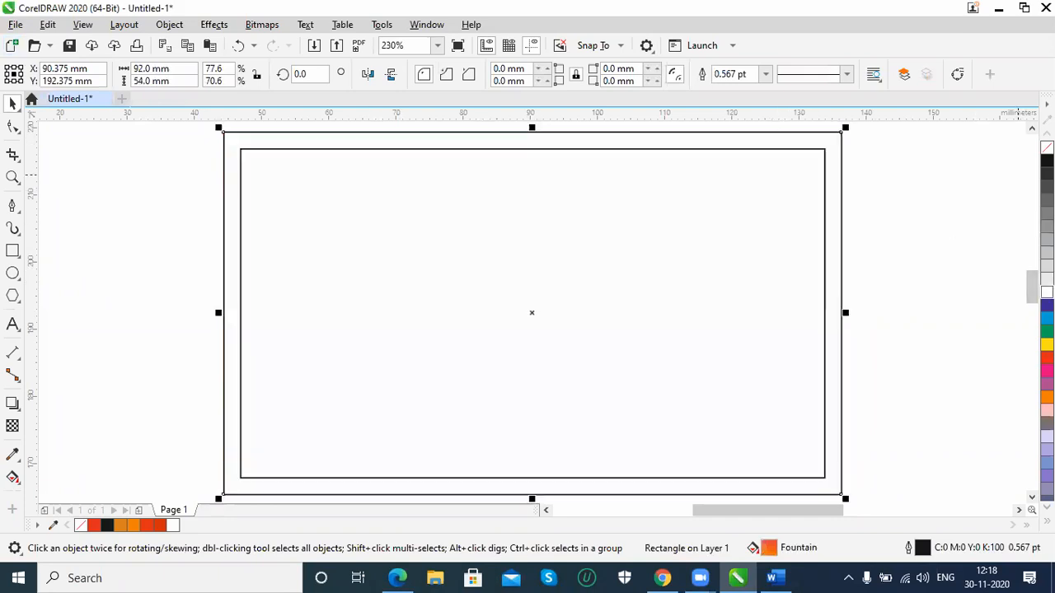
left_click(775, 192)
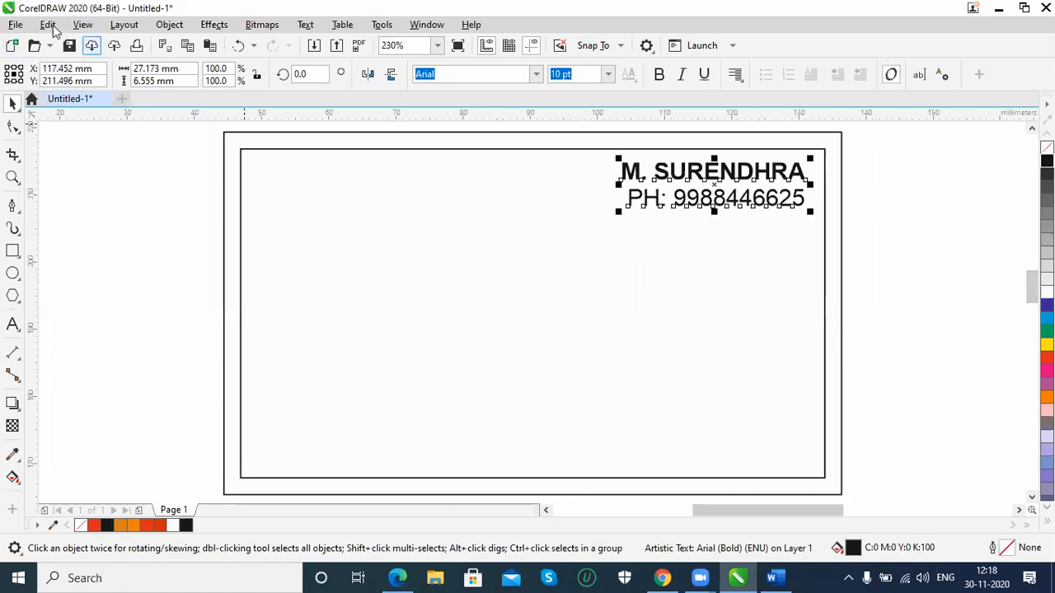
Import the houston-charter-buses-rental-bus picture and place it centred in the card's upper half, about 58 × 21 mm
left_click(16, 24)
left_click(48, 282)
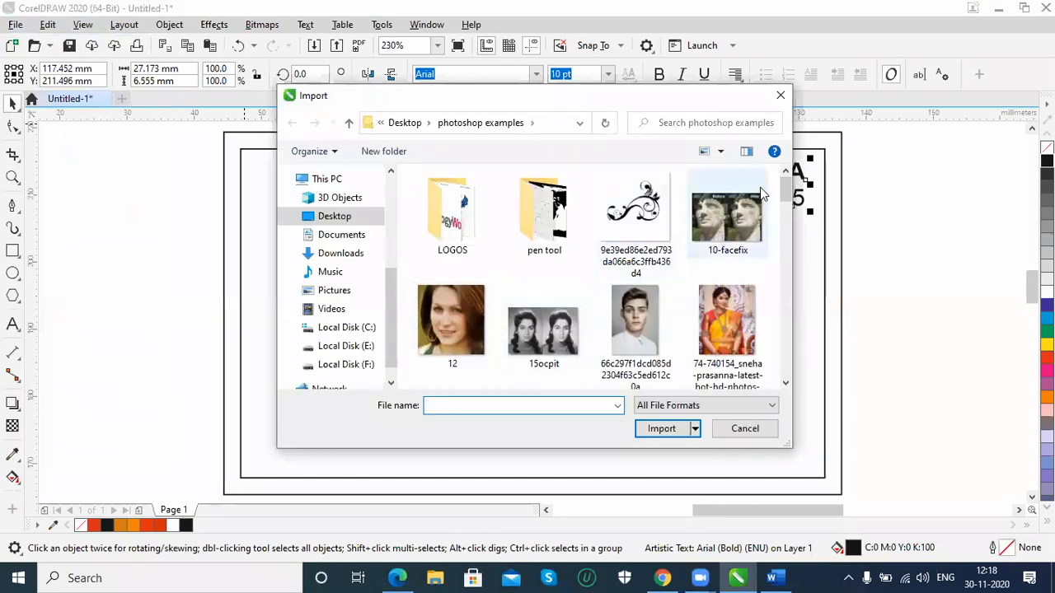
left_click_drag(788, 188, 785, 224)
double_click(568, 297)
left_click_drag(283, 221, 691, 424)
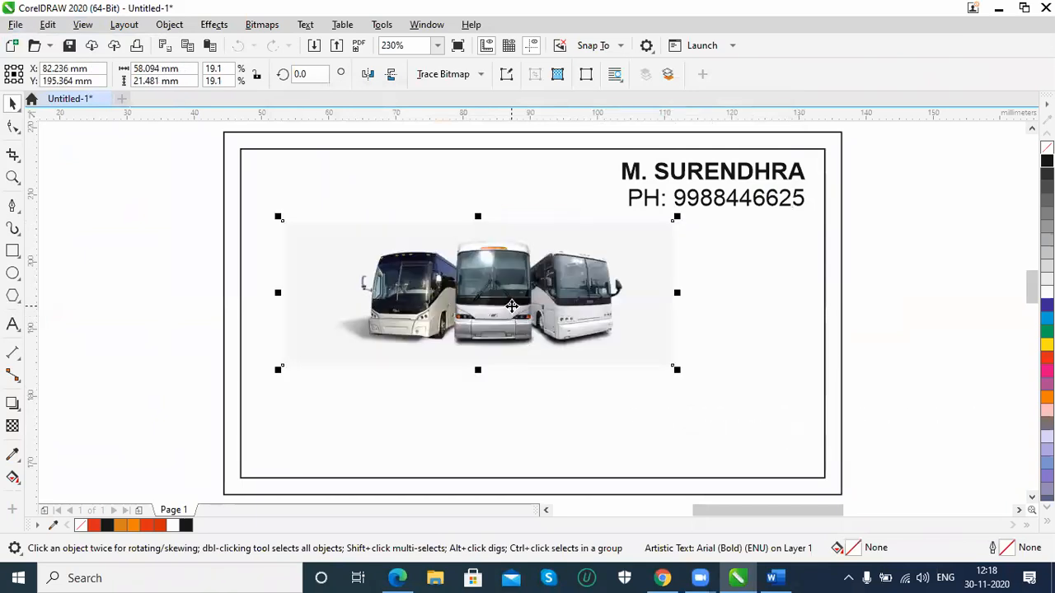
left_click_drag(560, 314, 564, 285)
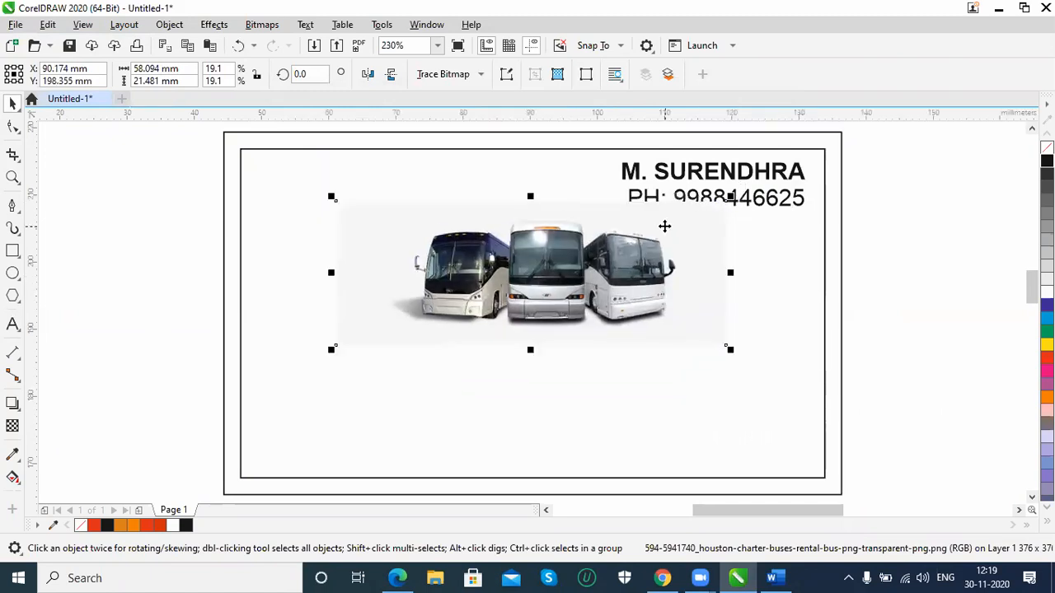
Order the three-bus picture behind the contact text but in front of the card background, and enlarge it slightly
right_click(631, 261)
mouse_move(693, 264)
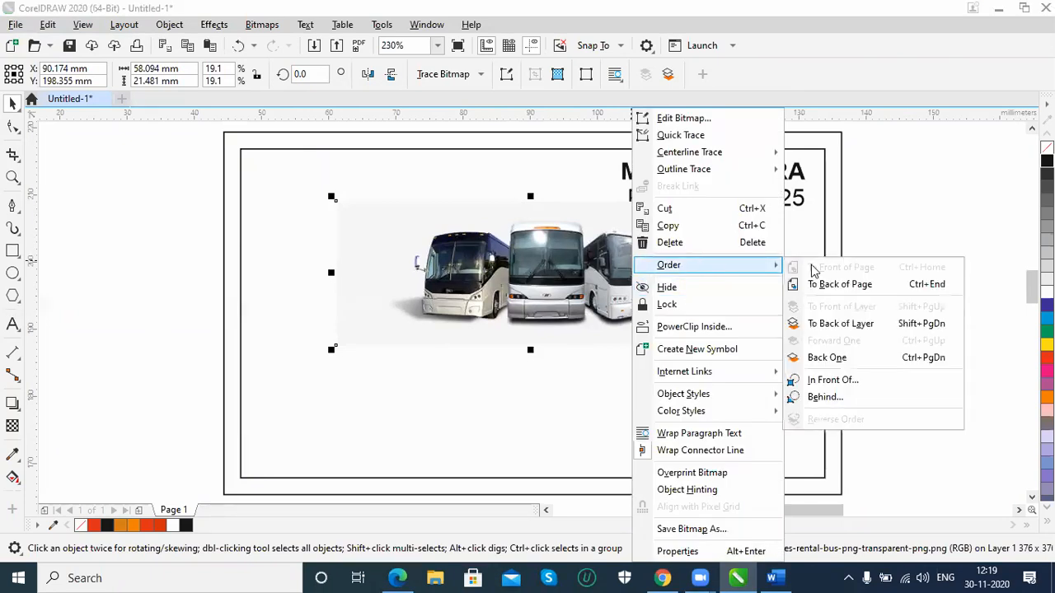
left_click(860, 323)
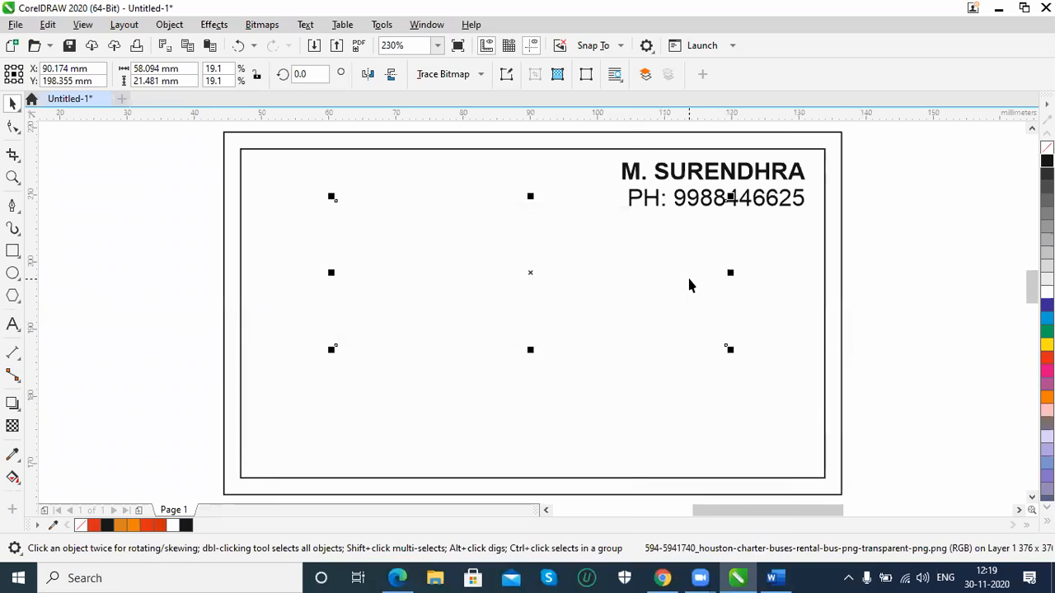
key("ctrl+Page_Up")
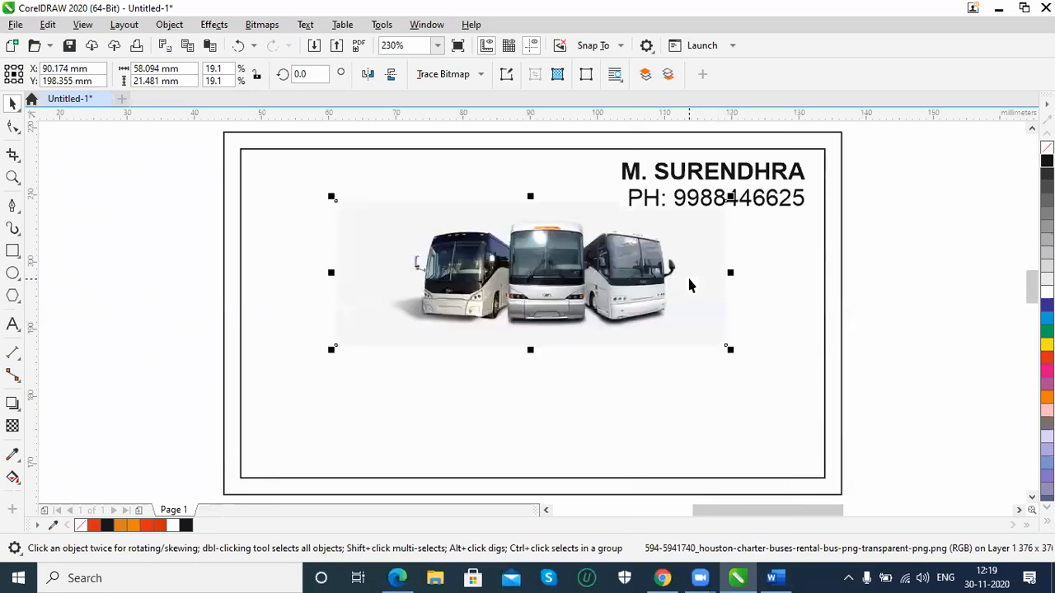
left_click_drag(730, 350, 750, 357)
left_click_drag(563, 289, 549, 284)
Lock the inner 87 × 49 mm frame rectangle
key("ctrl+z")
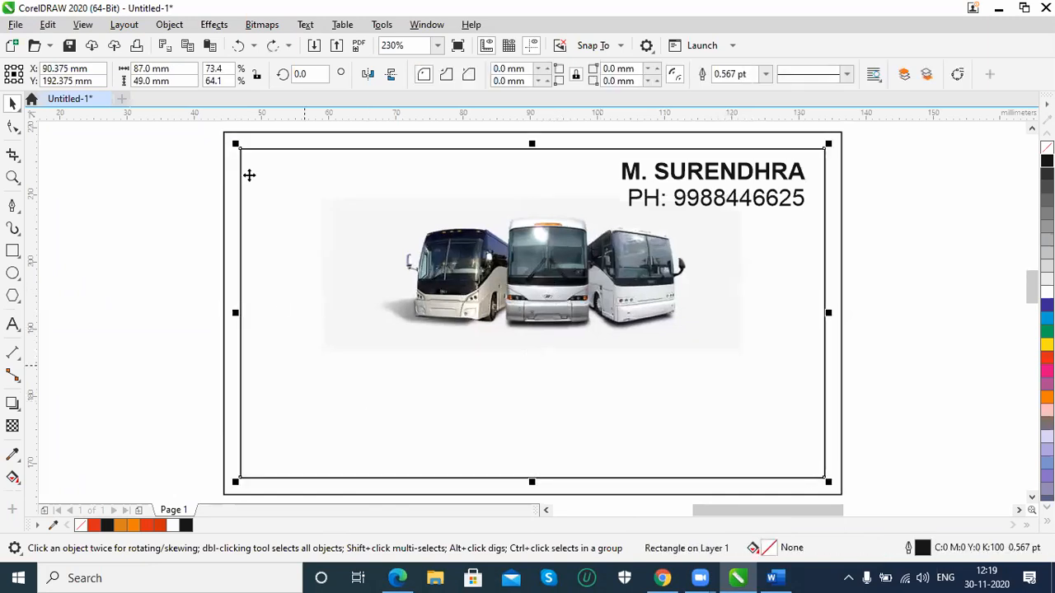
left_click(171, 26)
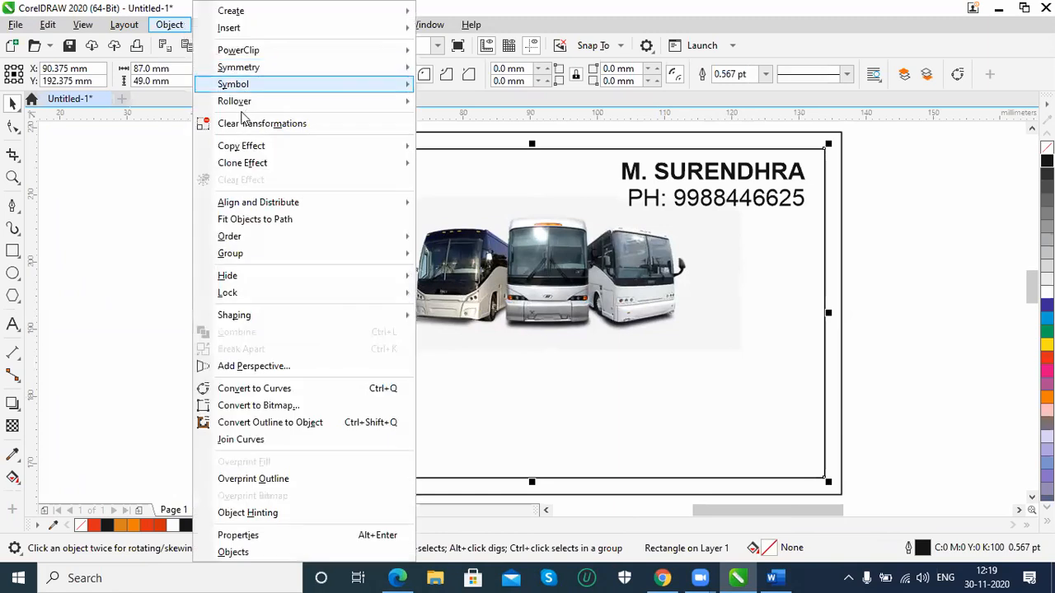
mouse_move(227, 295)
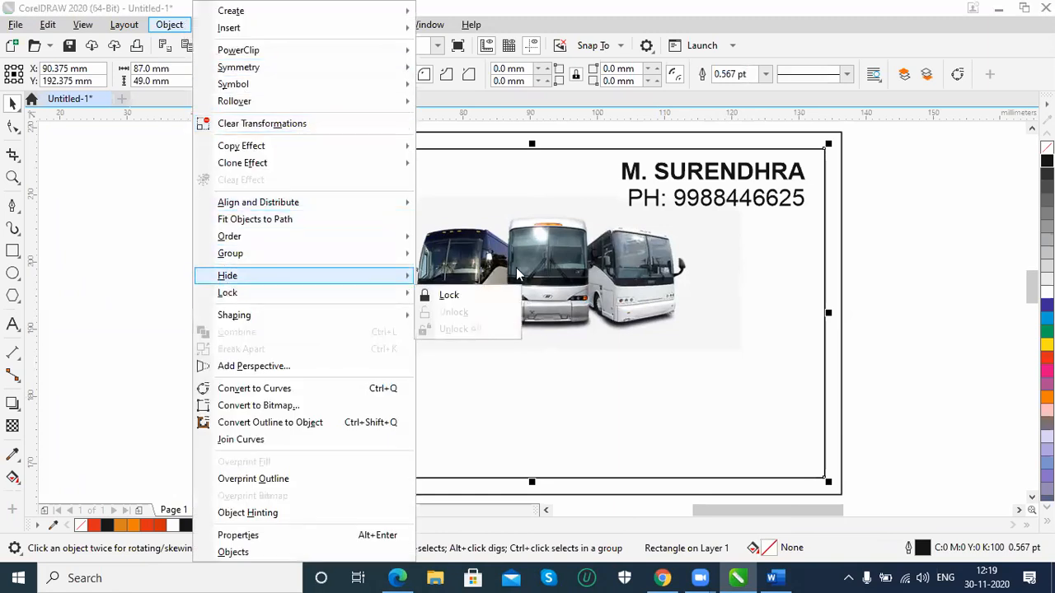
left_click(474, 299)
key("Escape")
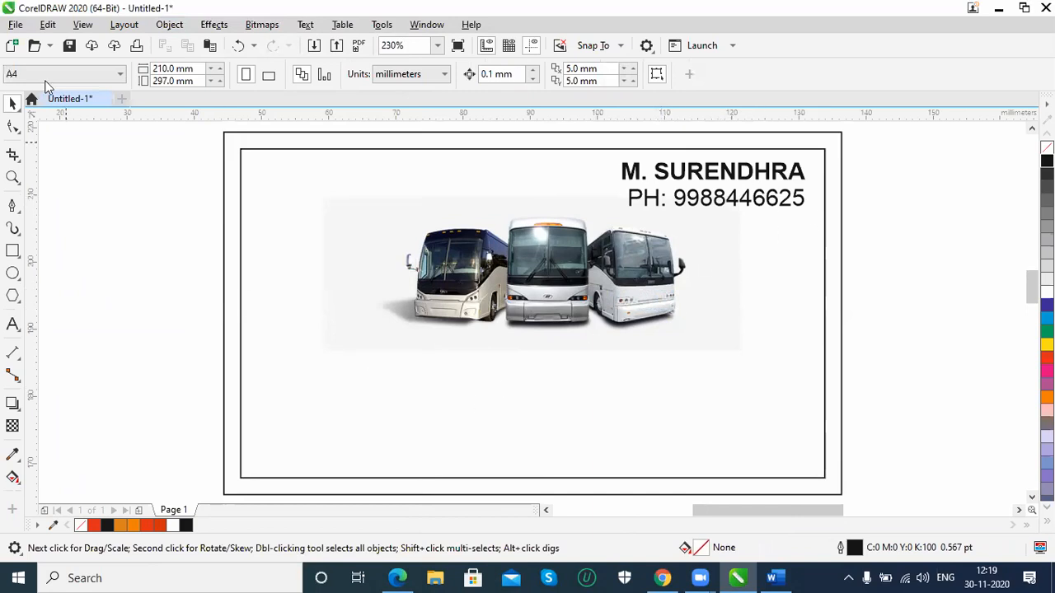
Add the text "SREE TRAVELS" centred just below the buses, scaled to about 50 × 5 mm
left_click(13, 324)
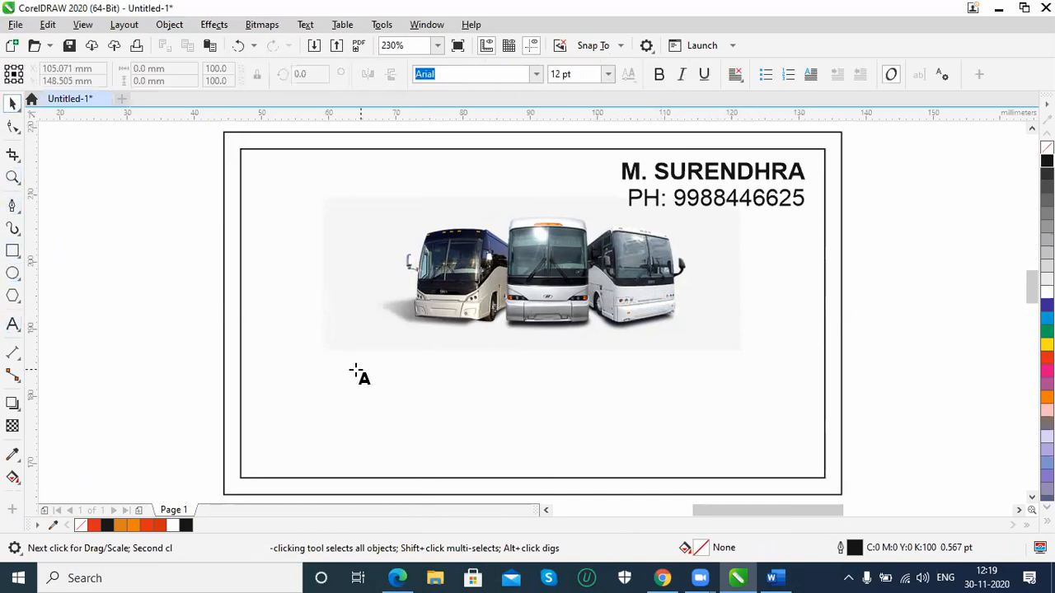
left_click(323, 372)
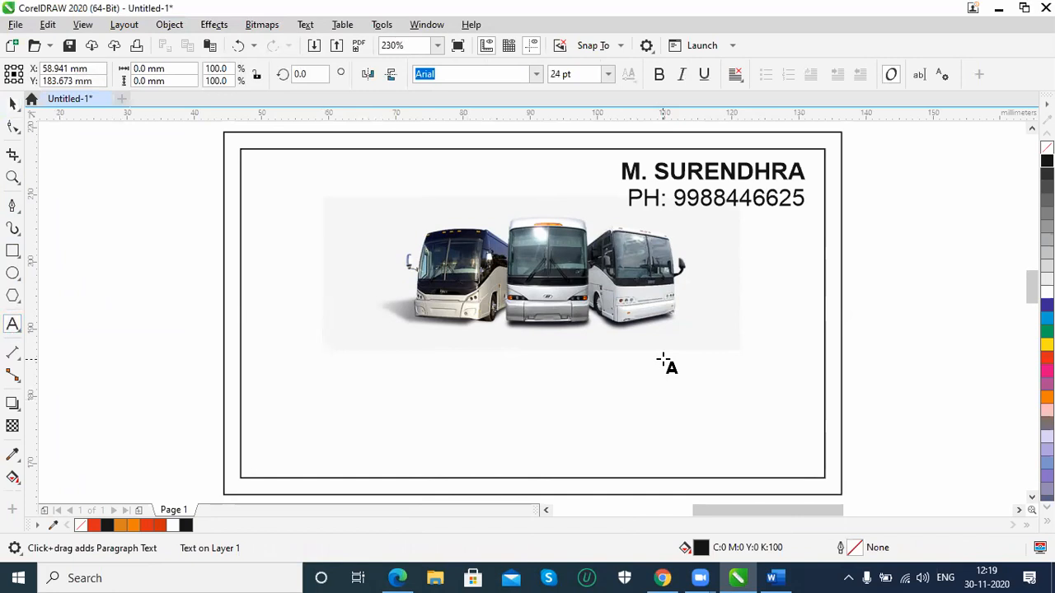
type("SREE TRAVELS")
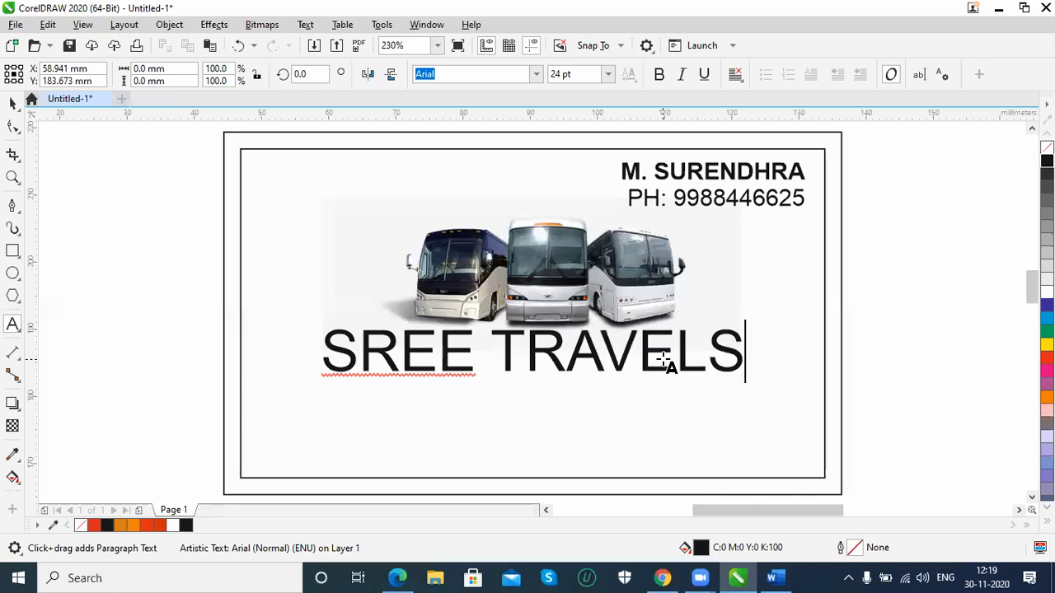
key("ctrl+space")
mouse_move(746, 323)
left_mouse_down()
mouse_move(730, 333)
mouse_move(746, 333)
left_mouse_up()
left_click_drag(663, 364, 674, 366)
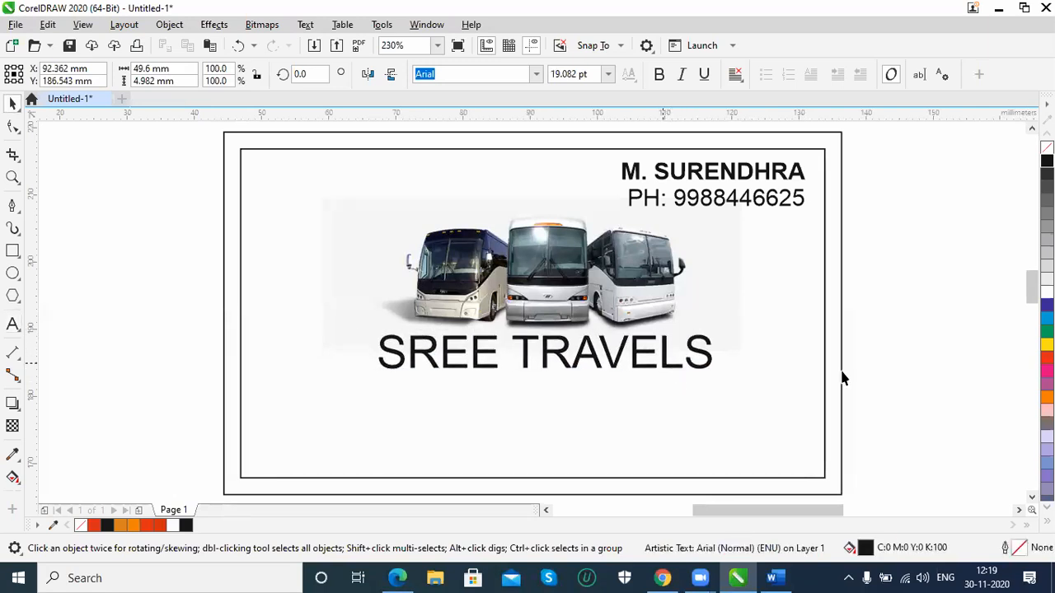
Set the "SREE TRAVELS" title in Algerian and enlarge it to about 61 × 8 mm under the buses
left_click(537, 75)
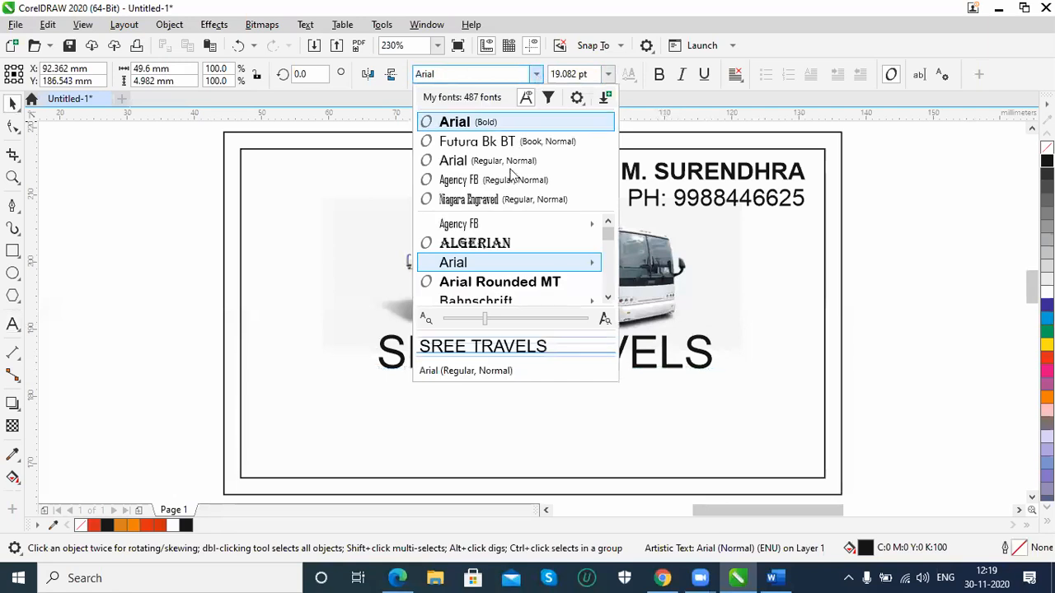
left_click(489, 246)
left_click_drag(699, 331, 745, 298)
left_click_drag(655, 353, 659, 352)
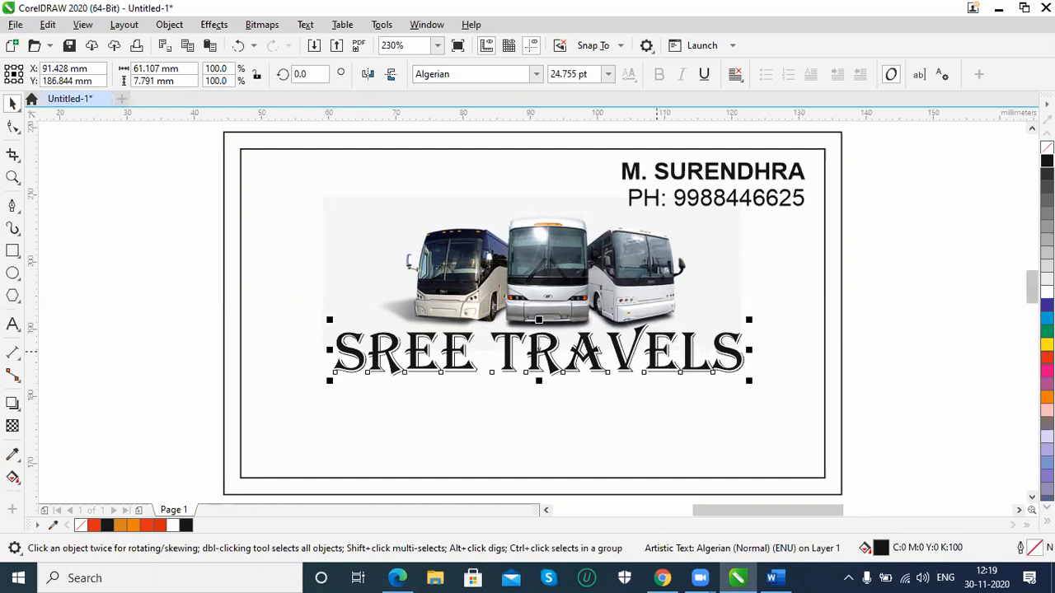
Colour the "SREE TRAVELS" title red and nudge it down about 1.3 mm
left_click(1047, 358)
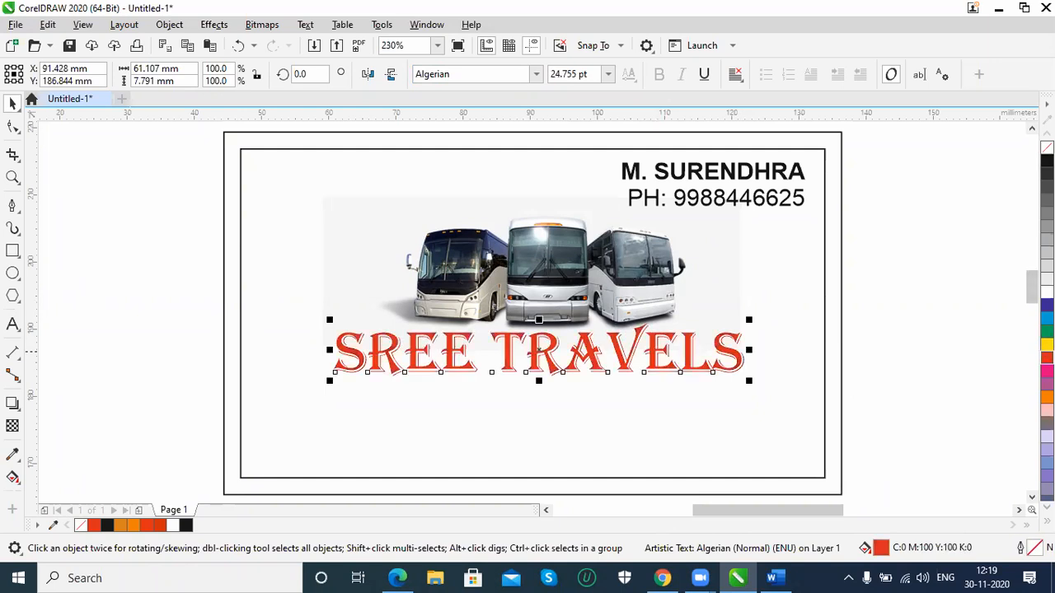
left_click(928, 377)
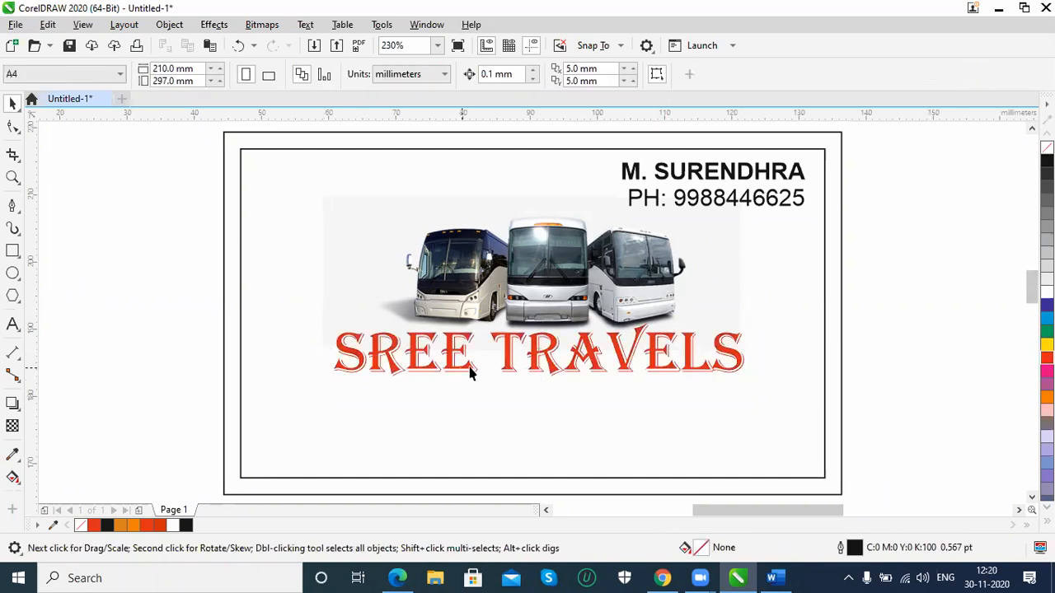
left_click(556, 373)
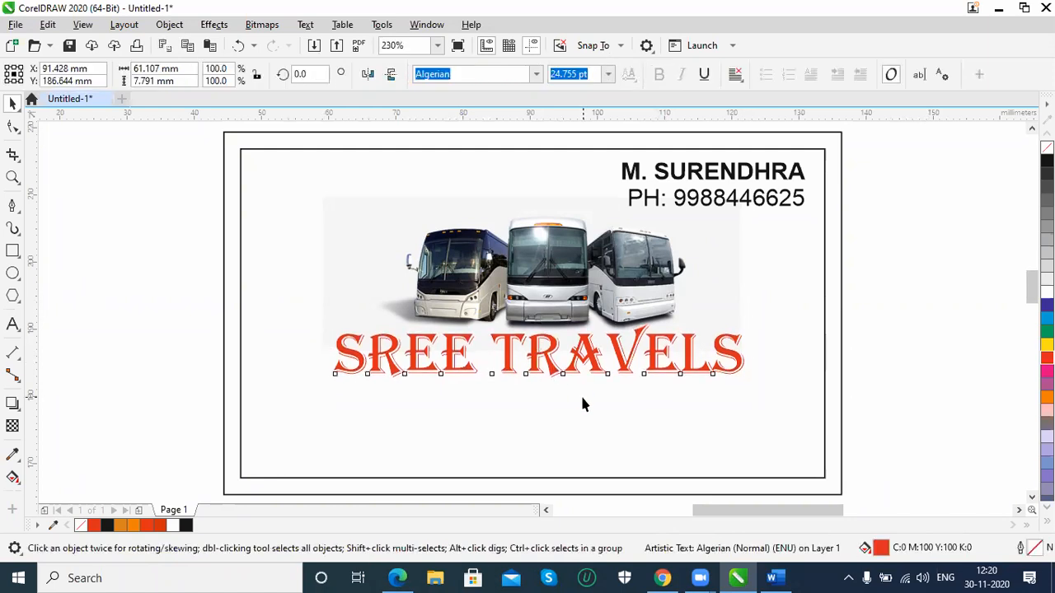
key("Down")
key("Down")
key("Down")
key("Down")
key("Down")
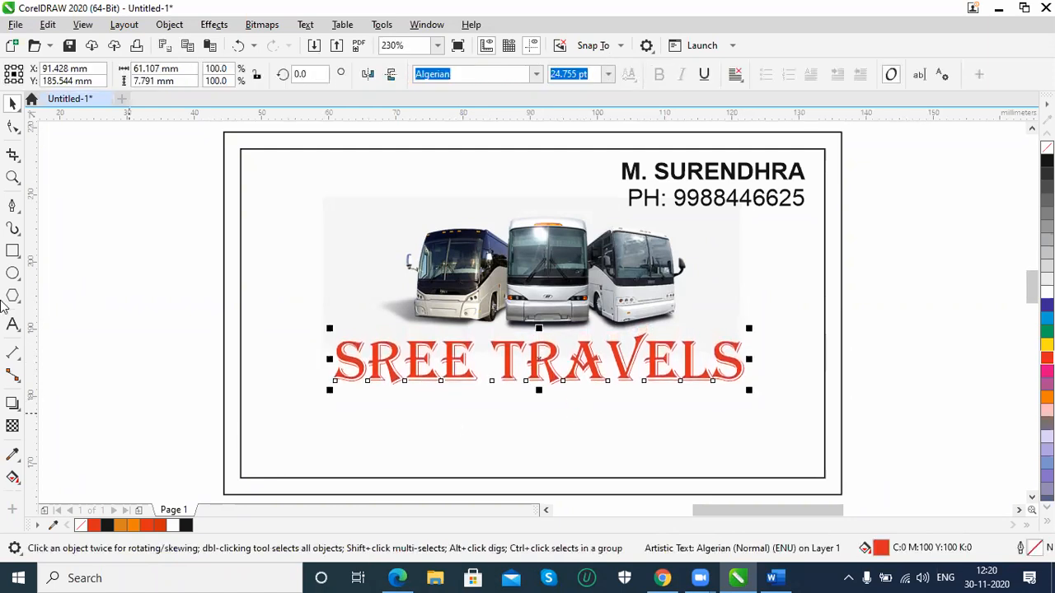
Draw a rectangle about 92 × 13 mm across the card's bottom edge, filled with cyan and without an outline
left_click(12, 251)
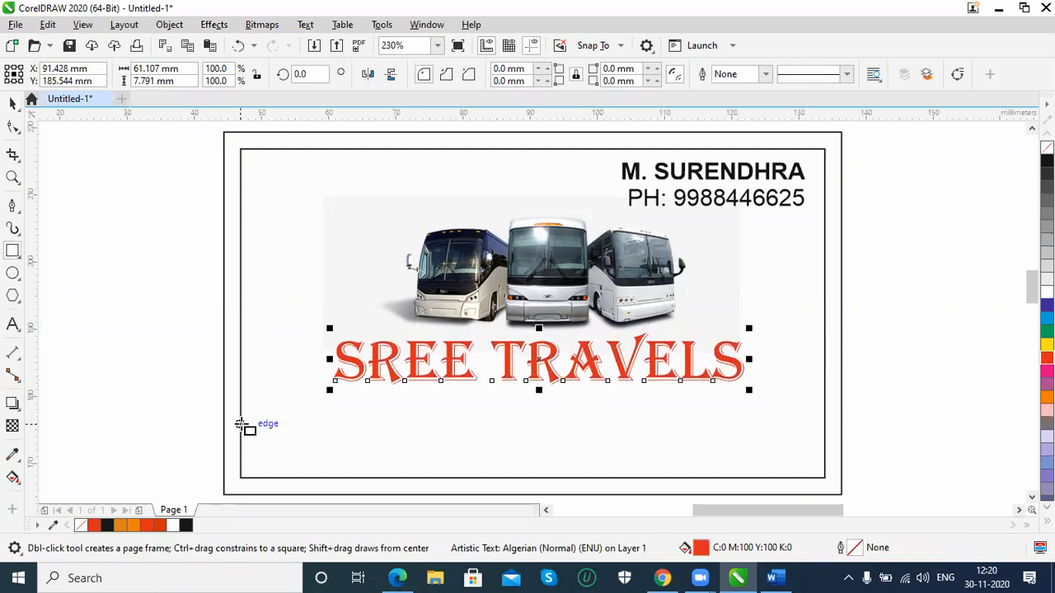
left_click_drag(223, 410, 841, 432)
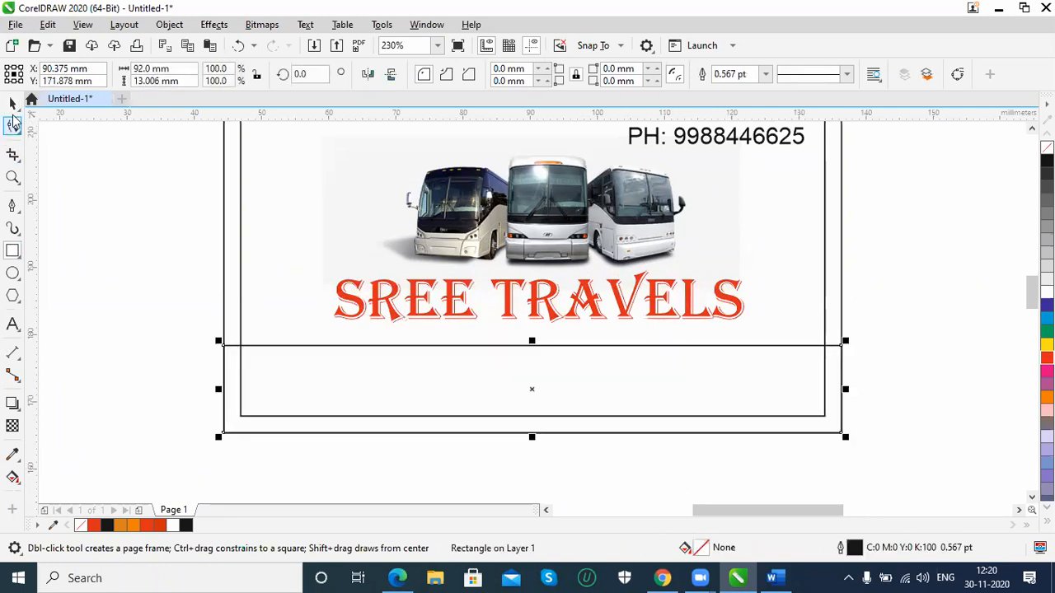
left_click(12, 103)
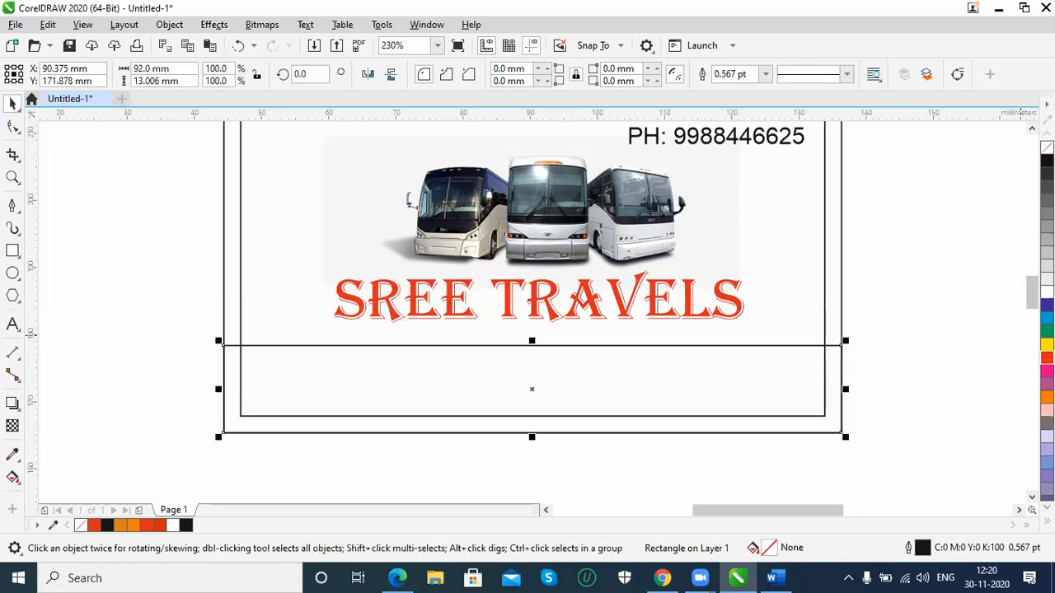
left_click(1047, 318)
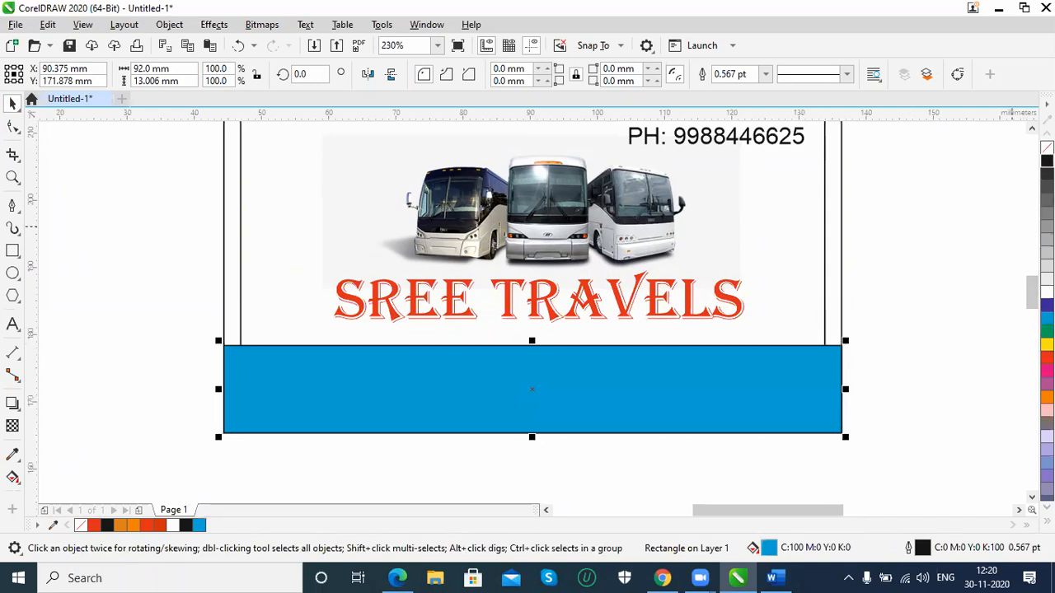
right_click(1047, 148)
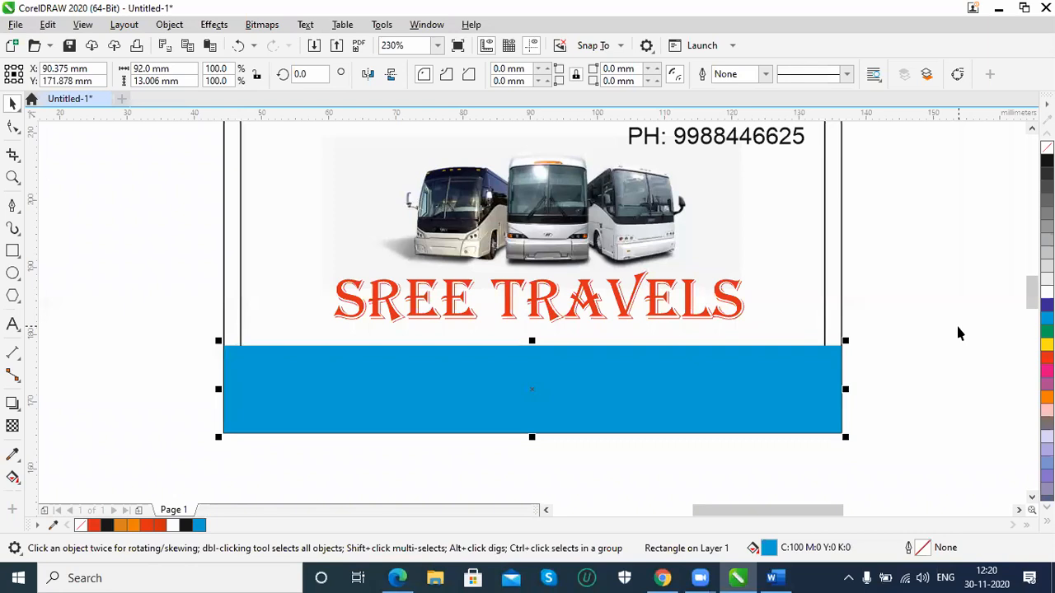
Order the cyan band behind the inner frame but in front of the card background
key("shift+Page_Down")
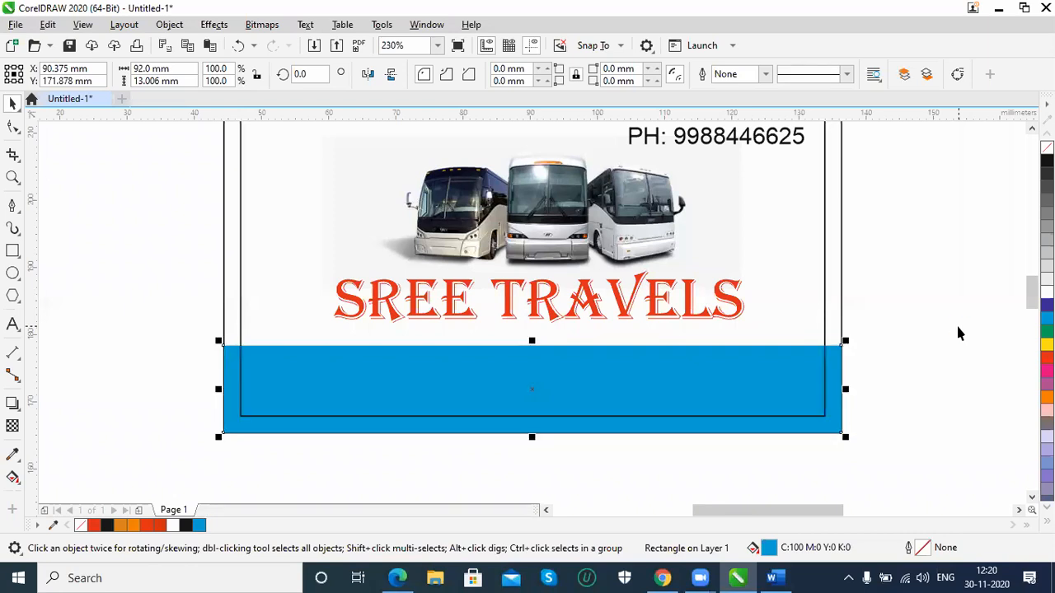
key("ctrl+Page_Down")
key("ctrl+Page_Up")
Add the text "Address" in 24 pt Arial at the start of the cyan band
scroll(399, 434, "up", 1)
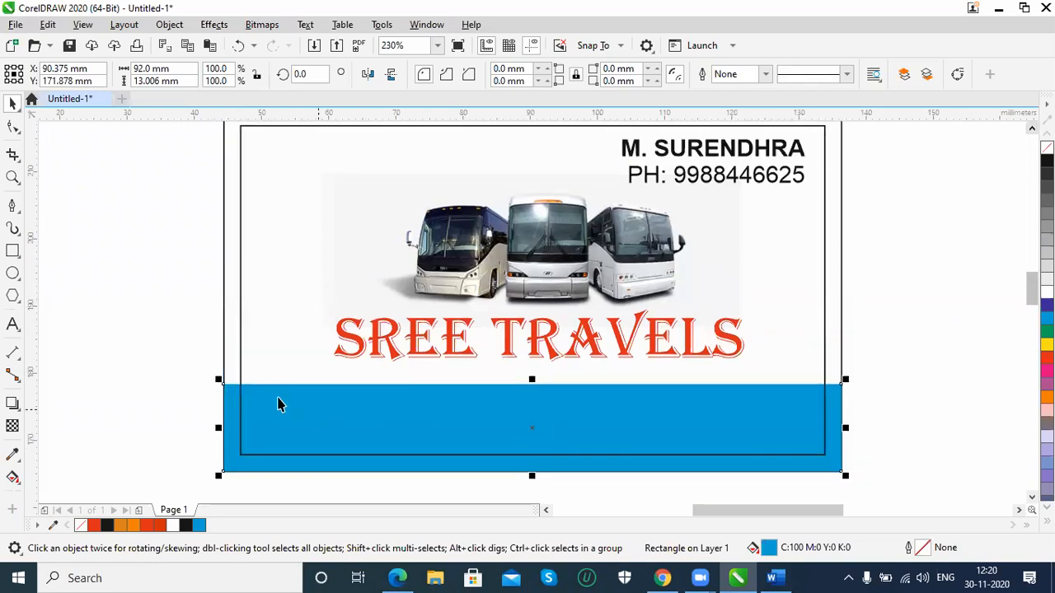
left_click(12, 325)
left_click(277, 405)
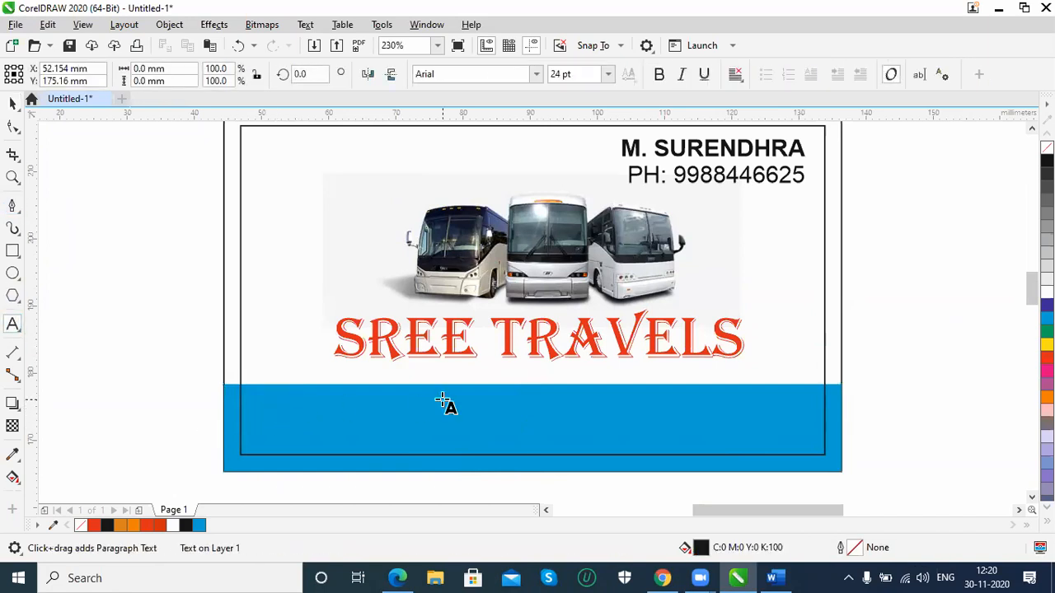
type("Address")
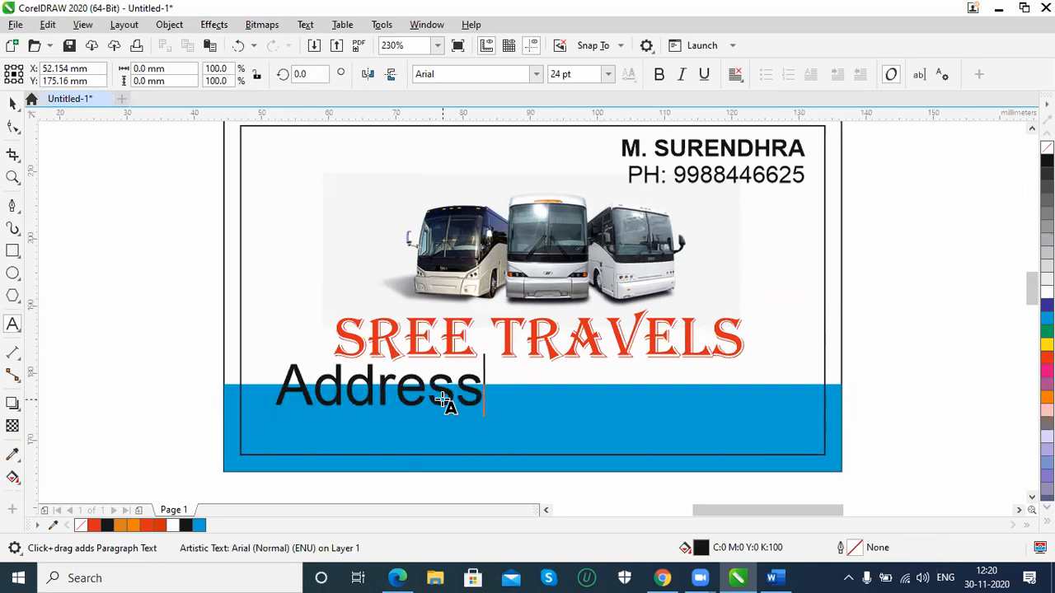
key("ctrl+space")
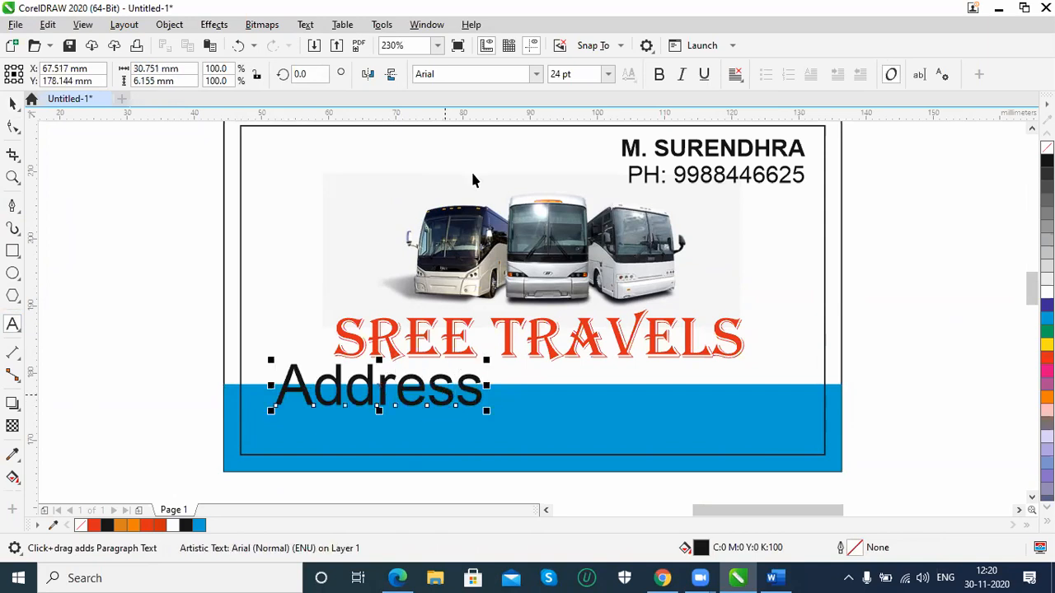
Set the "Address" text's font size to 8 pt
key("ctrl+a")
type("8")
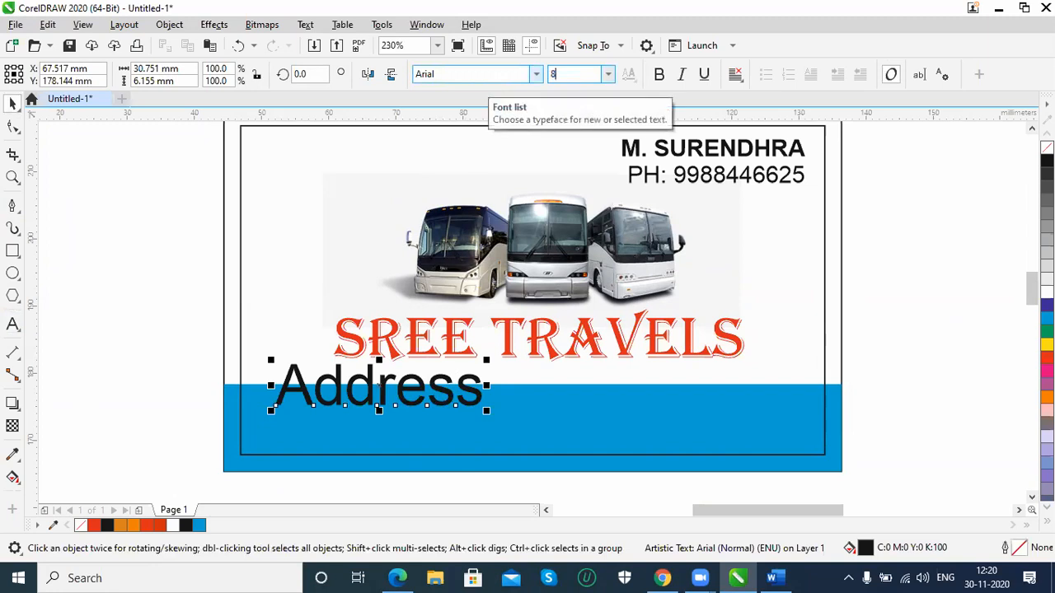
key("Return")
Extend the "Address" text with a hyphen and comma-separated x placeholders over three lines, ending with a hyphen and the postal code
double_click(335, 401)
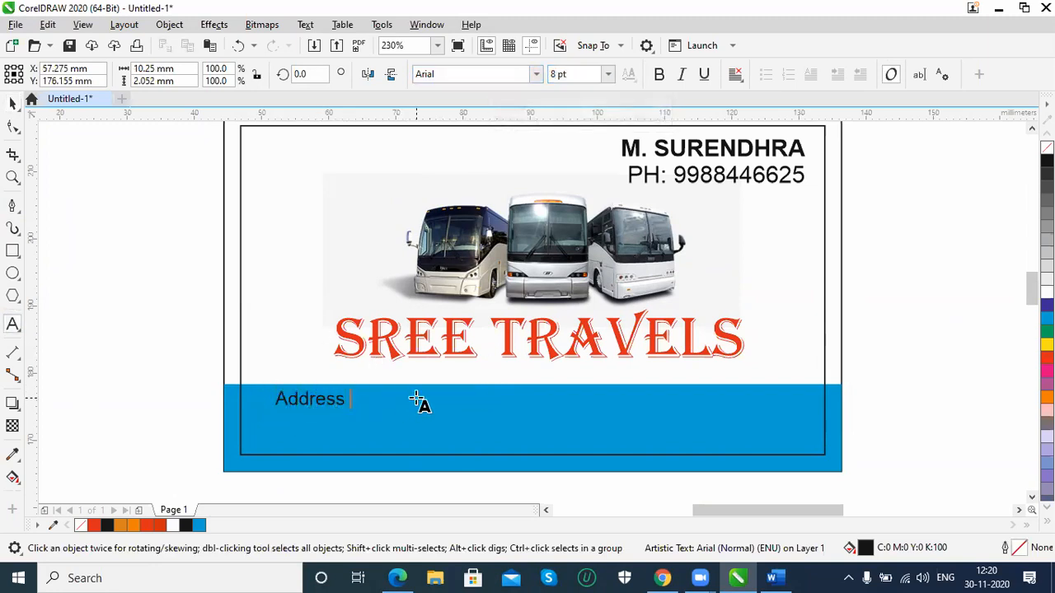
type("- x")
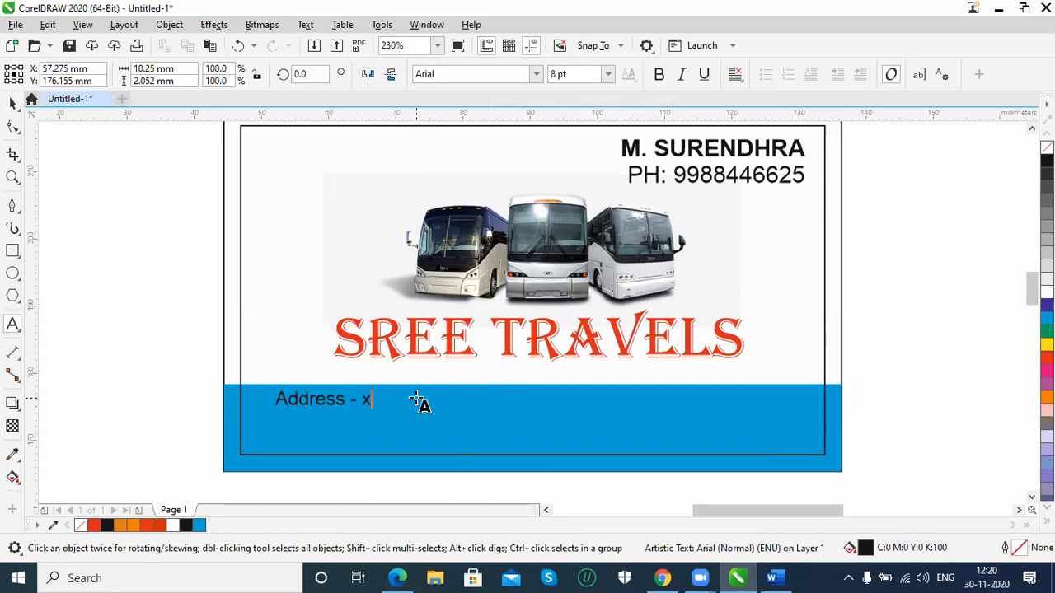
type("xxxxxxxxxxxxx,xxxxxxxxxxxxxx")
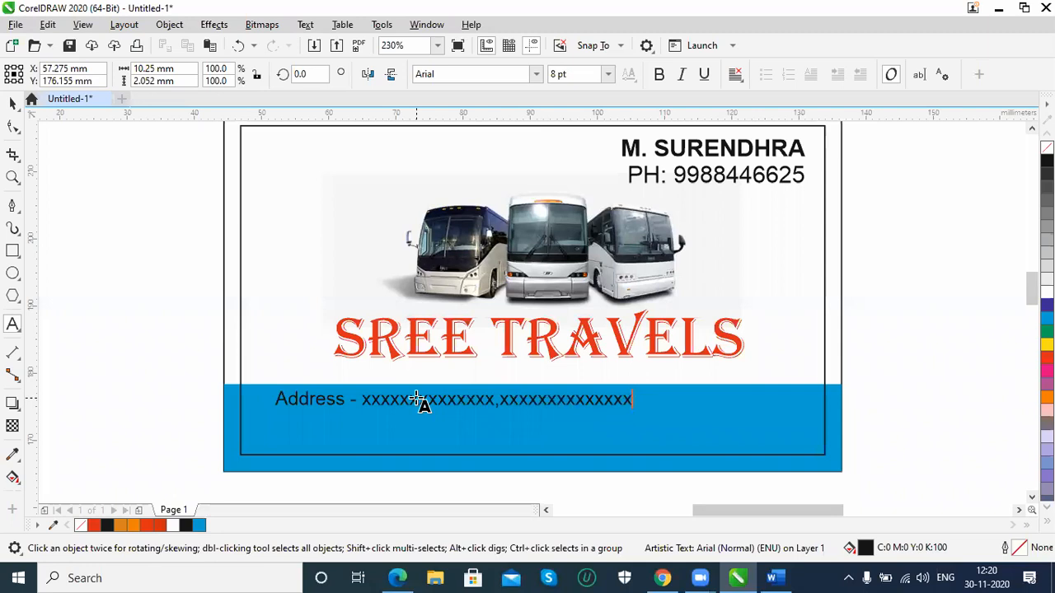
type(",")
key("Return")
type("xxxxxxxx,xxxxxxxxxxxx,")
key("Return")
type("xxxxxxxxxxx")
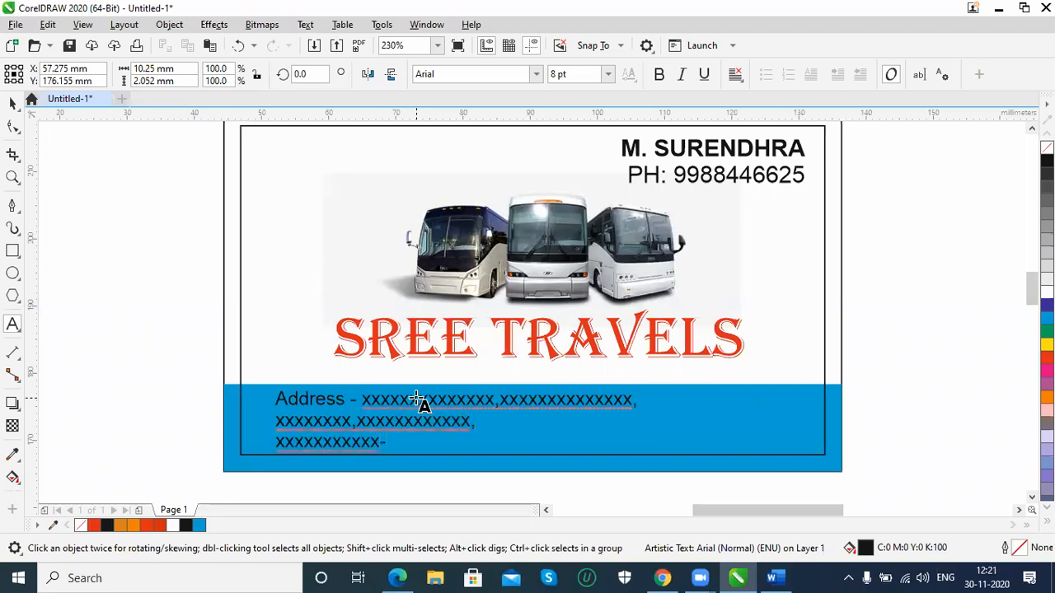
type("-522008")
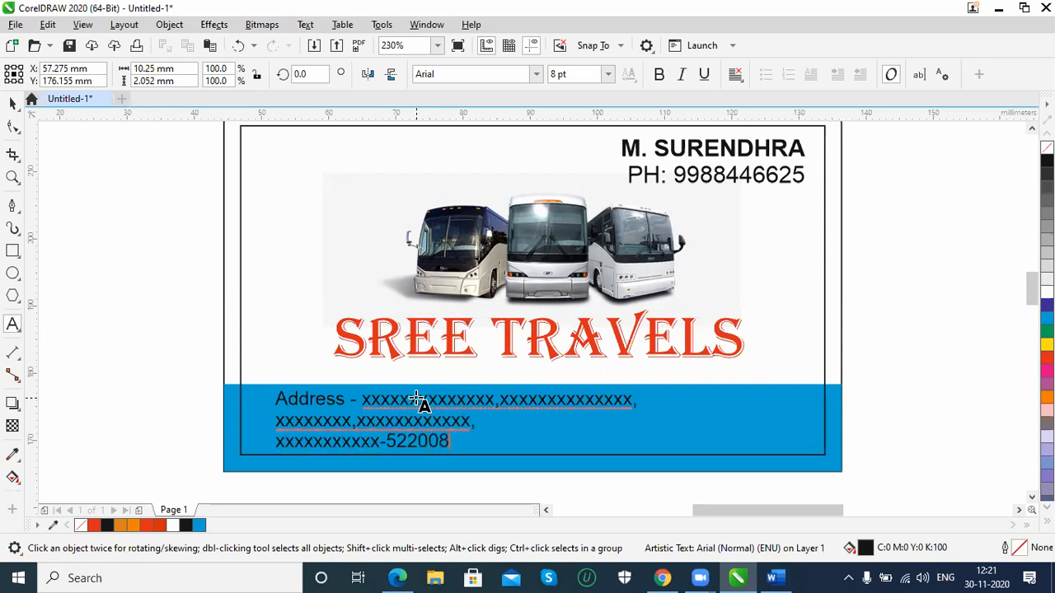
Centre-align the three lines of the address text
key("ctrl+space")
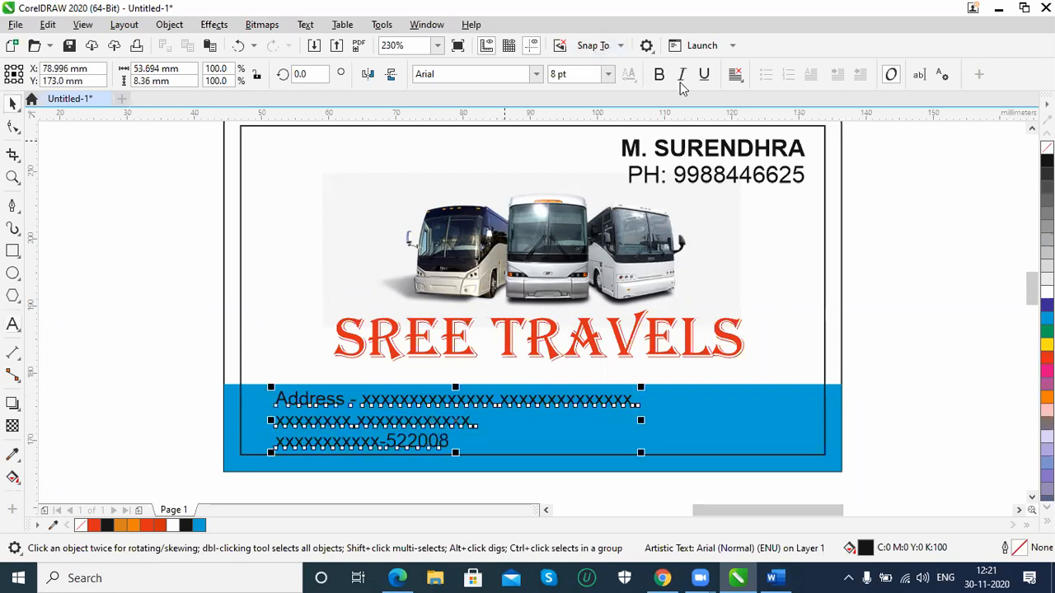
left_click(736, 75)
left_click(755, 129)
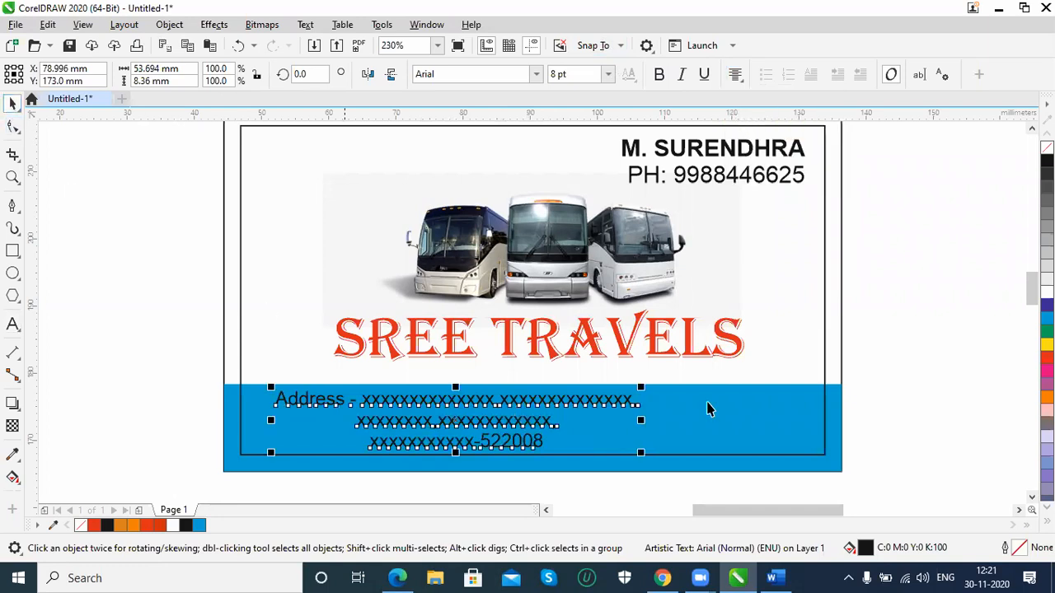
key("Escape")
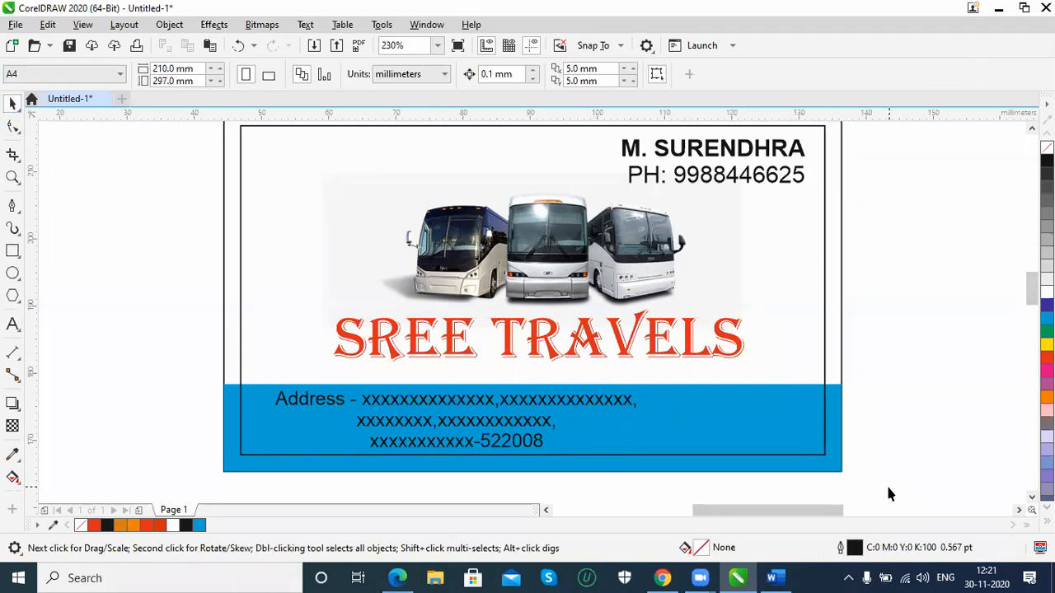
Align the cyan band and the address text by their centres, both horizontally and vertically
left_click(829, 468)
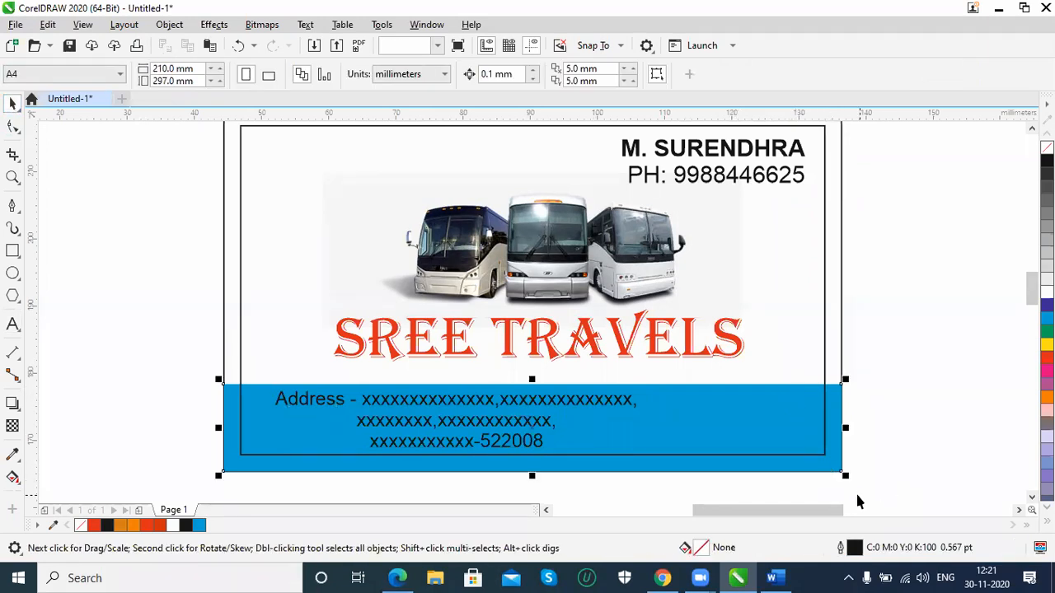
left_click(587, 406, "shift")
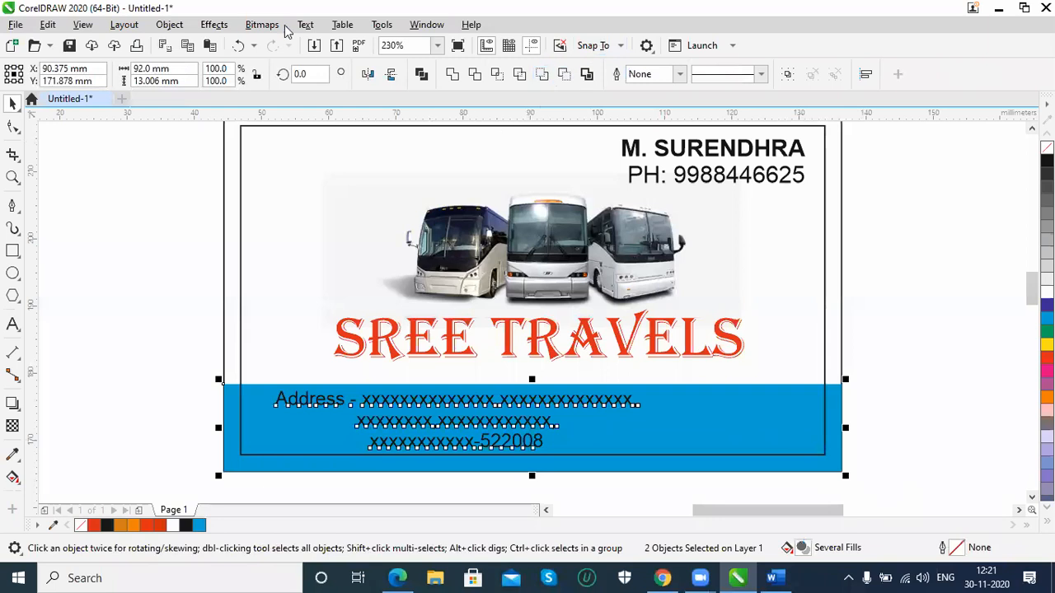
key("c")
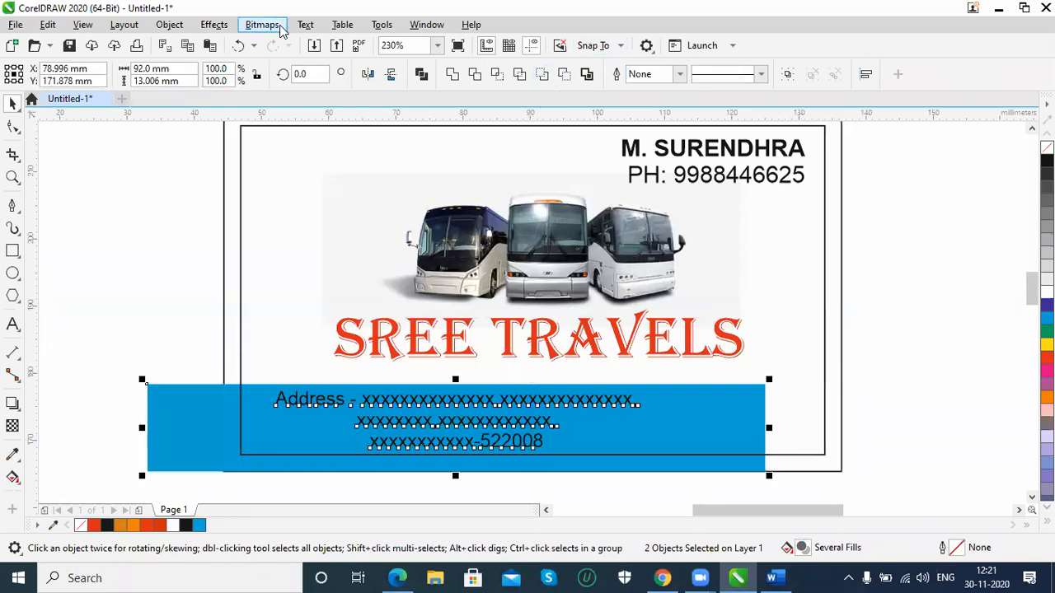
key("e")
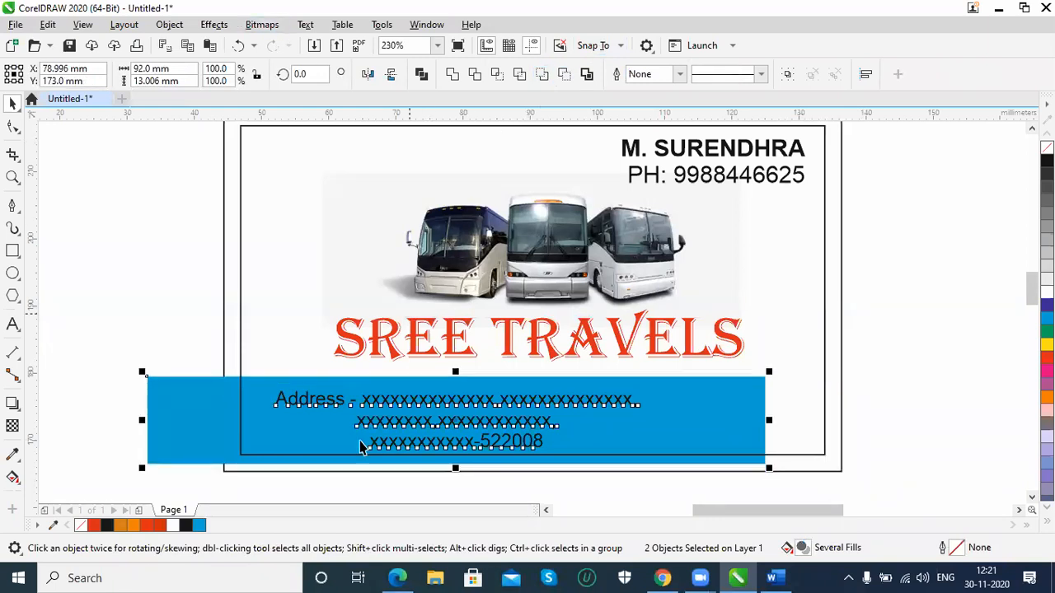
Move the band with its address text back onto the card's bottom edge and enlarge the address text to fill the band better
key("Right")
key("Right")
key("Right")
key("Right")
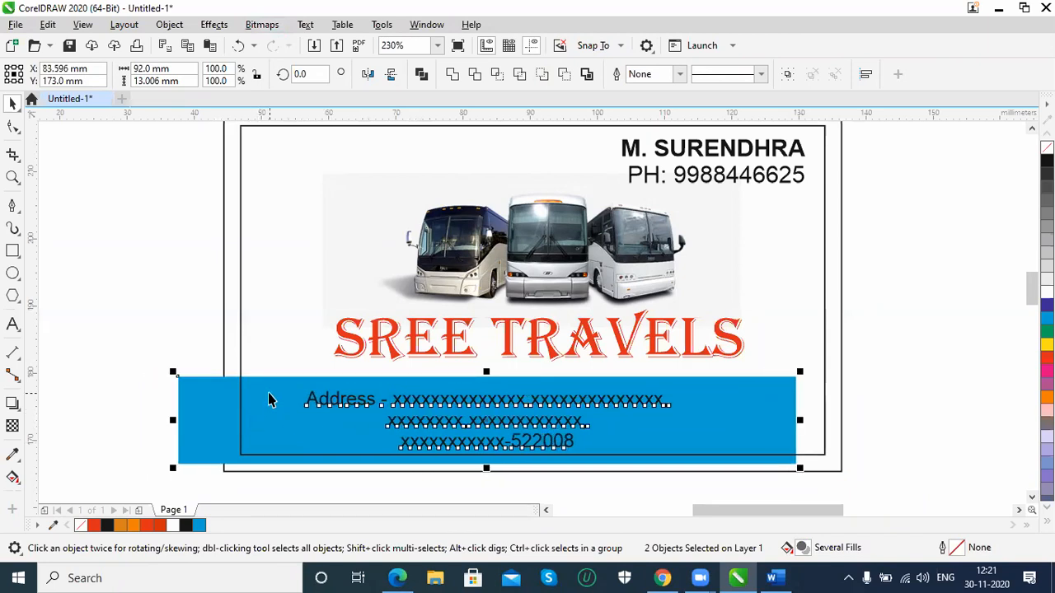
left_click_drag(321, 408, 367, 412)
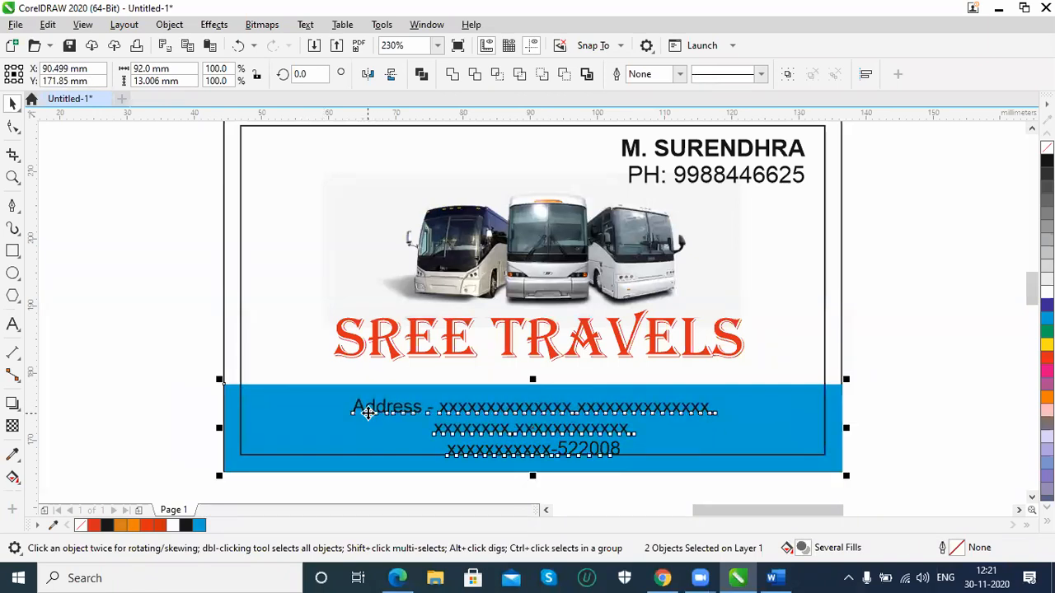
left_click(890, 360)
left_click(586, 410)
left_click_drag(719, 395, 807, 401)
Unlock the card's inner frame rectangle and delete it
left_click(819, 129)
left_click(824, 133)
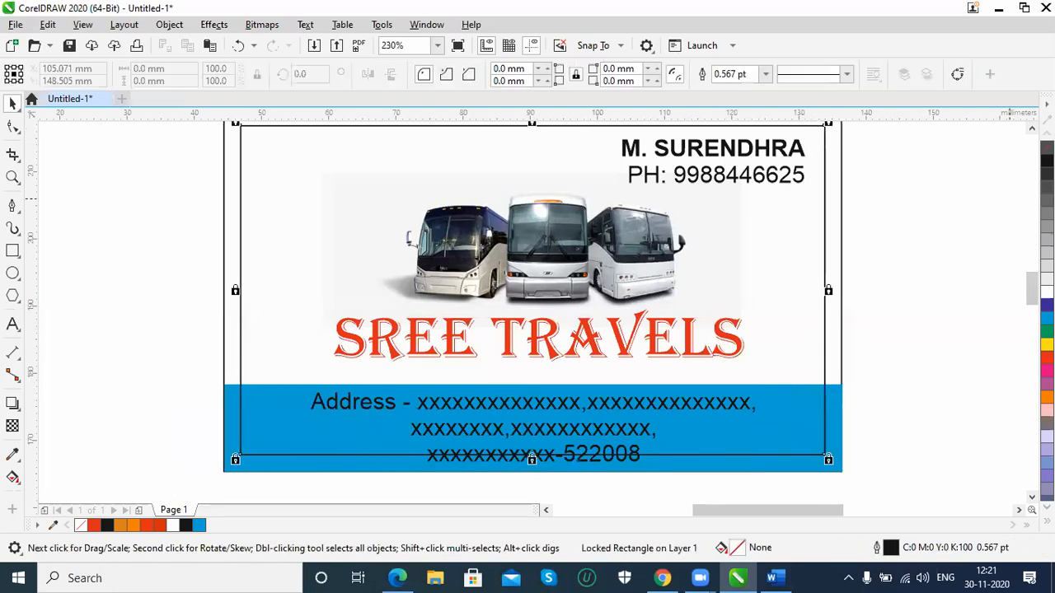
left_click(1032, 129)
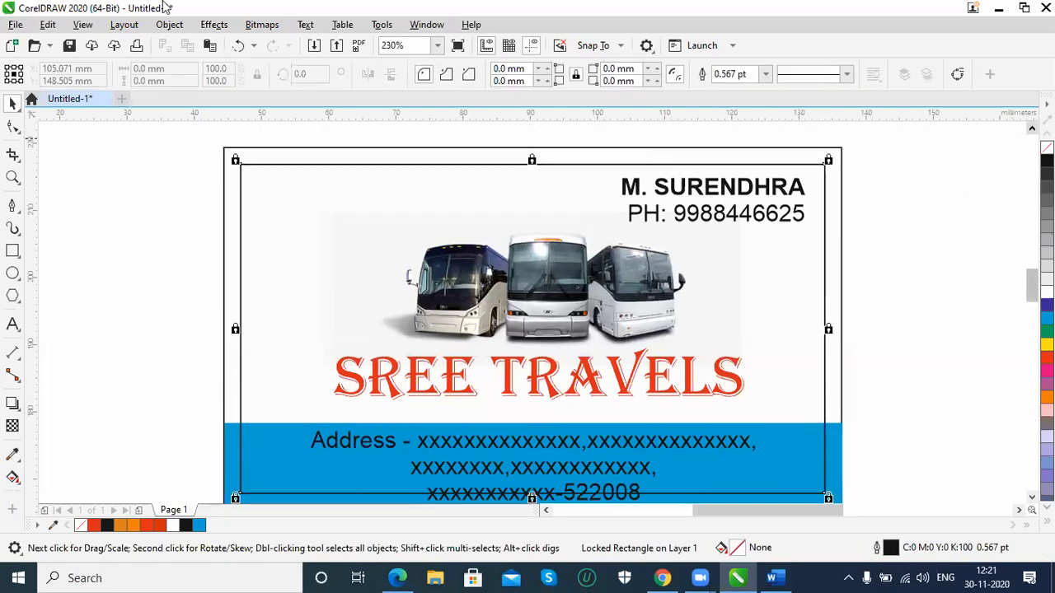
left_click(214, 25)
mouse_move(169, 25)
mouse_move(251, 297)
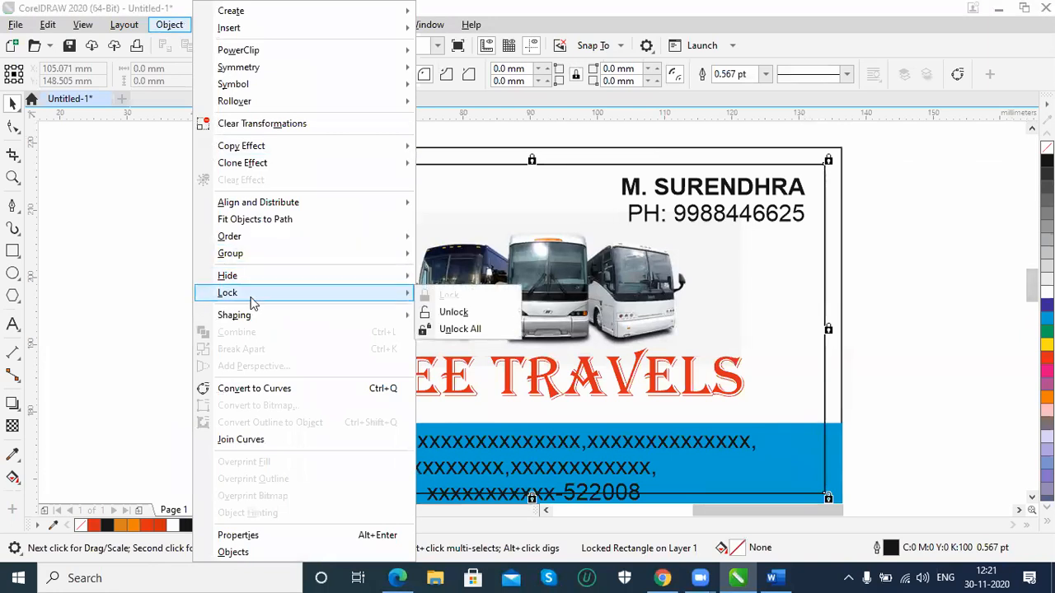
left_click(449, 313)
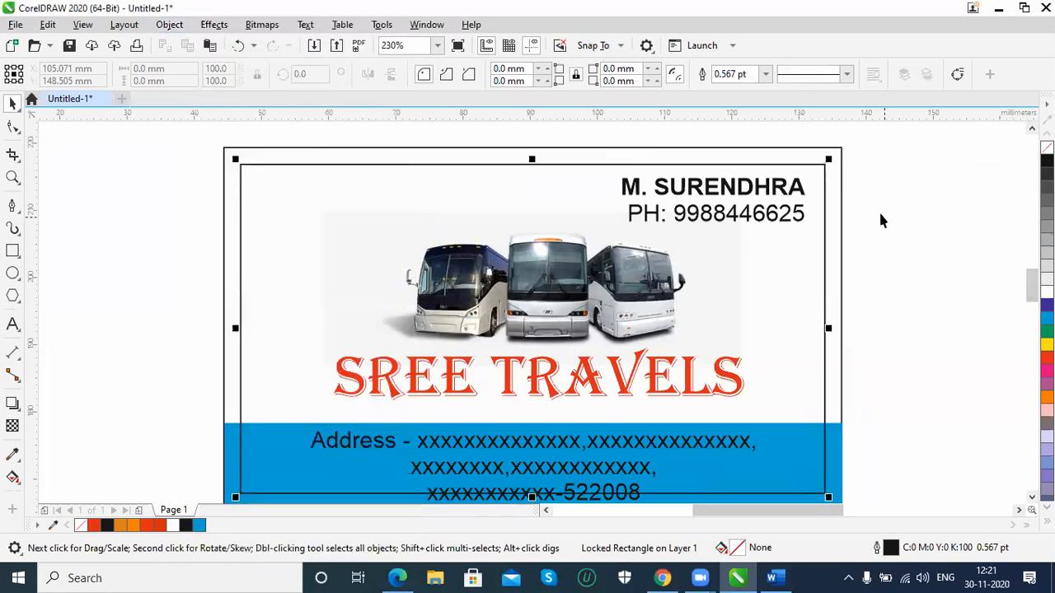
left_click(880, 214)
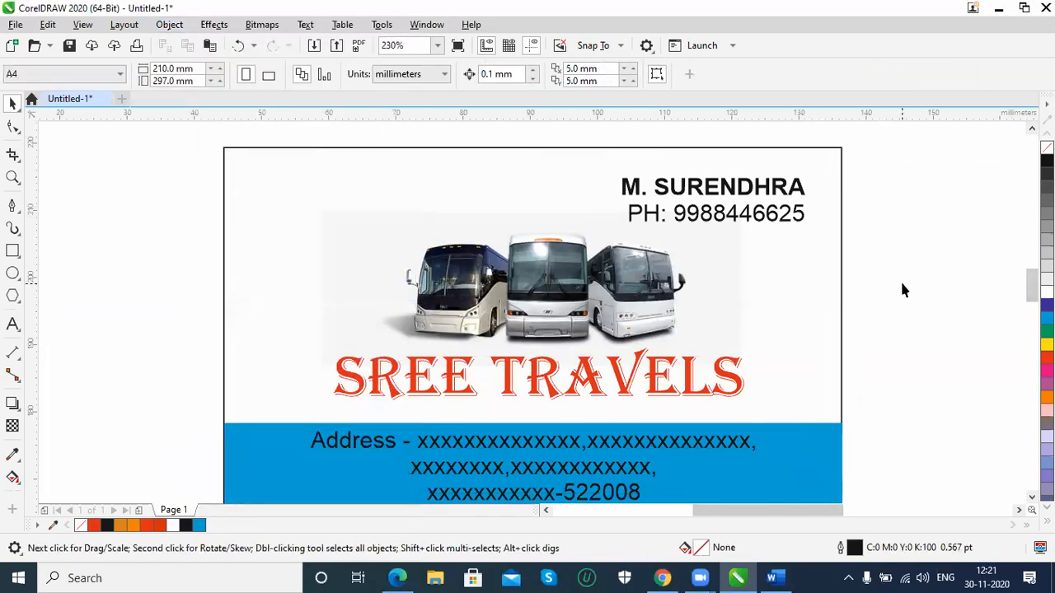
Move all the card's objects to the page's upper-left corner and group them
left_click(577, 302)
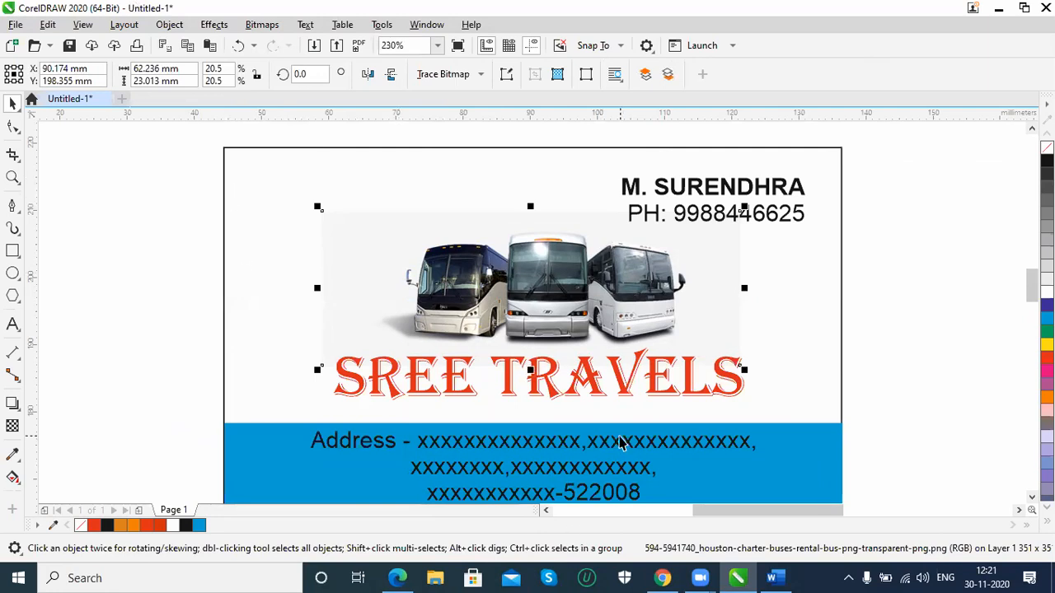
key("shift+F4")
left_click_drag(407, 210, 669, 363)
left_click_drag(518, 290, 473, 207)
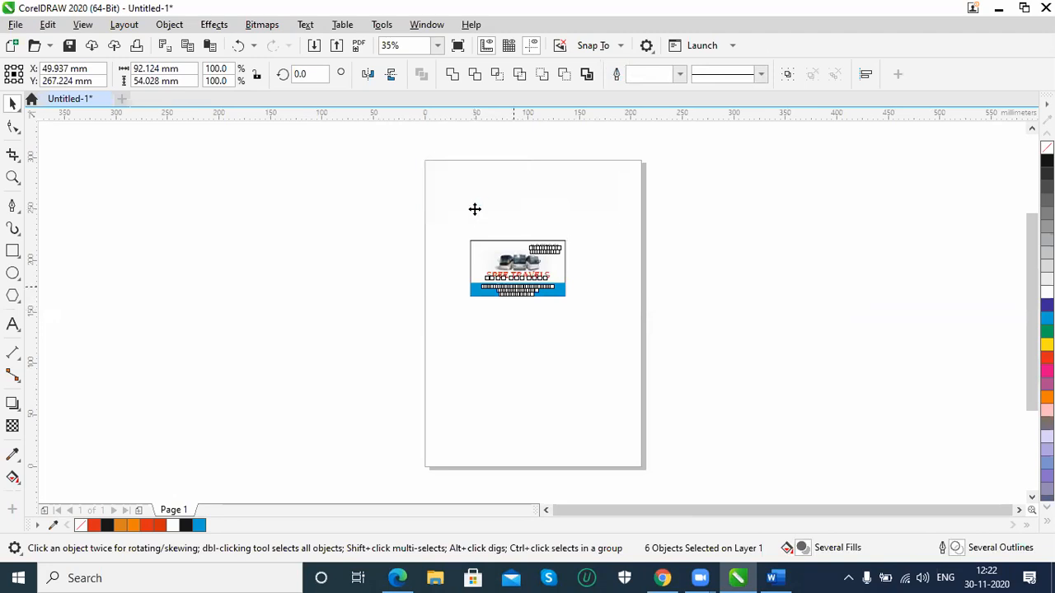
key("ctrl+g")
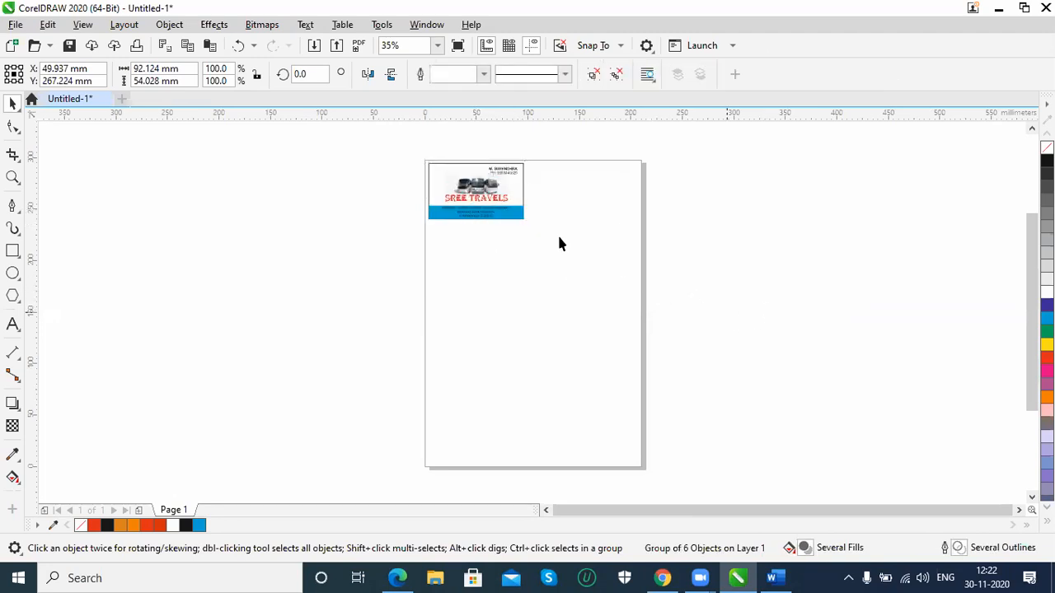
key("shift+F2")
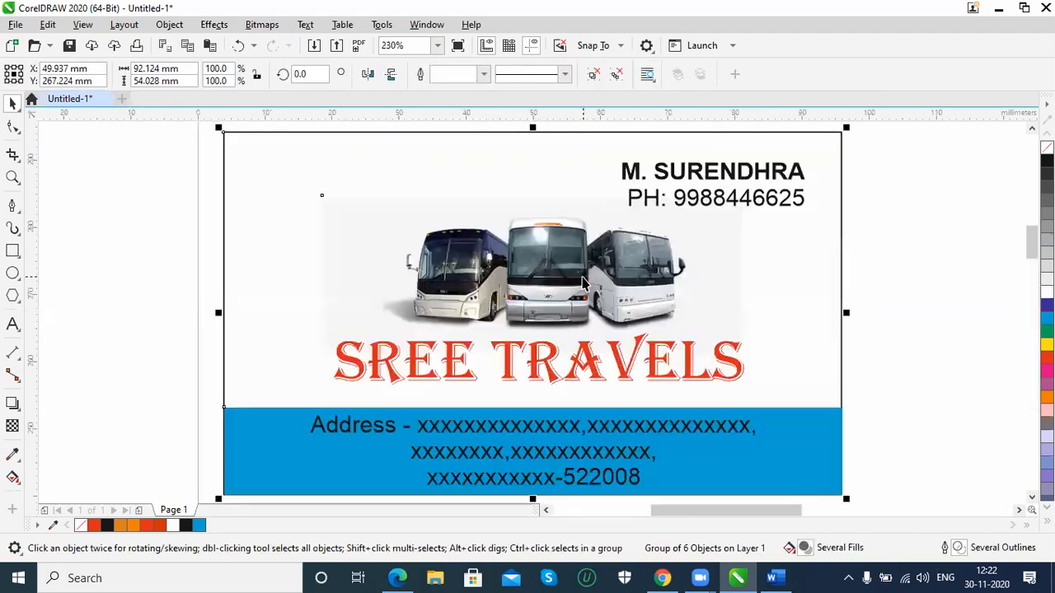
left_click(835, 449)
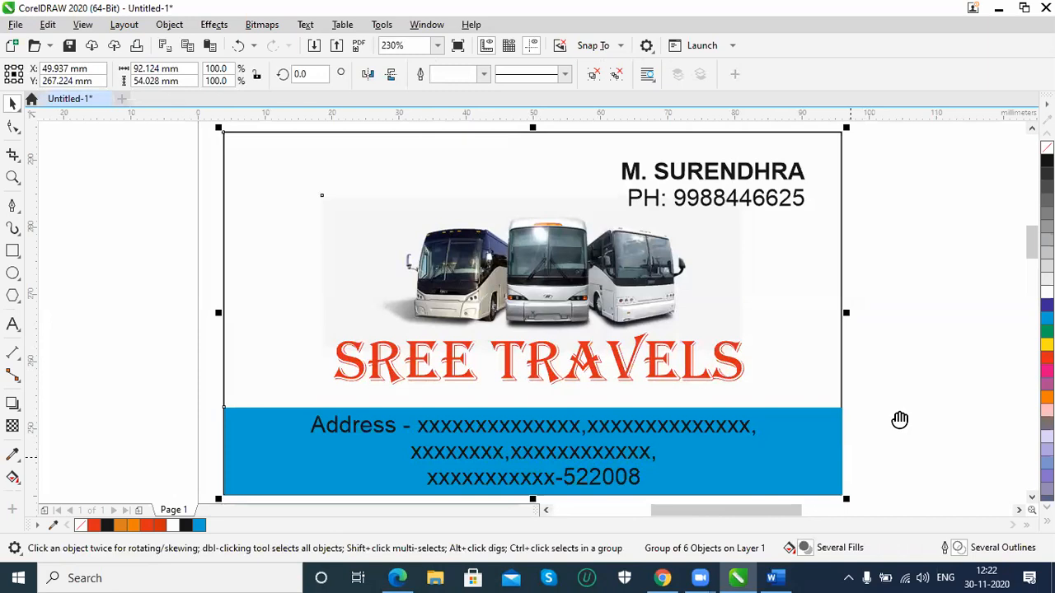
key("ctrl+shift+u")
left_click(668, 401)
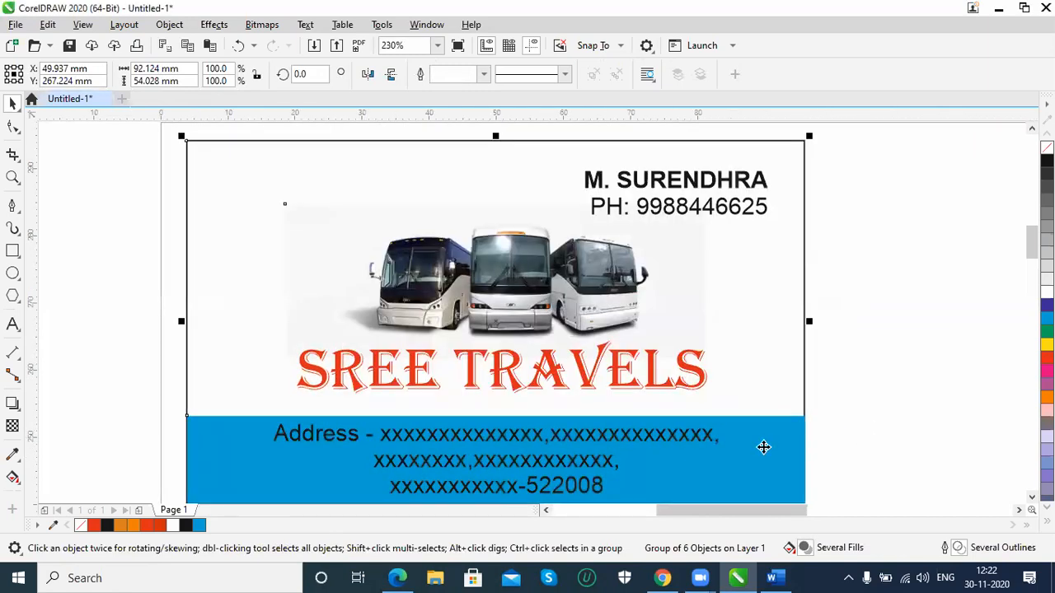
left_click(169, 24)
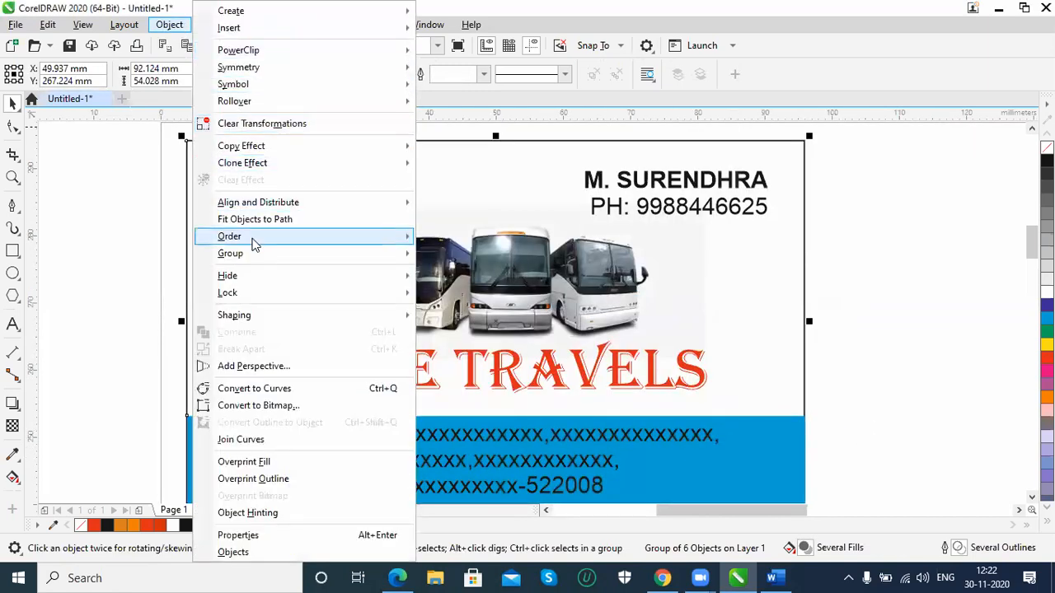
mouse_move(252, 254)
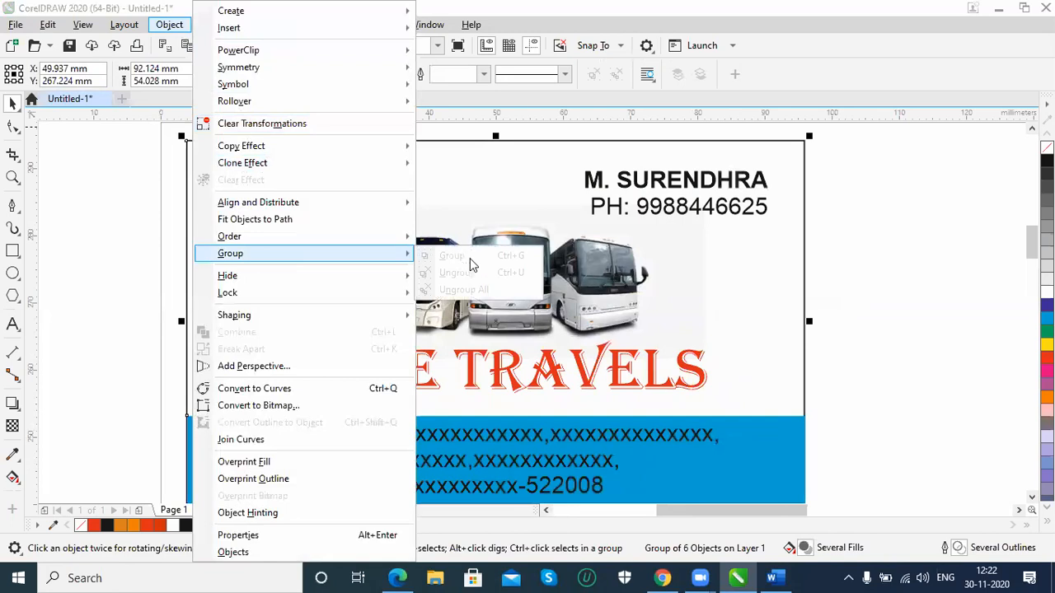
left_click(759, 427)
Delete the grouped card from the page and switch the A4 page to landscape orientation
left_click(868, 427)
left_click(792, 430)
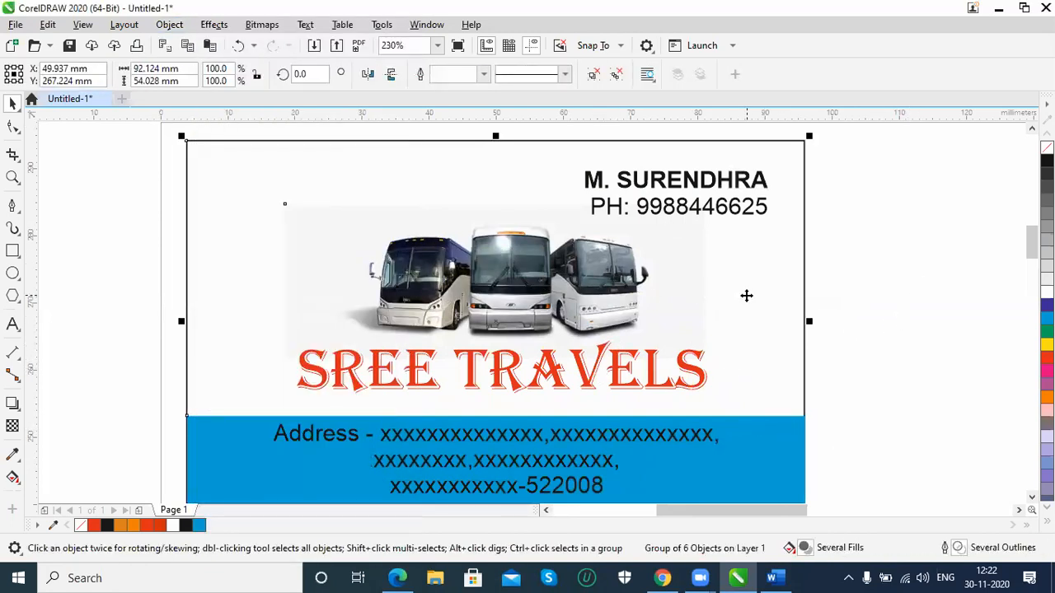
key("Delete")
key("shift+F4")
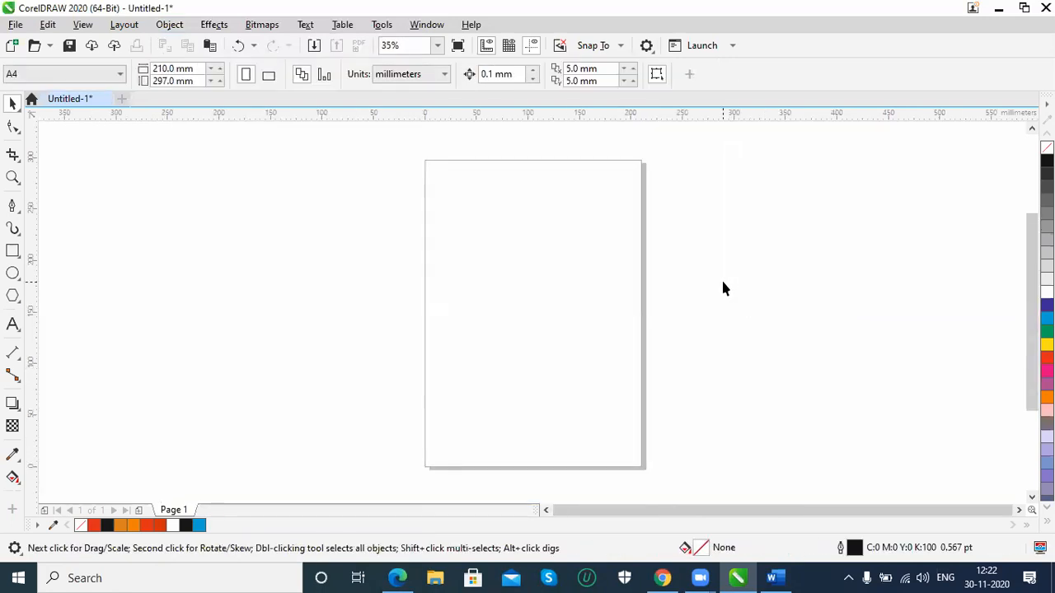
left_click(268, 75)
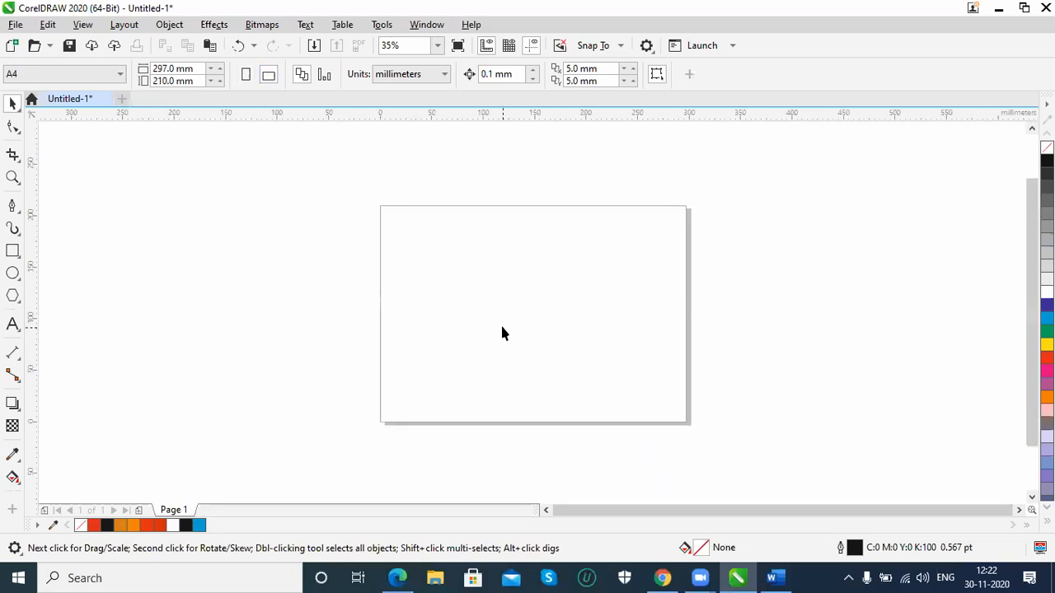
key("shift+F4")
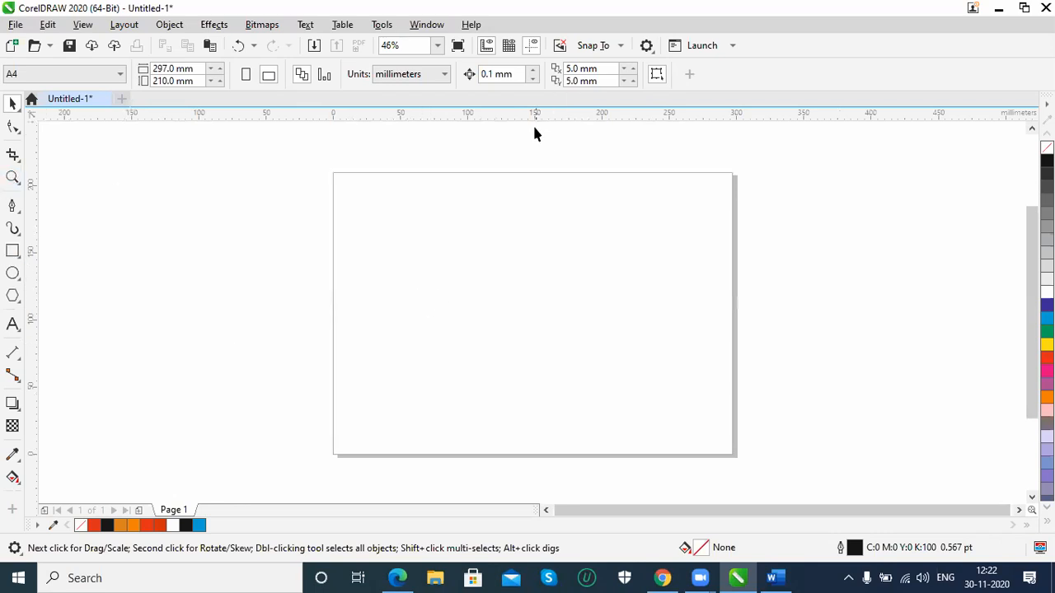
Place the ruler origin at the page's upper-left corner and change the document units to inches
left_click_drag(33, 115, 334, 176)
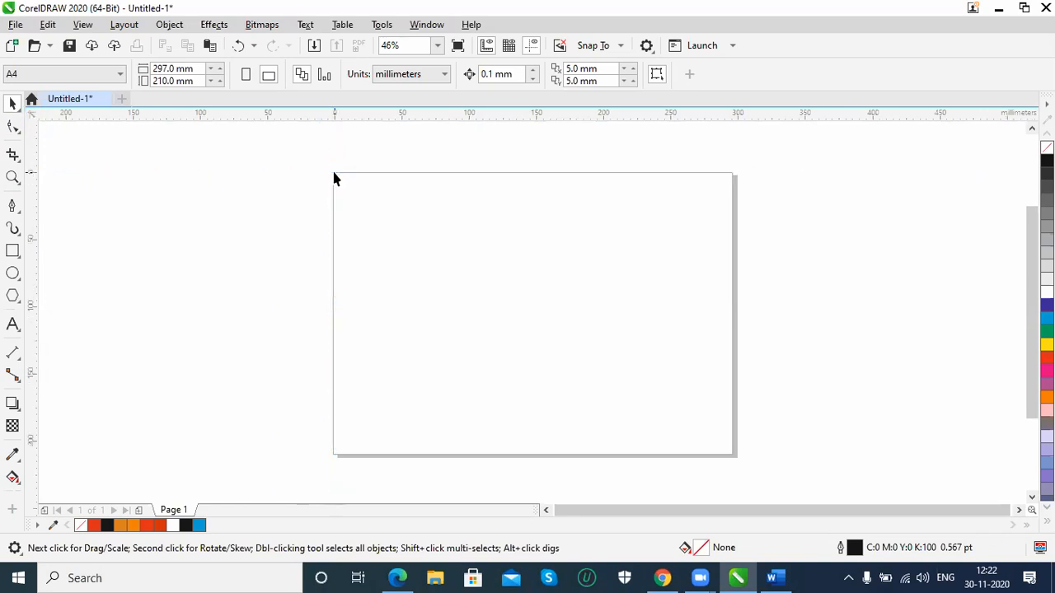
left_click(426, 74)
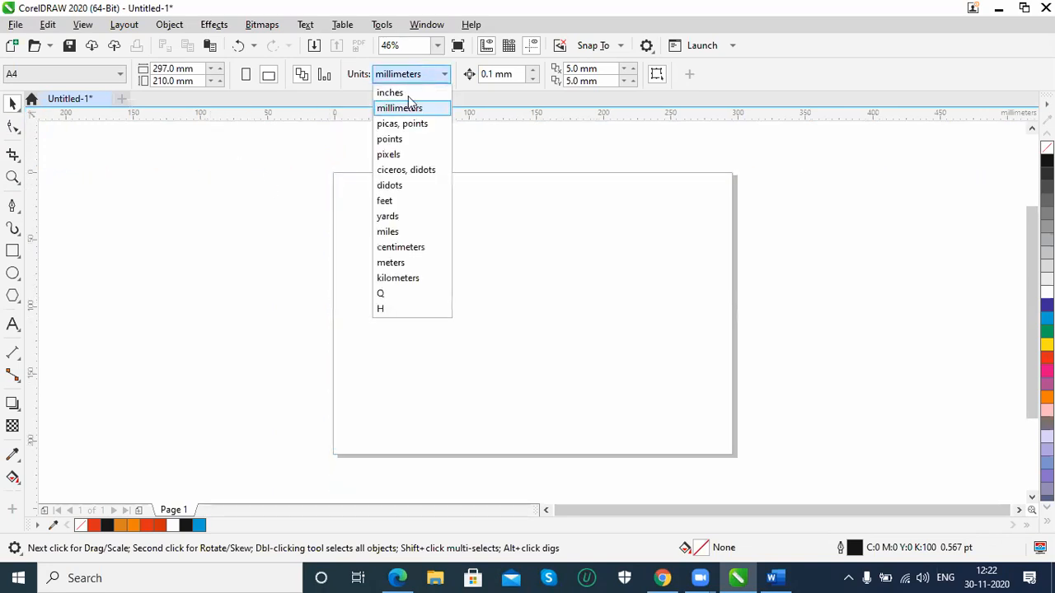
left_click(395, 93)
Set the page size to 12 inches wide by 8 inches high
left_click(195, 71)
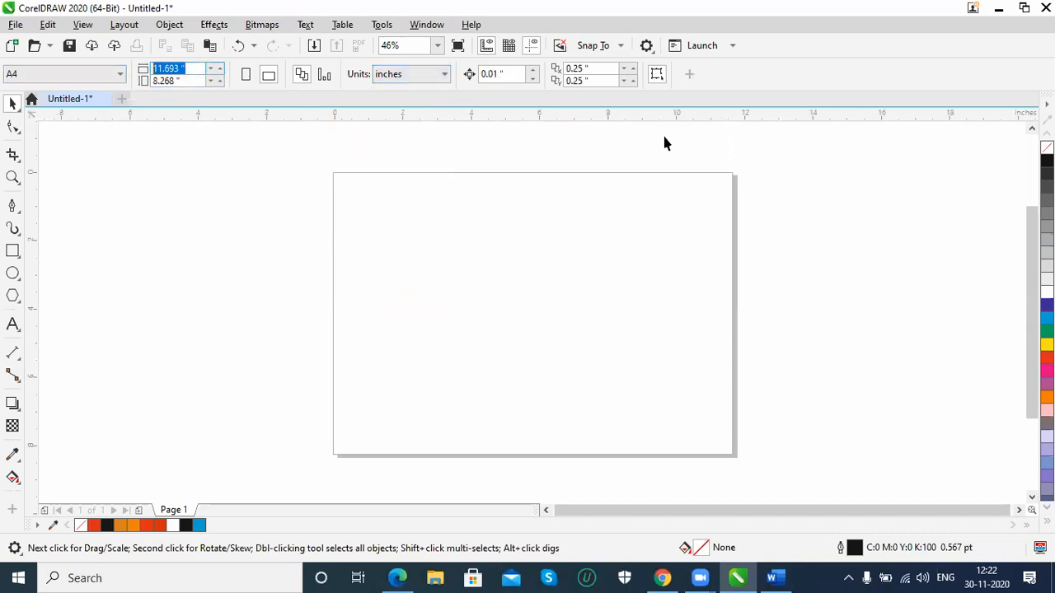
type("12")
key("Tab")
type("8")
key("Return")
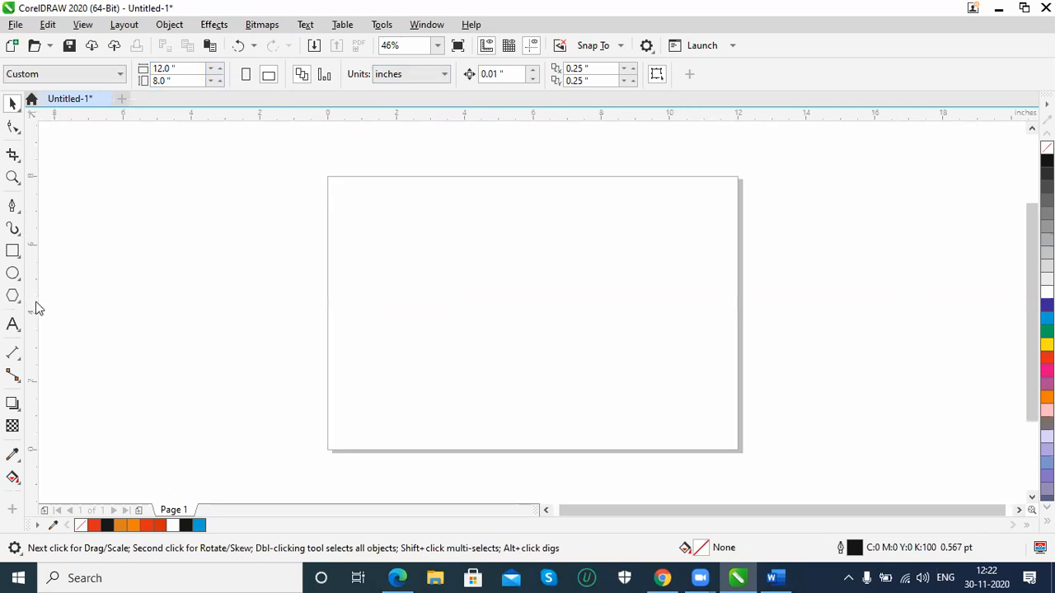
Add a vertical guideline at the page's middle and set its X position to 6 inches
left_click_drag(33, 311, 532, 335)
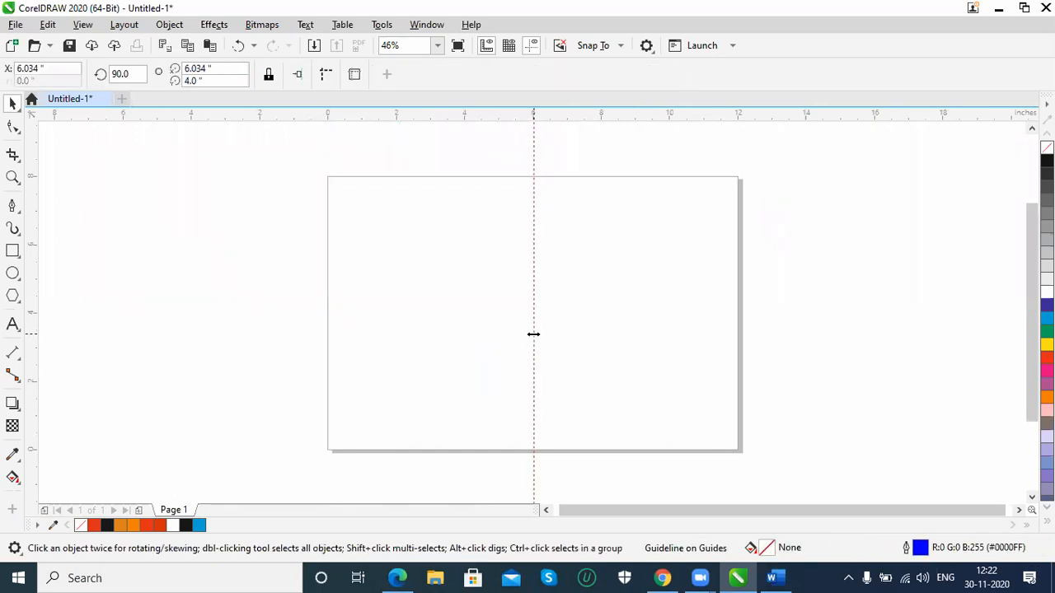
left_click(54, 69)
type("6")
key("Return")
key("Escape")
Create a rectangle over the page's left half and set its size to 6 by 8 inches
left_click(12, 250)
left_click_drag(328, 178, 520, 434)
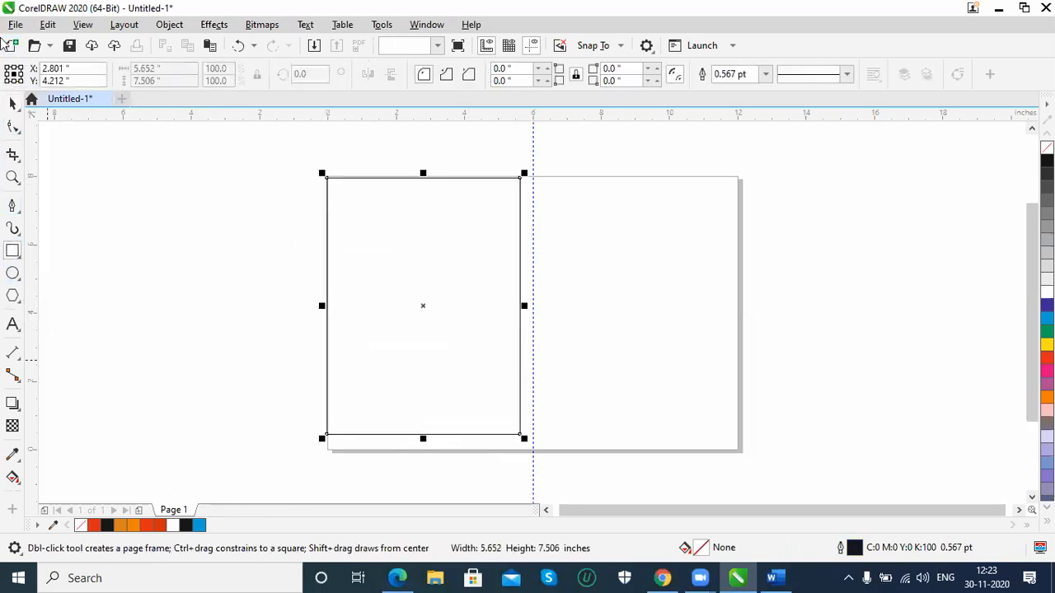
left_click(13, 105)
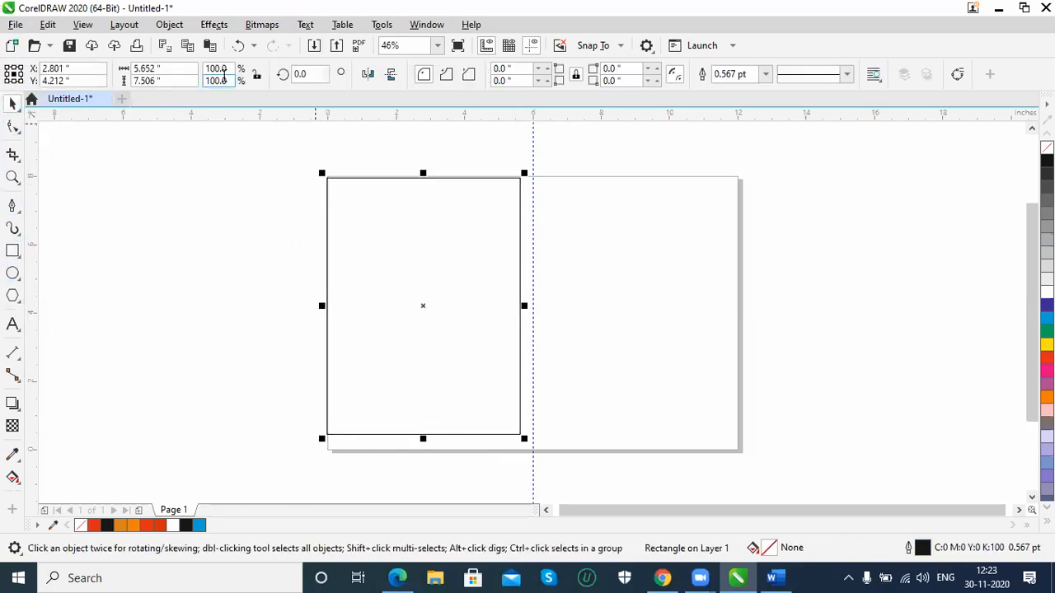
left_click_drag(181, 70, 43, 70)
type("6")
key("Tab")
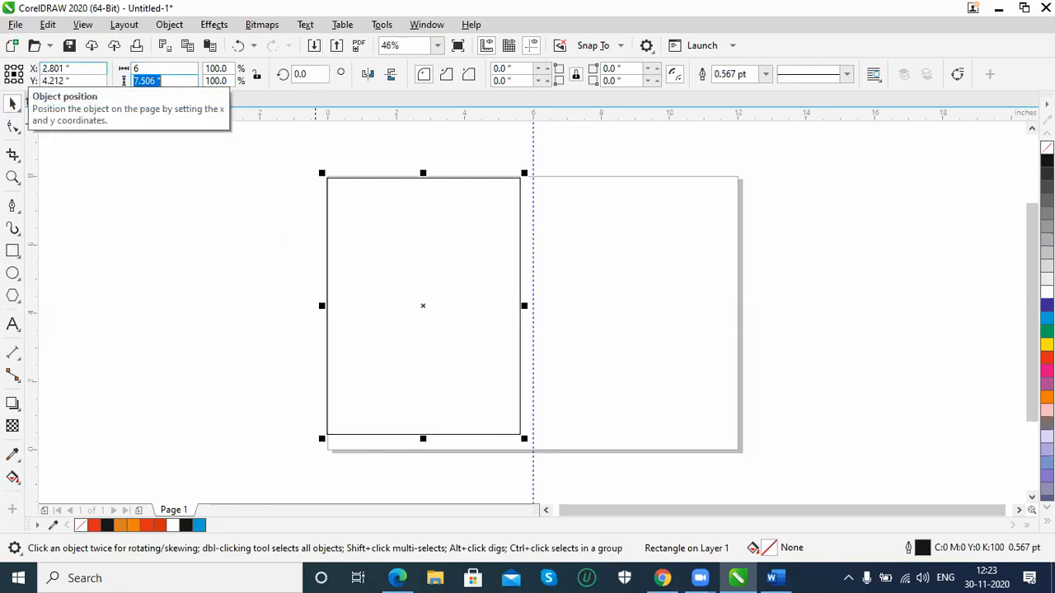
type("8")
key("Return")
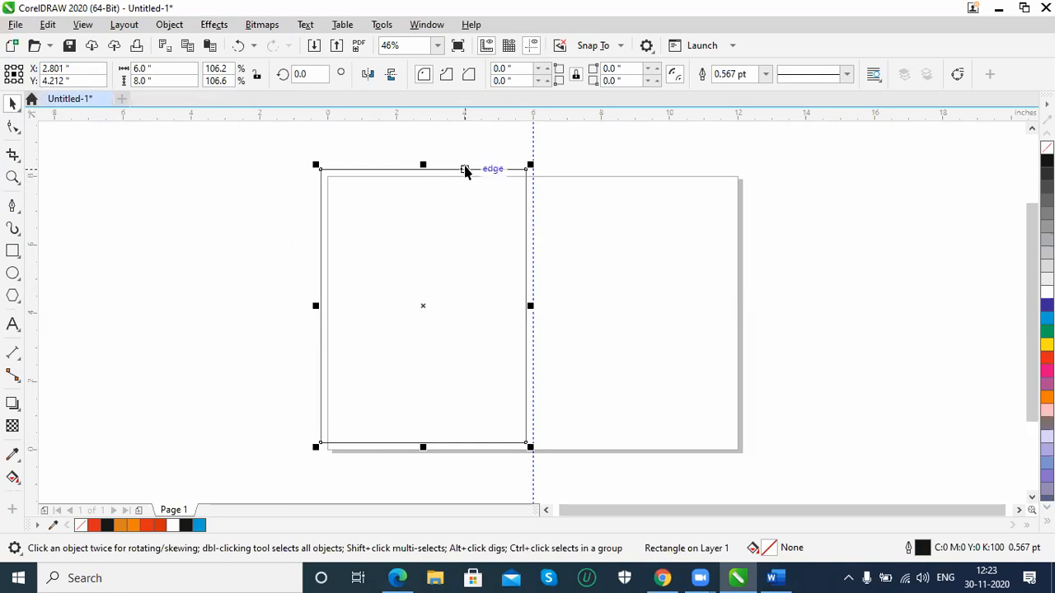
Centre the 6 by 8 inch rectangle on the page and nudge it left to X 4.36 inches
left_click_drag(466, 169, 472, 177)
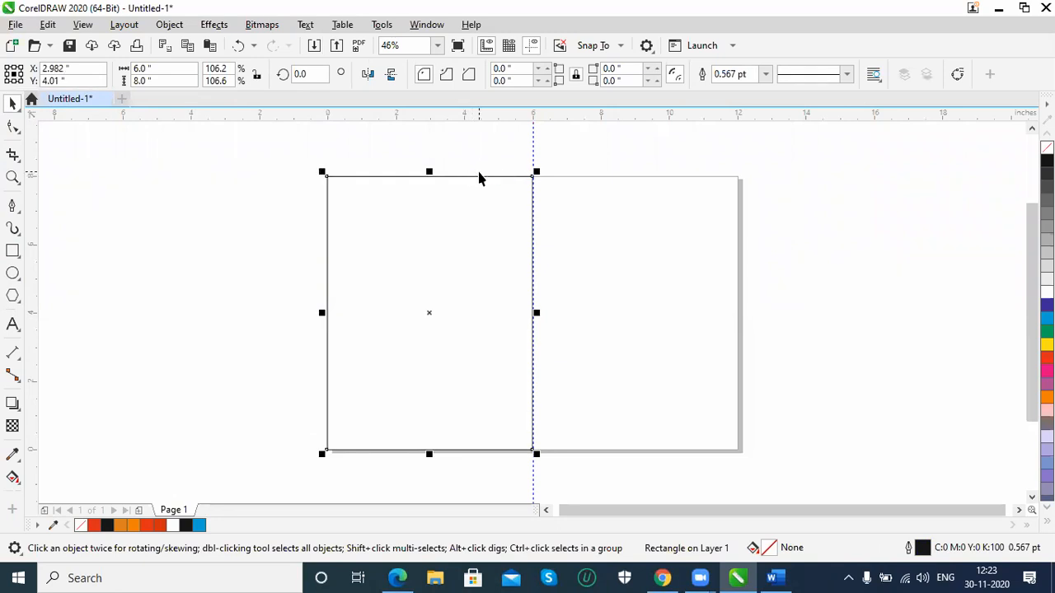
key("p")
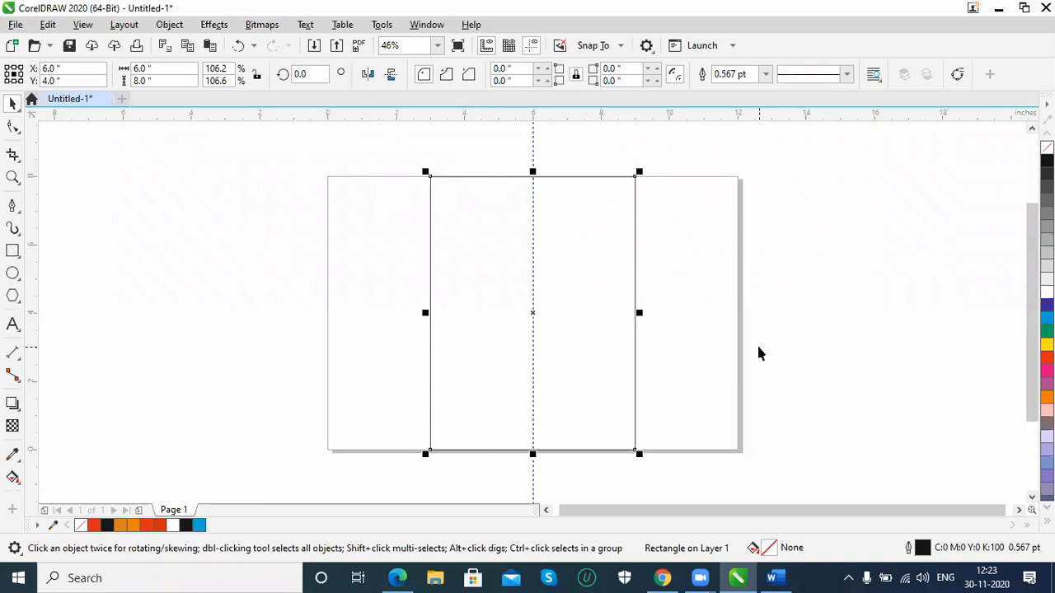
key("Left")
key("Left")
key("Left")
key("Left")
key("Left")
key("Left")
key("Left")
key("Left")
key("Left")
key("Left")
key("Left")
key("Left")
key("Left")
key("Left")
key("Left")
key("Left")
key("Left")
key("Left")
key("Left")
key("Left")
key("Left")
key("Left")
key("Left")
key("Left")
key("Left")
key("Left")
key("Left")
key("Left")
key("Left")
key("Left")
key("Left")
key("Left")
key("Left")
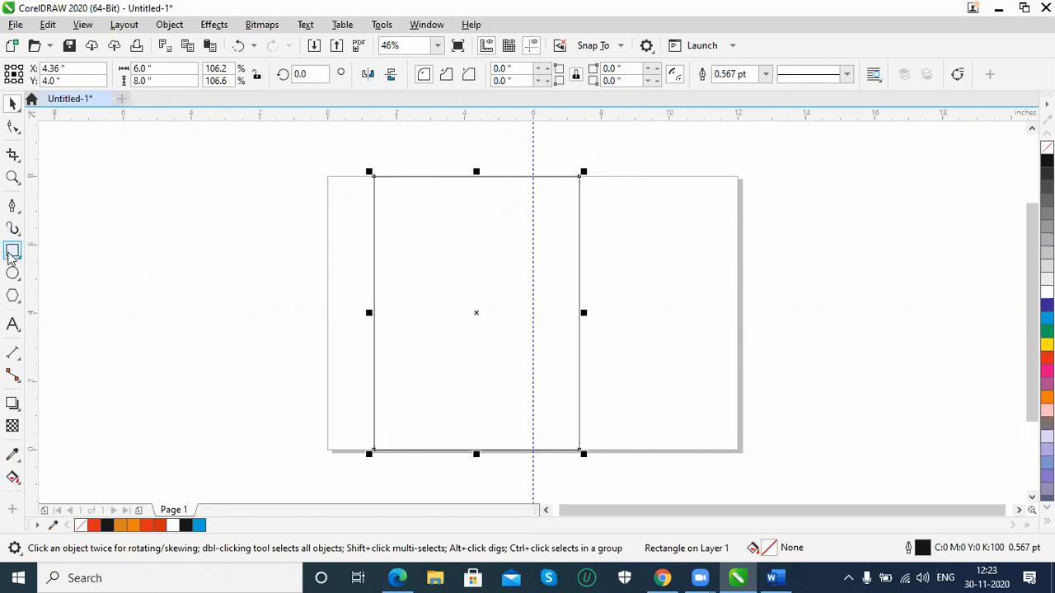
Add a page-sized frame rectangle and align the 6 by 8 inch rectangle to its left edge
double_click(12, 252)
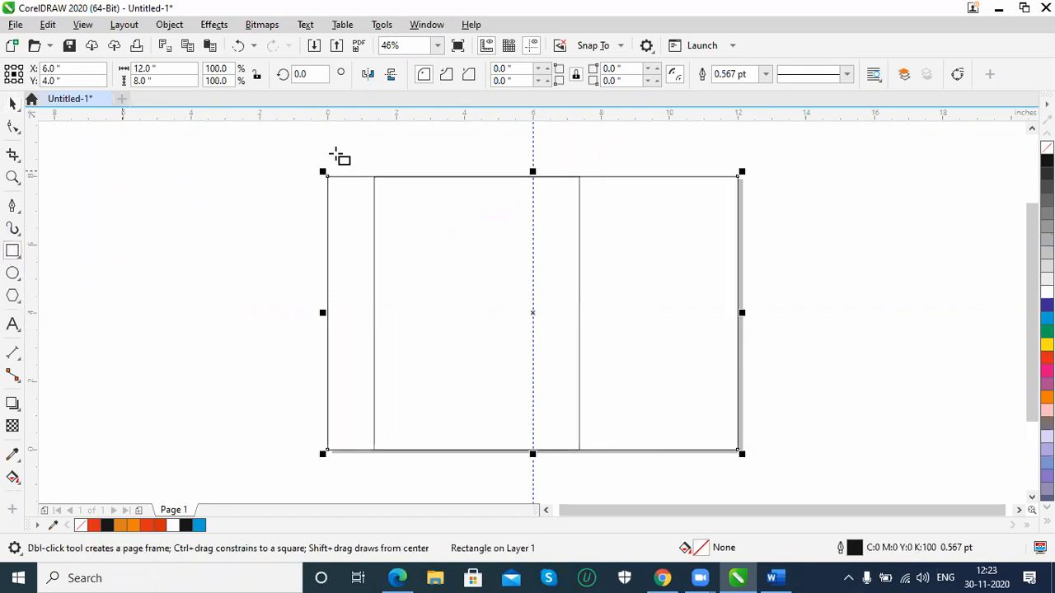
left_click(12, 105)
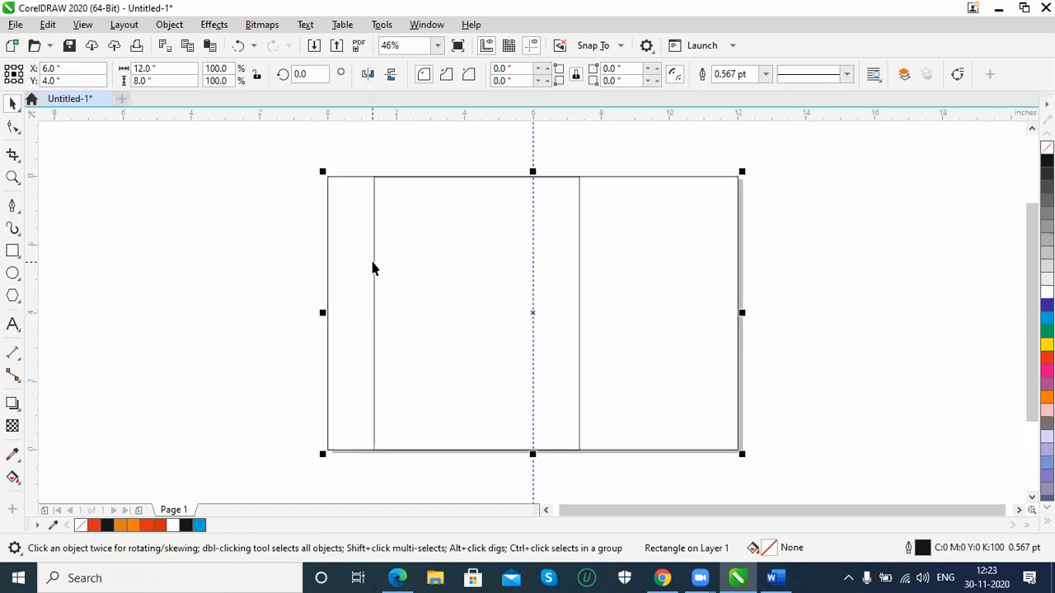
left_click(374, 262, "shift")
key("l")
key("ctrl+z")
left_click(295, 296)
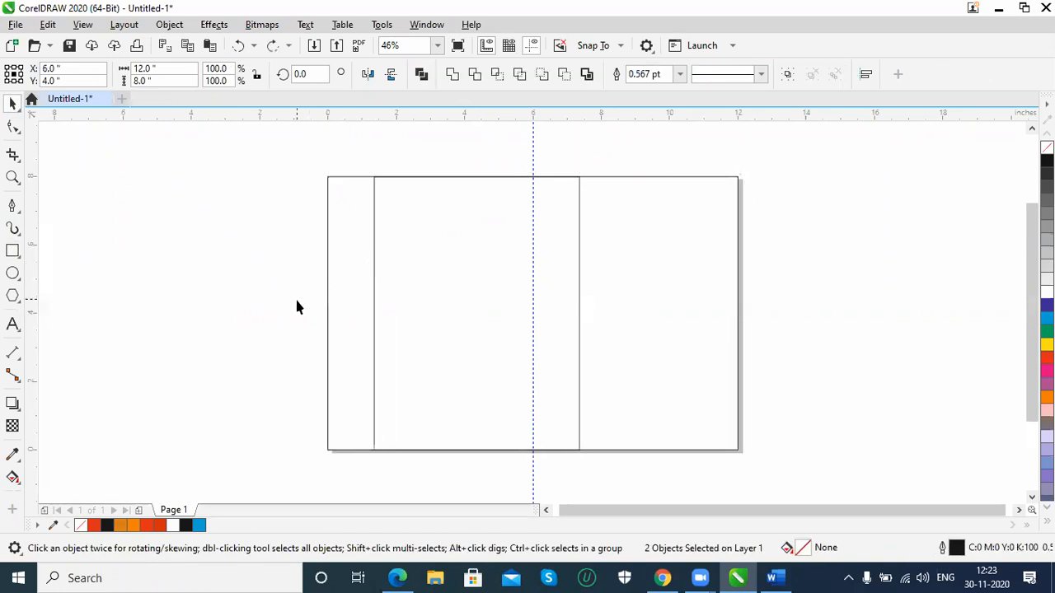
left_click(374, 283)
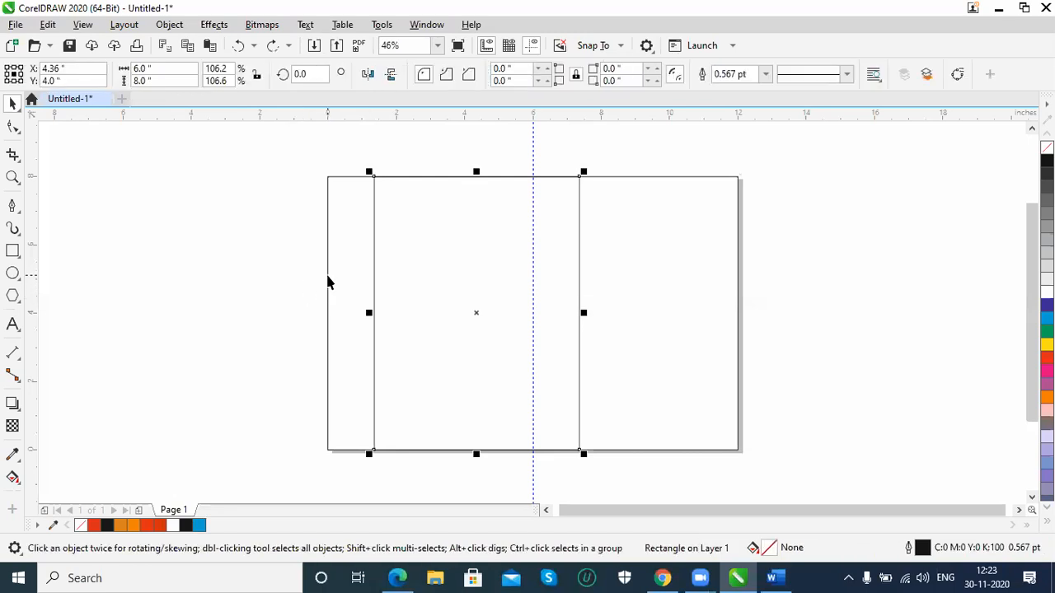
left_click(327, 273, "shift")
key("l")
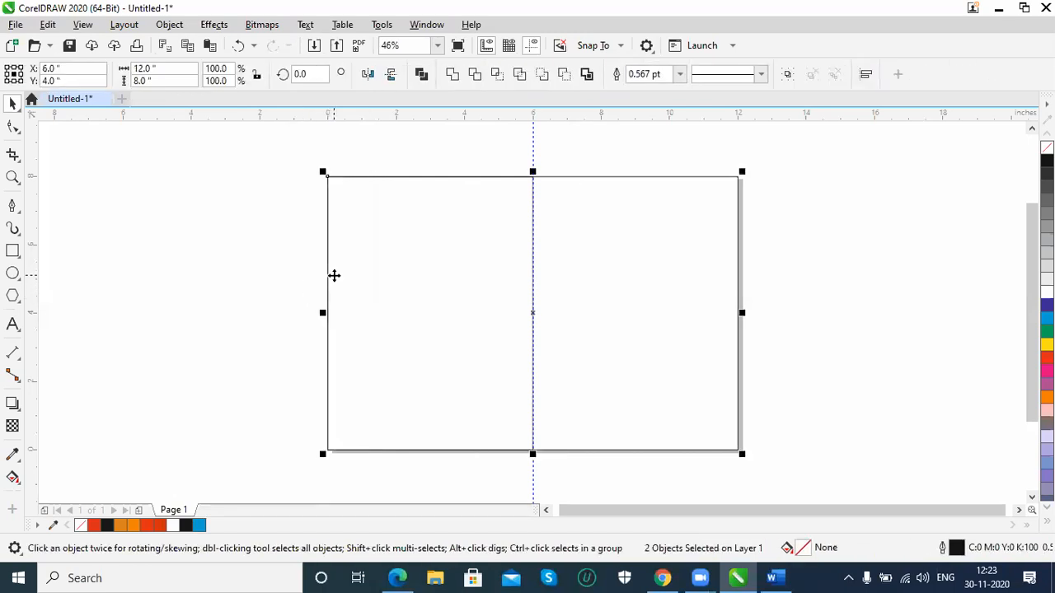
left_click(828, 295)
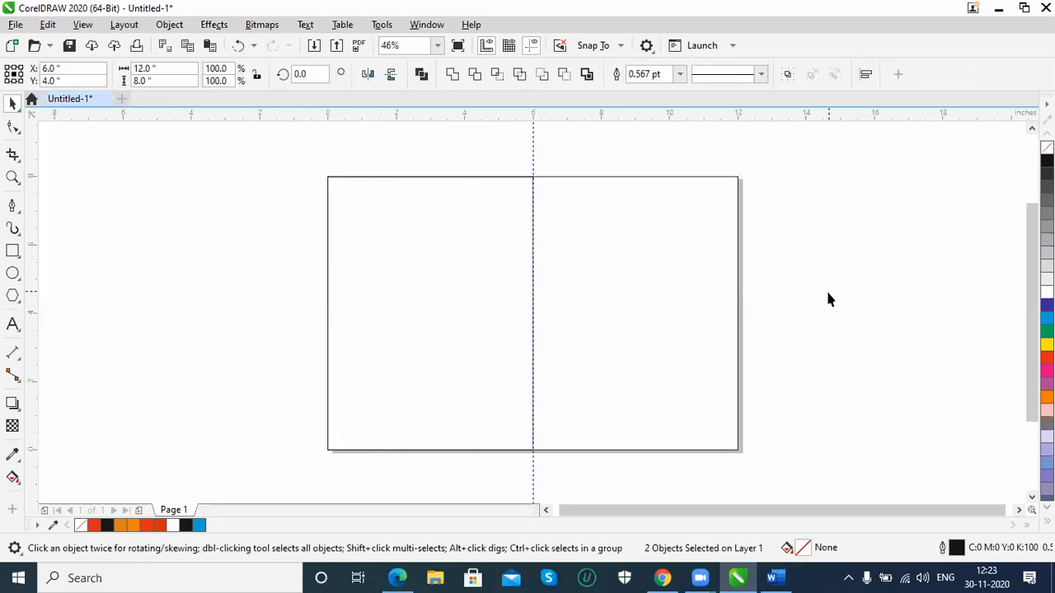
Delete the page-sized frame rectangle, keeping the 6 by 8 inch rectangle on the page's left half
left_click(724, 451)
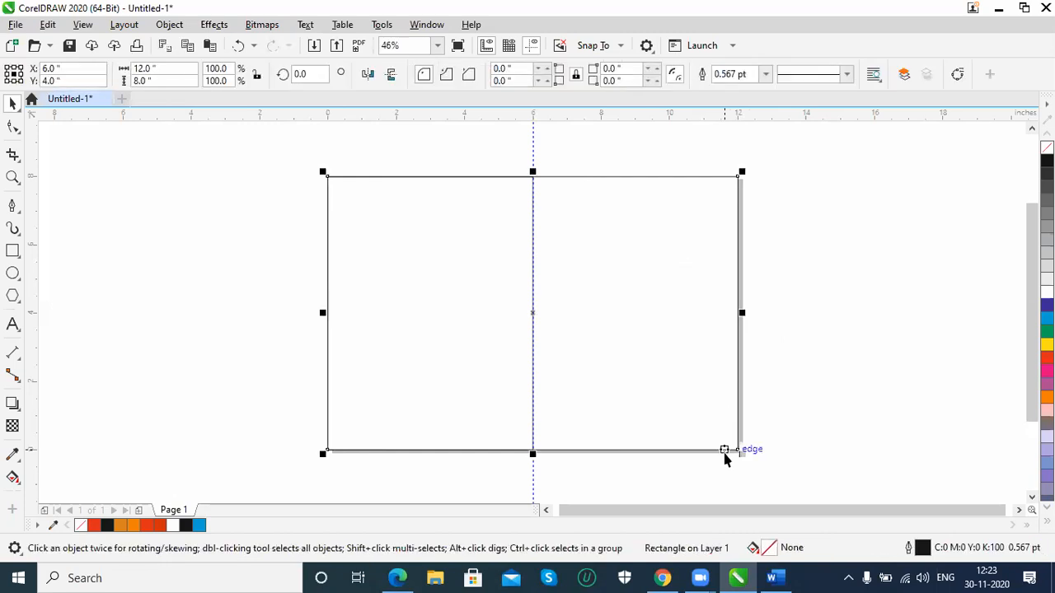
key("Delete")
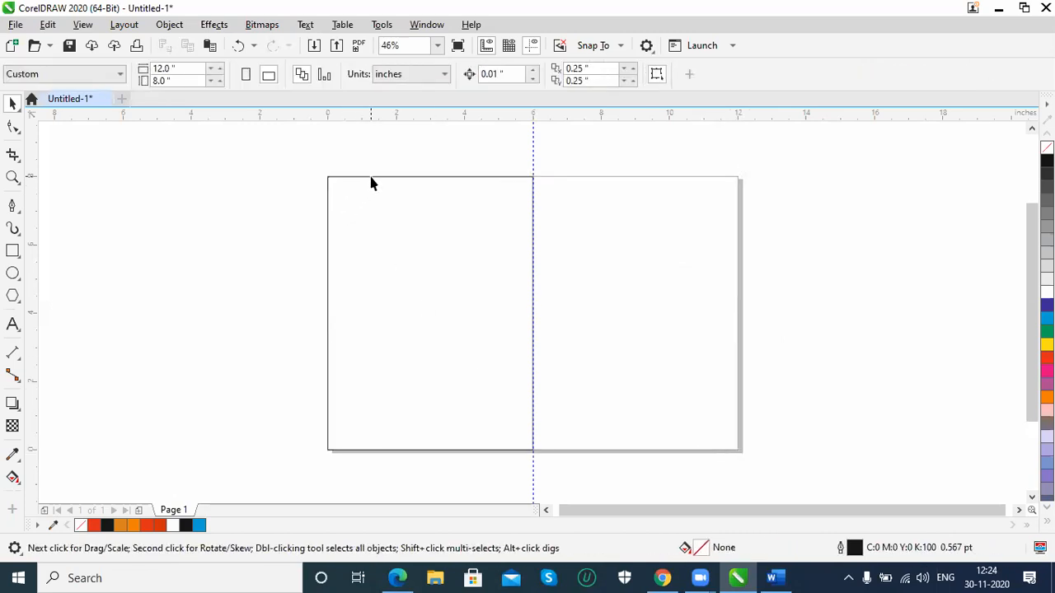
left_click(371, 178)
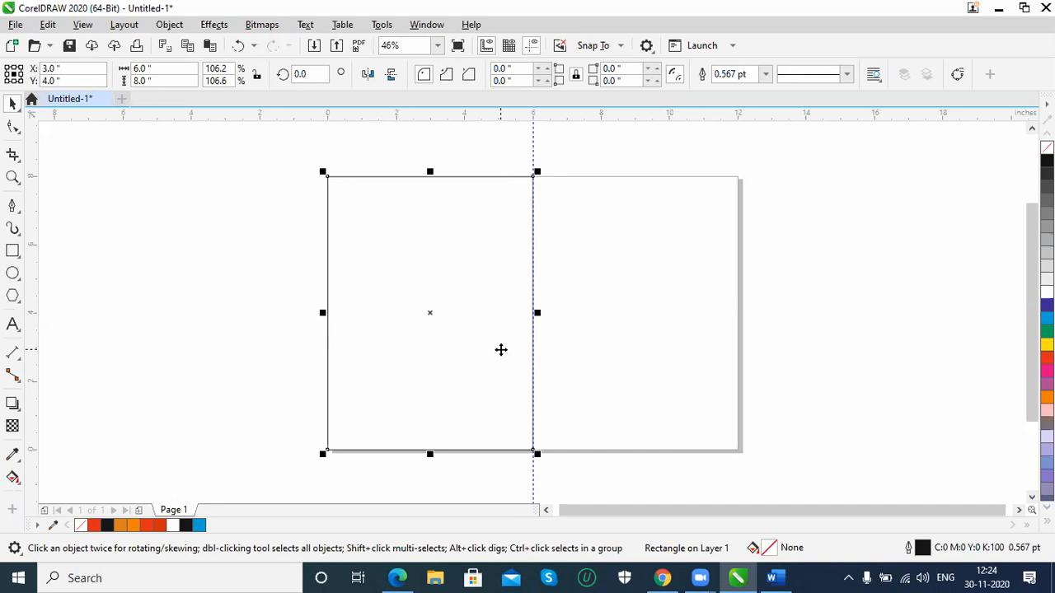
left_click(197, 254)
left_click(365, 181)
Add a second page after Page 1 and set it to A3 size in landscape orientation
left_click(134, 500)
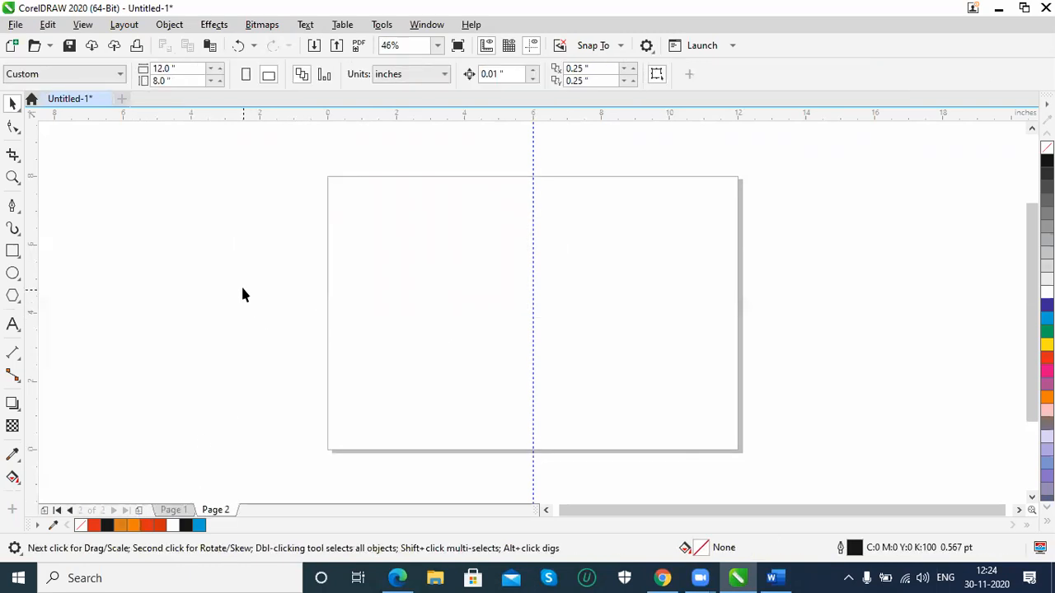
key("shift+F4")
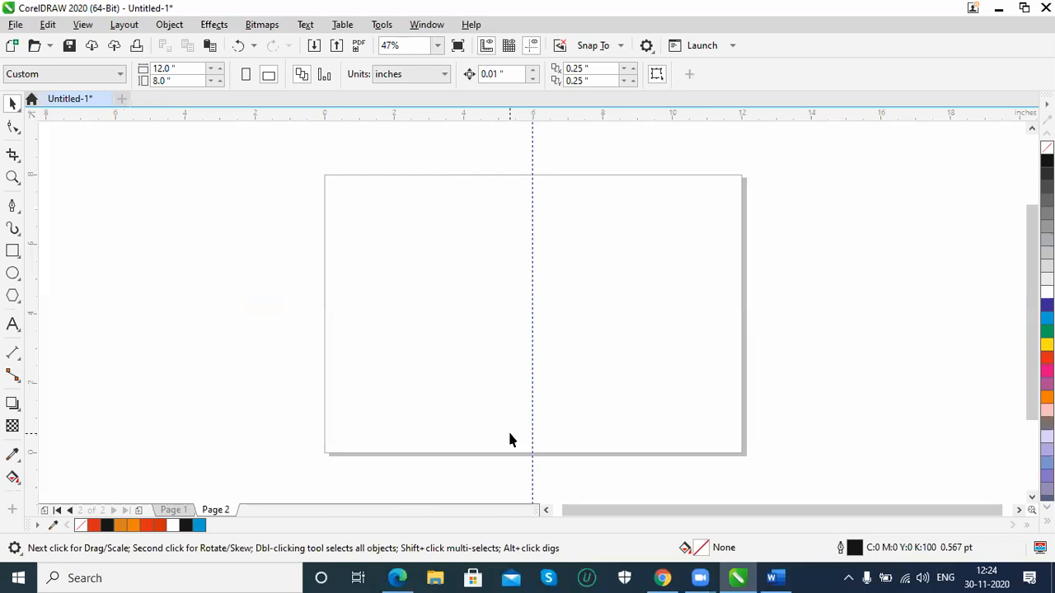
left_click(117, 75)
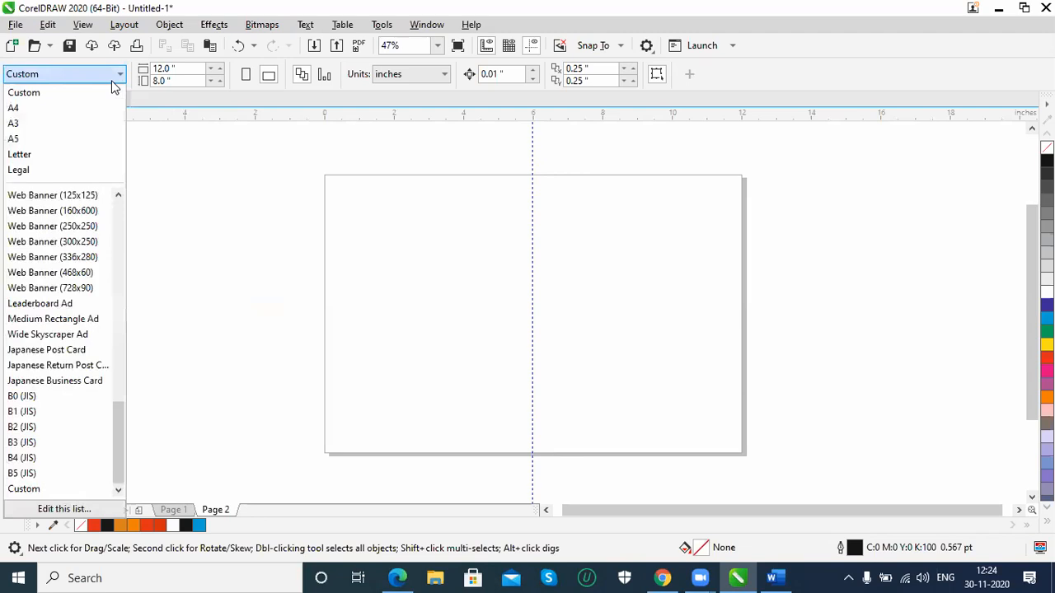
left_click(52, 123)
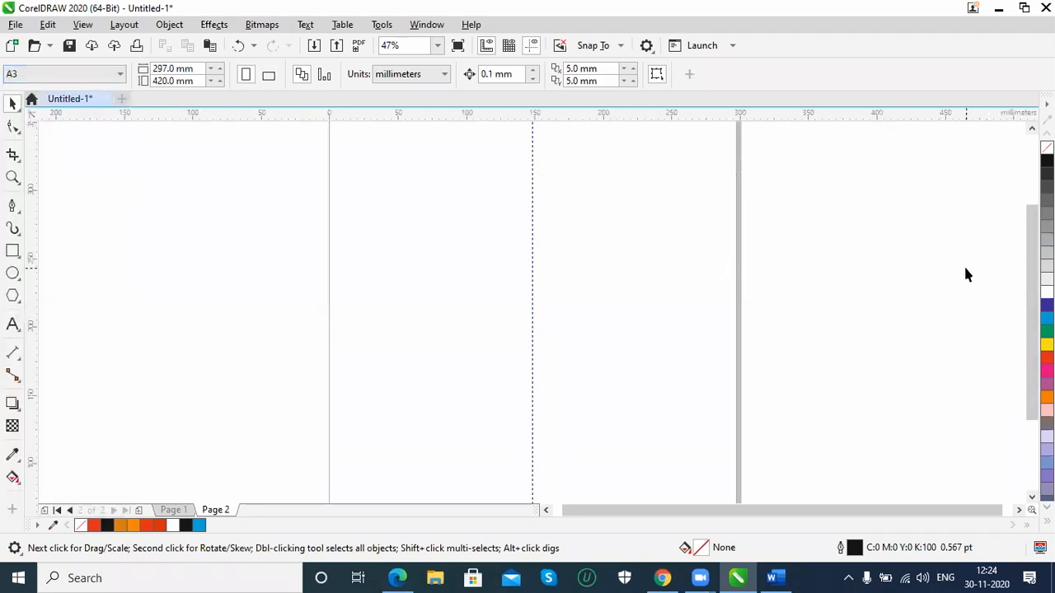
scroll(966, 274, "down", 2)
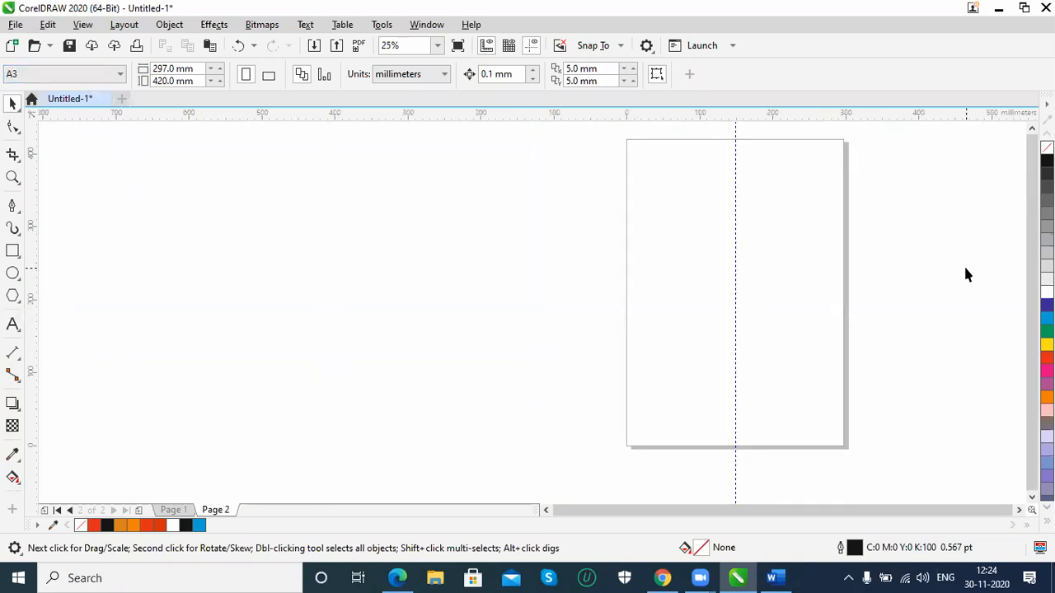
key("shift+F4")
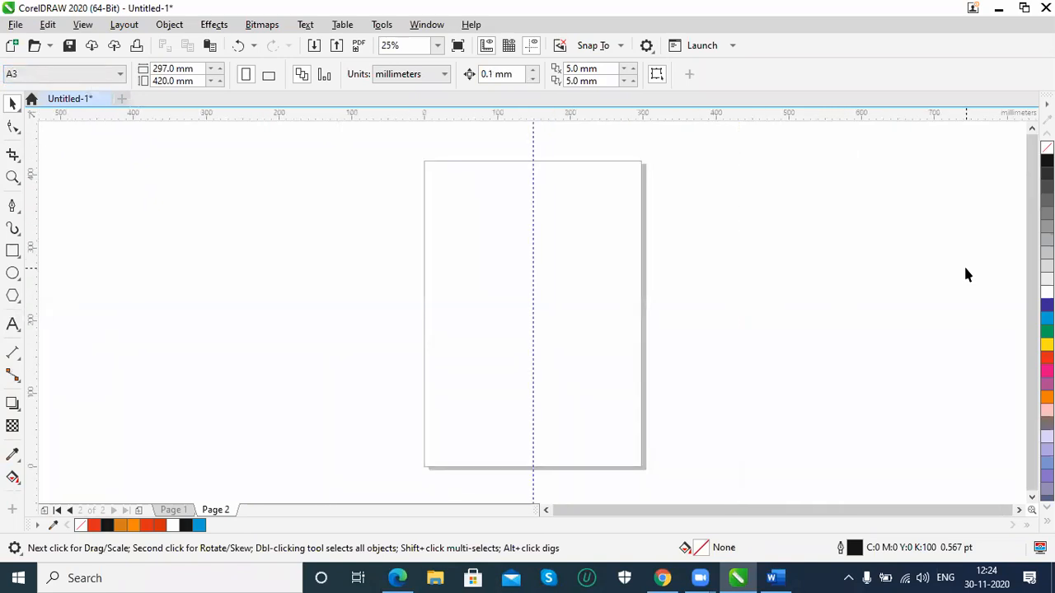
left_click(268, 76)
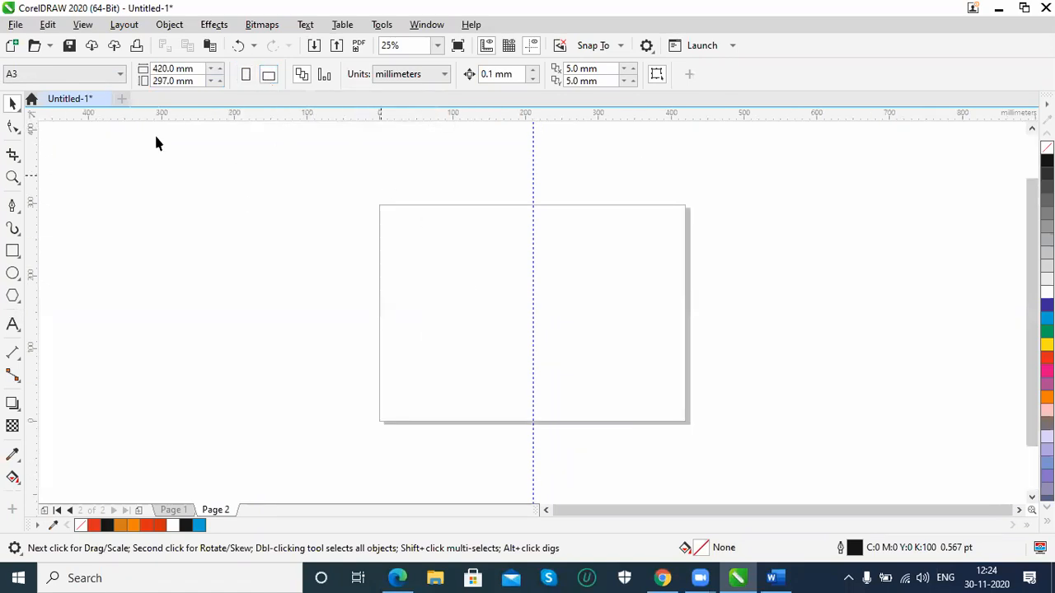
Change the document units to inches and set Page 2's size to 16 inches wide by 12 inches high
left_click(379, 76)
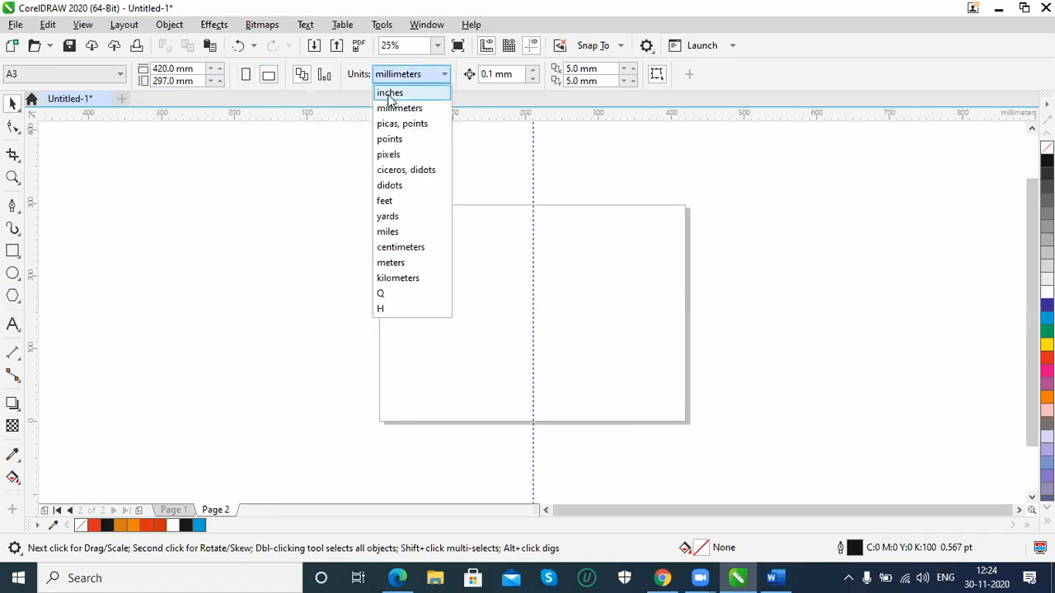
left_click(389, 90)
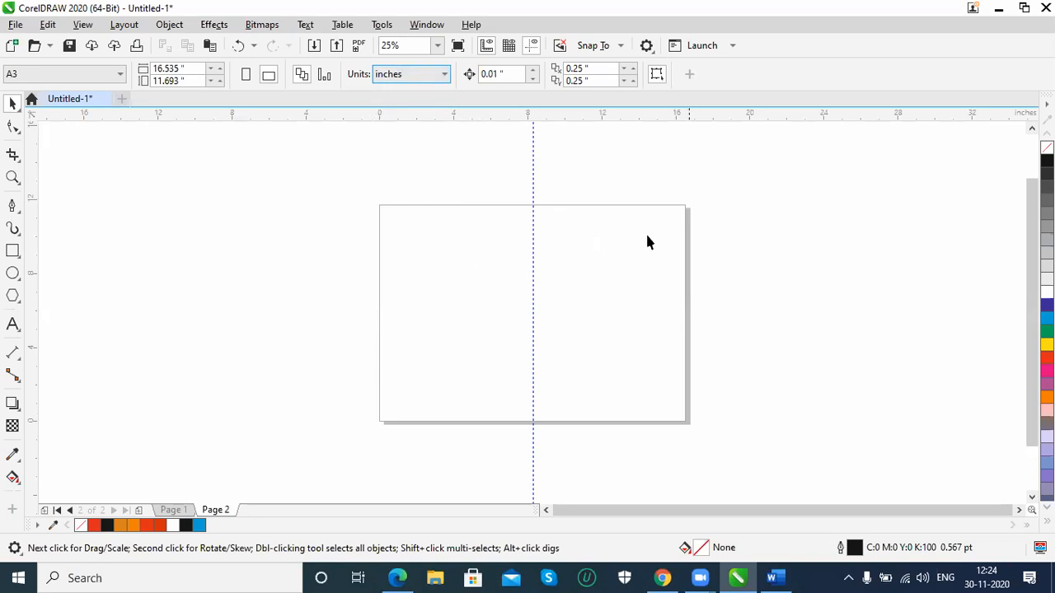
left_click_drag(196, 69, 56, 72)
type("12")
key("Tab")
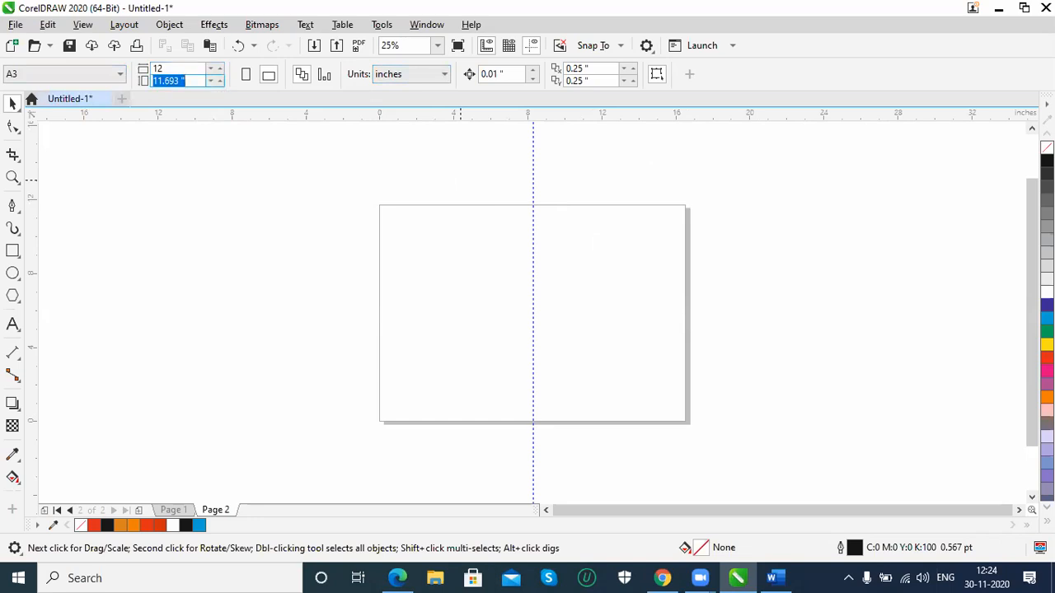
type("12")
key("Tab")
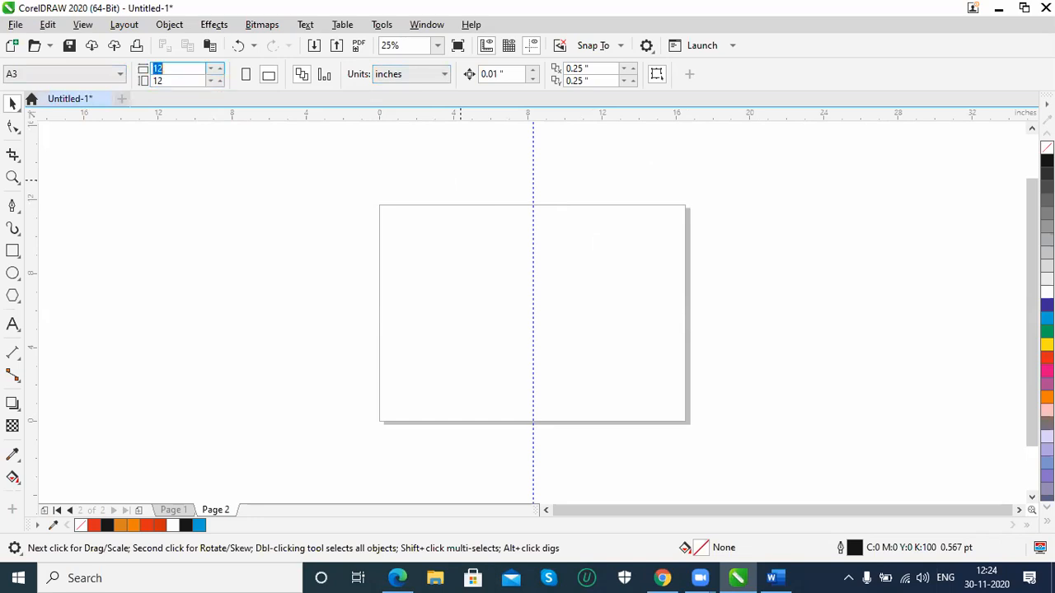
type("16")
key("Return")
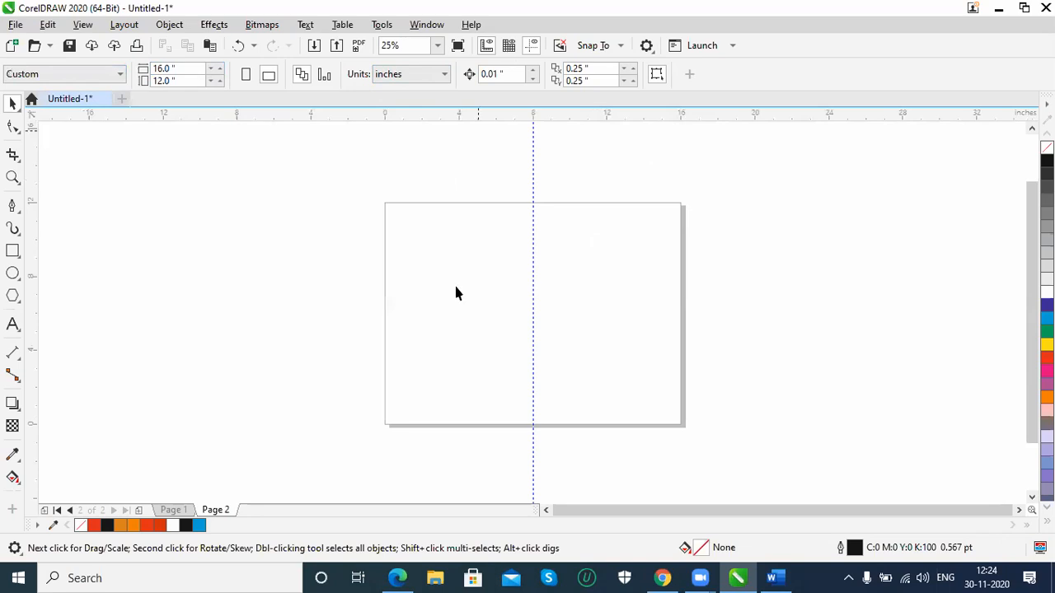
left_click(188, 68)
scroll(437, 413, "up", 1)
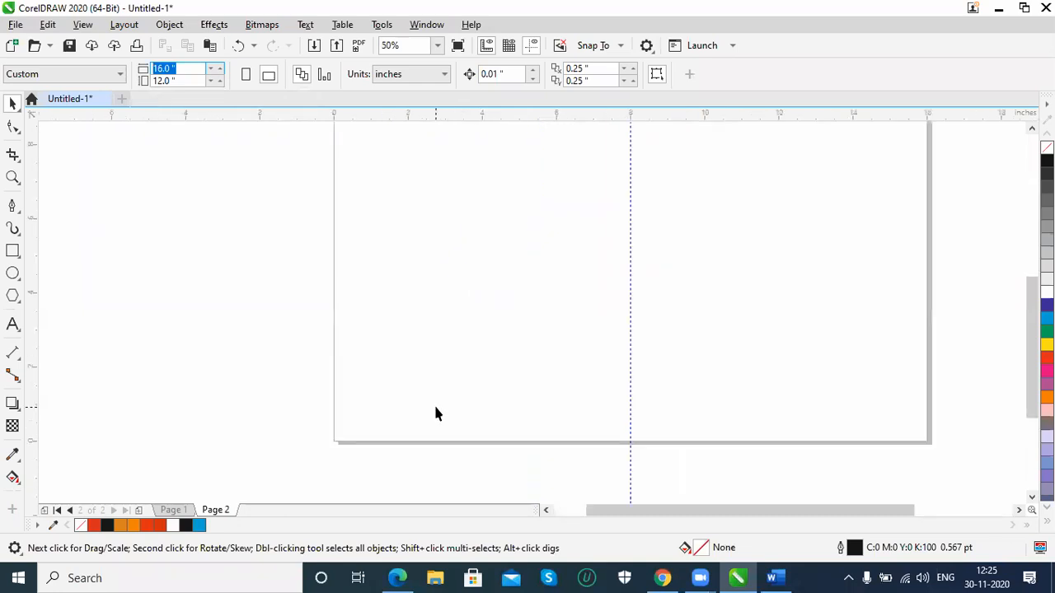
left_click(353, 295)
scroll(352, 301, "down", 1)
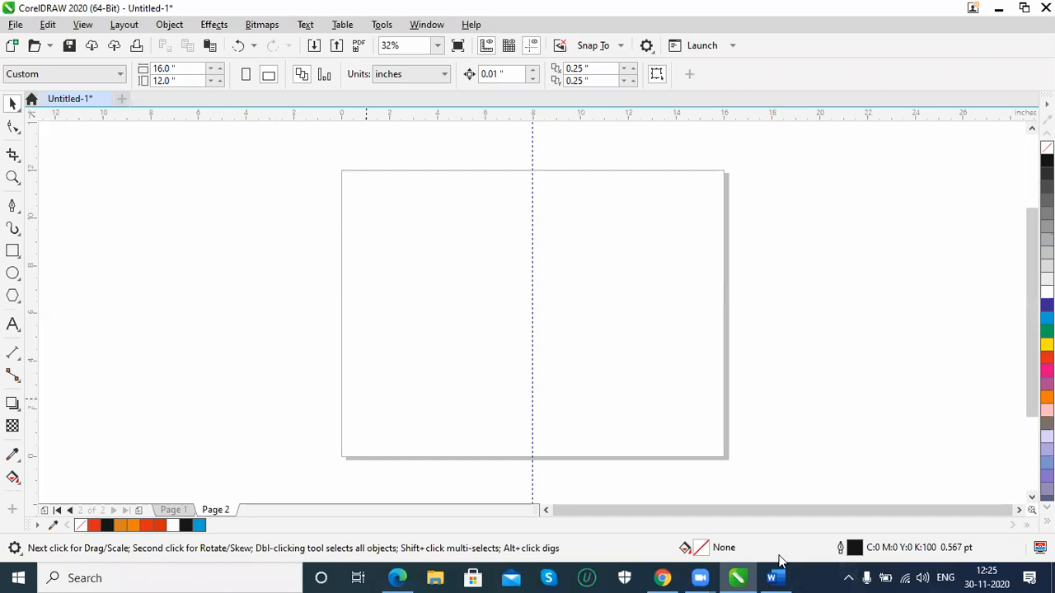
Switch to Chrome and bring up the Google image results for "brochure" to examine layout examples
left_click(663, 578)
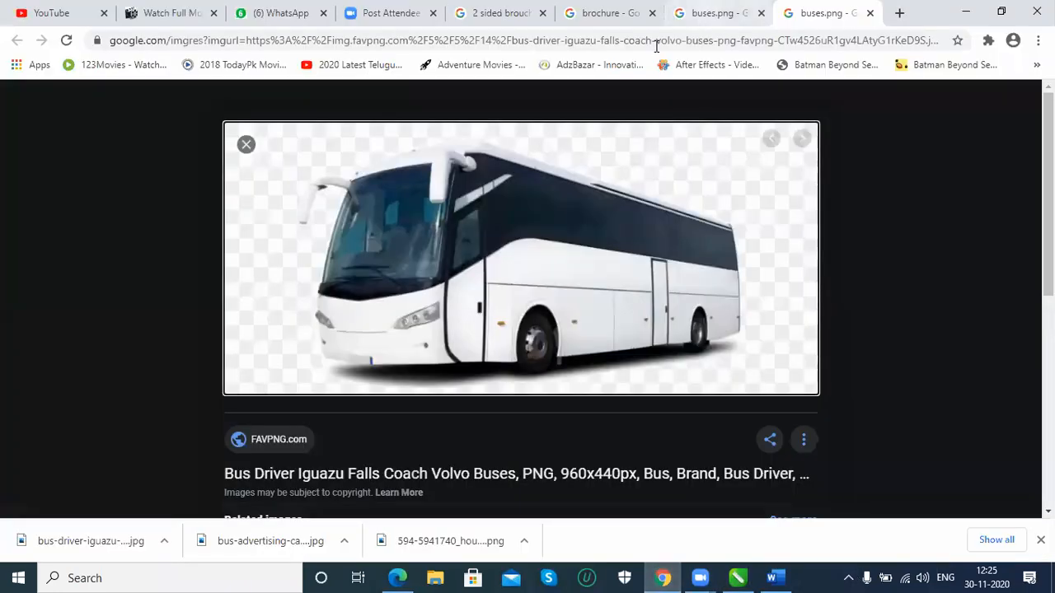
left_click(709, 13)
left_click(602, 23)
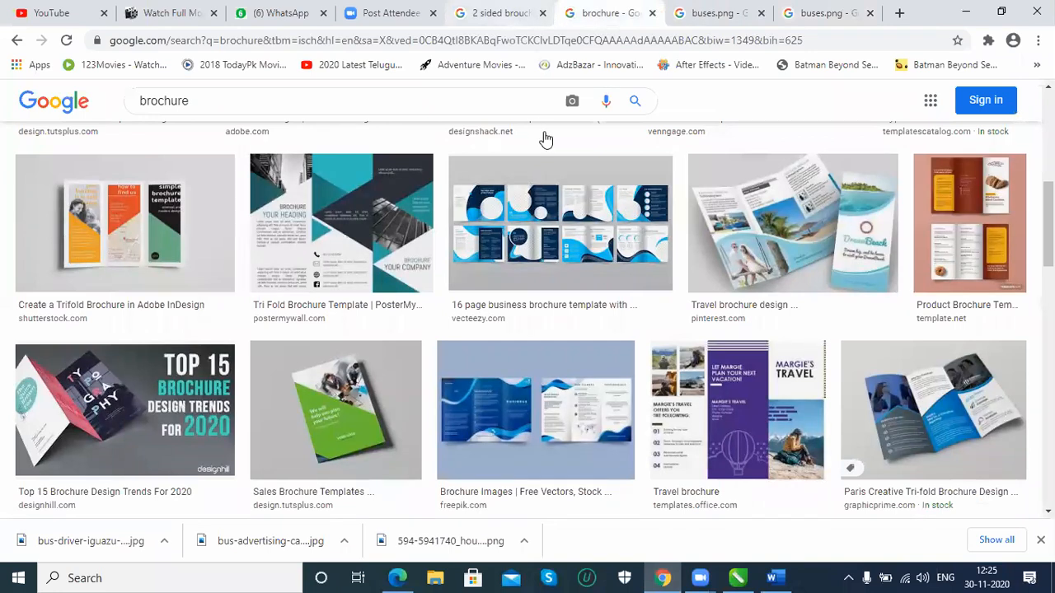
Examine brochure fold types and tri-fold panel dimensions in the "2 sided broucher size" image results, and return to CorelDRAW
left_click(517, 23)
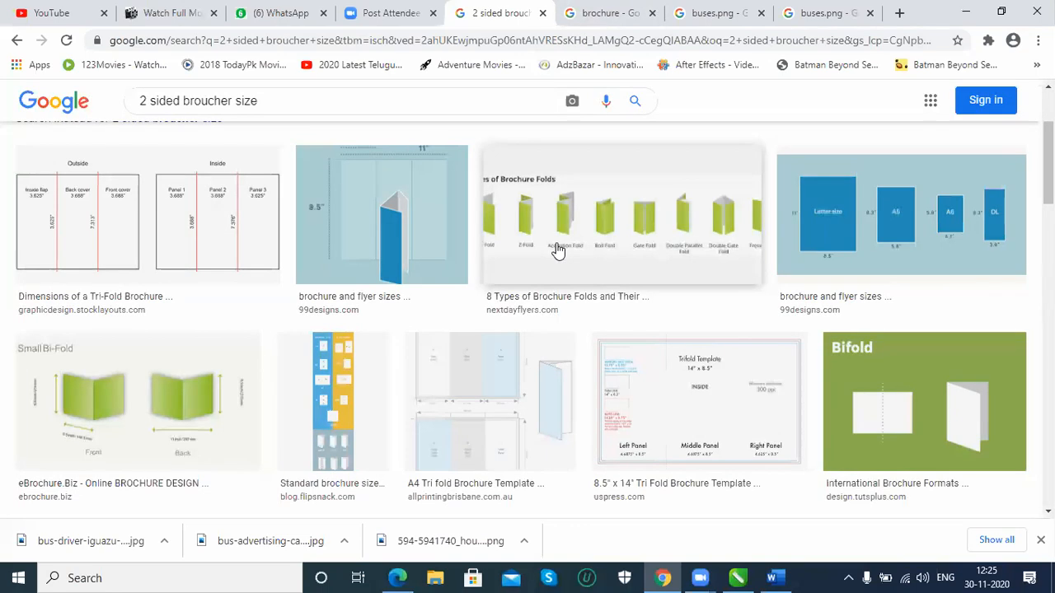
left_click(565, 245)
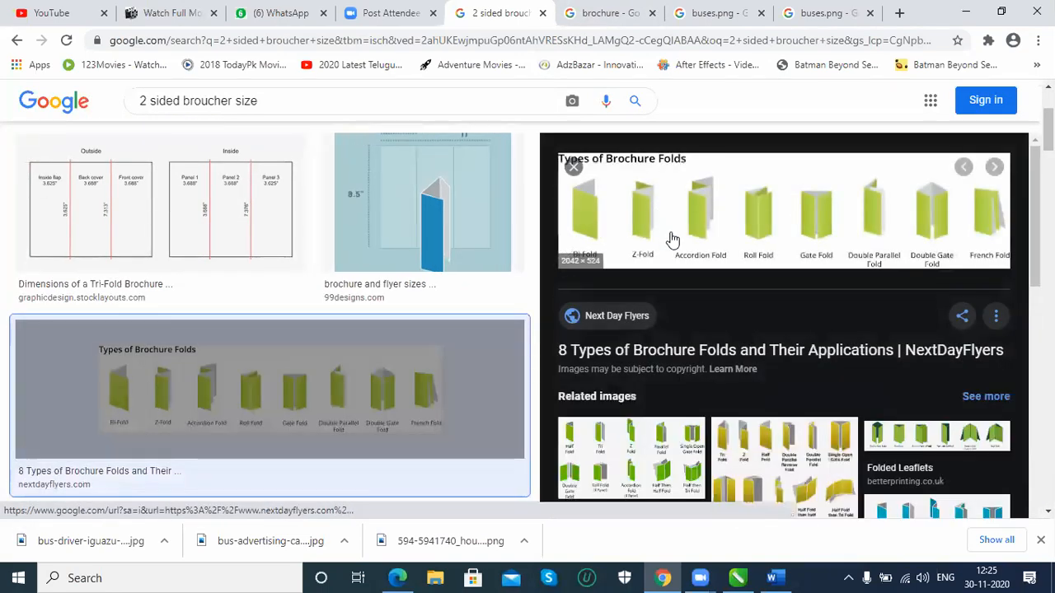
left_click(91, 214)
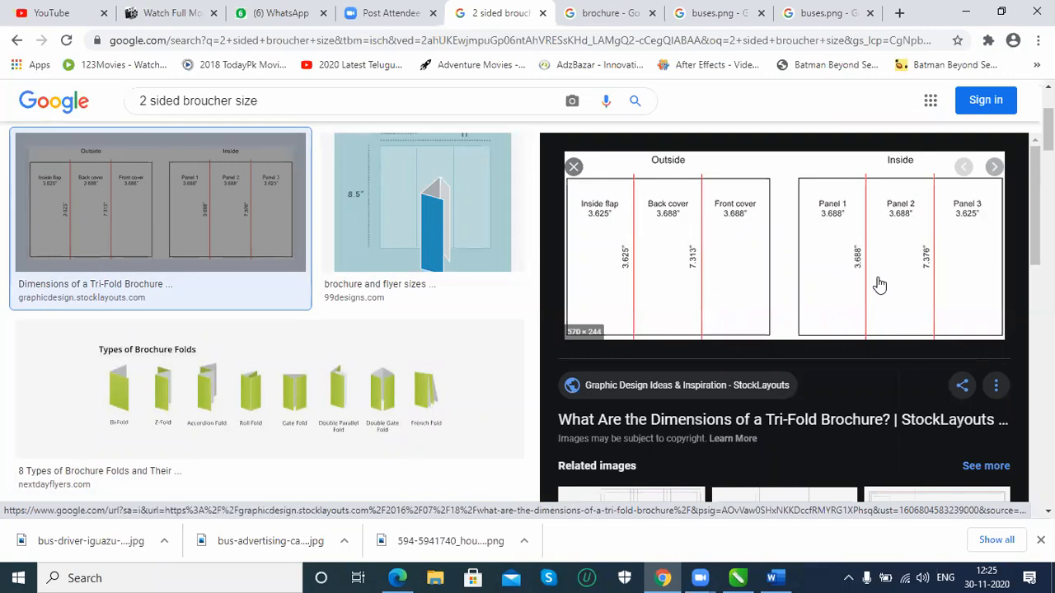
scroll(878, 305, "down", 1)
scroll(880, 329, "down", 3)
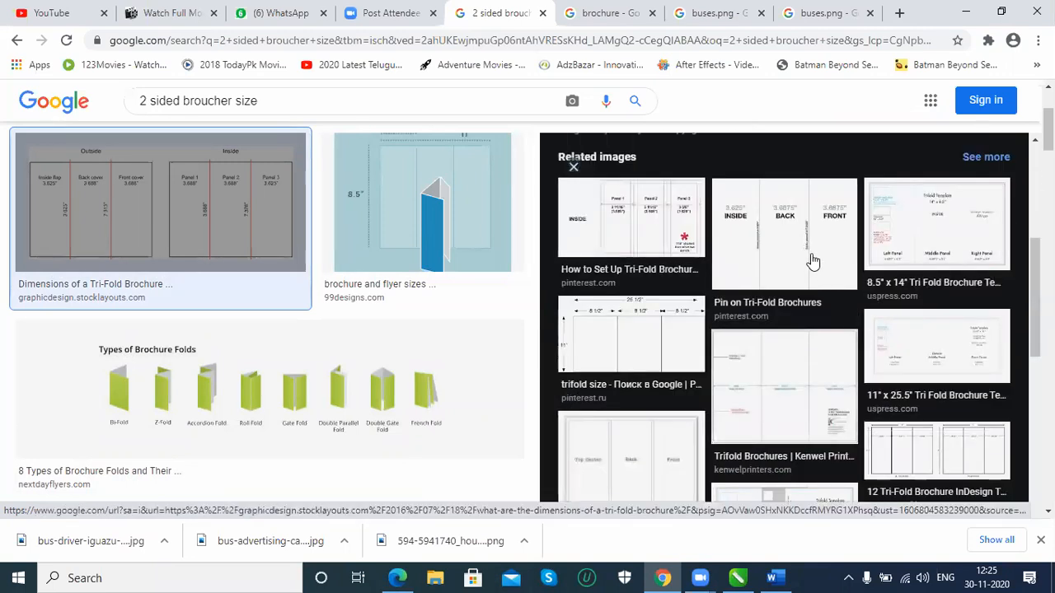
scroll(812, 263, "down", 2)
scroll(812, 265, "up", 1)
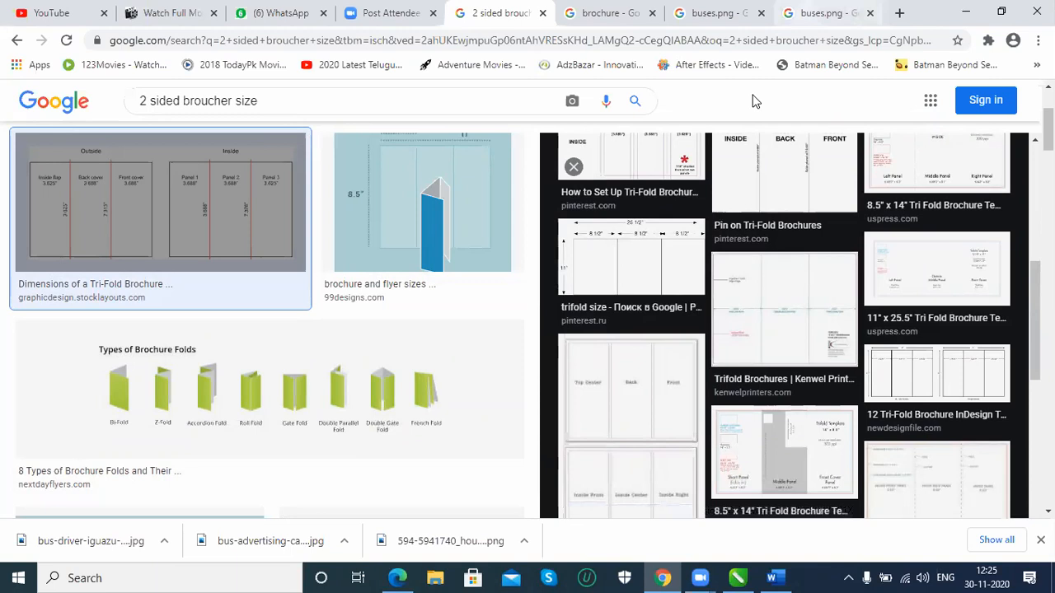
left_click(964, 14)
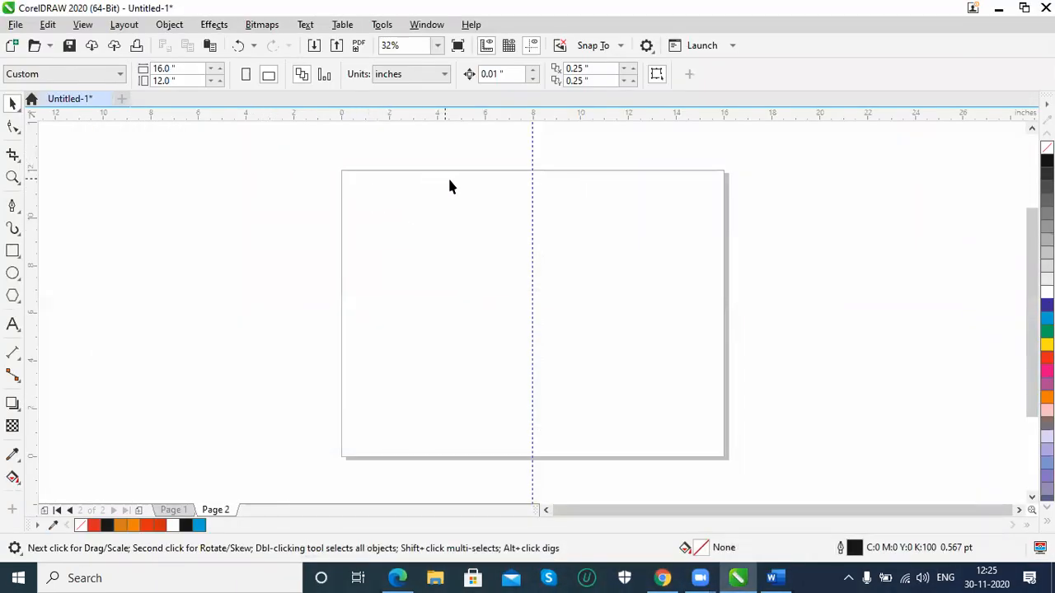
Use Calculator to divide the 16-inch page width by 3 for the width of each tri-fold panel
key("super+r")
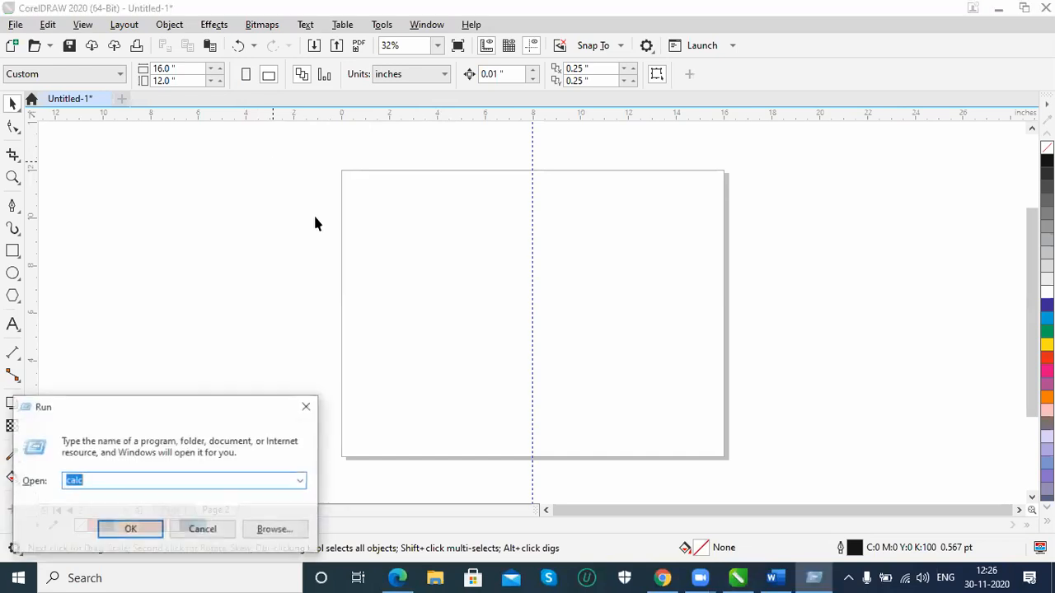
key("Escape")
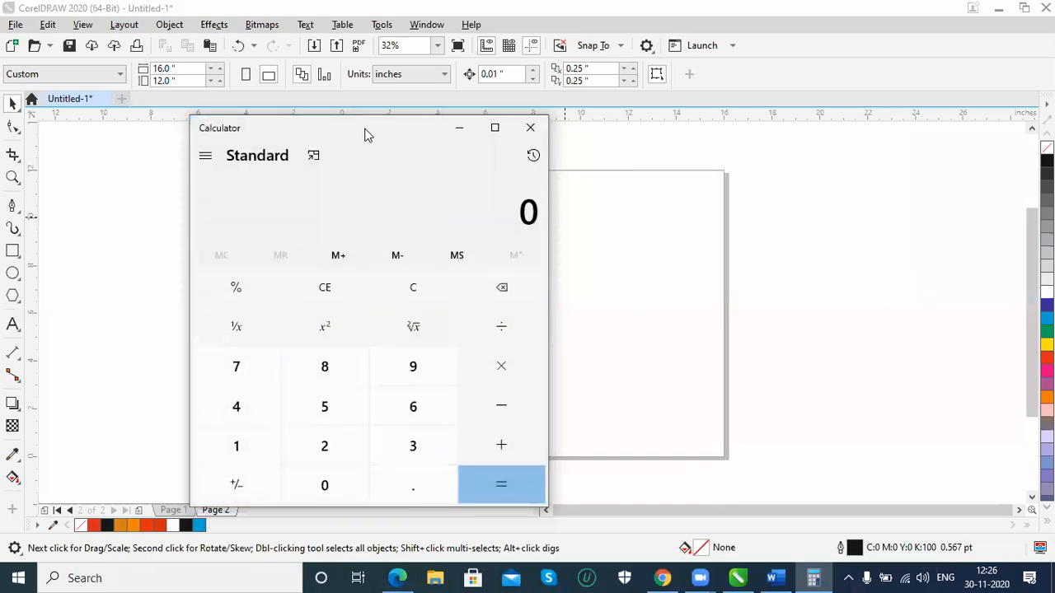
left_click_drag(367, 135, 780, 153)
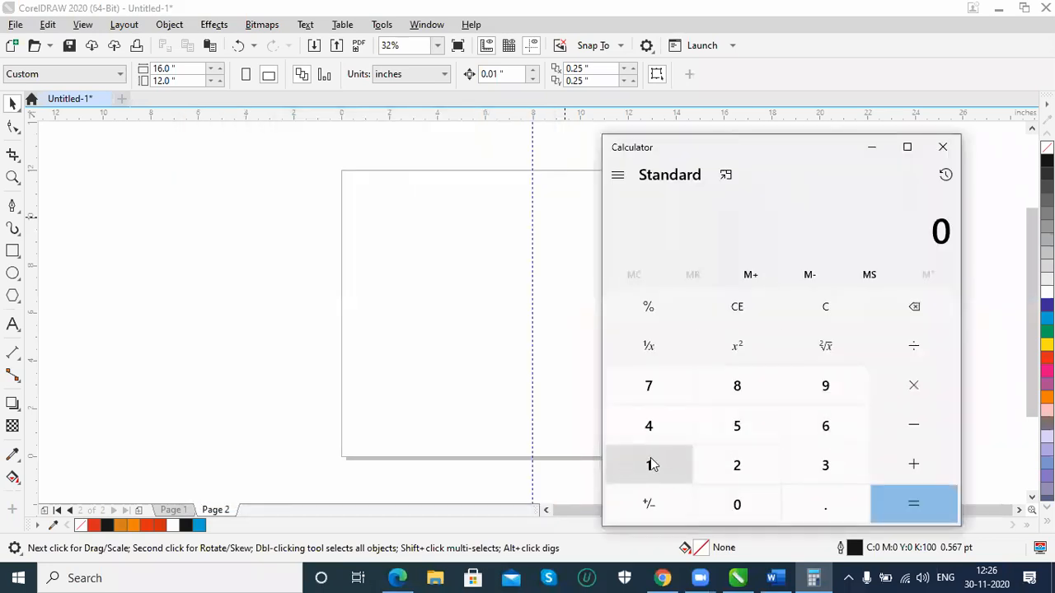
type("16")
key("slash")
type("3")
key("Return")
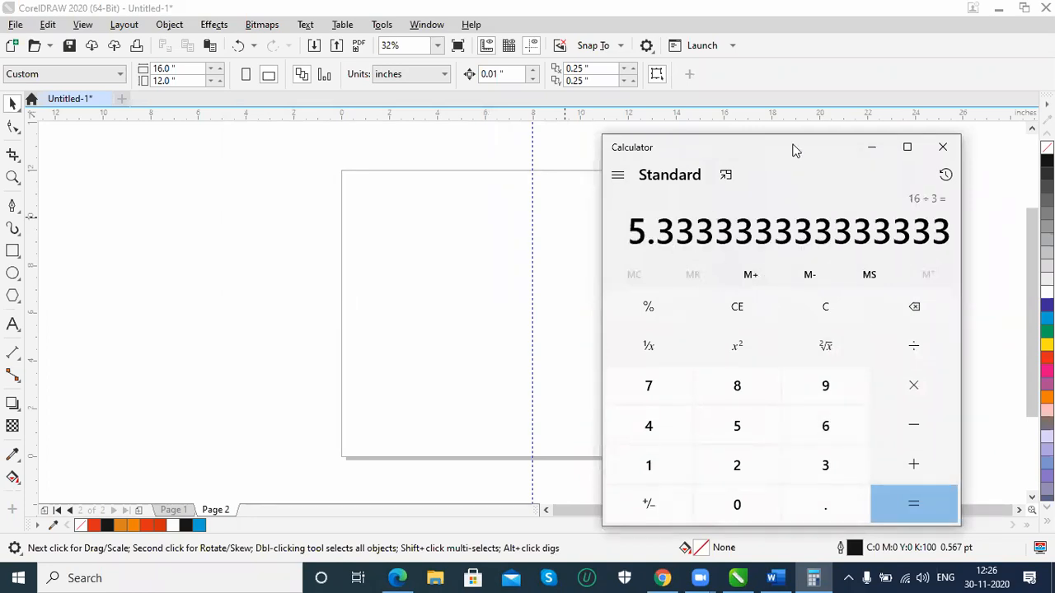
left_click(871, 147)
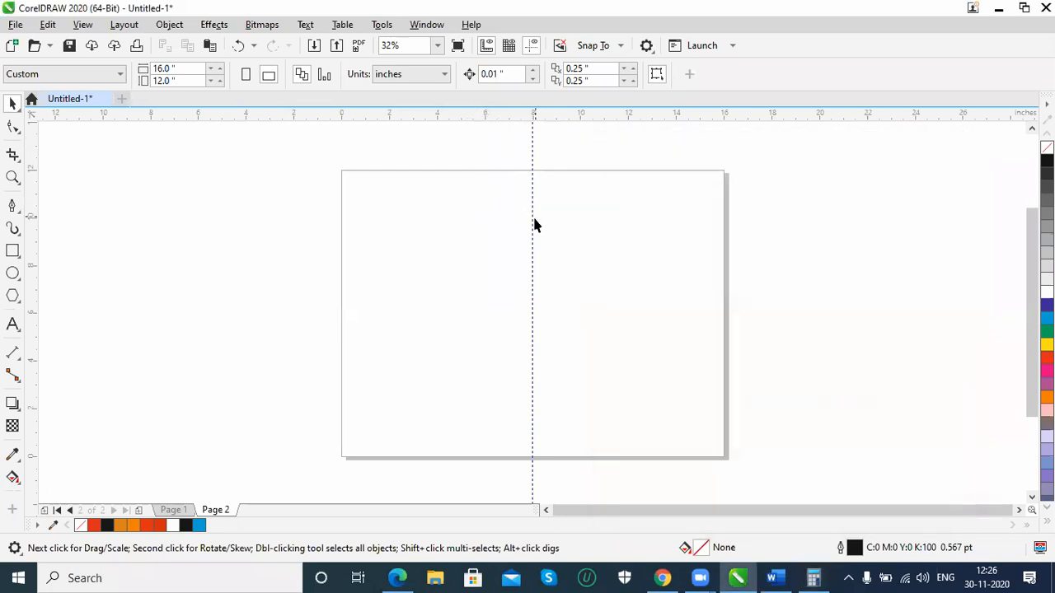
Move the centre vertical guideline on Page 2 to X 5.3 inches
left_click_drag(534, 222, 467, 222)
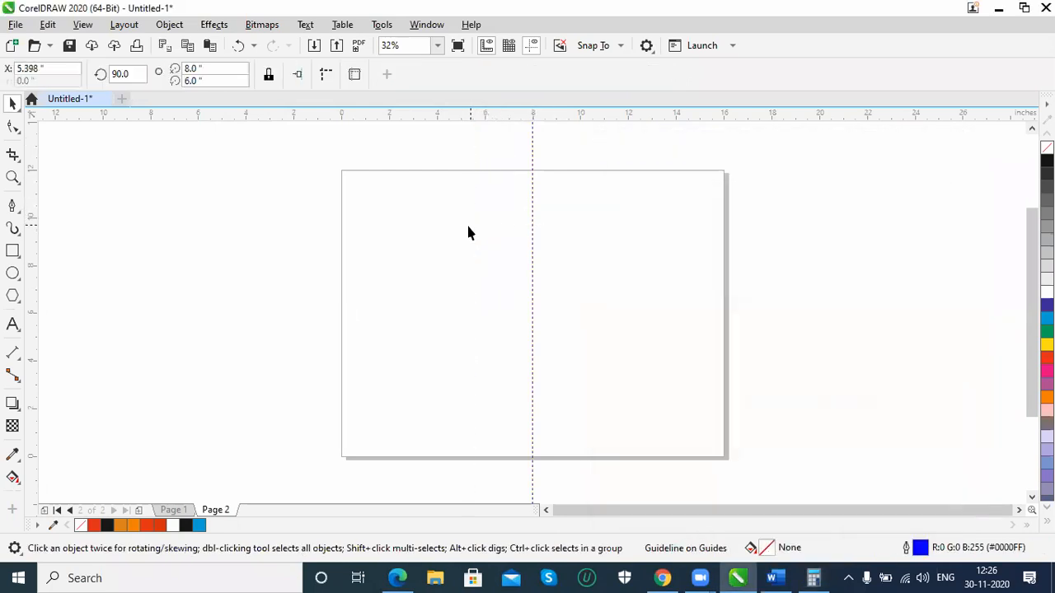
left_click_drag(46, 70, 8, 70)
type("5.3")
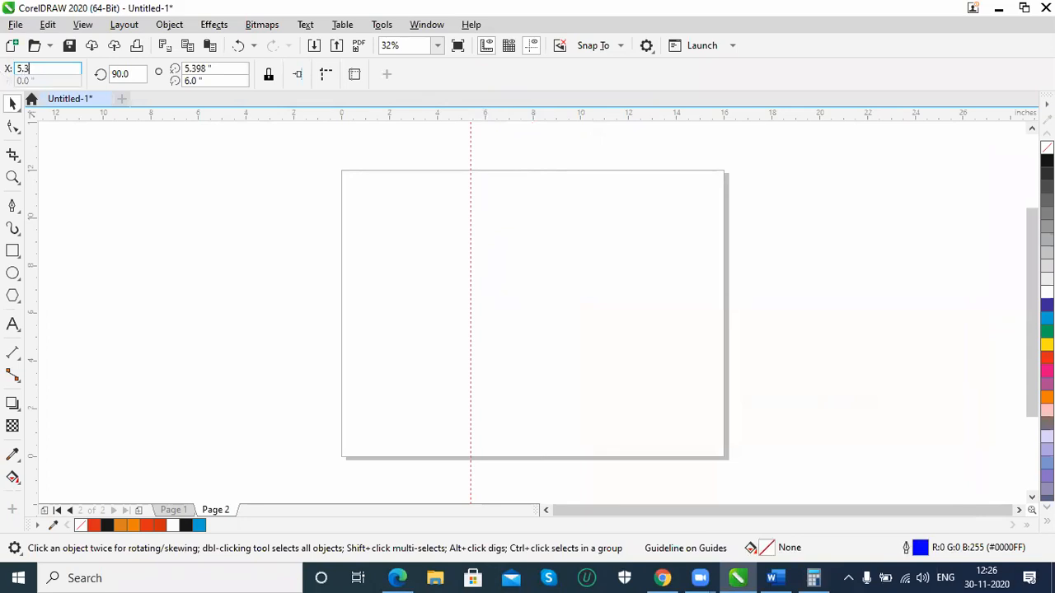
key("Return")
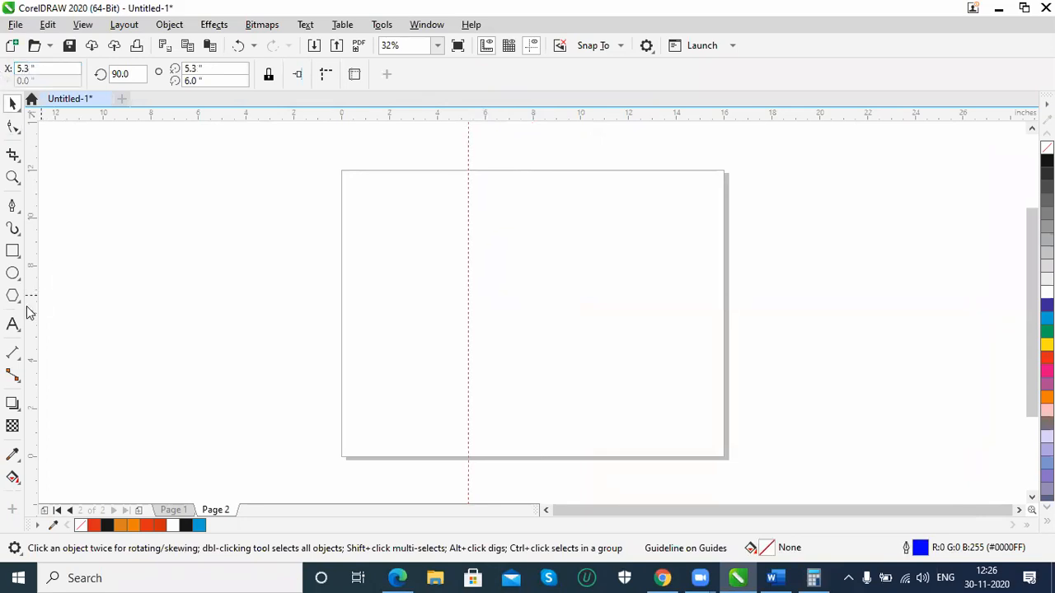
Add a second vertical guideline at about 10.86 inches and move the ruler origin to where the first guideline meets the page's top edge
left_click_drag(33, 317, 601, 308)
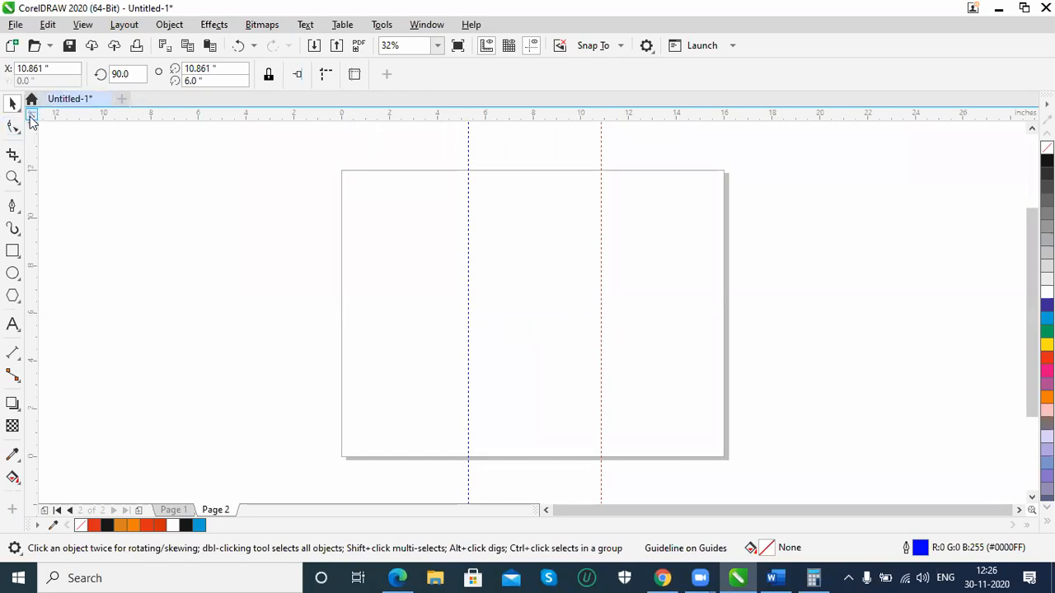
left_click_drag(30, 118, 469, 172)
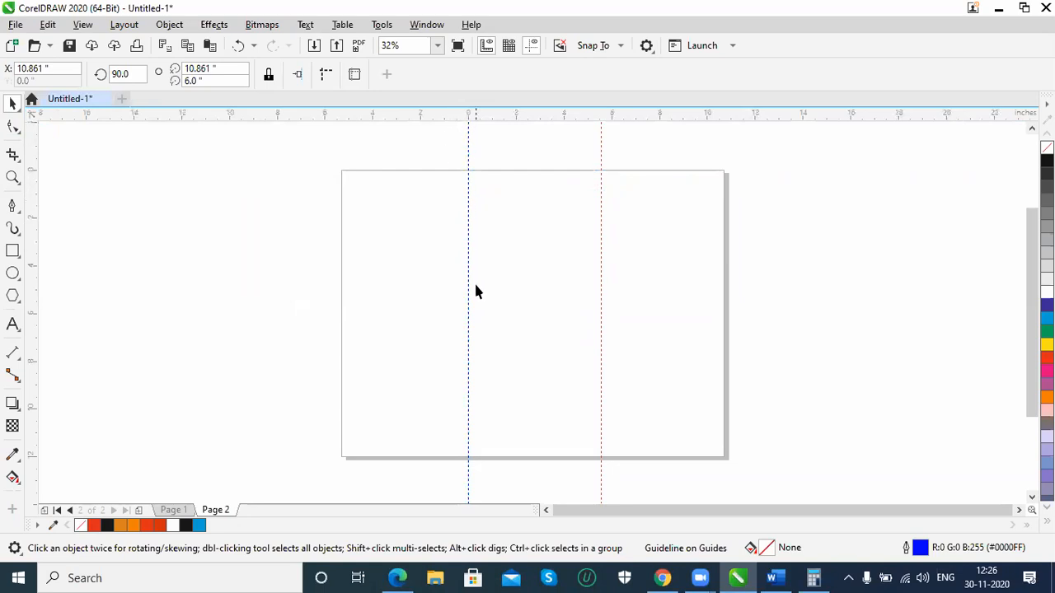
left_click(601, 248)
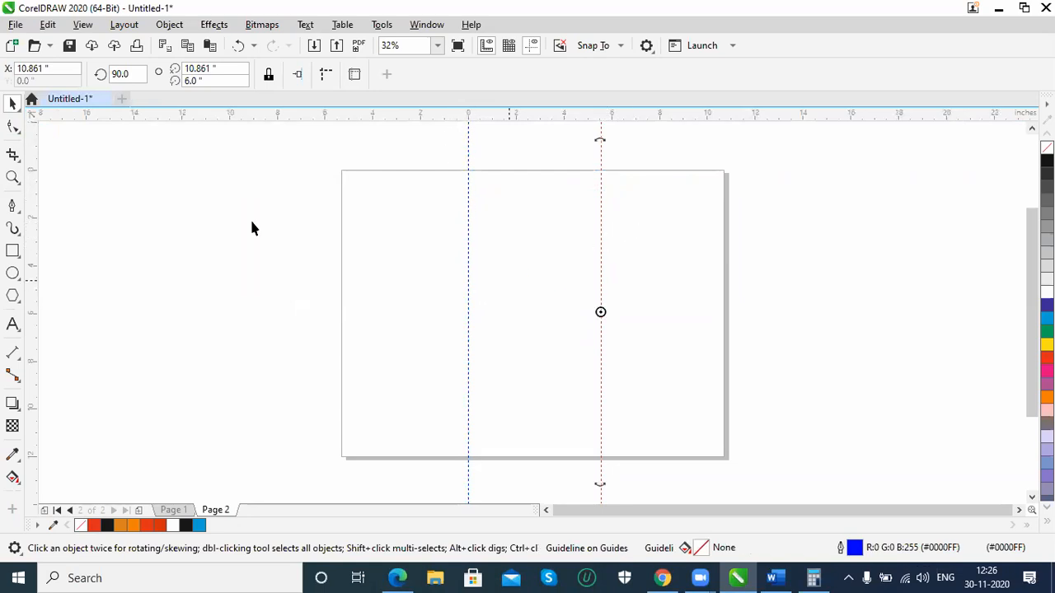
left_click(63, 68)
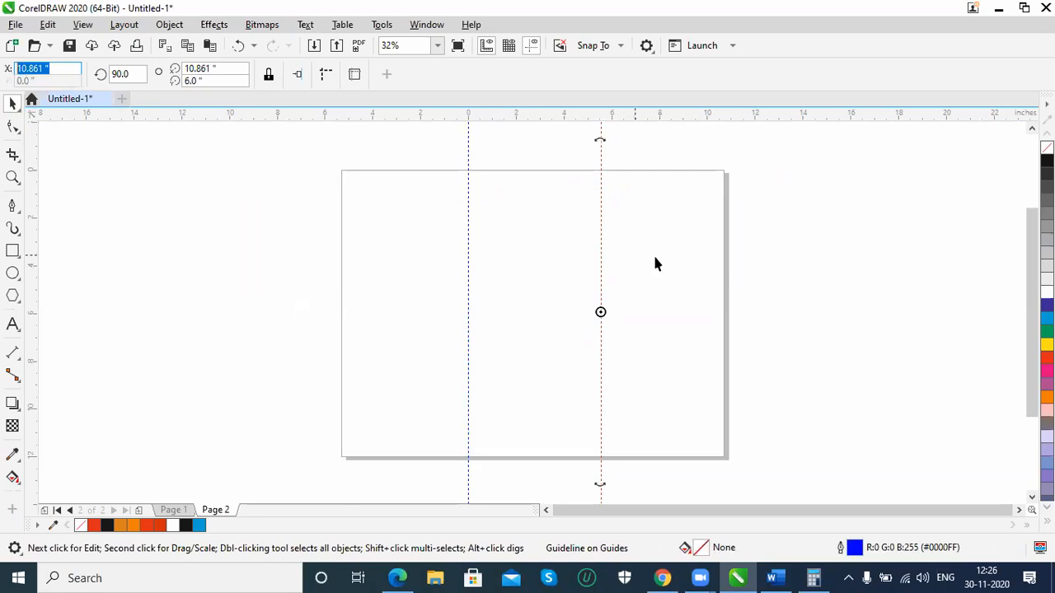
left_click(580, 263)
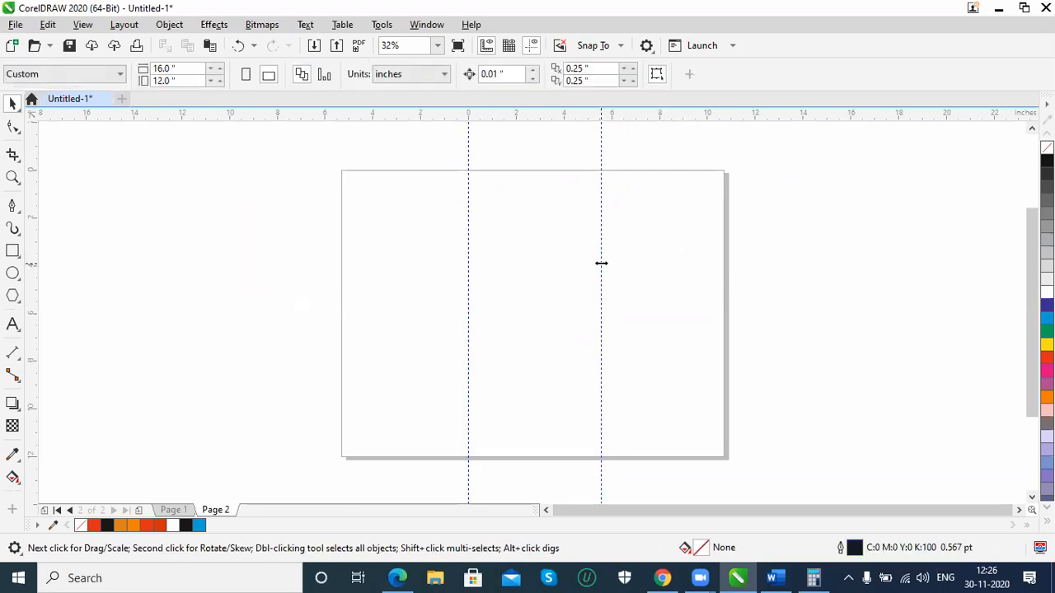
Replace the second guideline with a vertical guideline at X 5.3 inches, measured from the first guideline
left_click(601, 263)
left_click_drag(600, 263, 35, 311)
key("ctrl+z")
left_click_drag(597, 313, 597, 313)
left_click_drag(45, 69, 12, 69)
type("5.3")
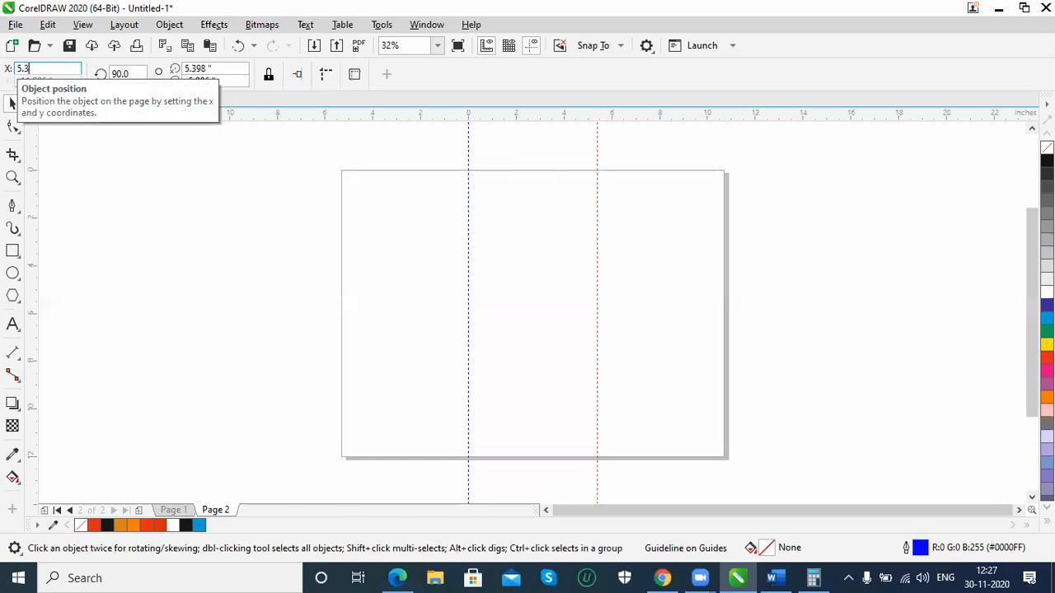
key("Return")
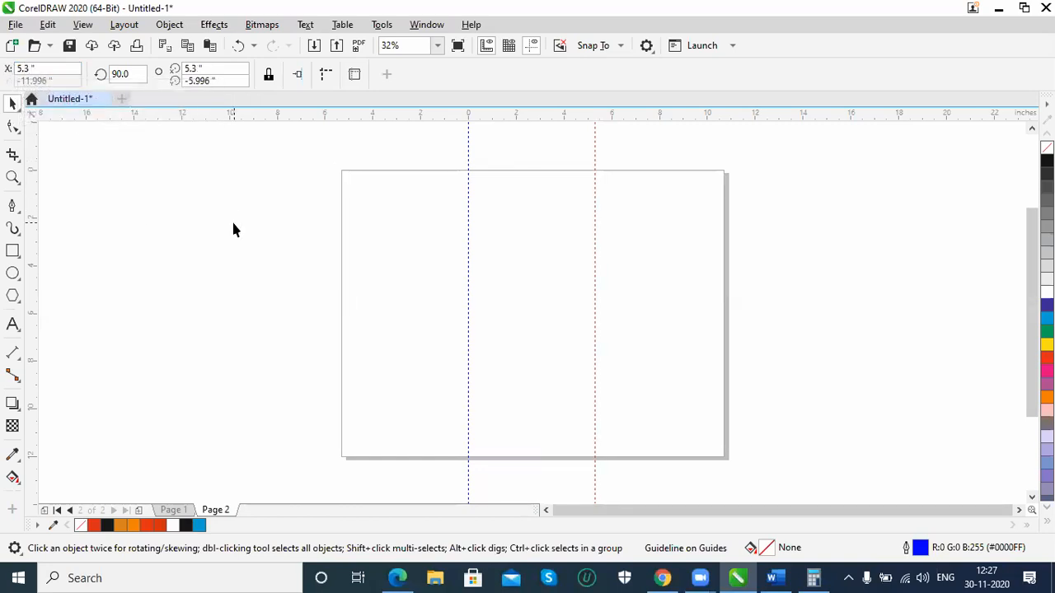
left_click(233, 230)
Draw a rectangle about 4.7 inches wide by 11.4 inches high over the page's left panel
left_click(12, 251)
mouse_move(338, 172)
left_mouse_down()
mouse_move(478, 450)
mouse_move(473, 464)
mouse_move(455, 448)
left_mouse_up()
left_click(12, 103)
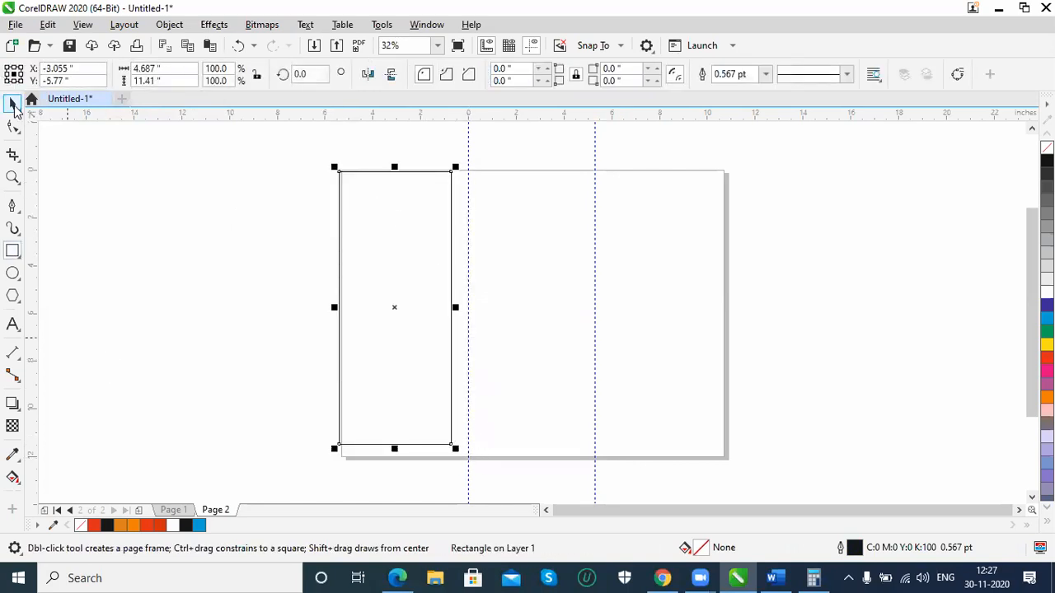
left_click(94, 68)
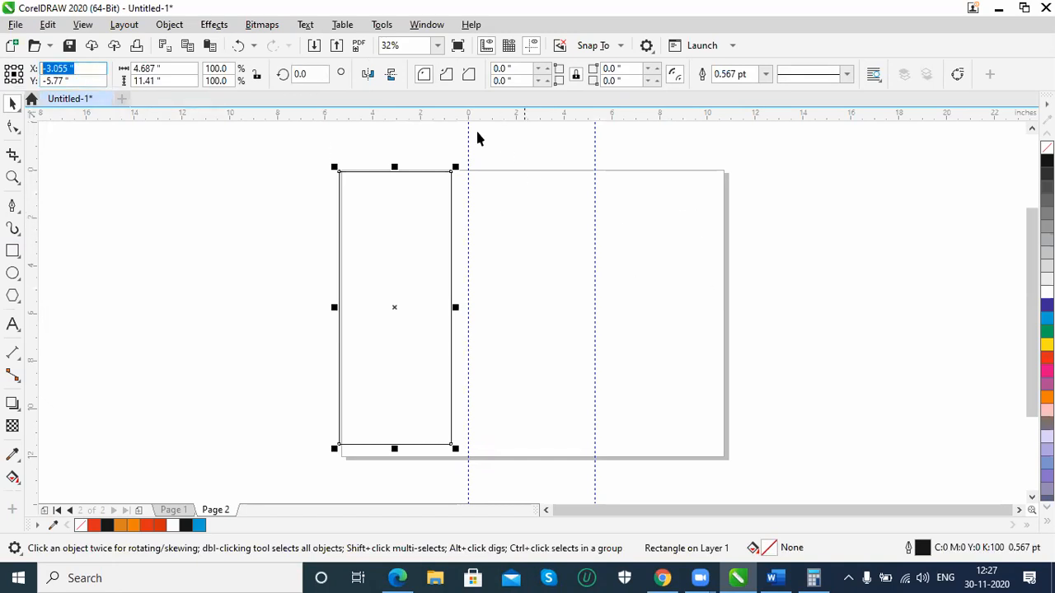
Move the rectangle off the page to its left and set the ruler origin at the page's top-left corner
left_click_drag(31, 118, 339, 174)
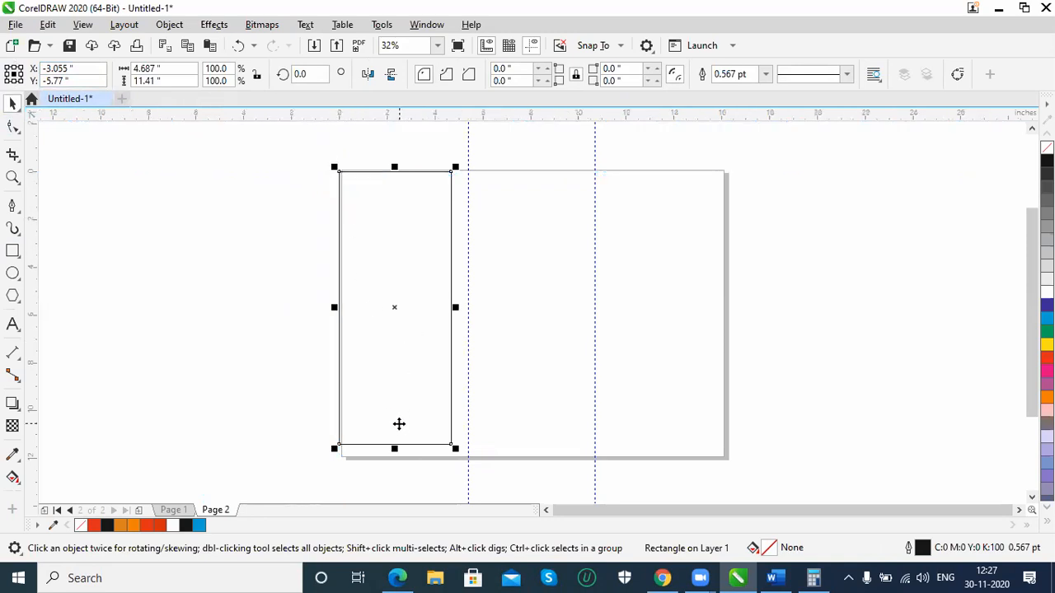
left_click(224, 433)
left_click_drag(375, 445, 148, 429)
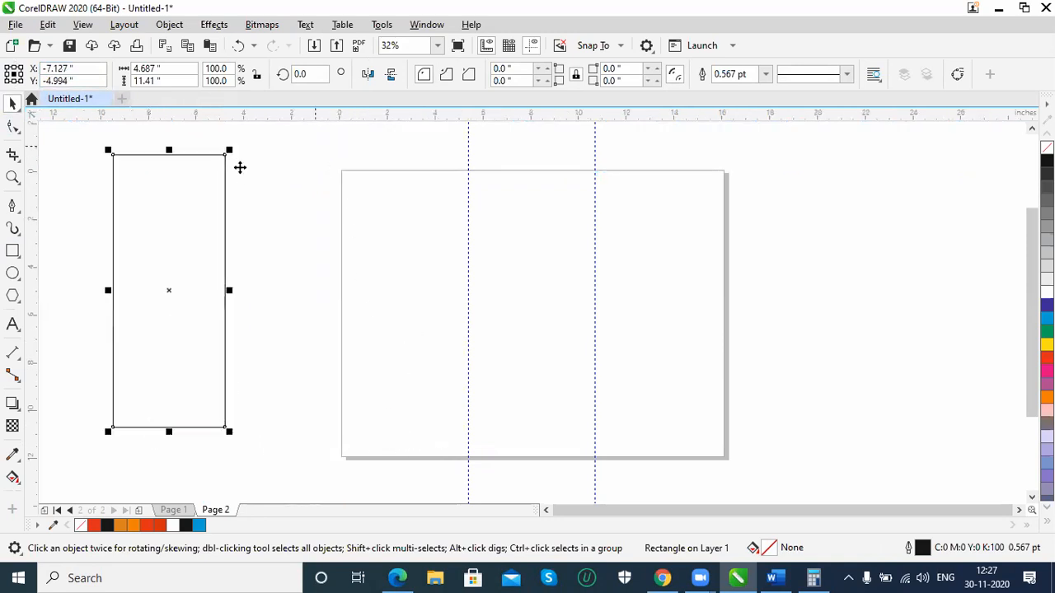
left_click_drag(335, 167, 342, 171)
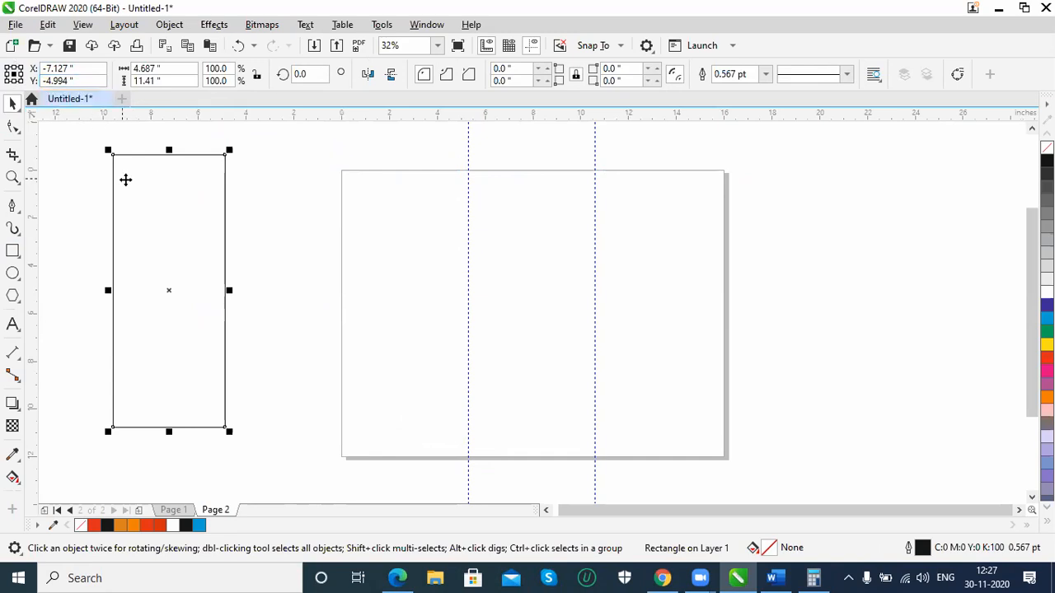
Resize the rectangle to 5.3 inches wide by 12 inches high and fit it into the page's left panel
left_click_drag(160, 154, 323, 184)
left_click_drag(176, 82, 17, 72)
type("12")
key("Return")
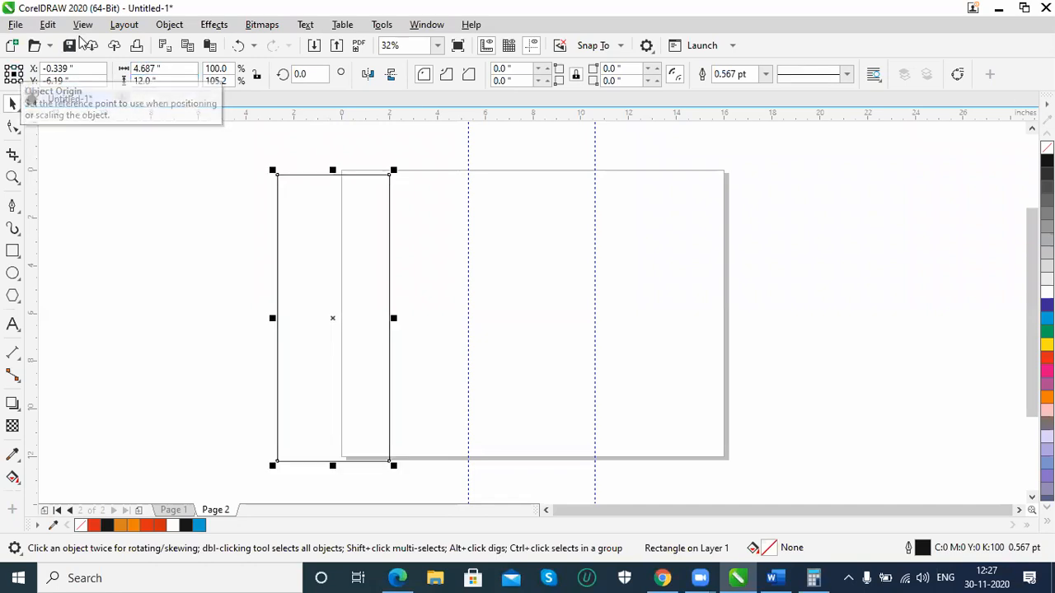
left_click_drag(170, 73, 22, 53)
type("5.3")
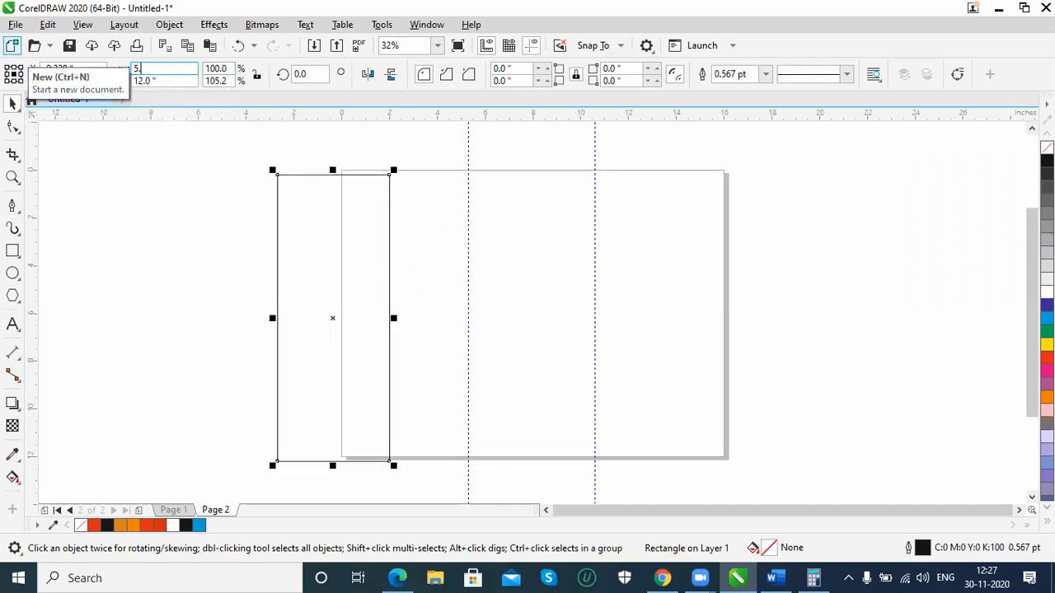
key("Return")
left_click_drag(294, 176, 363, 171)
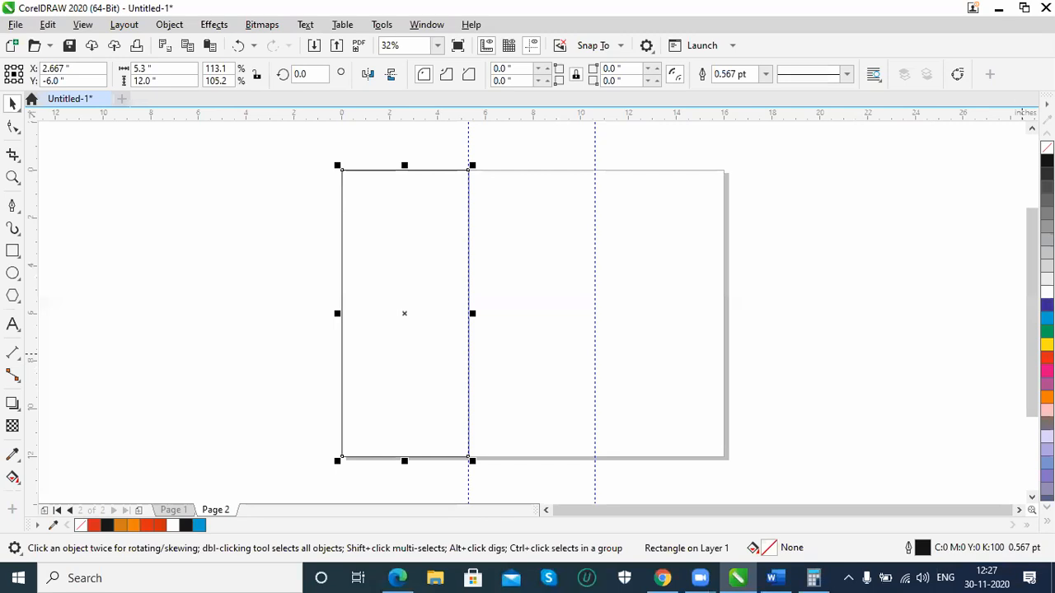
Fill the left-panel rectangle green with no outline and place a blue-filled copy in the middle panel between the guidelines
left_click(1046, 331)
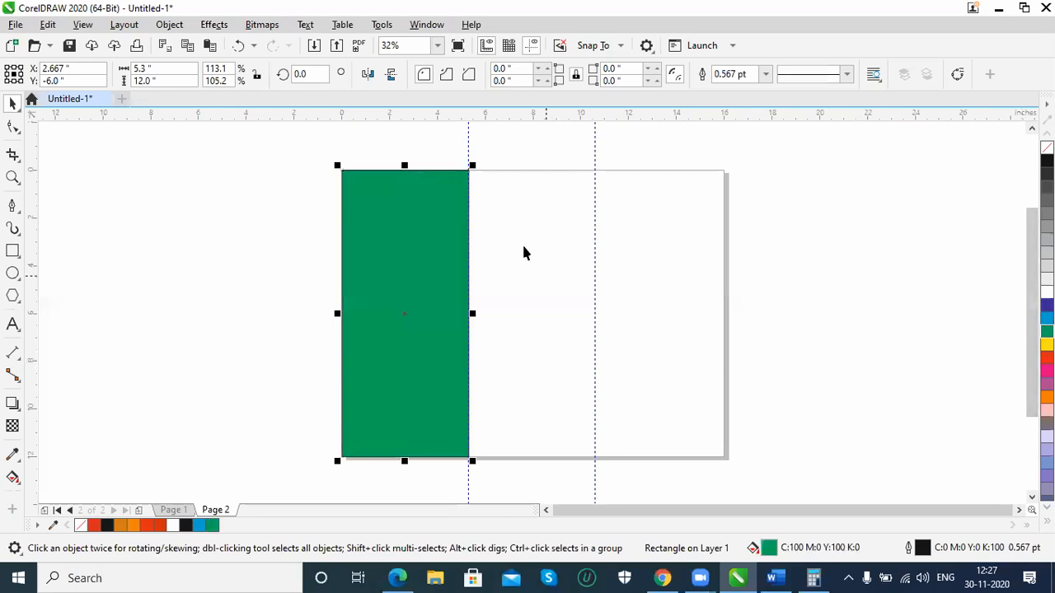
right_click(1047, 148)
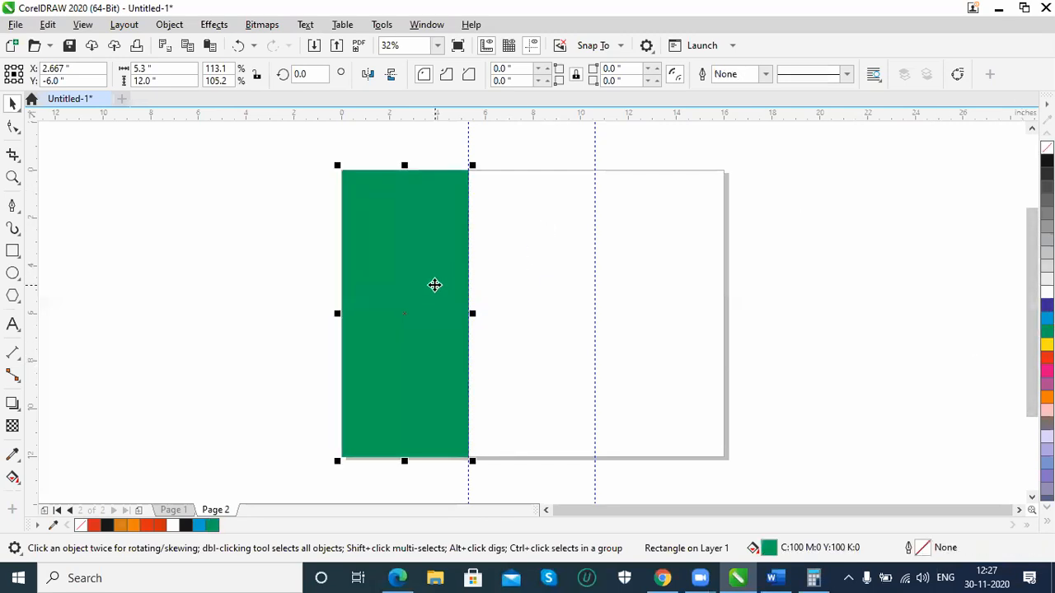
left_click(520, 305)
left_click_drag(391, 297, 645, 309)
left_click(1047, 317)
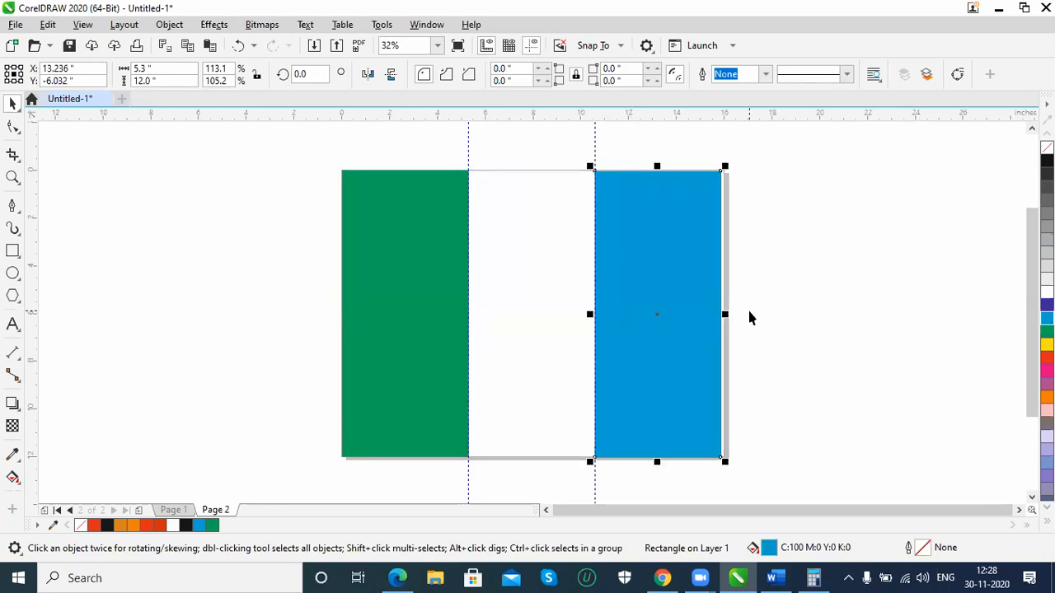
key("ctrl+z")
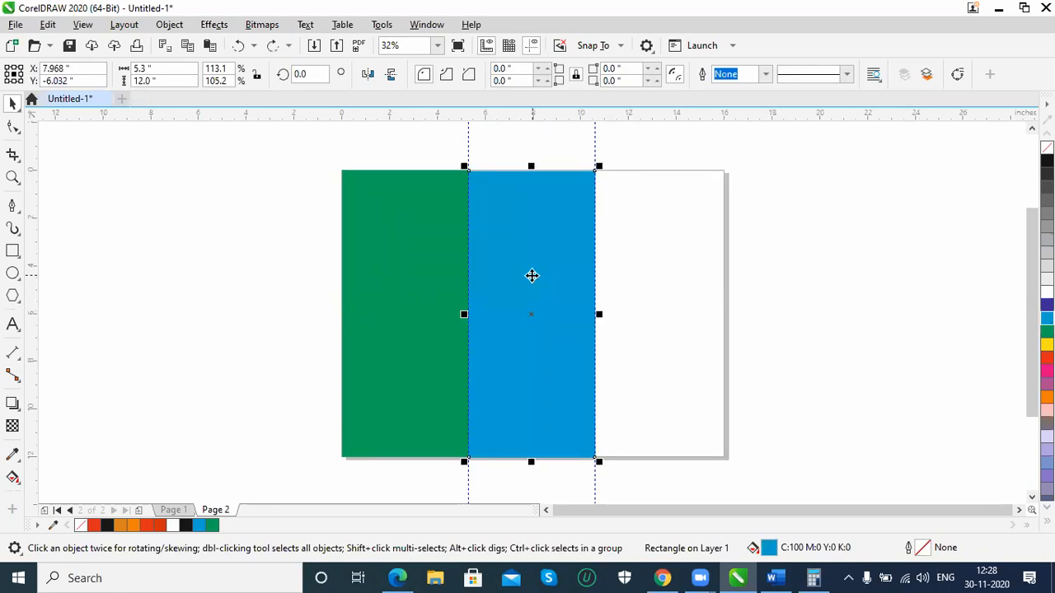
Nudge the blue rectangle up slightly so its top edge lines up more closely with the green rectangle and page edge
key("z")
left_click_drag(412, 149, 551, 211)
left_click(11, 104)
left_click_drag(563, 365, 562, 362)
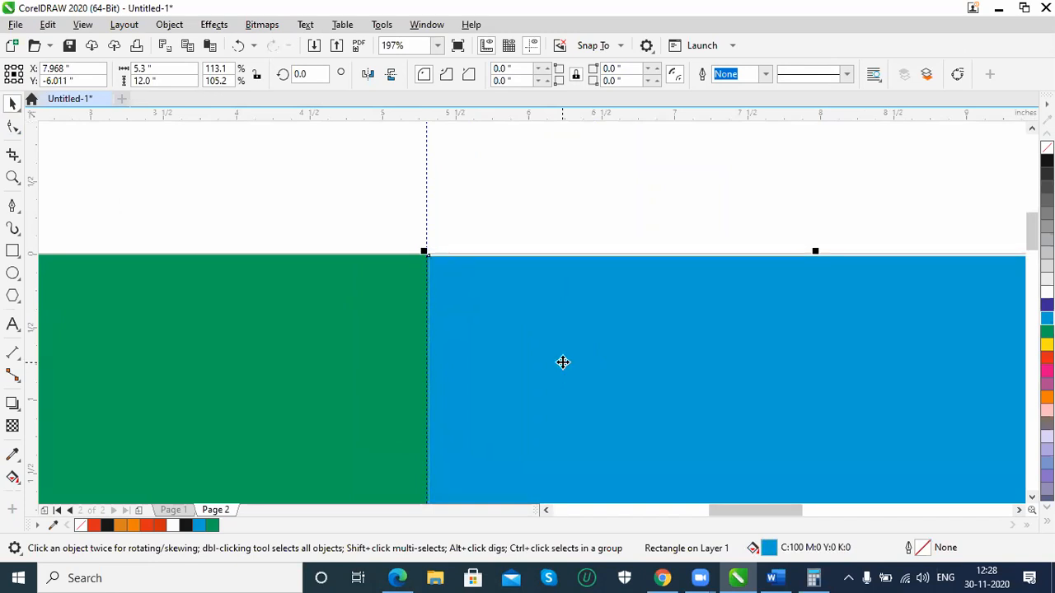
key("shift+F4")
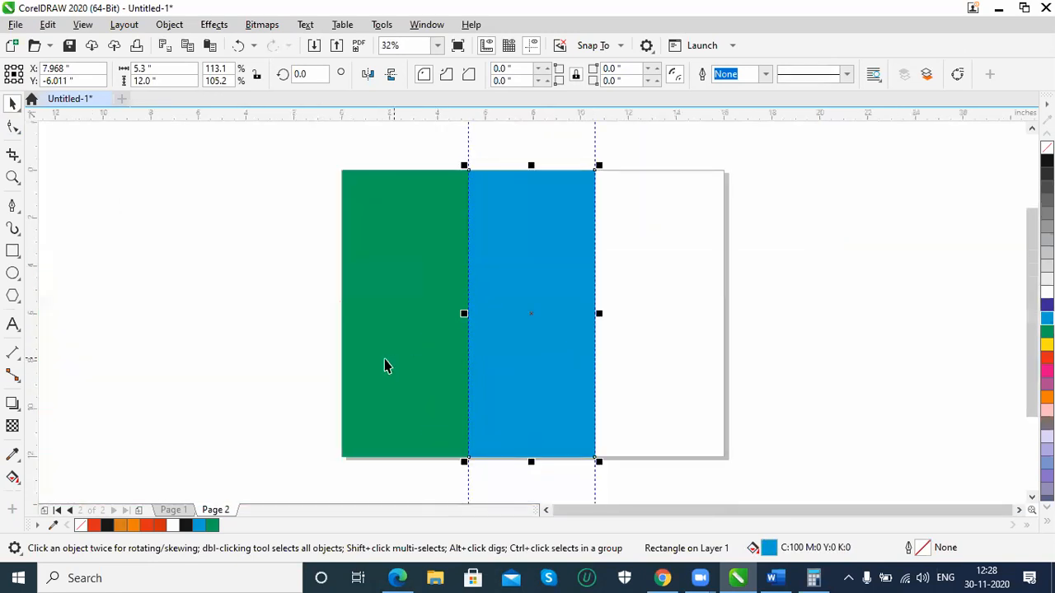
Create a 16 by 12 inch rectangle frame matching the tri-fold page
left_click(251, 388)
double_click(12, 250)
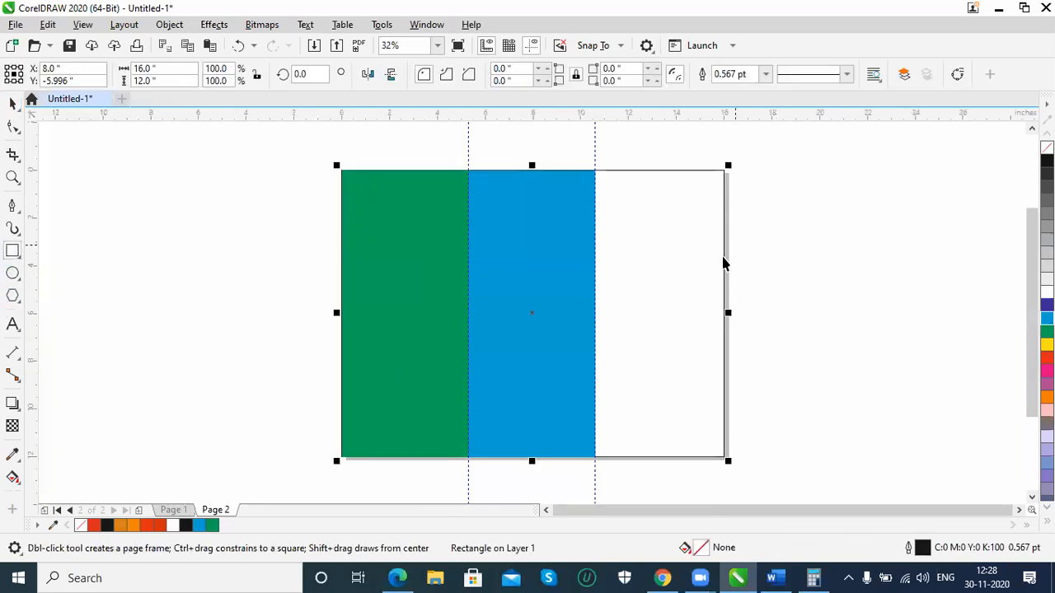
key("space")
Try to centre the blue middle rectangle on the page frame, and undo the alignment
left_click(647, 304, "shift")
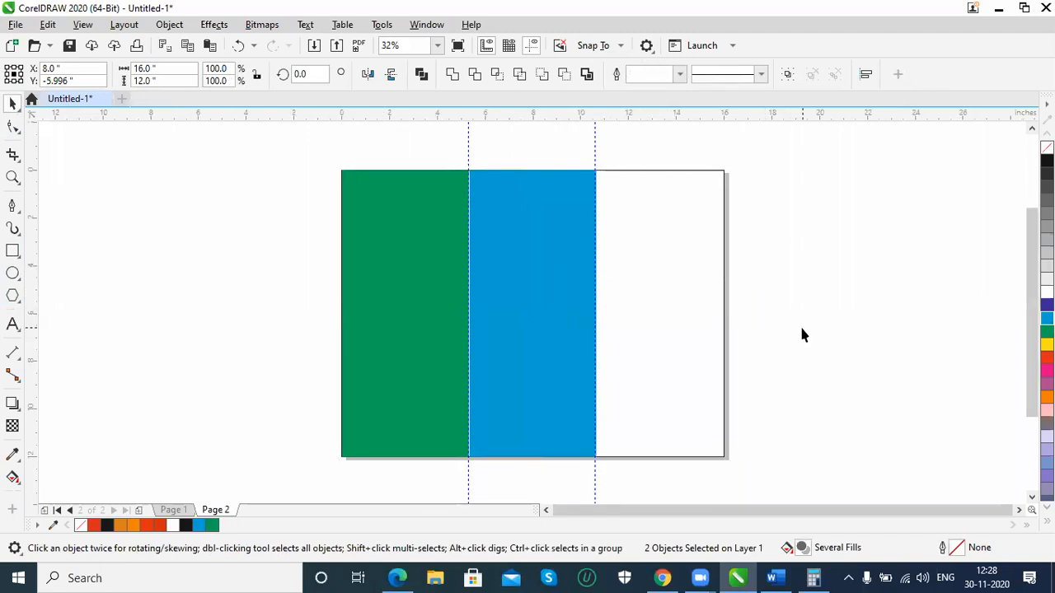
left_click(532, 250)
left_click(699, 175, "shift")
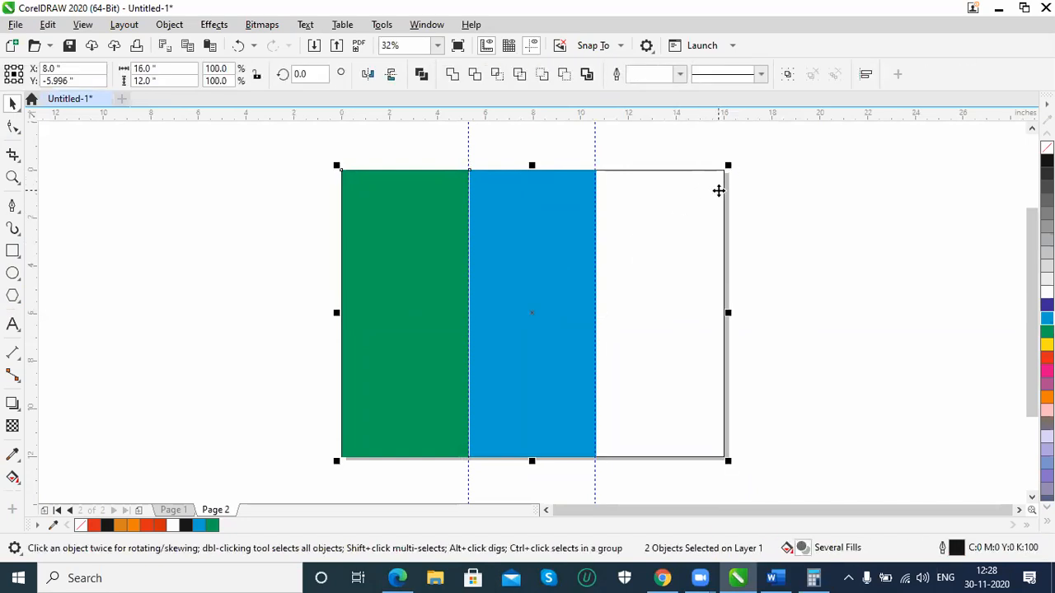
key("m")
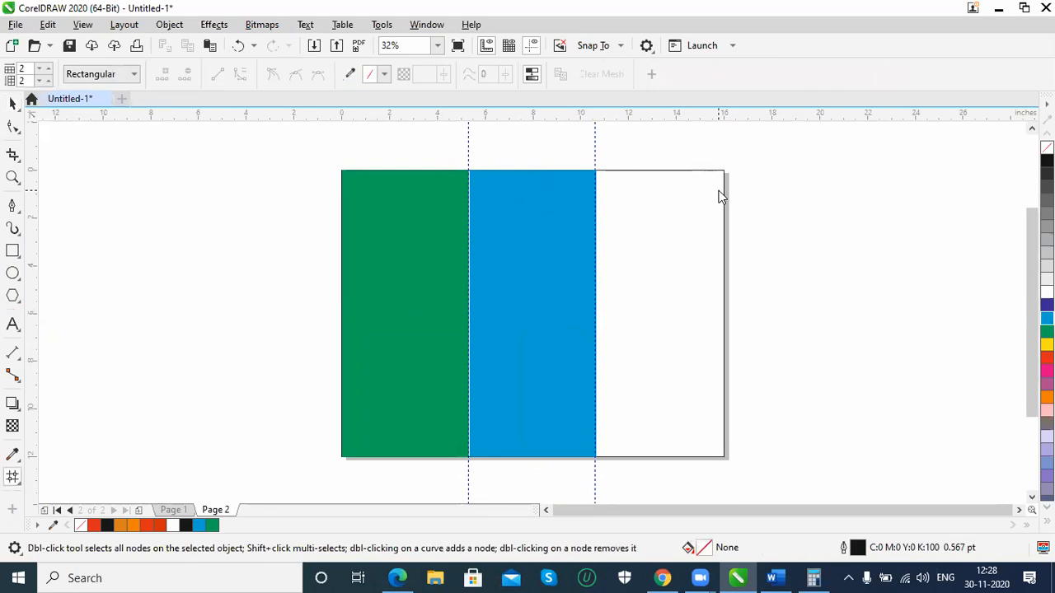
left_click(675, 170)
key("ctrl+z")
left_click(13, 103)
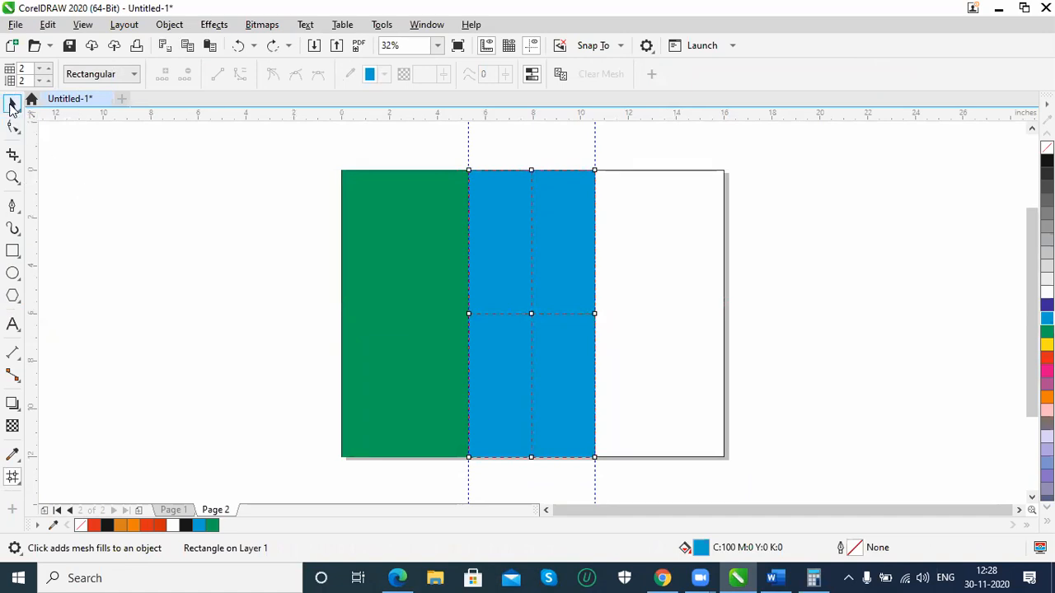
Try to align the green rectangle with the page frame, and undo its shift toward the middle
left_click(725, 349)
left_click(723, 354)
left_click(398, 401)
left_click(711, 457, "shift")
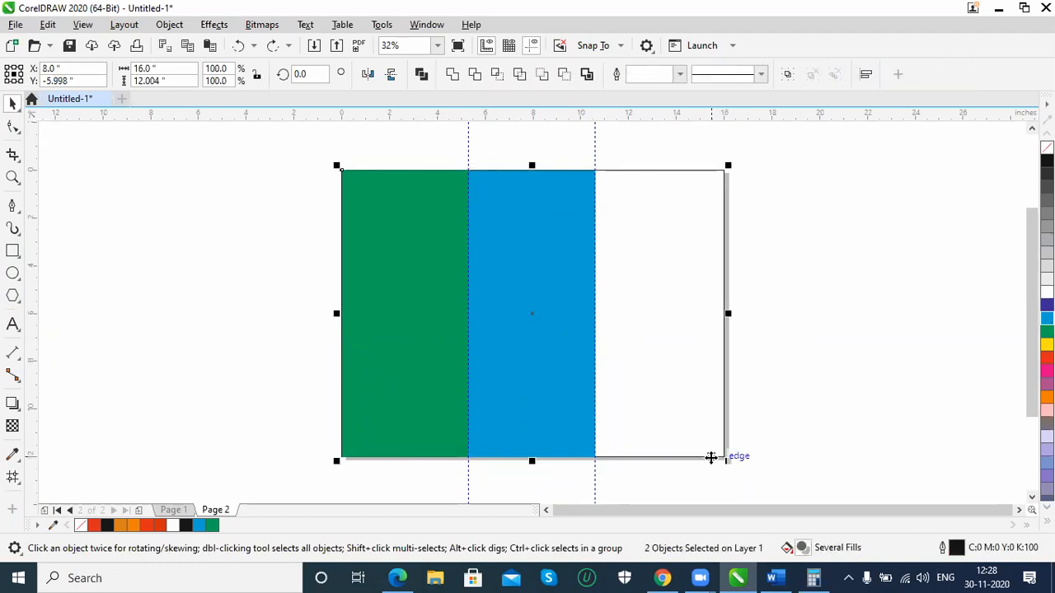
key("l")
key("e")
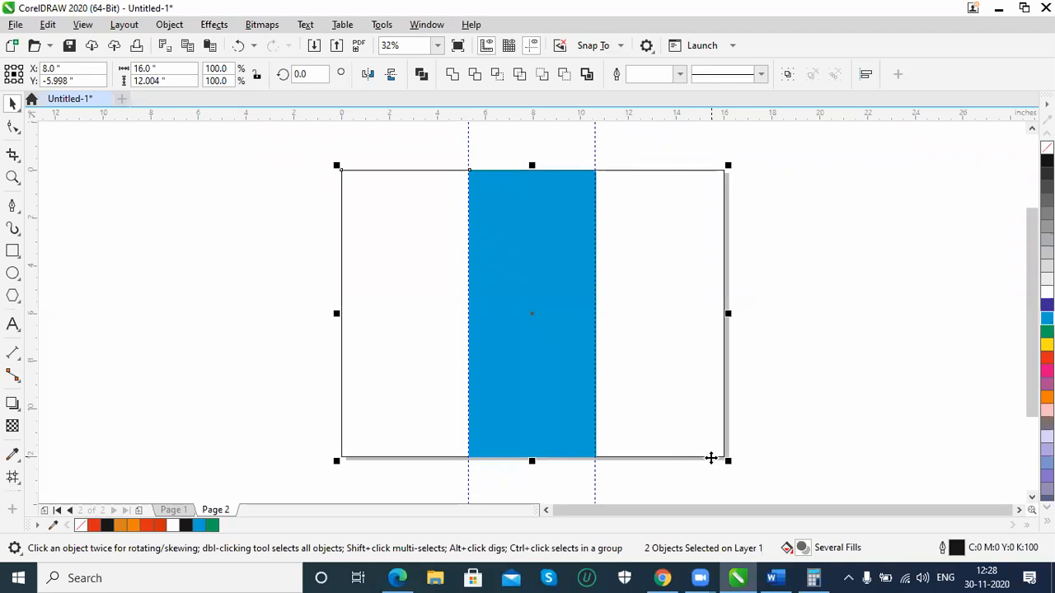
key("m")
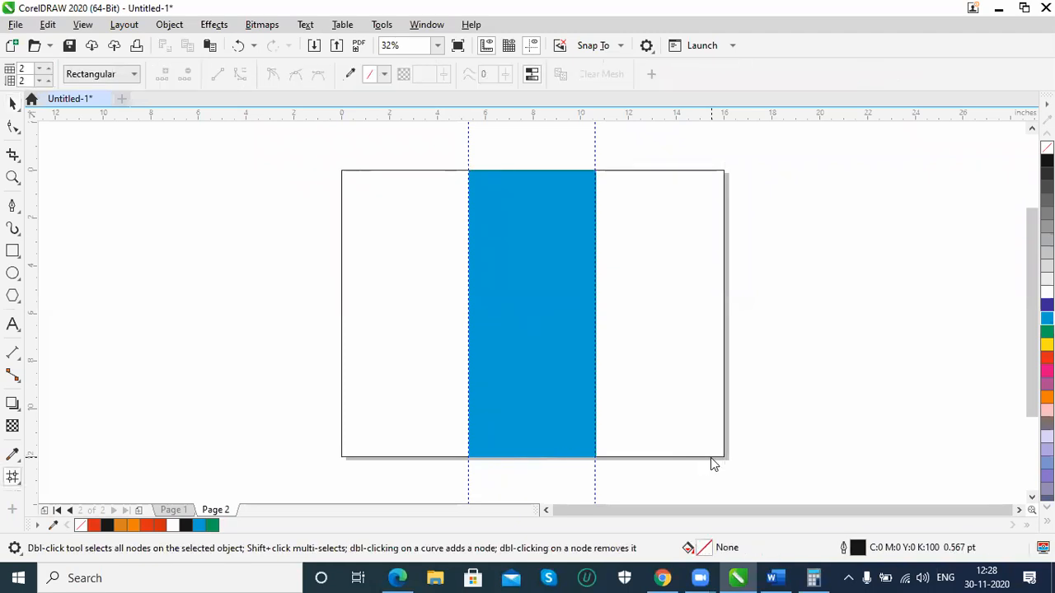
key("ctrl+z")
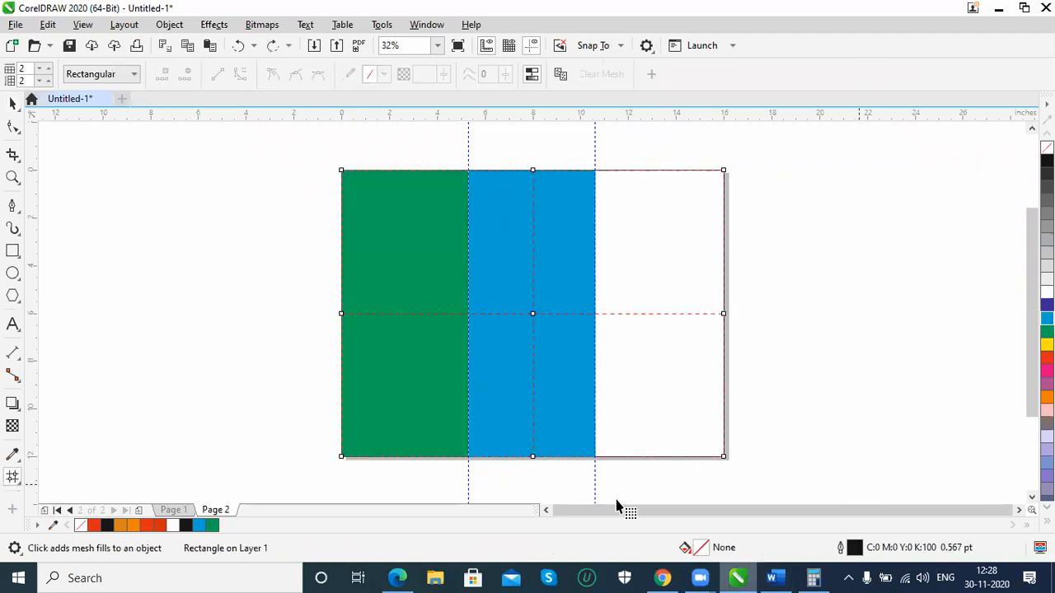
left_click(14, 106)
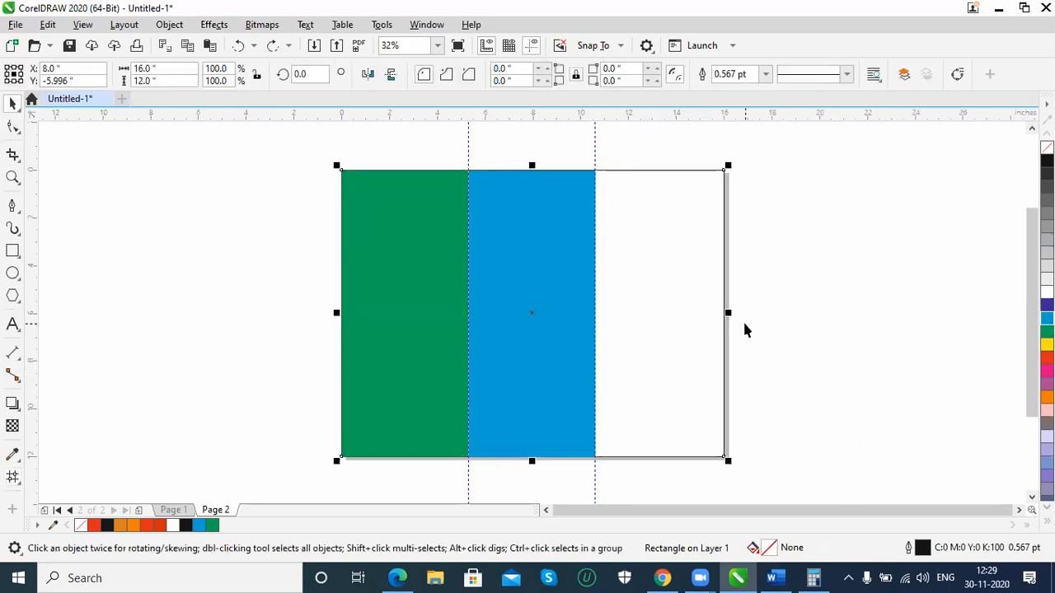
Align a copy of the green rectangle to the page frame's right edge and fill both copy and frame with Blue (C:100 M:100)
left_click(376, 380)
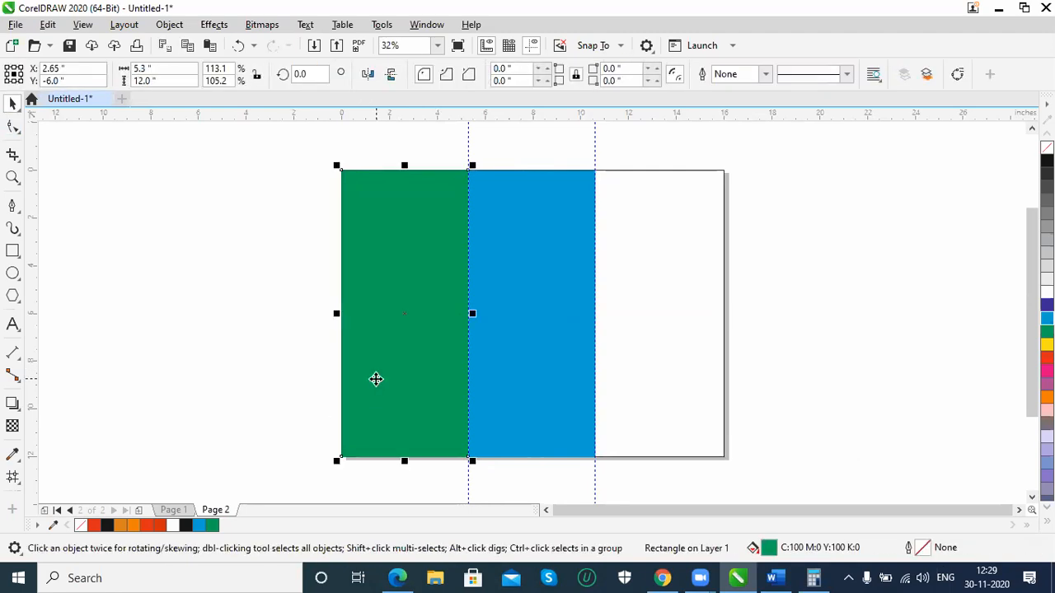
left_click(708, 170, "shift")
key("r")
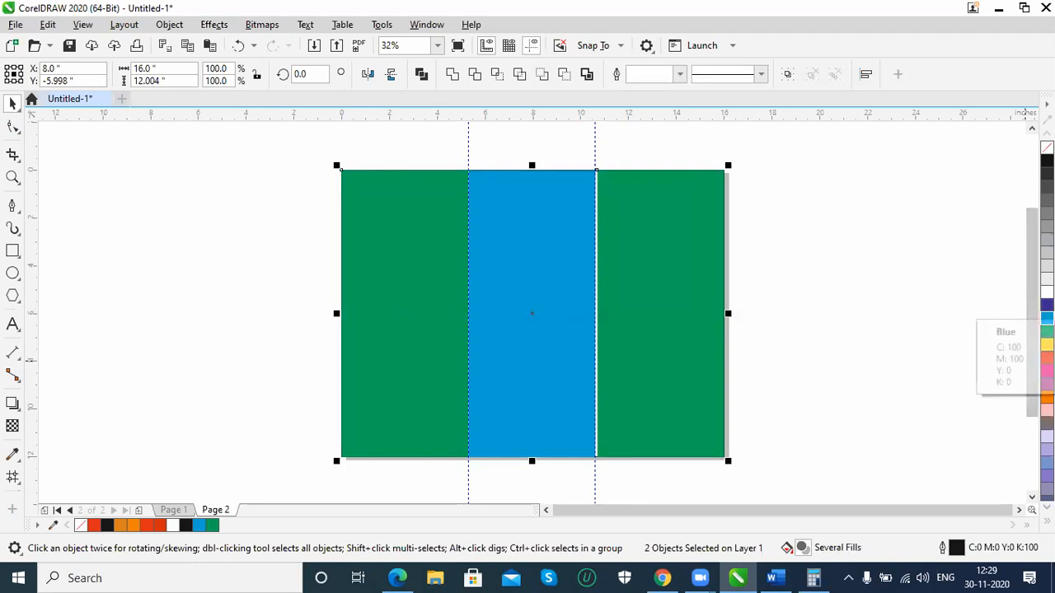
left_click(1046, 305)
left_click(893, 267)
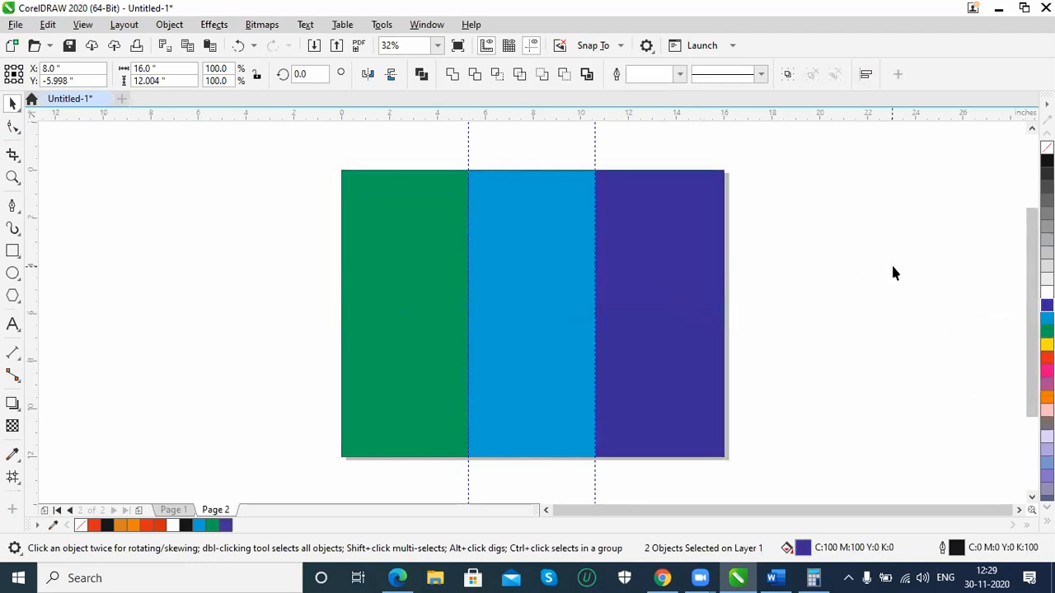
left_click(400, 272)
left_click(272, 294)
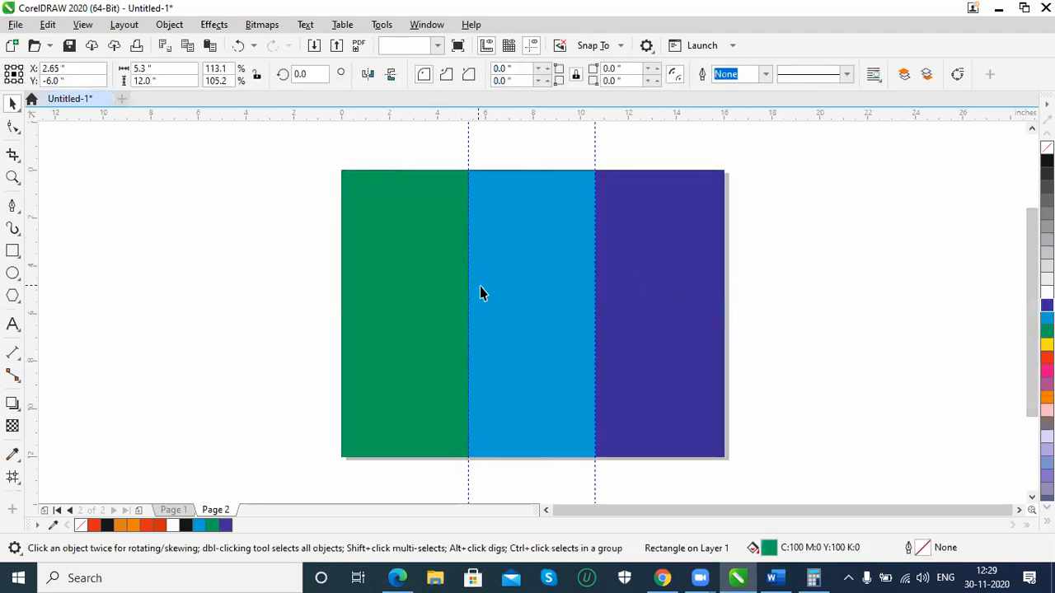
left_click(581, 286)
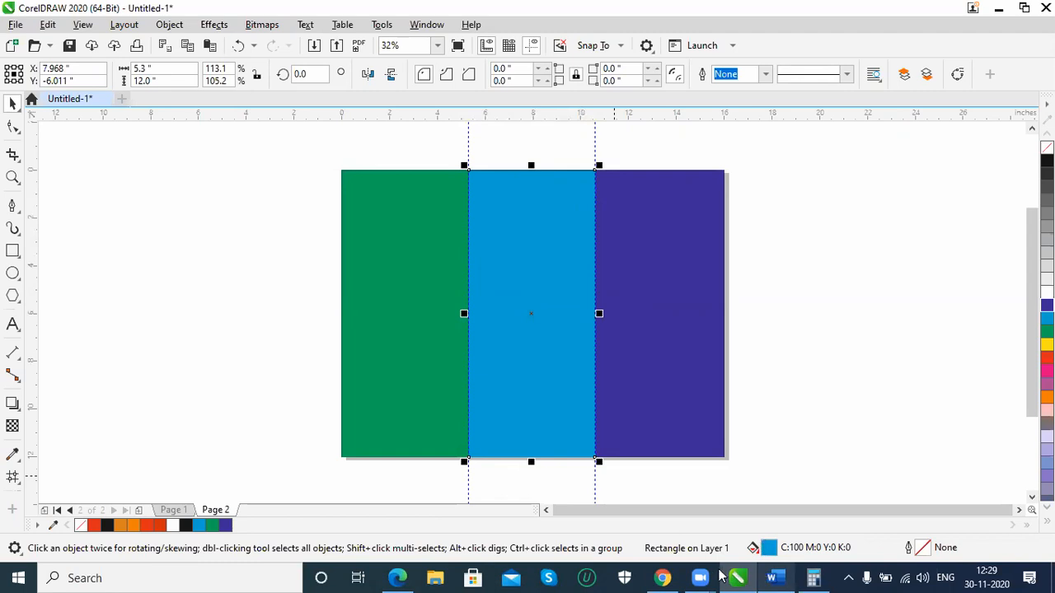
Switch to Chrome, enlarge the 16 page business brochure template in the brochure image results for reference, and return to CorelDRAW
left_click(661, 578)
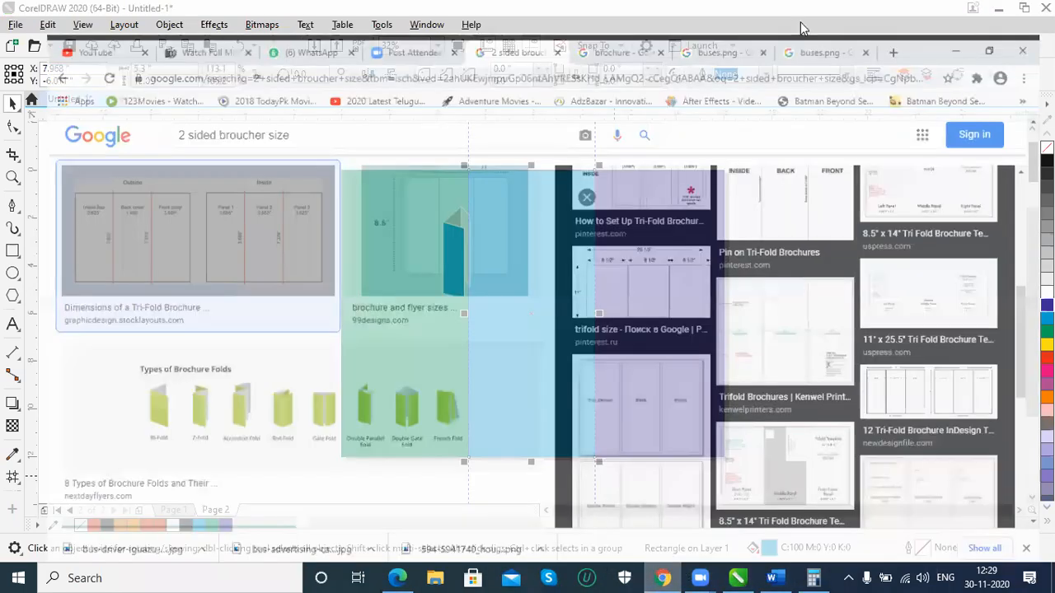
left_click(711, 15)
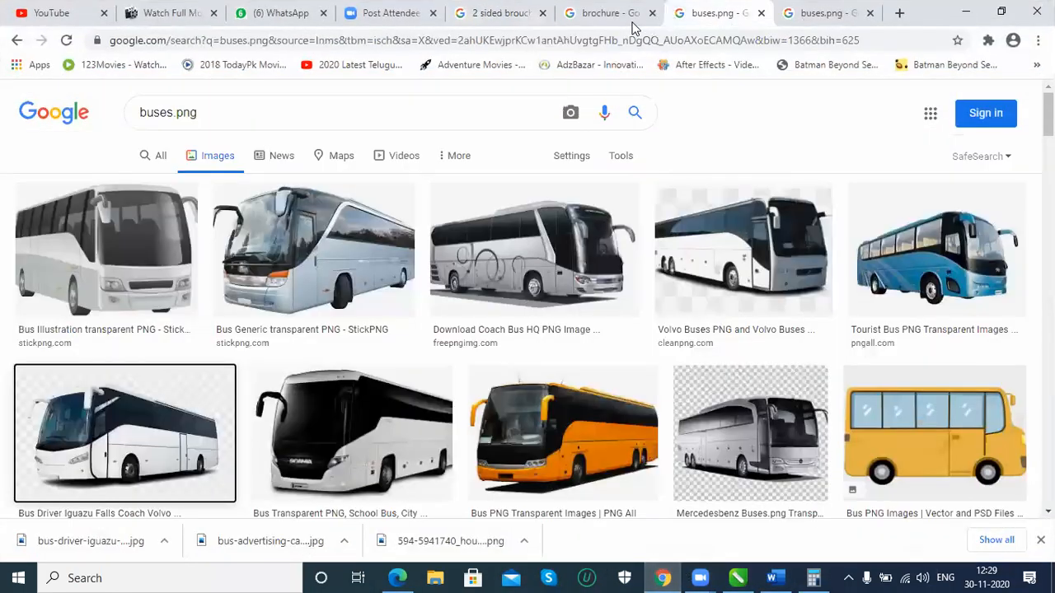
left_click(614, 15)
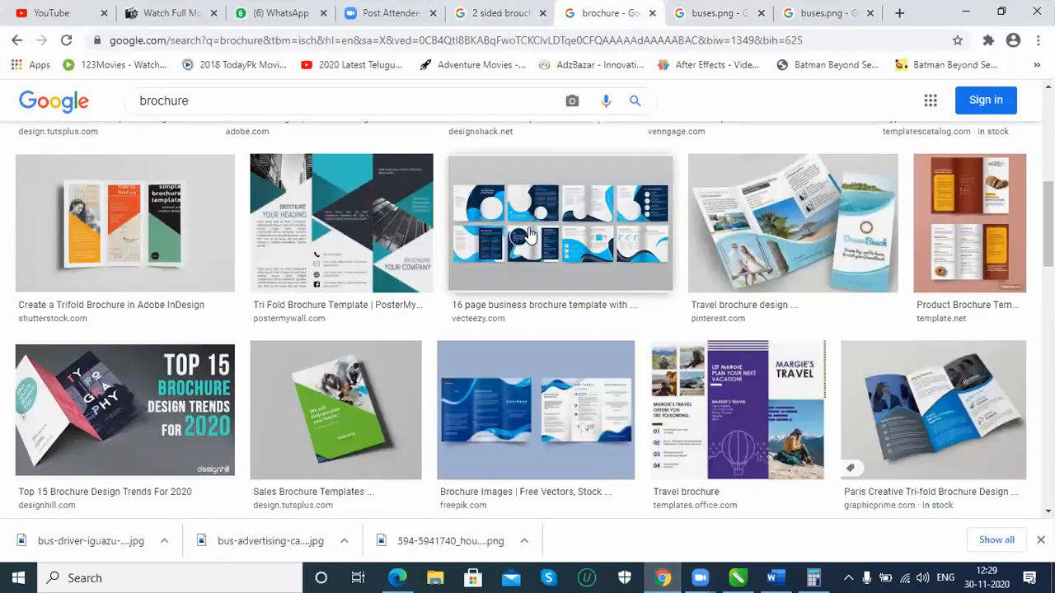
left_click(530, 236)
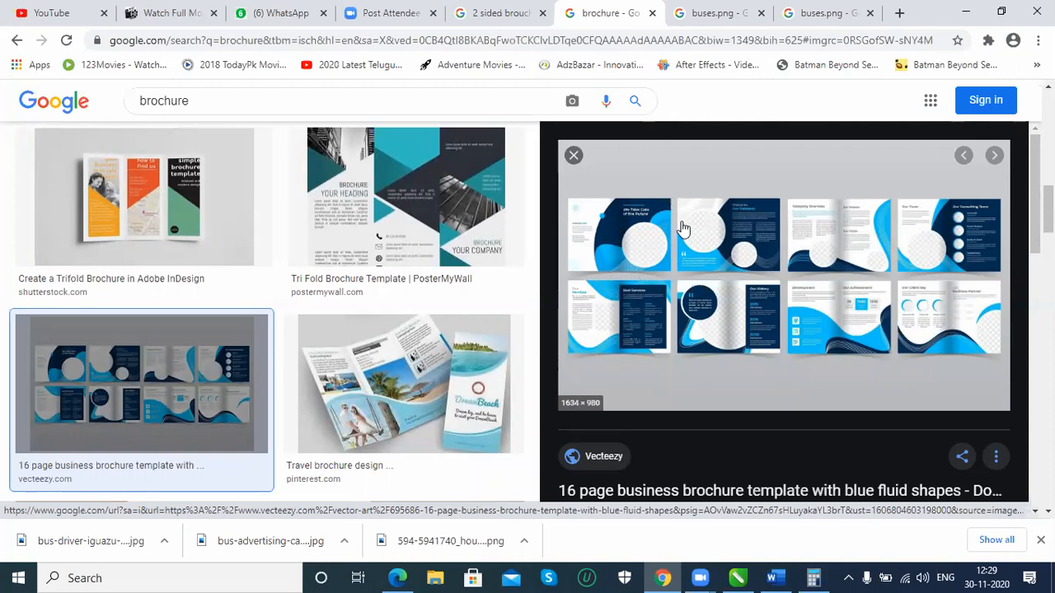
left_click(738, 577)
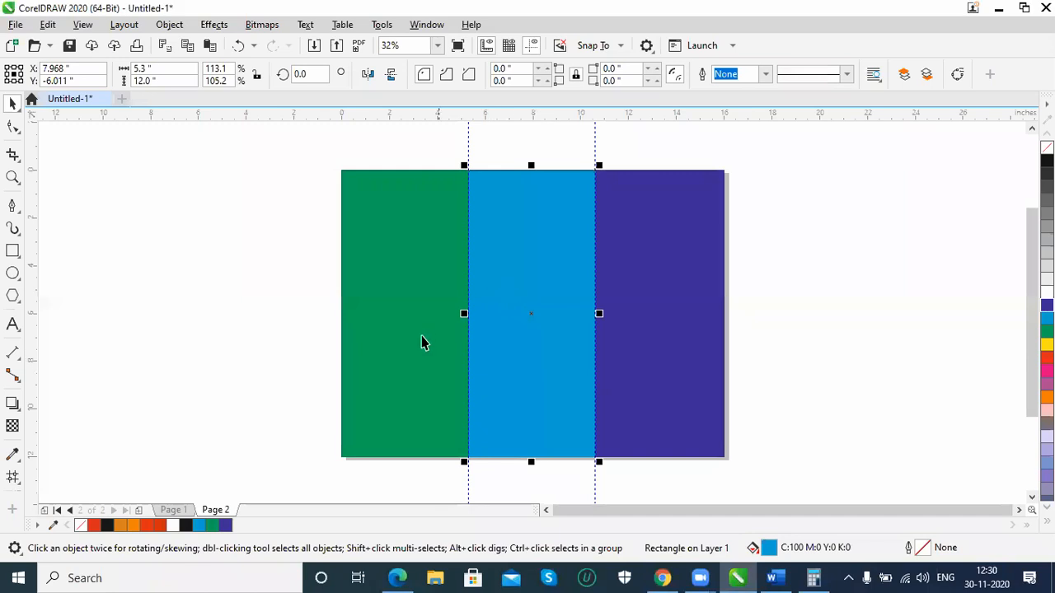
Draw an ellipse about 14.19 by 13.41 inches across the lower part of the three panels, extending past the page's bottom and right edges
left_click(13, 274)
left_click_drag(429, 267, 767, 498)
left_click(12, 103)
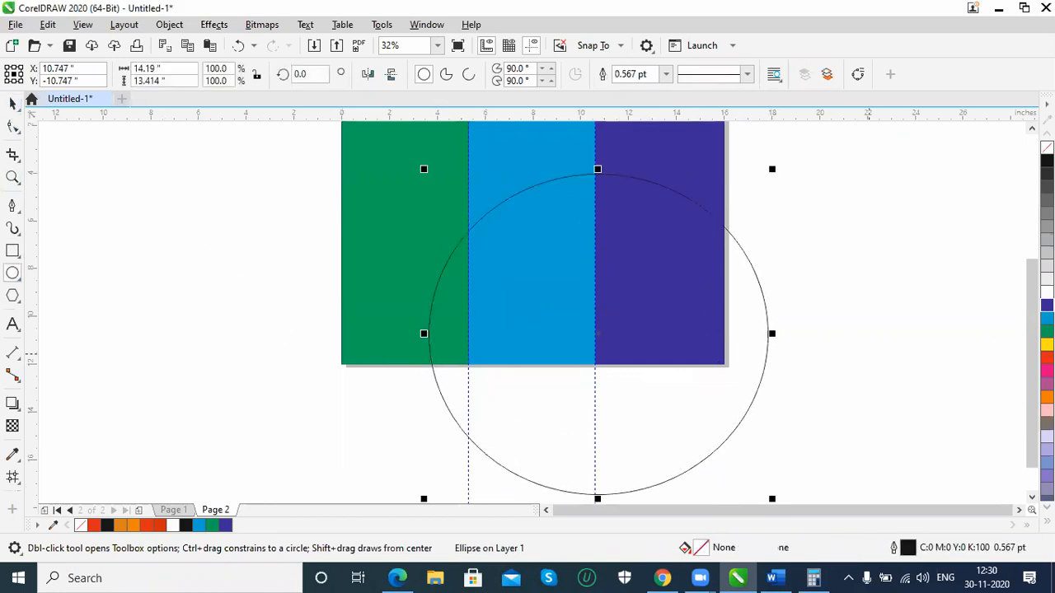
scroll(423, 163, "up", 2)
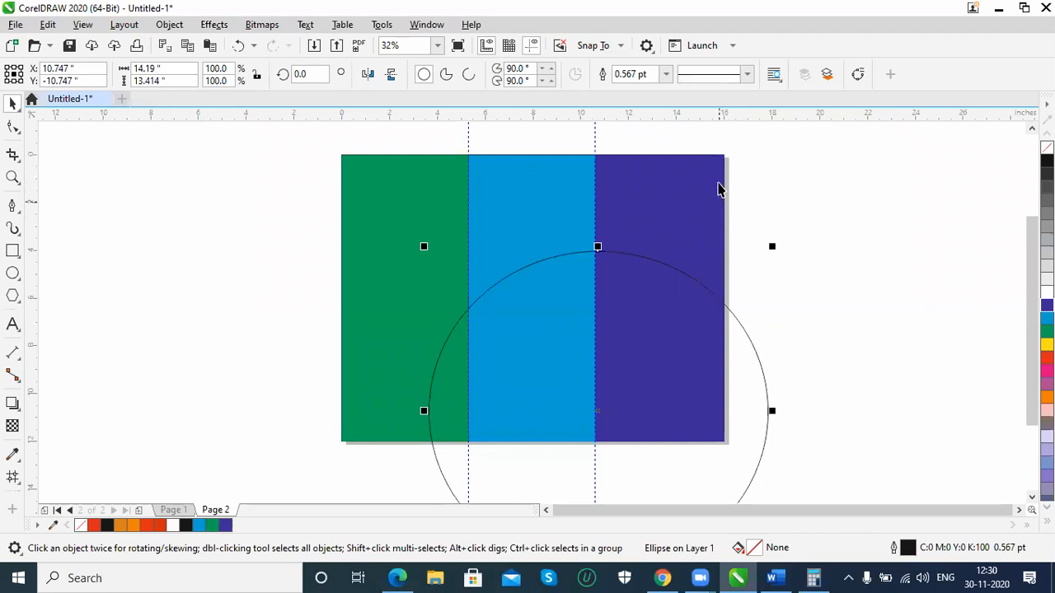
left_click(726, 169)
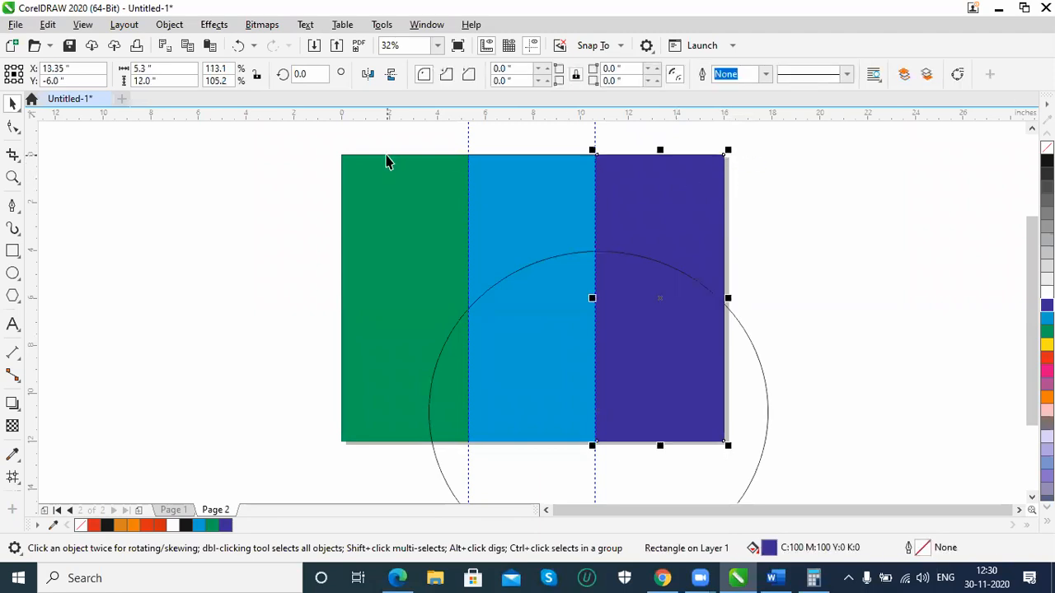
left_click(380, 198)
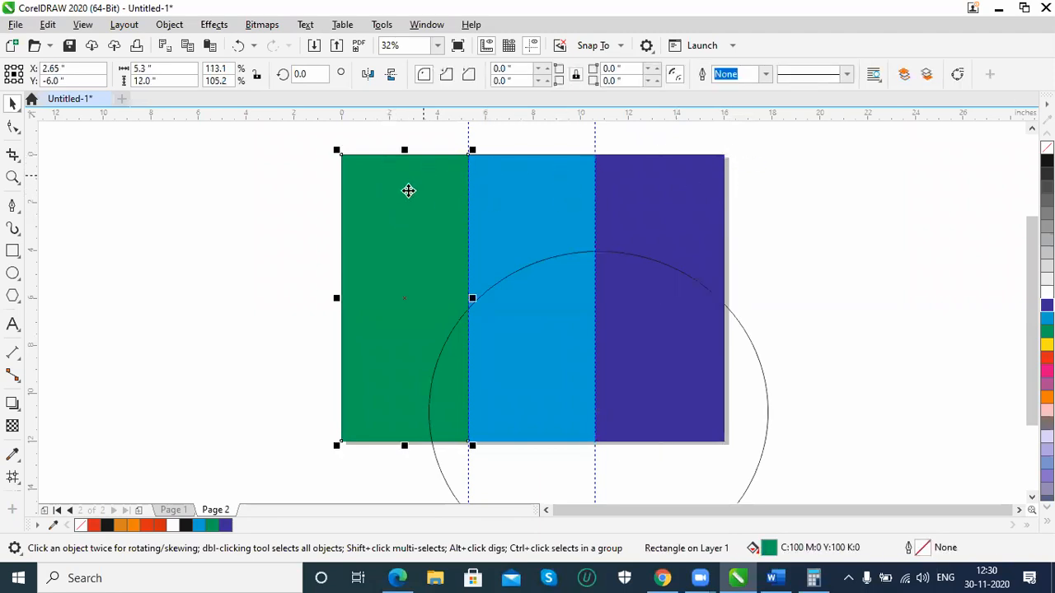
left_click(300, 263)
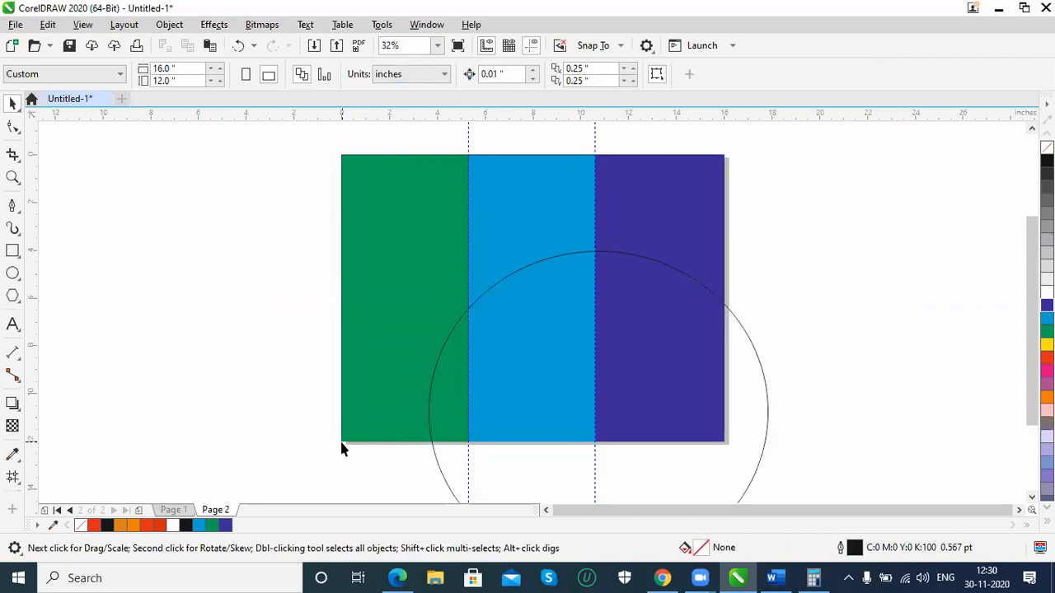
left_click(342, 441)
left_click(339, 441)
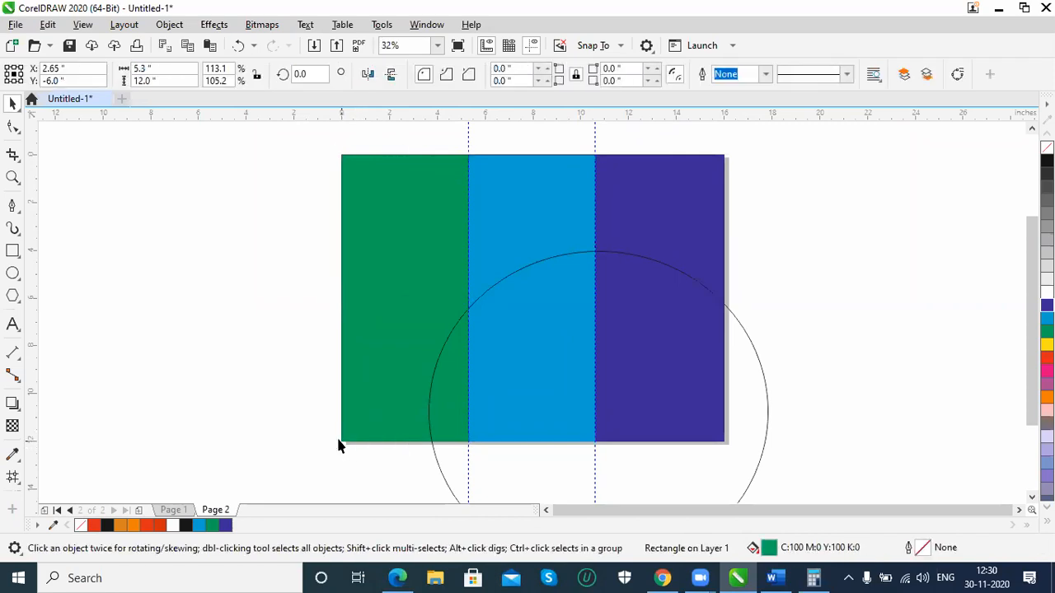
left_click(246, 345)
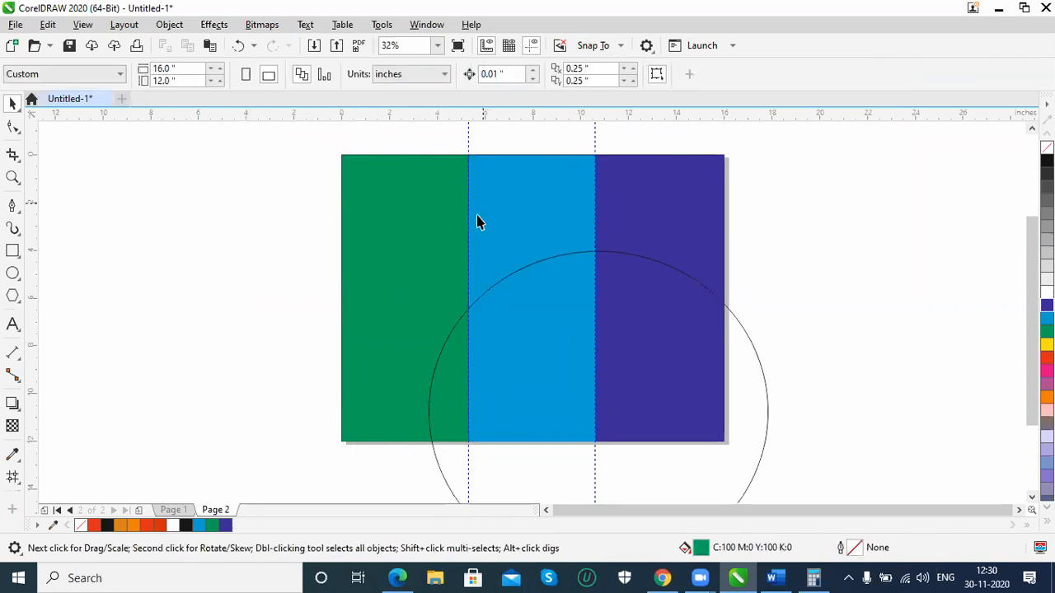
Send the three panel rectangles behind the page frame and remove the frame's fill
left_click(438, 224)
left_click(524, 207, "shift")
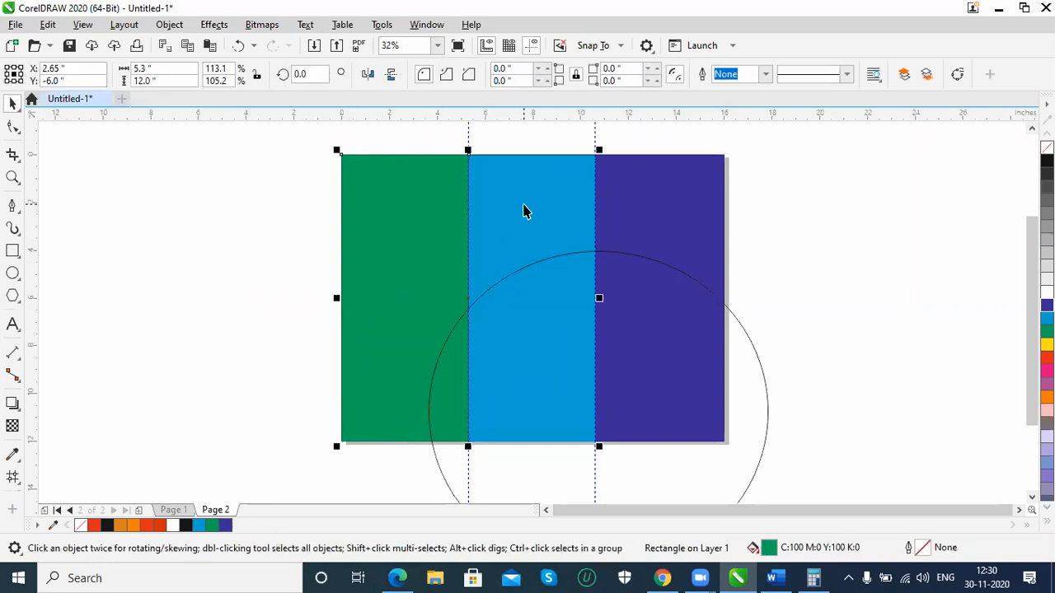
left_click(634, 204, "shift")
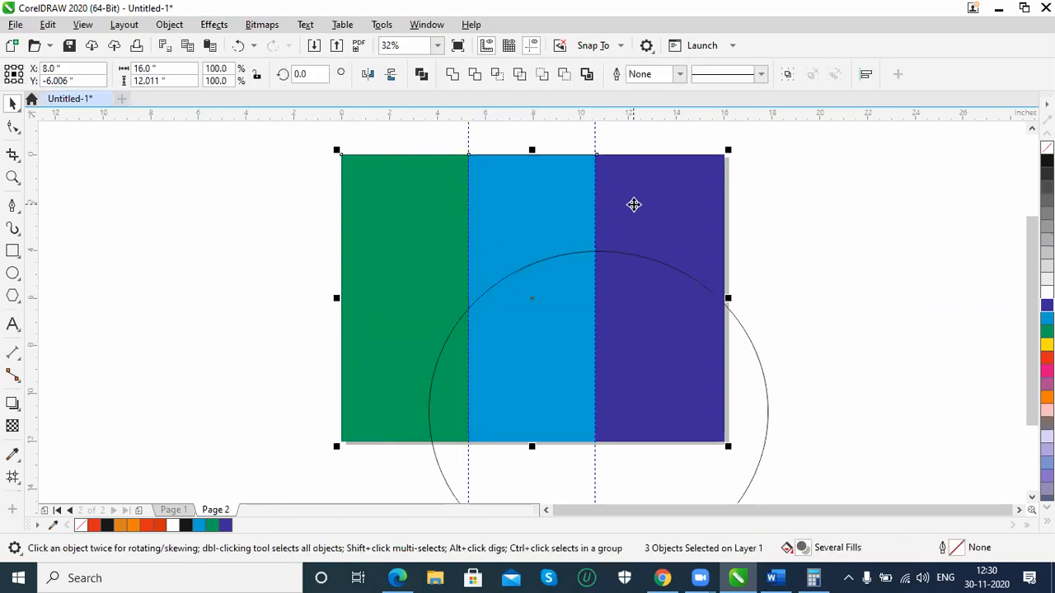
key("ctrl+l")
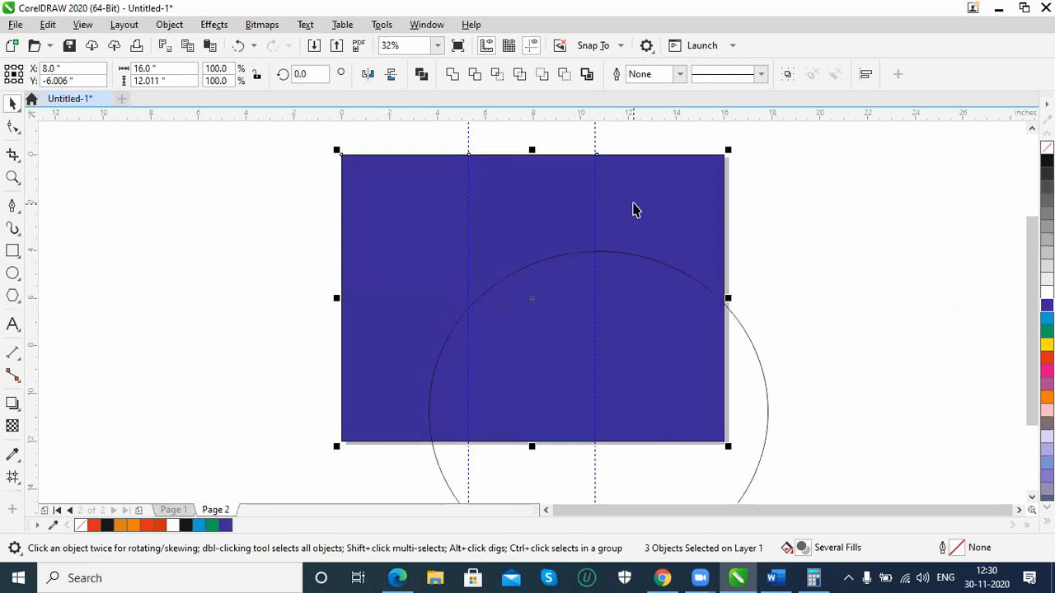
left_click(727, 166)
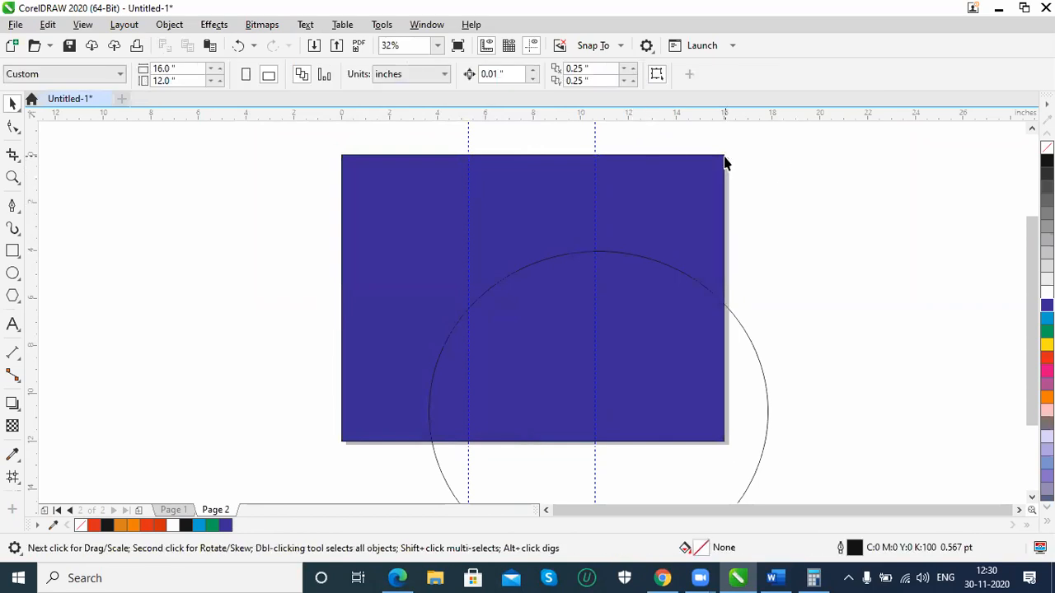
left_click(724, 163)
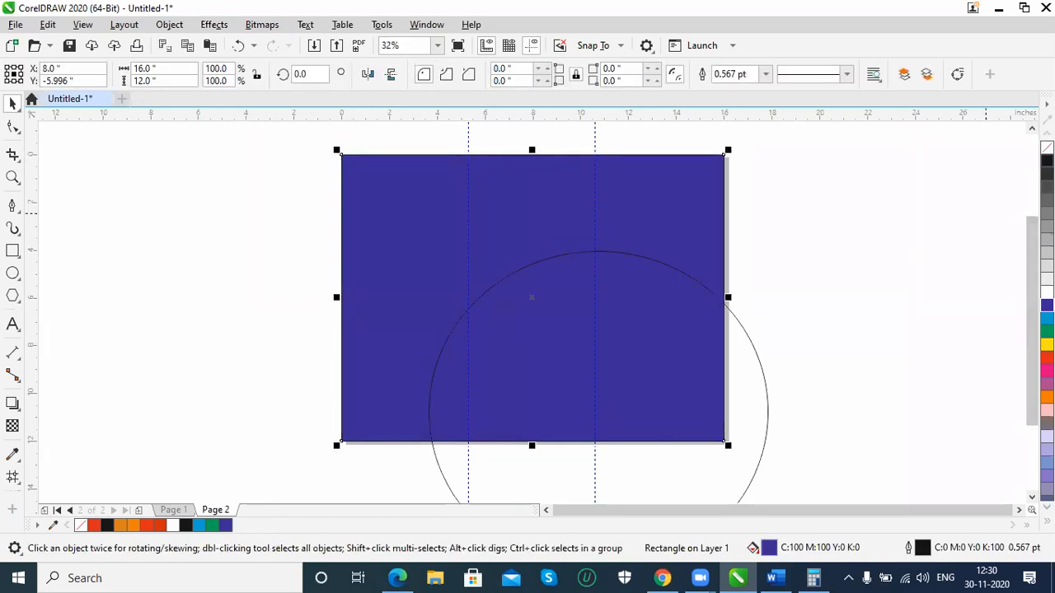
left_click(1047, 148)
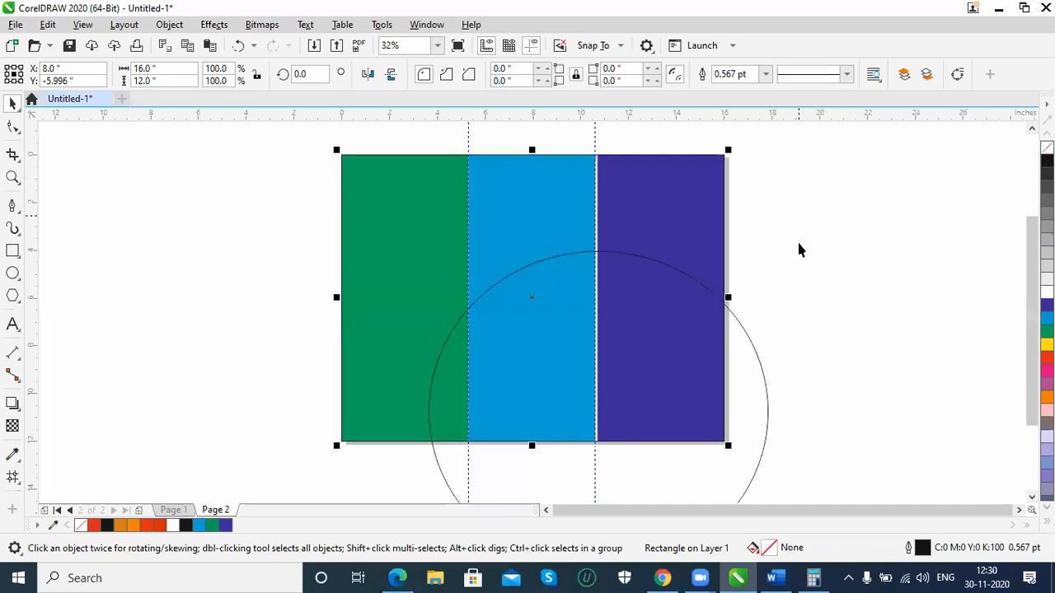
Intersect the large ellipse with the page frame to create a curve from their overlapping area
left_click(764, 379, "shift")
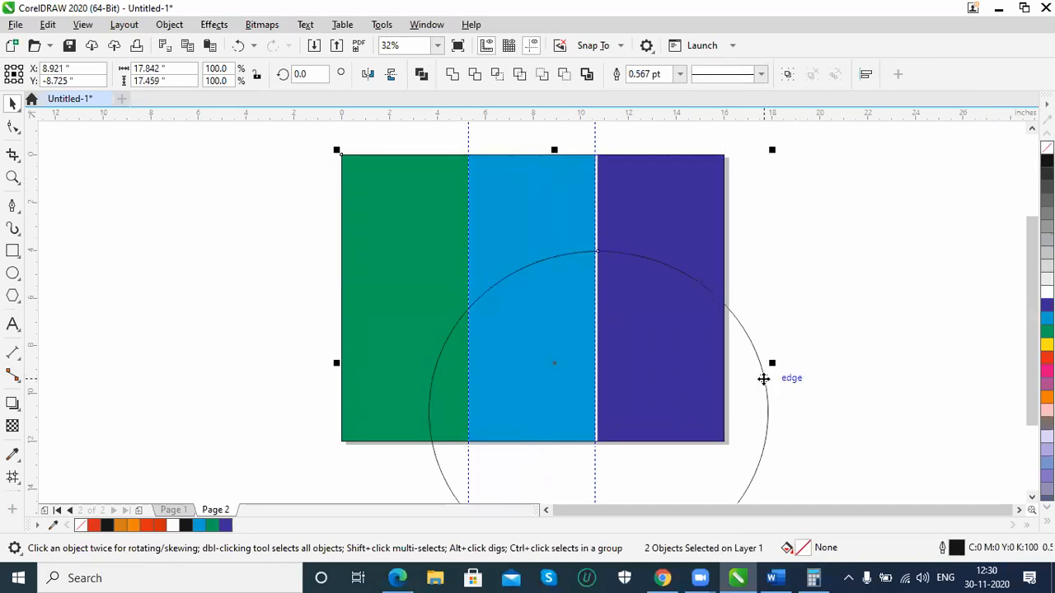
left_click(499, 76)
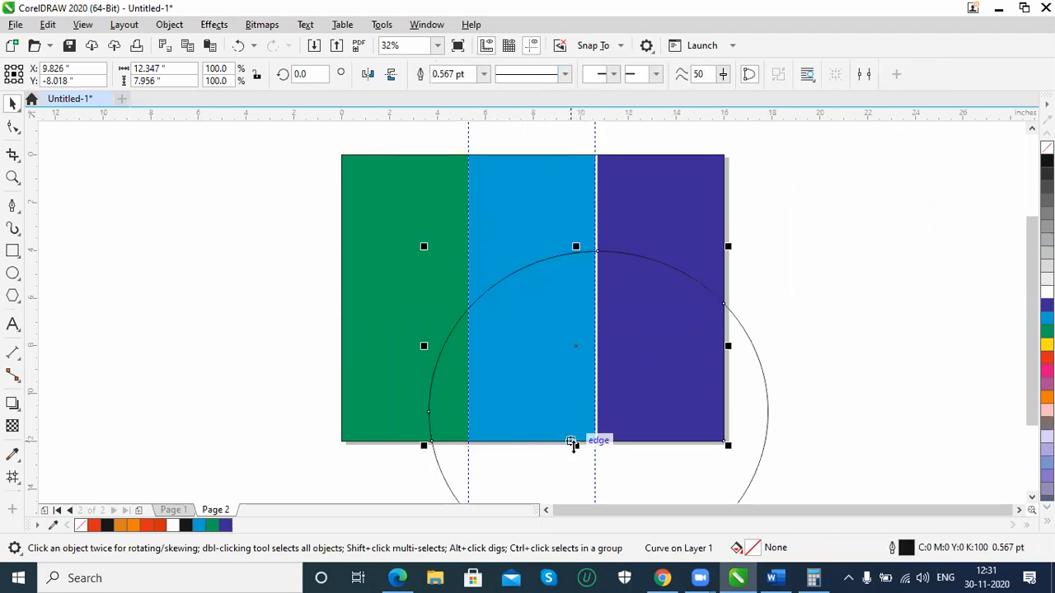
Delete the large ellipse, keeping the intersected curve inside the page
left_click_drag(616, 442, 215, 419)
key("ctrl+z")
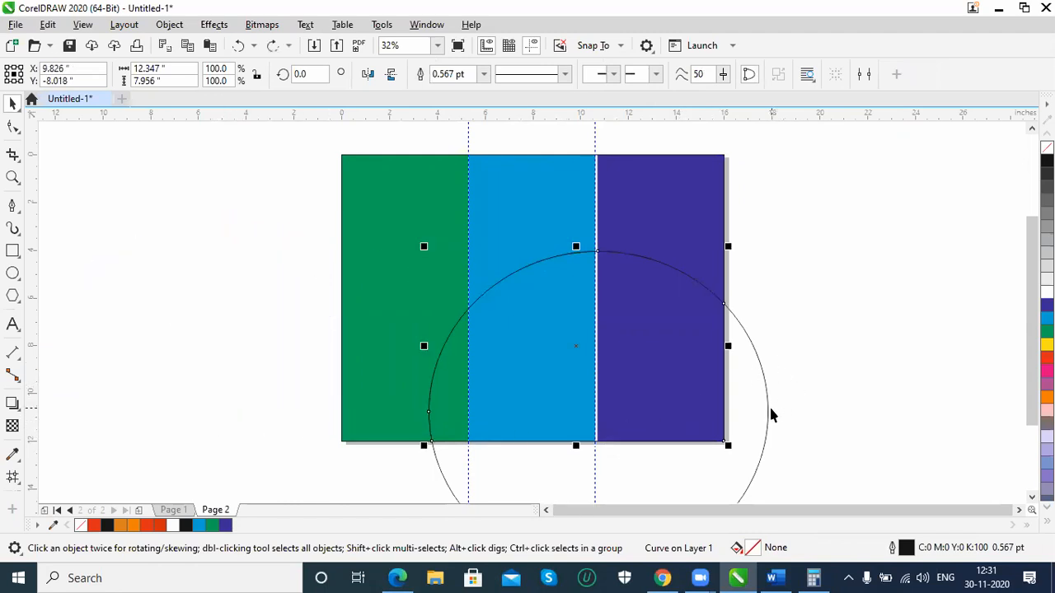
left_click(768, 414)
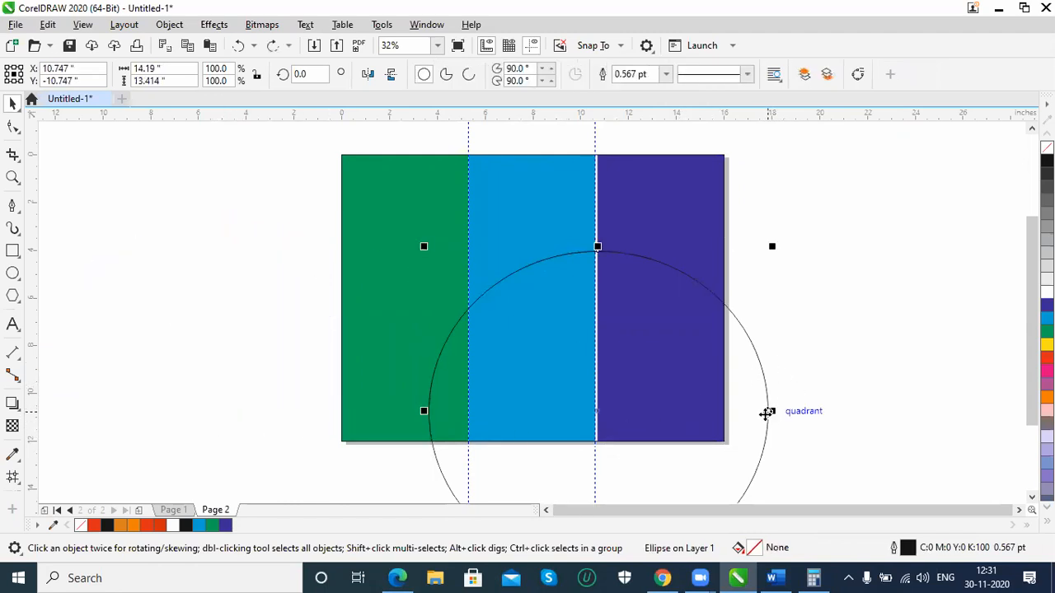
key("Delete")
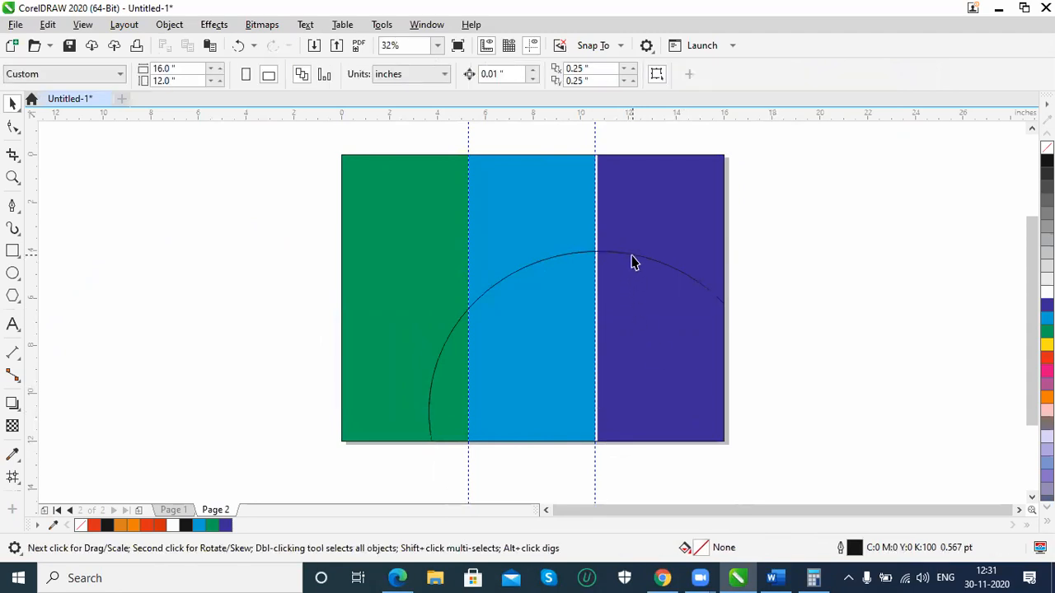
Fill the intersected curve across the lower part of the page with yellow (Y:100) and remove its outline
left_click(633, 261)
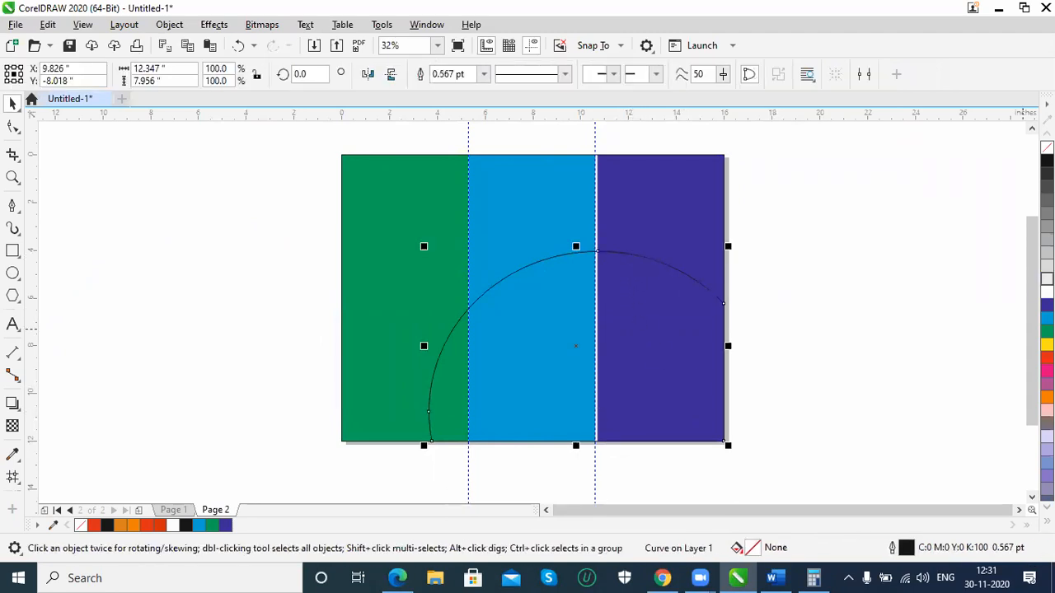
left_click(1046, 267)
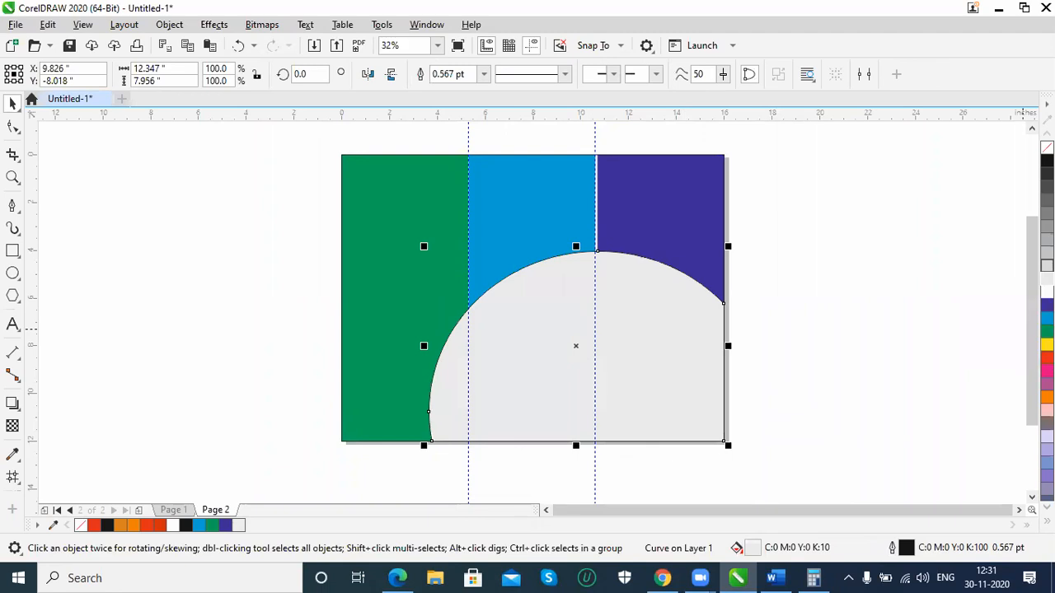
left_click(1047, 279)
left_click(1047, 317)
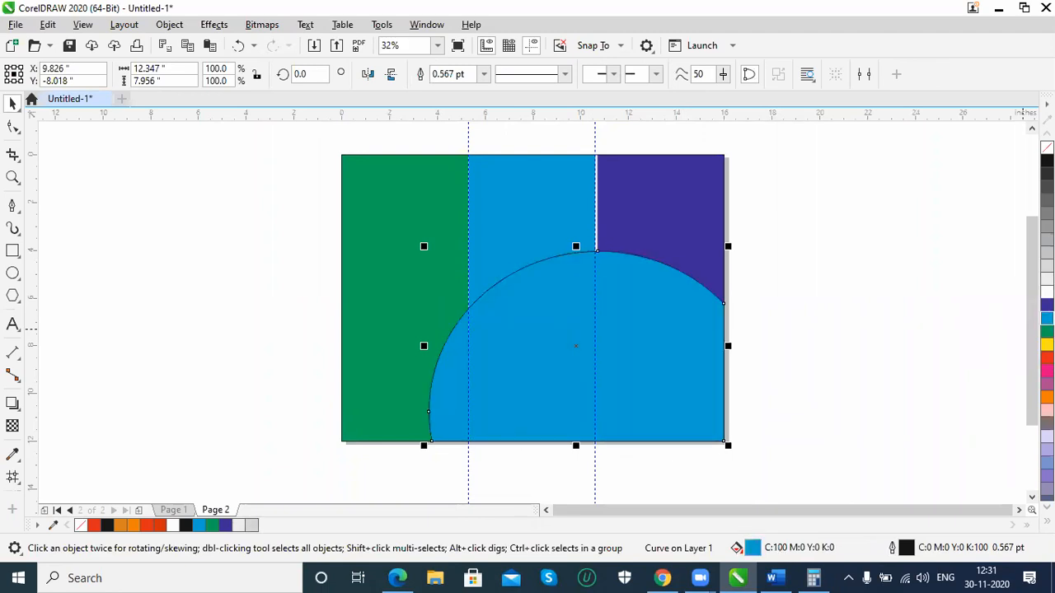
left_click(1047, 344)
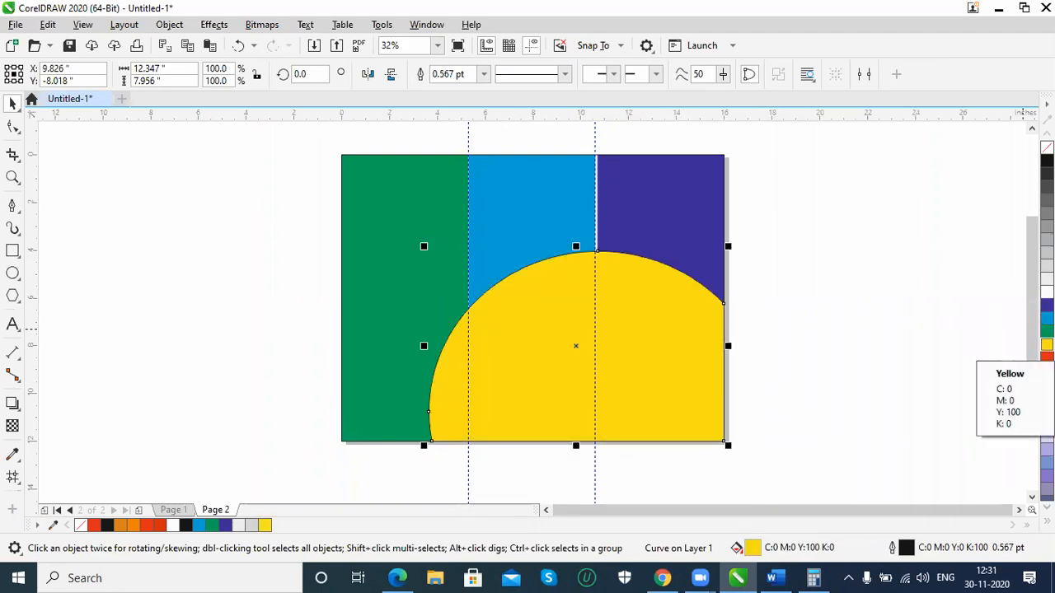
right_click(1046, 146)
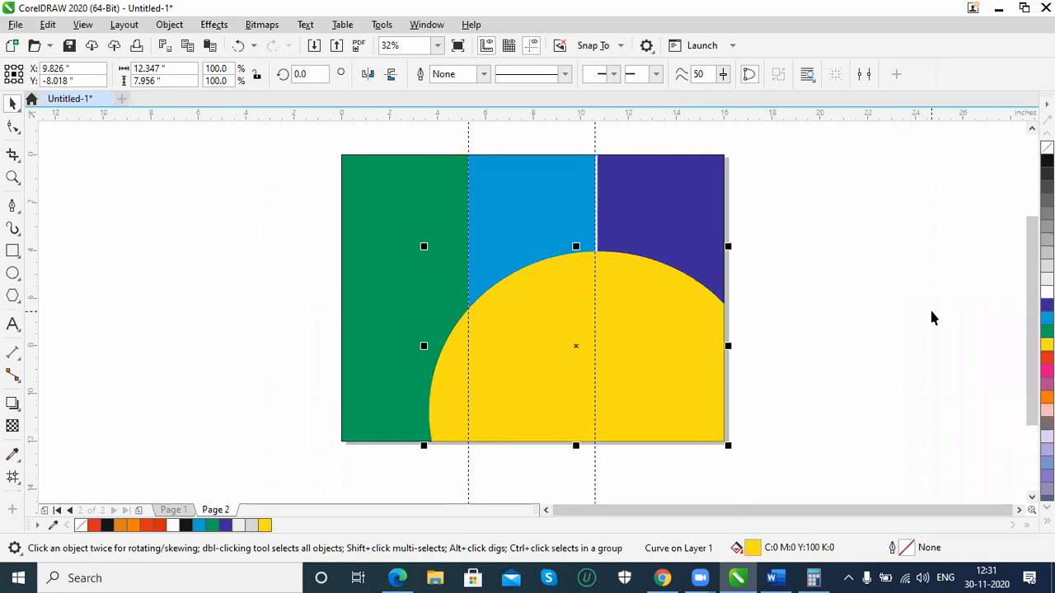
Examine how the yellow curve's edges meet the page borders and the panels
scroll(932, 318, "up", 2)
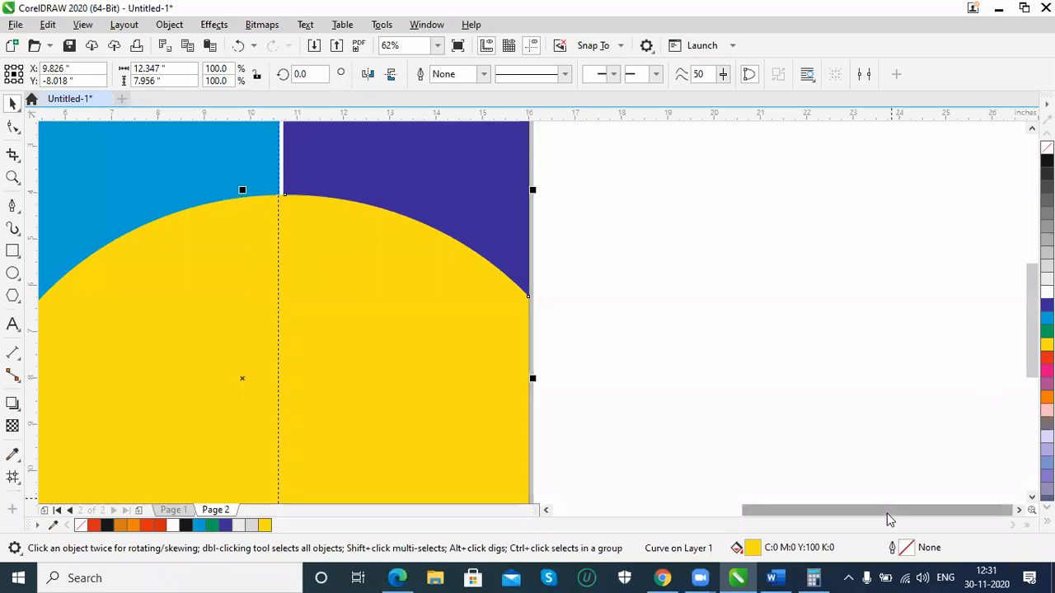
scroll(888, 514, "left", 2)
scroll(919, 512, "down", 3)
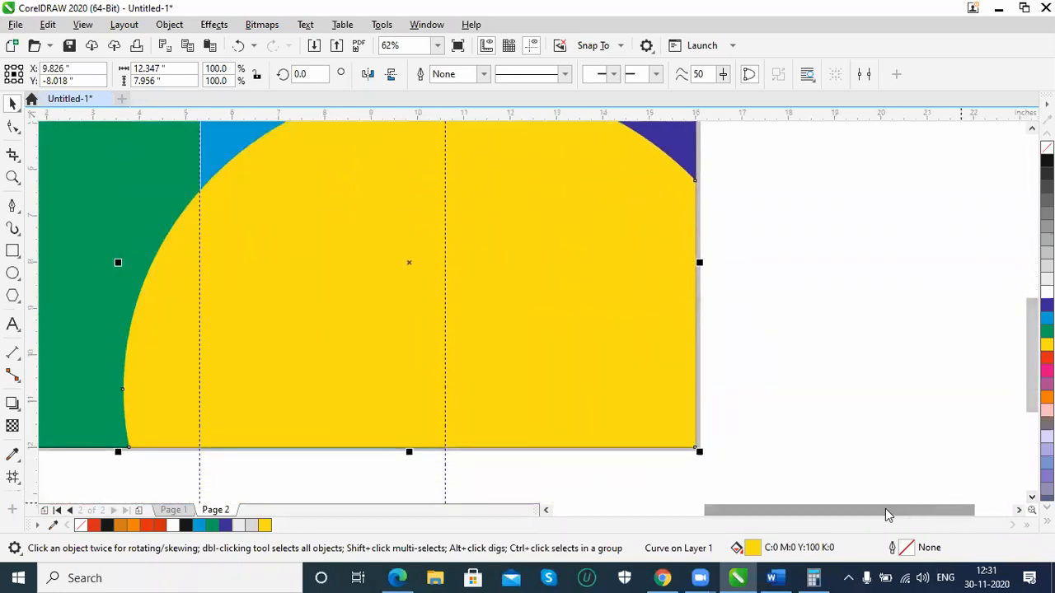
scroll(886, 514, "left", 2)
scroll(879, 514, "up", 1)
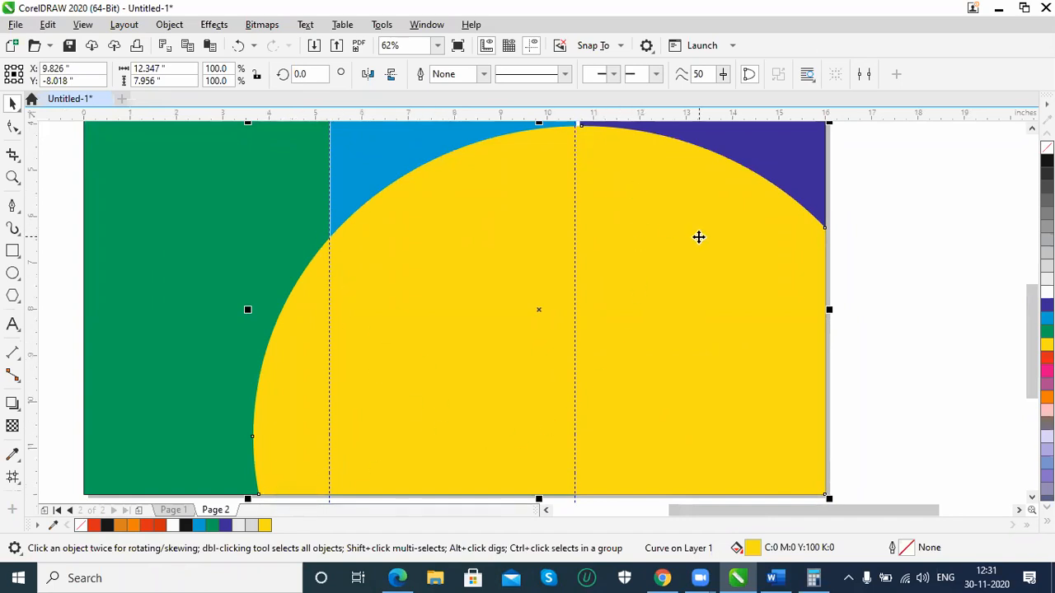
scroll(699, 237, "down", 3)
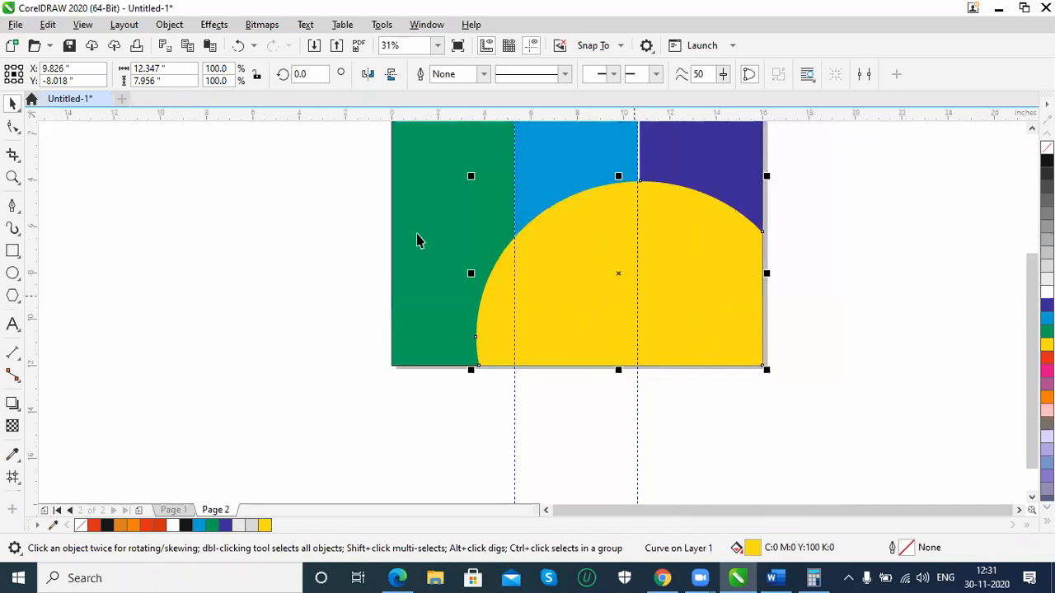
key("shift+F4")
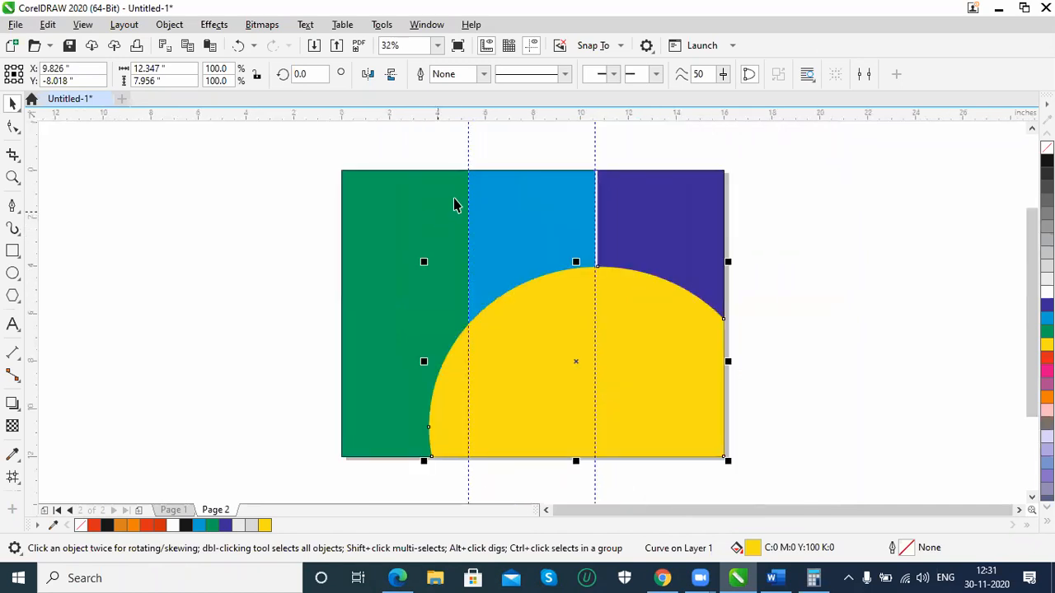
Draw an ellipse about 5.49 by 5.75 inches over the purple panel and a circle about 6.89 inches across over the blue panel
left_click(13, 274)
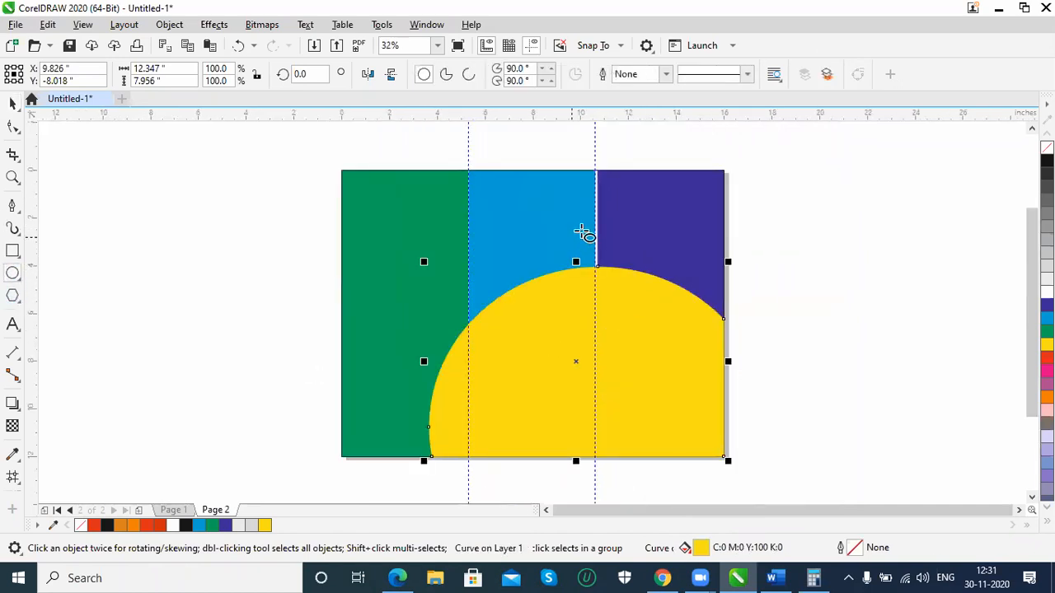
left_click_drag(598, 232, 729, 370)
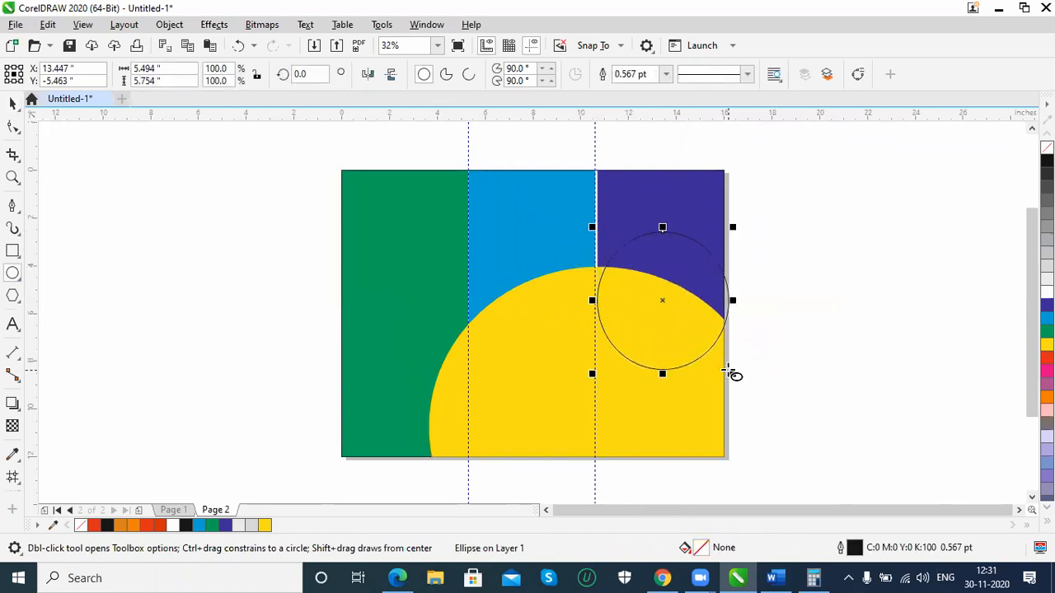
left_click_drag(451, 234, 617, 372)
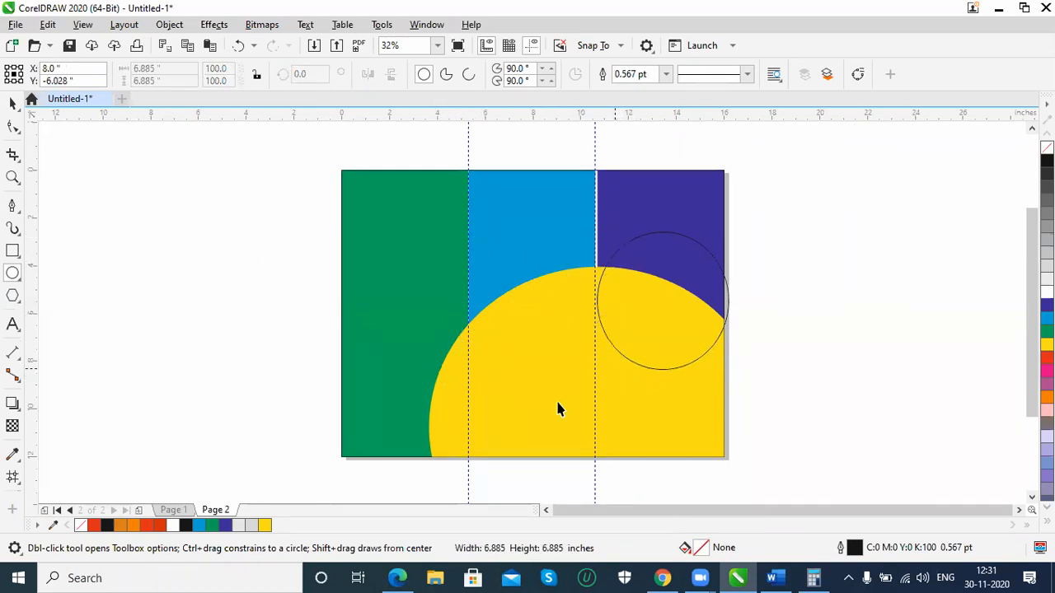
Move the larger circle slightly up and right, and place a copy of the smaller ellipse over the yellow curve's lower-left end
left_click(13, 106)
left_click(569, 235)
left_click_drag(575, 227, 578, 227)
key("ctrl+z")
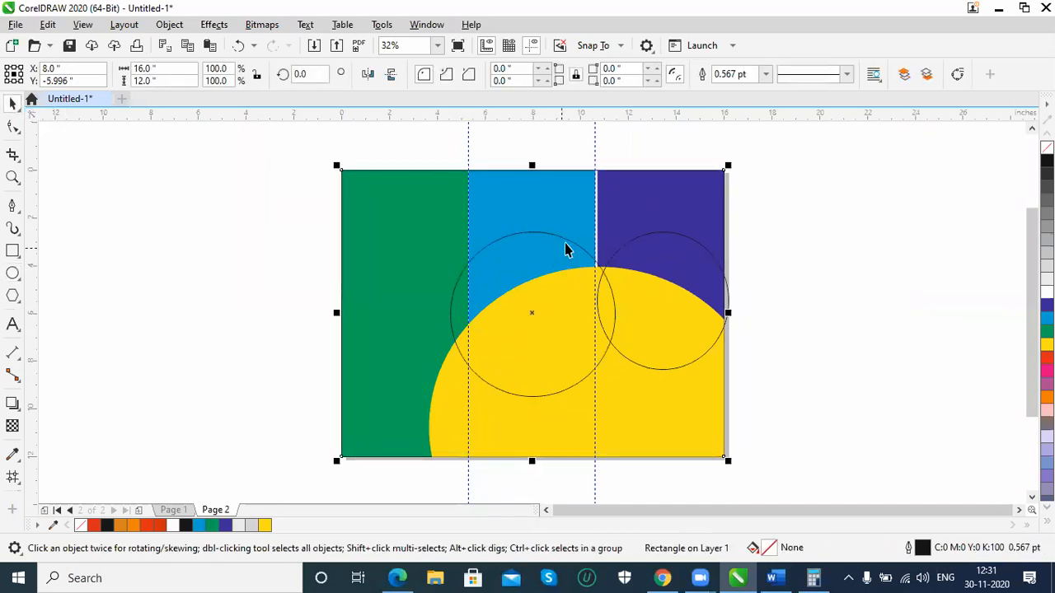
left_click(571, 241)
left_click(573, 247)
left_click_drag(574, 242, 593, 234)
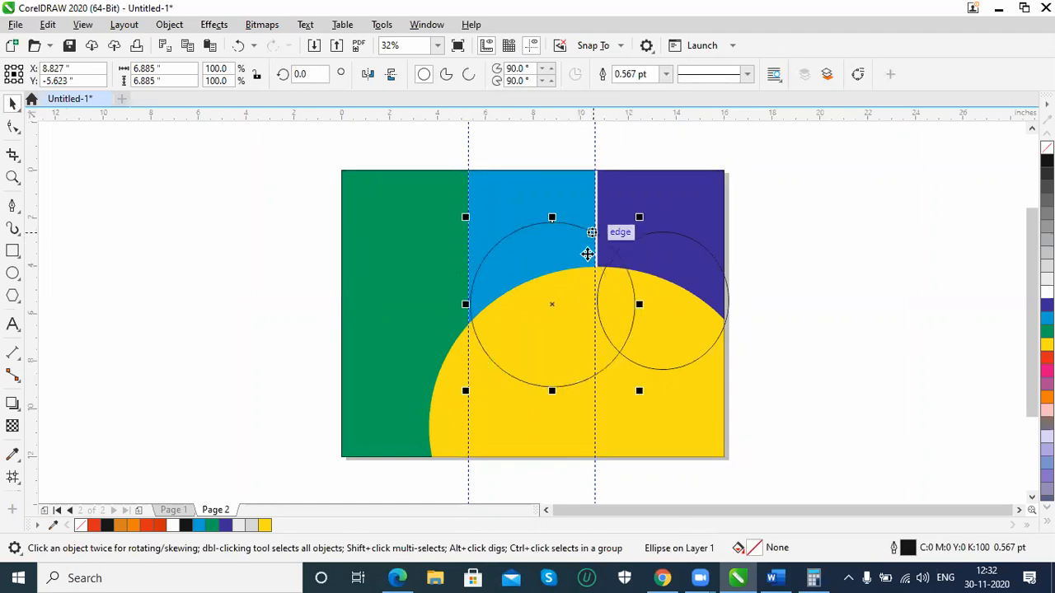
left_click(691, 365)
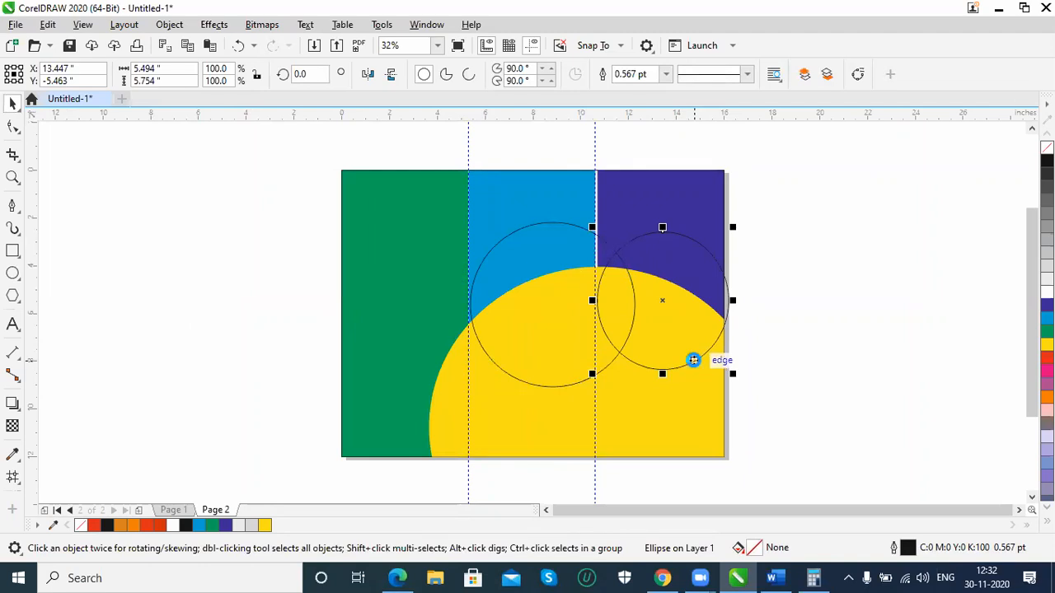
left_click_drag(694, 360, 533, 487)
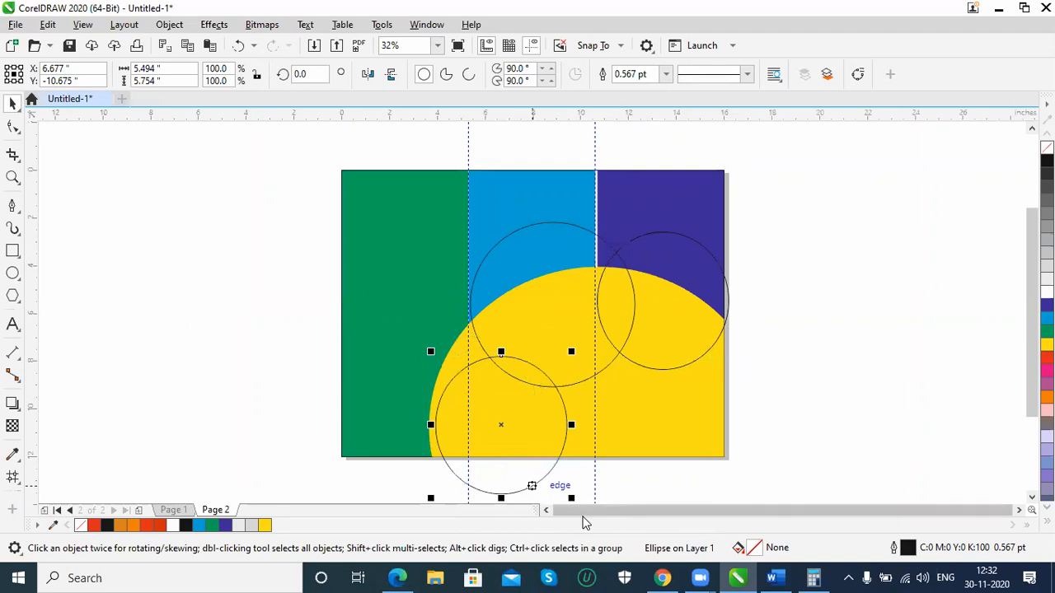
Try filling the larger circle with magenta and moving it back one level, and undo it
left_click(528, 225)
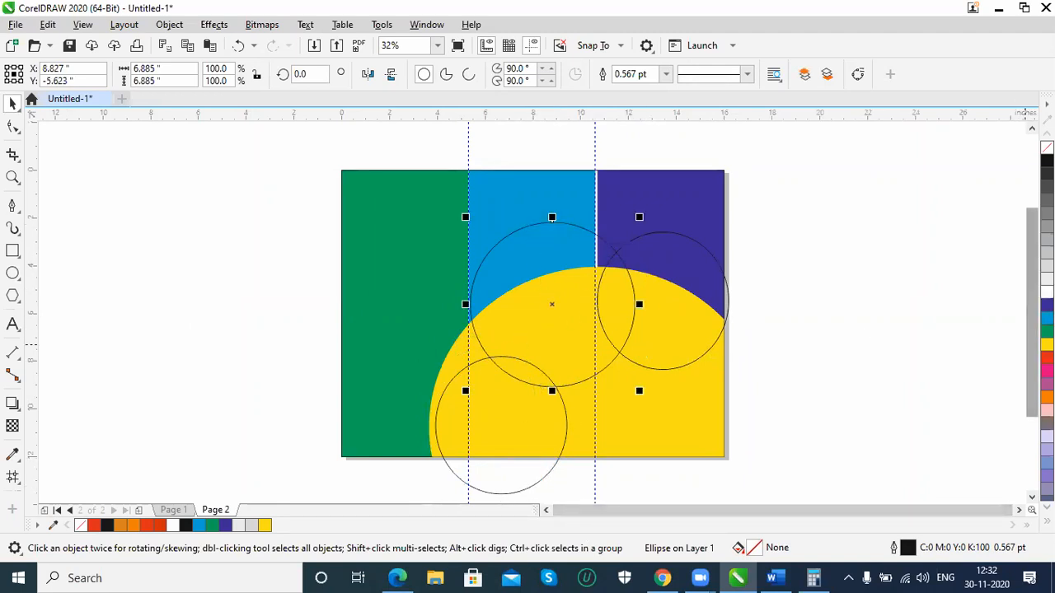
left_click(1047, 372)
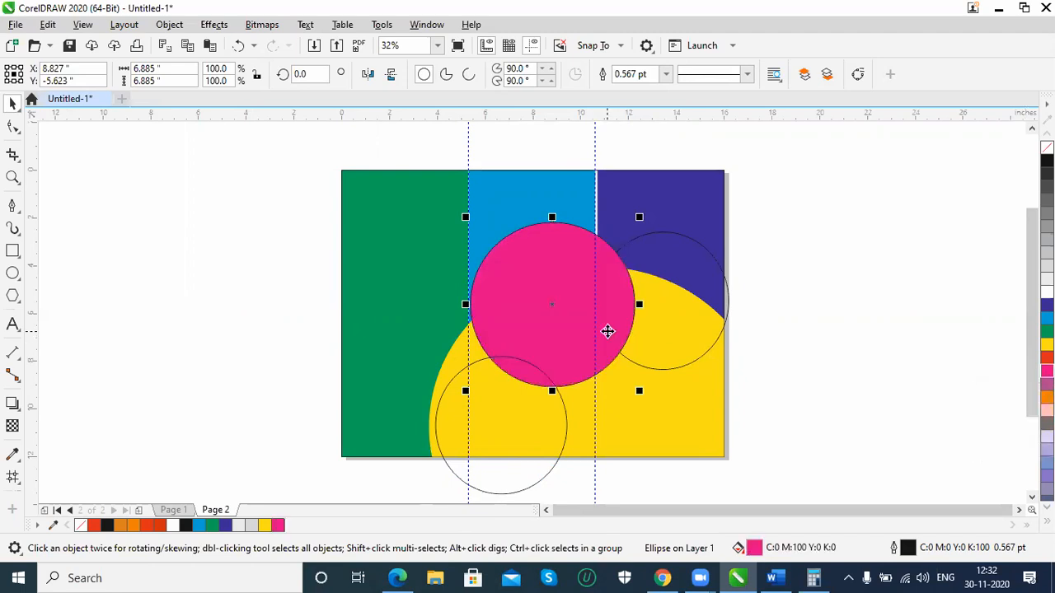
key("ctrl+Page_Down")
key("ctrl+z")
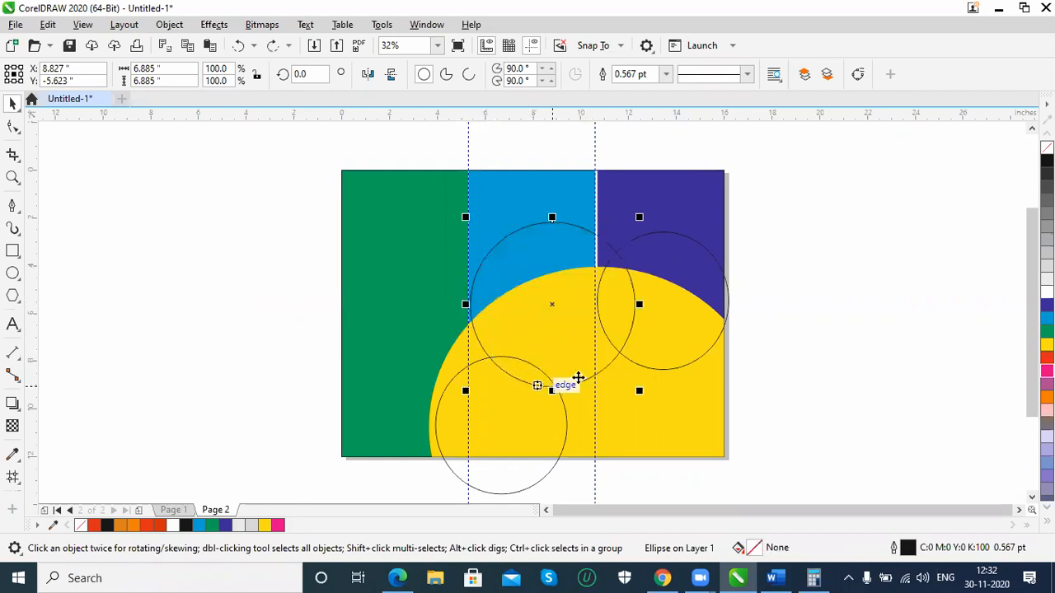
Start the Smart Fill tool and set its fill colour to an olive of C:27 M:5 Y:100 K:24
left_click(12, 480)
left_click(66, 495)
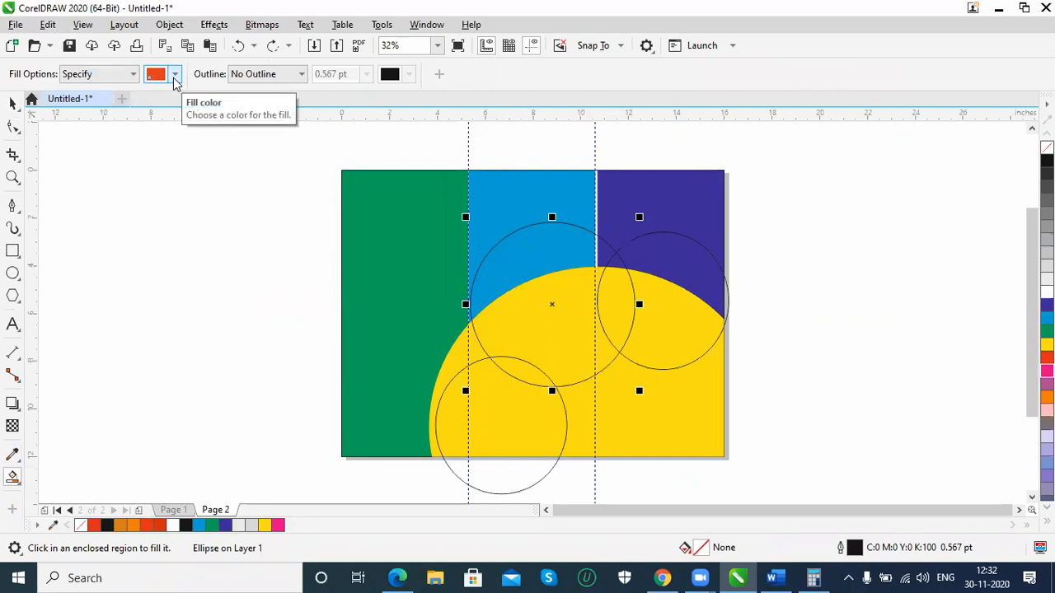
left_click(174, 76)
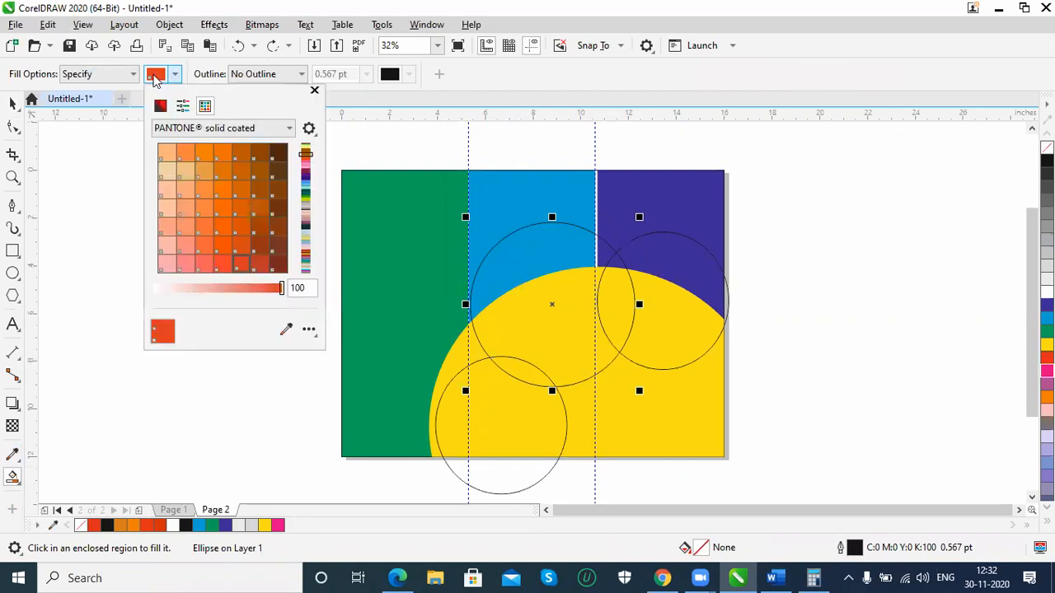
left_click(155, 76)
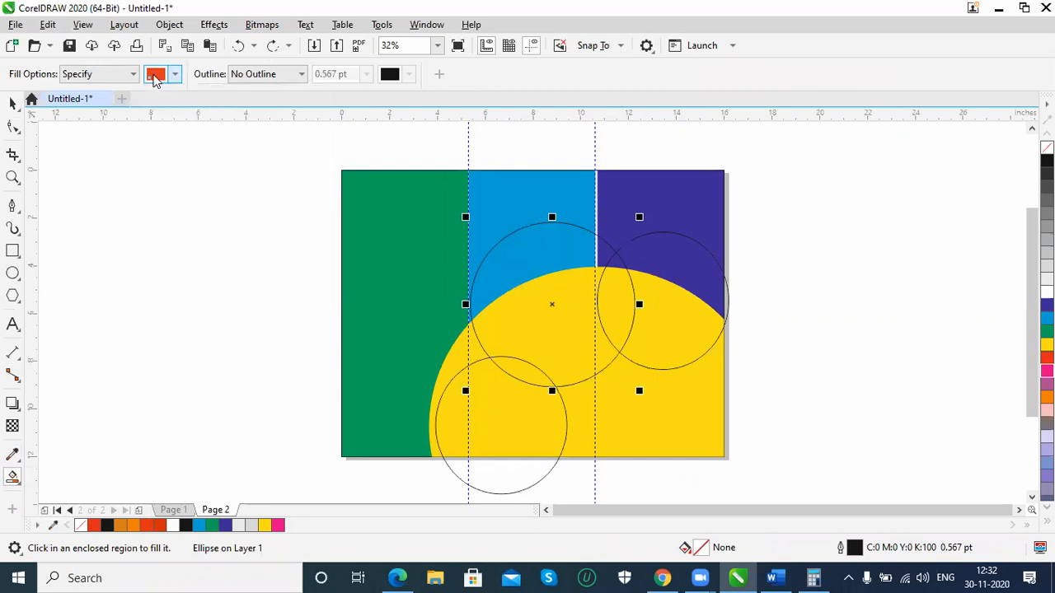
left_click(155, 75)
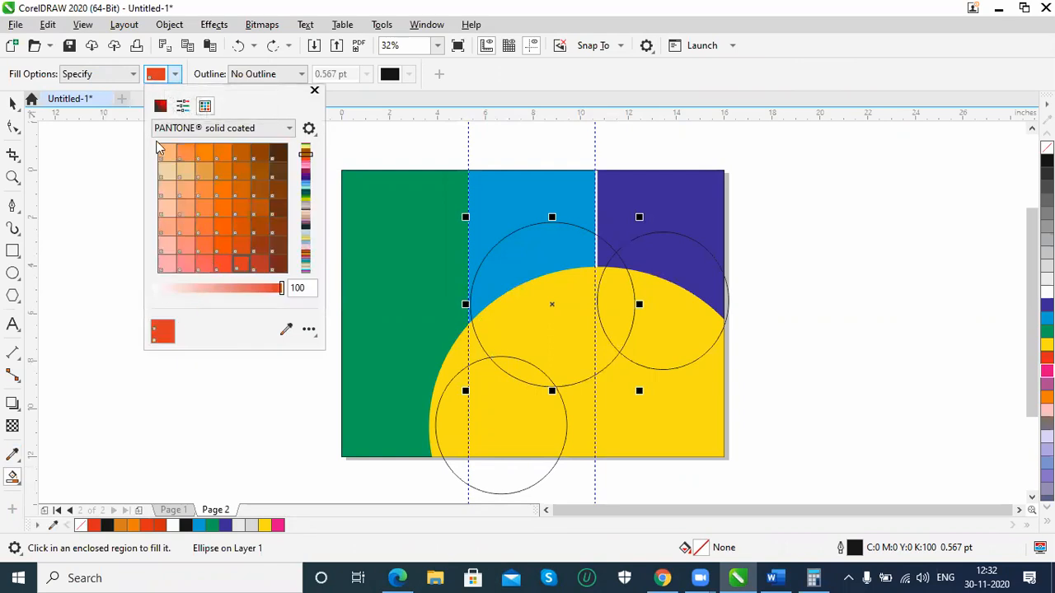
left_click(160, 106)
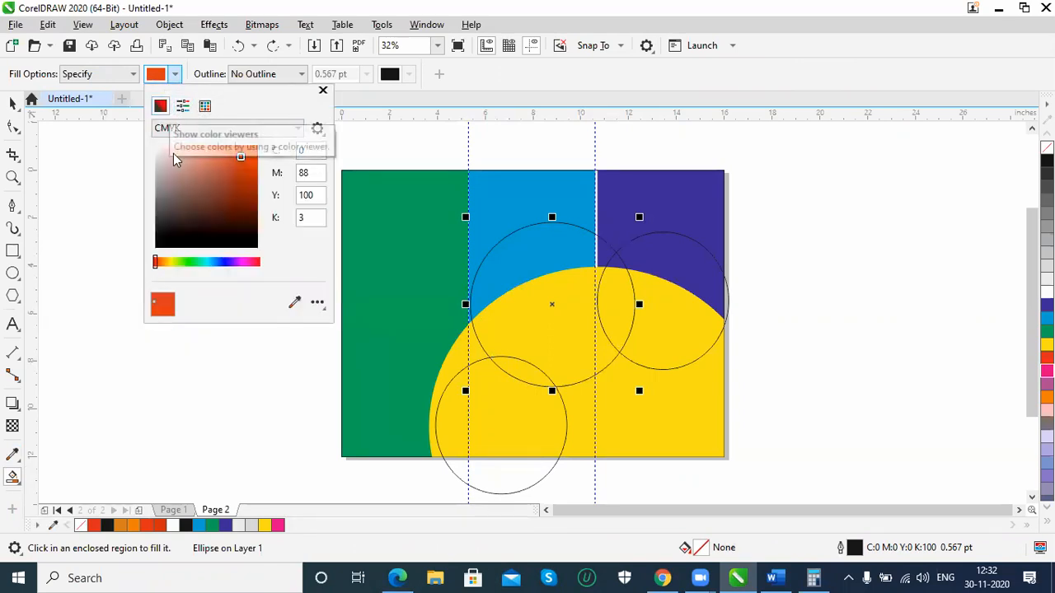
left_click_drag(238, 156, 230, 181)
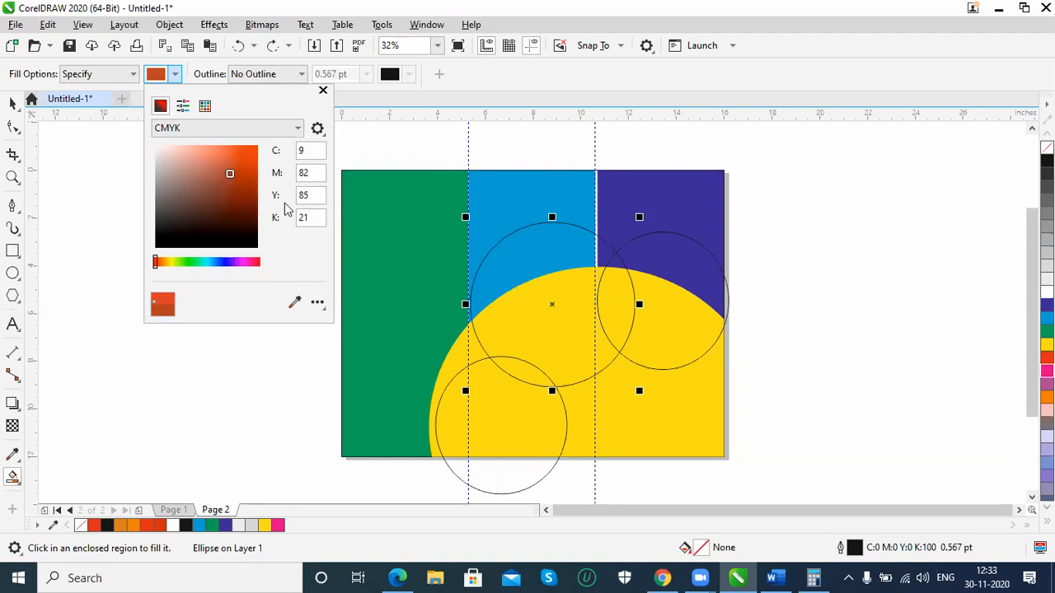
left_click_drag(165, 268, 170, 262)
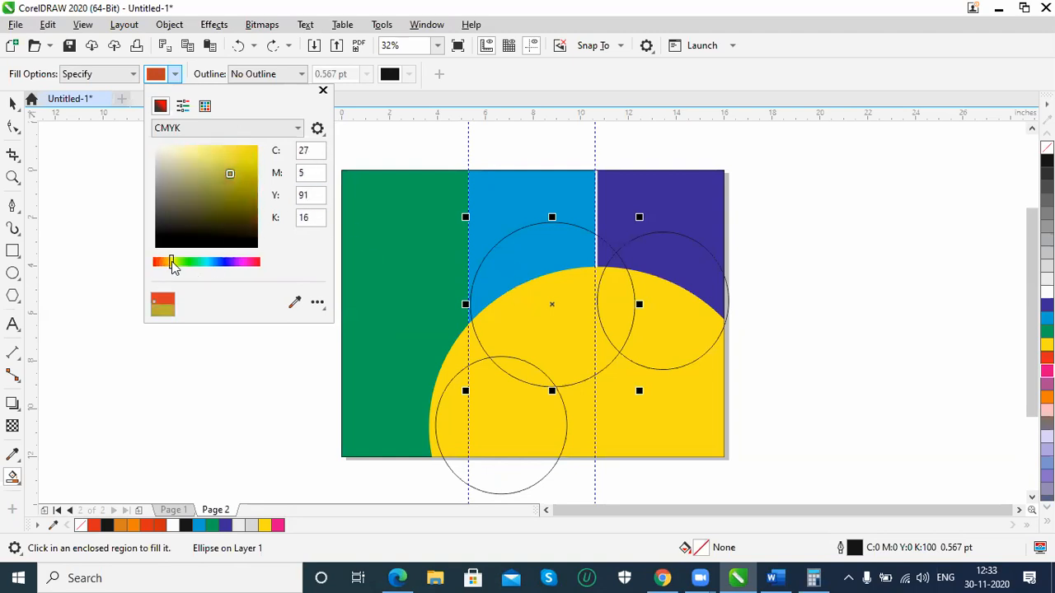
mouse_move(233, 172)
left_mouse_down()
mouse_move(245, 157)
mouse_move(255, 184)
left_mouse_up()
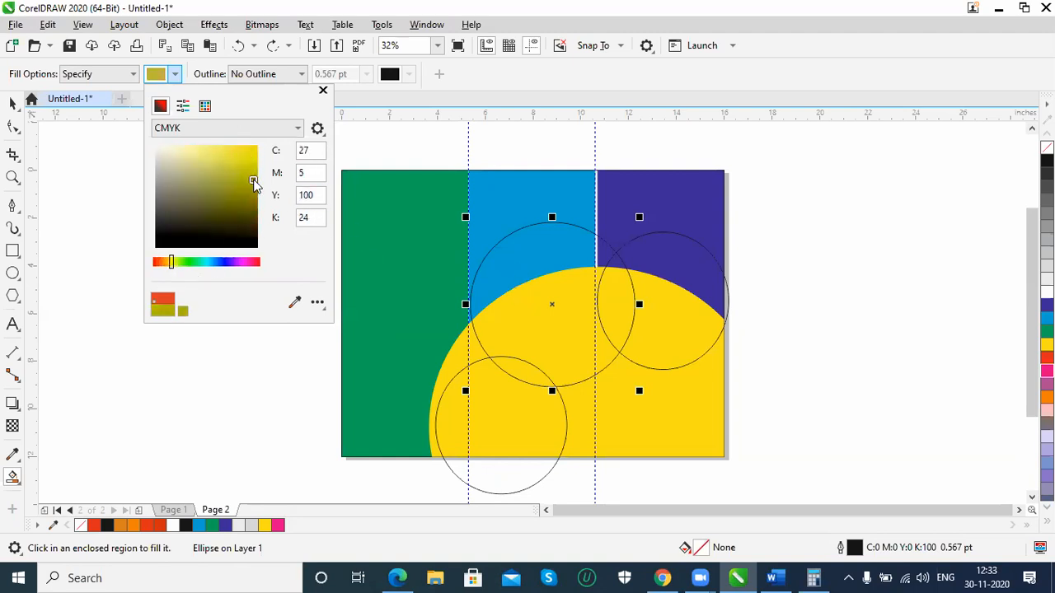
left_click(785, 30)
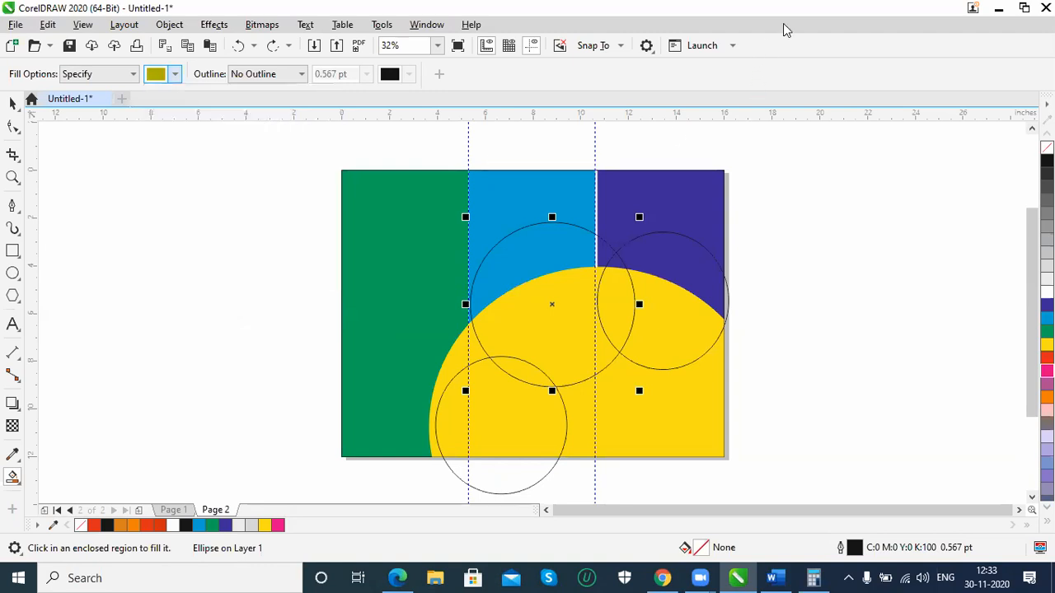
Smart-fill the three regions where the larger circle overlaps the yellow curve with olive, and select the main filled piece
left_click(551, 328)
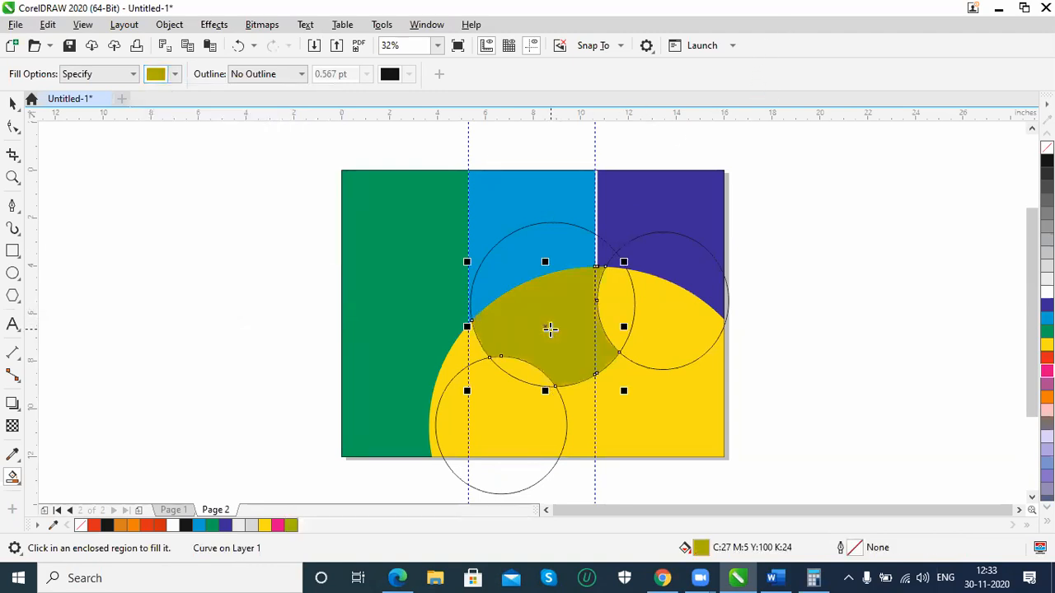
left_click(616, 298)
left_click(534, 370)
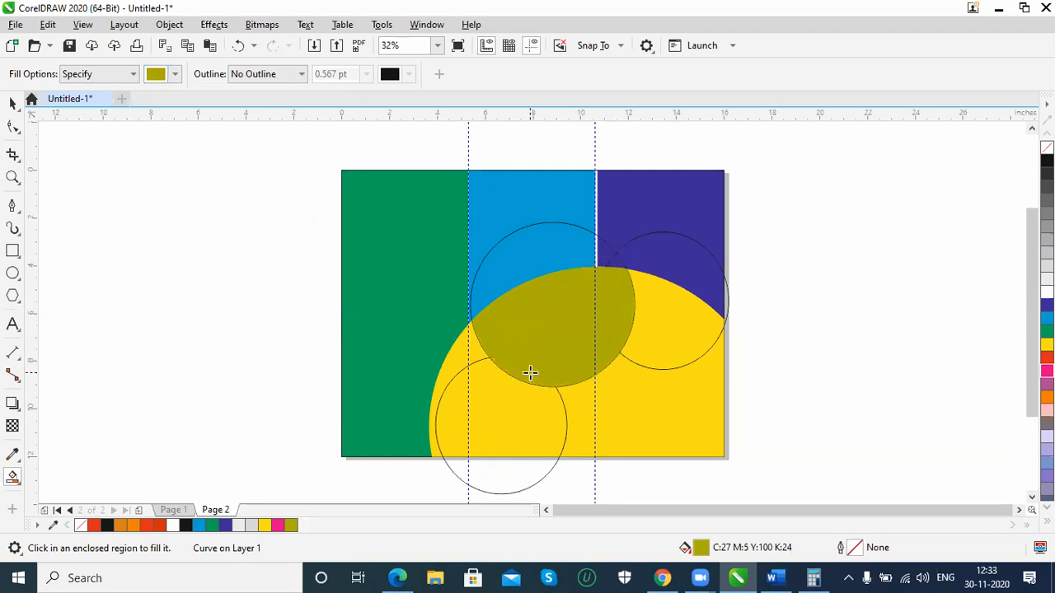
left_click(12, 105)
left_click(581, 319)
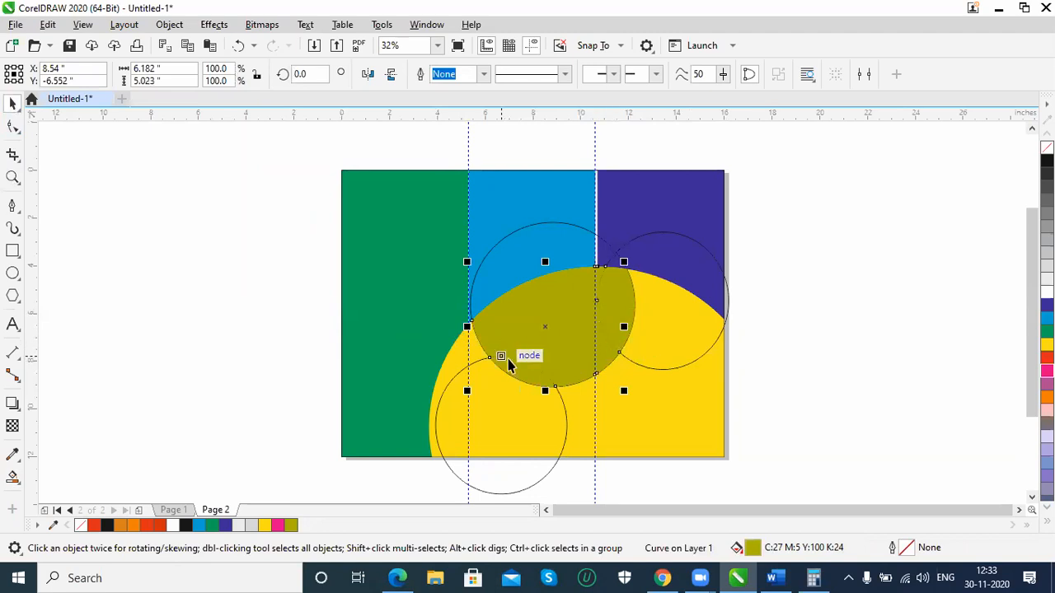
Undo the olive smart fills where the larger circle overlaps the yellow curve
left_click(614, 301)
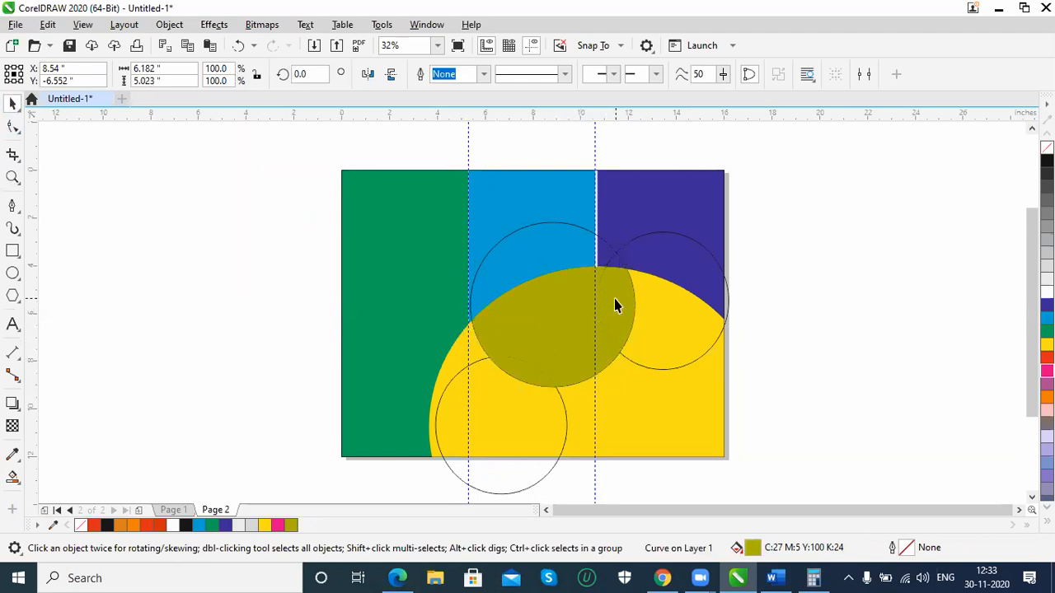
left_click(587, 375)
key("ctrl+z")
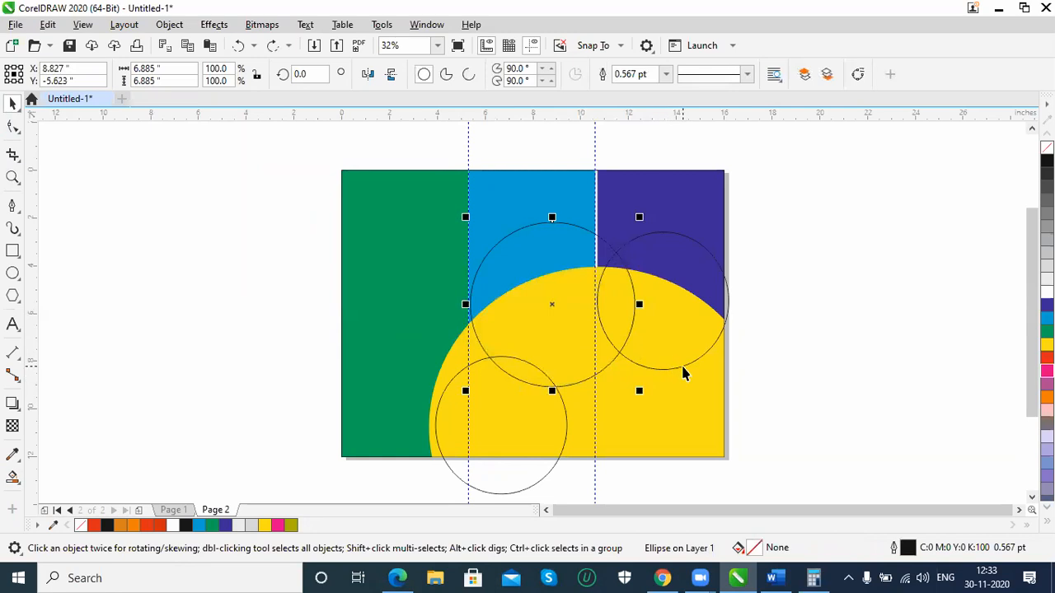
Move the two smaller circles outward, one past the page's right edge and one past its left edge, clear of the larger circle
left_click(683, 368)
left_click_drag(684, 368, 785, 367)
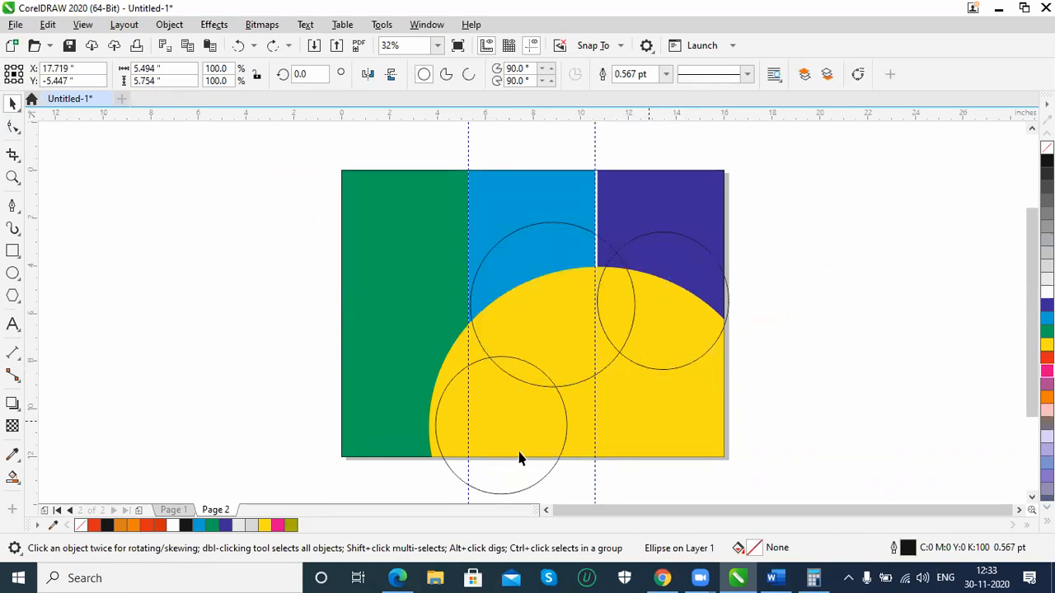
left_click_drag(488, 499, 325, 497)
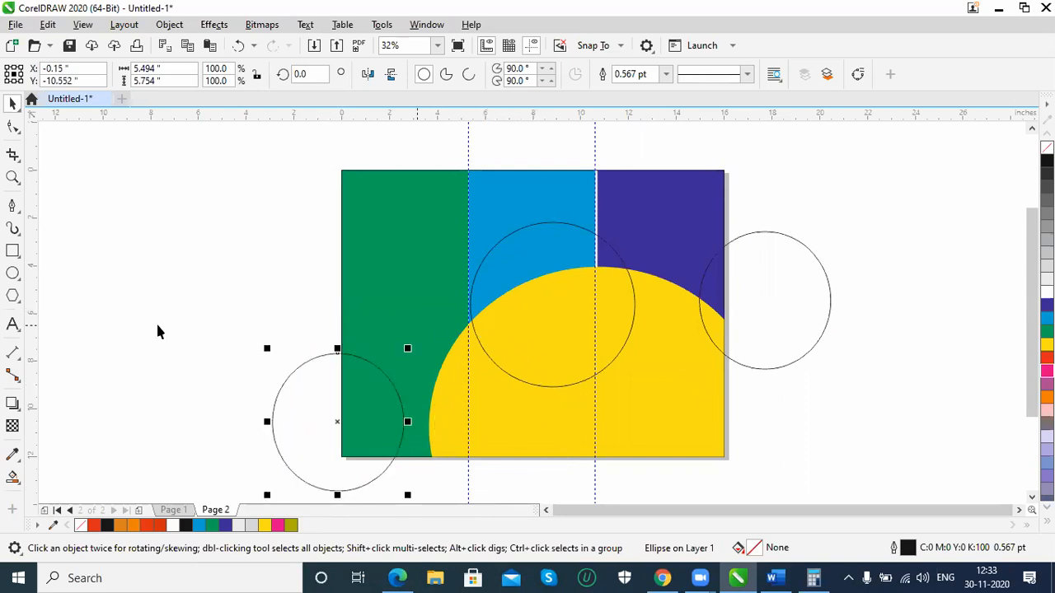
Smart-fill the whole overlap of the larger circle and the yellow curve with the olive colour and no outline
left_click(12, 477)
left_click(530, 330)
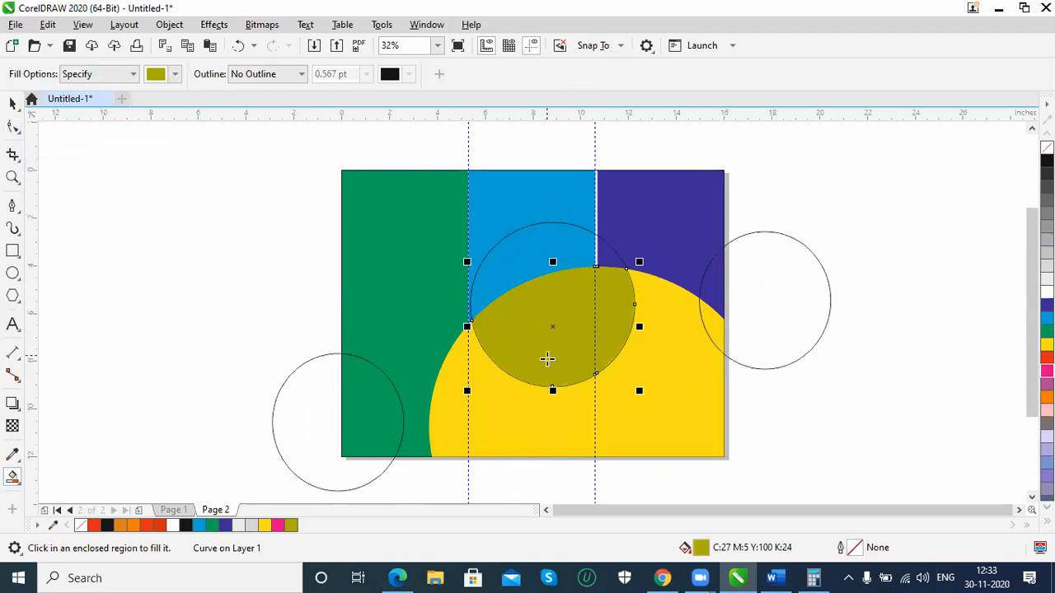
key("ctrl+z")
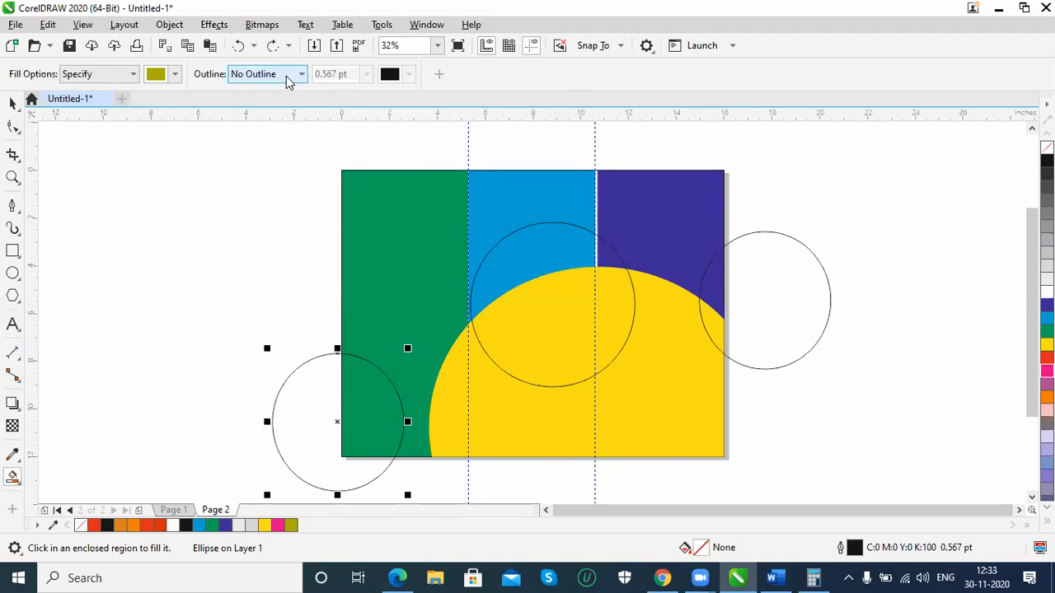
left_click(529, 346)
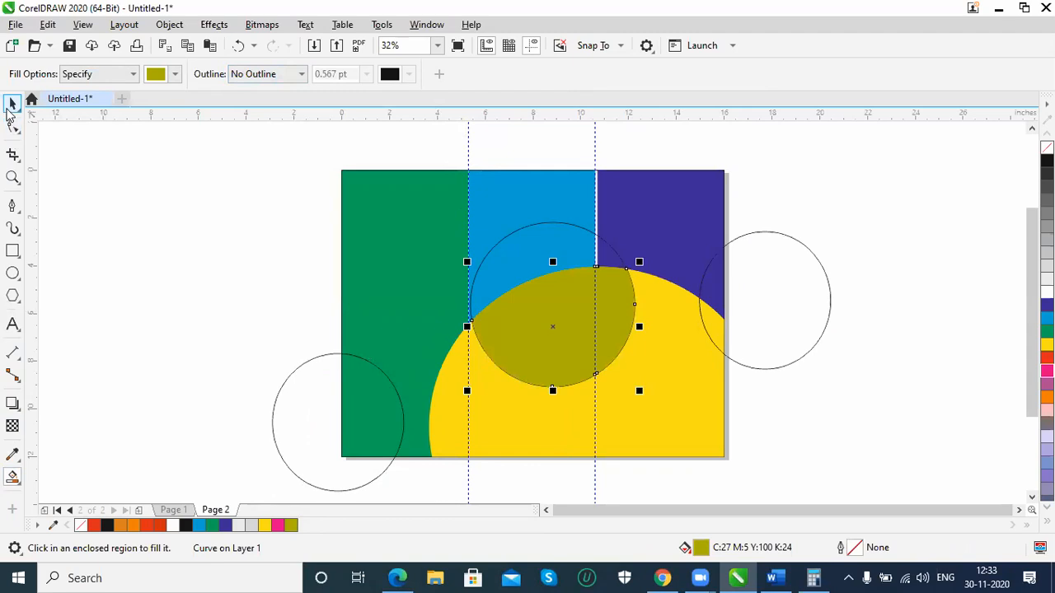
Delete the larger circle's outline, leaving the olive filled piece
key("space")
left_click(588, 233)
key("Escape")
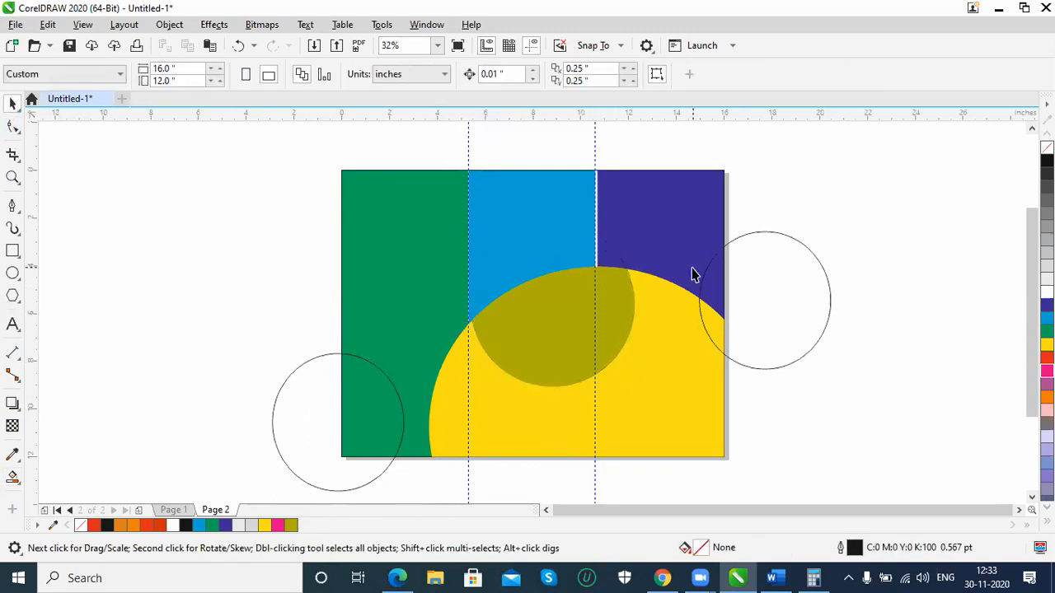
Move the right circle back over the yellow curve and smart-fill its uncovered overlap with dark olive C:29 M:12 Y:100 K:56
left_click(800, 359)
left_click_drag(801, 359, 700, 365)
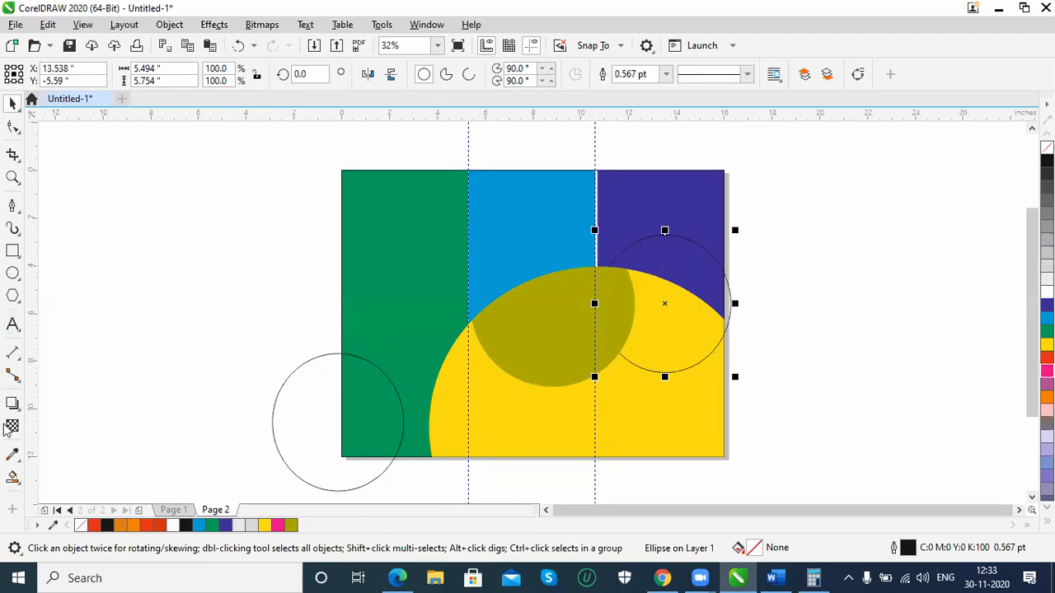
left_click(12, 477)
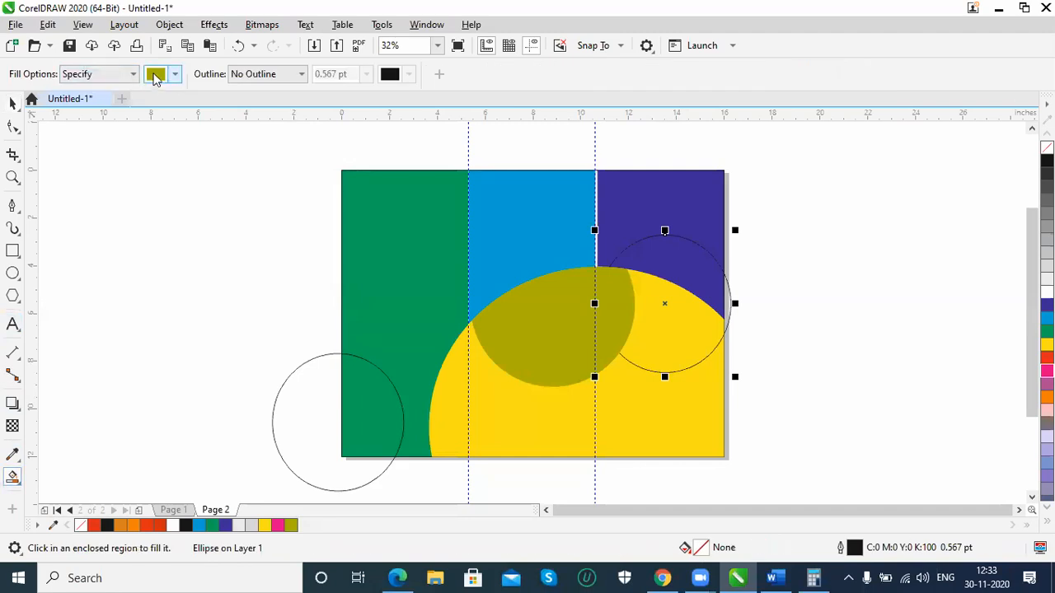
left_click(155, 75)
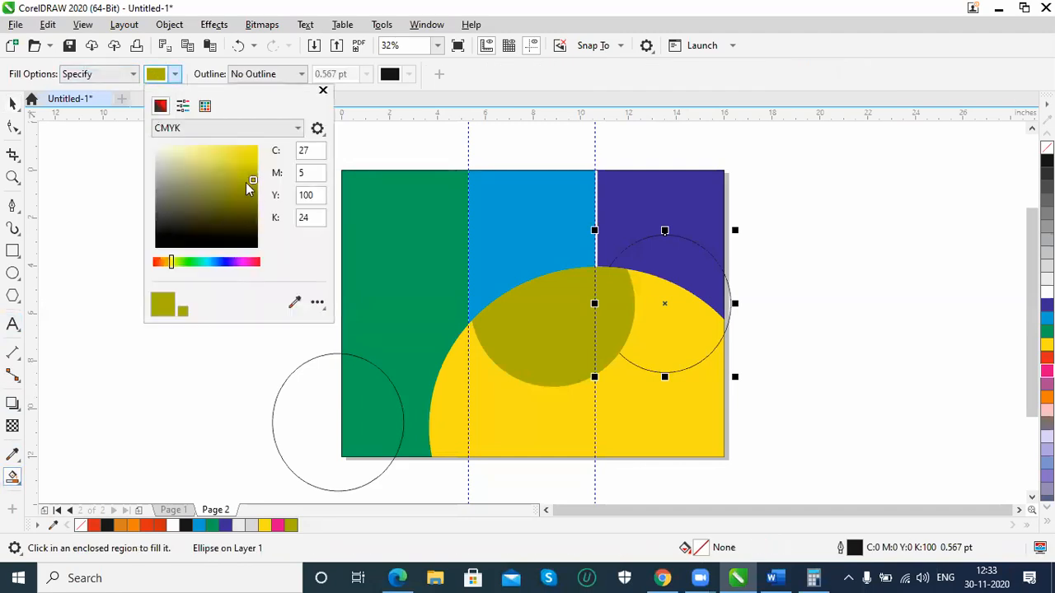
left_click_drag(253, 183, 245, 204)
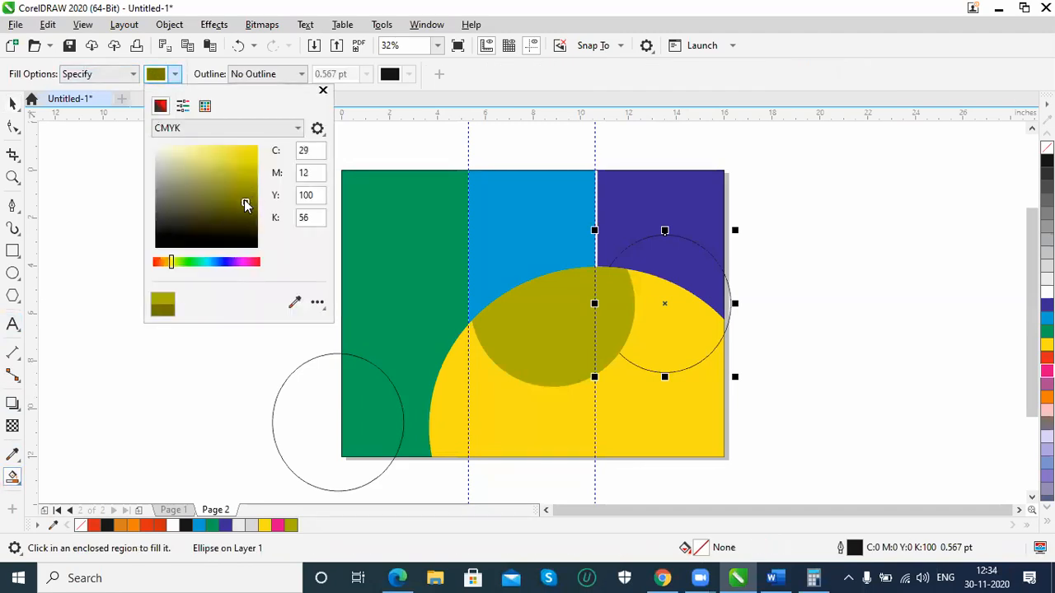
left_click(760, 34)
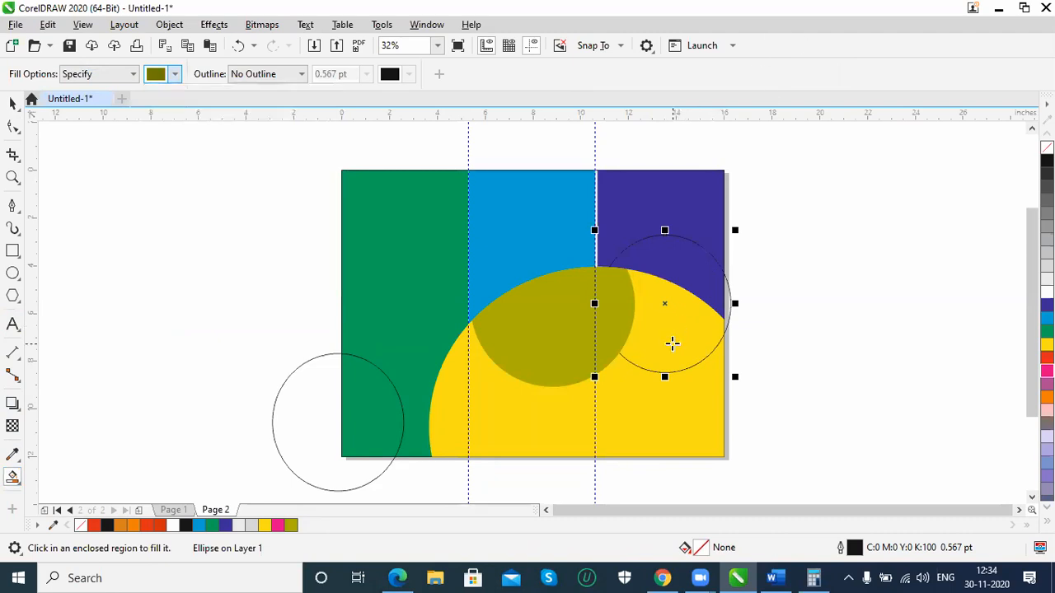
left_click(671, 343)
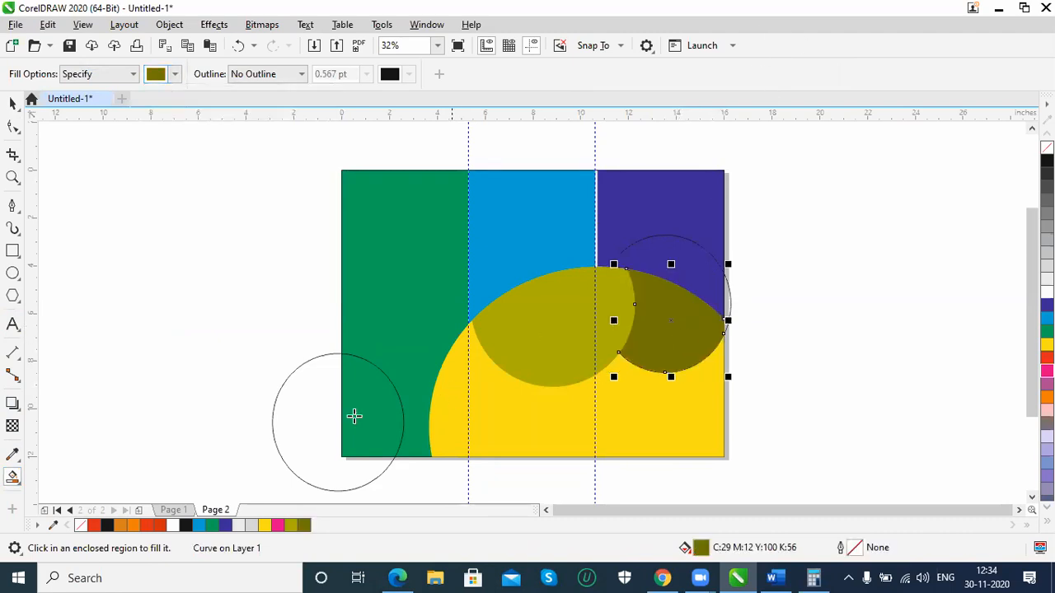
Move the left circle onto the yellow curve below the olive piece and smart-fill their overlap with light yellow C:20 M:0 Y:83 K:0
key("space")
left_click_drag(370, 485, 530, 447)
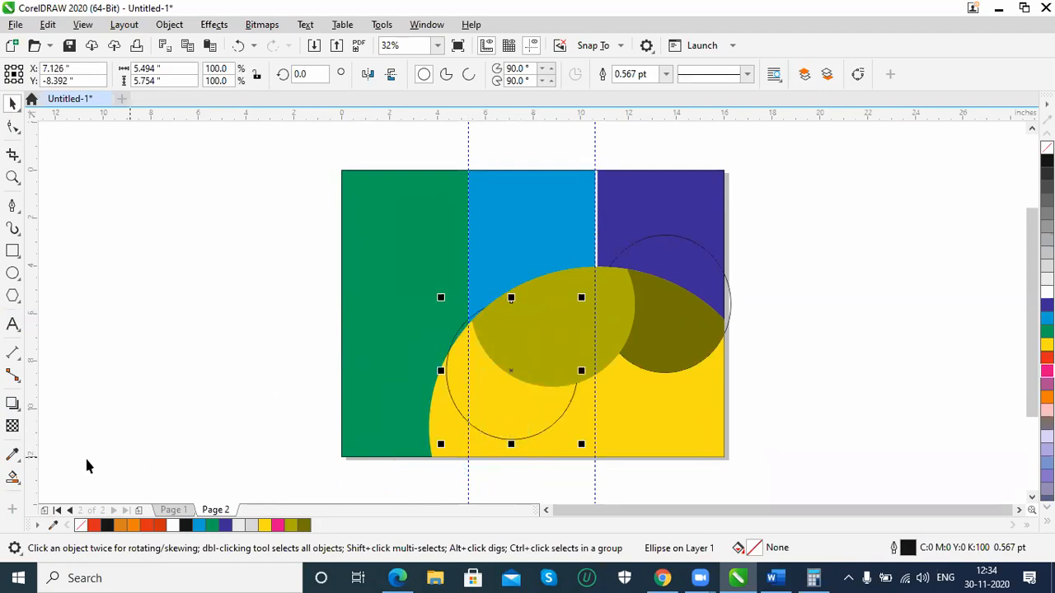
left_click(13, 477)
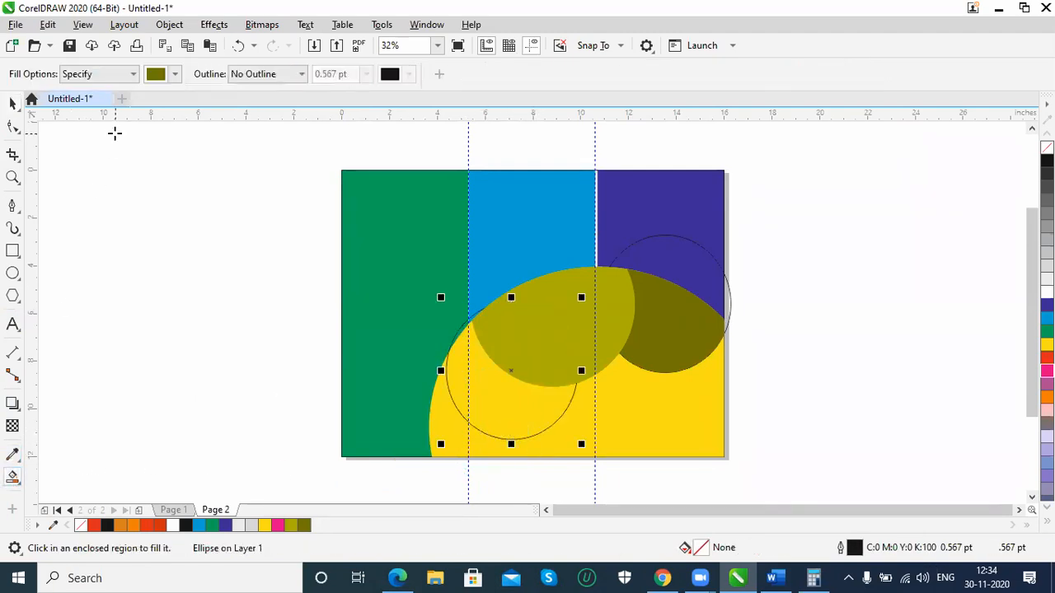
left_click(155, 75)
left_click(228, 152)
left_click(224, 155)
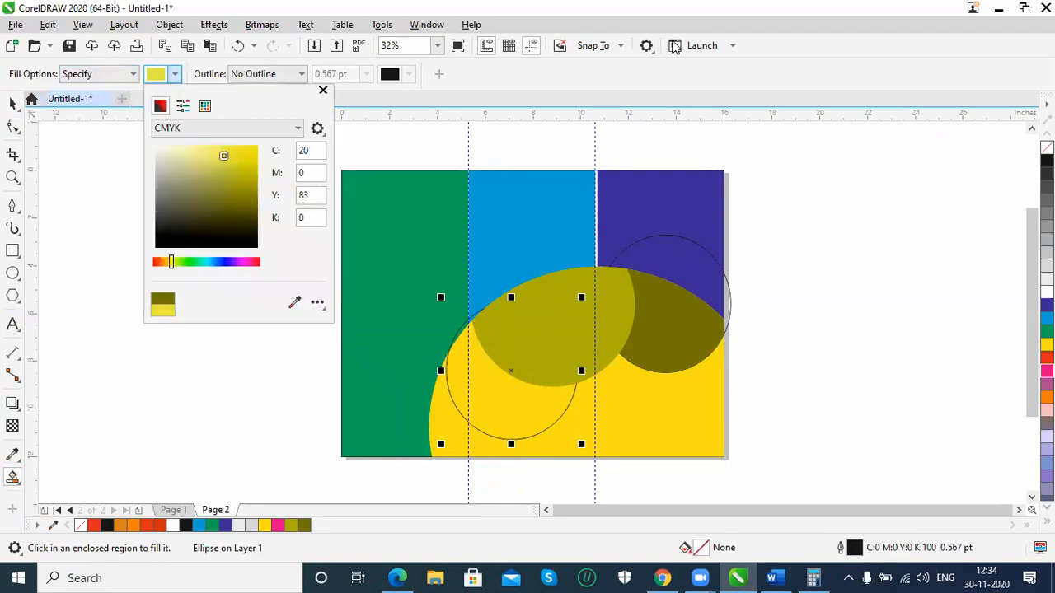
left_click(505, 405)
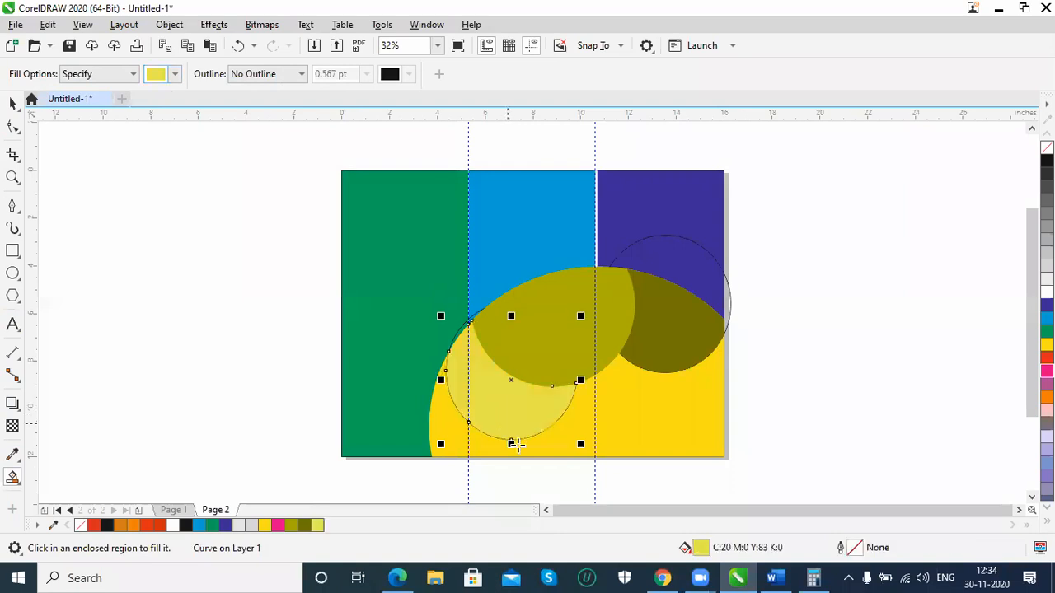
Delete the circle outline around the dark olive piece
left_click(12, 103)
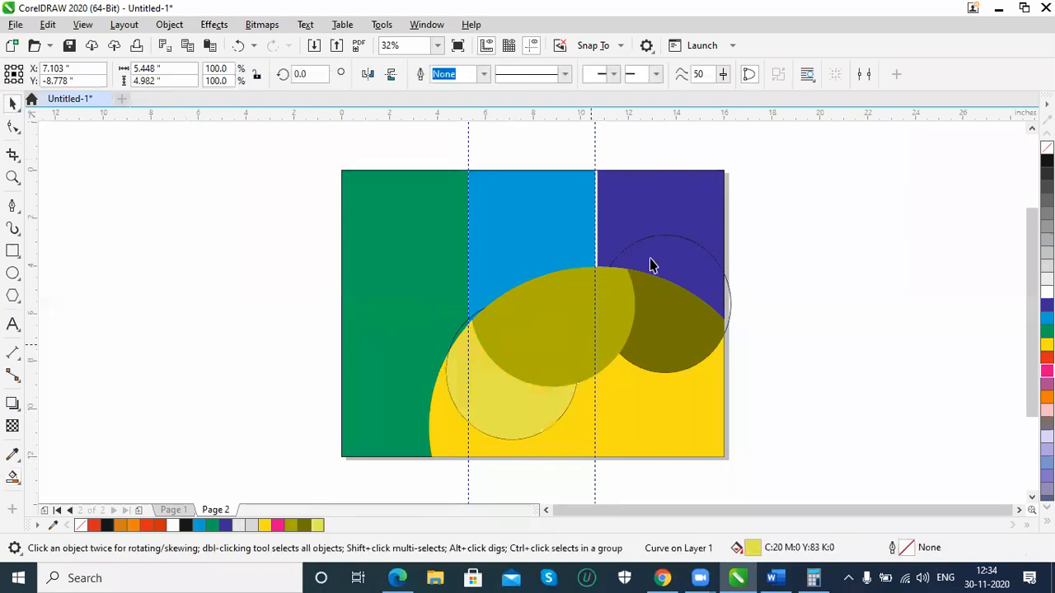
key("Escape")
left_click(730, 262)
key("Delete")
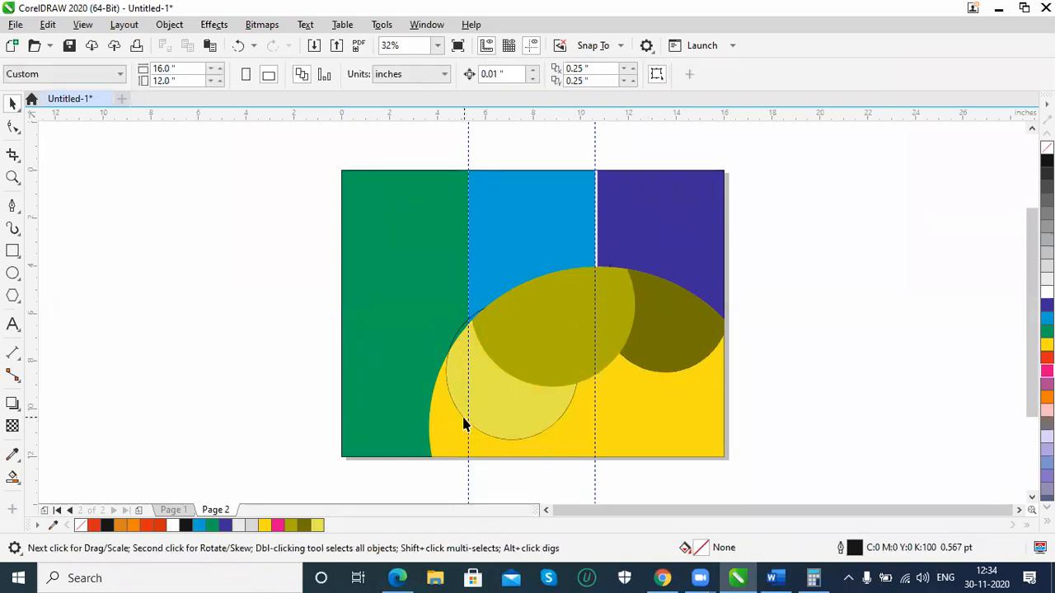
Try to delete the circle outline around the light yellow piece, undoing each deletion of the fill
left_click(466, 424)
key("Delete")
key("ctrl+z")
left_click(456, 404)
left_click(525, 483)
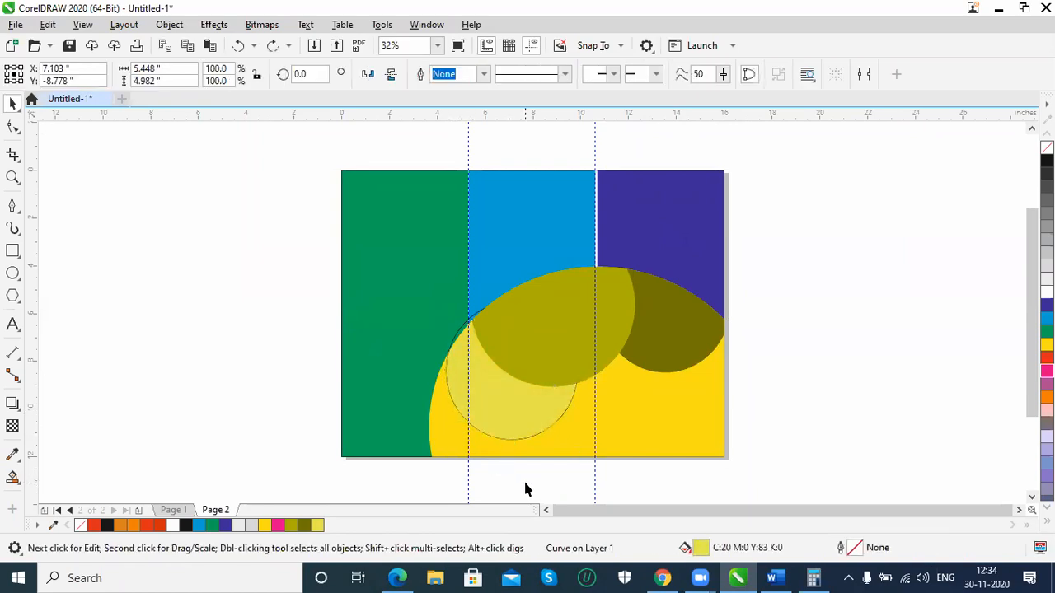
left_click(492, 442)
key("Delete")
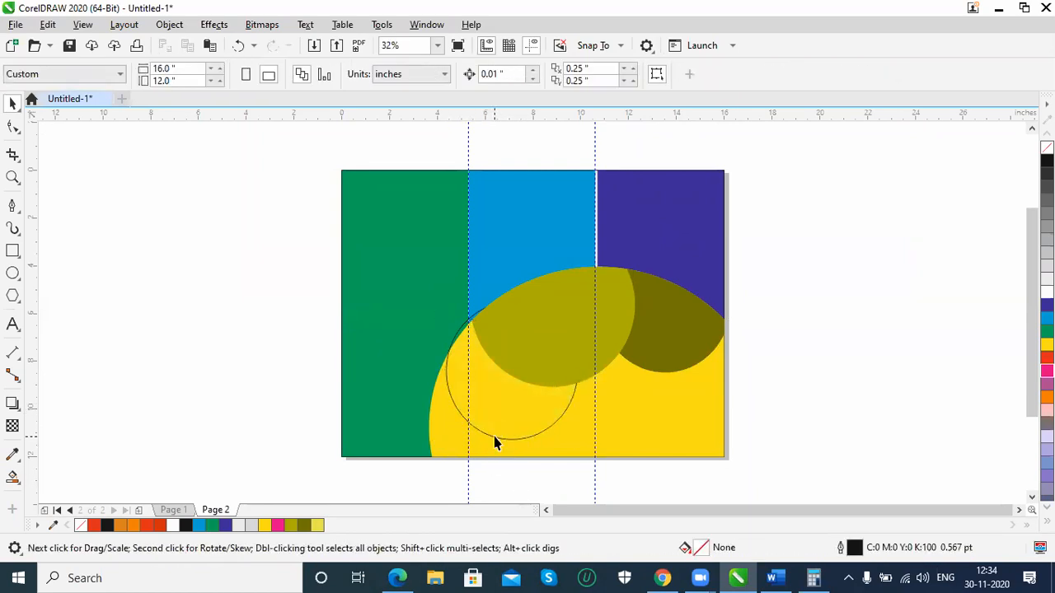
key("ctrl+z")
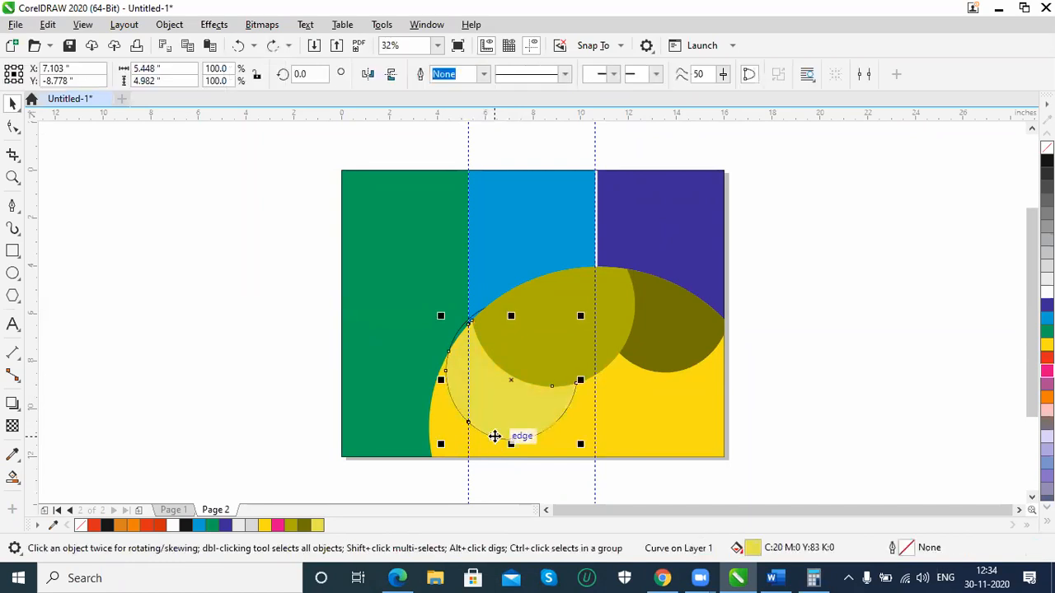
left_click(563, 486)
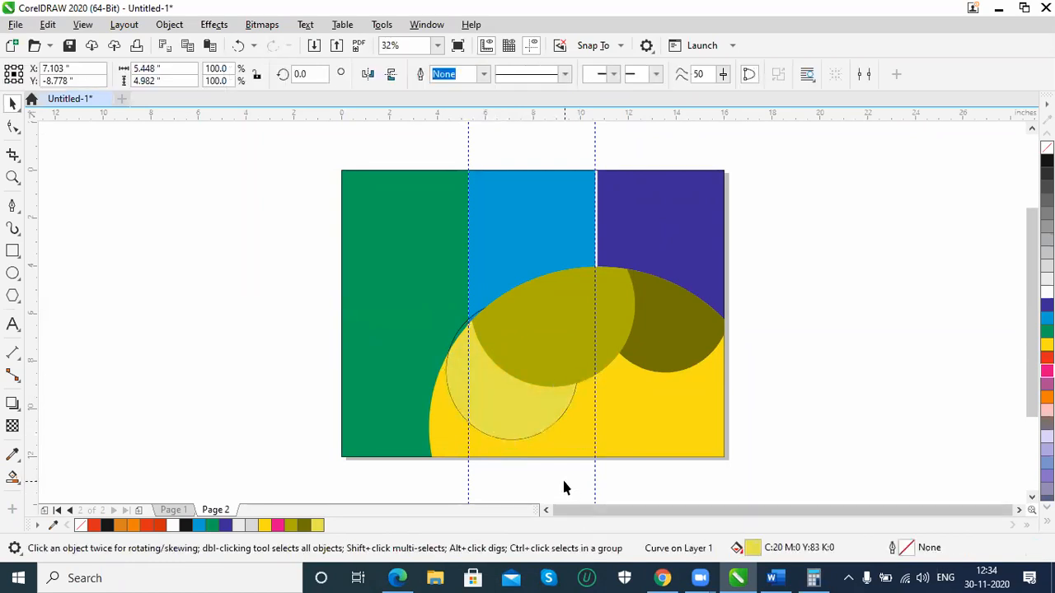
left_click(505, 445)
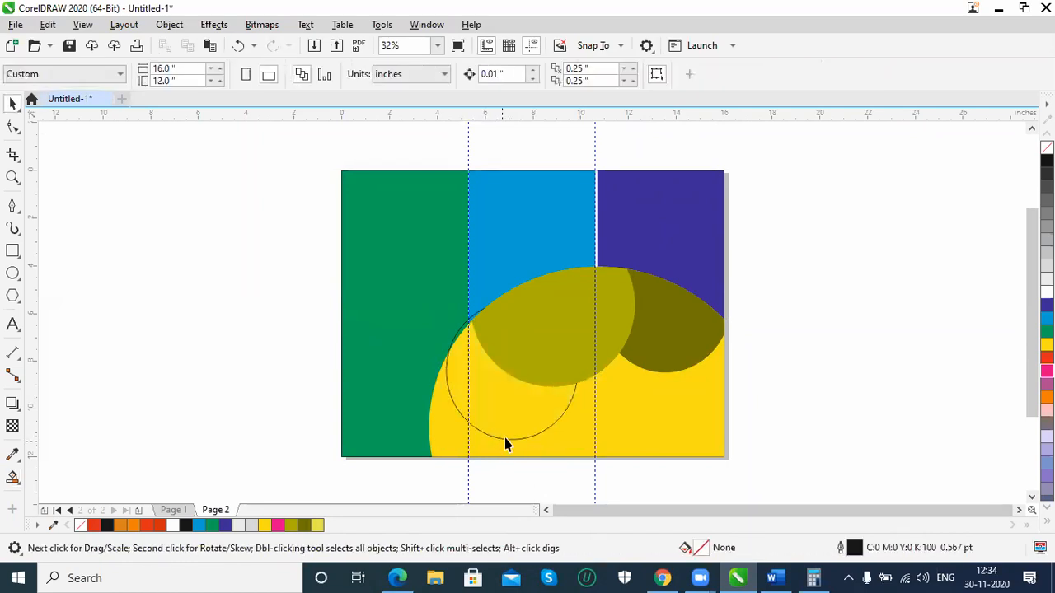
key("ctrl+z")
Shift the light yellow piece aside, delete the circle outline beneath it, and move the piece back against the olive shape
left_click_drag(511, 415, 540, 414)
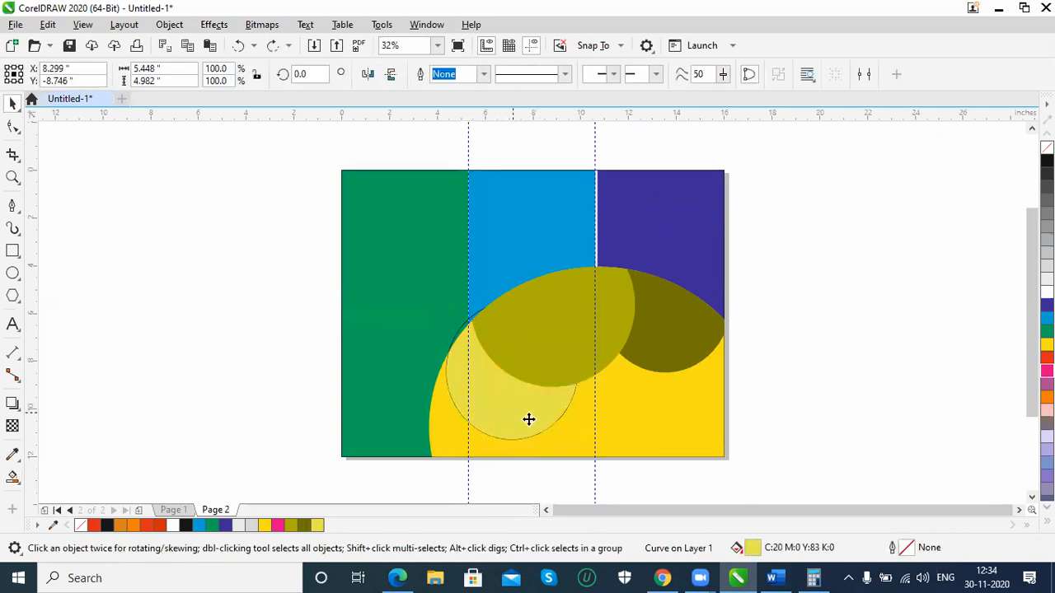
left_click(453, 402)
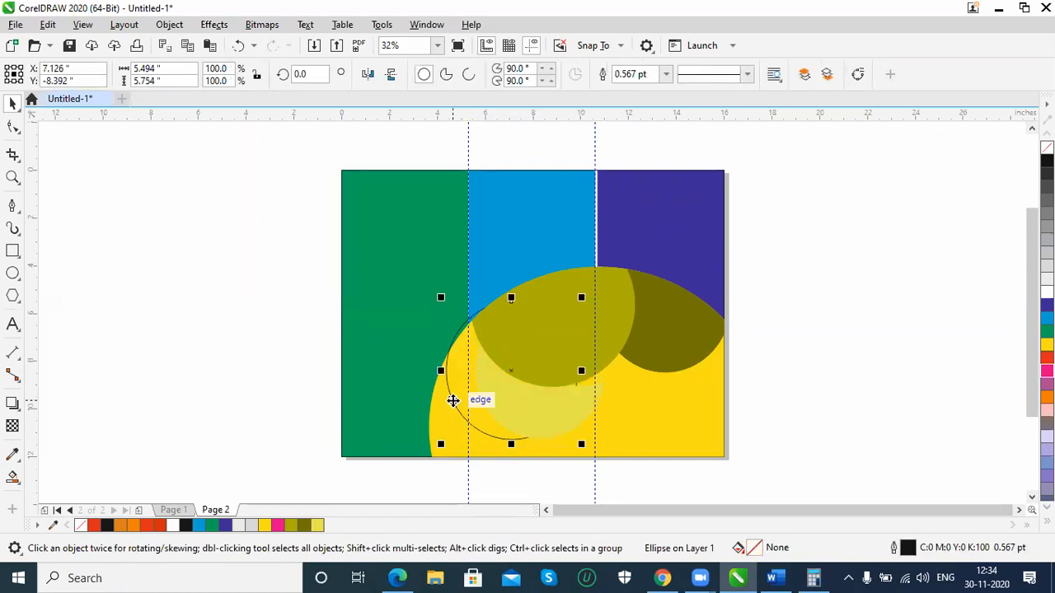
key("Delete")
left_click(468, 404)
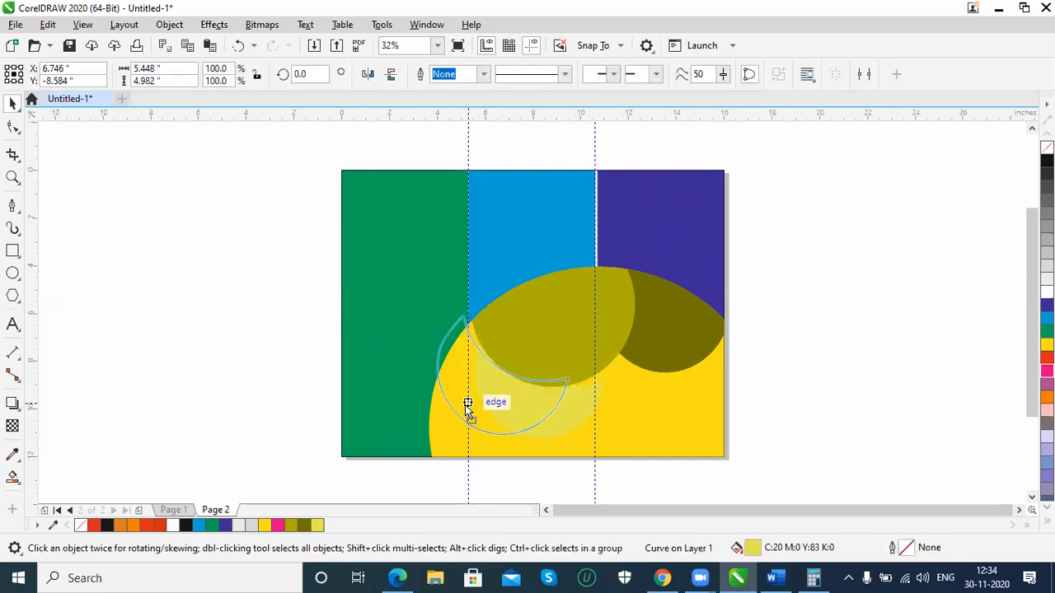
left_click_drag(476, 410, 478, 406)
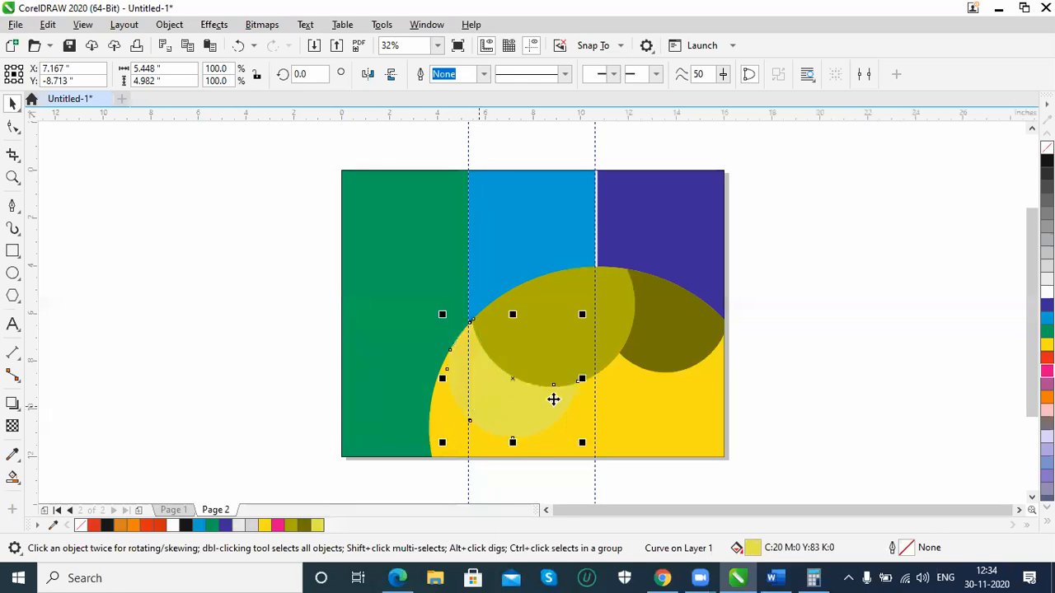
left_click(878, 373)
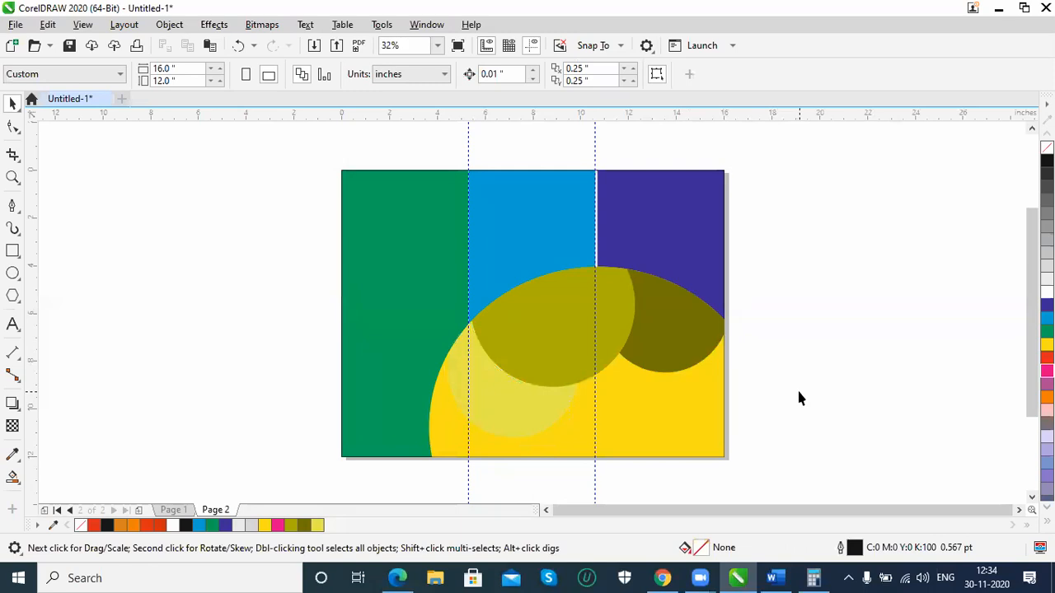
Apply a uniform transparency of 81 to the olive piece in the middle of the yellow curve
left_click(536, 338)
left_click(12, 427)
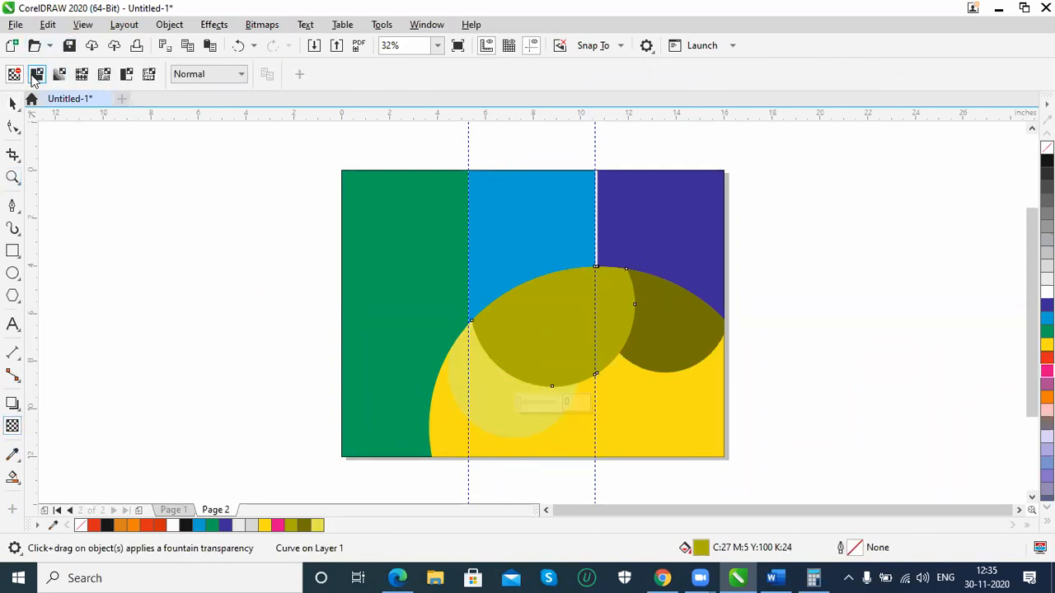
left_click(36, 75)
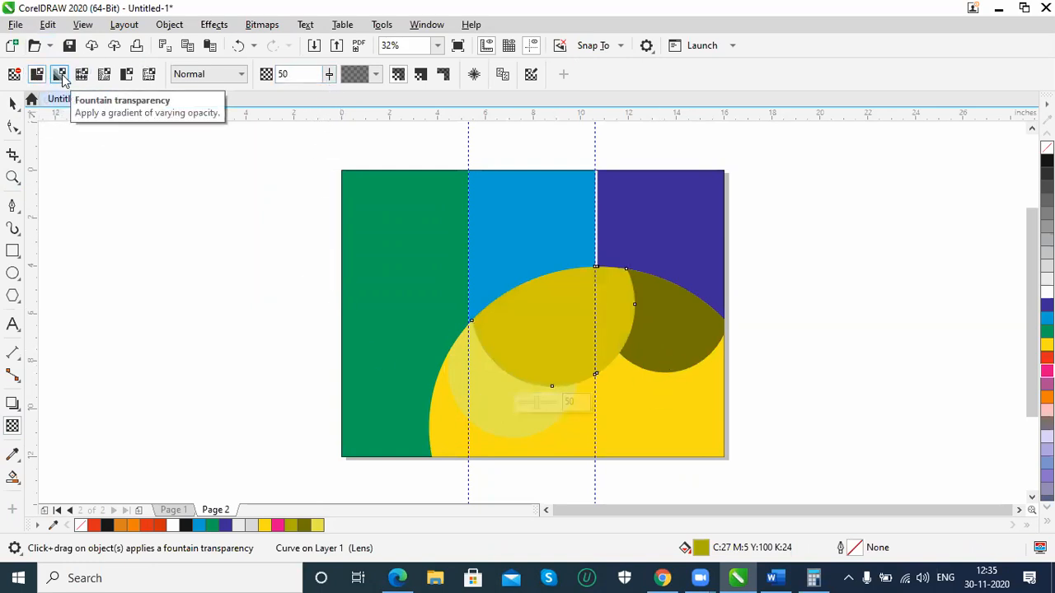
left_click(328, 75)
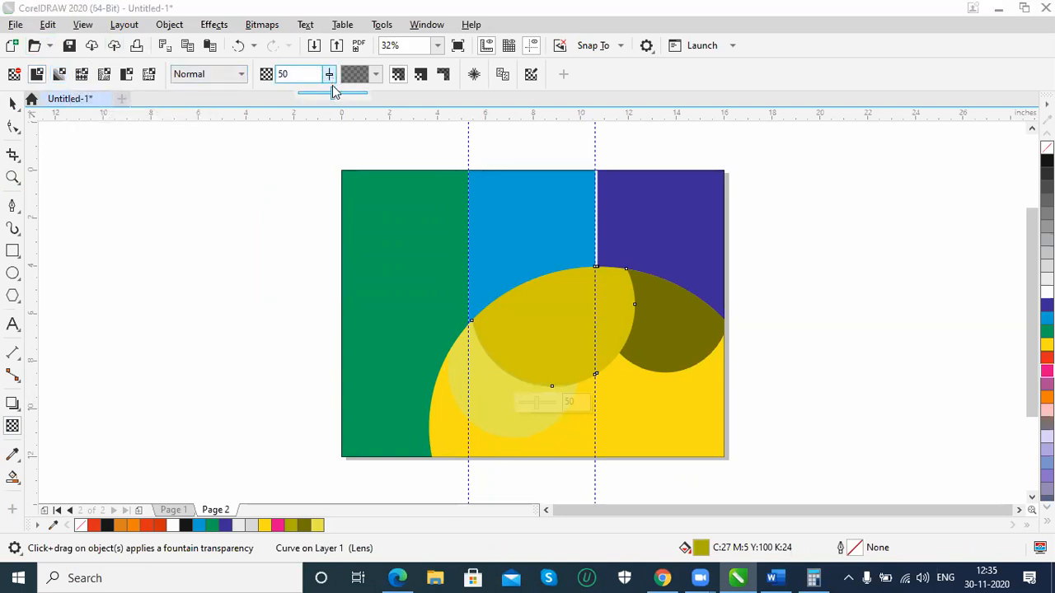
left_click_drag(332, 96, 356, 98)
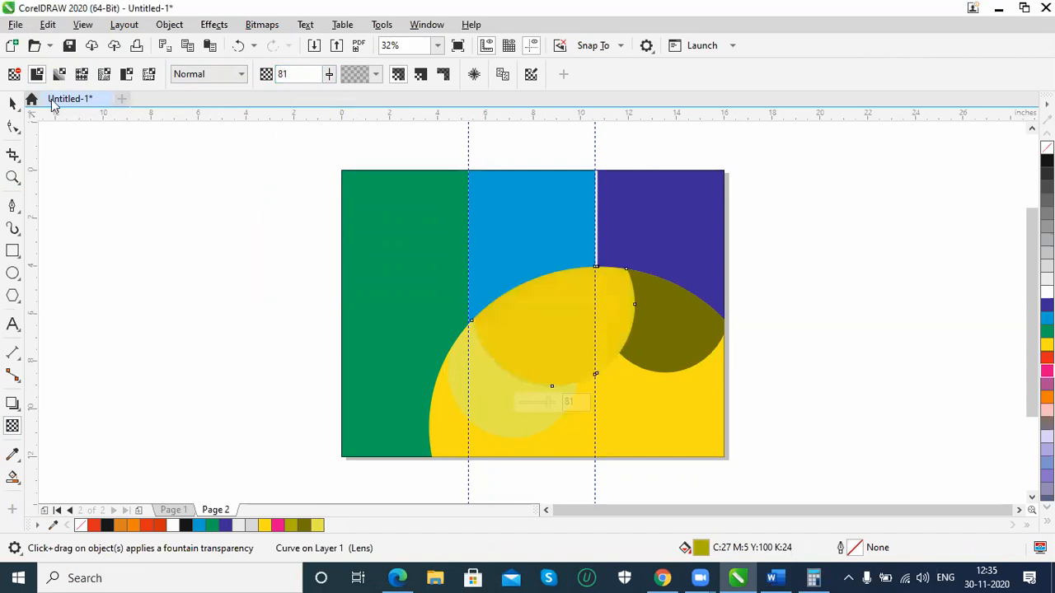
Apply a uniform transparency of 78 to the dark olive piece on the yellow curve
left_click(13, 101)
left_click(508, 425)
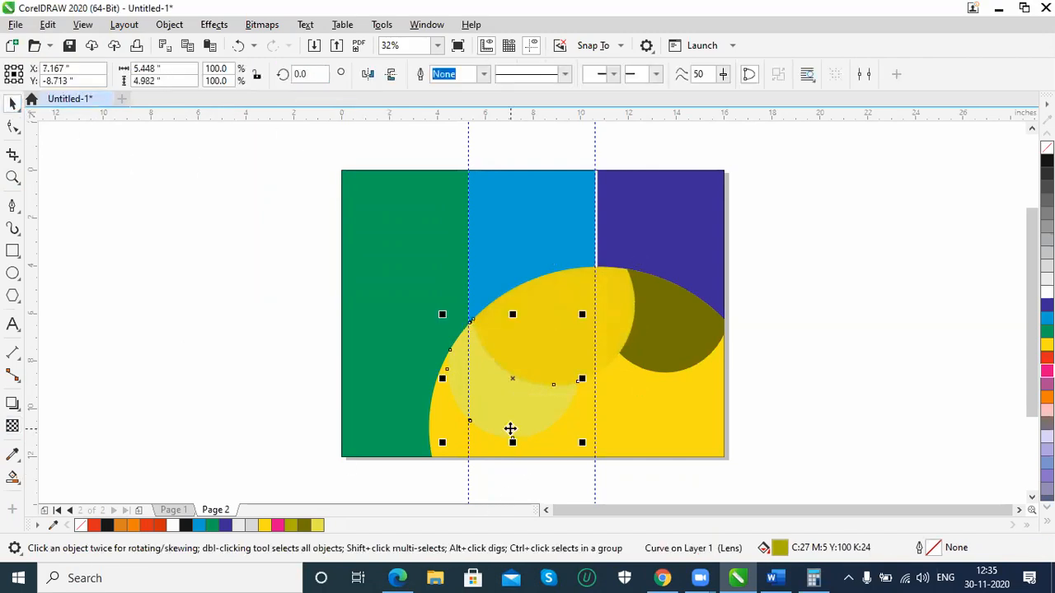
left_click(701, 358)
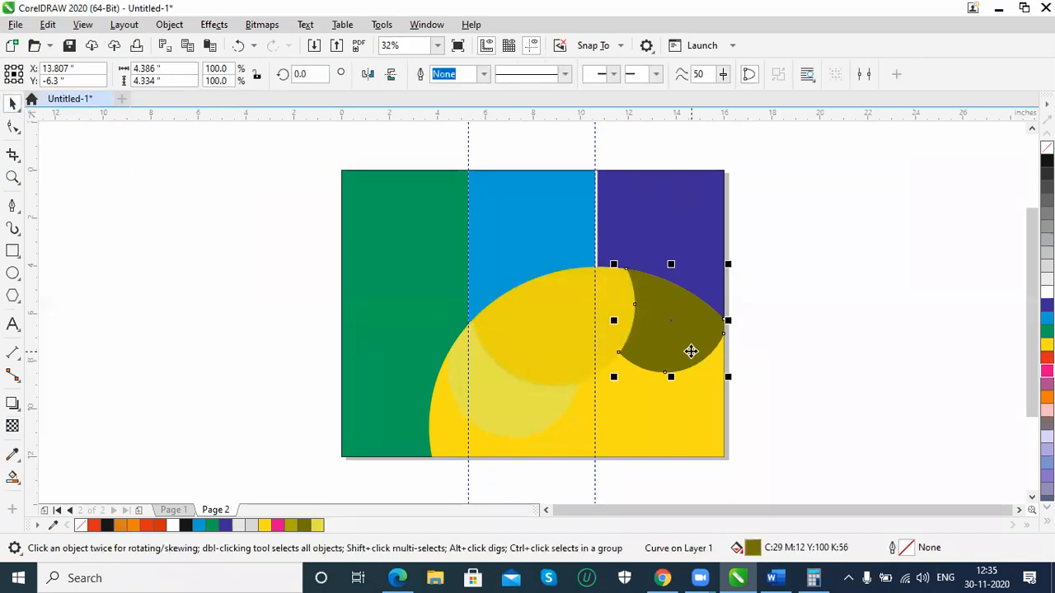
left_click(13, 426)
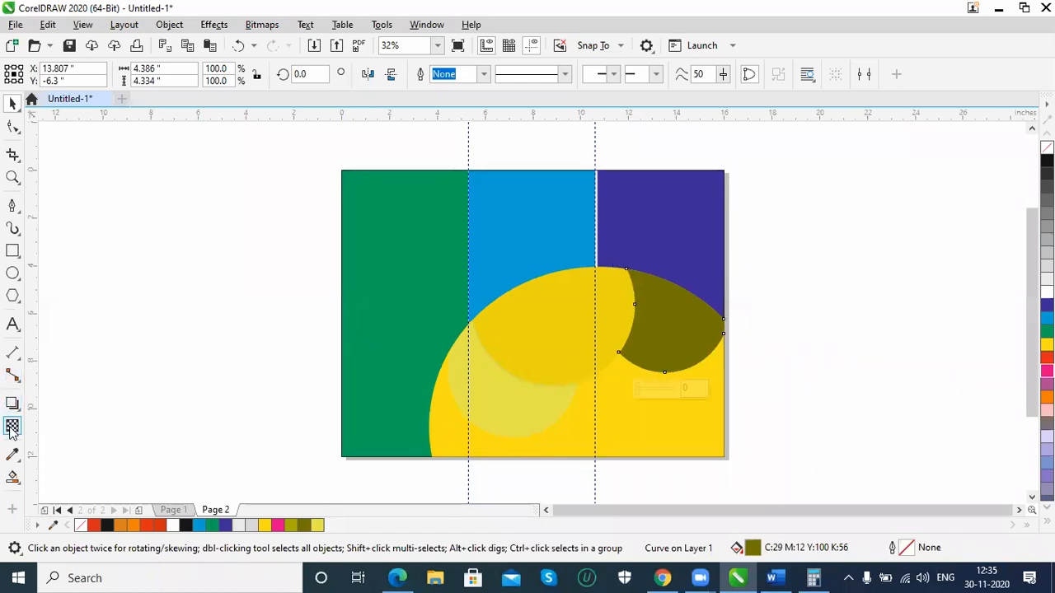
left_click(37, 74)
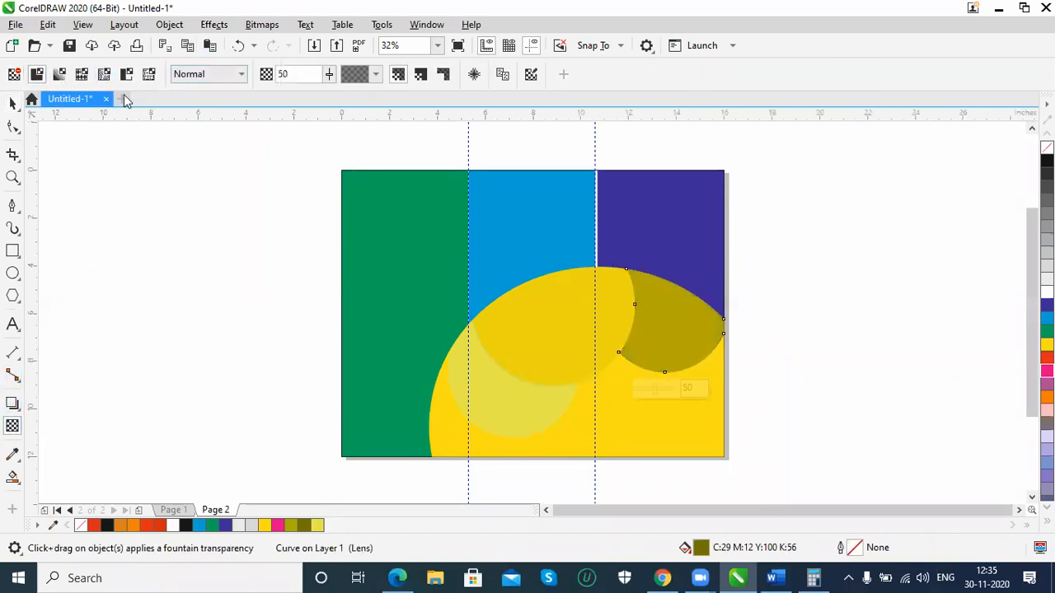
left_click(328, 74)
left_click(328, 75)
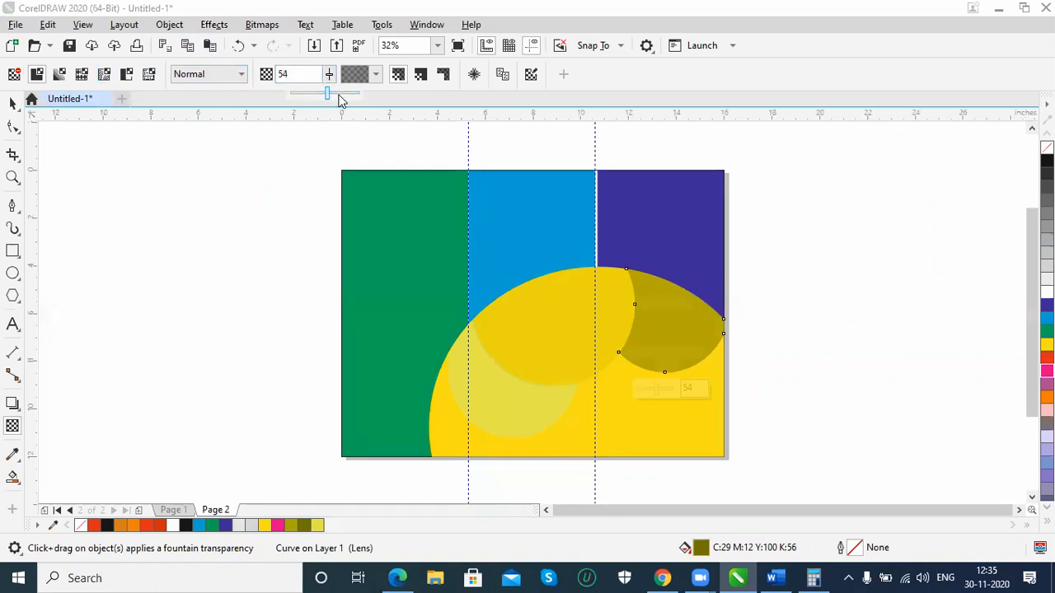
left_click(328, 74)
left_click(328, 74)
left_click(328, 74)
left_click_drag(331, 94, 347, 100)
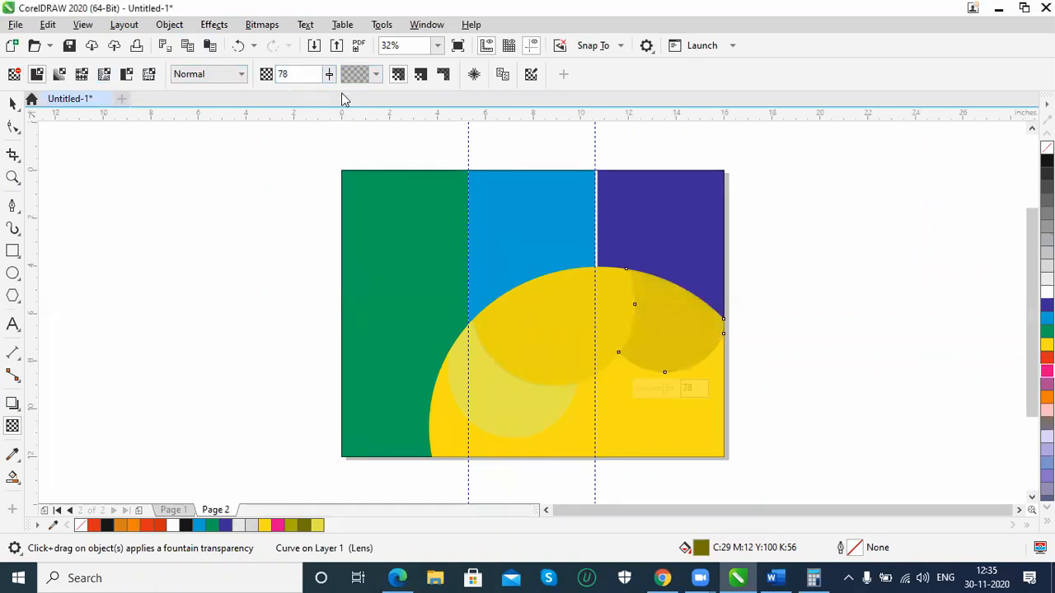
left_click(12, 105)
left_click(147, 312)
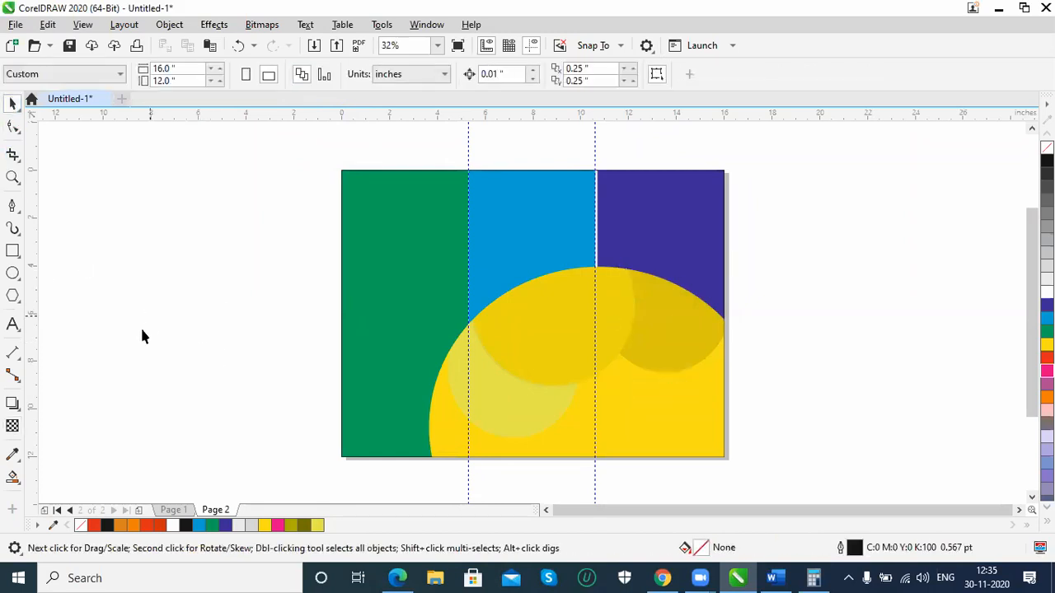
Draw a large near-circular ellipse, about 10.9 by 10.5 inches, and position it over the yellow curve so it extends below the page
left_click(12, 273)
left_click_drag(514, 352, 778, 489)
left_click(12, 102)
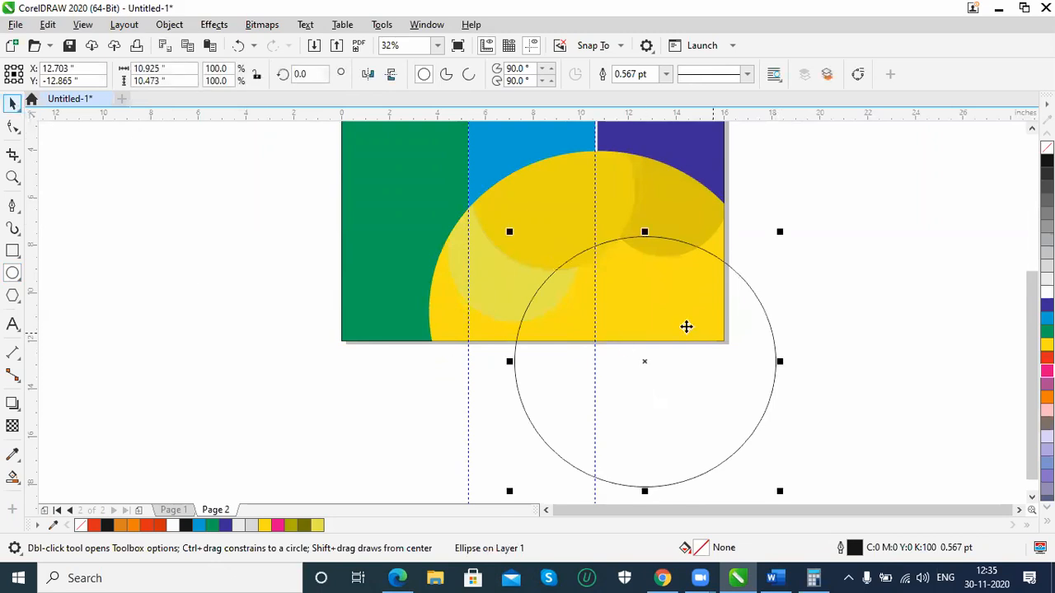
left_click_drag(769, 331, 749, 277)
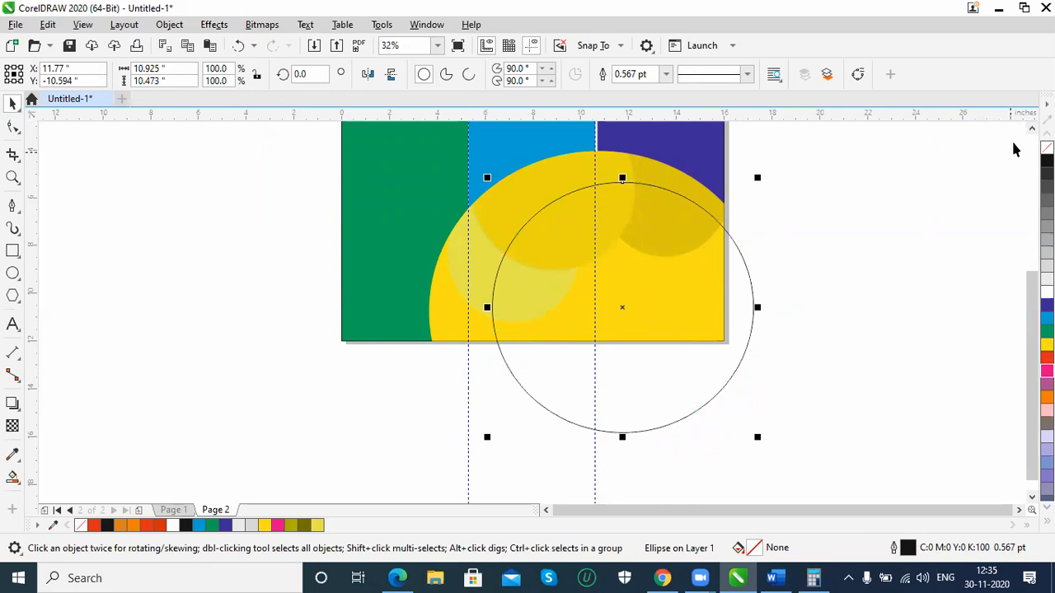
scroll(743, 343, "up", 3)
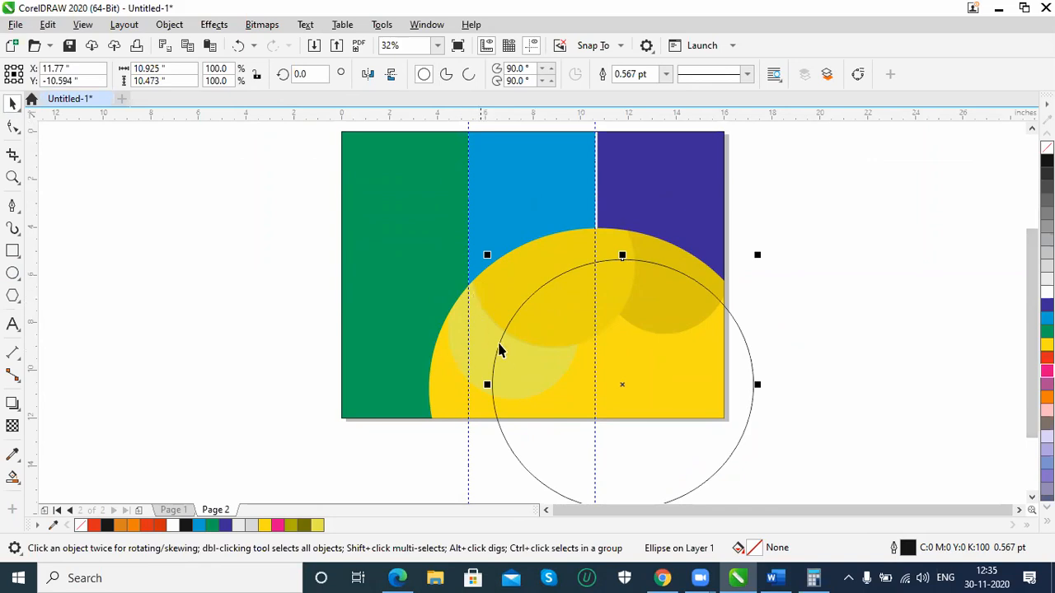
left_click_drag(737, 320, 753, 313)
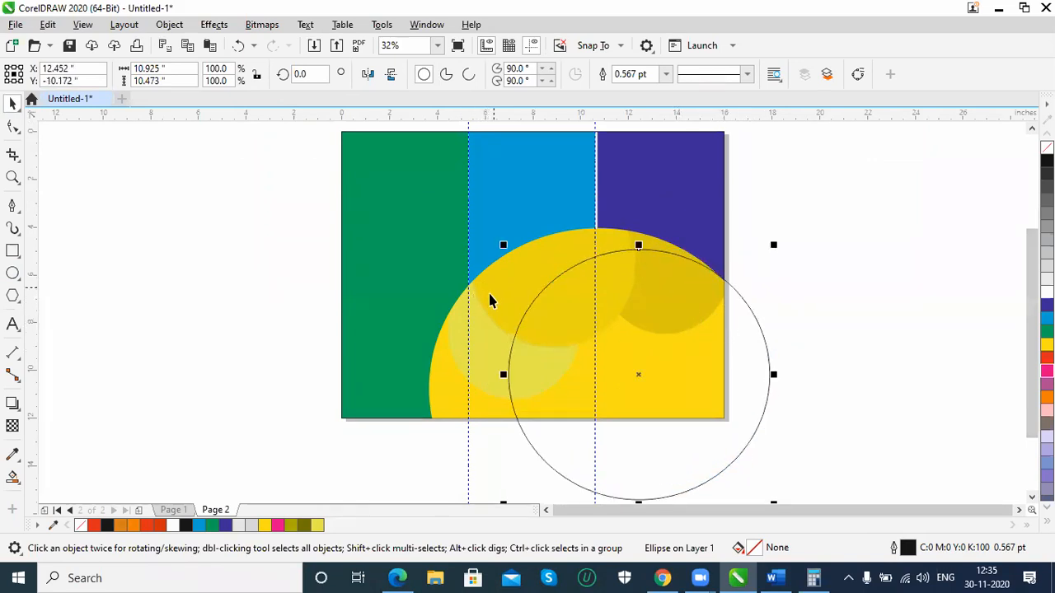
Select the three transparent circle pieces on the yellow curve and hide them
left_click(13, 476)
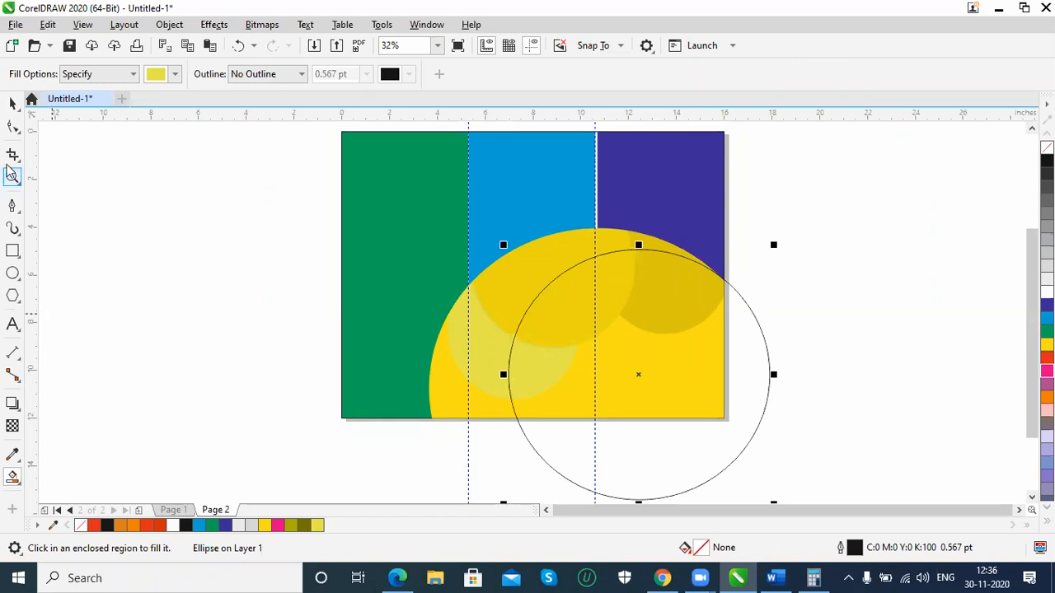
left_click(13, 102)
left_click(476, 363)
key("space")
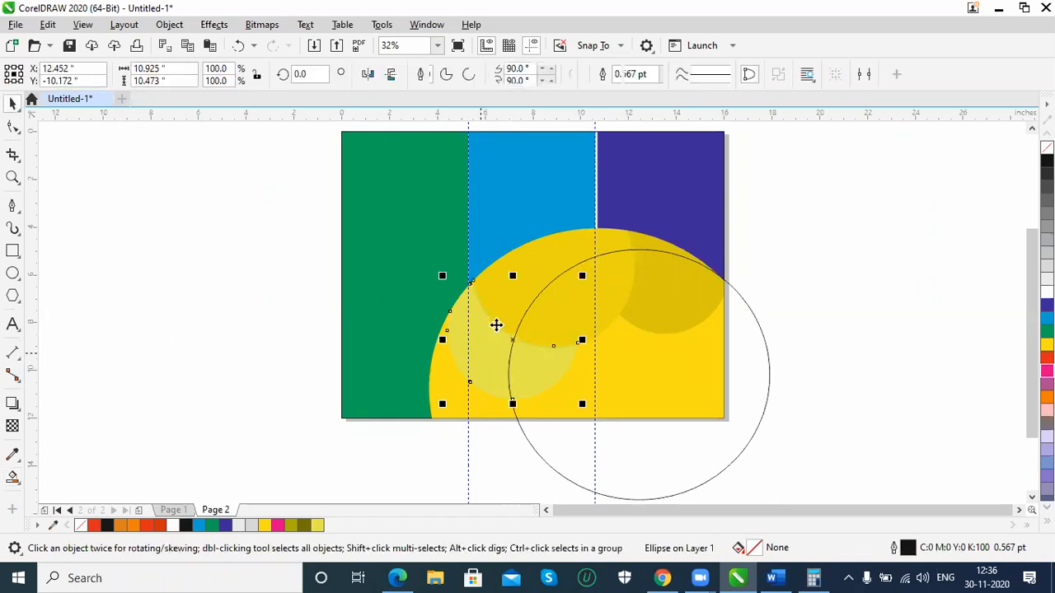
left_click(636, 239, "shift")
left_click(643, 238, "shift")
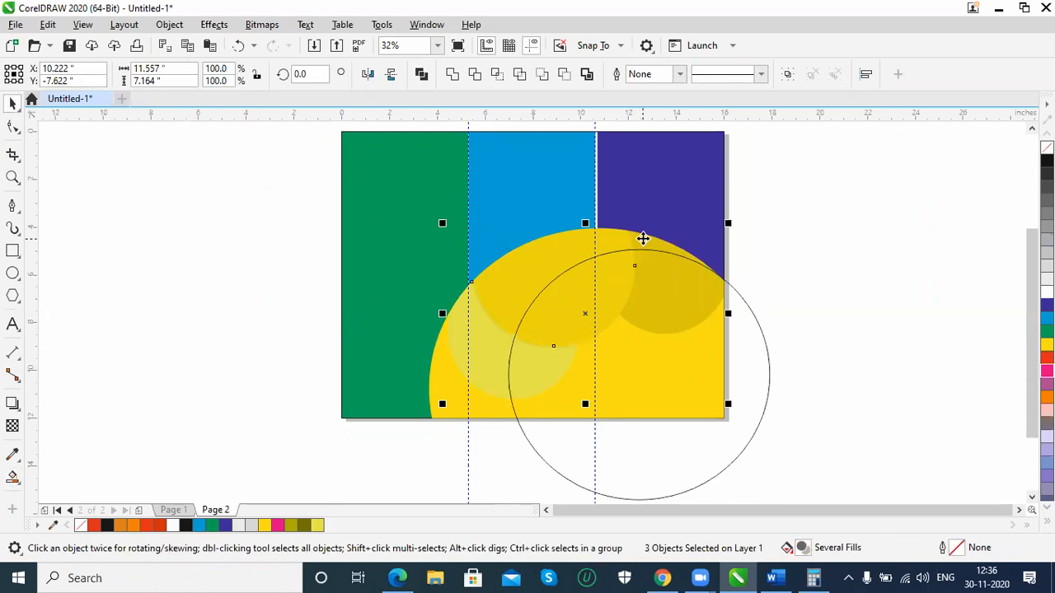
left_click_drag(643, 238, 634, 249)
left_click(647, 256)
left_click(573, 247)
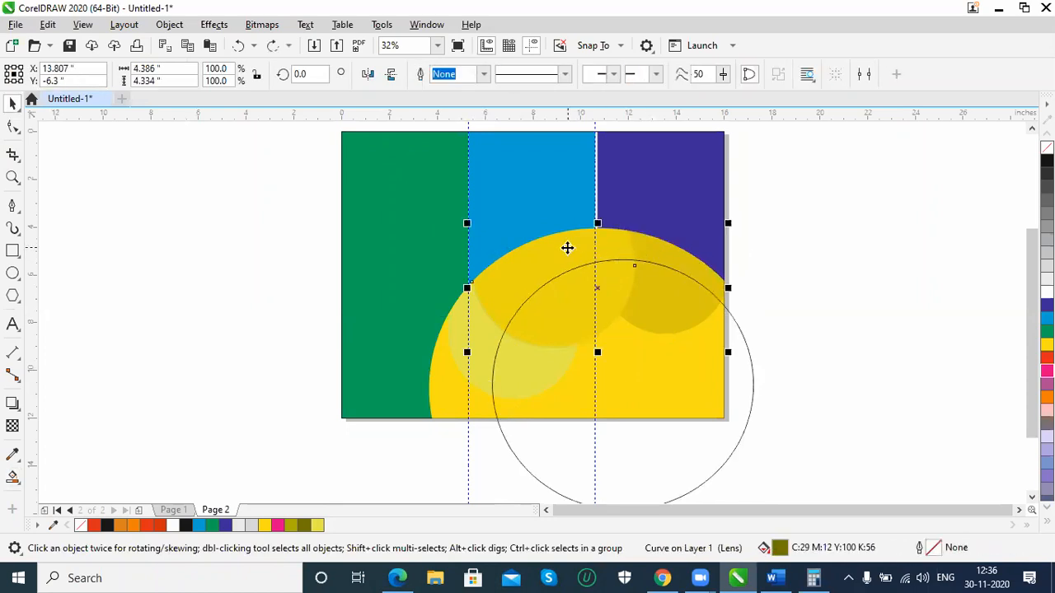
left_click(474, 367, "shift")
left_click(476, 373, "shift")
right_click(476, 372)
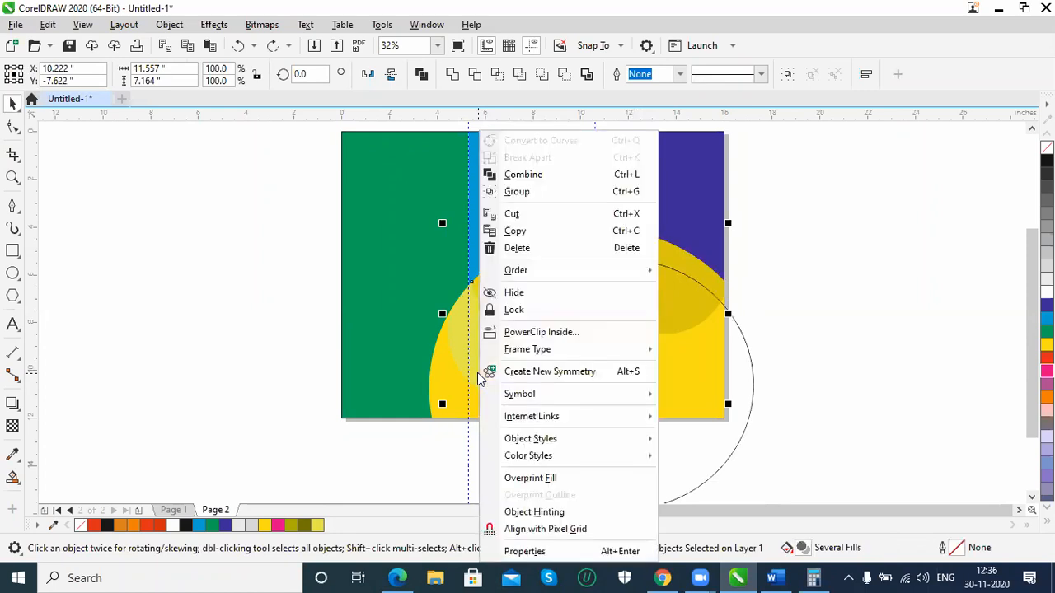
left_click(532, 299)
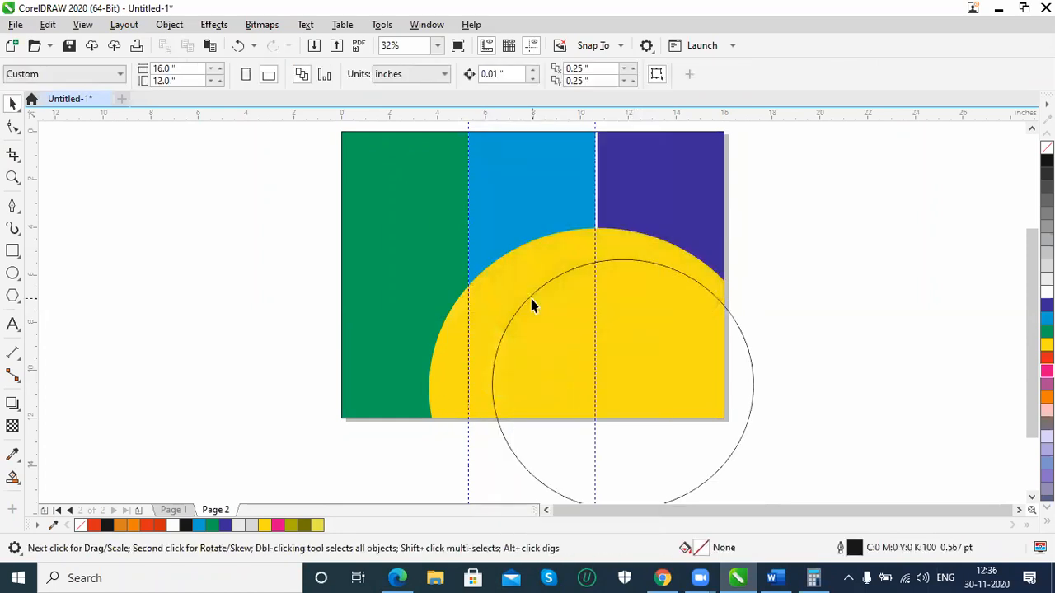
Smart-fill the part of the large ellipse inside the page with purple C52 M100 Y2 K12 and no outline
left_click(538, 295)
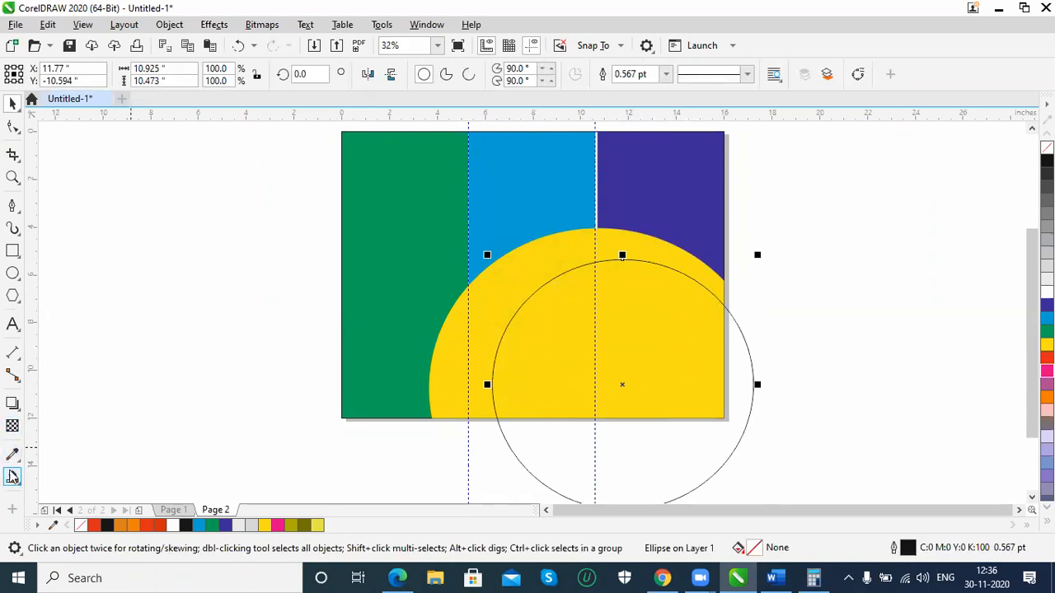
left_click(11, 480)
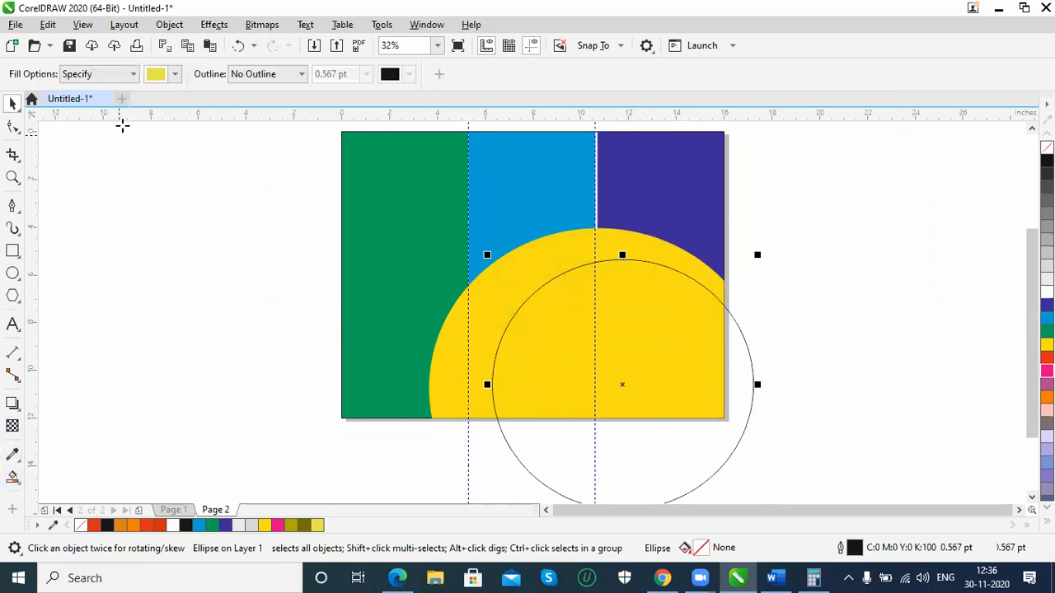
left_click(175, 76)
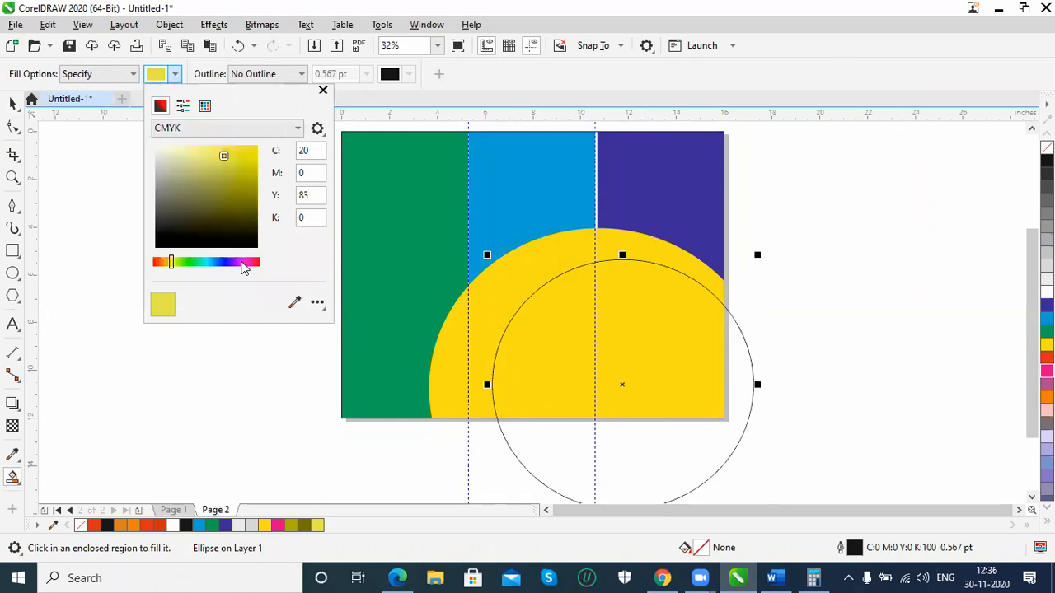
left_click(244, 263)
left_click(258, 195)
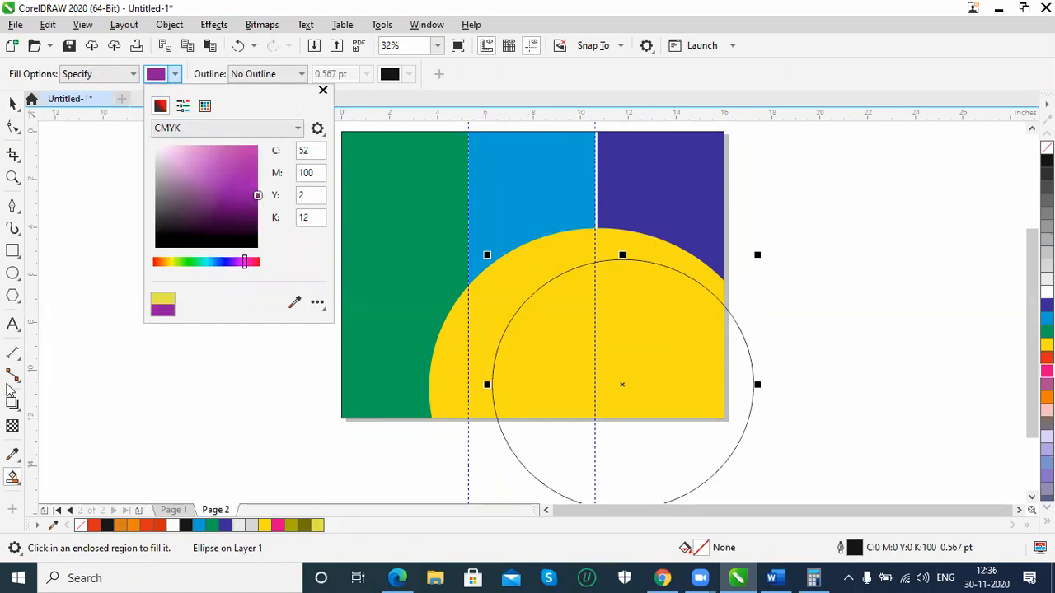
left_click(67, 402)
left_click(565, 385)
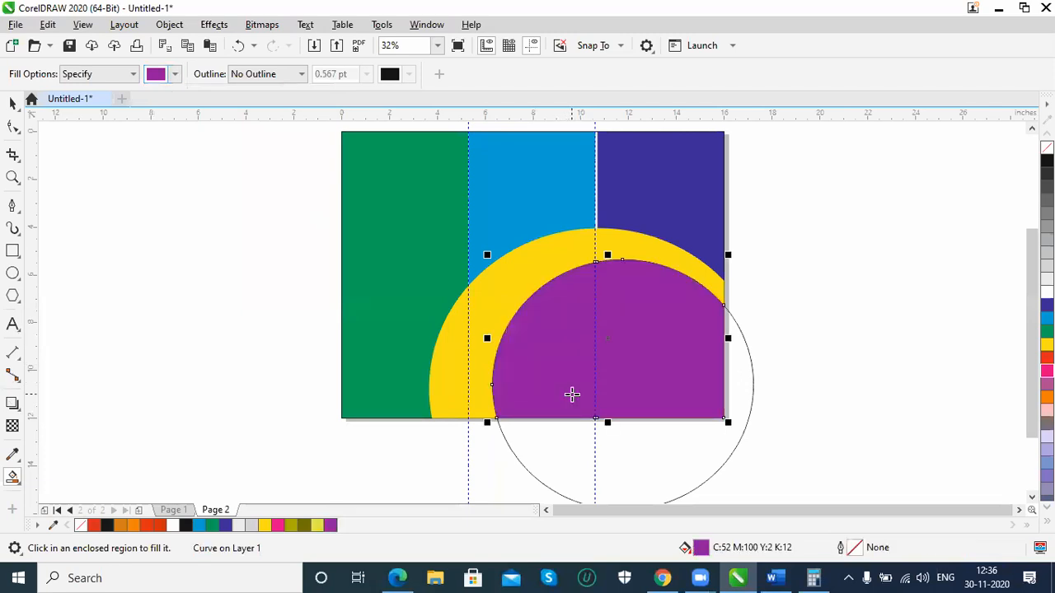
Show all hidden objects on the page again
left_click(12, 103)
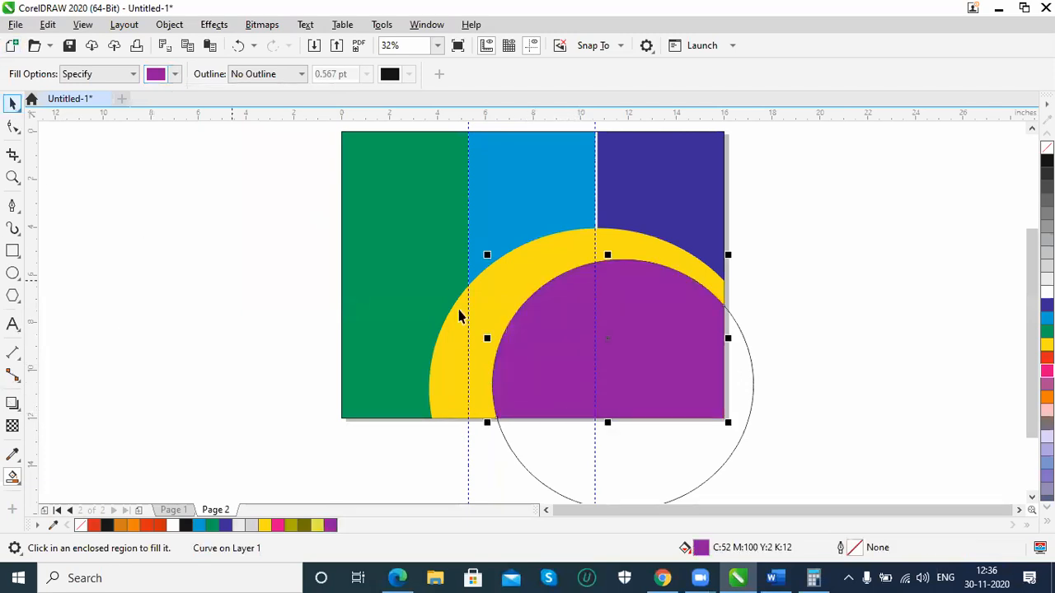
right_click(792, 297)
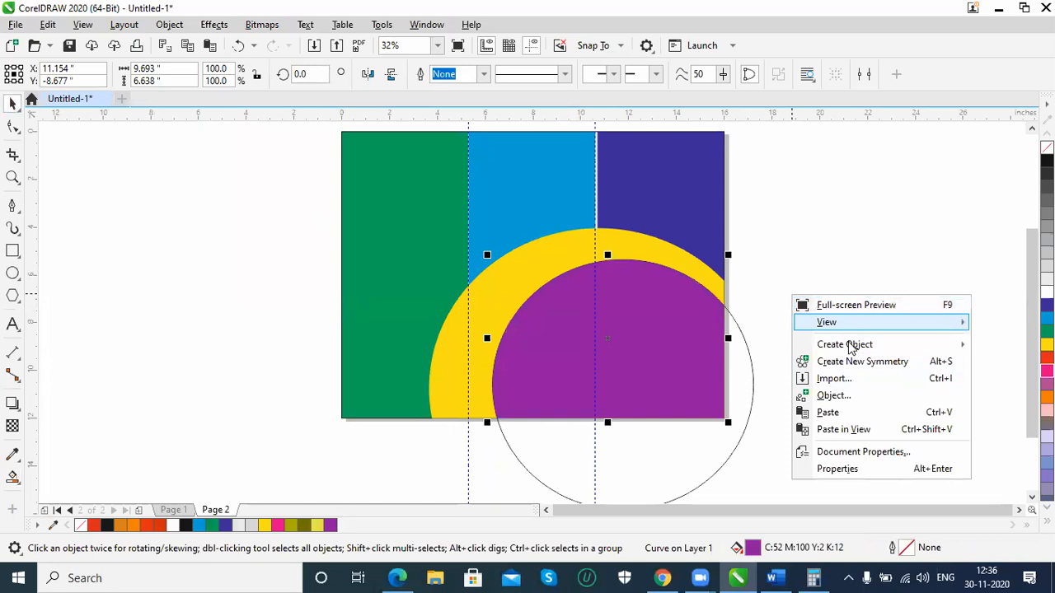
left_click(180, 27)
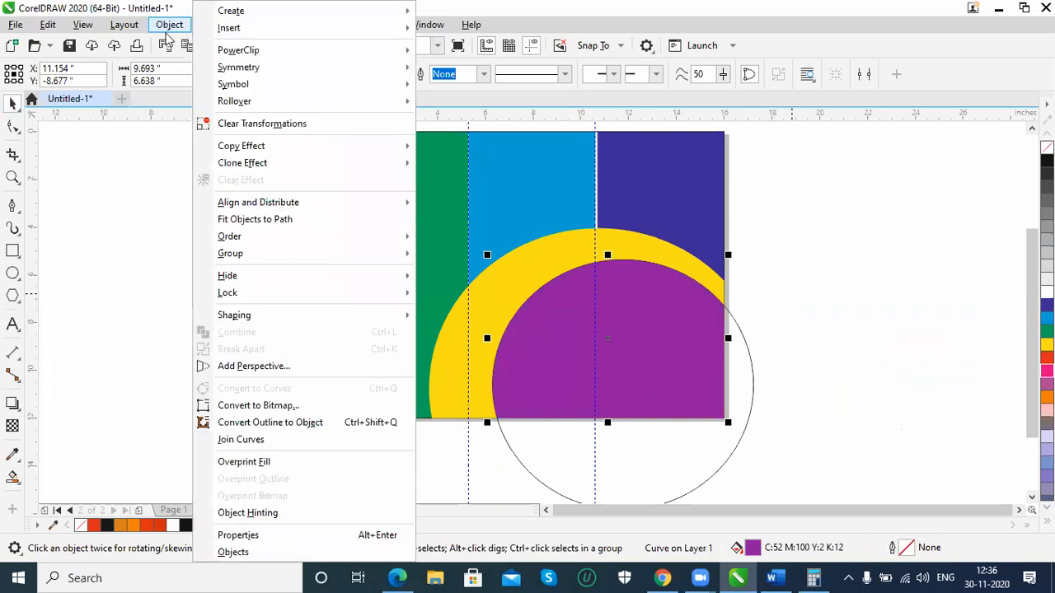
mouse_move(272, 275)
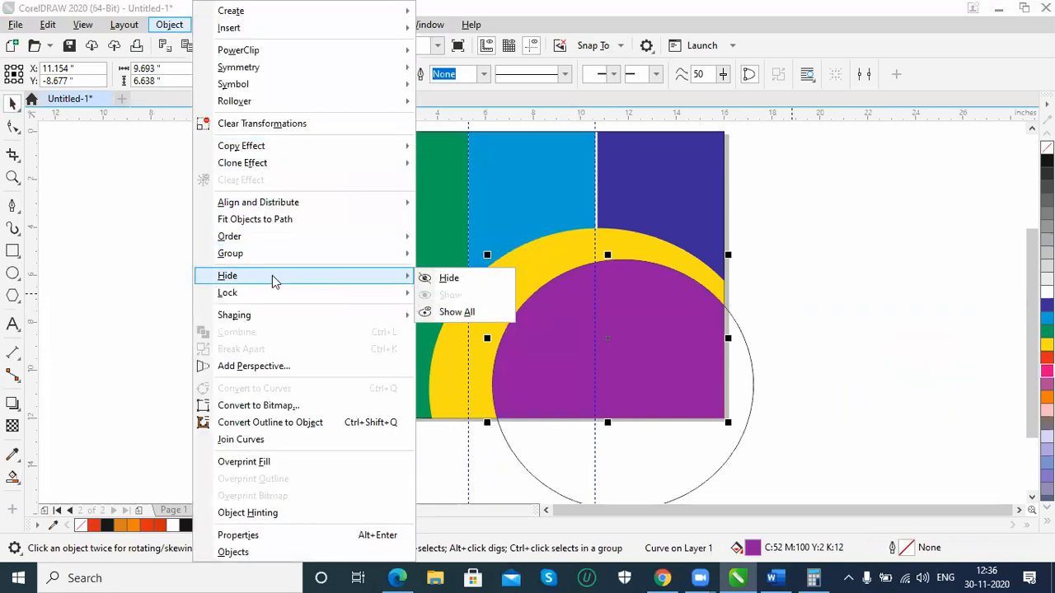
left_click(461, 310)
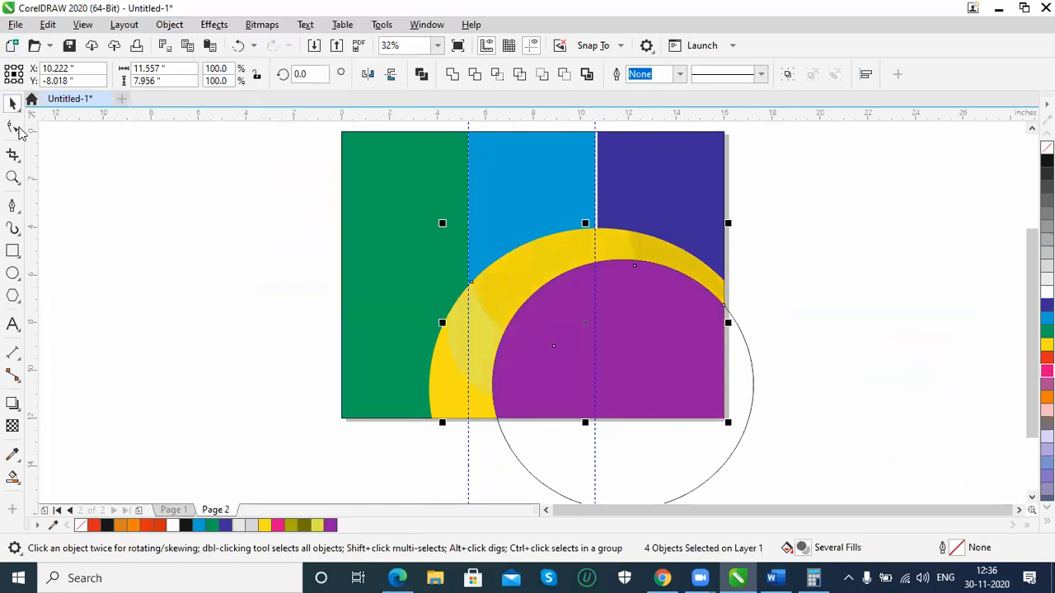
Delete the large ellipse outline around the purple shape
left_click(857, 417)
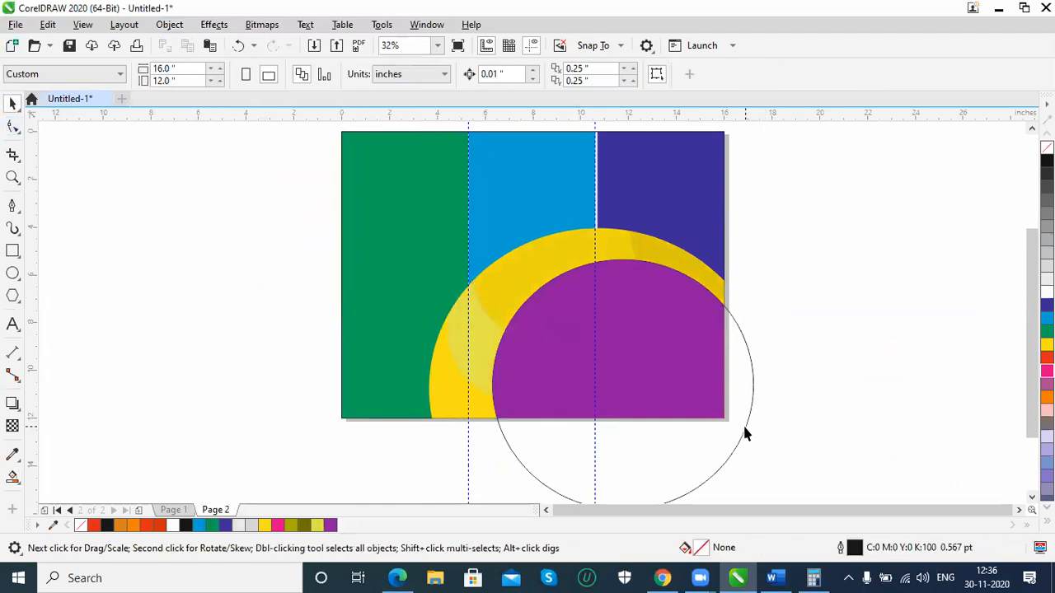
left_click(744, 427)
key("Delete")
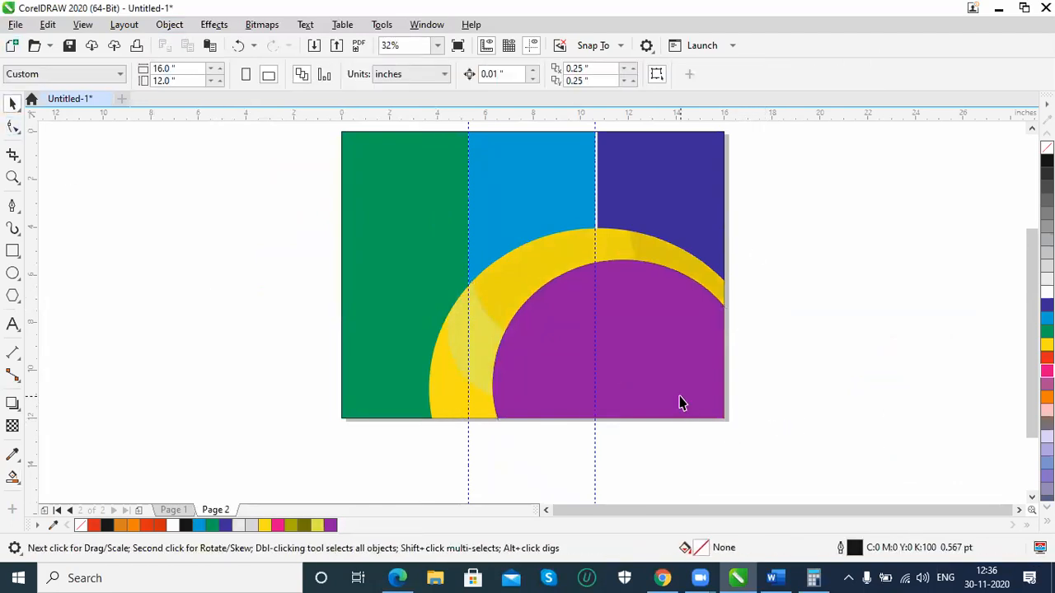
Apply a uniform transparency of 81 to the purple shape over the yellow curve
left_click(681, 402)
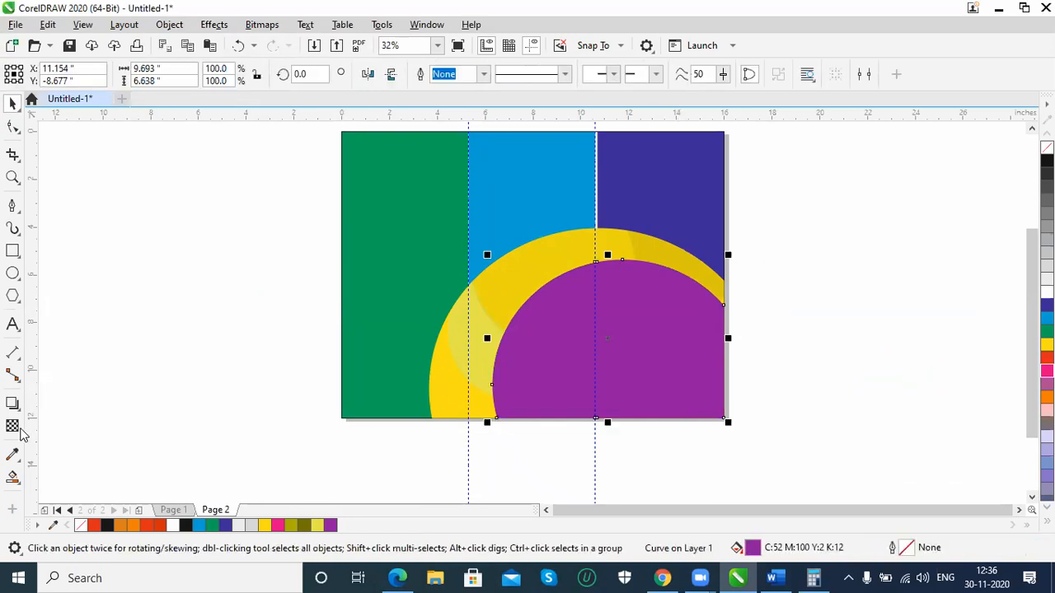
left_click(13, 427)
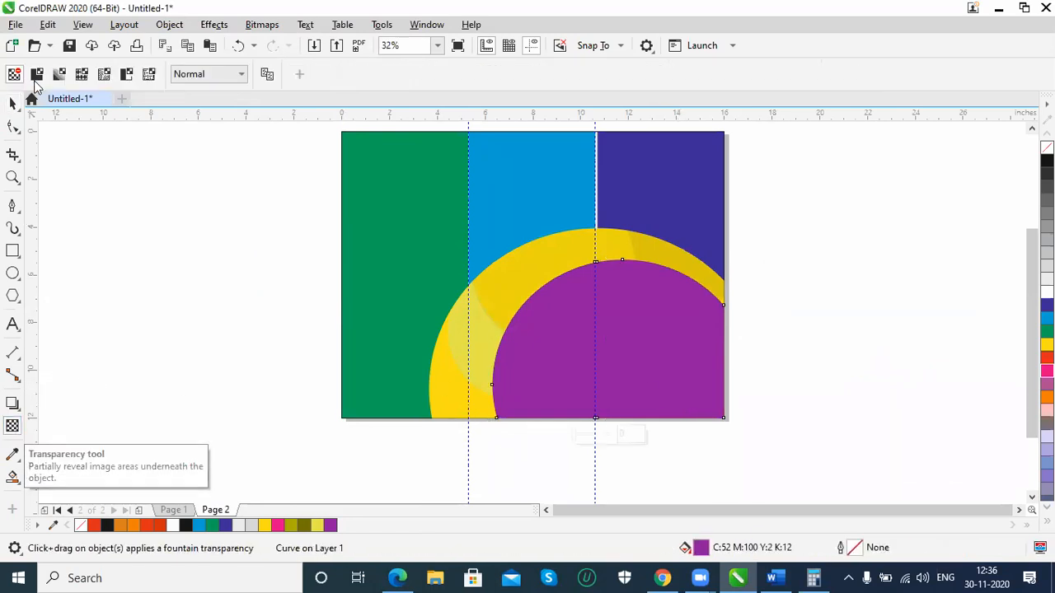
left_click(37, 74)
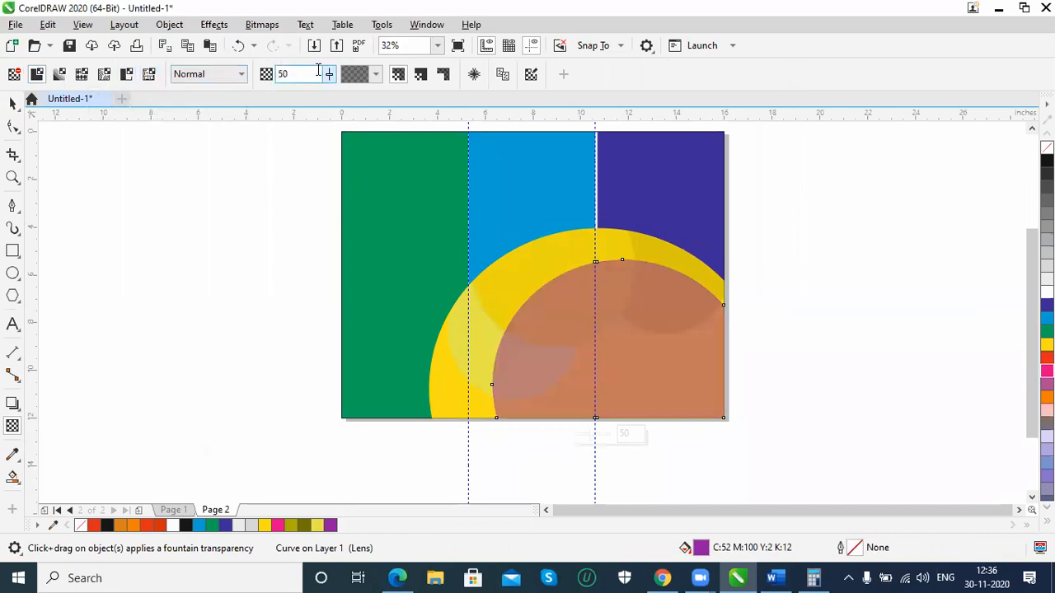
left_click(328, 77)
left_click_drag(328, 95, 344, 95)
left_click(328, 77)
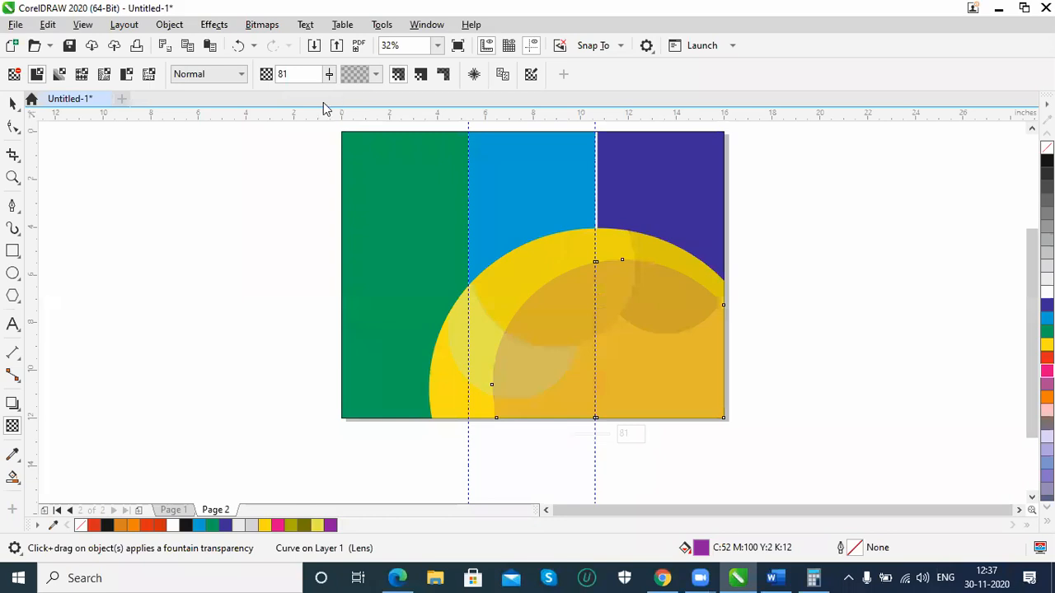
left_click(13, 102)
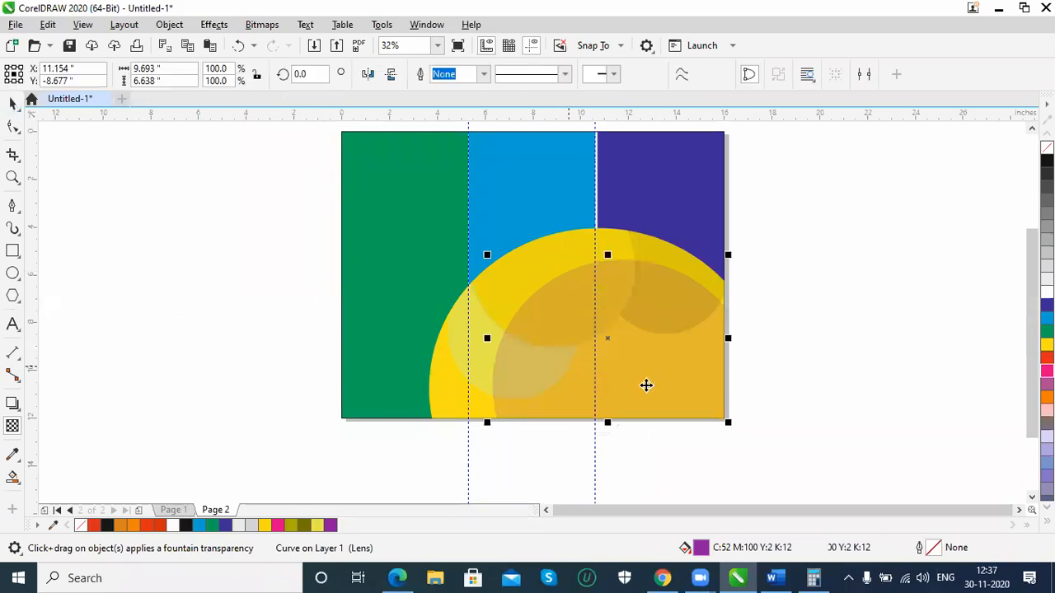
left_click(827, 392)
left_click(664, 385)
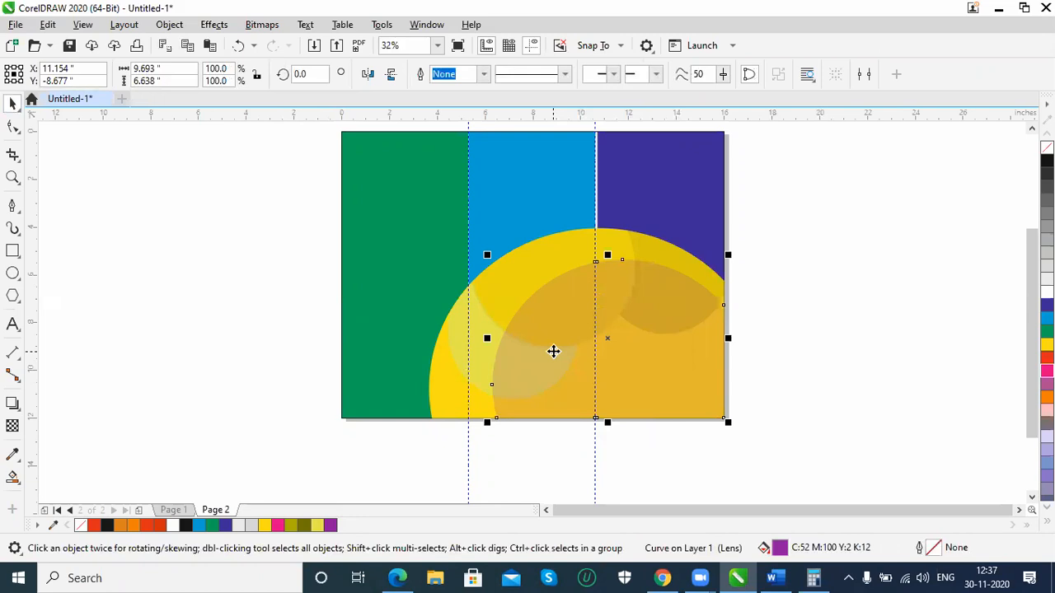
Apply a Gaussian Blur with a radius of 67.7 pixels to the transparent purple shape over the yellow curve
left_click(213, 24)
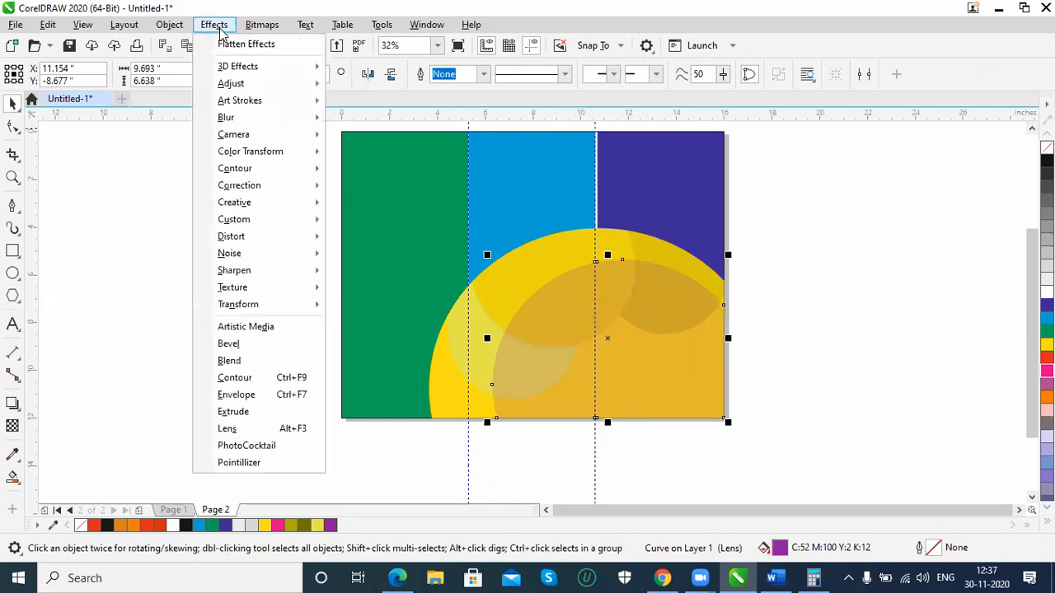
mouse_move(297, 121)
left_click(355, 158)
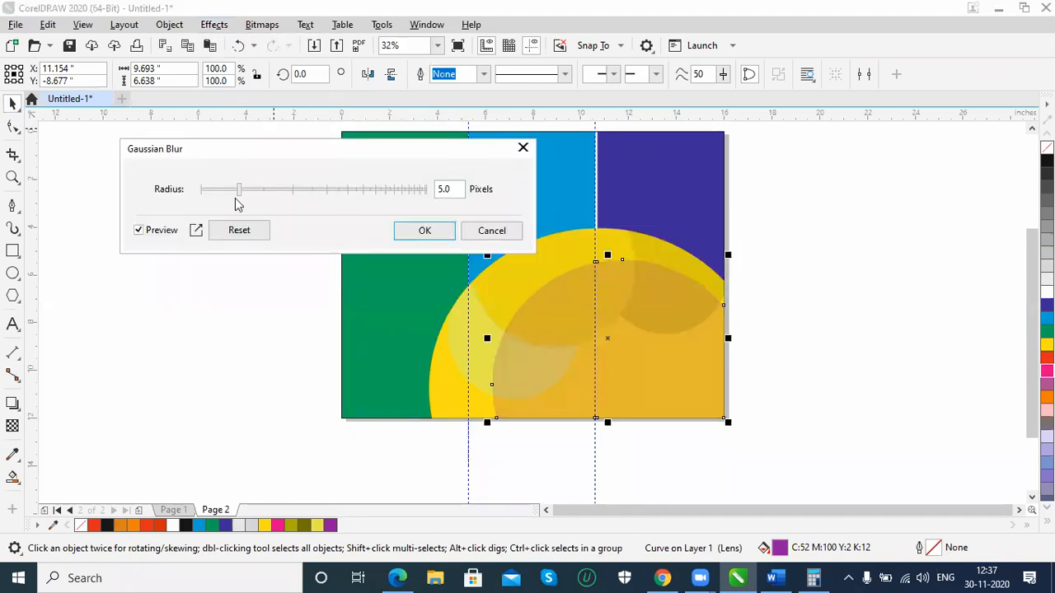
left_click_drag(241, 198, 352, 195)
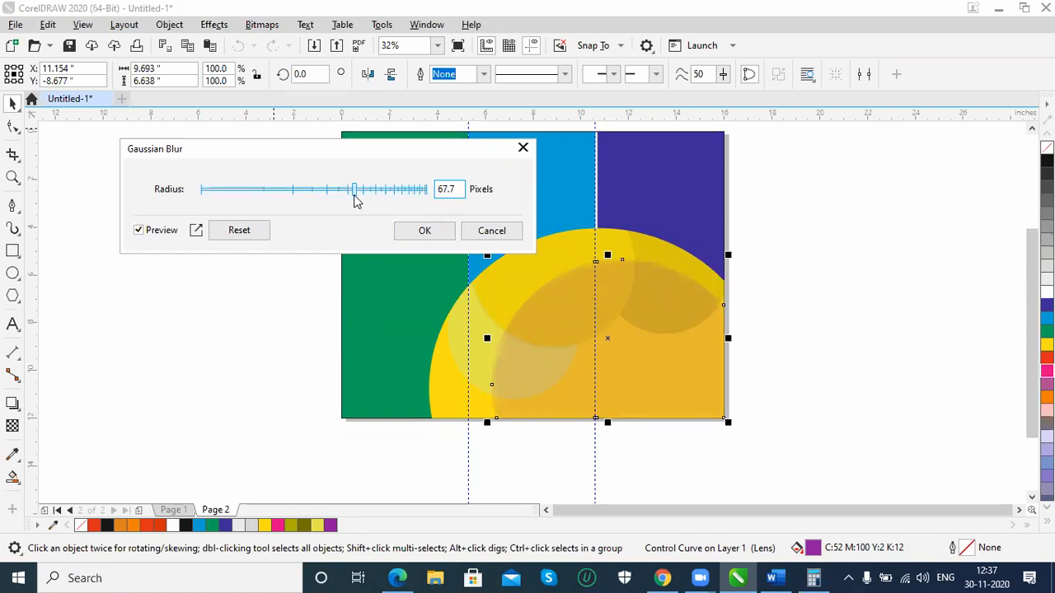
left_click(897, 353)
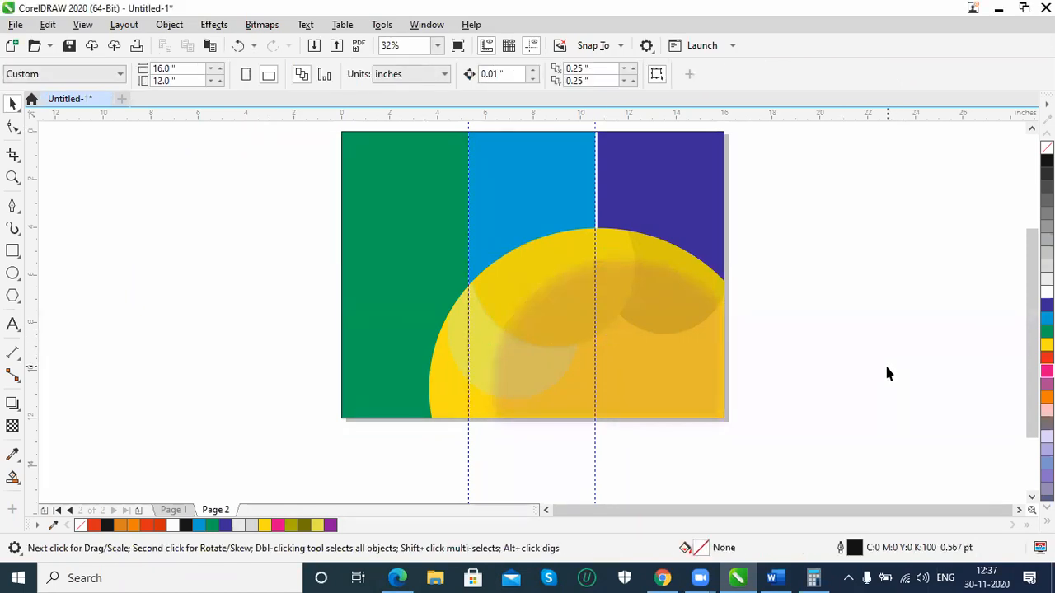
Delete the unfilled 16 by 12 inch outline rectangle around the page and the blue middle panel rectangle
left_click(616, 183)
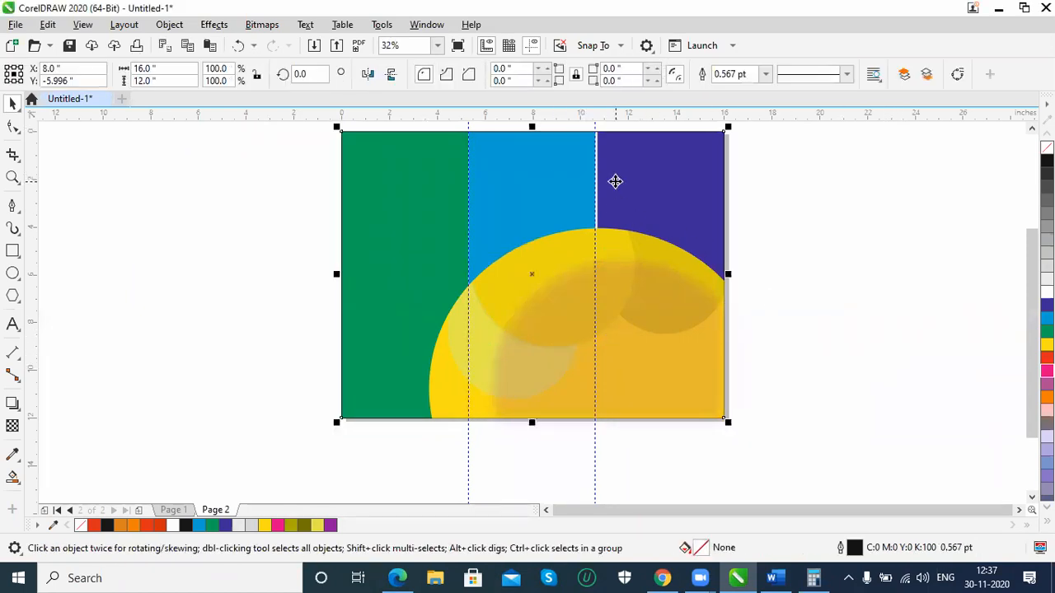
left_click(722, 178)
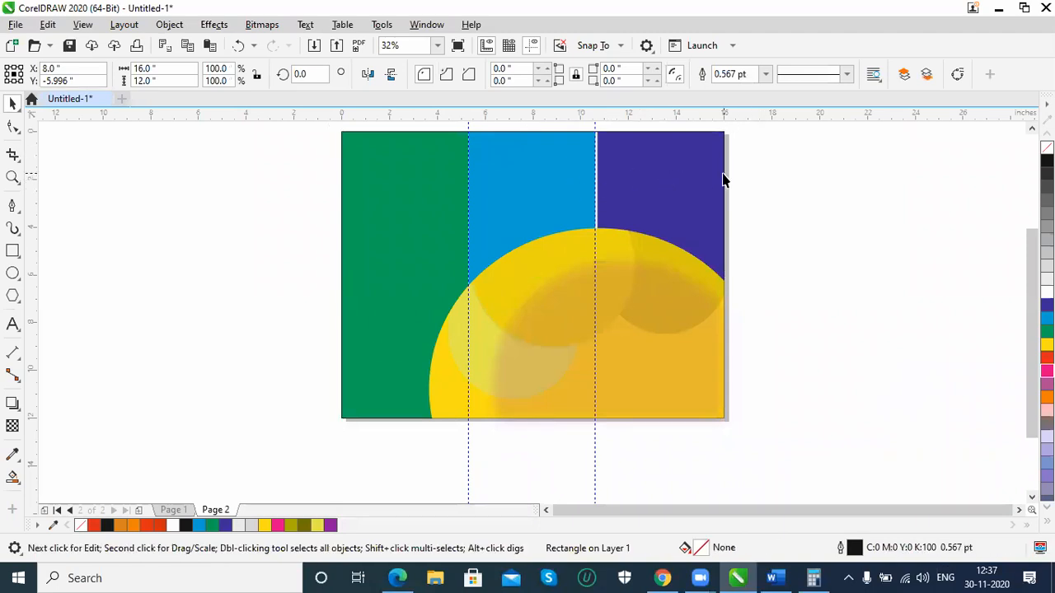
key("Delete")
left_click(568, 193)
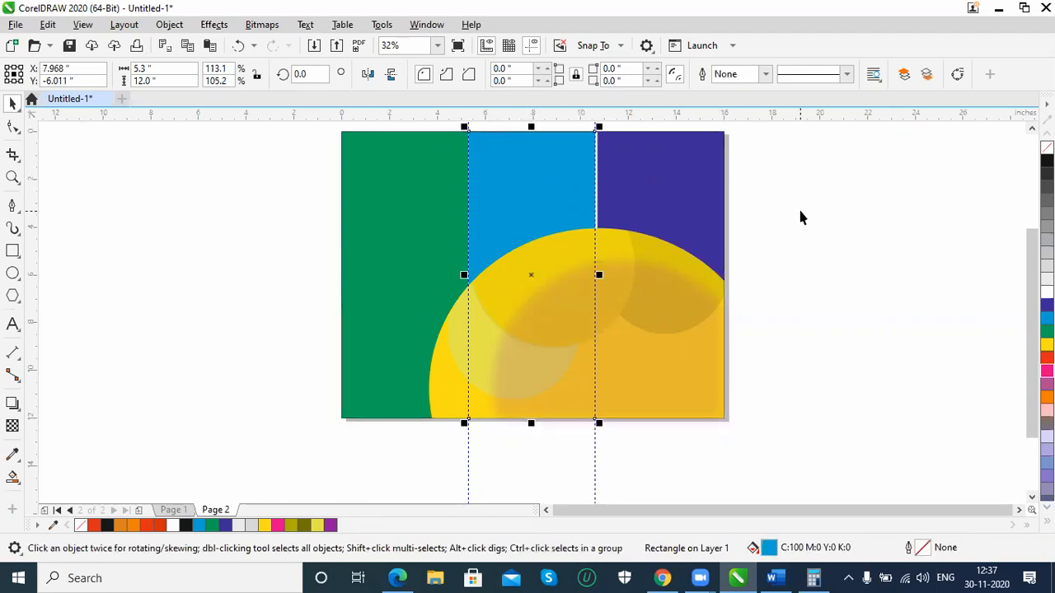
key("Delete")
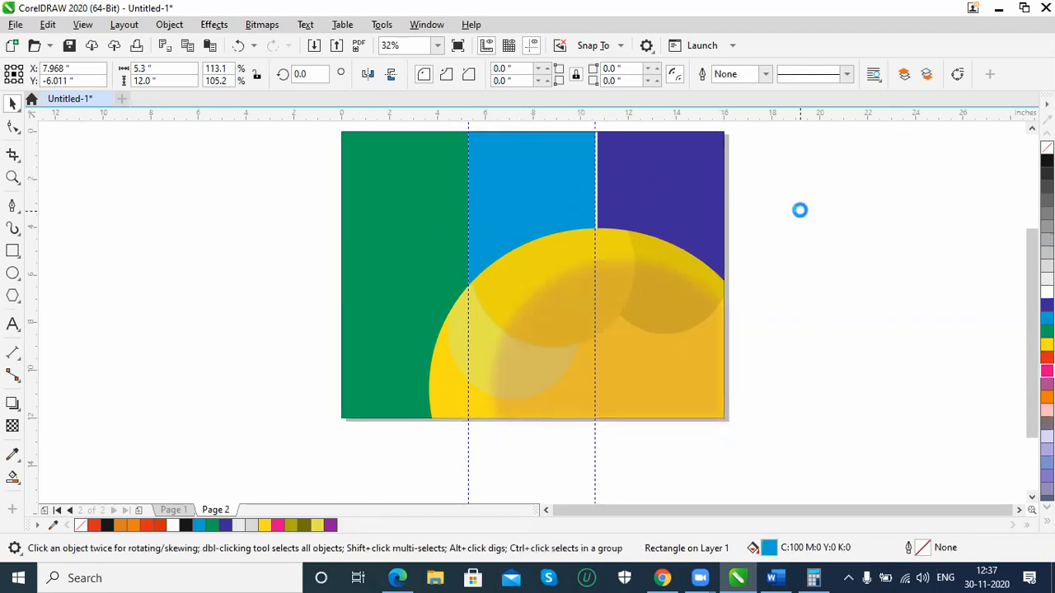
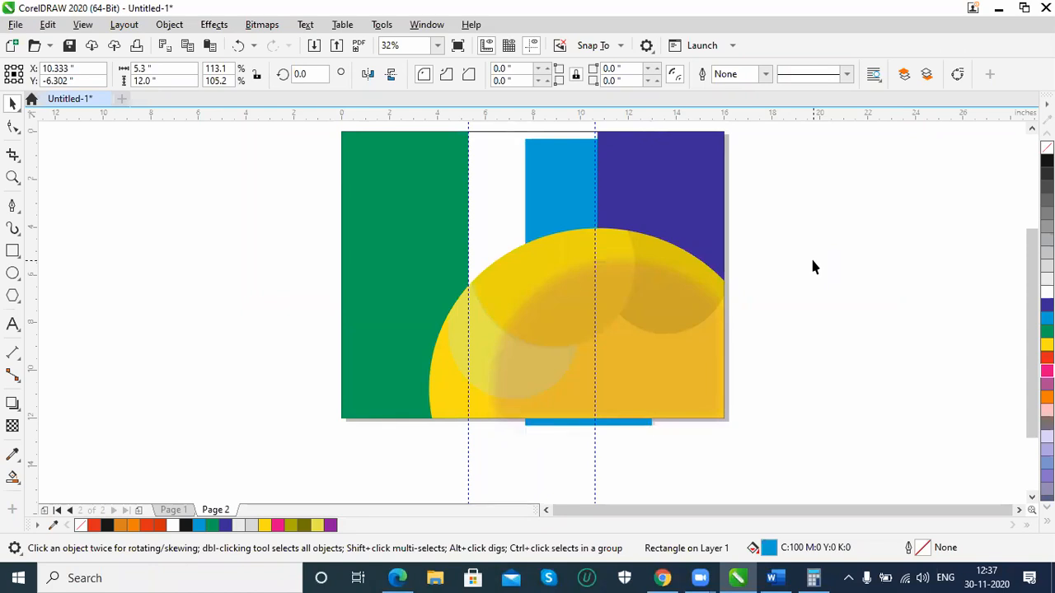
Move the cyan rectangle into the middle column between the green and violet panels
left_click(554, 183)
left_click(857, 230)
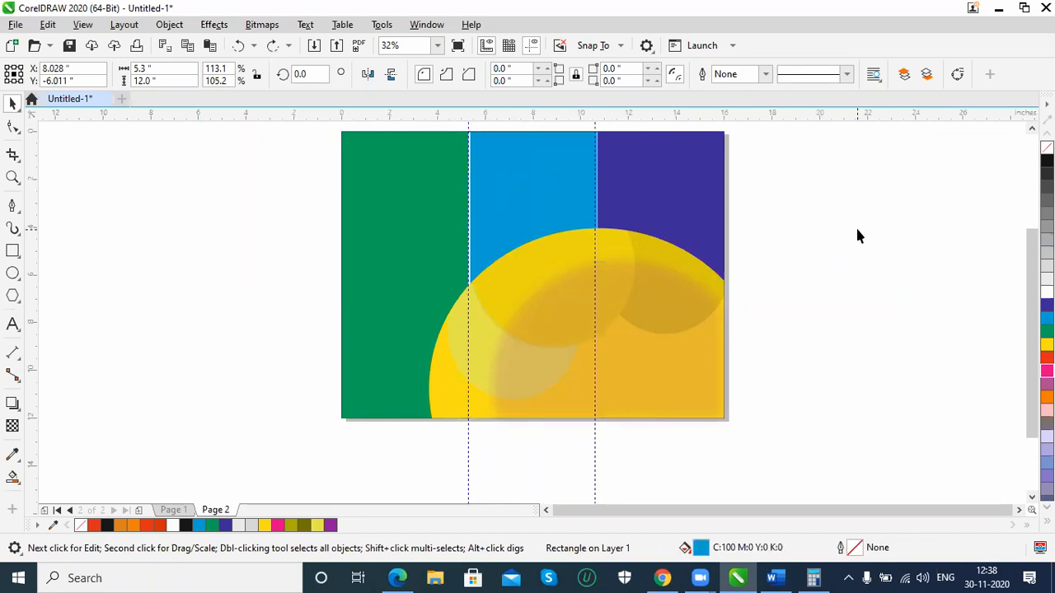
Group all the yellow circular shapes and remove the group from the page
left_click(556, 346)
left_click_drag(862, 470, 357, 200)
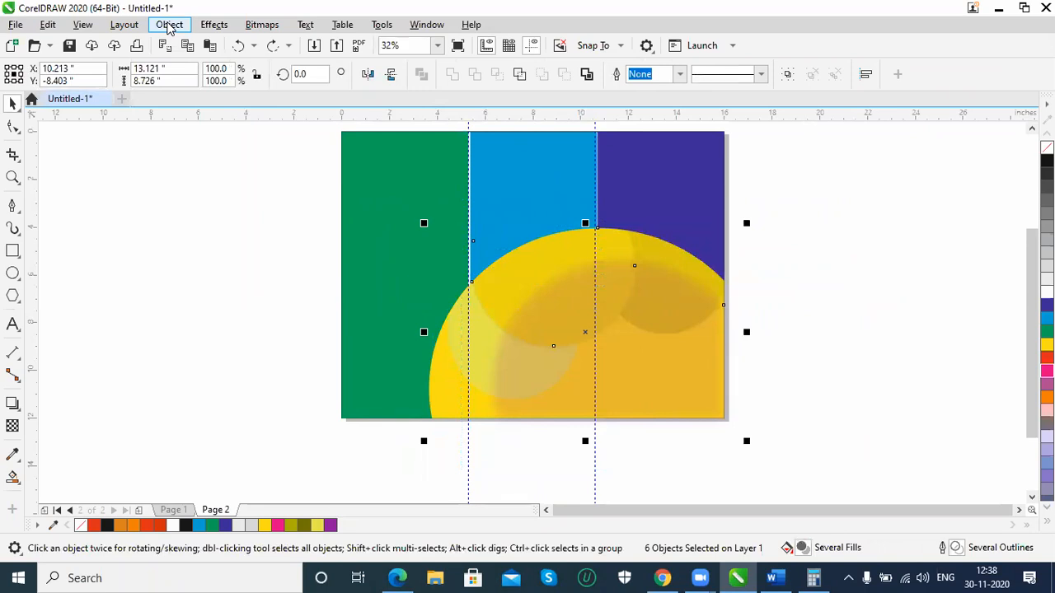
left_click(169, 24)
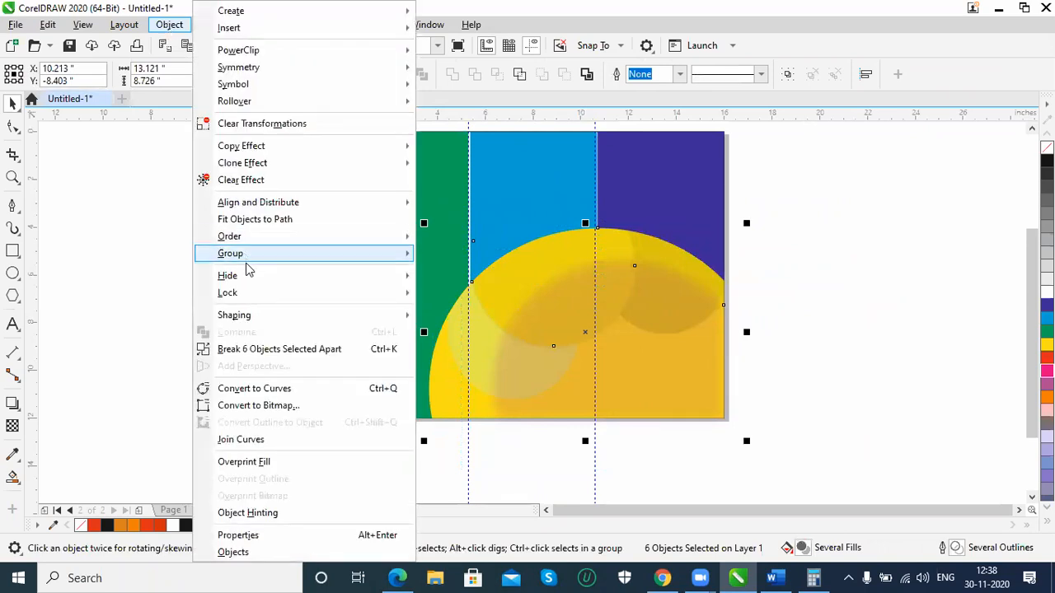
mouse_move(245, 258)
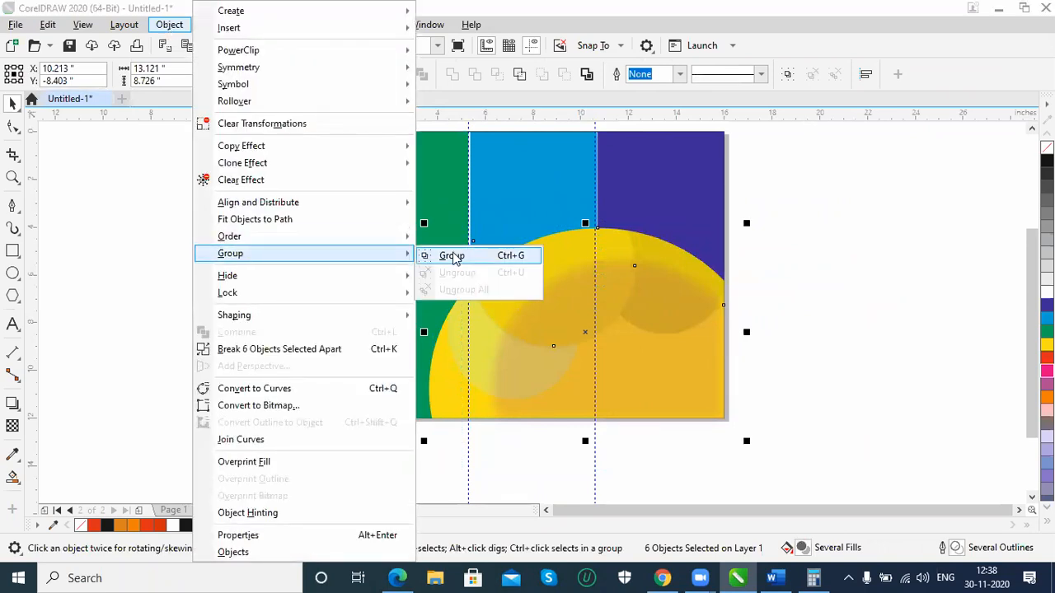
left_click(452, 254)
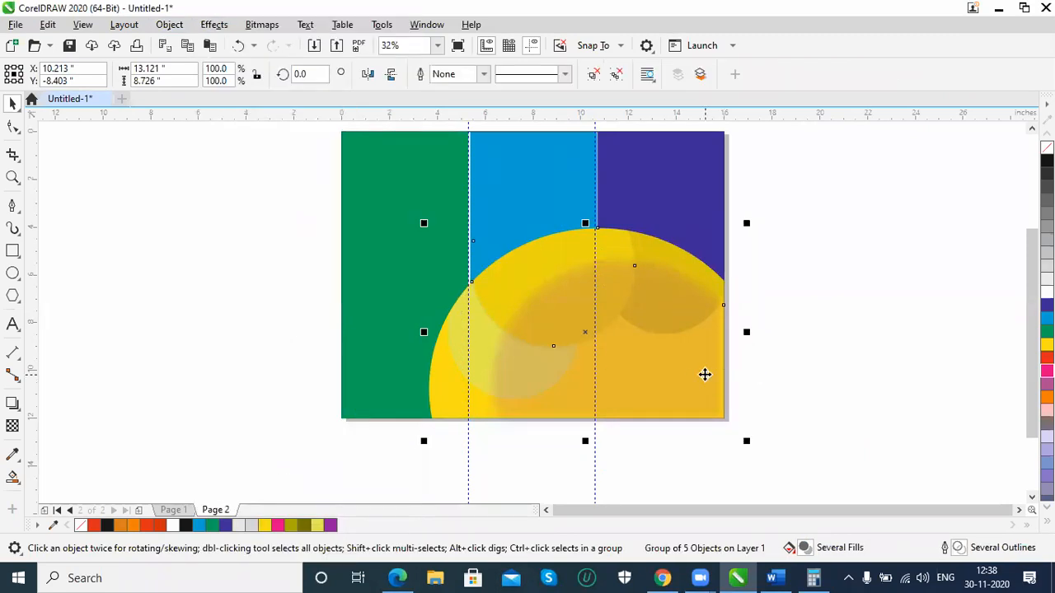
right_click(704, 375)
left_click(786, 263)
Align the cyan panel between the two guidelines and widen the violet panel to about 5.42 inches to close the gap
left_click(548, 229)
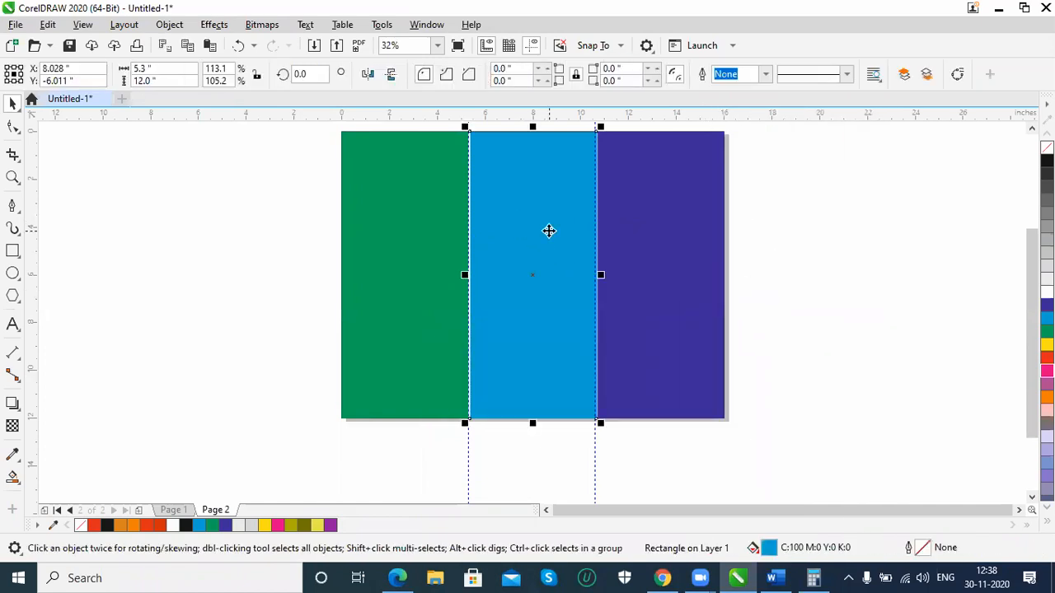
left_click_drag(549, 240, 545, 240)
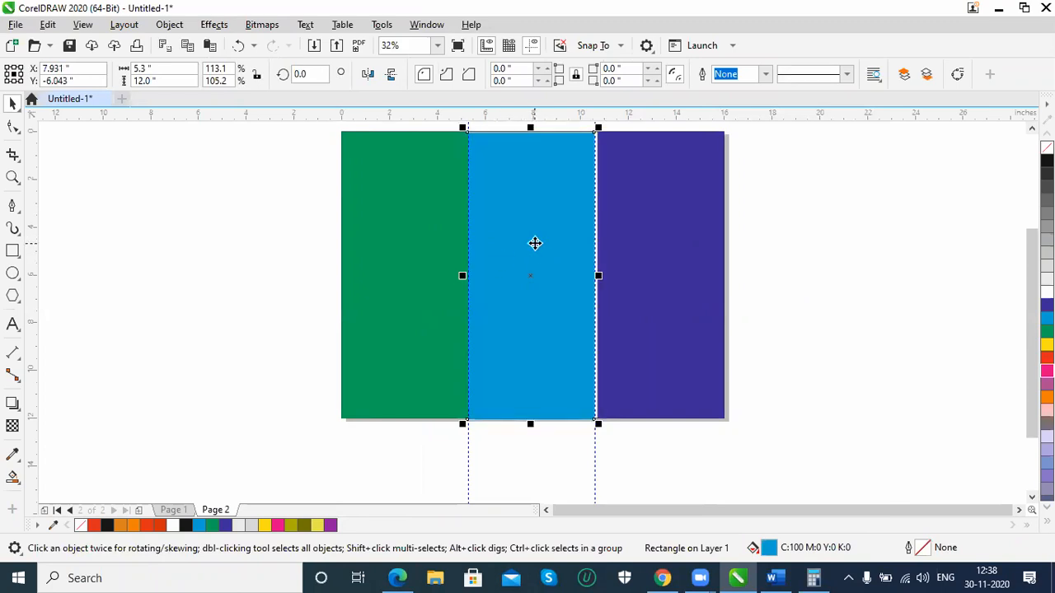
left_click(633, 278)
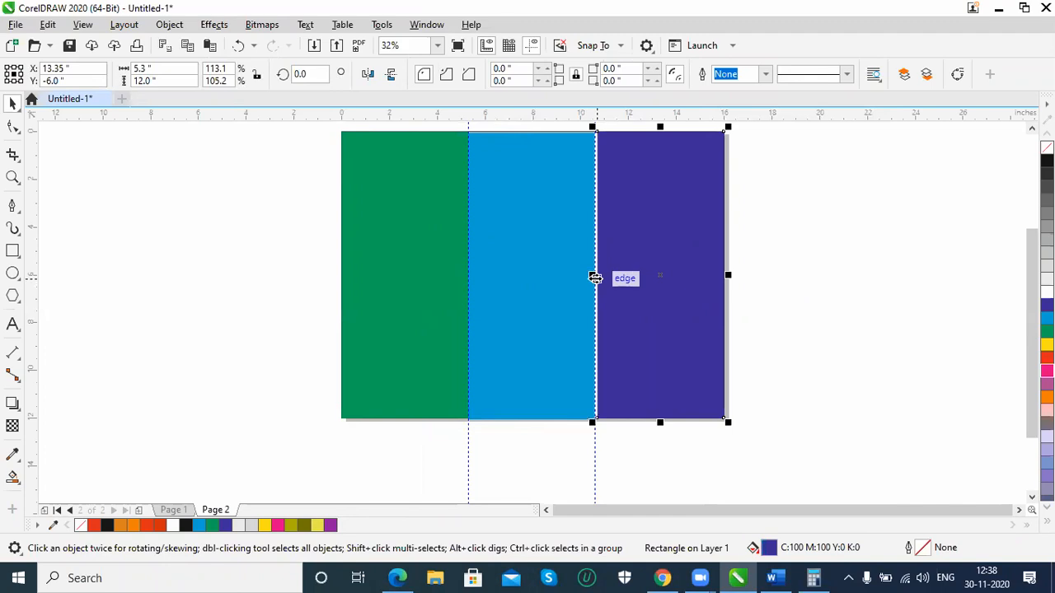
left_click_drag(592, 278, 588, 275)
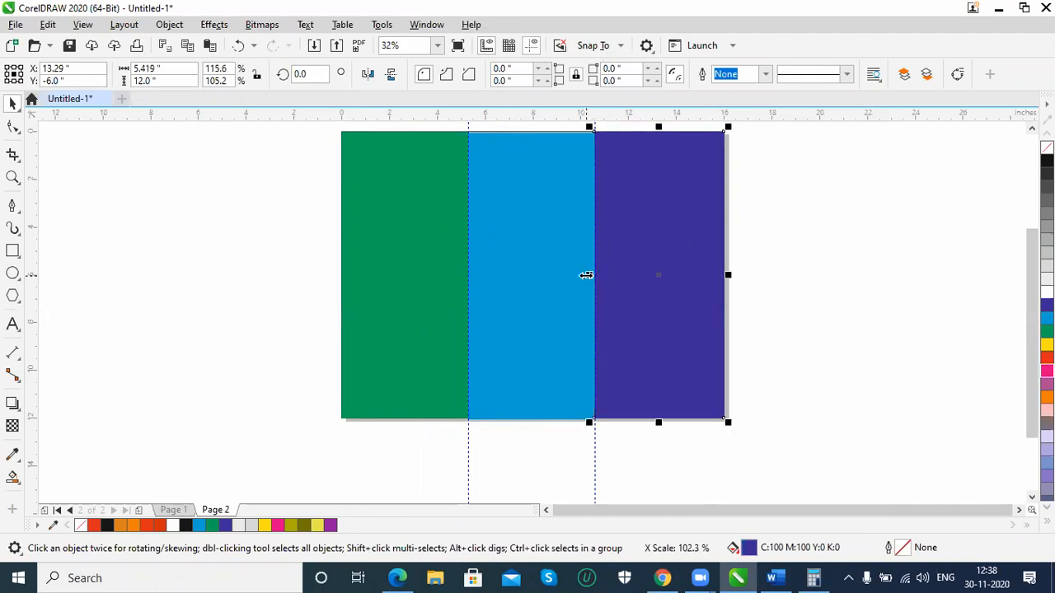
left_click(502, 301)
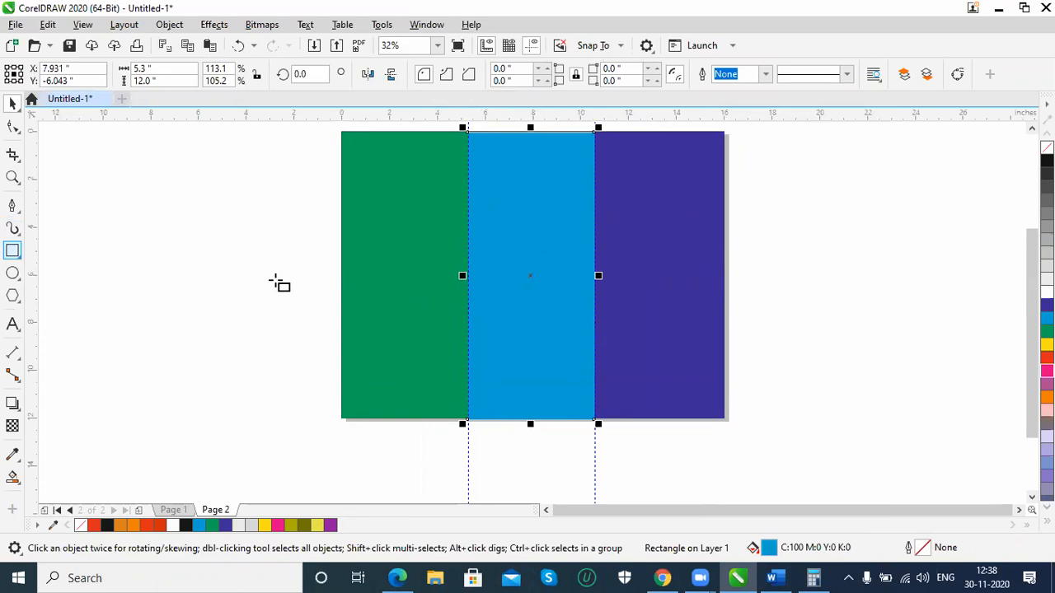
Draw a rectangle about 21.6 by 3.2 inches across all three panels and rotate it about 21 degrees
left_click(13, 251)
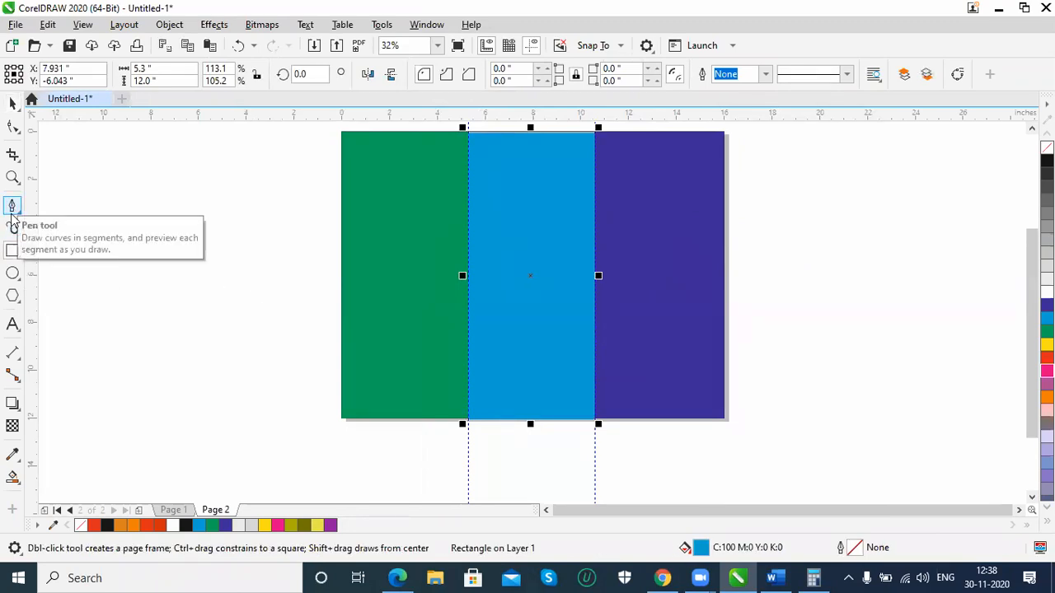
left_click_drag(282, 229, 803, 308)
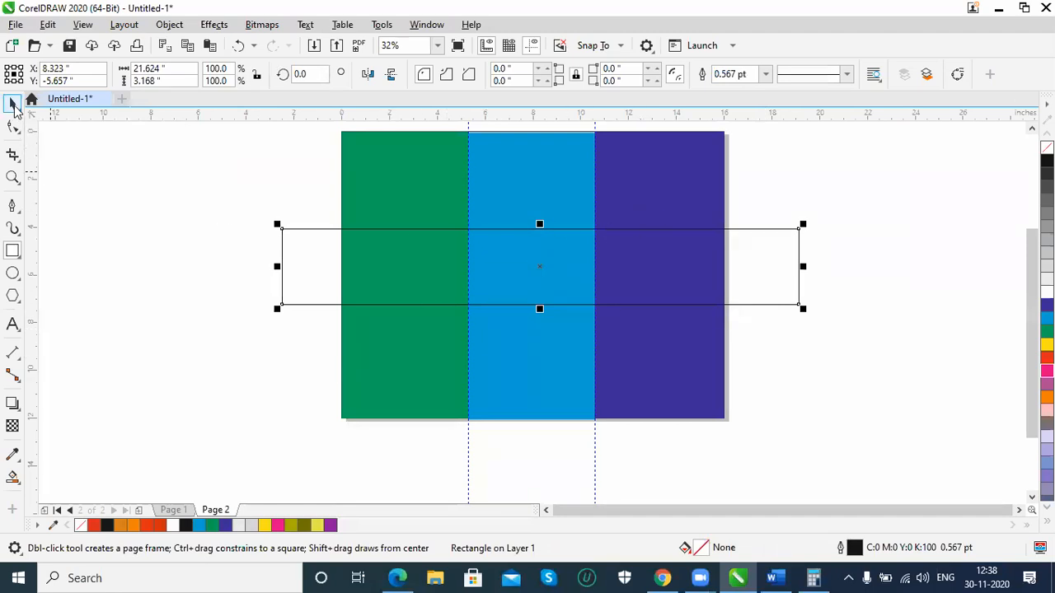
left_click(13, 106)
left_click(791, 229)
left_click_drag(809, 221, 770, 134)
left_click(777, 215)
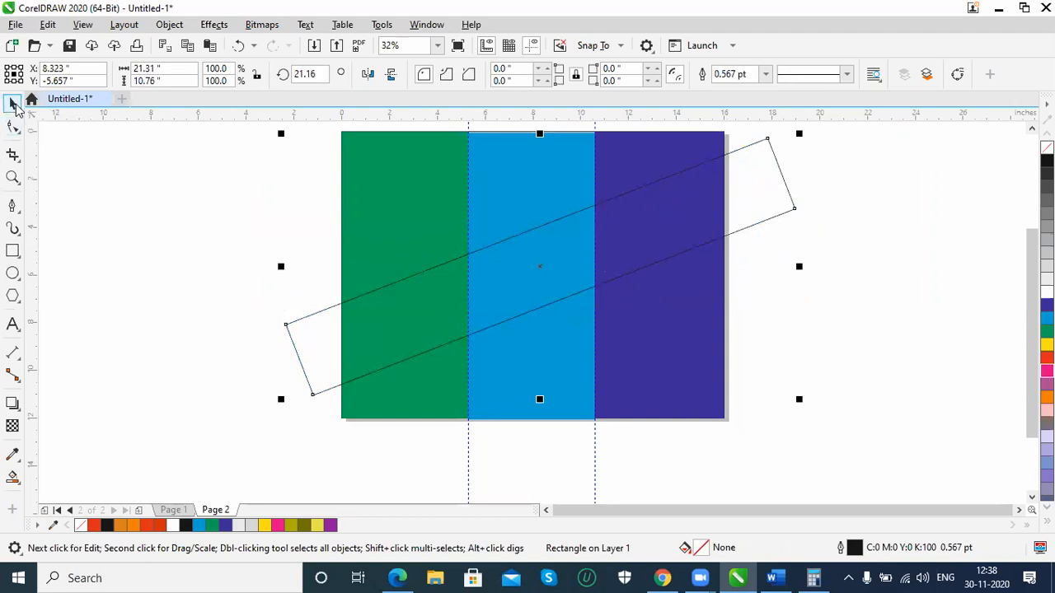
left_click(299, 315)
left_click(301, 320)
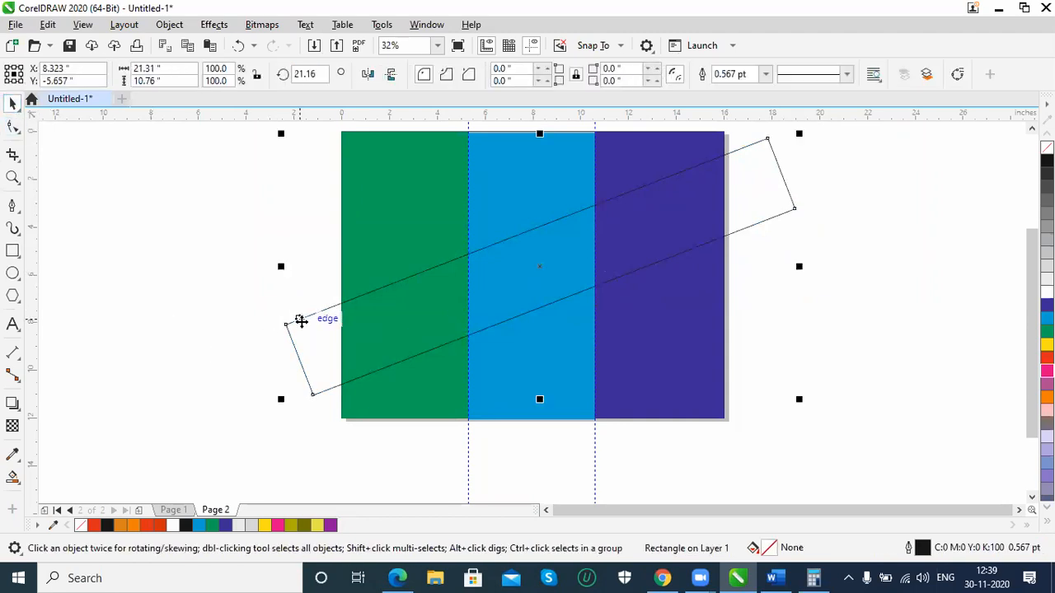
left_click(321, 408)
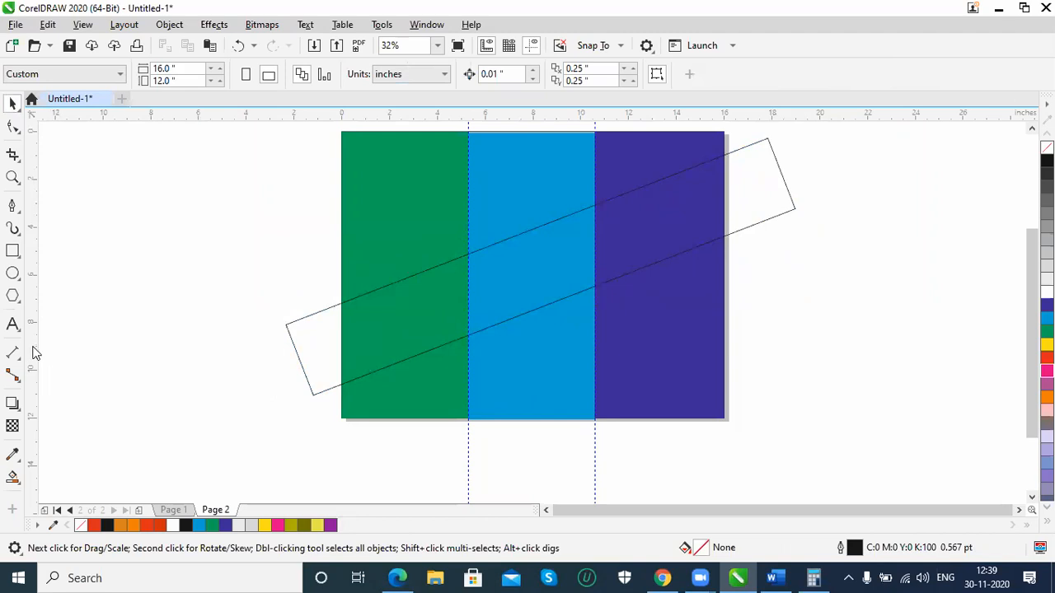
Smart-fill the slanted rectangle's overlap with the green panel in a lighter green, C75 M0 Y77 K0, without outline
left_click(13, 476)
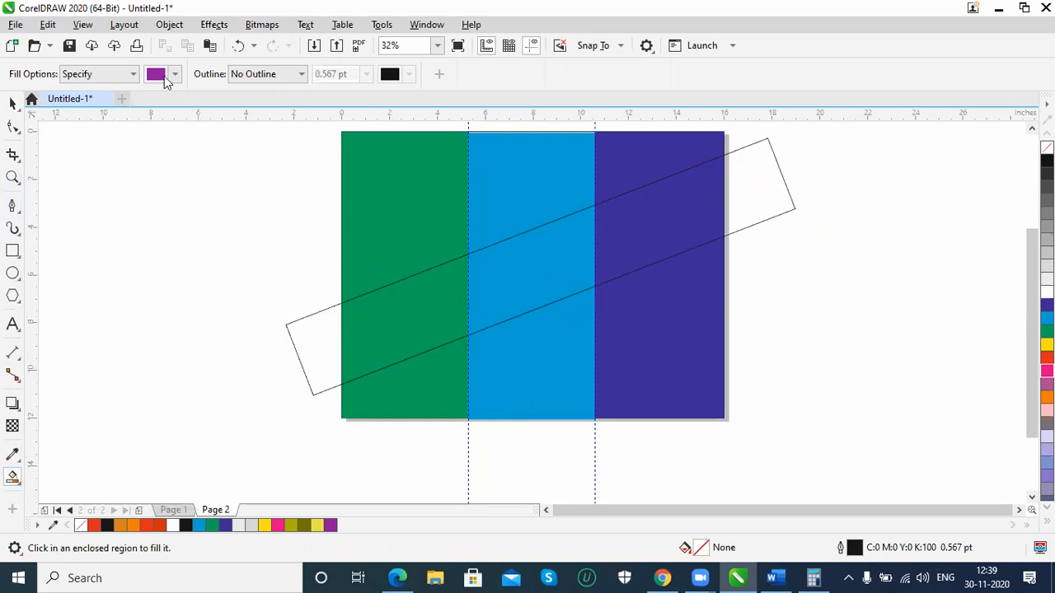
left_click(154, 80)
left_click(155, 79)
left_click(159, 80)
left_click(293, 303)
left_click(391, 238)
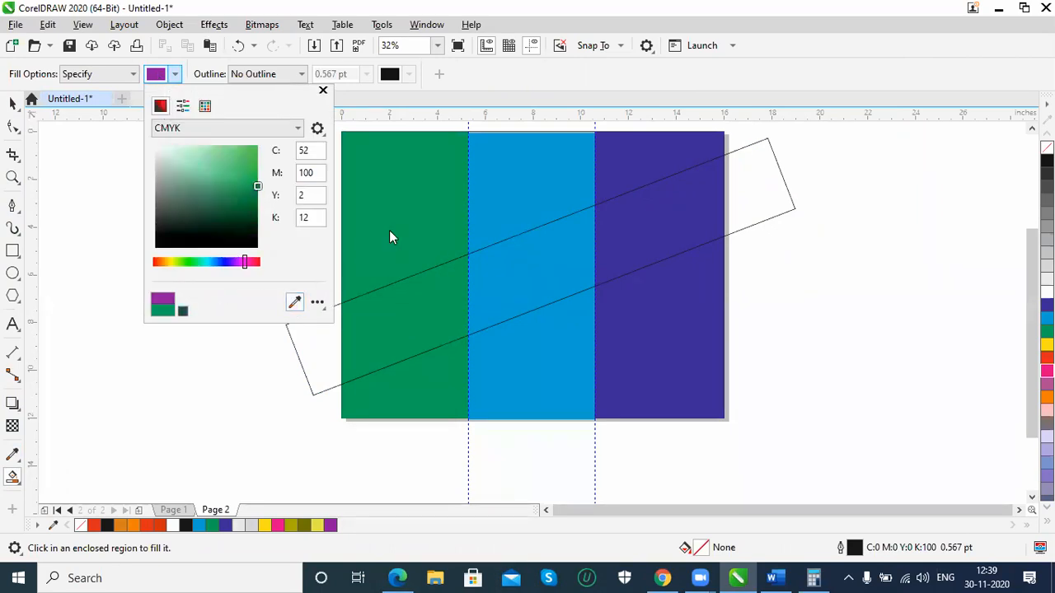
left_click(160, 105)
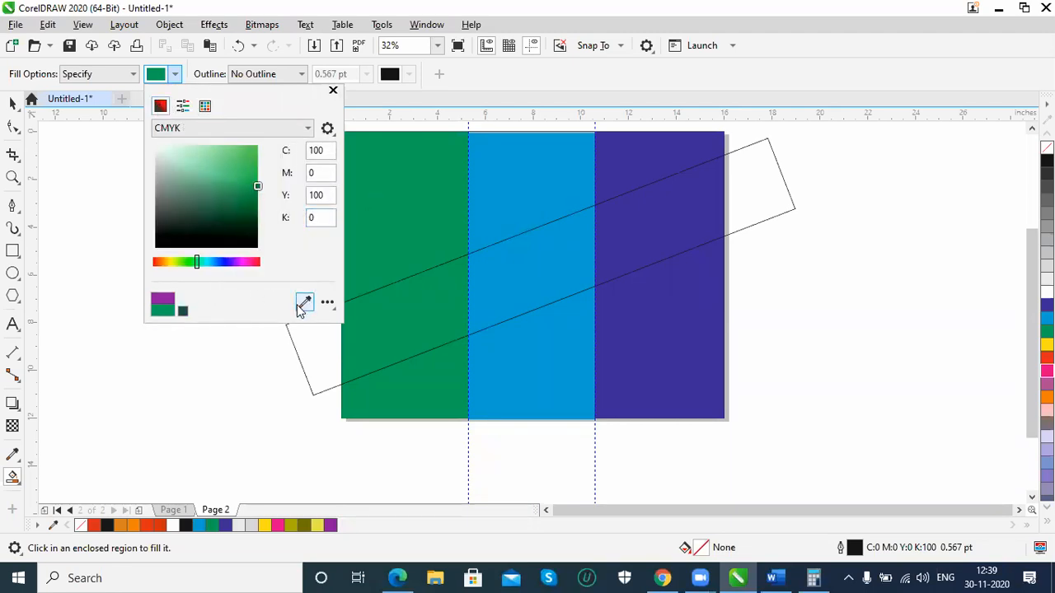
left_click_drag(254, 188, 238, 171)
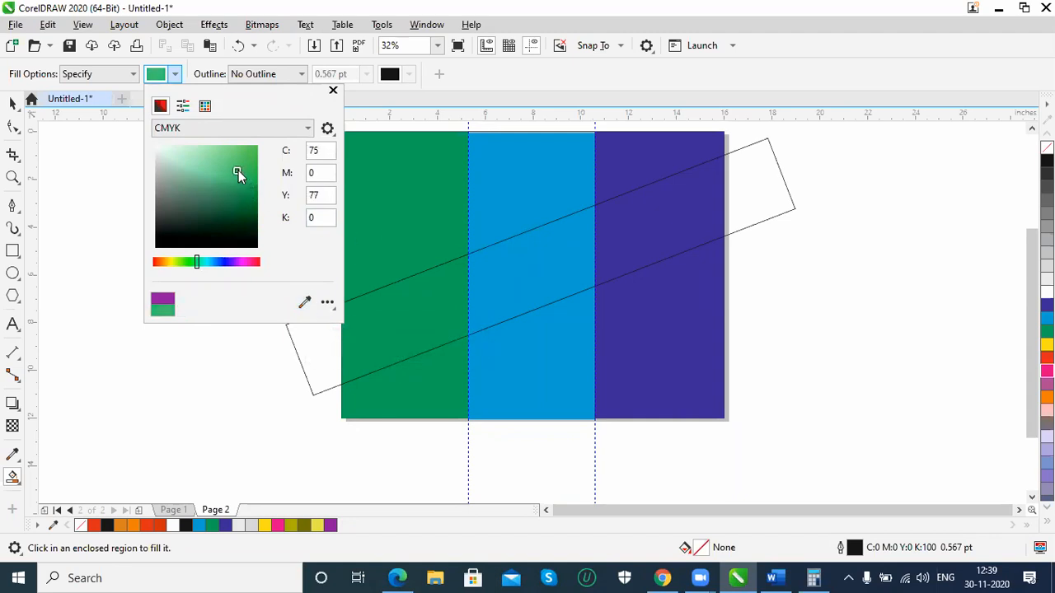
left_click(380, 325)
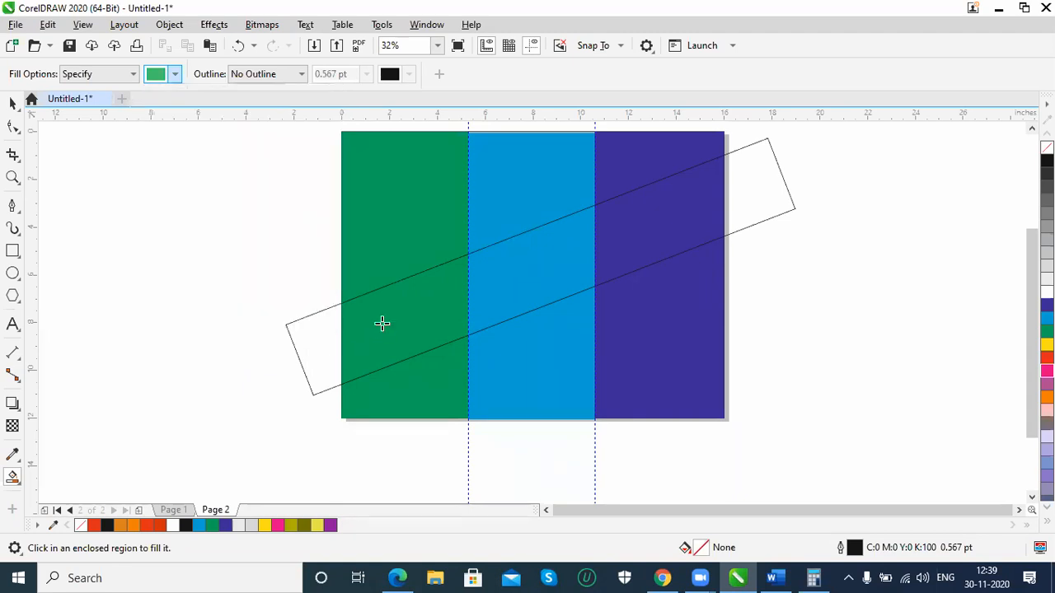
left_click(394, 321)
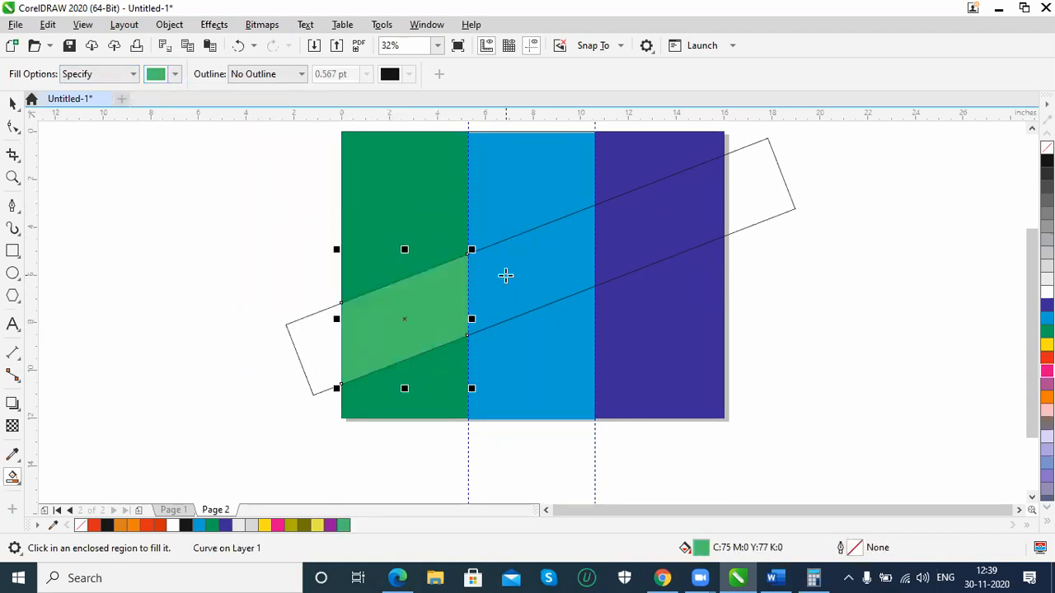
Sample the cyan panel's colour, lighten it to C70 M14 Y5 K3, and smart-fill the slanted band's middle section
left_click(176, 76)
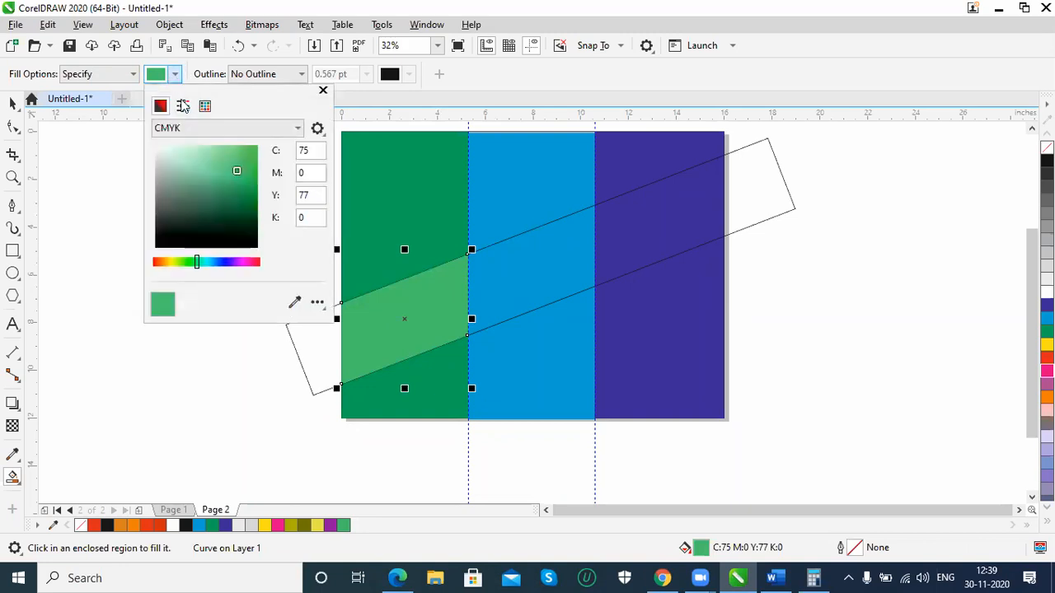
left_click(294, 302)
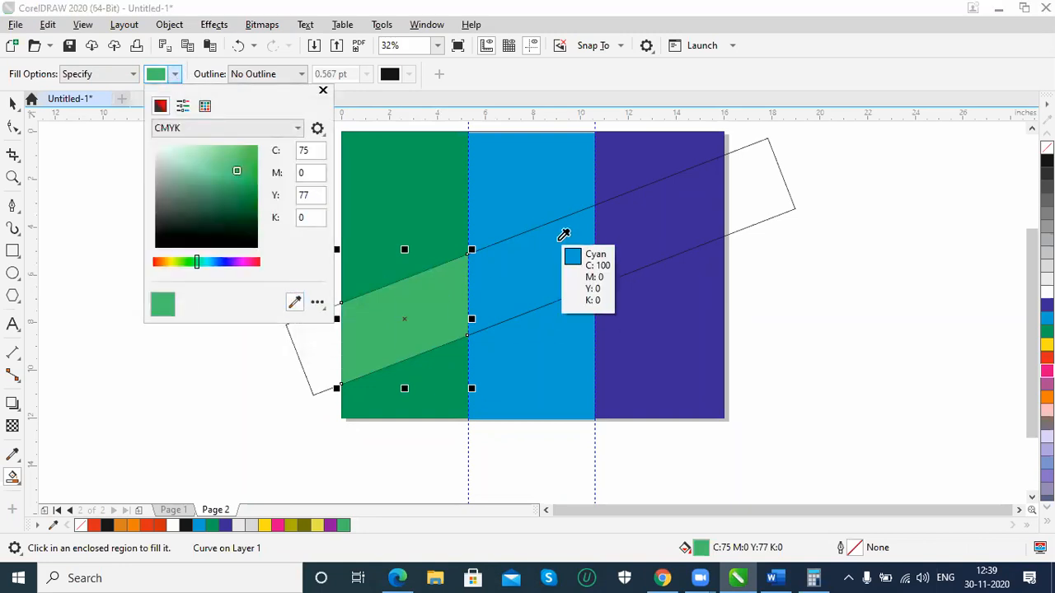
left_click(560, 250)
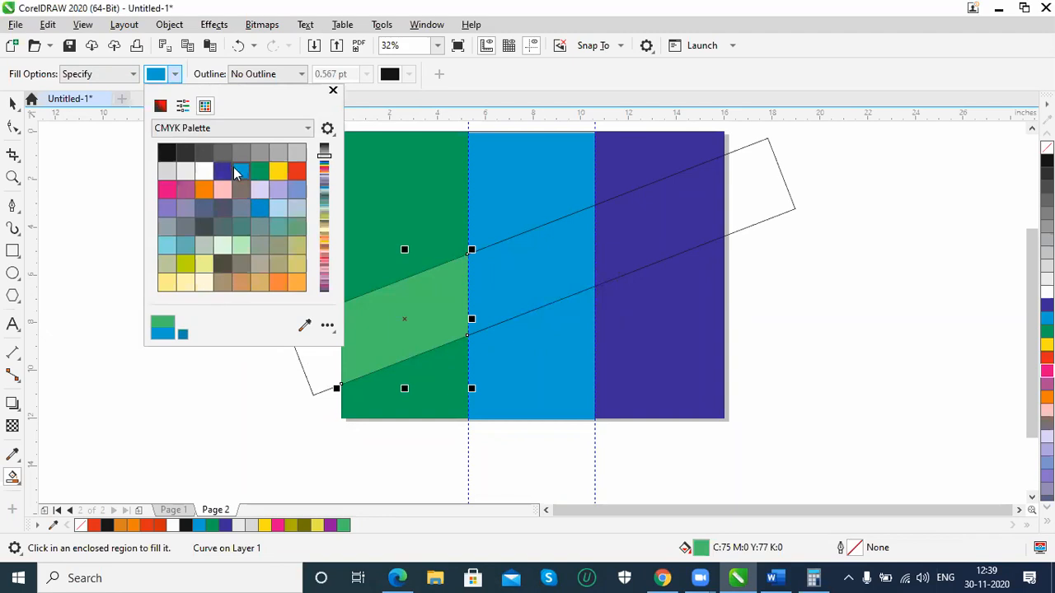
left_click(160, 106)
left_click_drag(252, 159, 229, 164)
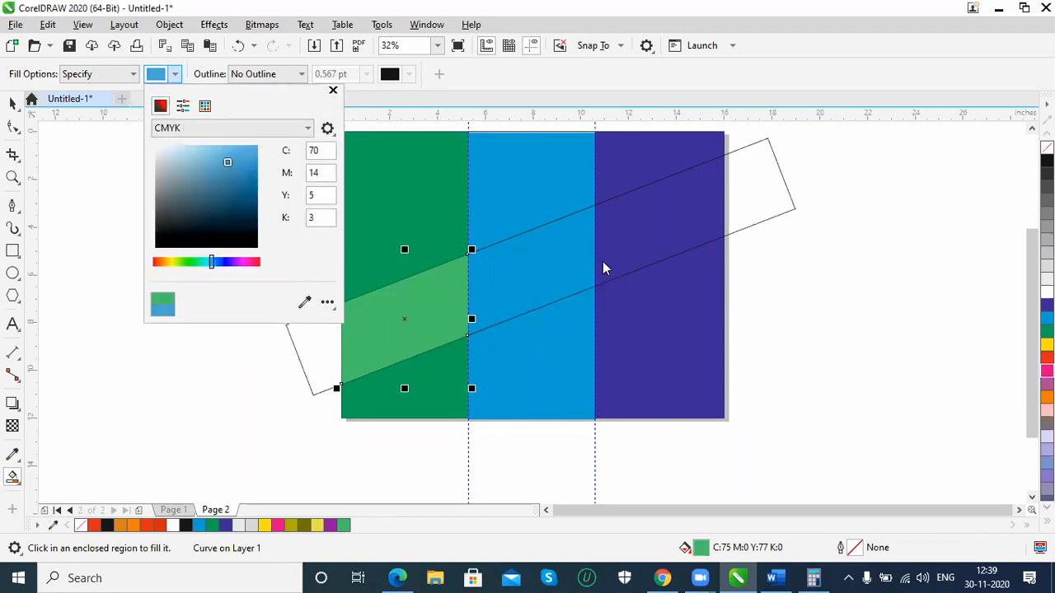
left_click(534, 266)
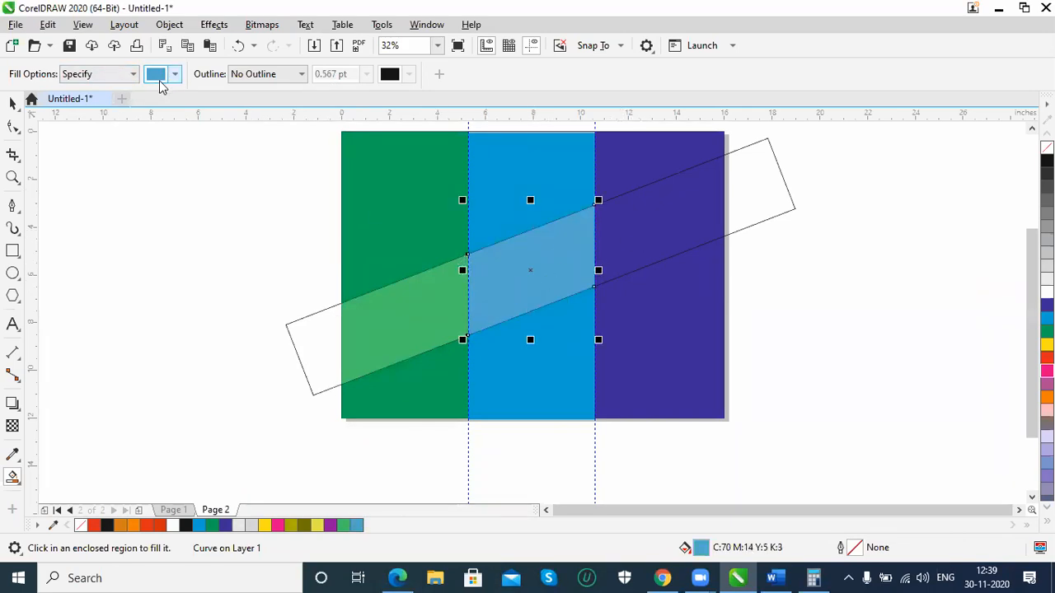
Sample the violet panel's colour, lighten it to C86 M89 Y0 K0, and smart-fill the band's section over that panel
left_click(294, 303)
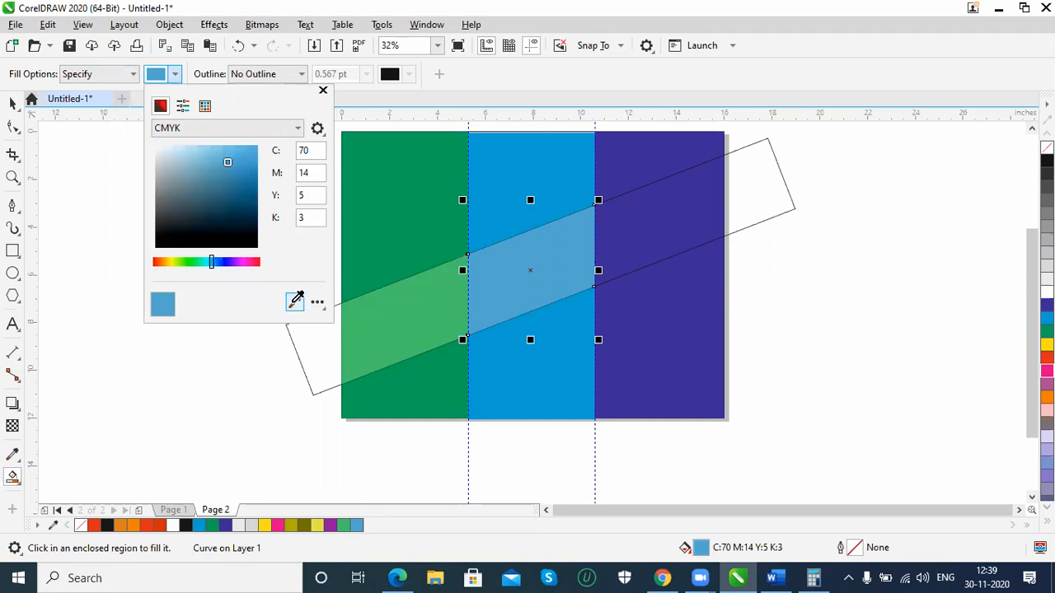
left_click(666, 340)
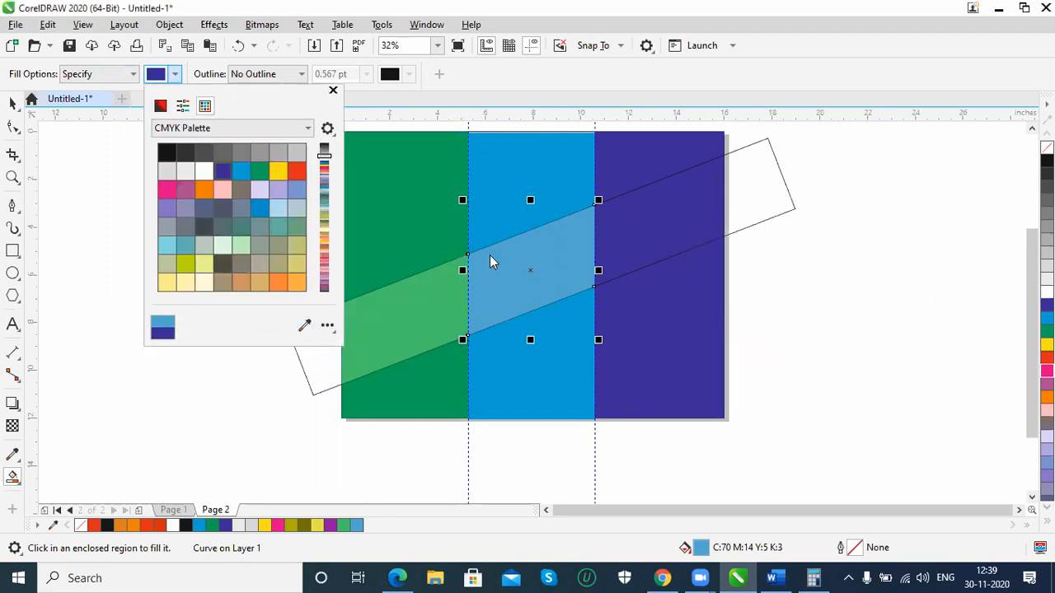
left_click(160, 105)
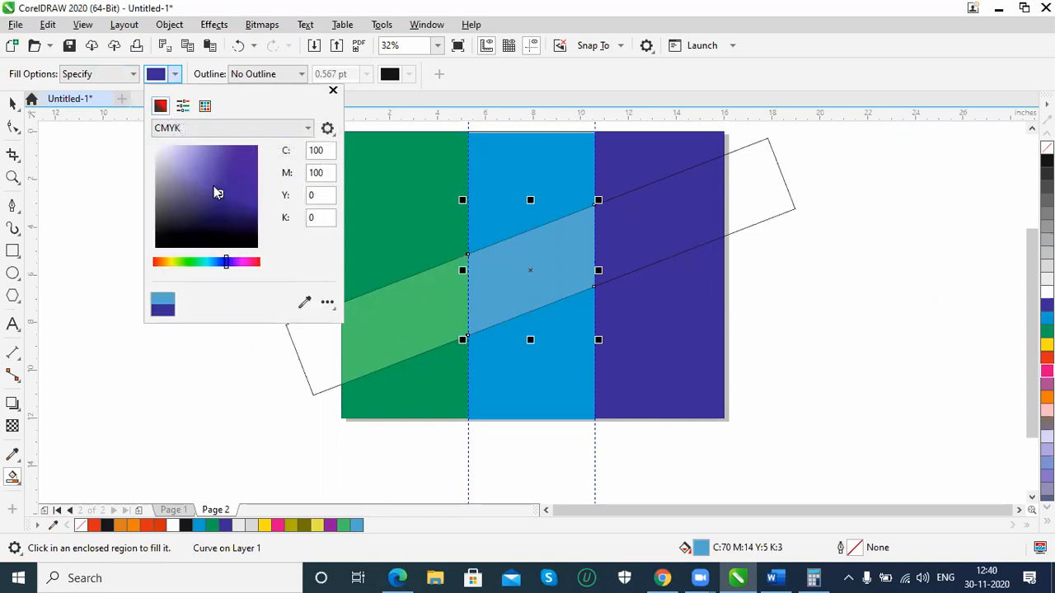
left_click(225, 163)
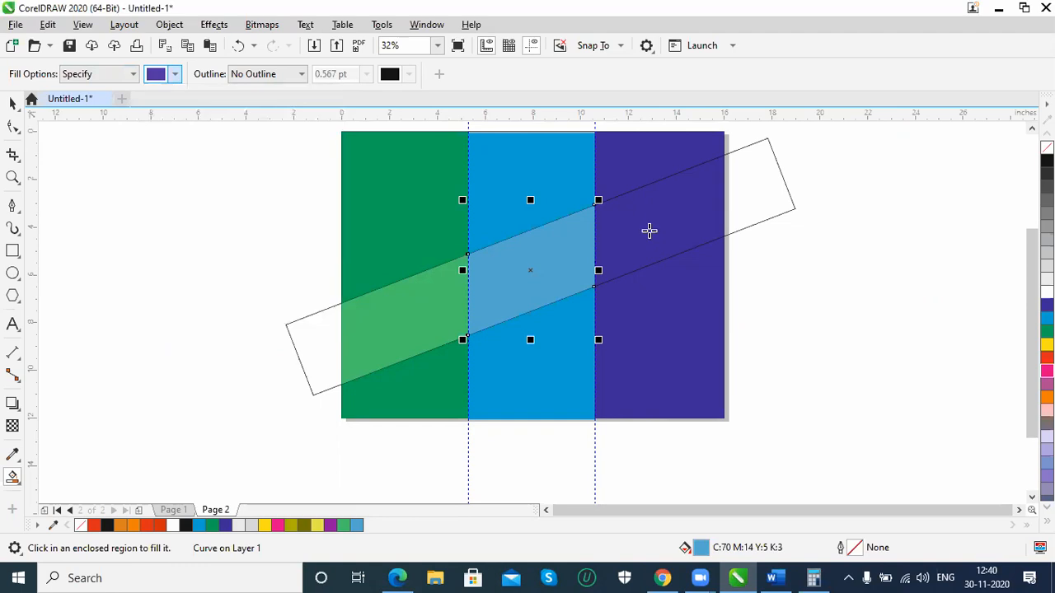
left_click(667, 219)
Delete the slanted outline rectangle, keeping the three filled band sections
left_click(13, 102)
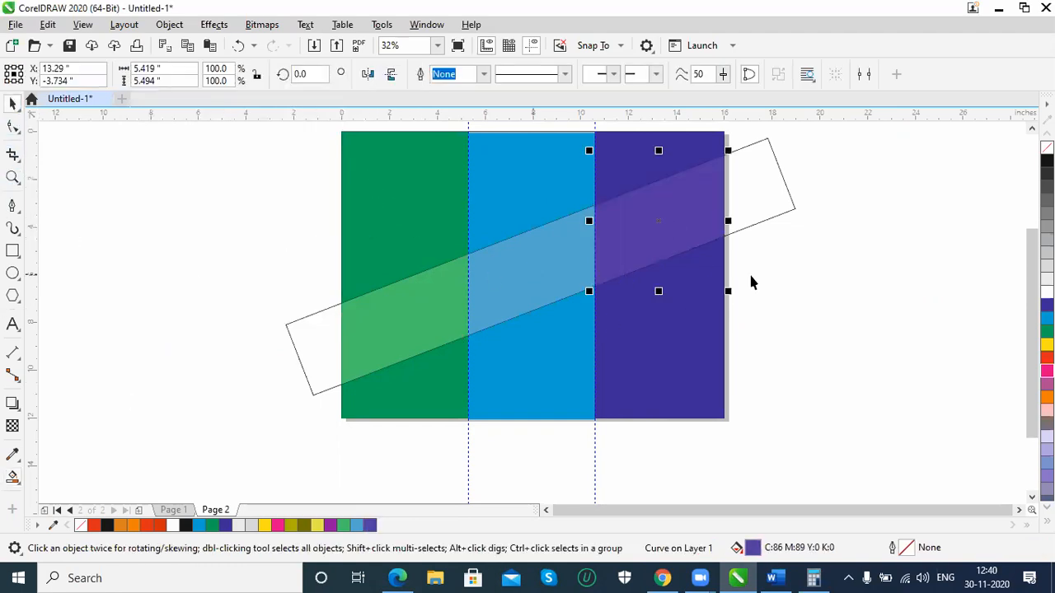
left_click(763, 218)
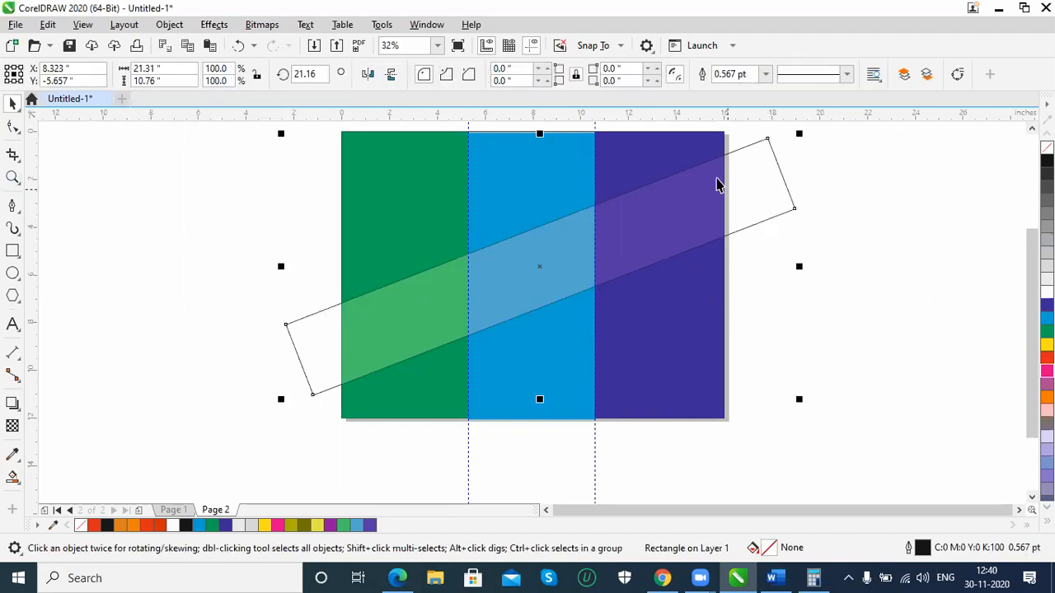
key("Delete")
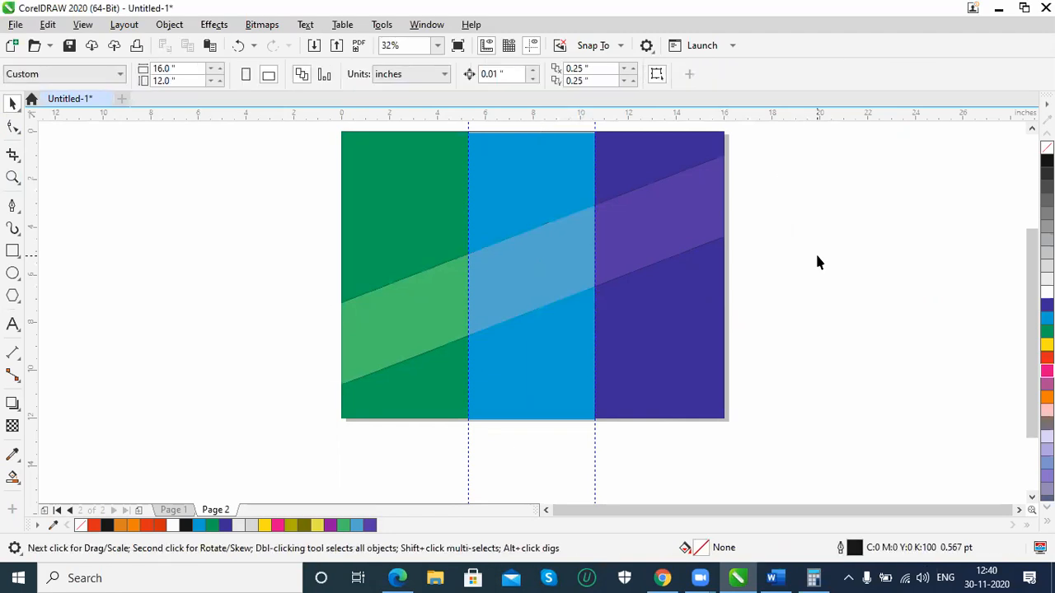
Move the band's light blue section straight down within the cyan panel until its centre is at about Y -7.02 inches
left_click(513, 281)
key("Down")
key("Down")
key("Down")
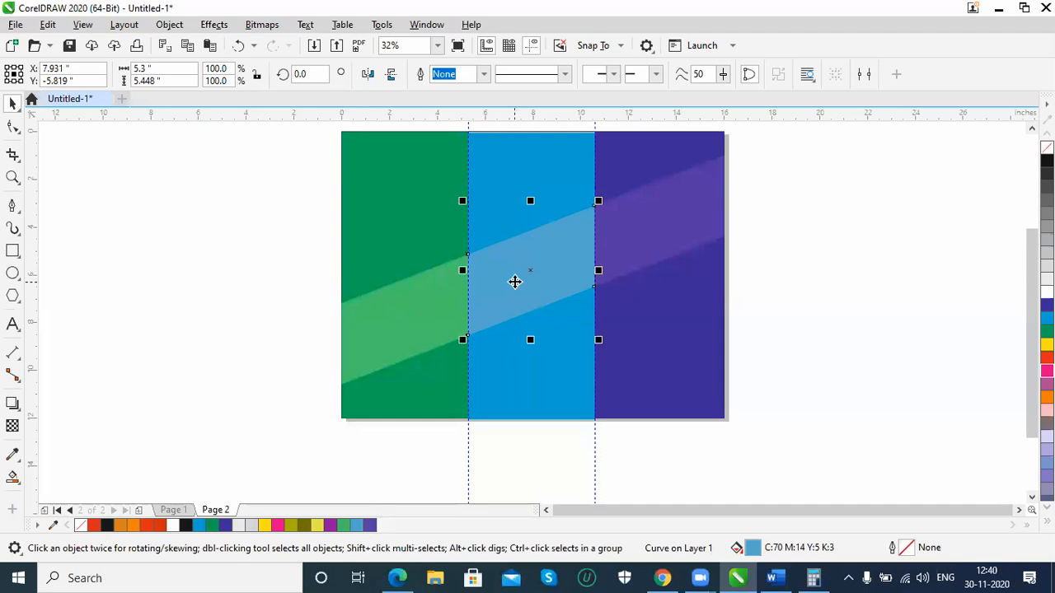
key("Down")
key("Down")
key("Down")
key("Down")
key("Down")
key("Down")
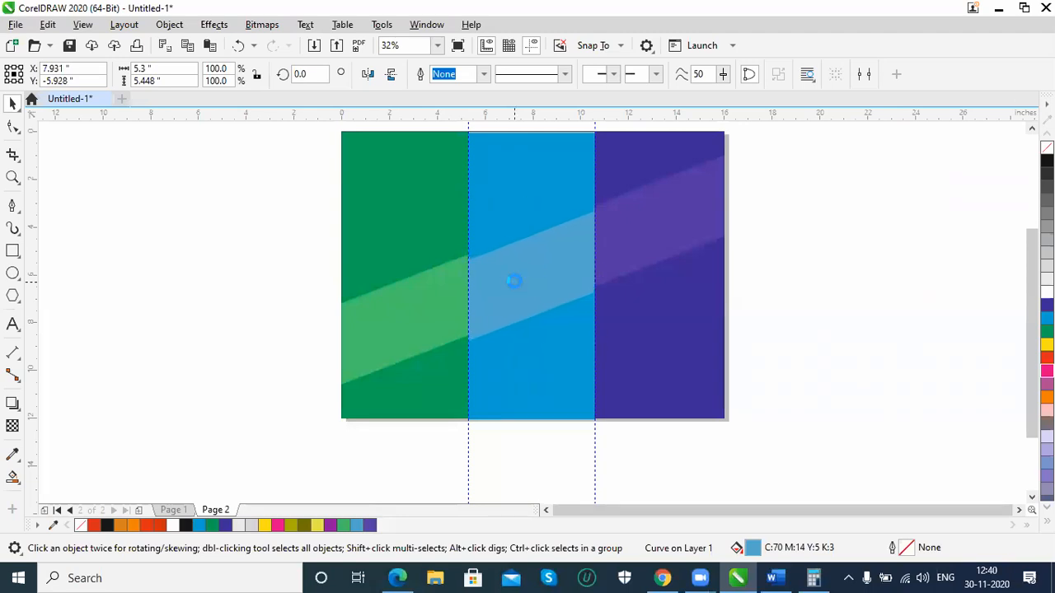
key("Down")
key("Down")
key("Down")
key("Down")
key("Down")
key("Down")
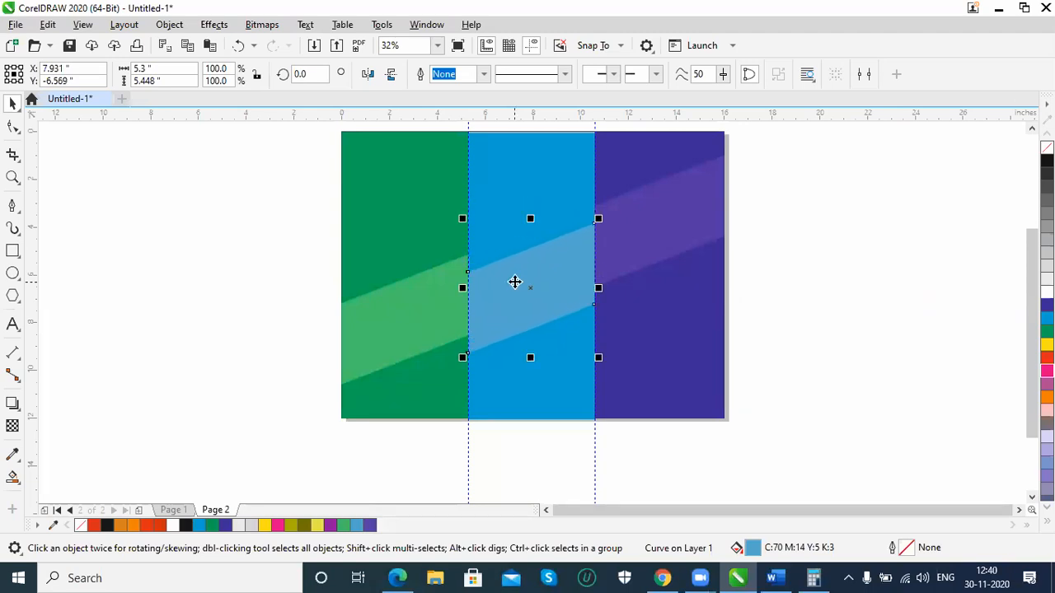
key("Down")
key("Down")
key("Down")
key("Down")
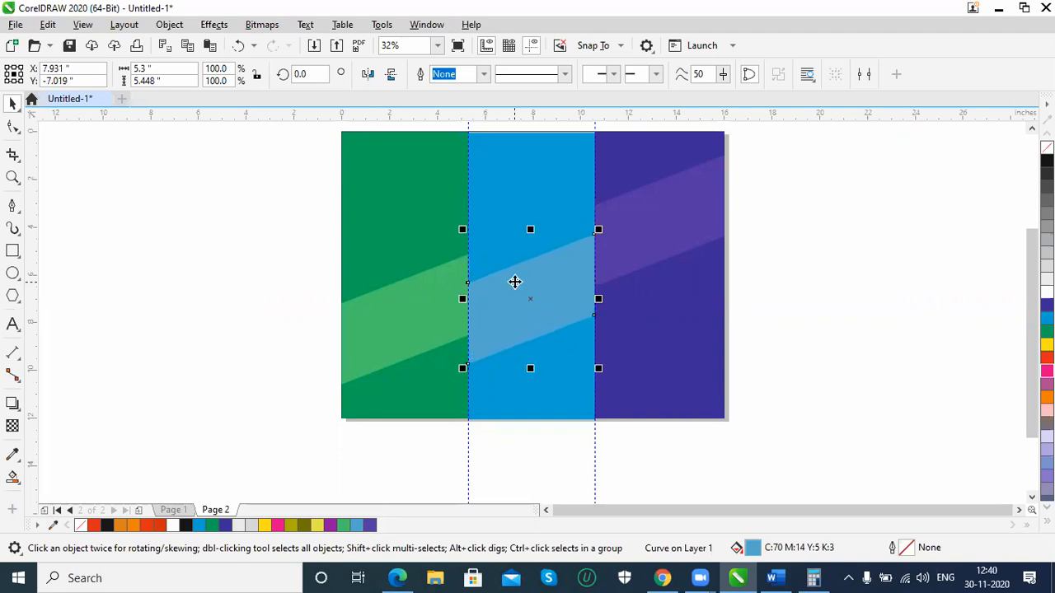
Move the band's light violet section straight up within its panel until its centre is at about Y -3.13 inches
left_click(694, 218)
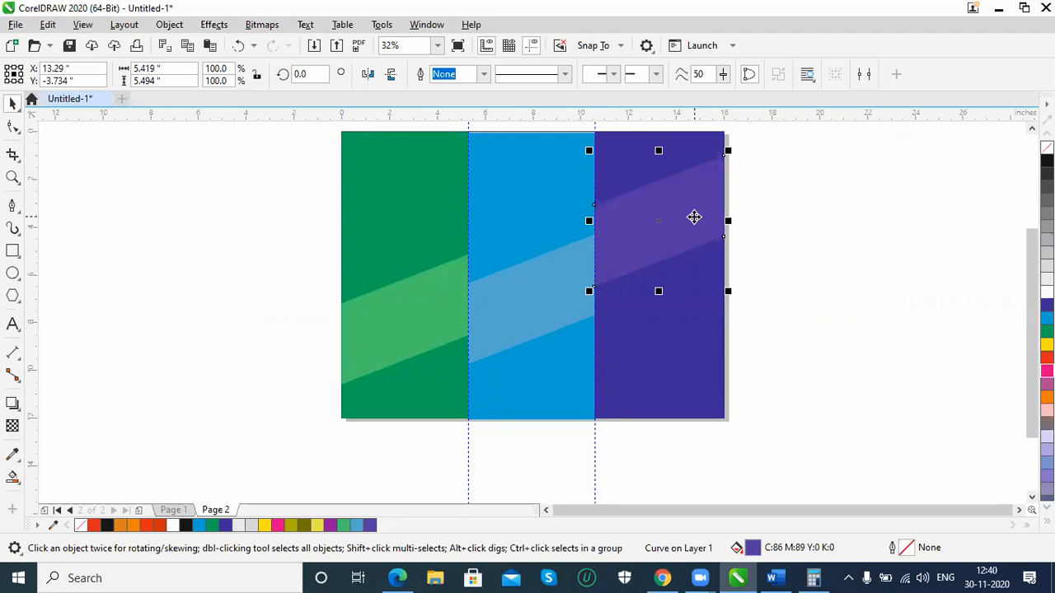
key("Down")
key("Up")
key("Up")
key("Up")
key("Up")
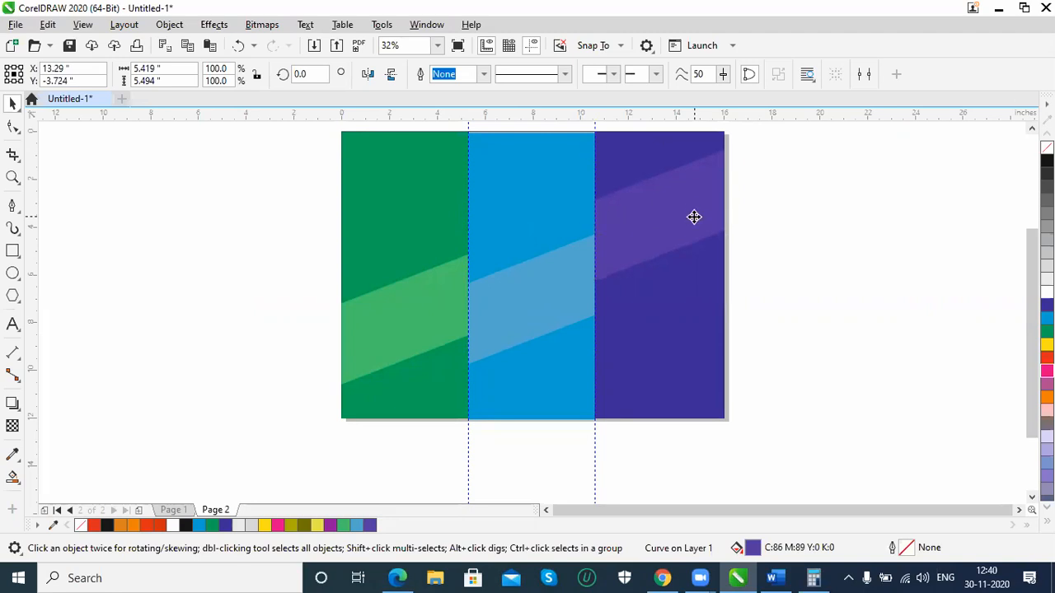
key("Up")
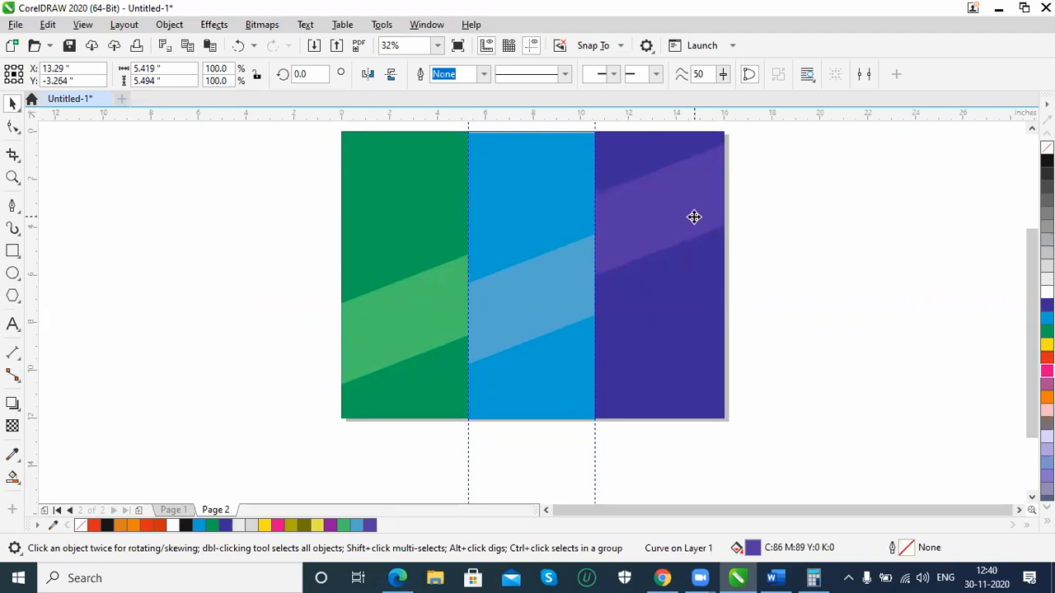
key("Up")
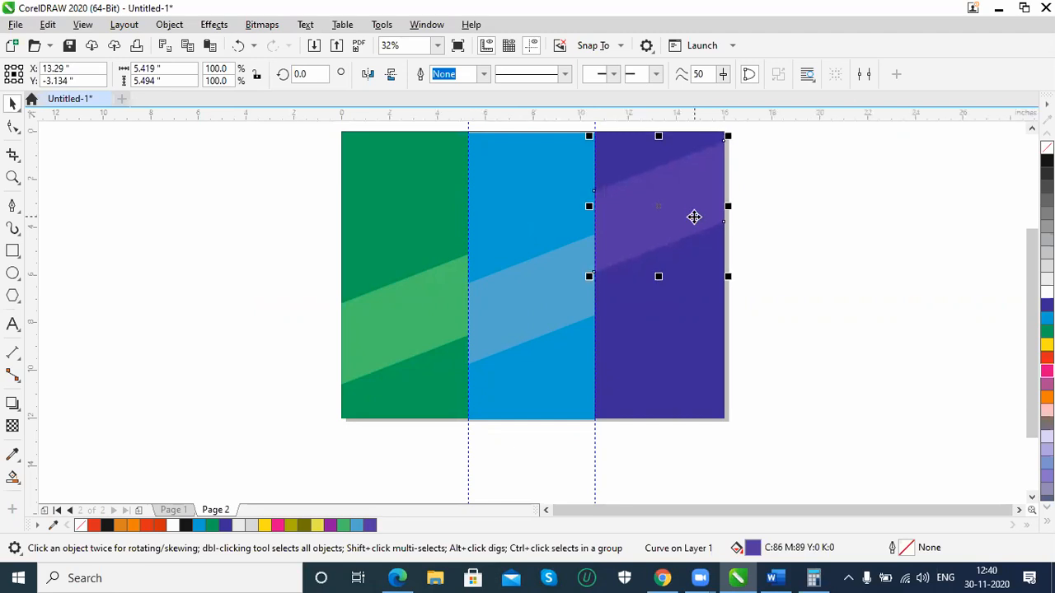
left_click(836, 356)
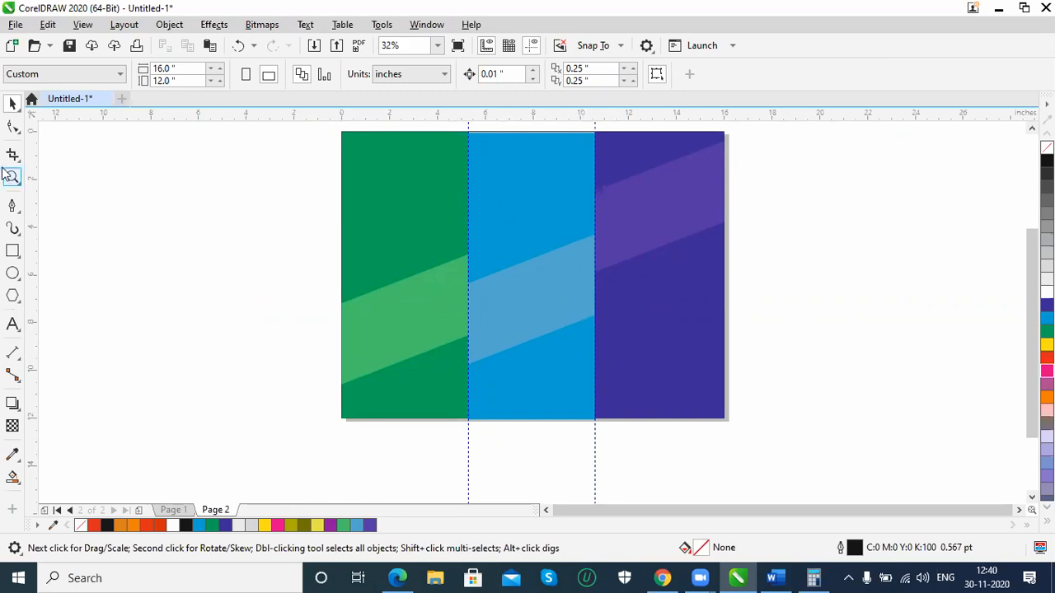
Draw a circle about 9.24 inches in diameter across the cyan panel, centred at about X 8.29, Y -5.67 inches
left_click(12, 273)
left_click_drag(444, 186, 667, 402)
left_click(13, 102)
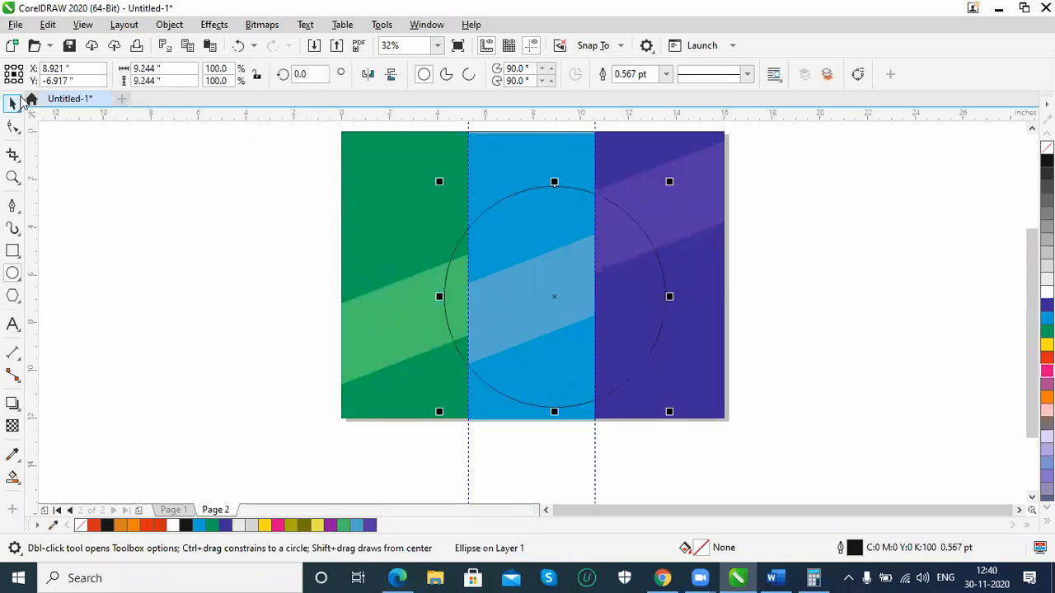
left_click_drag(524, 191, 509, 179)
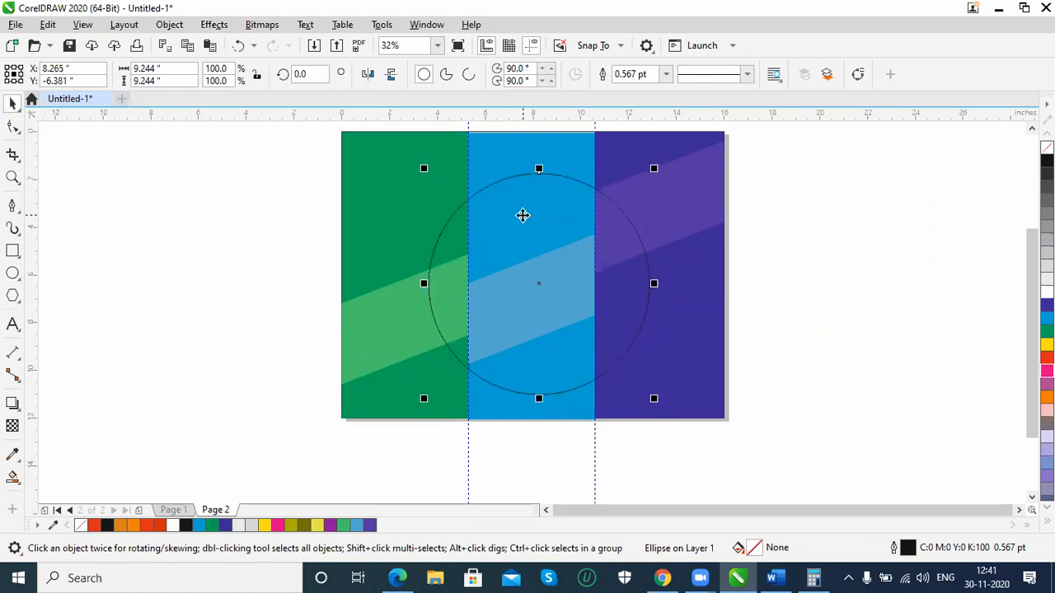
left_click_drag(504, 179, 506, 160)
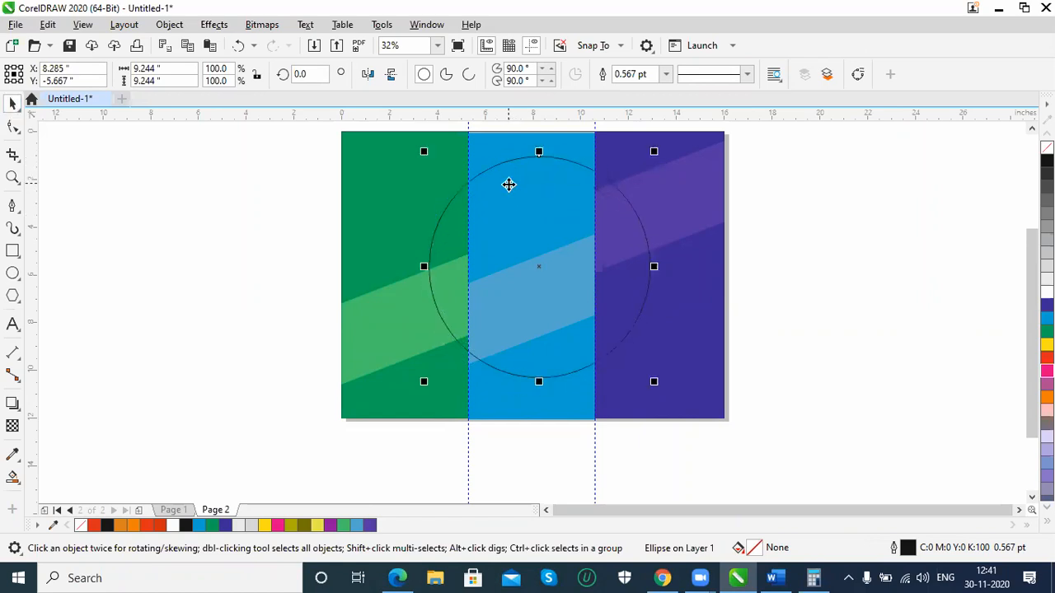
Sample the cyan panel's colour, darken it to C85 M36 Y10 K23, and smart-fill the circle's area above the band in that panel
left_click(13, 476)
left_click(175, 74)
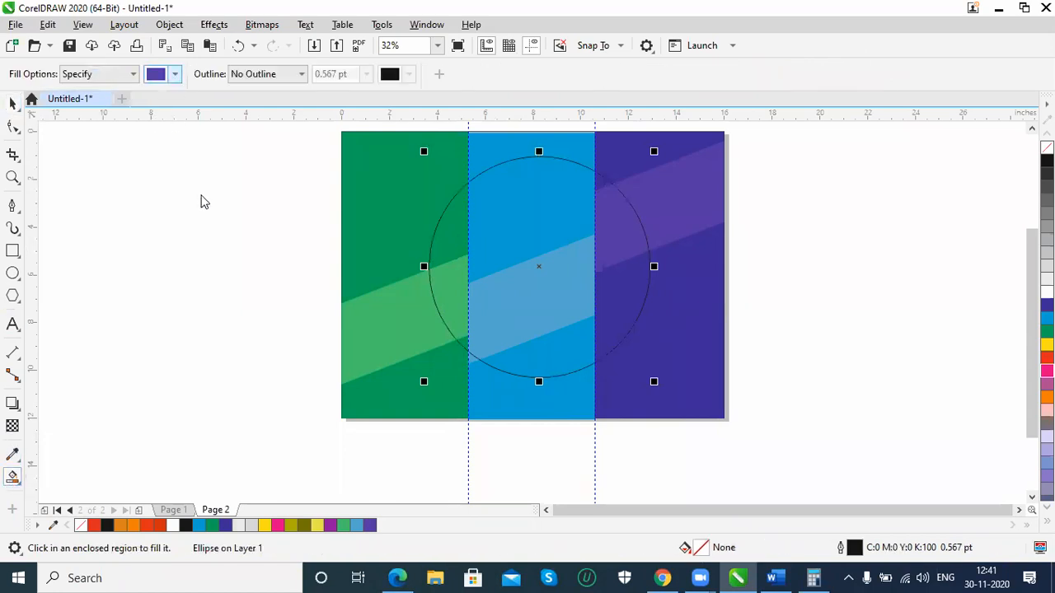
left_click(294, 302)
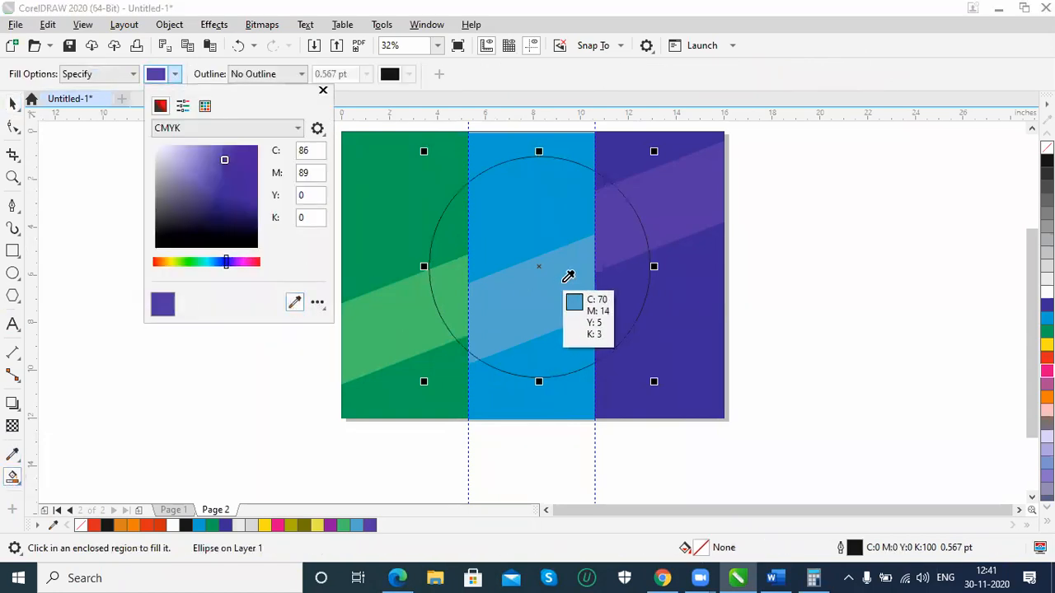
left_click(564, 217)
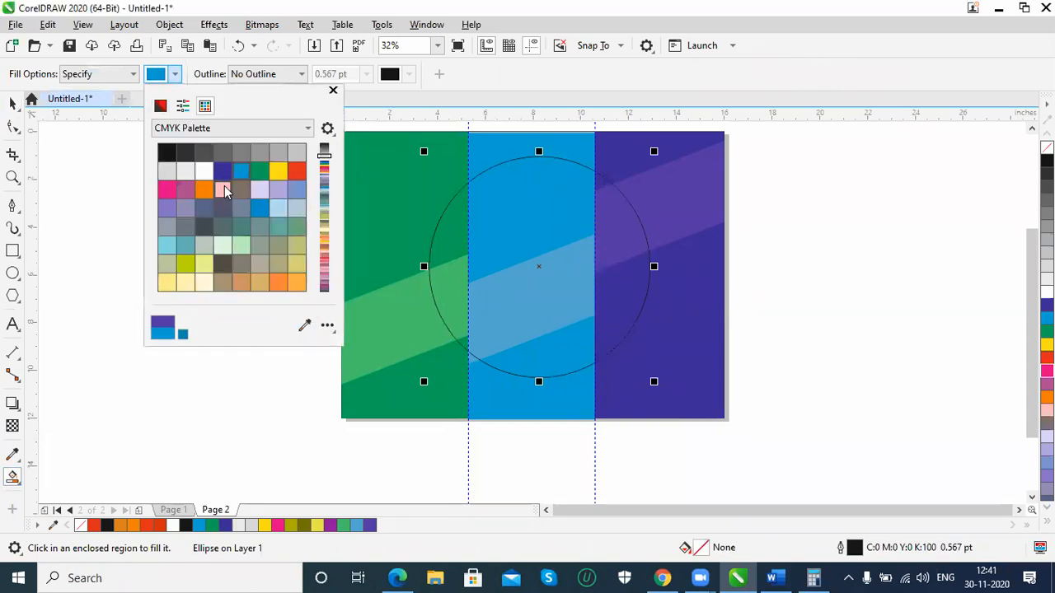
left_click(160, 106)
mouse_move(254, 156)
left_mouse_down()
mouse_move(255, 203)
mouse_move(252, 185)
left_mouse_up()
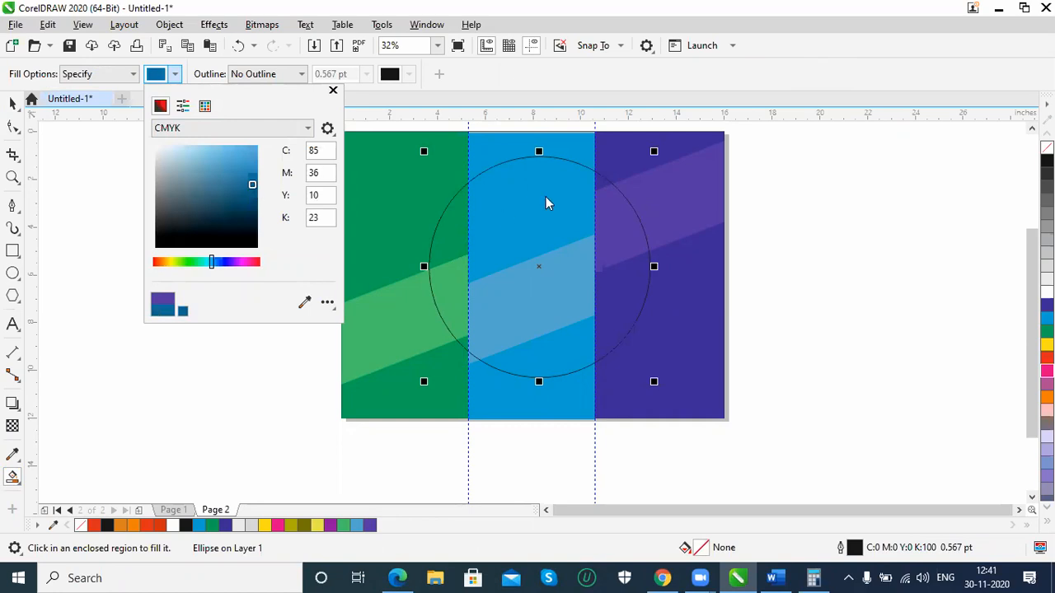
left_click(521, 198)
left_click(526, 197)
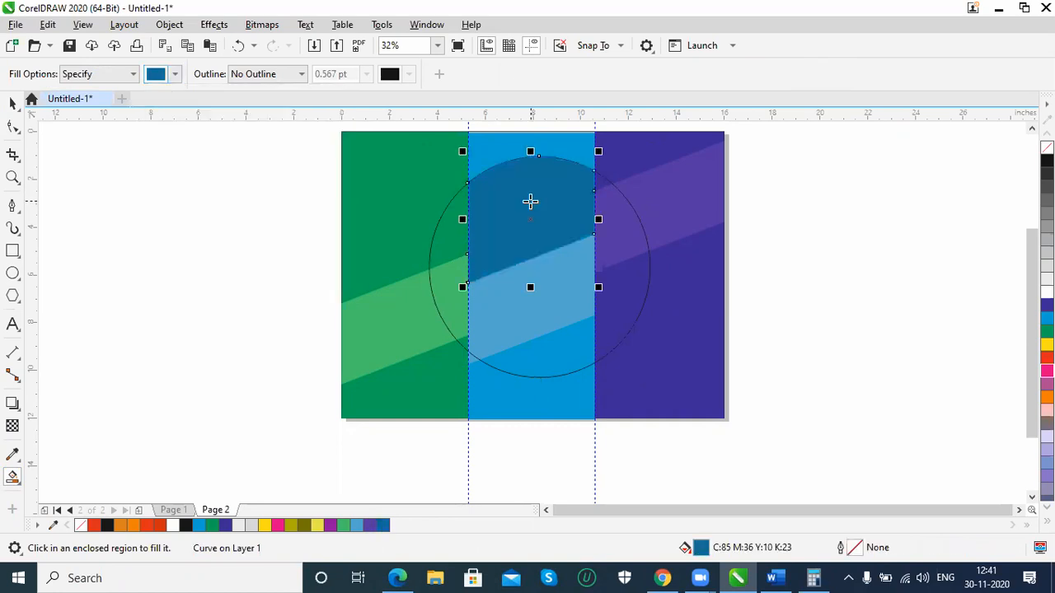
Delete the circle outline, keeping the dark blue filled arc shape in the cyan panel
left_click(12, 103)
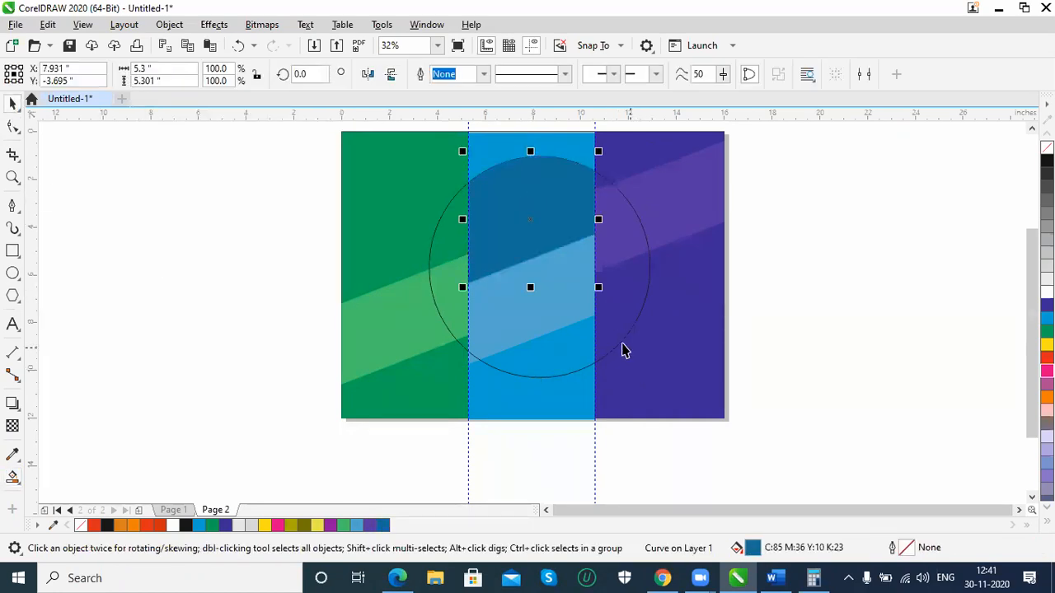
left_click(623, 344)
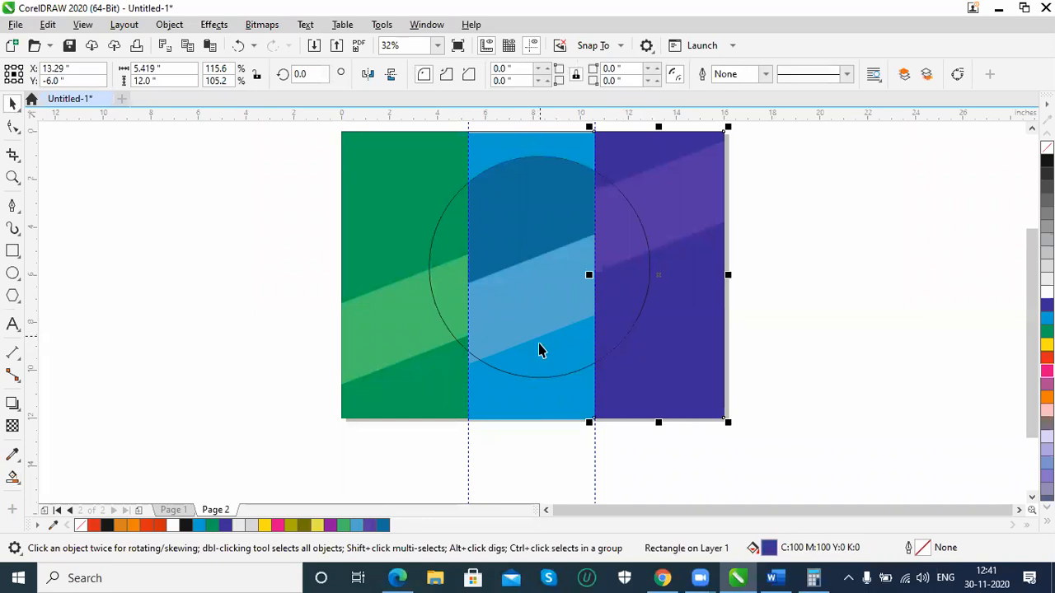
left_click(538, 379)
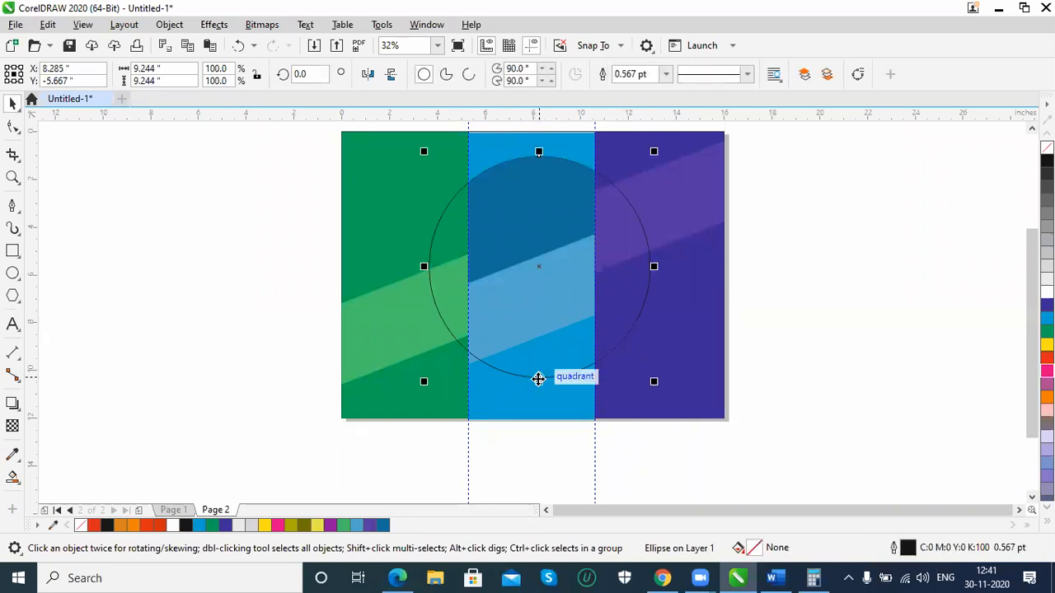
key("Delete")
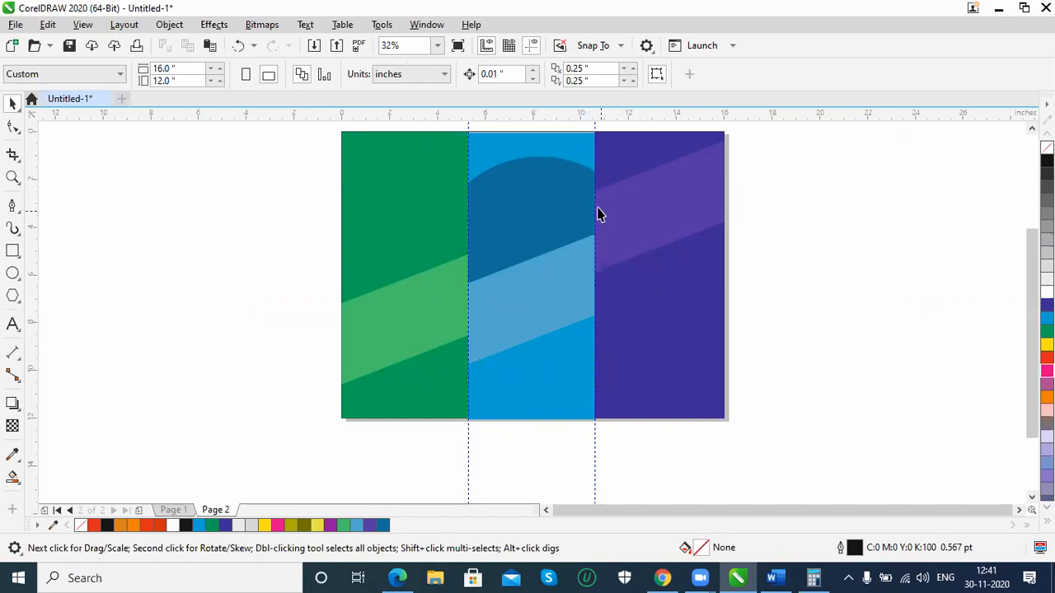
left_click(540, 200)
left_click(542, 318)
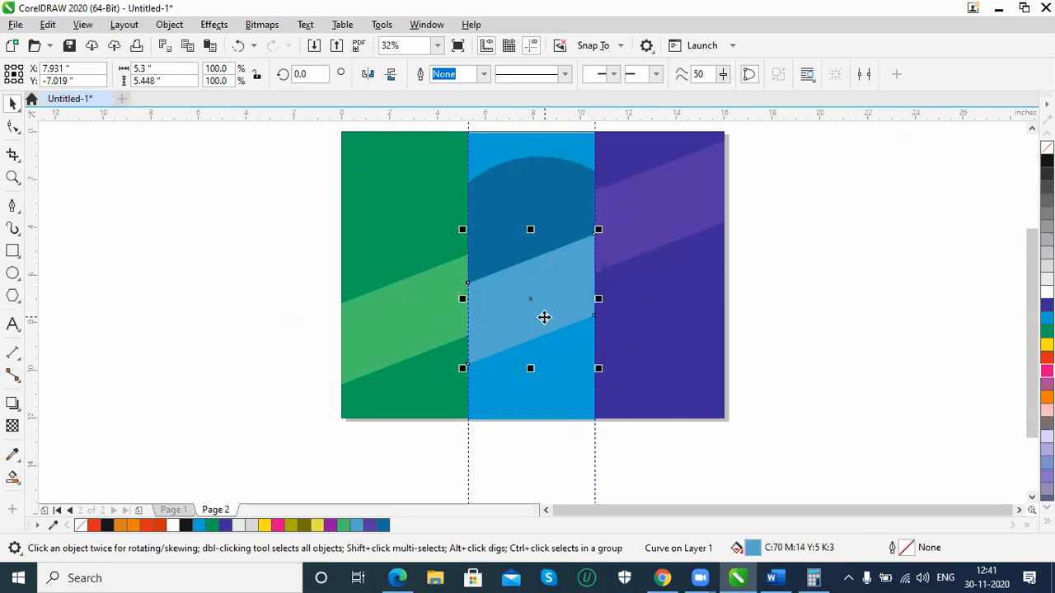
left_click(803, 287)
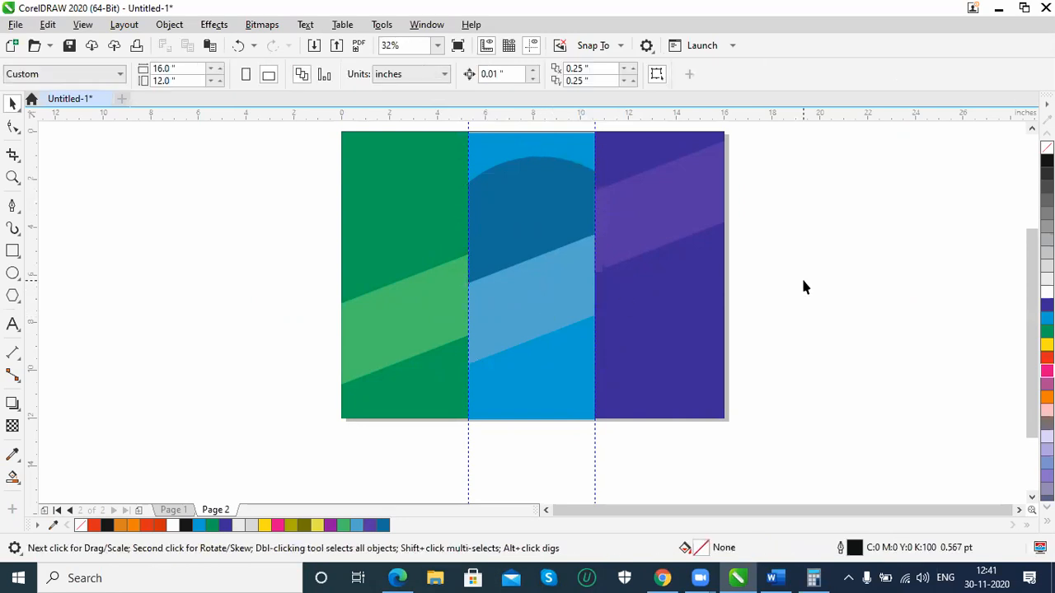
Nudge the cyan panel up to Y -5.993 inches so its top edge lines up with the neighbouring panels
left_click(561, 390)
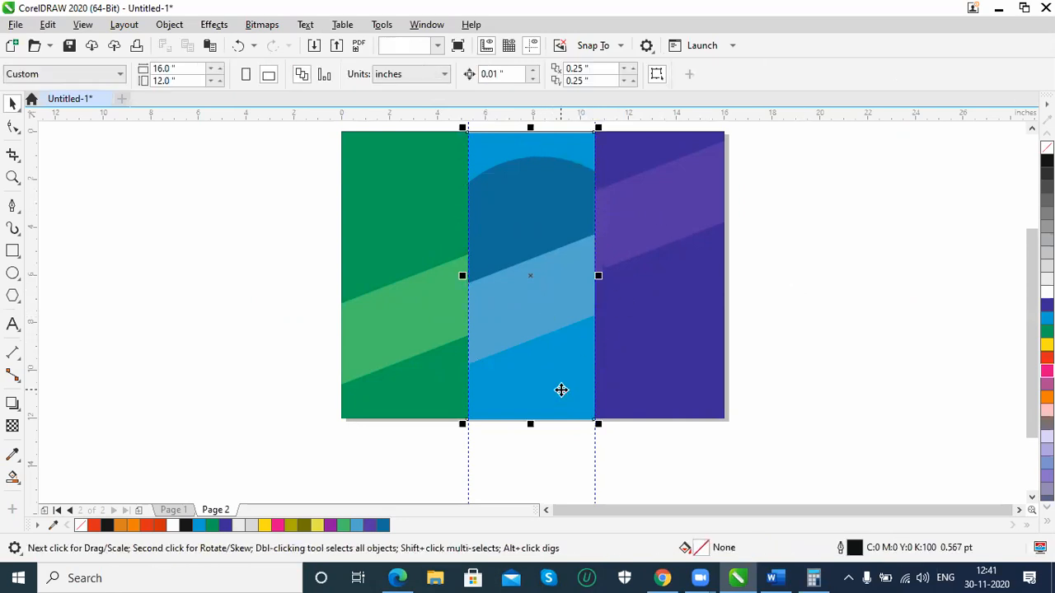
key("Up")
key("Up")
key("Up")
key("Up")
key("Up")
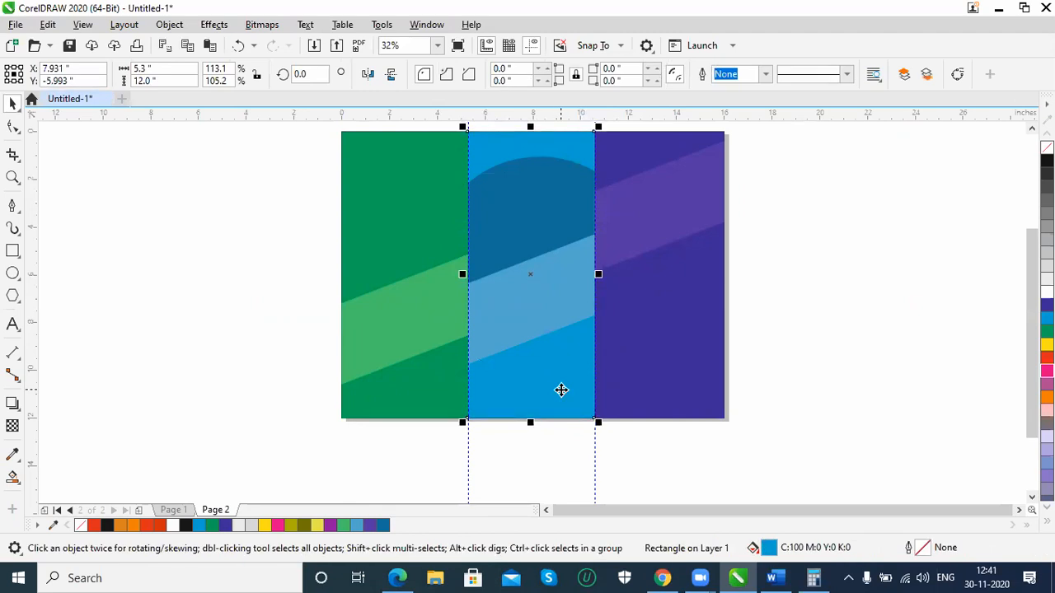
left_click(821, 439)
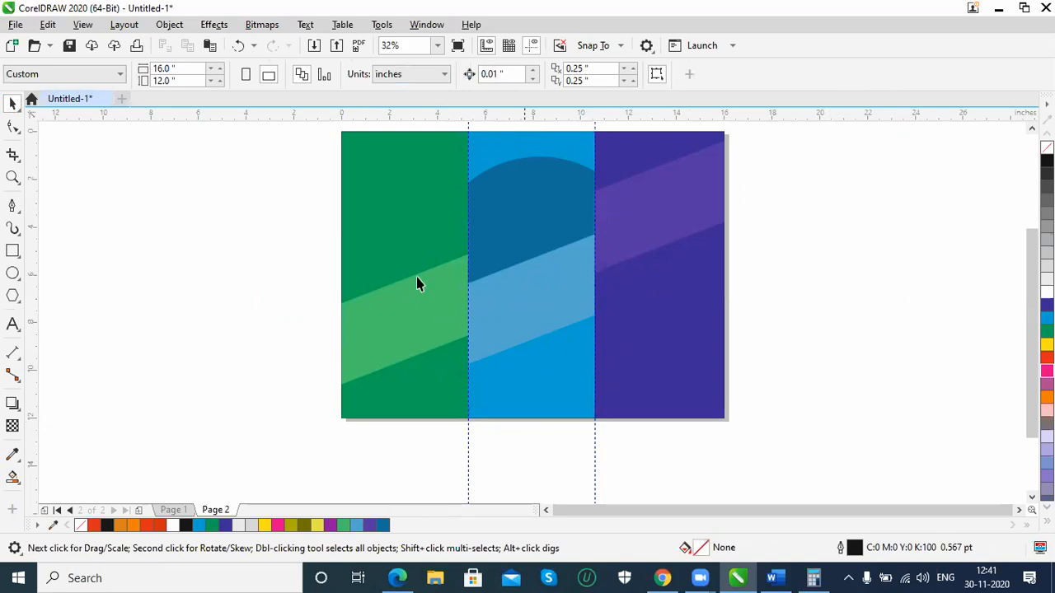
Show all hidden objects on the page
left_click(169, 24)
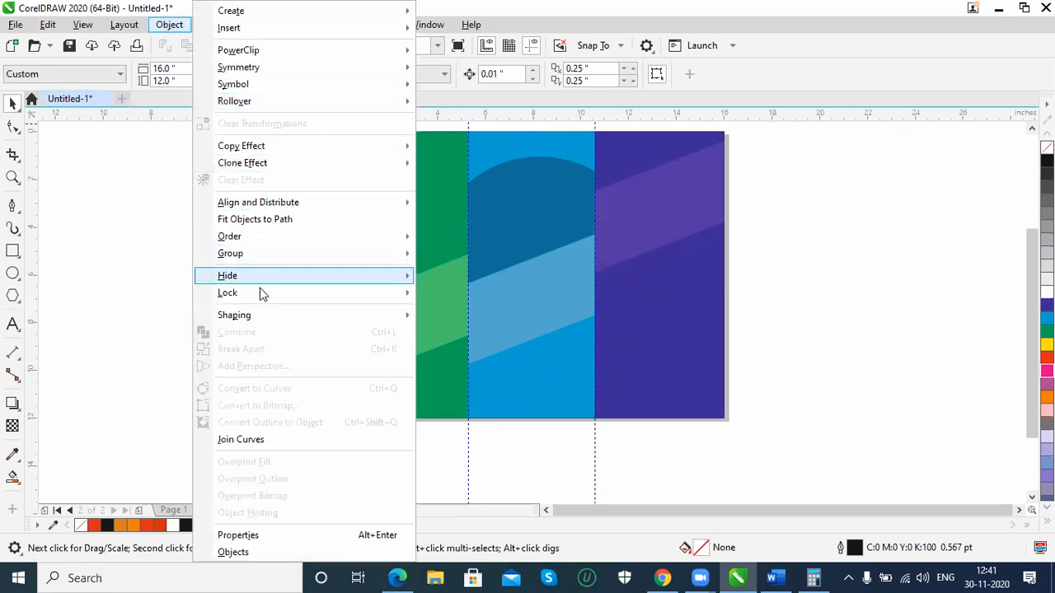
mouse_move(263, 275)
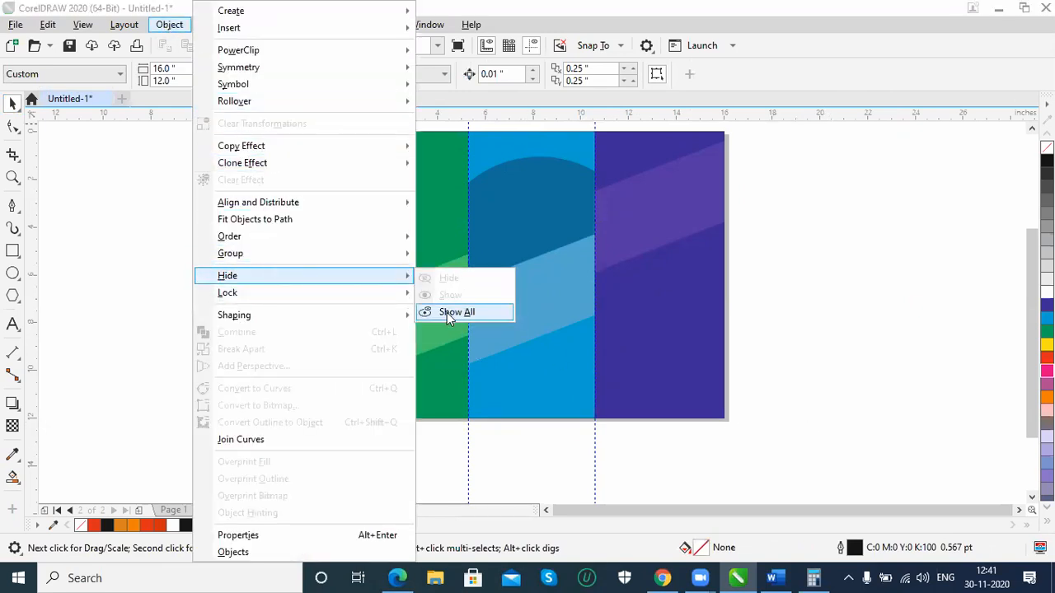
left_click(449, 312)
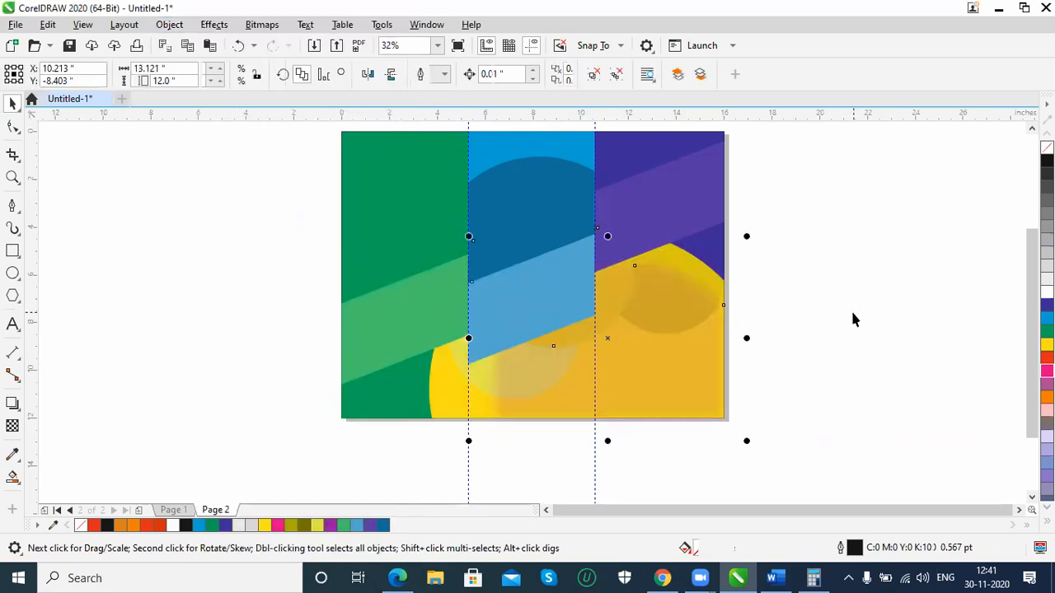
Bring the yellow circle group forward through the stacking order until it lies in front of the panels and band sections
left_click(712, 409)
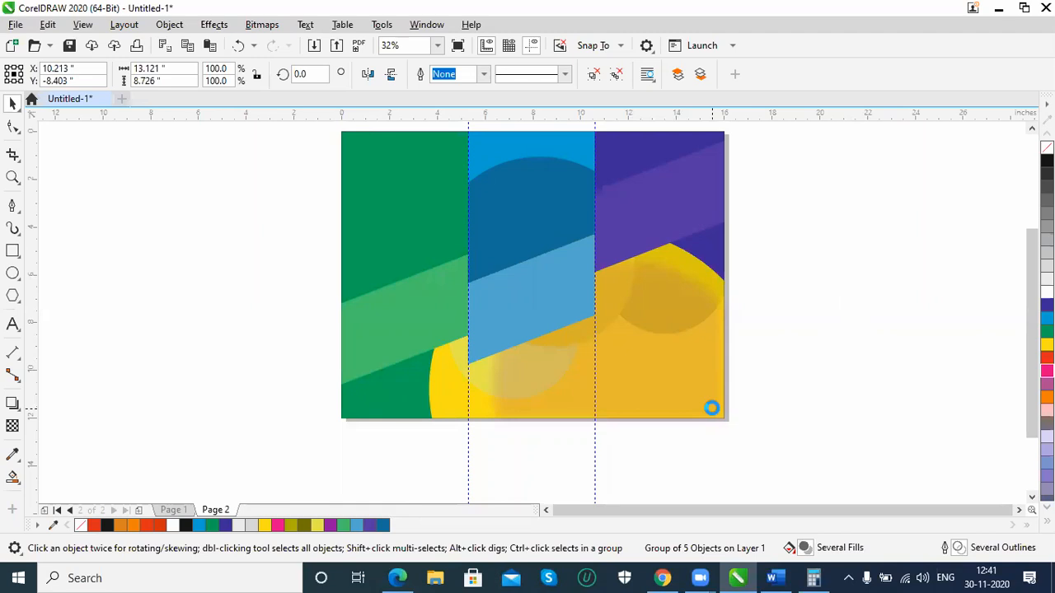
left_click(713, 411)
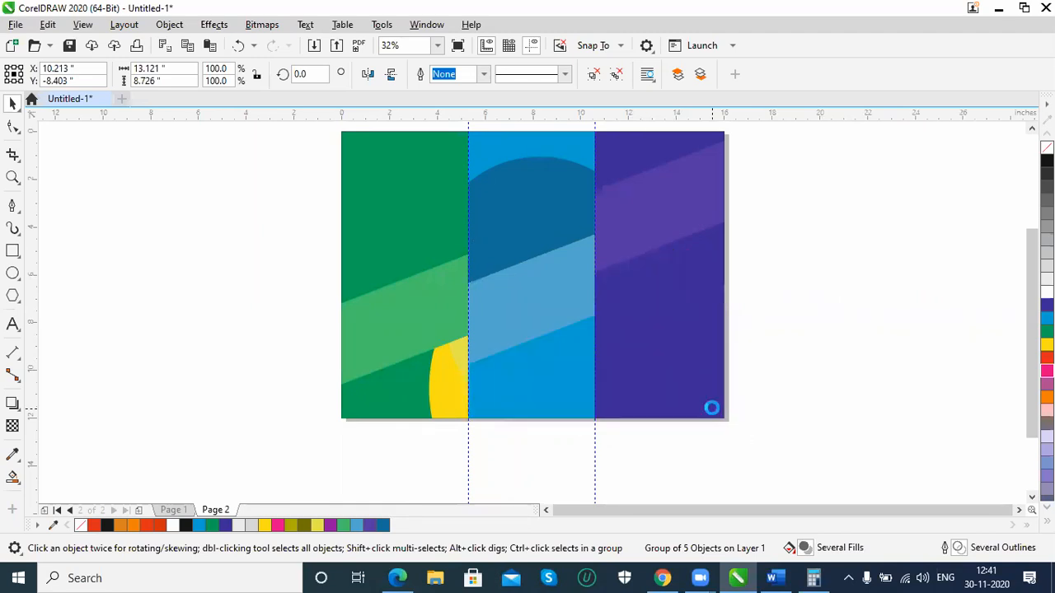
left_click(713, 410)
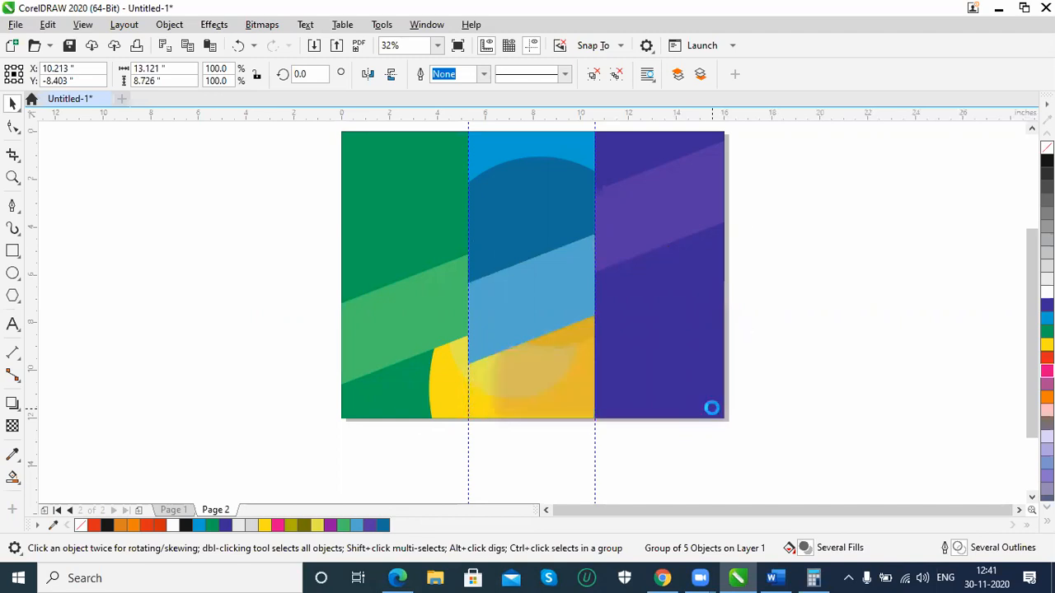
left_click(712, 410)
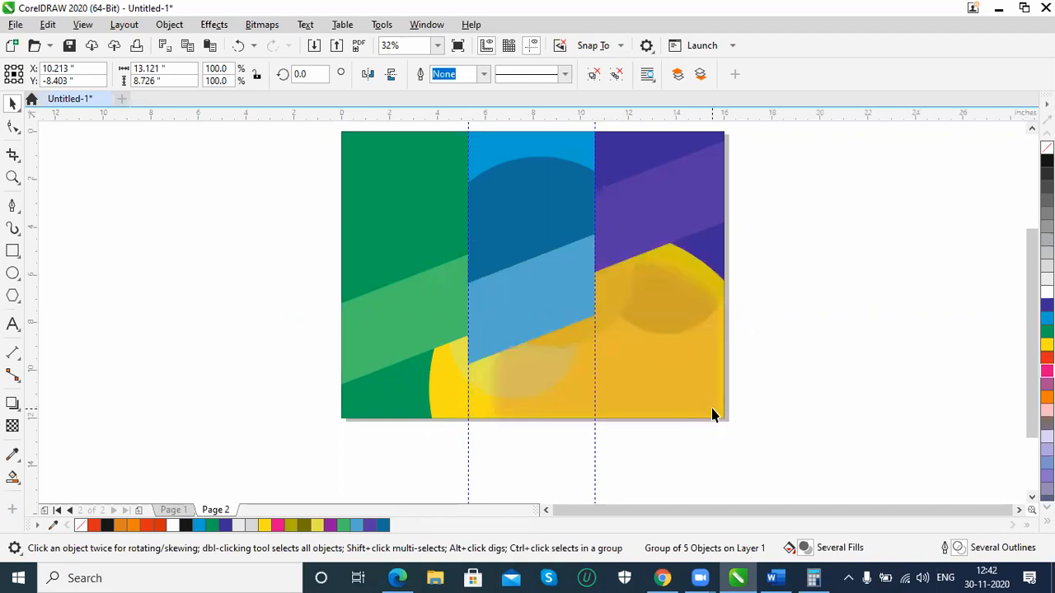
left_click(713, 410)
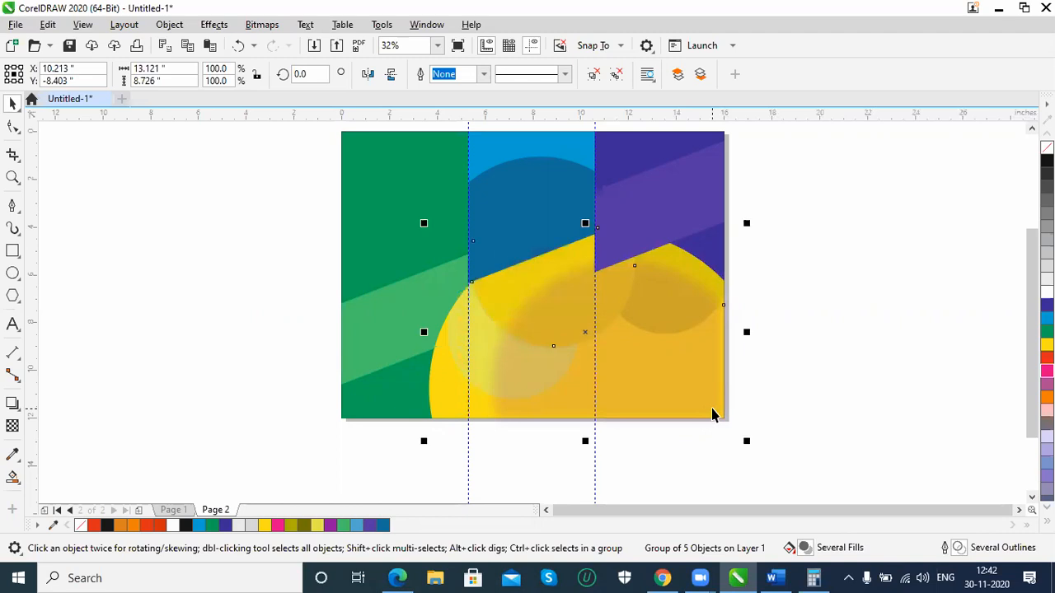
left_click(712, 409)
left_click(712, 409)
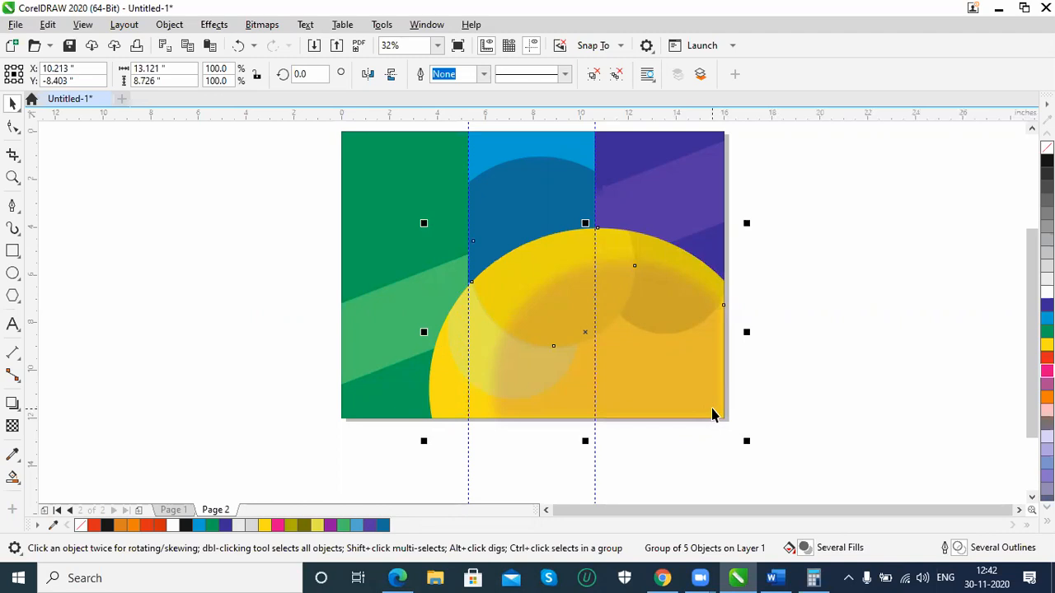
Apply a uniform transparency of 83 to the yellow circle group, and deselect it
left_click(830, 376)
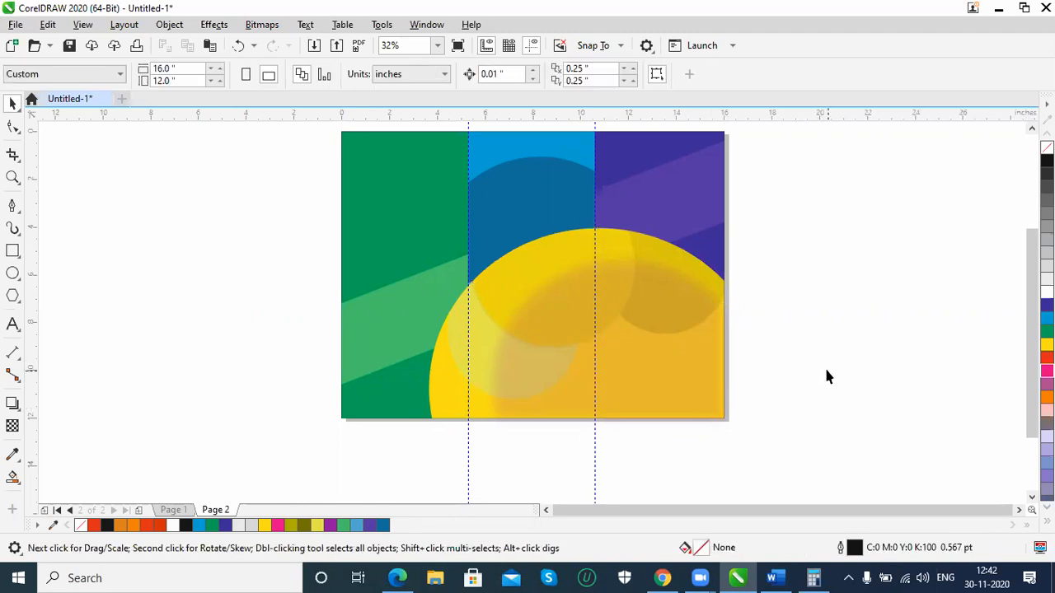
scroll(827, 377, "up", 1)
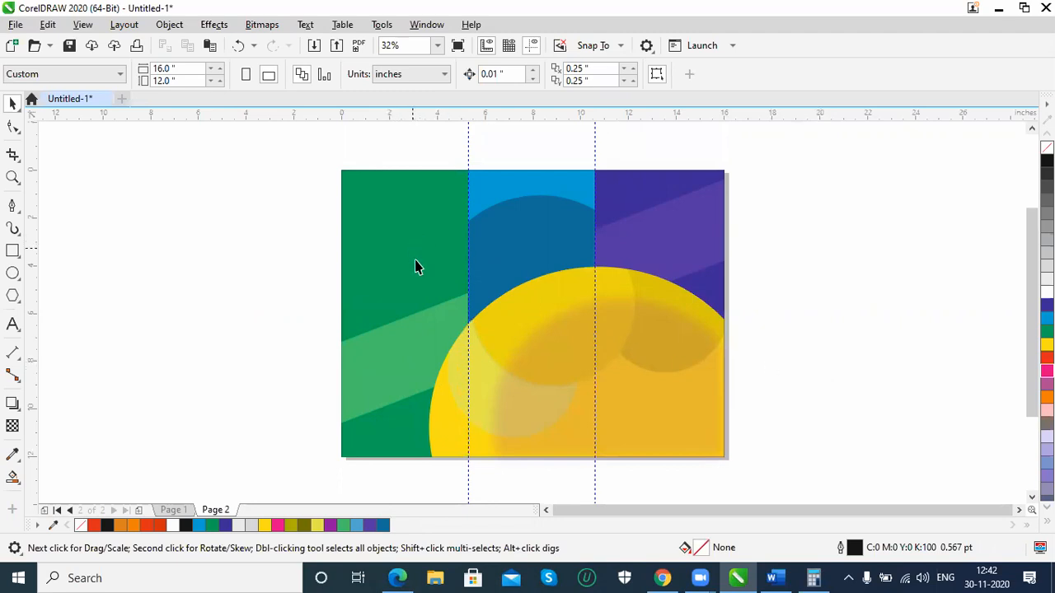
left_click(707, 428)
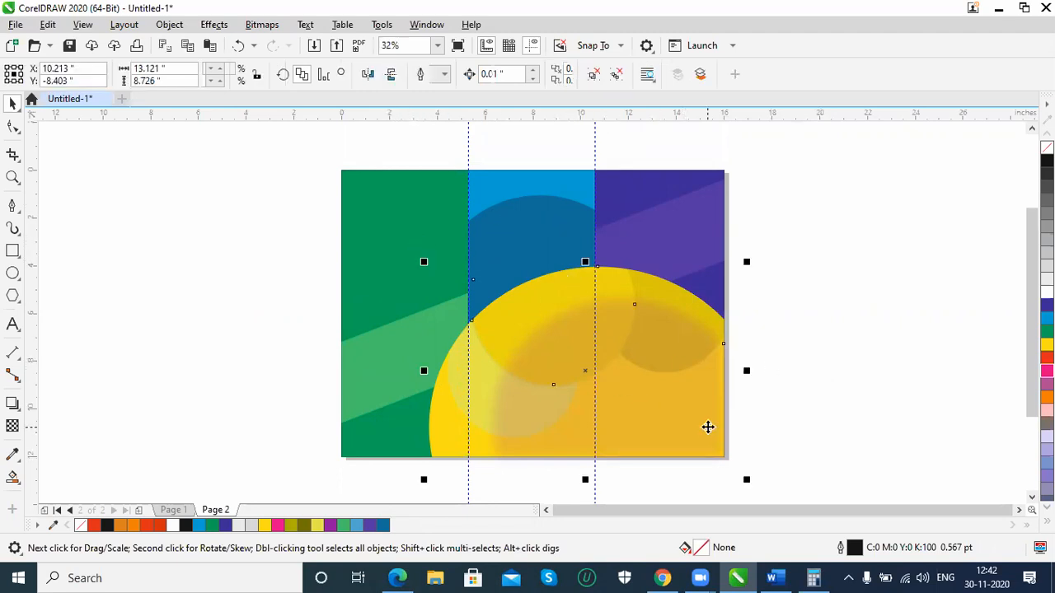
left_click(12, 425)
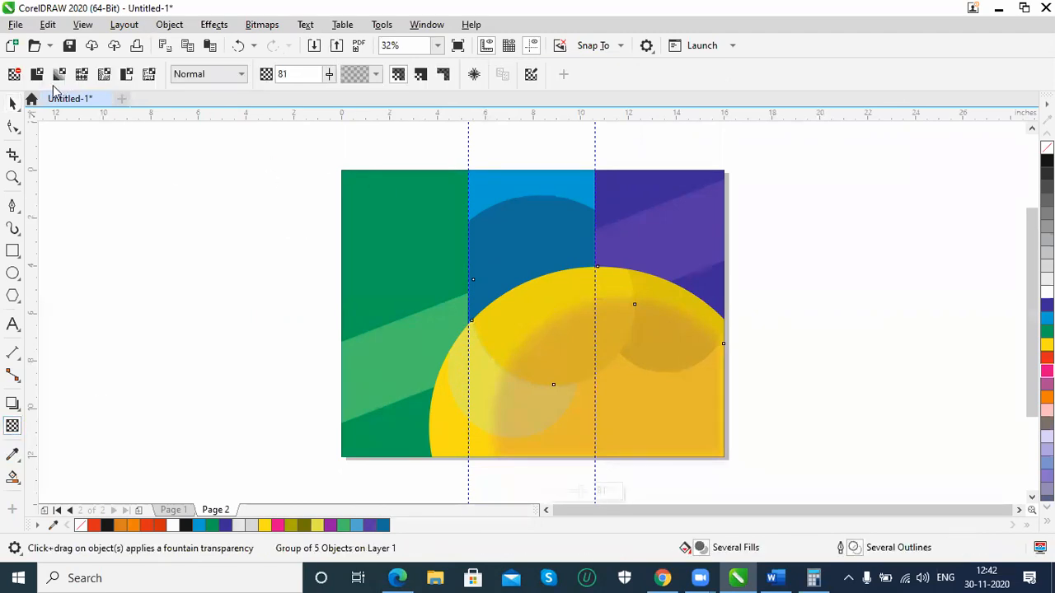
left_click(37, 75)
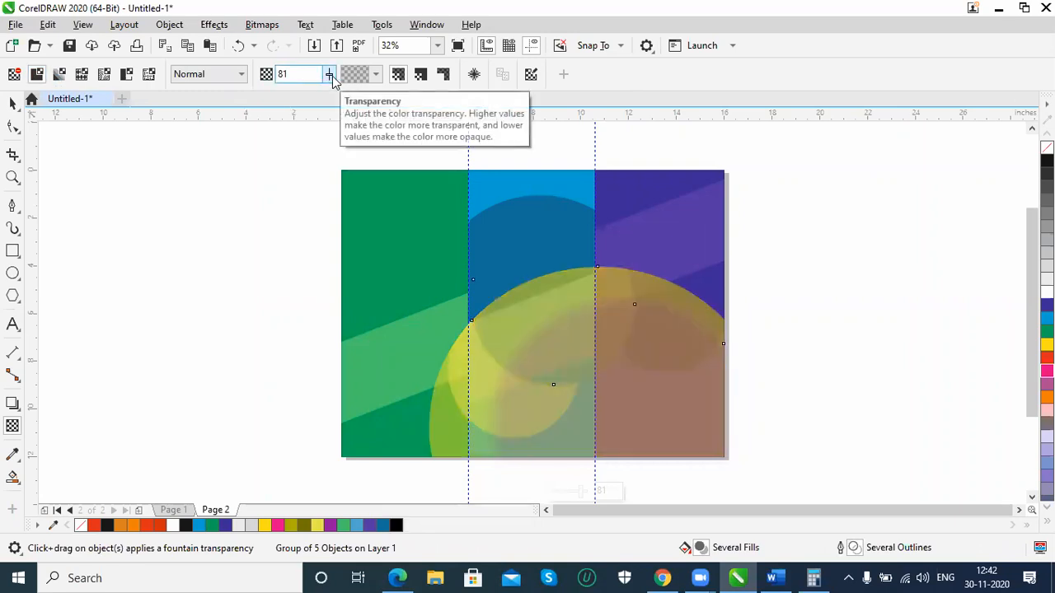
left_click_drag(330, 74, 340, 100)
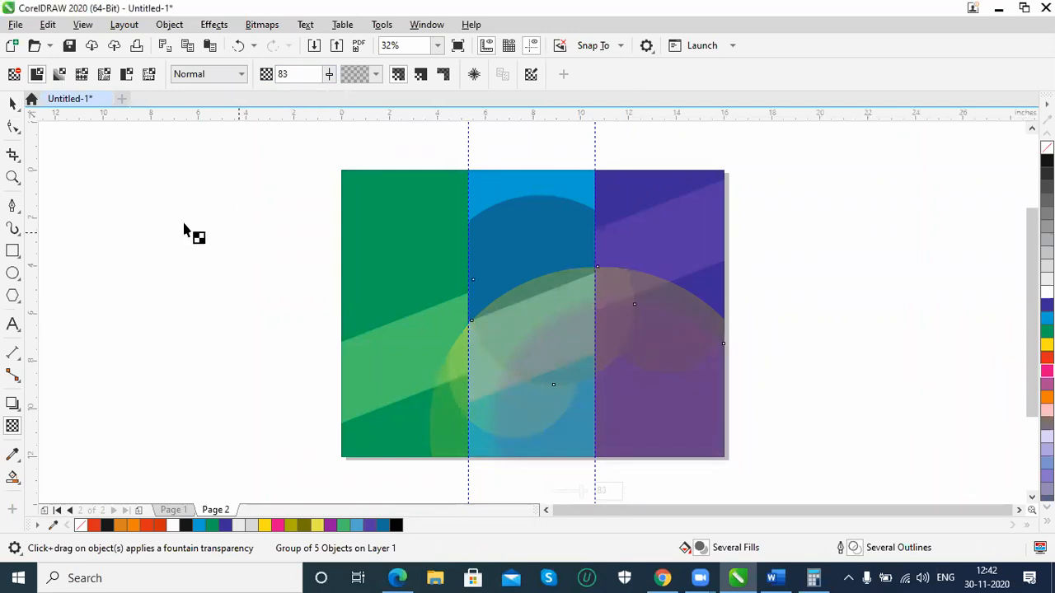
left_click(12, 106)
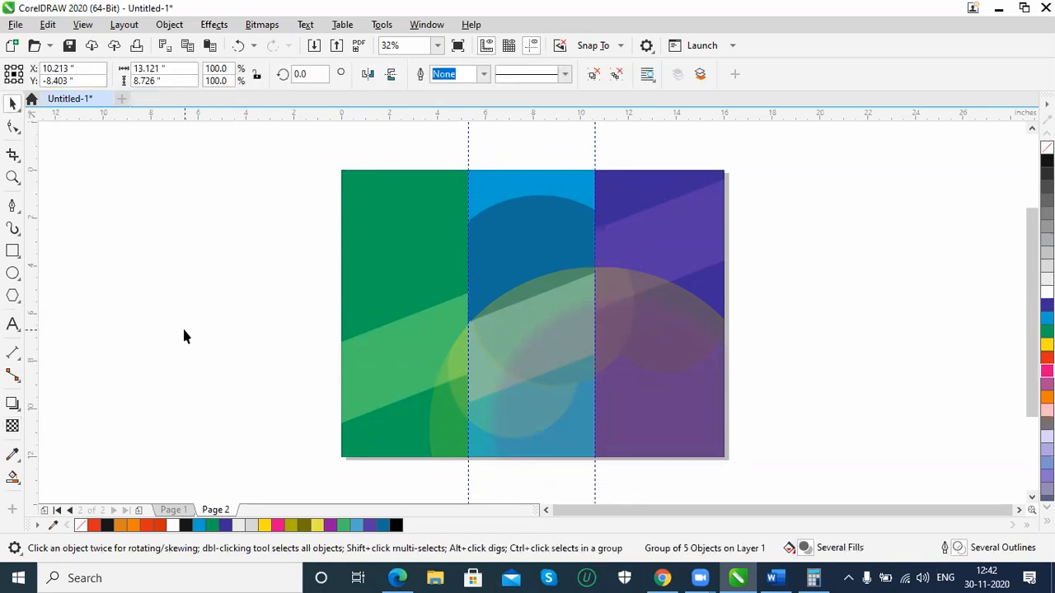
left_click(184, 334)
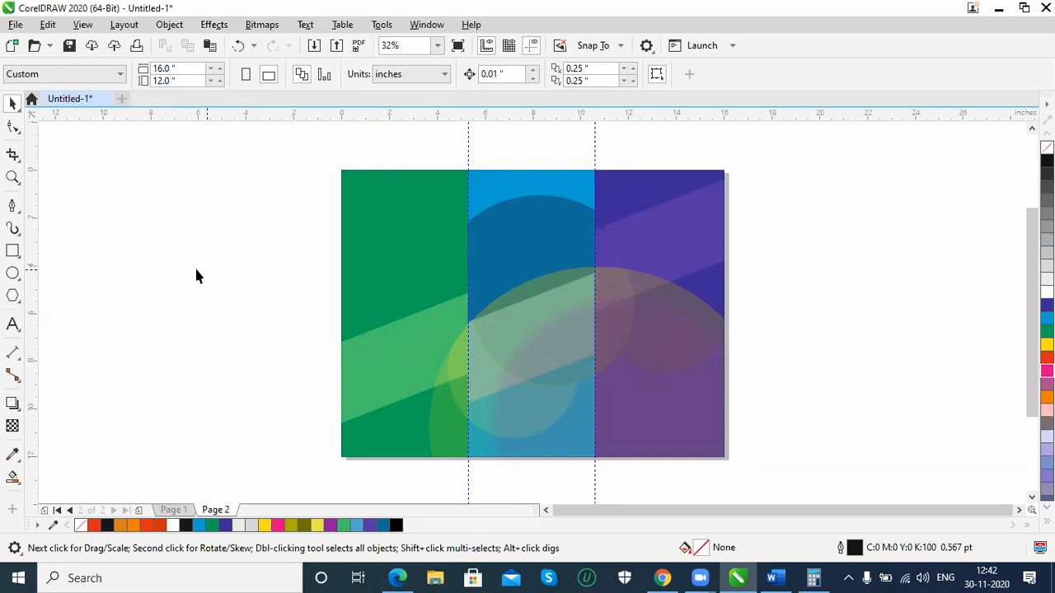
Switch to Chrome, dismiss the downloads bar and go back to the brochure folds preview in the "2 sided broucher size" image results
left_click(664, 578)
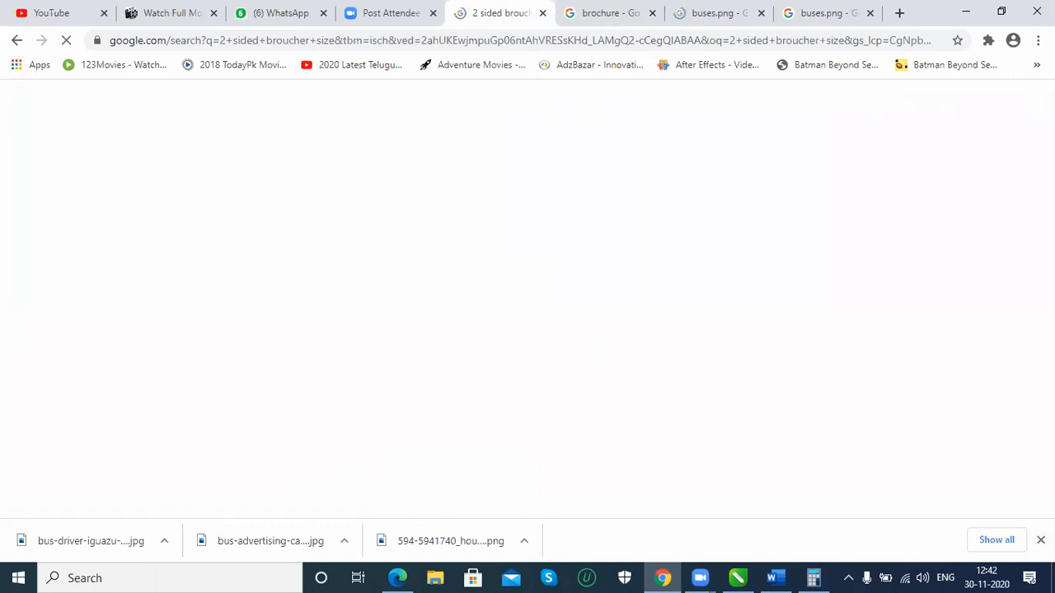
left_click(1041, 540)
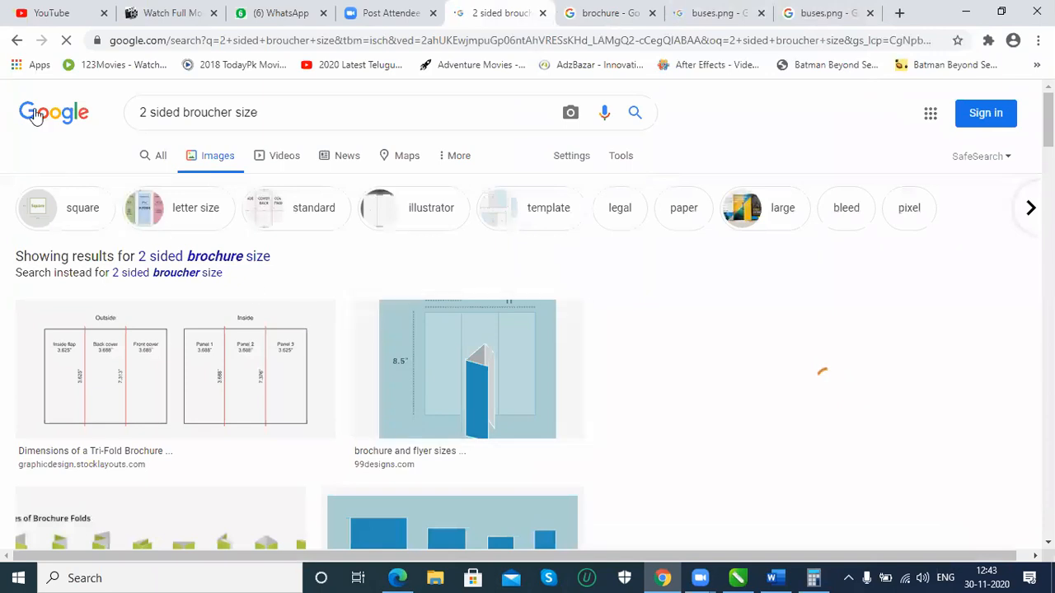
left_click(16, 41)
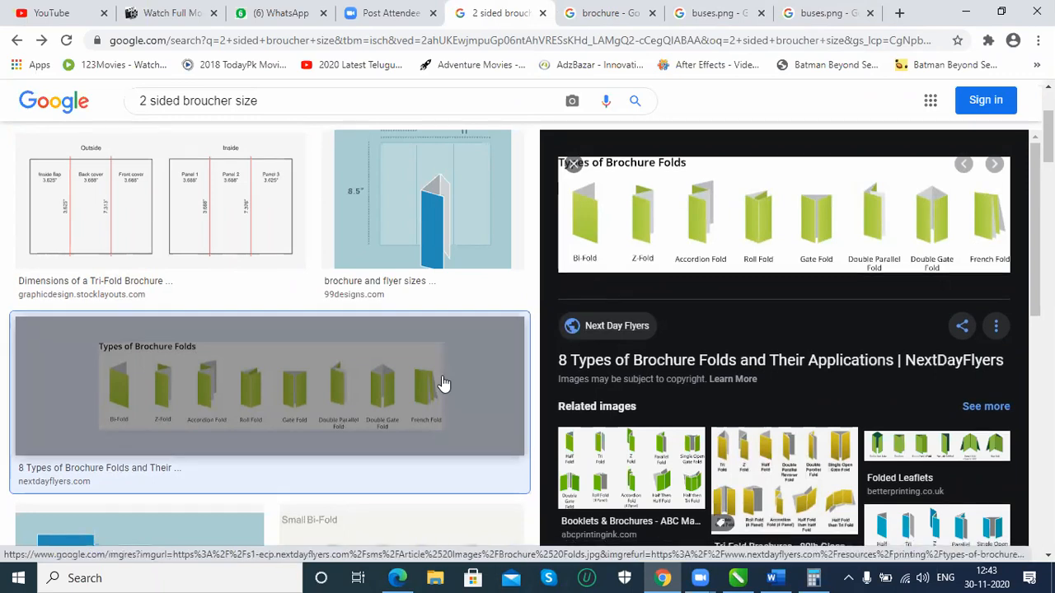
Look through the brochure image results for design references and open the preview of the bi-fold brochure in Photoshop tutorial
scroll(442, 385, "down", 2)
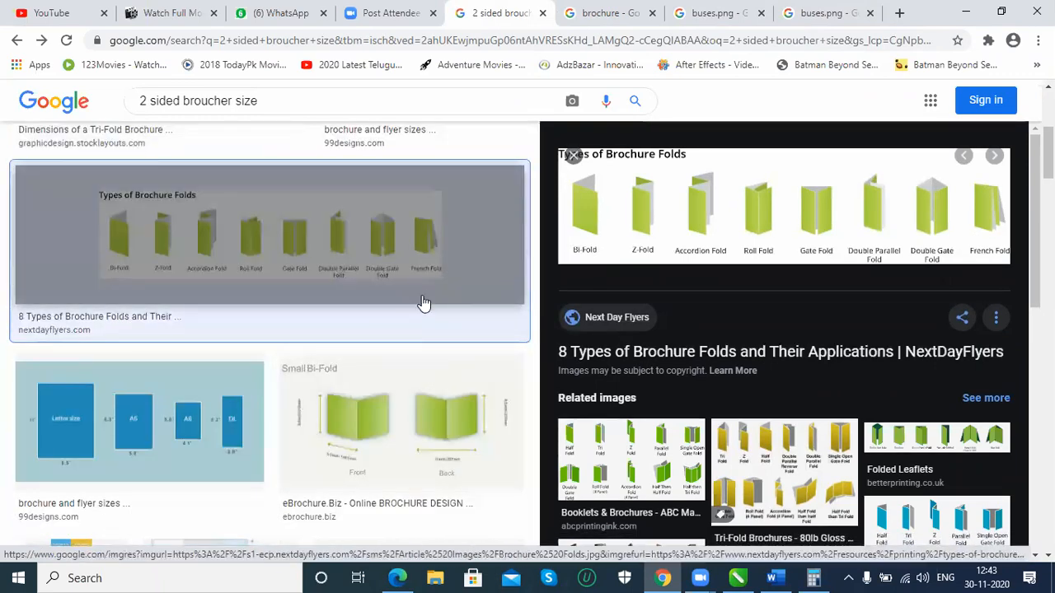
scroll(422, 304, "down", 2)
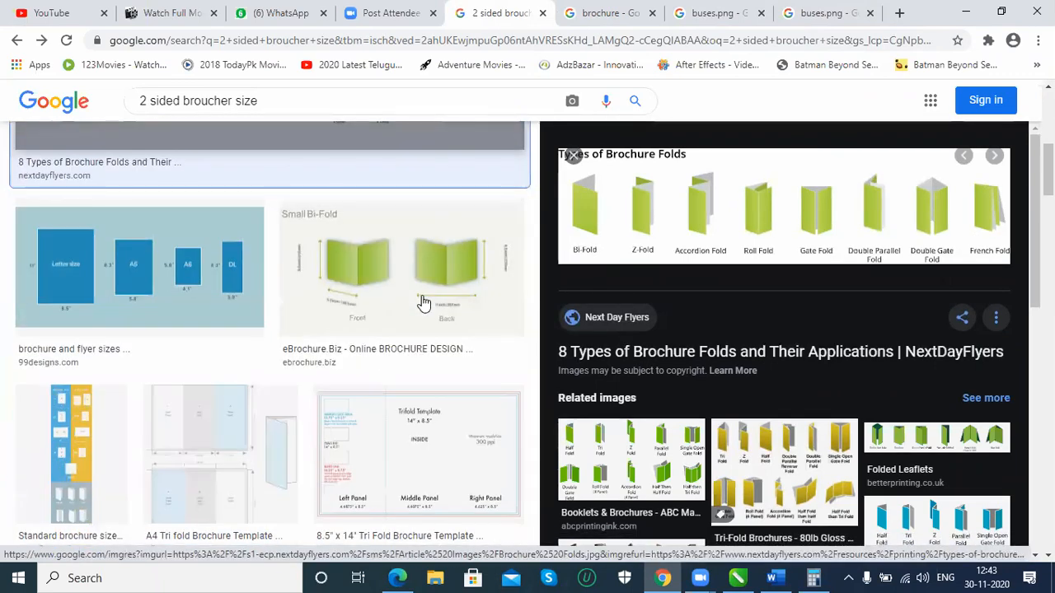
scroll(422, 304, "down", 1)
scroll(422, 305, "up", 1)
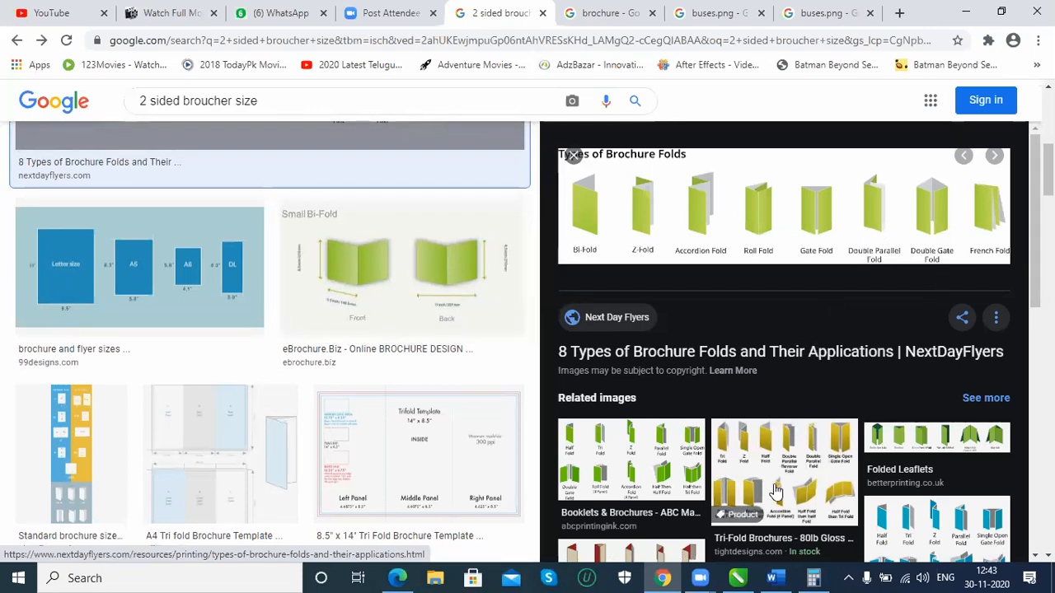
scroll(313, 433, "down", 8)
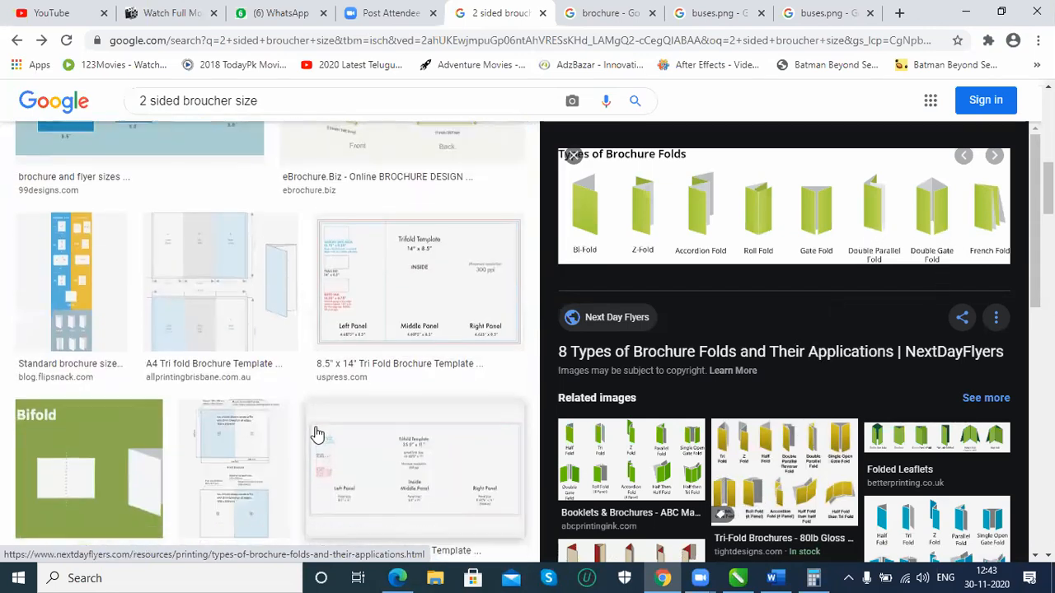
scroll(297, 435, "up", 1)
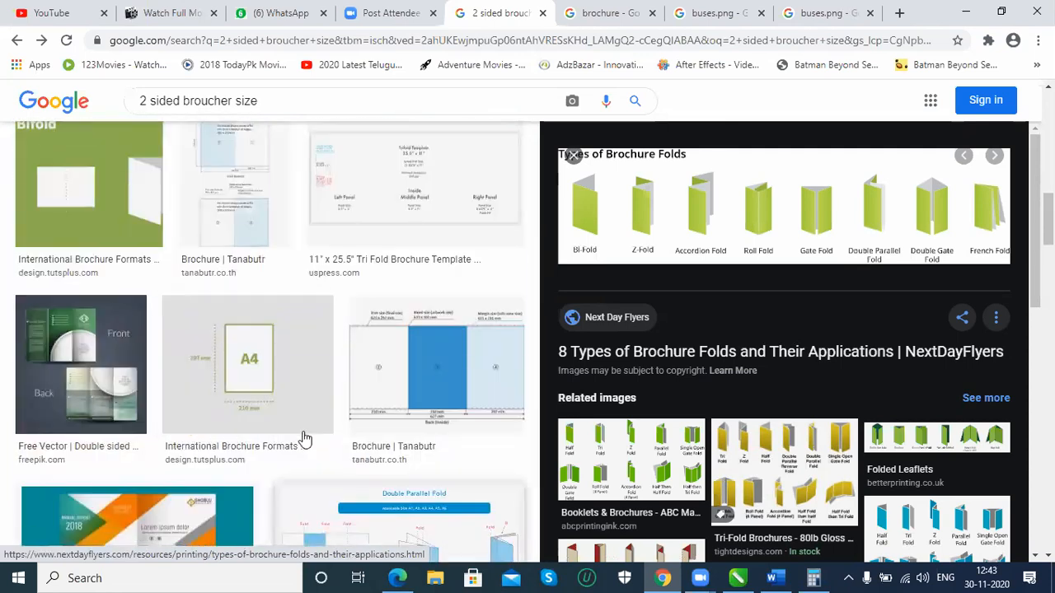
scroll(251, 392, "down", 2)
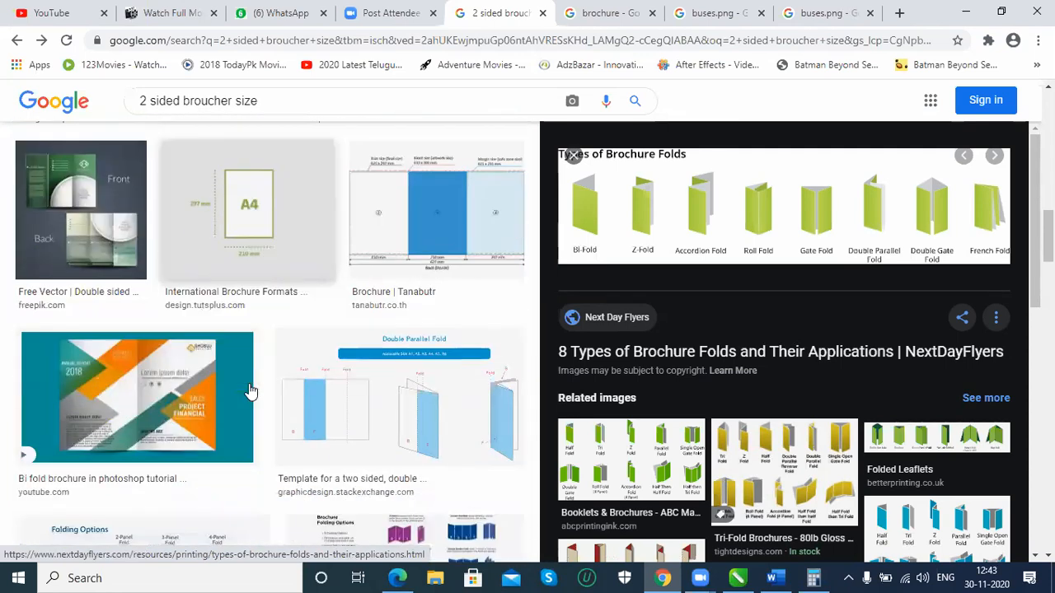
scroll(125, 395, "down", 1)
scroll(125, 396, "down", 1)
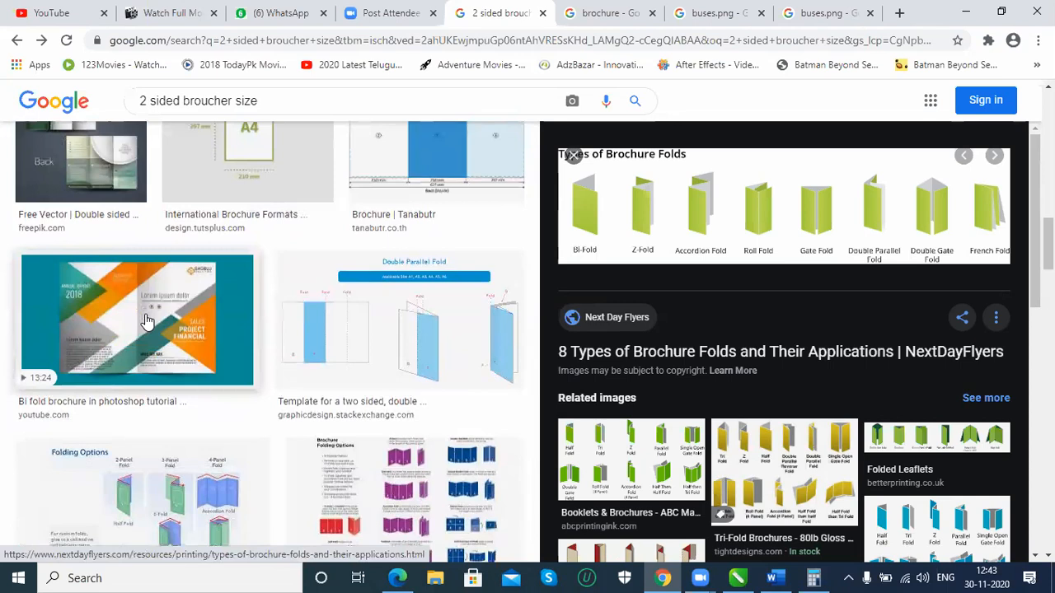
left_click(147, 322)
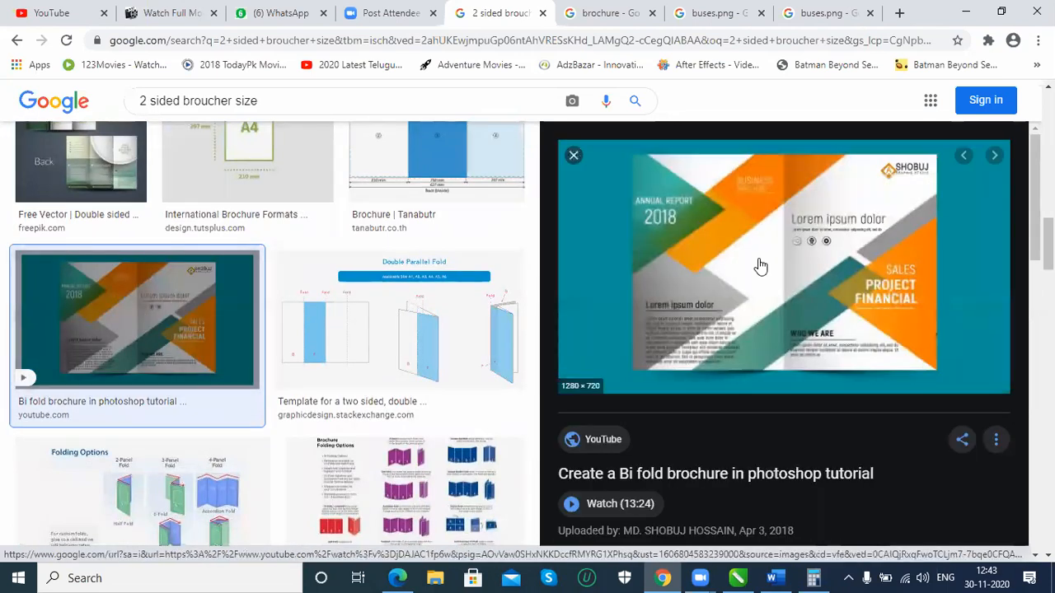